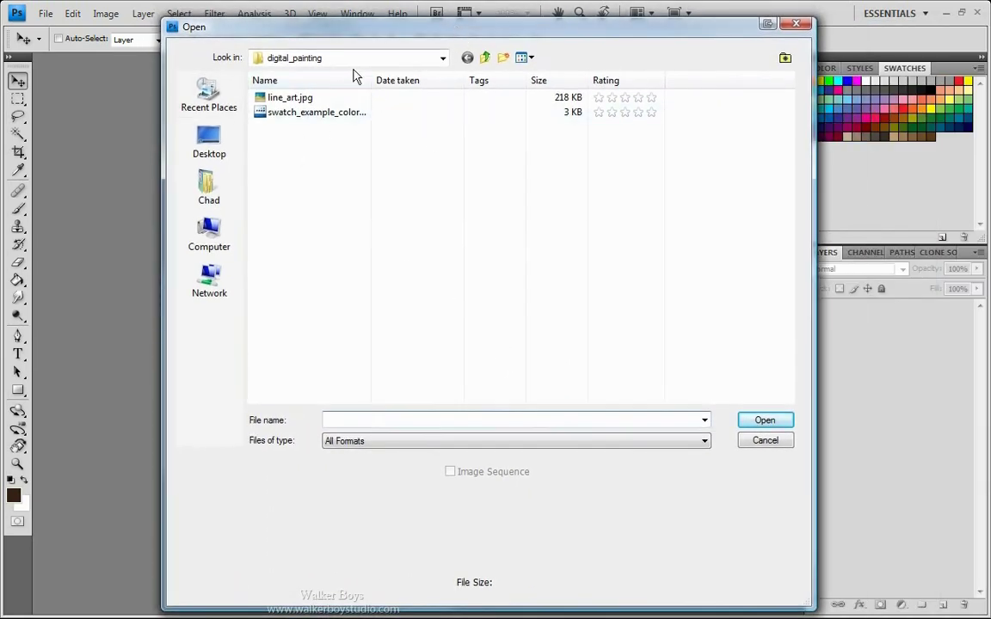
Open line_art.jpg from the digital_painting folder.
click(277, 98)
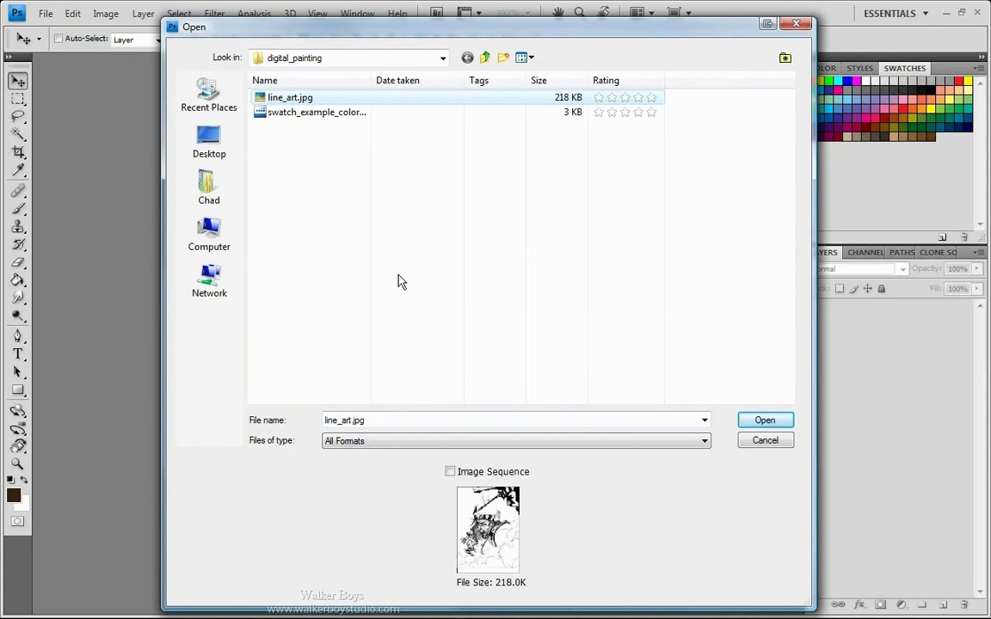
click(763, 420)
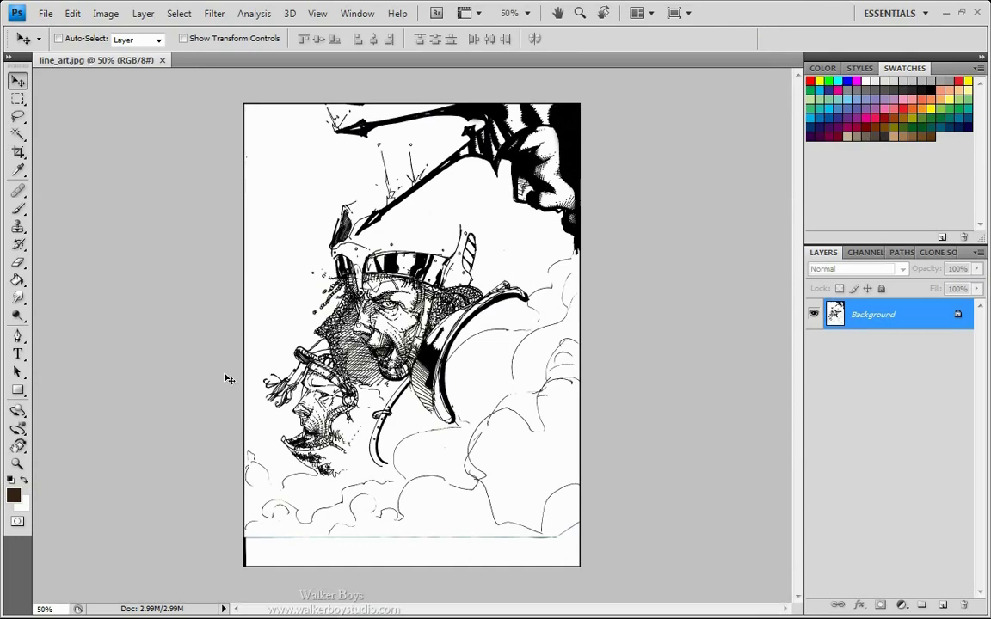
key(ctrl+plus)
key(ctrl+plus)
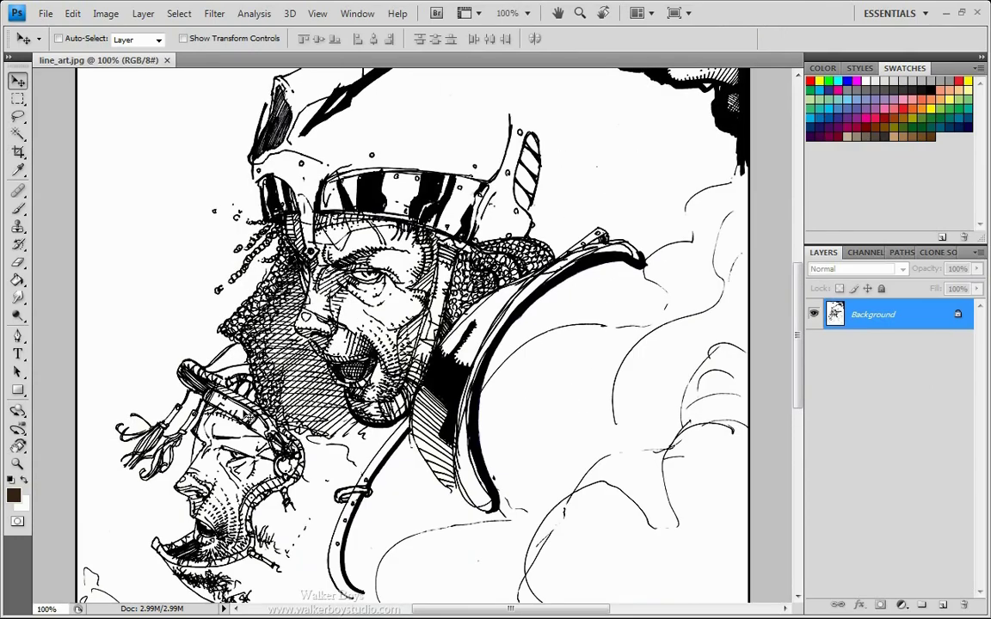
drag(375, 411, 371, 374)
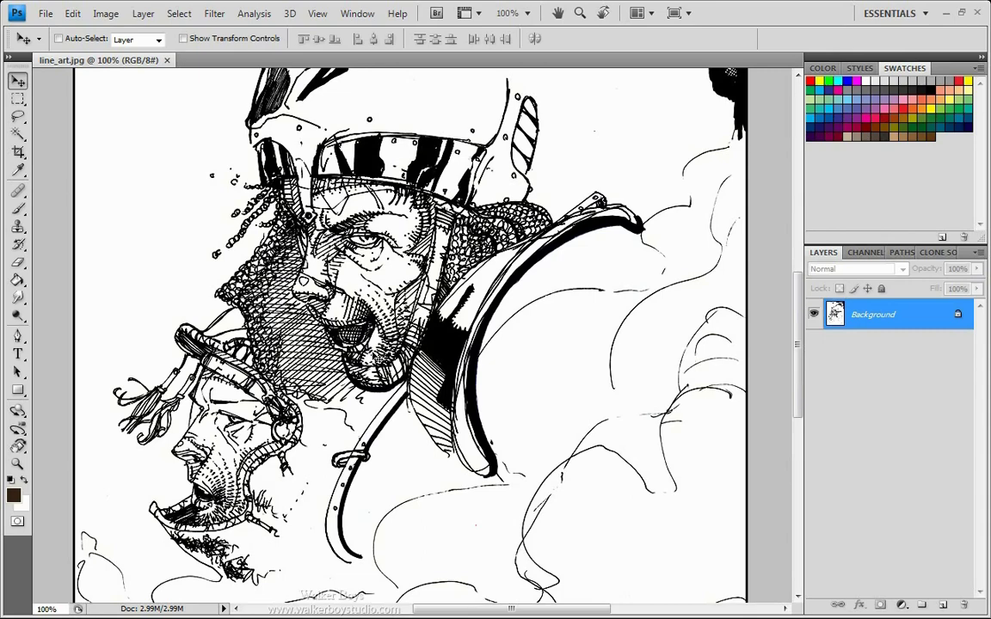
drag(217, 307, 245, 257)
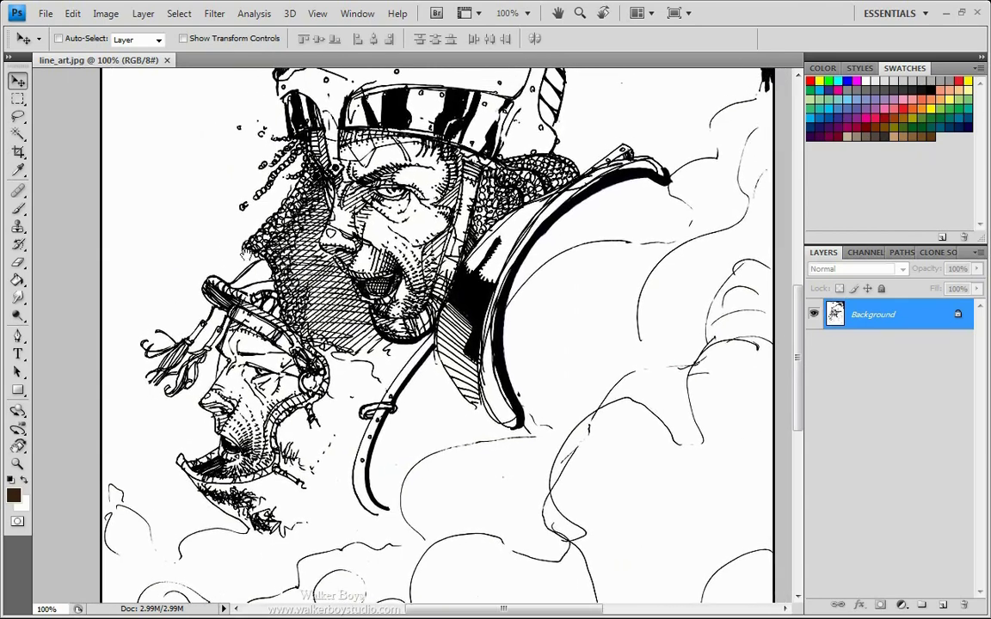
drag(224, 390, 195, 395)
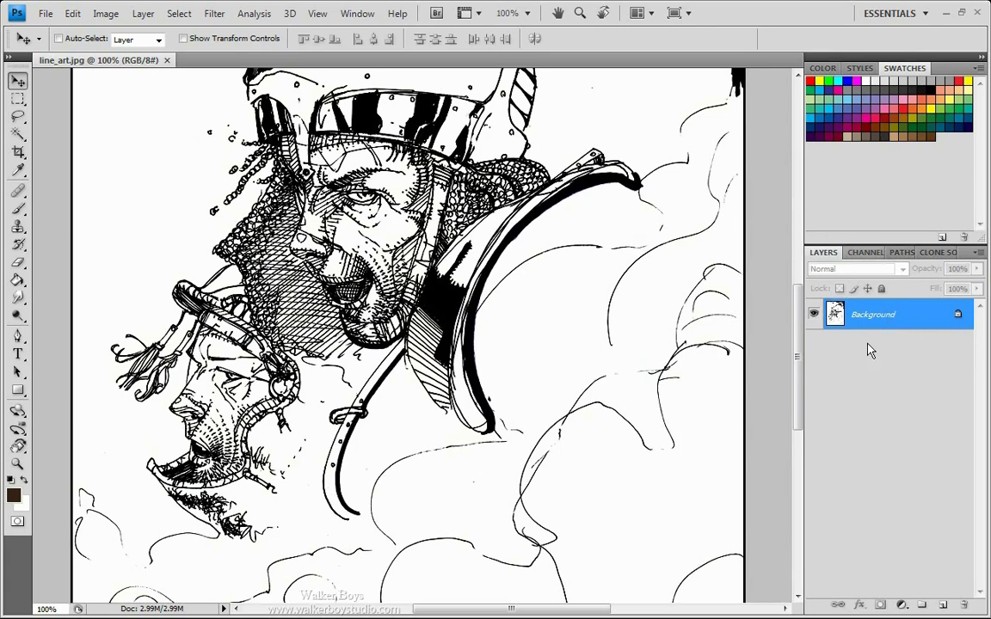
Convert the Background into a regular layer named "line art".
double_click(874, 316)
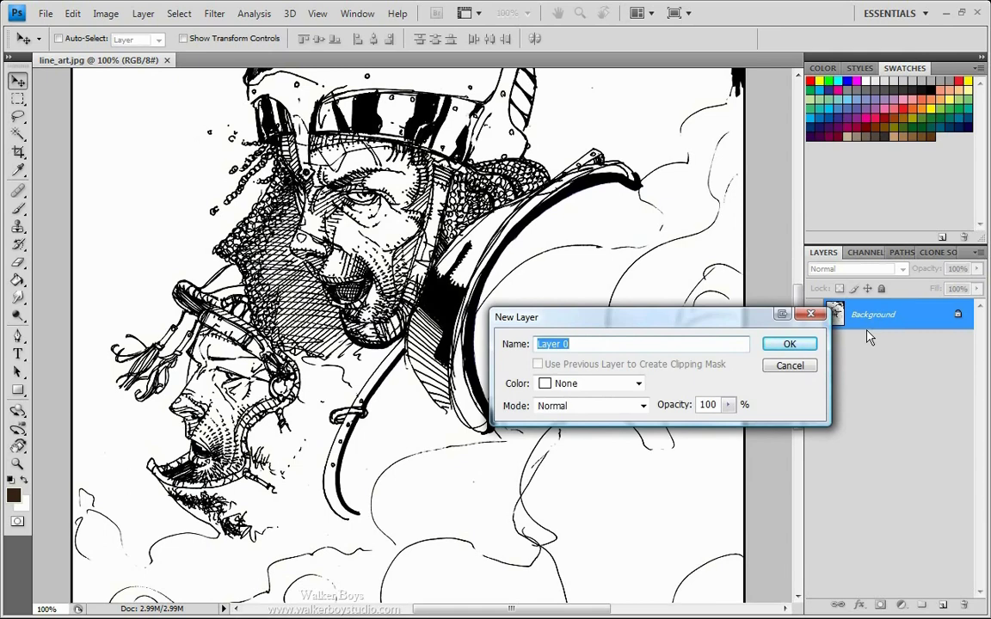
key(BackSpace)
key(Return)
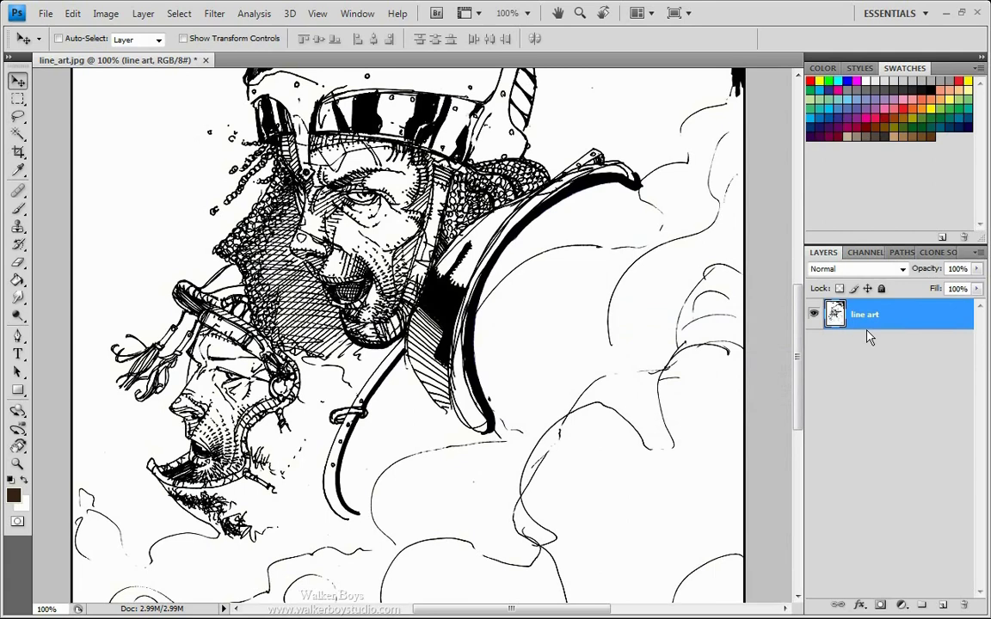
Create a new layer named "mask" and place it beneath the line art layer.
key(ctrl+shift+n)
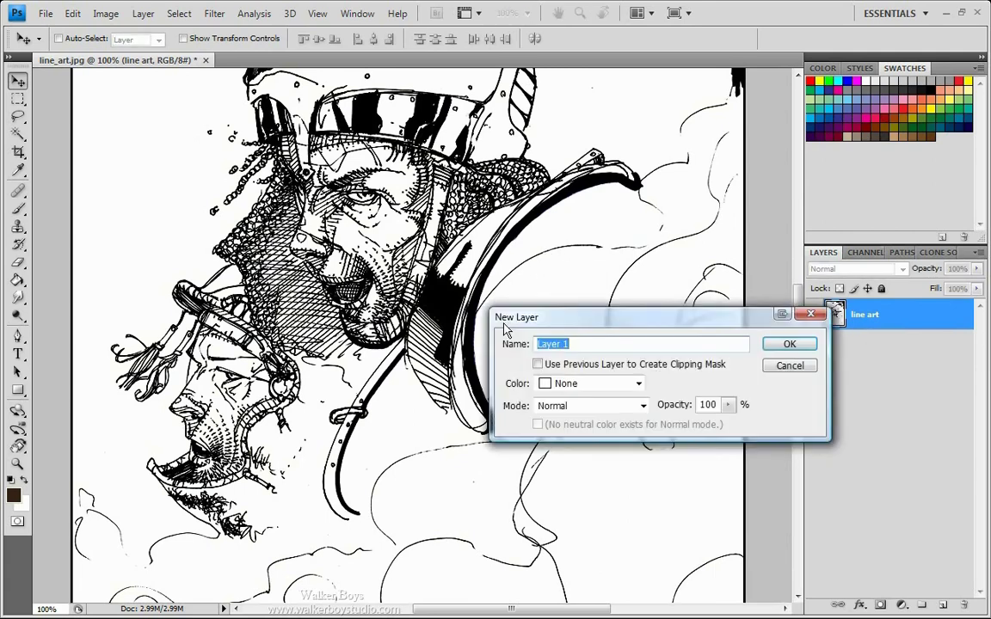
drag(636, 325, 483, 274)
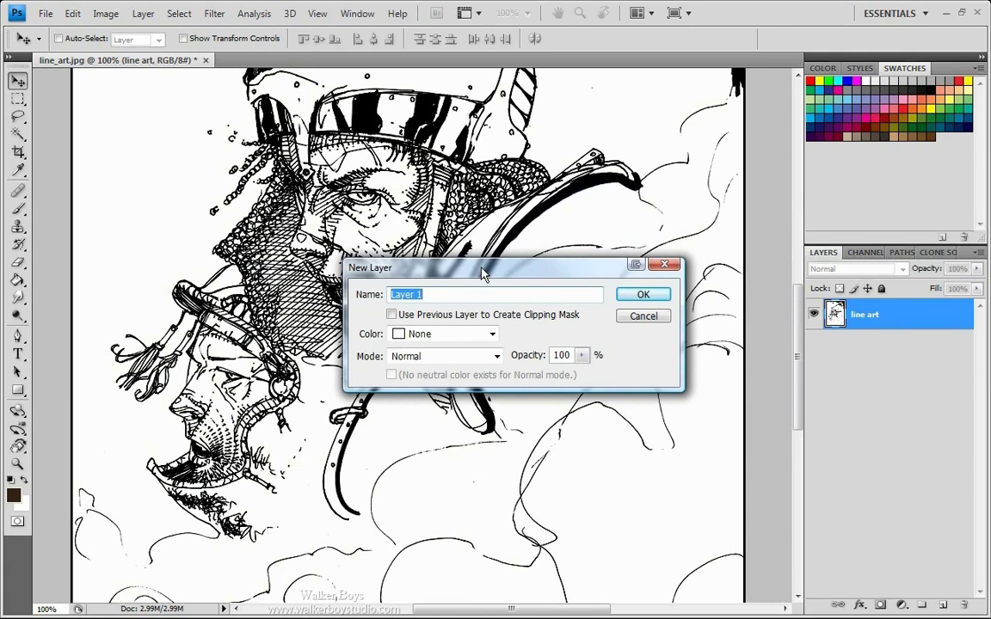
text(mask)
key(Return)
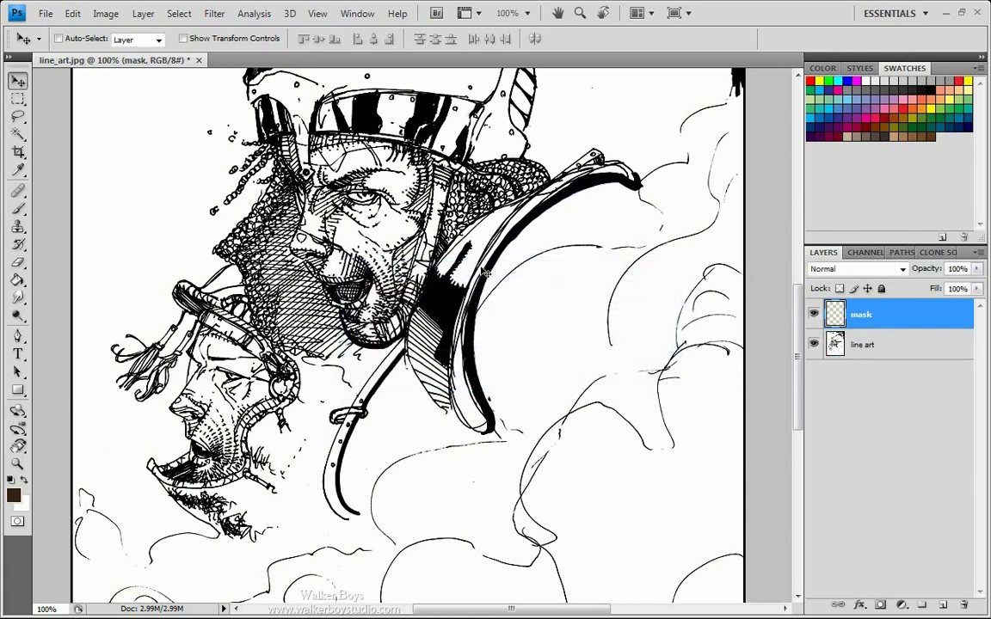
drag(900, 317, 903, 392)
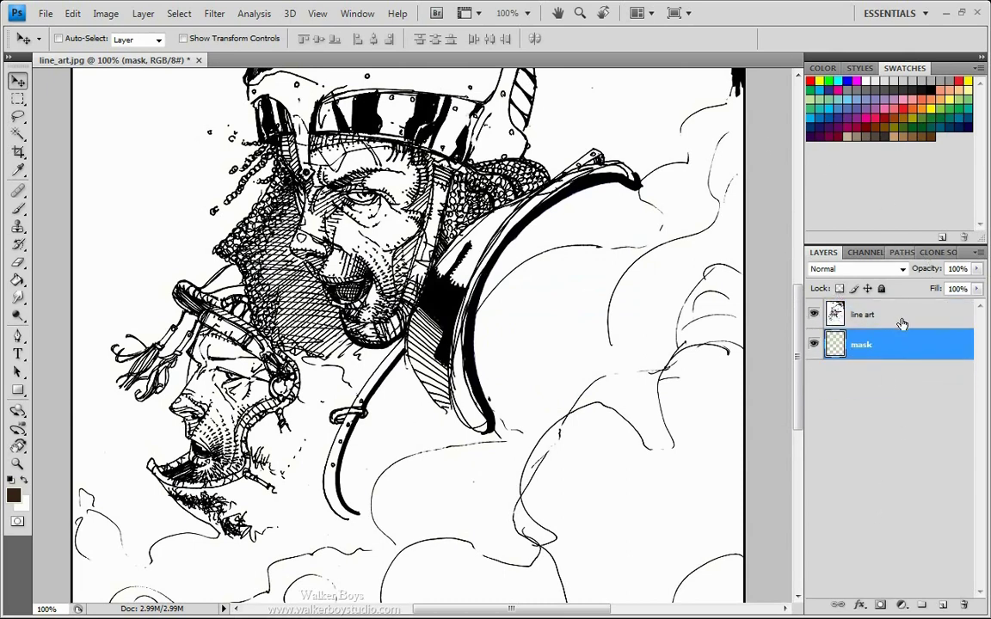
Try the Overlay blend mode on the line art layer.
click(903, 324)
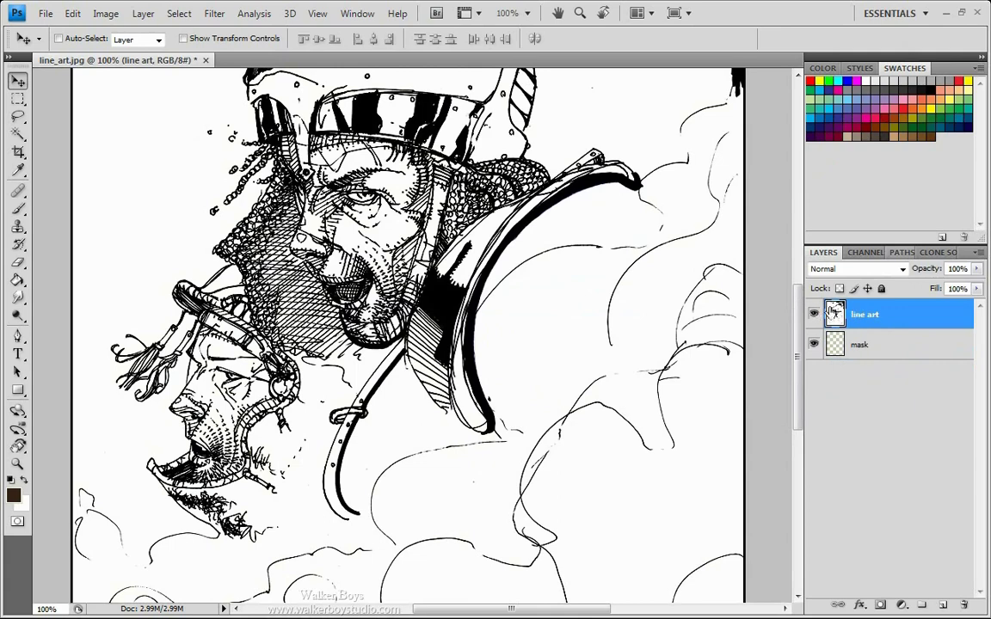
click(902, 274)
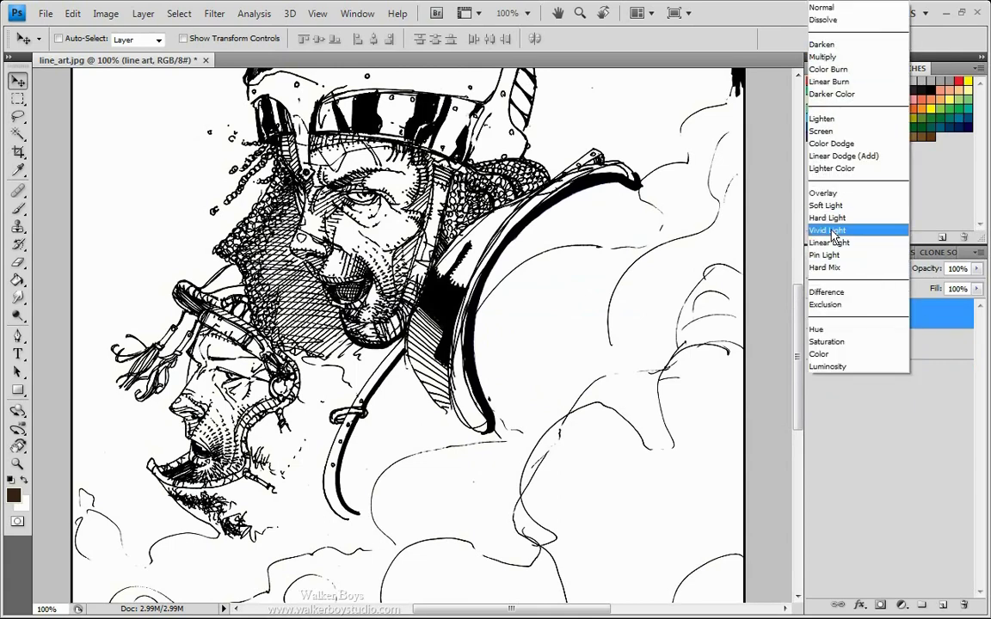
click(823, 194)
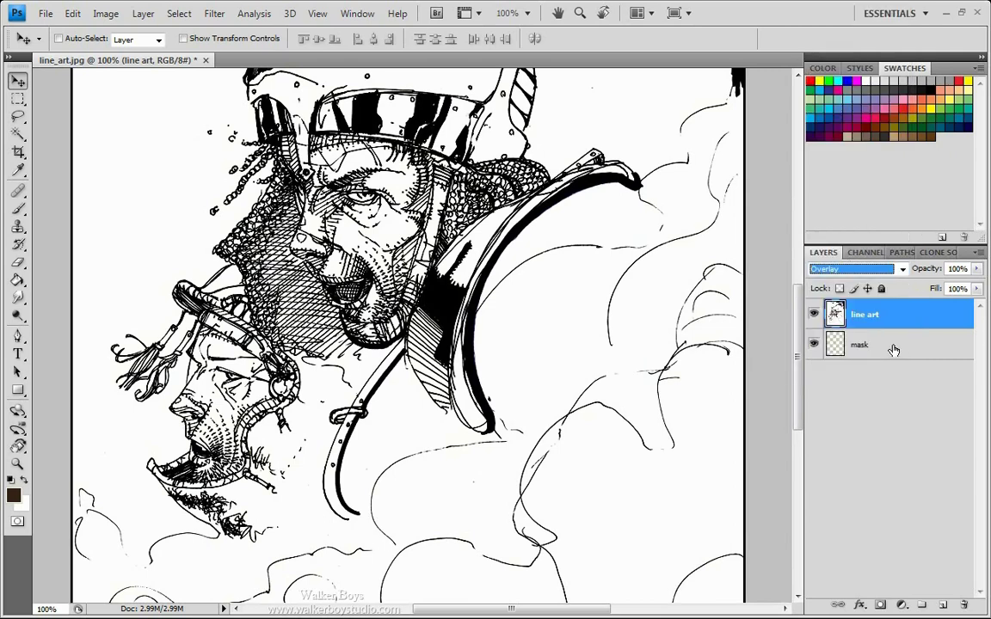
Activate the Brush tool on the mask layer and set the foreground colour to neutral grey a7a7a7.
click(894, 347)
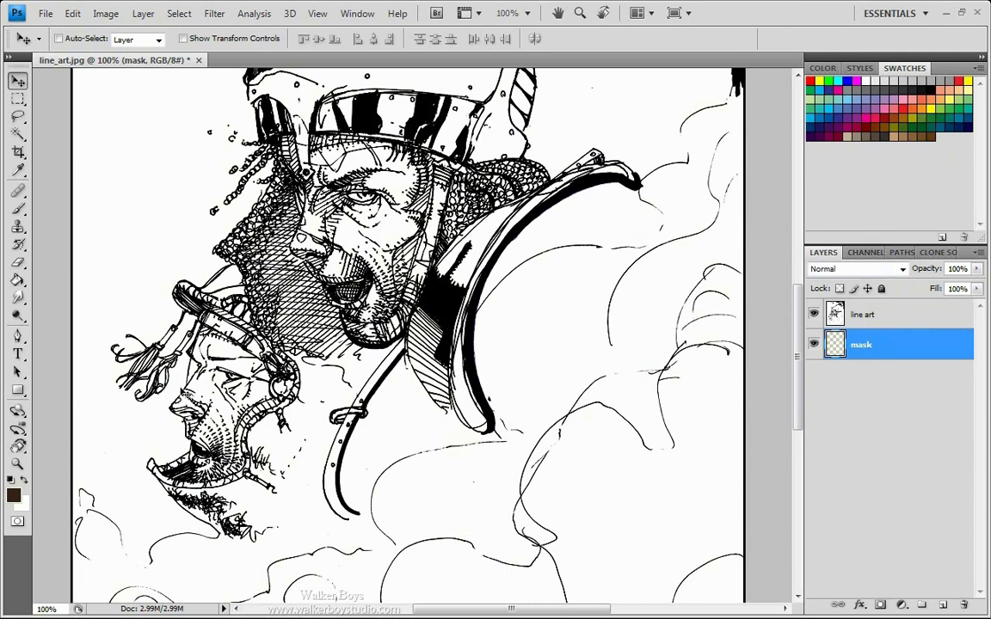
key(b)
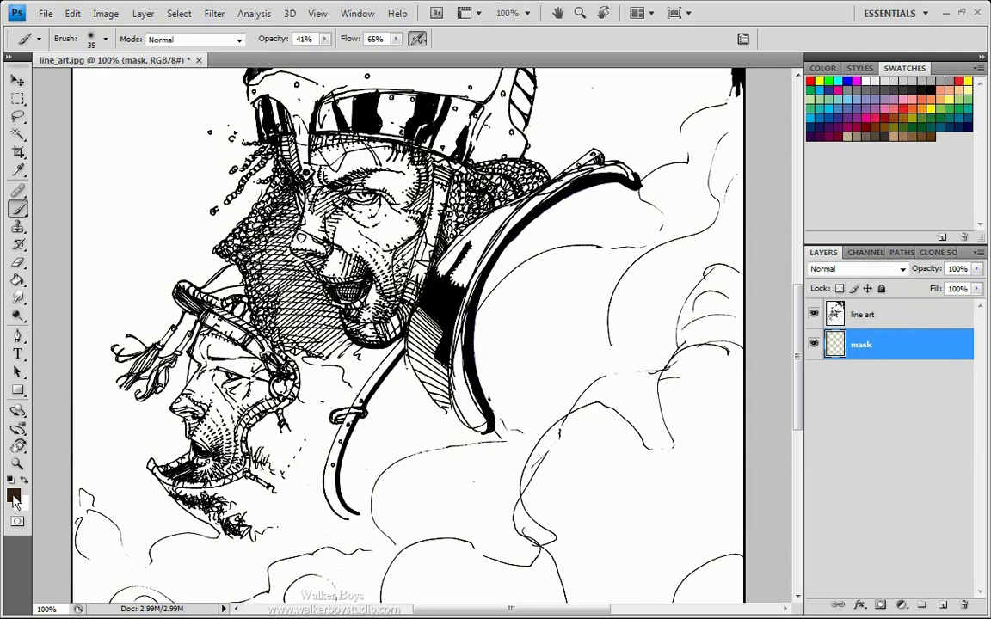
click(12, 495)
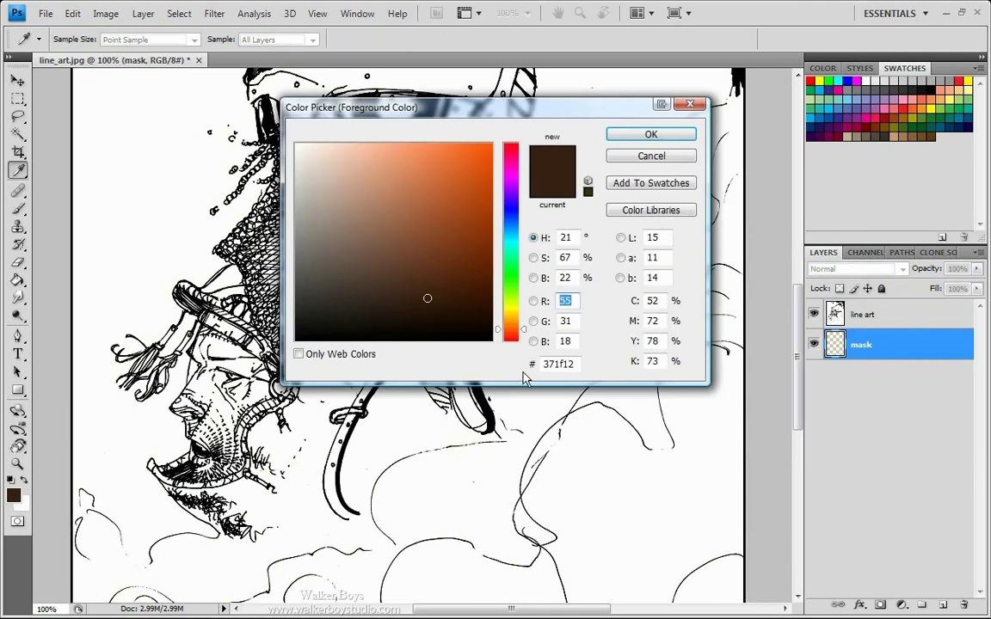
mouse_move(361, 183)
mouse_down()
mouse_move(298, 149)
mouse_move(296, 292)
mouse_up()
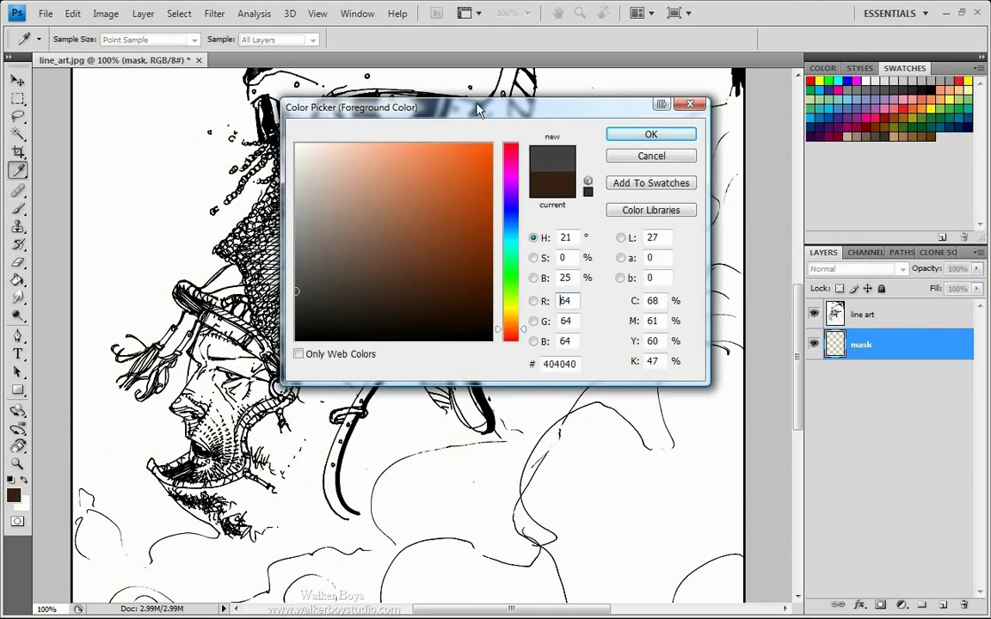
mouse_move(477, 113)
mouse_down()
mouse_move(545, 341)
mouse_move(672, 289)
mouse_move(691, 242)
mouse_up()
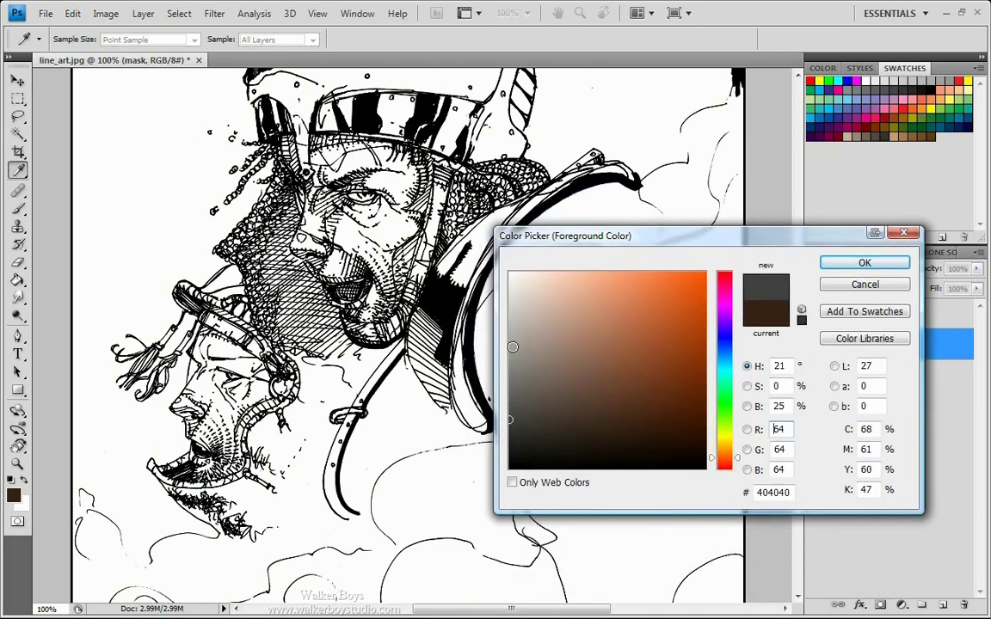
mouse_move(512, 347)
mouse_down()
mouse_move(496, 374)
mouse_move(481, 328)
mouse_move(432, 306)
mouse_up()
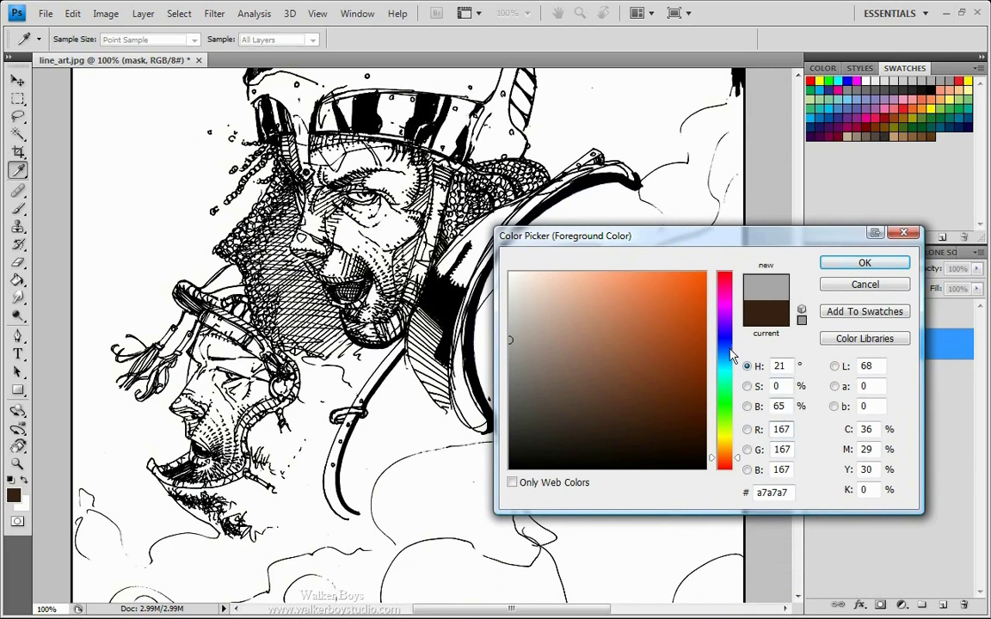
click(851, 262)
Set the brush to 100% opacity and 100% flow with the hard round 19 px tip.
key(ctrl+plus)
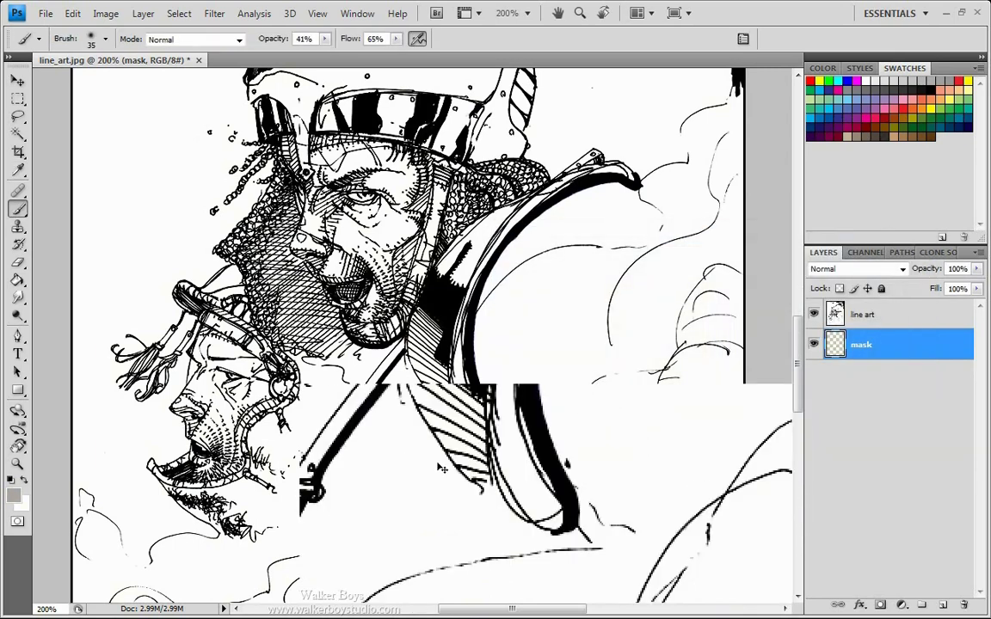
mouse_move(312, 129)
mouse_down()
mouse_move(388, 368)
mouse_move(375, 404)
mouse_move(373, 347)
mouse_move(390, 351)
mouse_move(479, 220)
mouse_move(371, 194)
mouse_move(445, 203)
mouse_move(365, 201)
mouse_move(411, 235)
mouse_up()
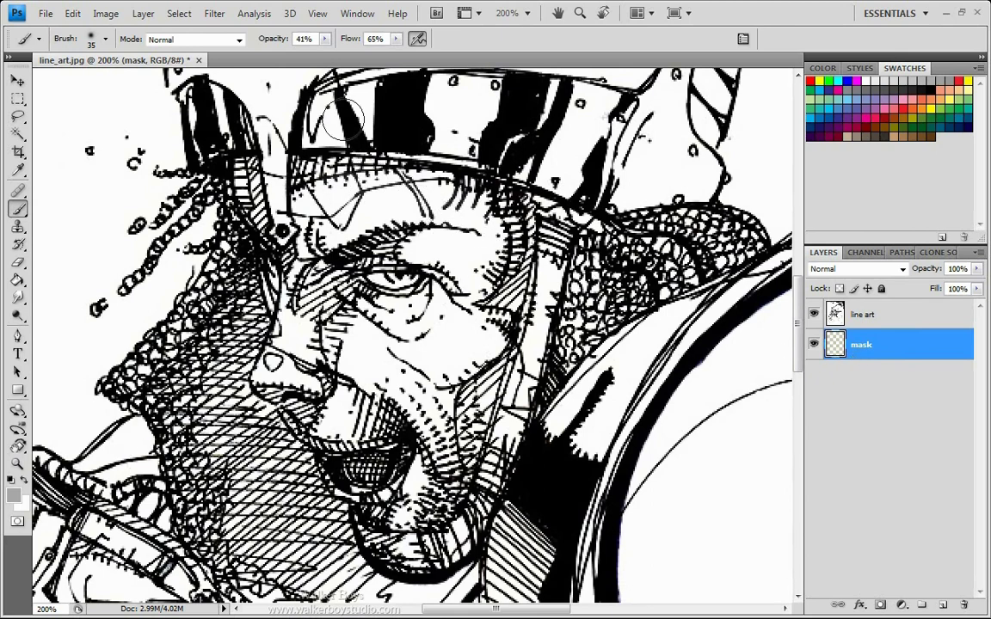
drag(276, 42, 414, 38)
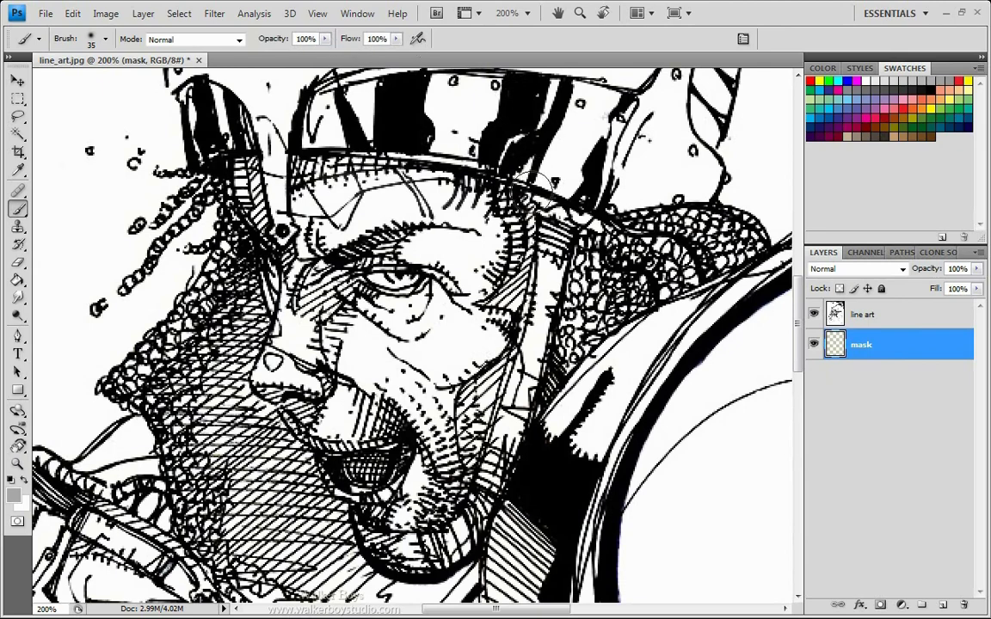
click(106, 41)
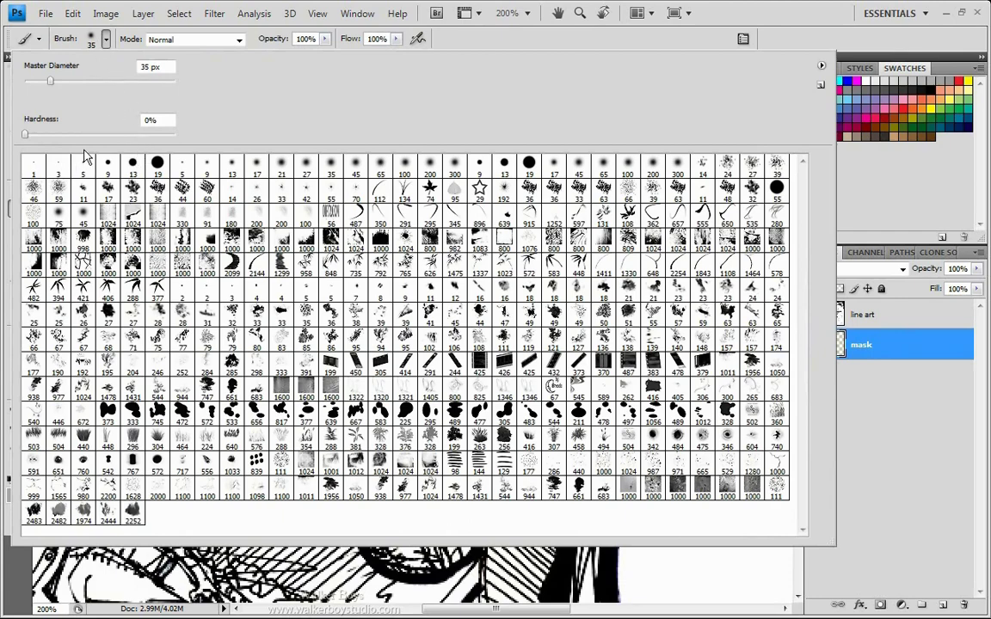
double_click(157, 165)
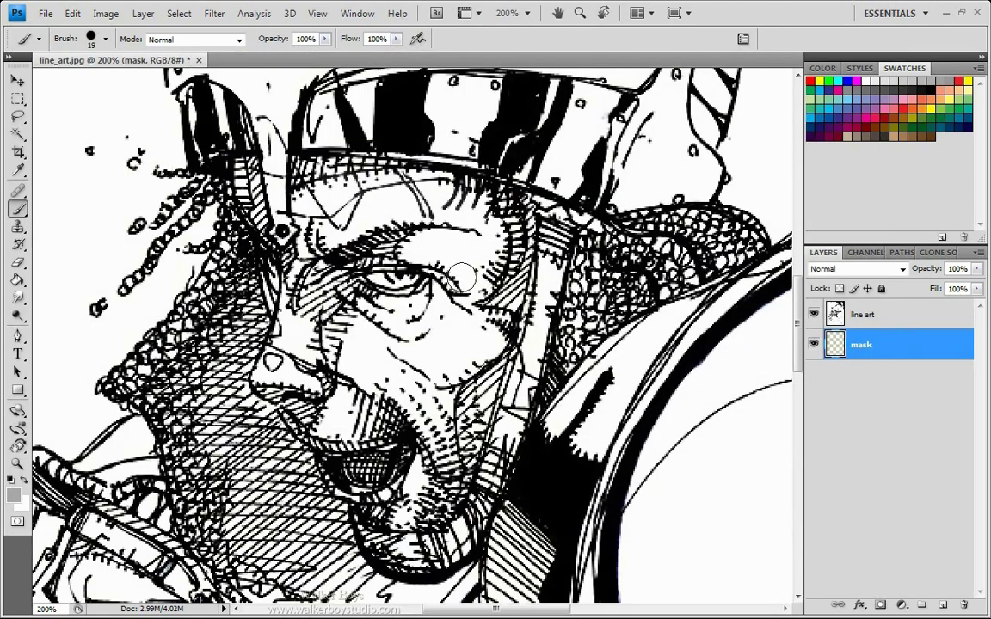
Check the paint with the line art layer hidden, show the layer again and set its blend mode to Multiply.
click(865, 314)
click(814, 314)
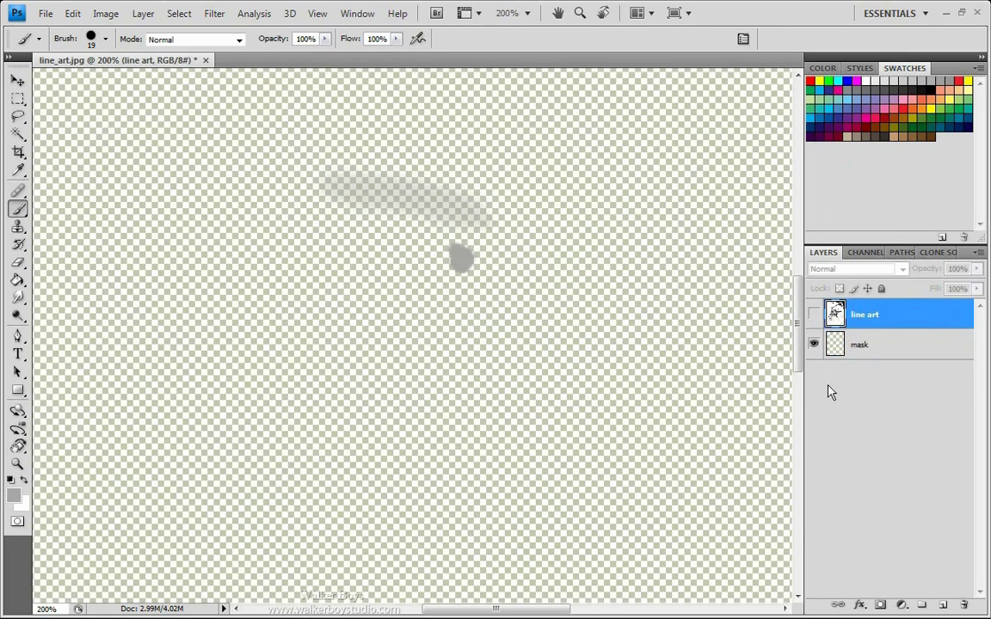
click(814, 314)
click(856, 268)
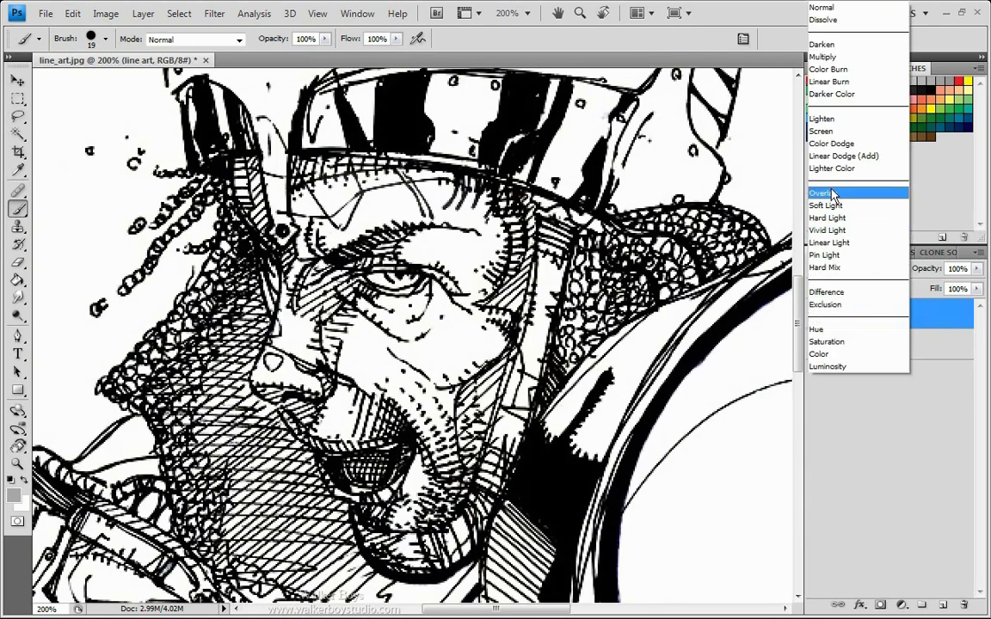
click(821, 57)
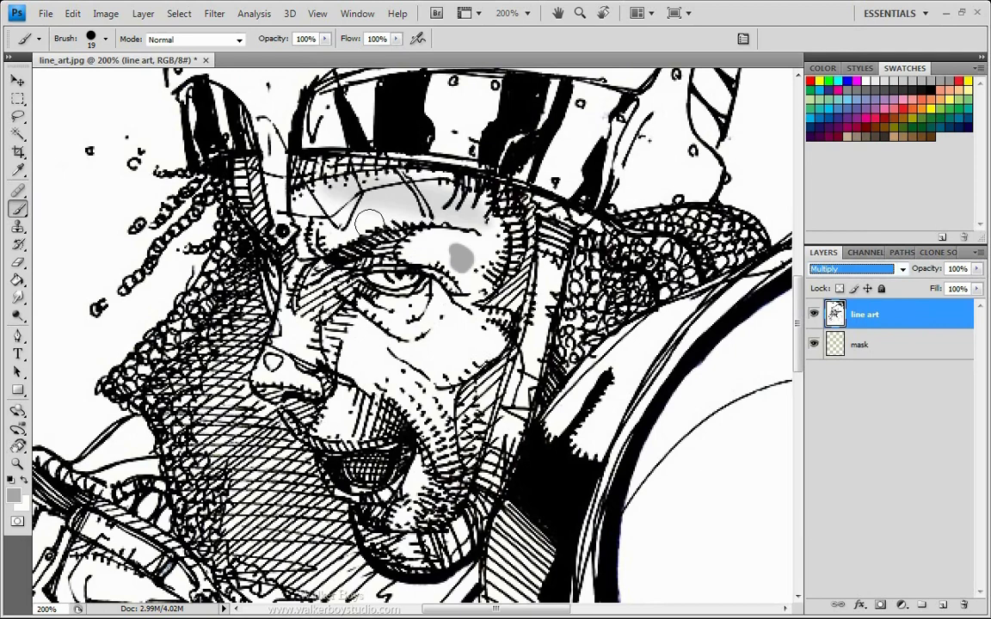
Paint solid grey over the large warrior's forehead, brow and eye area on the mask layer.
click(860, 344)
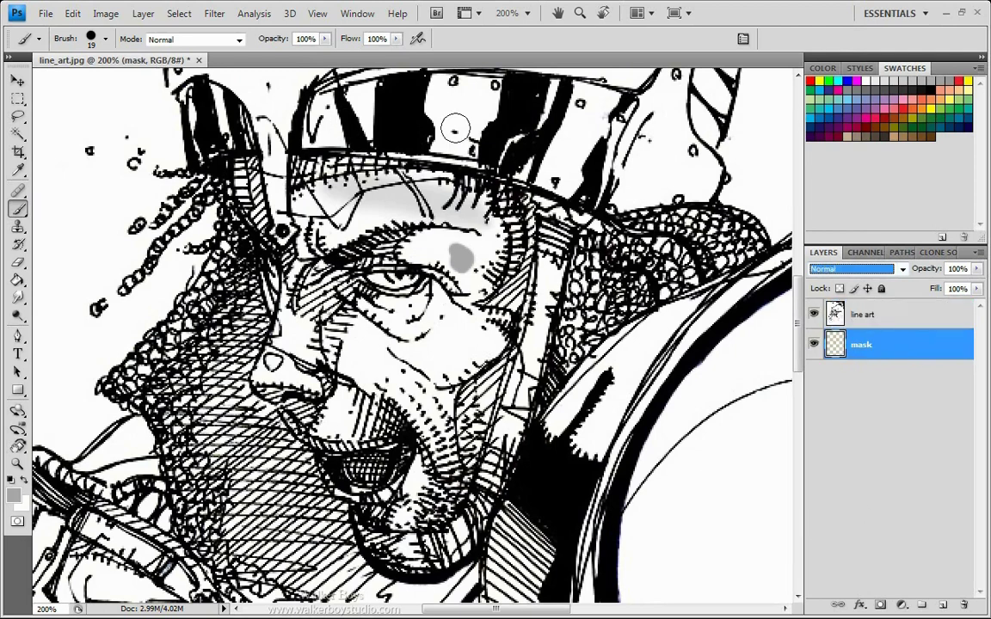
mouse_move(483, 205)
mouse_down()
mouse_move(488, 269)
mouse_move(492, 239)
mouse_move(481, 281)
mouse_move(489, 223)
mouse_move(462, 290)
mouse_move(483, 272)
mouse_move(472, 286)
mouse_move(474, 235)
mouse_move(452, 222)
mouse_up()
mouse_move(433, 252)
mouse_down()
mouse_move(369, 275)
mouse_move(317, 225)
mouse_move(326, 201)
mouse_move(280, 284)
mouse_move(262, 241)
mouse_move(259, 293)
mouse_move(290, 317)
mouse_move(281, 187)
mouse_move(282, 225)
mouse_move(360, 200)
mouse_move(296, 189)
mouse_move(370, 172)
mouse_move(405, 182)
mouse_move(418, 169)
mouse_move(297, 159)
mouse_move(373, 158)
mouse_move(325, 175)
mouse_move(279, 168)
mouse_move(271, 198)
mouse_move(306, 211)
mouse_move(277, 172)
mouse_move(247, 179)
mouse_move(222, 160)
mouse_move(231, 177)
mouse_up()
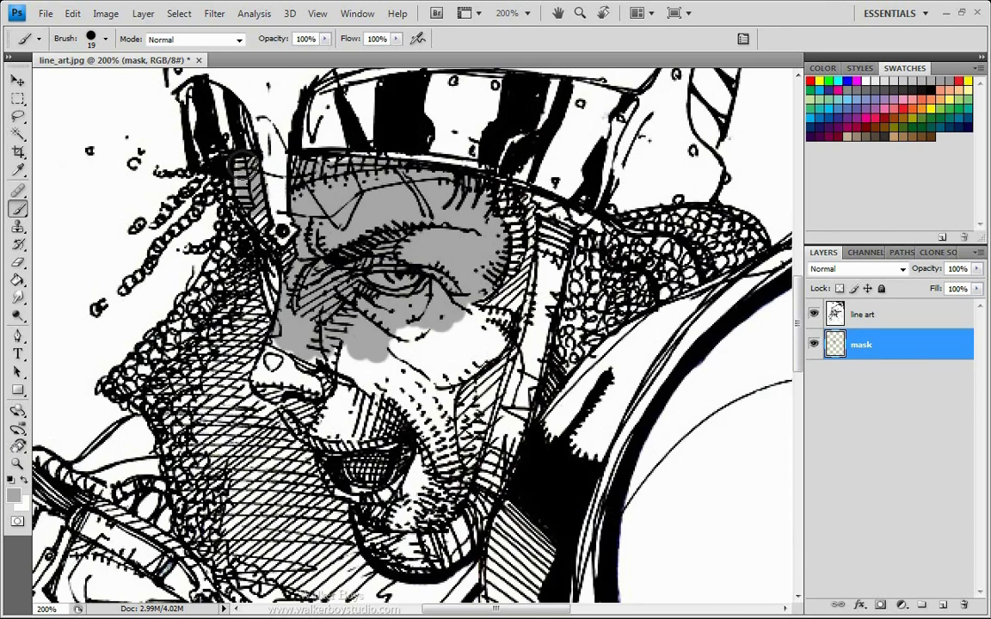
Reduce the brush to 7 px and fill the narrow edges along the helmet and nose bridge with grey.
key(bracketleft)
key(bracketleft)
key(bracketleft)
key(bracketleft)
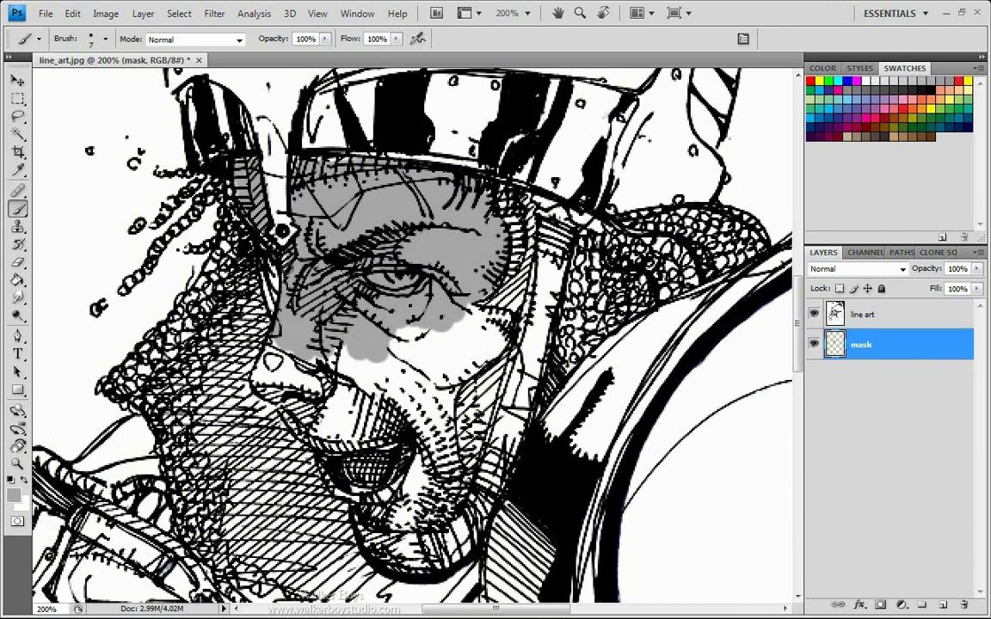
drag(240, 248, 245, 261)
drag(277, 318, 269, 300)
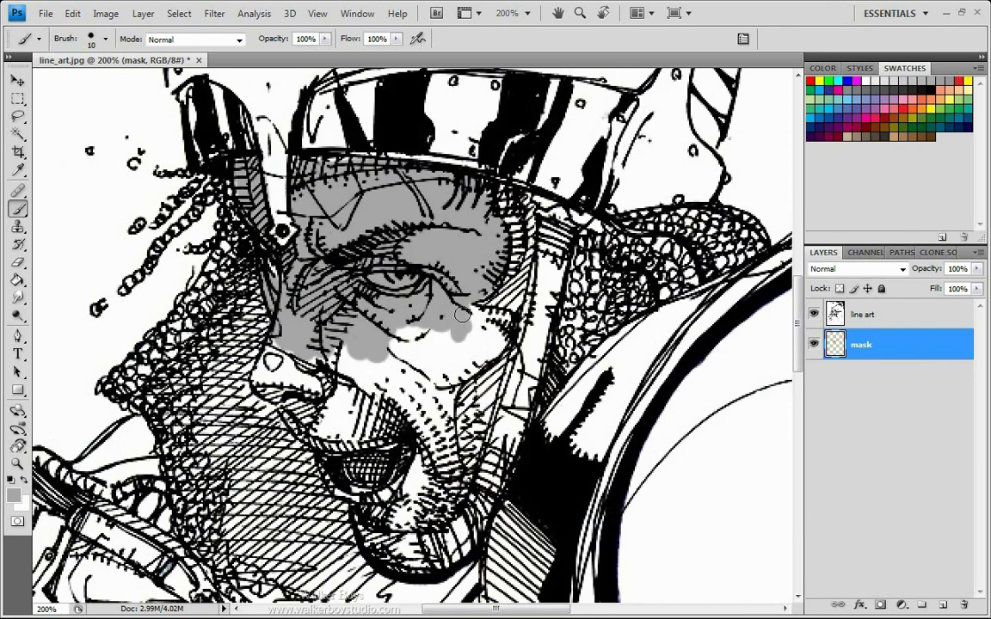
Paint grey over the large warrior's cheek, nose and upper lip, using brush sizes of 15 px and 10 px.
key(bracketright)
drag(484, 342, 499, 338)
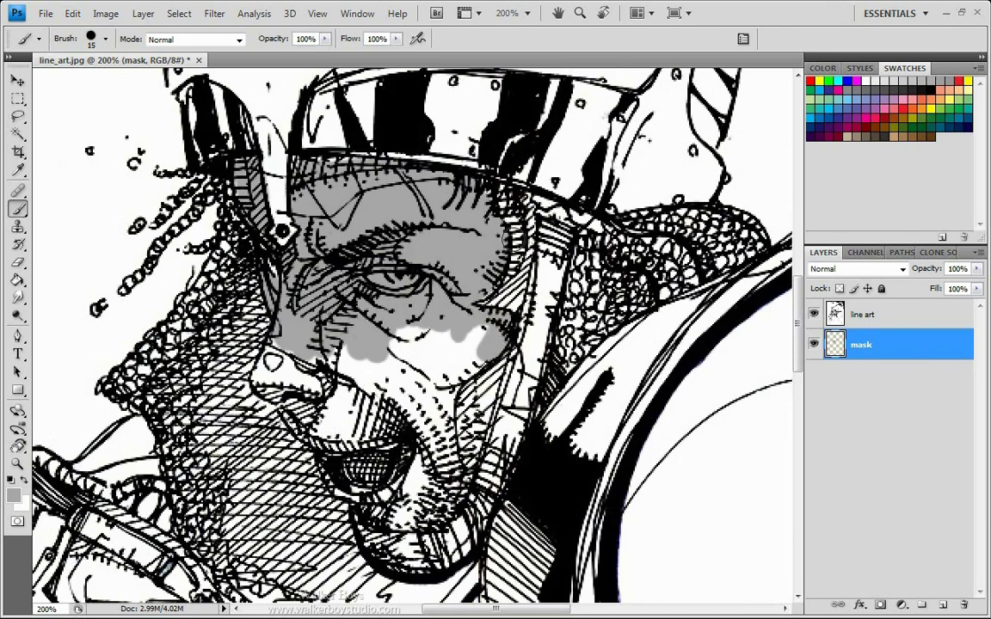
mouse_move(486, 380)
mouse_down()
mouse_move(479, 425)
mouse_move(505, 365)
mouse_move(465, 432)
mouse_up()
mouse_move(417, 327)
mouse_down()
mouse_move(404, 378)
mouse_move(392, 301)
mouse_move(366, 378)
mouse_move(314, 331)
mouse_move(297, 400)
mouse_move(305, 323)
mouse_move(309, 377)
mouse_move(266, 344)
mouse_move(245, 310)
mouse_move(277, 360)
mouse_move(249, 311)
mouse_move(241, 331)
mouse_move(267, 370)
mouse_move(241, 327)
mouse_move(229, 339)
mouse_move(297, 415)
mouse_move(287, 403)
mouse_up()
key([)
mouse_move(324, 432)
mouse_down()
mouse_move(254, 358)
mouse_move(353, 403)
mouse_up()
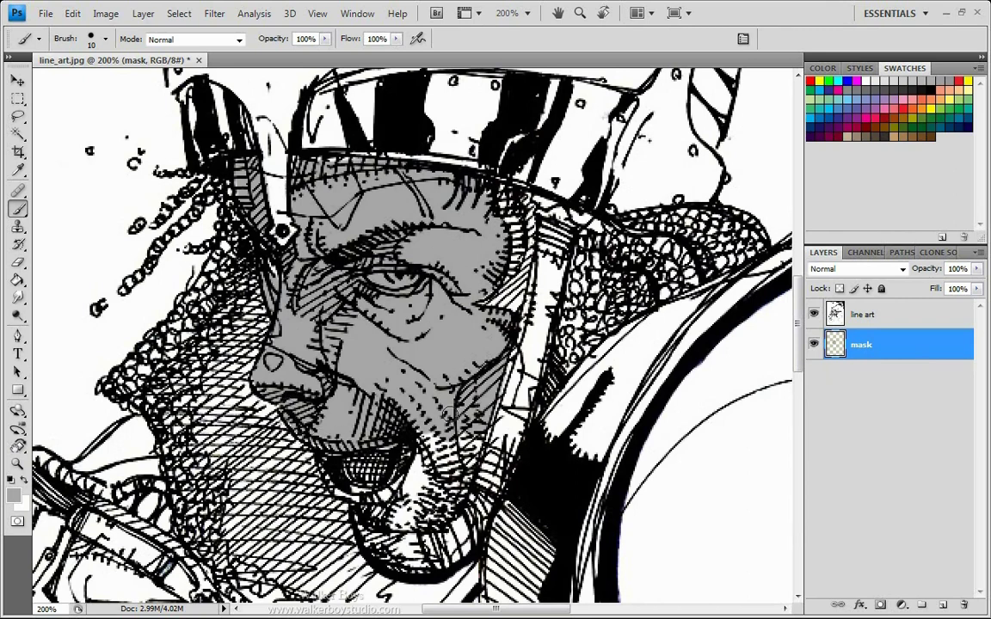
Paint mid-grey over the large warrior's jaw, lower cheek, chin and lower lip, using 10 px and 7 px brushes.
drag(454, 443, 473, 469)
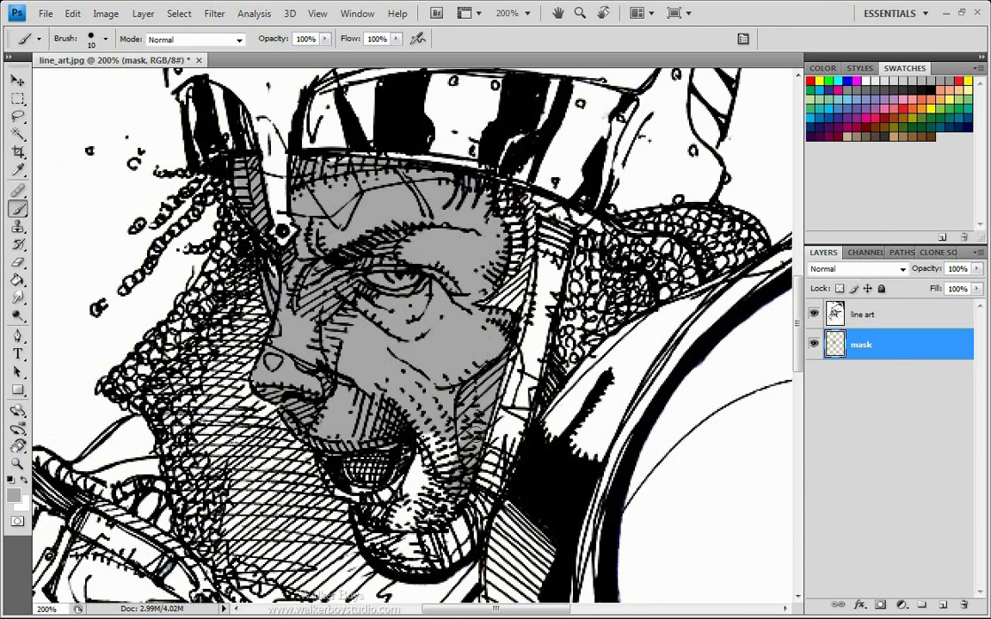
mouse_move(428, 394)
mouse_down()
mouse_move(400, 451)
mouse_move(383, 426)
mouse_move(395, 400)
mouse_move(414, 466)
mouse_move(350, 371)
mouse_up()
mouse_move(415, 491)
mouse_down()
mouse_move(388, 504)
mouse_move(403, 507)
mouse_move(374, 463)
mouse_move(402, 462)
mouse_up()
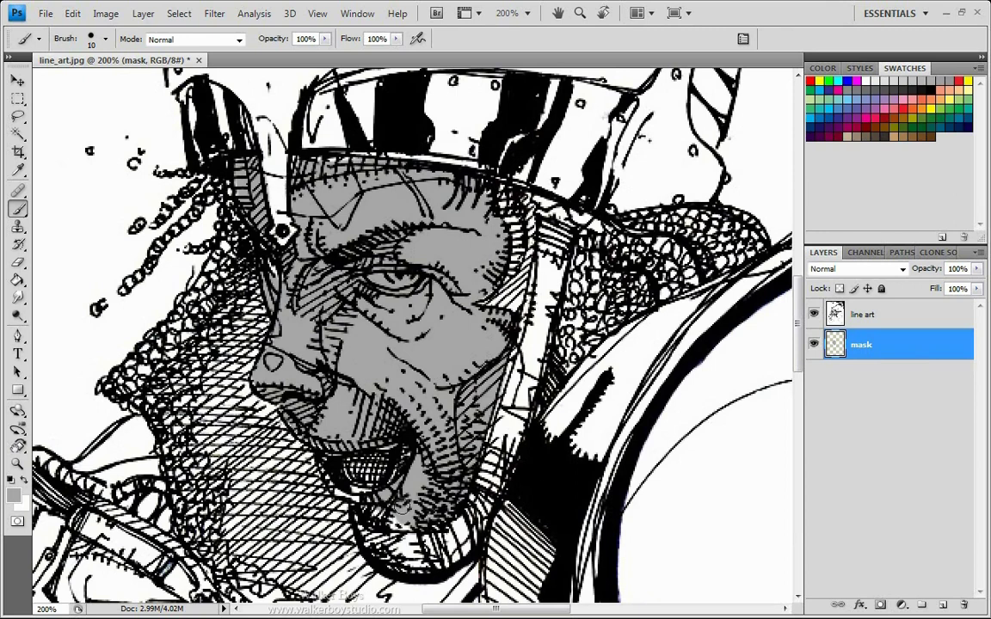
drag(396, 522, 365, 472)
mouse_move(377, 511)
mouse_down()
mouse_move(336, 461)
mouse_move(297, 437)
mouse_move(318, 448)
mouse_up()
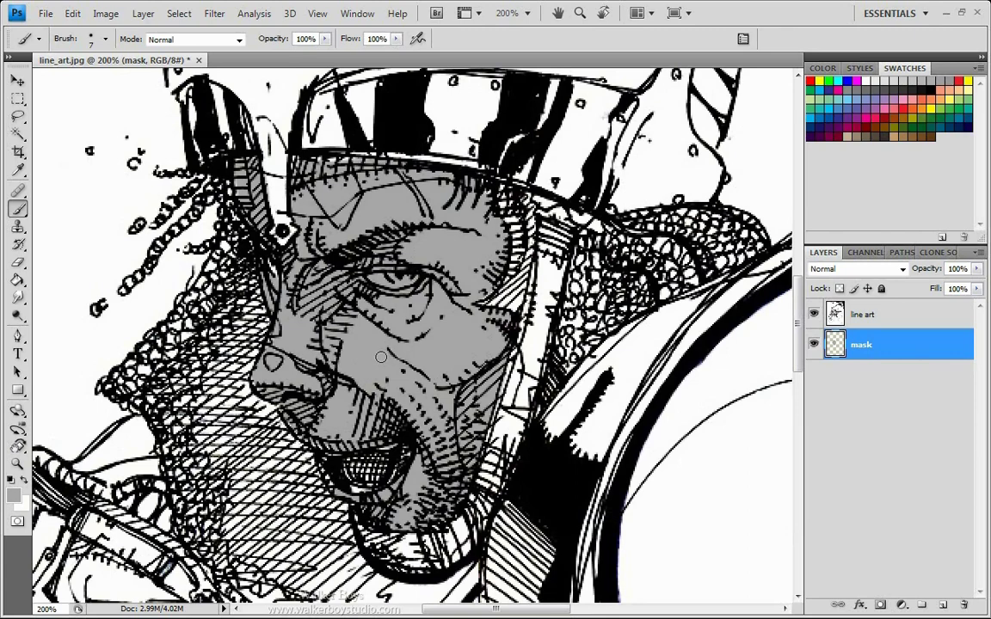
Set the foreground colour to light grey #e1e1e1.
click(15, 495)
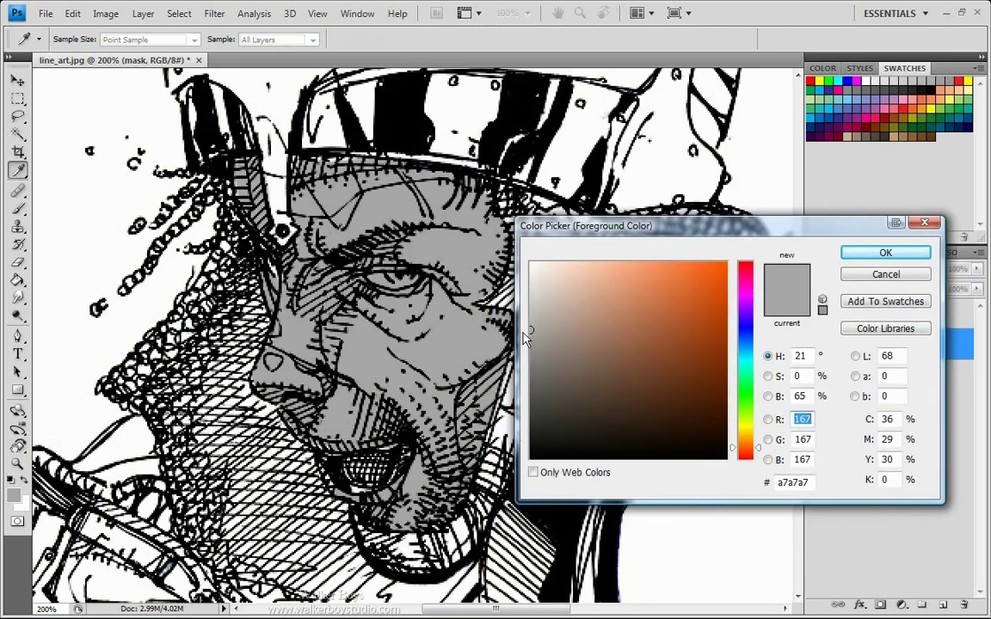
drag(526, 336, 530, 291)
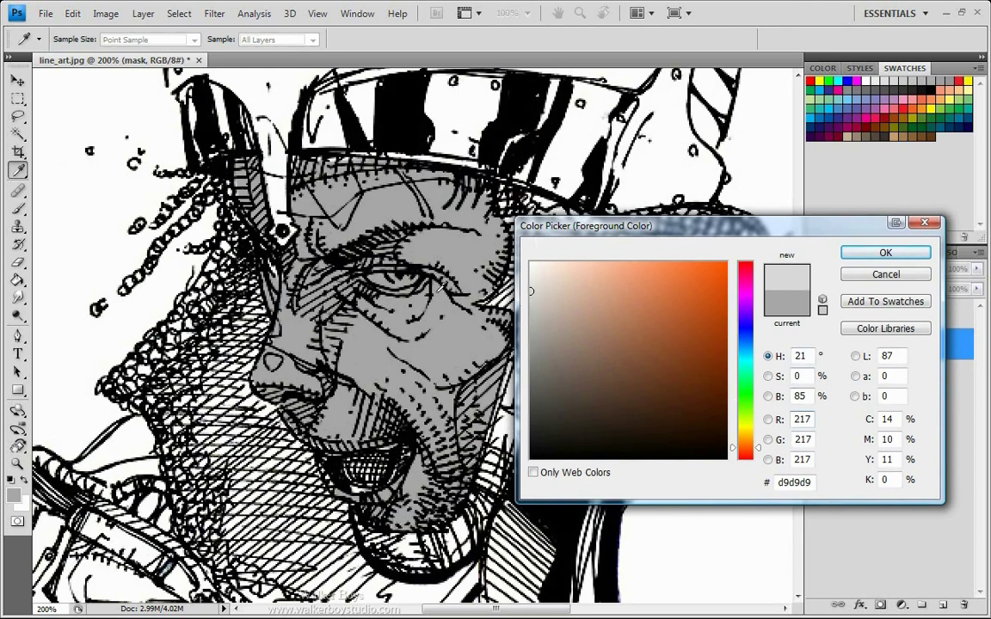
drag(531, 290, 531, 285)
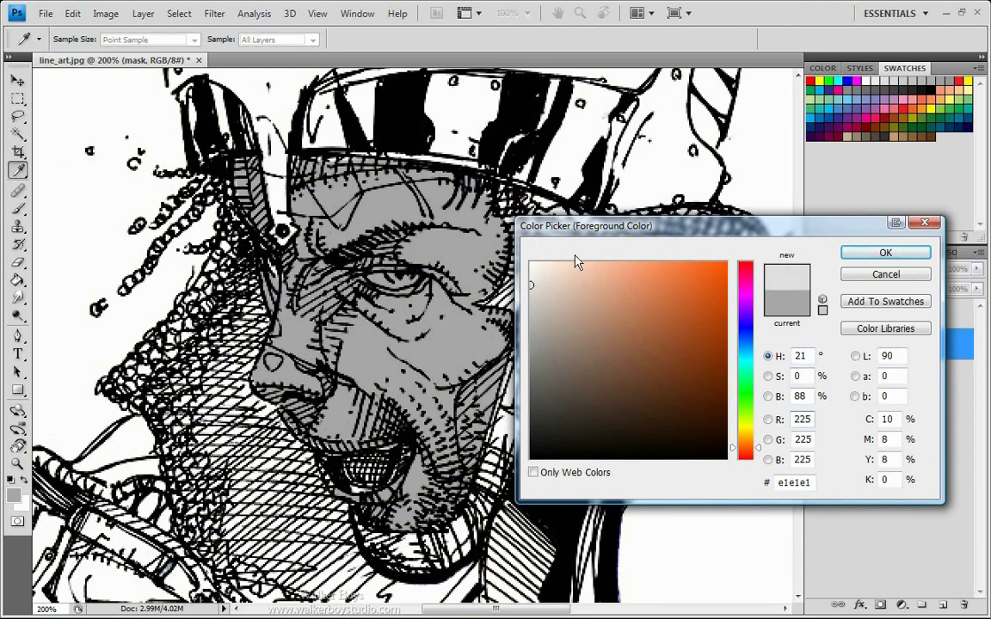
click(883, 254)
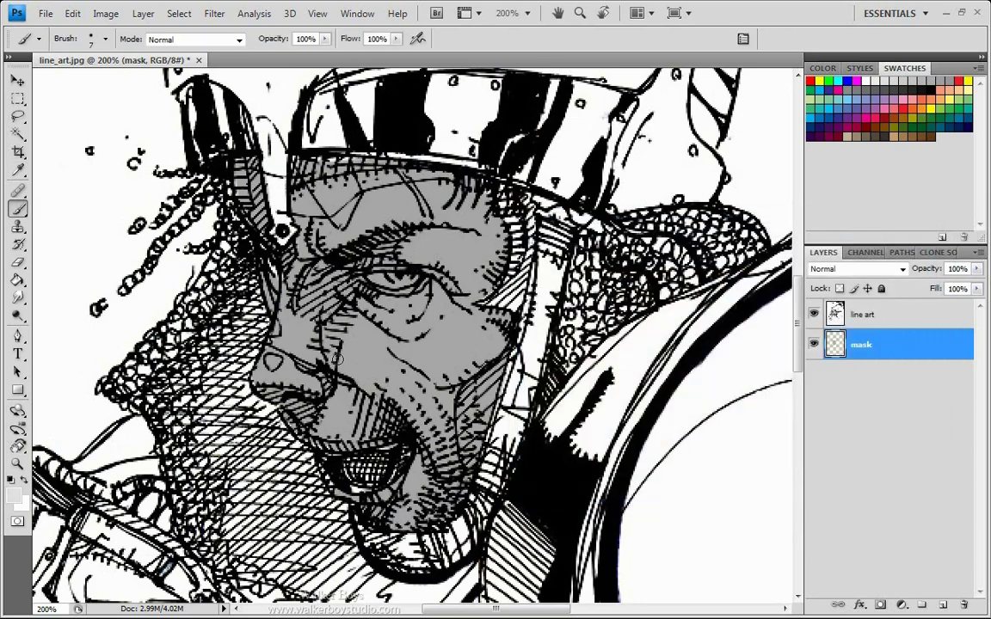
Paint the white of the eye and the teeth light grey with small 7 px and 4 px brushes.
key(w)
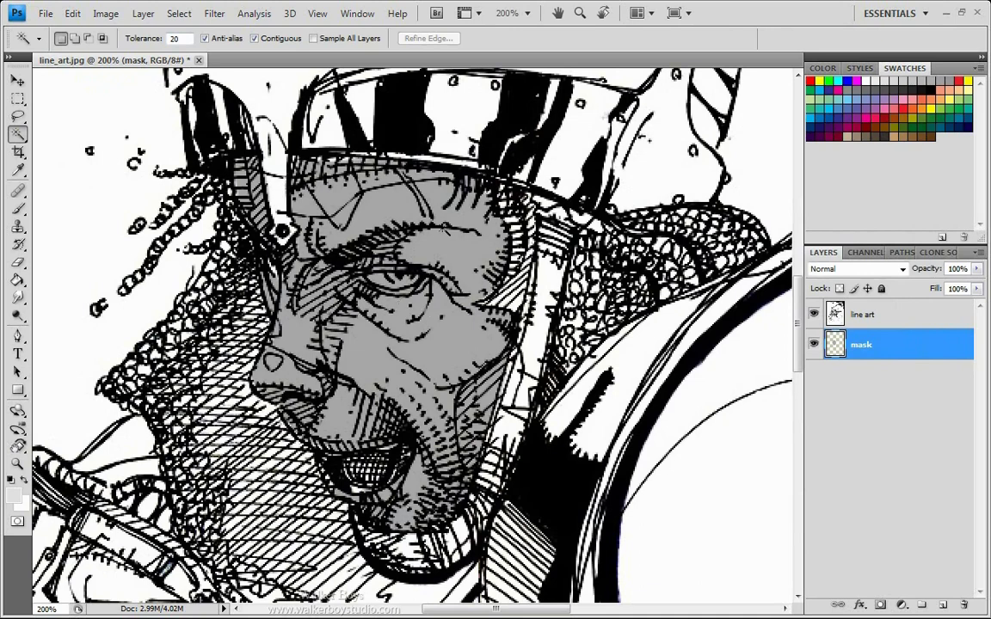
key(b)
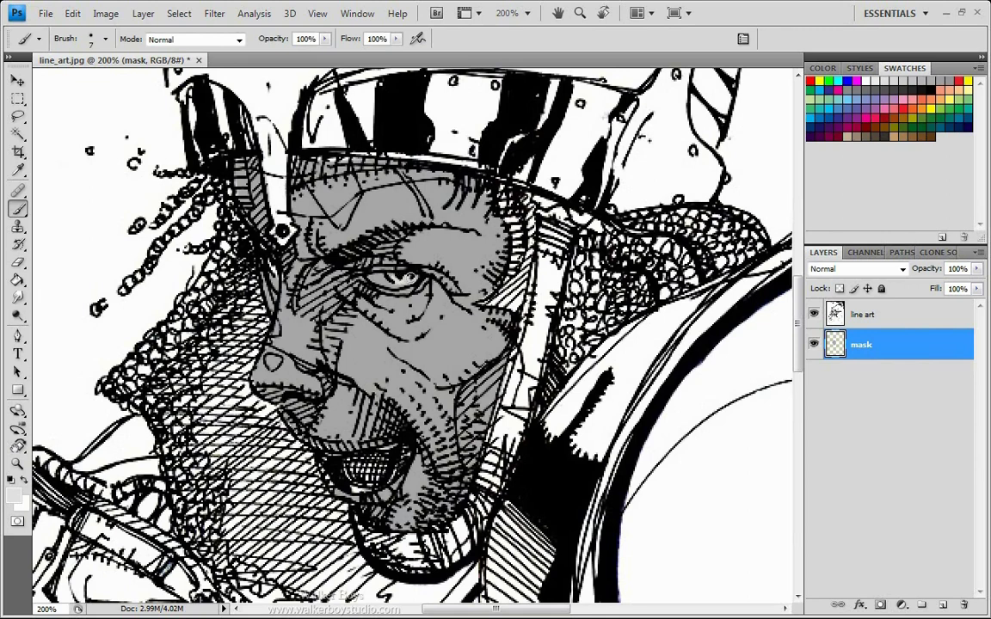
drag(381, 280, 389, 278)
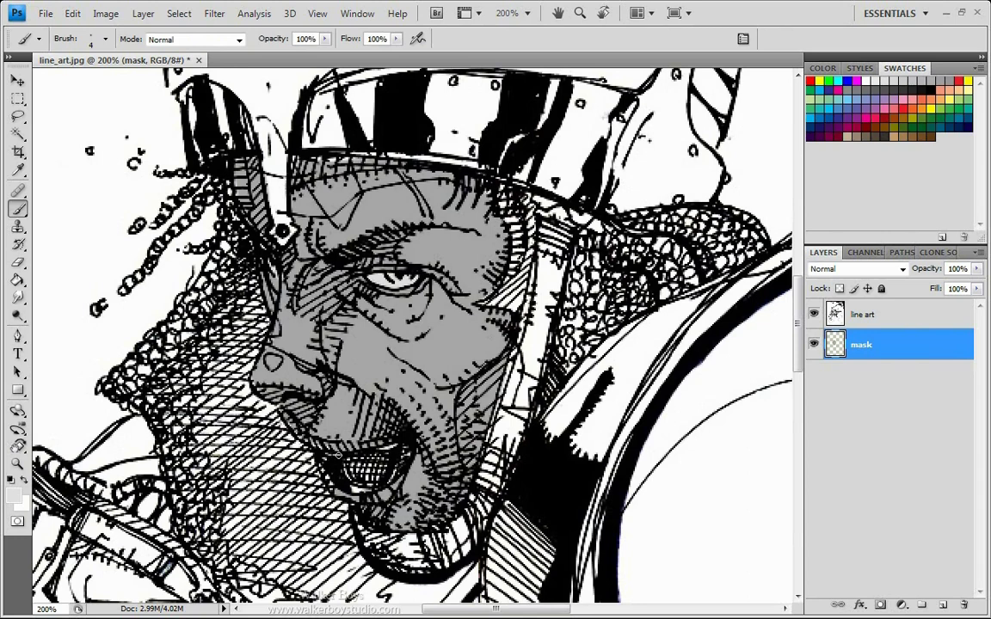
drag(338, 456, 334, 465)
Set the foreground colour to dark grey #4d4d4d.
click(17, 496)
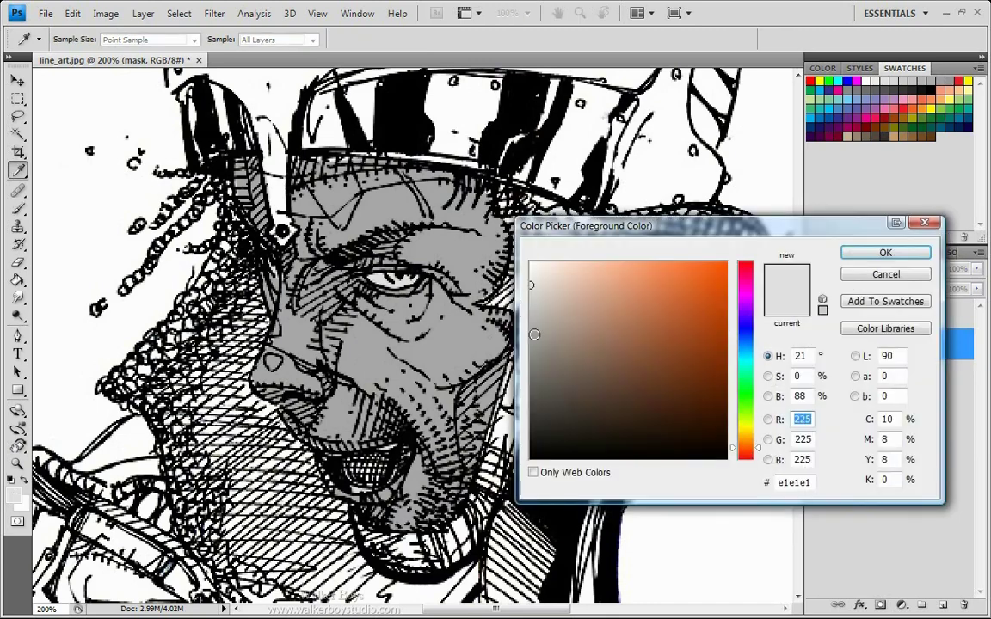
mouse_move(533, 347)
mouse_down()
mouse_move(527, 397)
mouse_move(514, 400)
mouse_up()
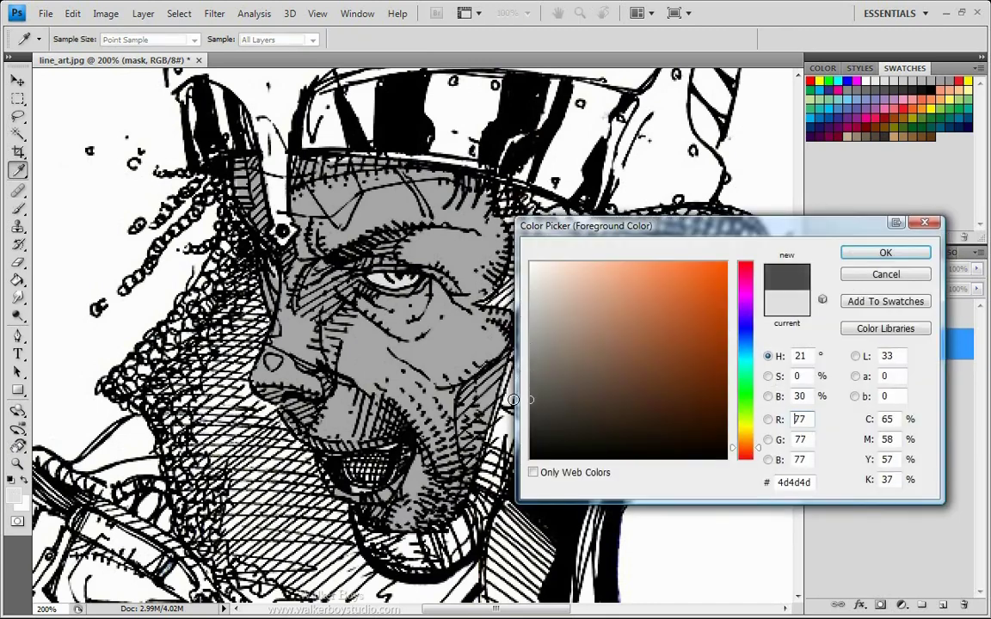
click(885, 252)
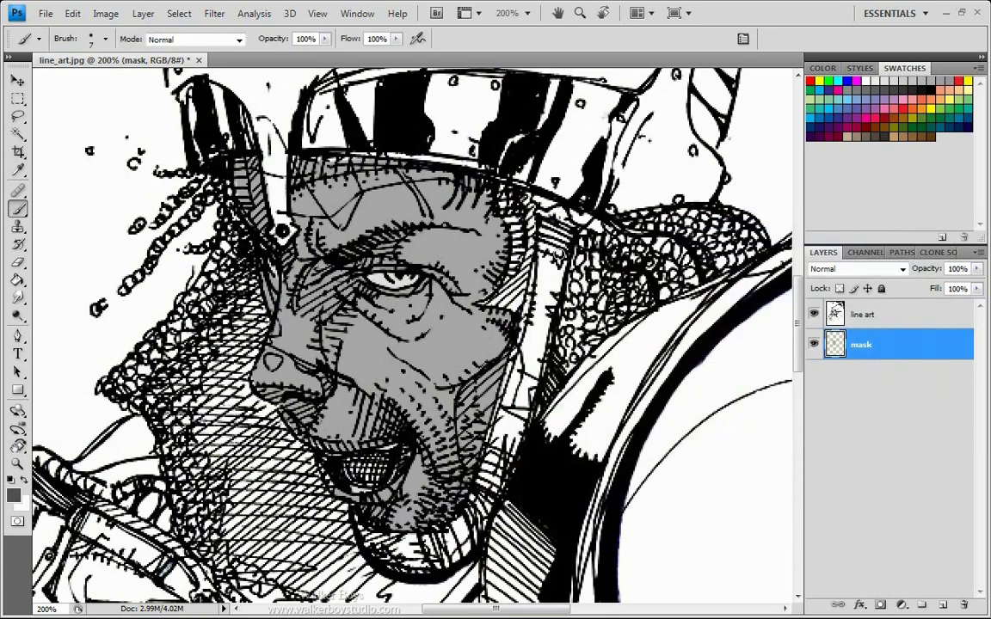
Paint dark grey down the helmet's side strap and the hatched area beside the eye, using brushes between 30 px and 10 px.
drag(558, 217, 542, 328)
key(bracketright)
key(bracketright)
key(bracketright)
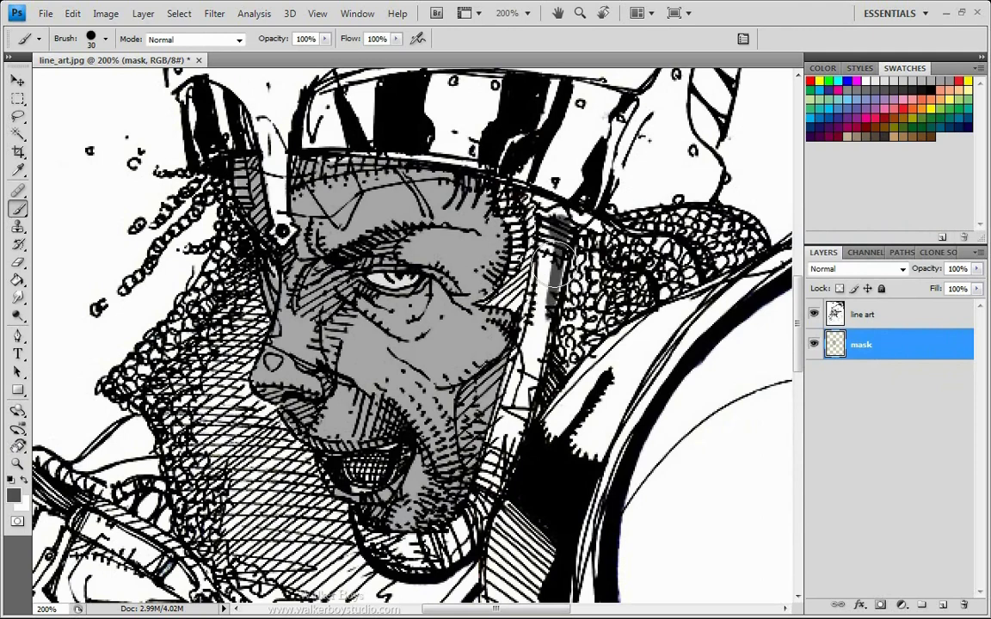
mouse_move(551, 255)
mouse_down()
mouse_move(486, 250)
mouse_move(479, 215)
mouse_move(473, 224)
mouse_move(508, 188)
mouse_move(469, 194)
mouse_move(490, 232)
mouse_move(525, 258)
mouse_move(507, 298)
mouse_up()
key(bracketleft)
key(bracketleft)
key(bracketleft)
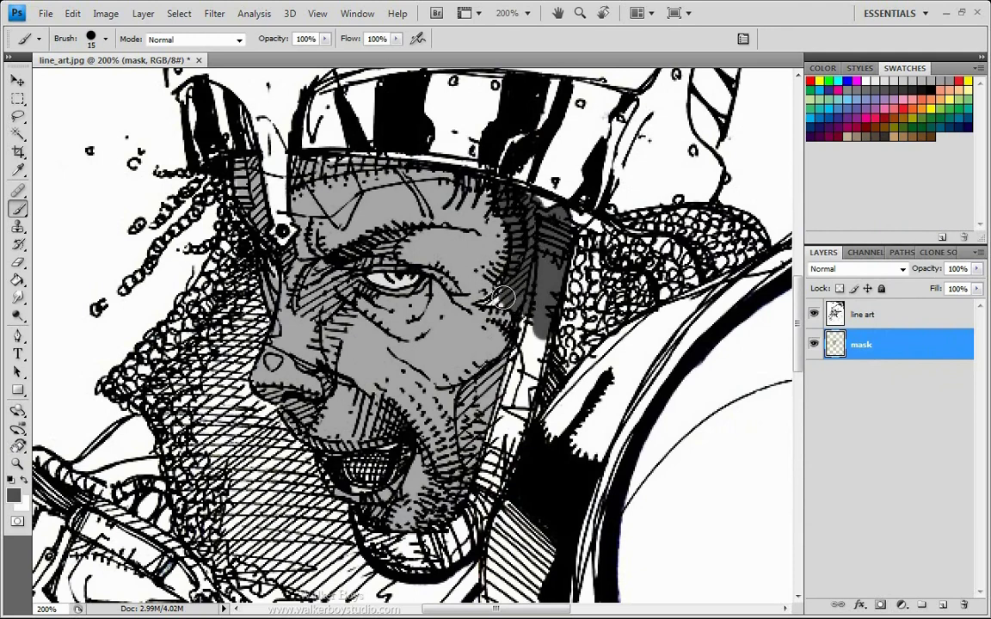
key(bracketleft)
key(bracketleft)
key(bracketleft)
key(bracketright)
mouse_move(535, 321)
mouse_down()
mouse_move(527, 385)
mouse_move(540, 319)
mouse_move(513, 370)
mouse_move(527, 320)
mouse_move(490, 451)
mouse_move(513, 380)
mouse_move(502, 435)
mouse_move(514, 435)
mouse_move(532, 384)
mouse_move(515, 454)
mouse_move(510, 428)
mouse_move(488, 450)
mouse_up()
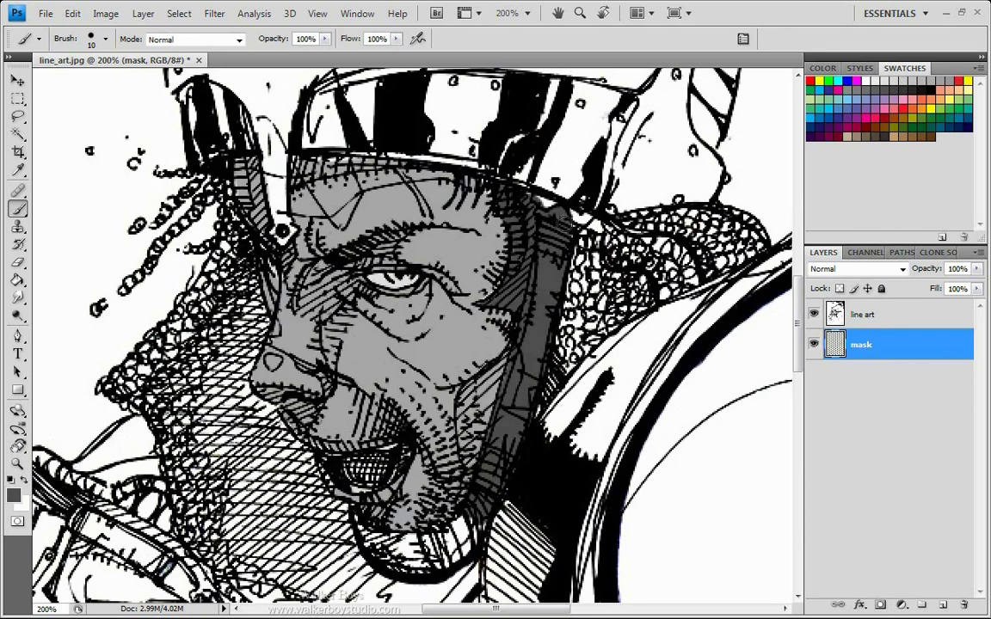
Paint the chin strap beneath the warrior's jaw dark grey with a 10 px brush and continue along its narrow end.
mouse_move(478, 526)
mouse_down()
mouse_move(456, 532)
mouse_move(444, 559)
mouse_up()
mouse_move(401, 513)
mouse_down()
mouse_move(368, 508)
mouse_move(387, 489)
mouse_move(344, 488)
mouse_up()
drag(399, 545, 331, 485)
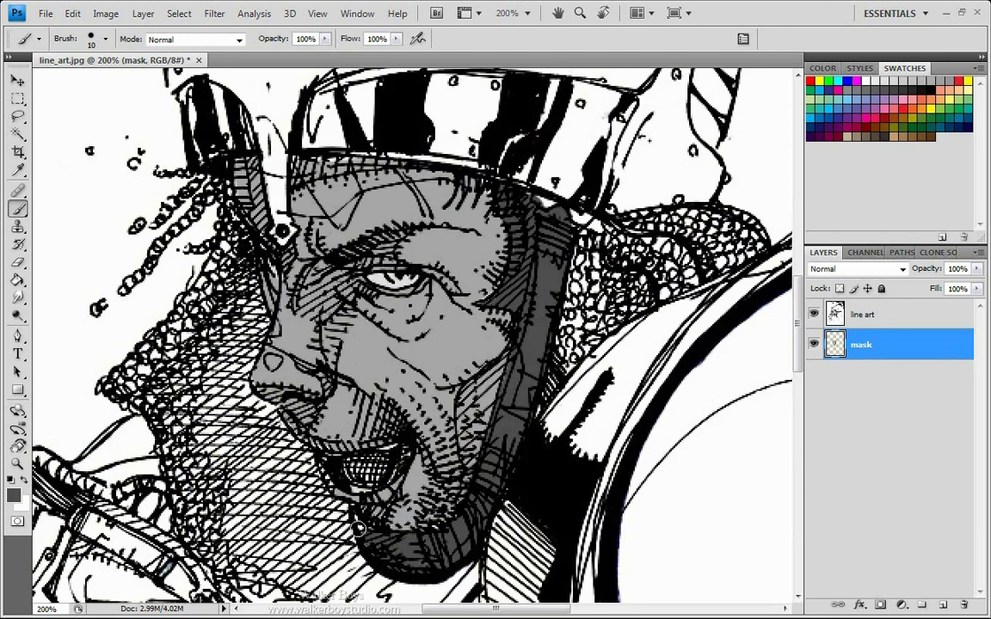
key(bracketleft)
key(bracketleft)
key(bracketleft)
key(bracketleft)
Paint the helmet's nose guard and its rivet dark grey, enlarging the brush for the body and reducing it for the tip.
key(bracketright)
key(bracketright)
key(bracketright)
key(bracketright)
key(bracketright)
mouse_move(274, 99)
mouse_down()
mouse_move(282, 238)
mouse_move(261, 186)
mouse_up()
key(bracketleft)
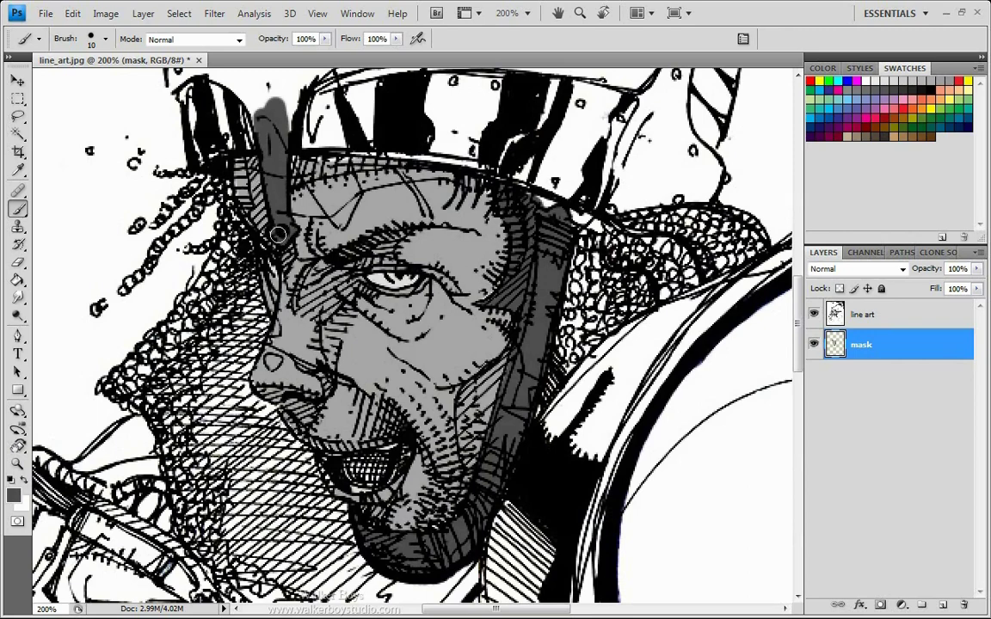
key(bracketleft)
Block in the helmet's brim band and lower dome with dark grey, using a 20 px brush.
scroll(361, 142, up, 4)
key(bracketright)
key(bracketright)
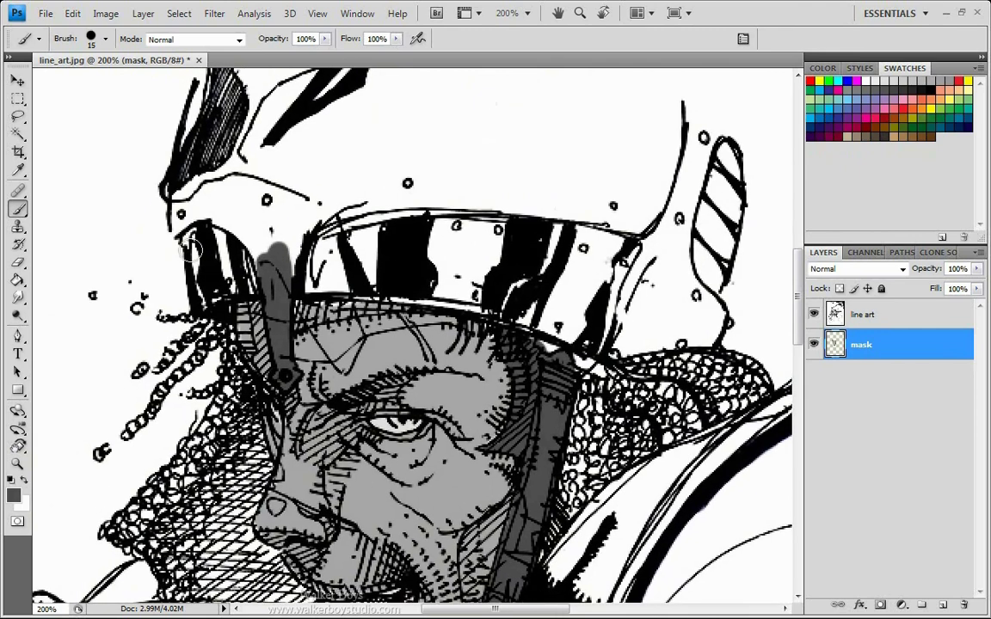
key(bracketright)
mouse_move(239, 282)
mouse_down()
mouse_move(414, 281)
mouse_move(576, 330)
mouse_move(414, 289)
mouse_move(464, 297)
mouse_move(353, 283)
mouse_move(205, 292)
mouse_move(199, 286)
mouse_move(220, 271)
mouse_move(205, 247)
mouse_move(202, 267)
mouse_move(203, 228)
mouse_up()
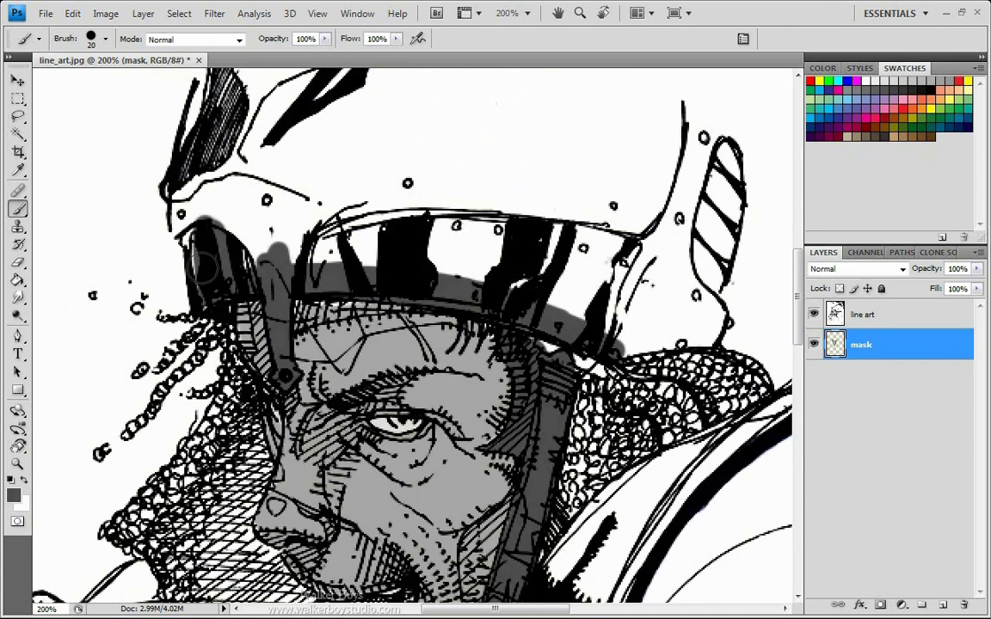
mouse_move(203, 266)
mouse_down()
mouse_move(196, 193)
mouse_move(191, 228)
mouse_move(182, 210)
mouse_move(207, 251)
mouse_move(220, 226)
mouse_move(253, 268)
mouse_move(282, 241)
mouse_move(474, 264)
mouse_move(488, 276)
mouse_move(401, 264)
mouse_move(527, 292)
mouse_move(631, 342)
mouse_move(523, 294)
mouse_move(573, 344)
mouse_move(577, 358)
mouse_move(565, 351)
mouse_move(555, 364)
mouse_move(528, 331)
mouse_move(635, 340)
mouse_move(452, 277)
mouse_move(562, 293)
mouse_move(449, 257)
mouse_move(353, 243)
mouse_move(385, 236)
mouse_move(513, 263)
mouse_move(386, 212)
mouse_move(237, 188)
mouse_move(408, 218)
mouse_move(408, 209)
mouse_move(625, 281)
mouse_move(614, 238)
mouse_move(673, 325)
mouse_move(641, 245)
mouse_move(677, 308)
mouse_move(659, 341)
mouse_up()
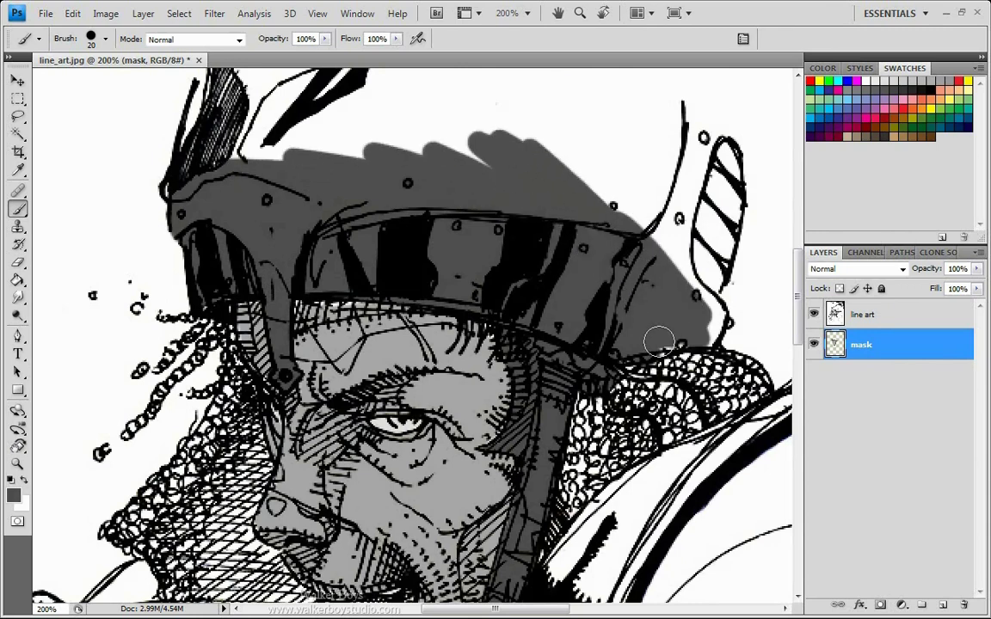
mouse_move(703, 330)
mouse_down()
mouse_move(593, 188)
mouse_move(407, 142)
mouse_move(257, 89)
mouse_move(235, 98)
mouse_move(246, 135)
mouse_move(366, 167)
mouse_move(445, 157)
mouse_move(345, 183)
mouse_move(248, 148)
mouse_move(261, 161)
mouse_move(203, 157)
mouse_move(217, 118)
mouse_move(203, 183)
mouse_move(215, 133)
mouse_move(193, 175)
mouse_move(195, 162)
mouse_move(220, 124)
mouse_move(229, 86)
mouse_move(203, 188)
mouse_up()
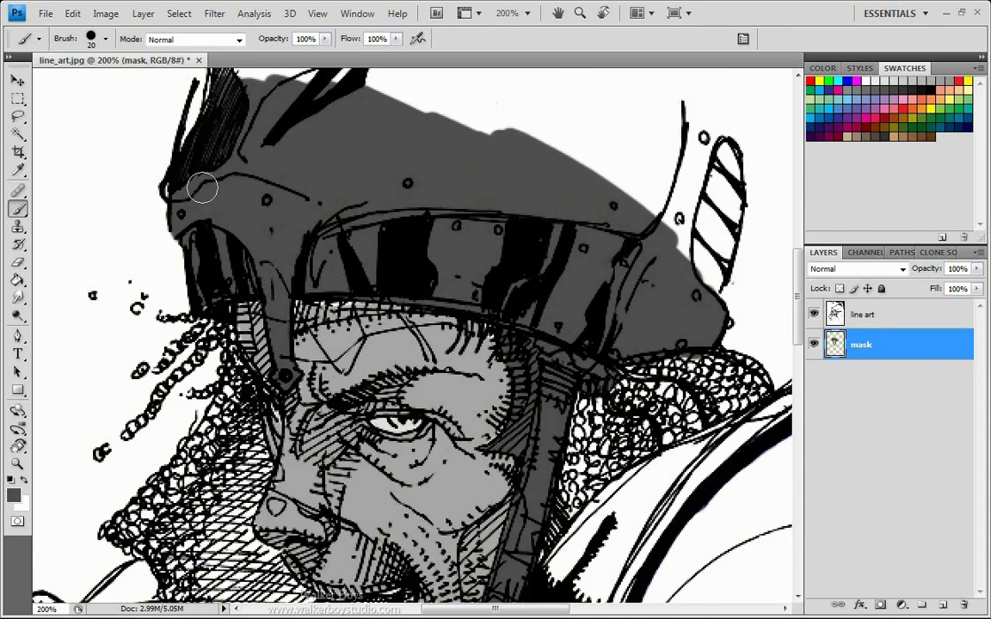
Sample the face's mid-grey and touch up the forehead edges beneath the helmet brim with a 9 px brush.
key(space)
drag(349, 406, 342, 338)
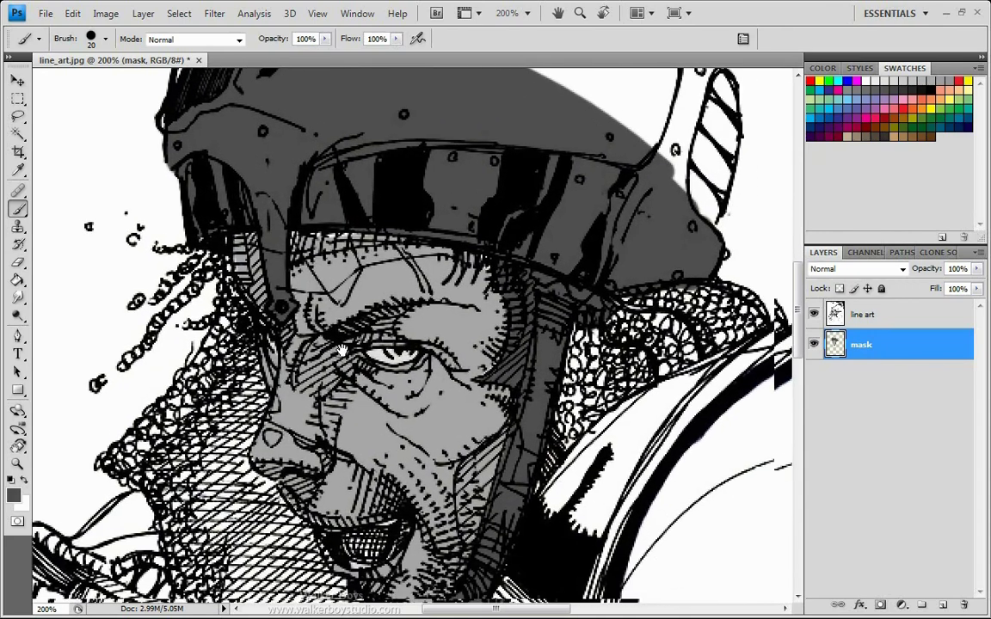
alt+click(387, 281)
key(bracketleft)
key(bracketleft)
key(bracketleft)
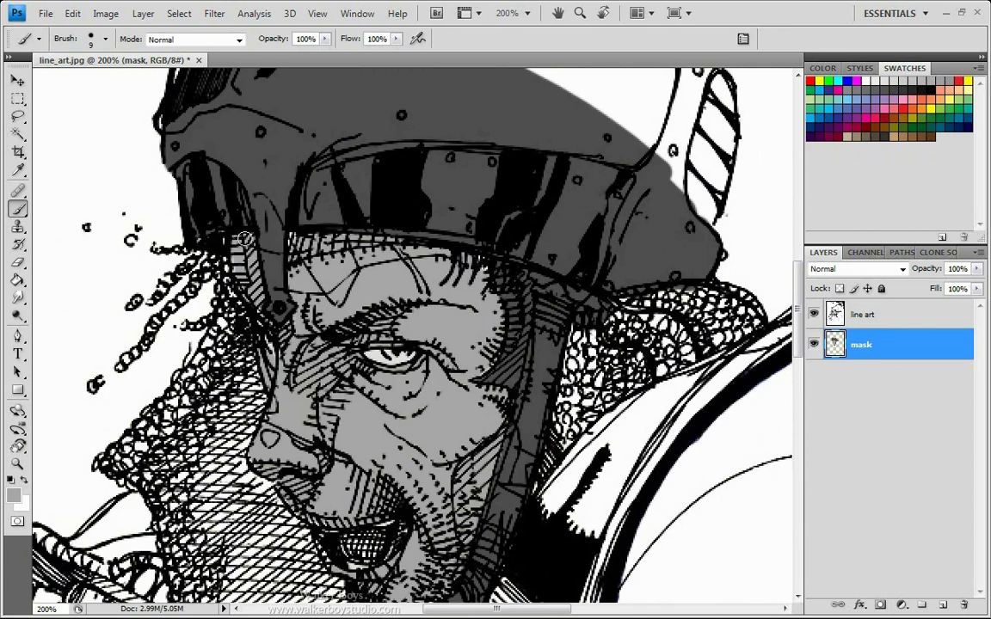
drag(296, 239, 294, 244)
Paint mid-grey inside the mouth and touch up the area under the nose and the chin with an 8 px brush.
drag(545, 440, 517, 350)
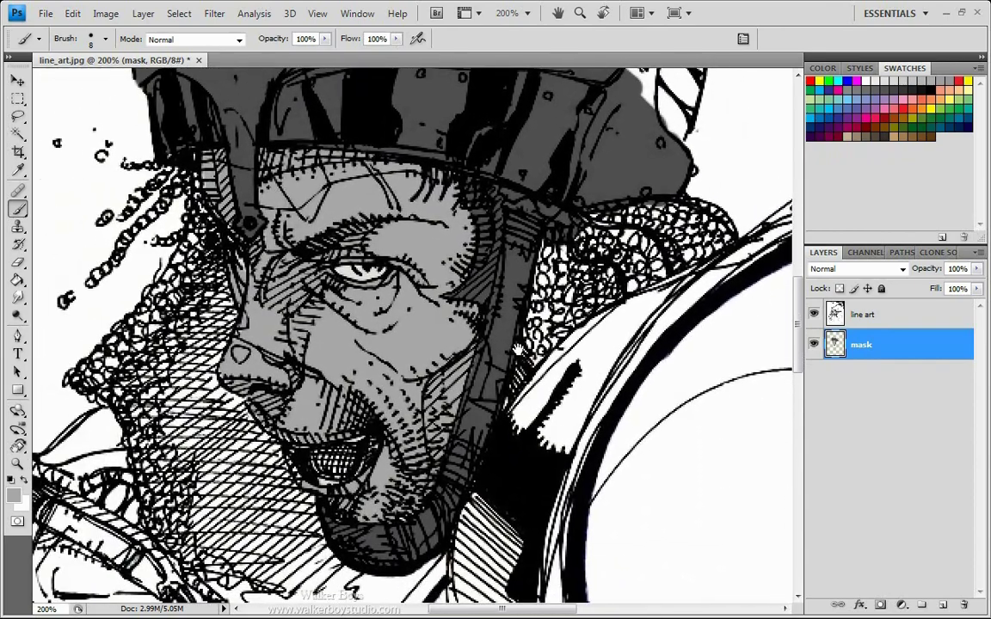
drag(241, 395, 261, 392)
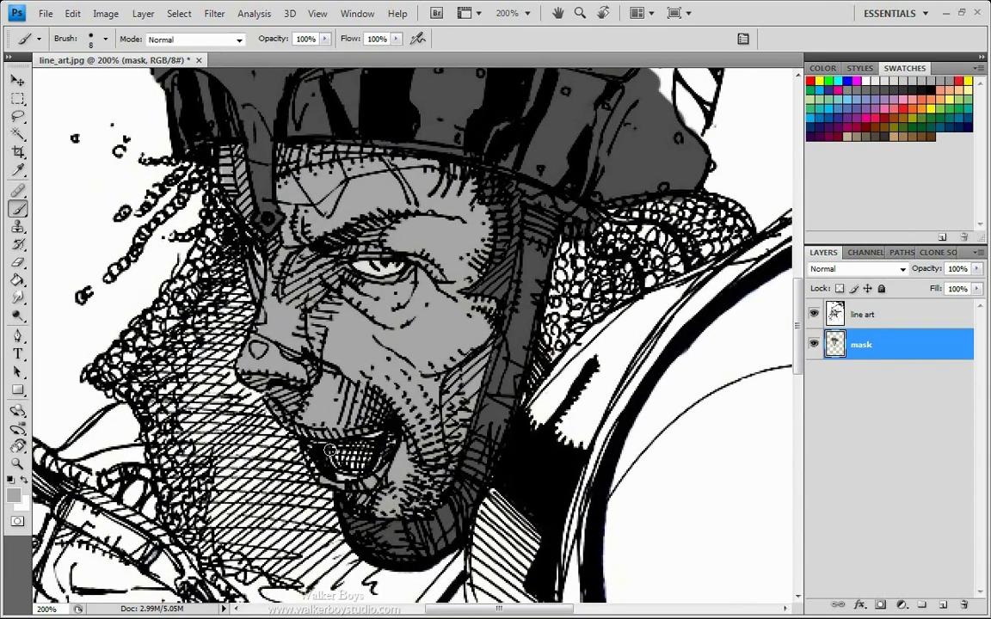
drag(368, 452, 343, 451)
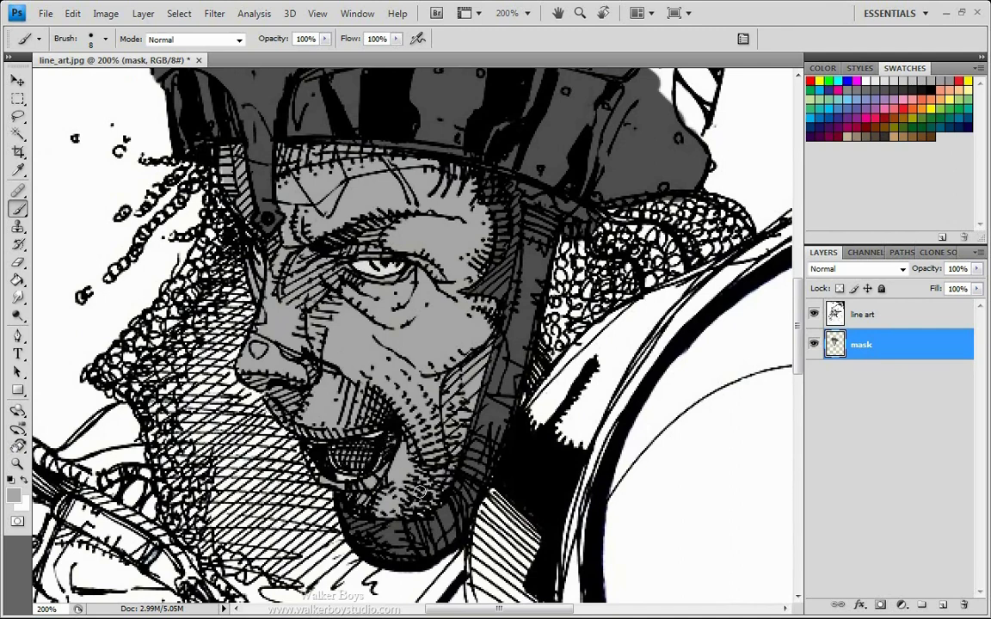
click(411, 504)
Check the mask's grey shapes for gaps with the line art layer hidden, and show the layer again.
click(814, 314)
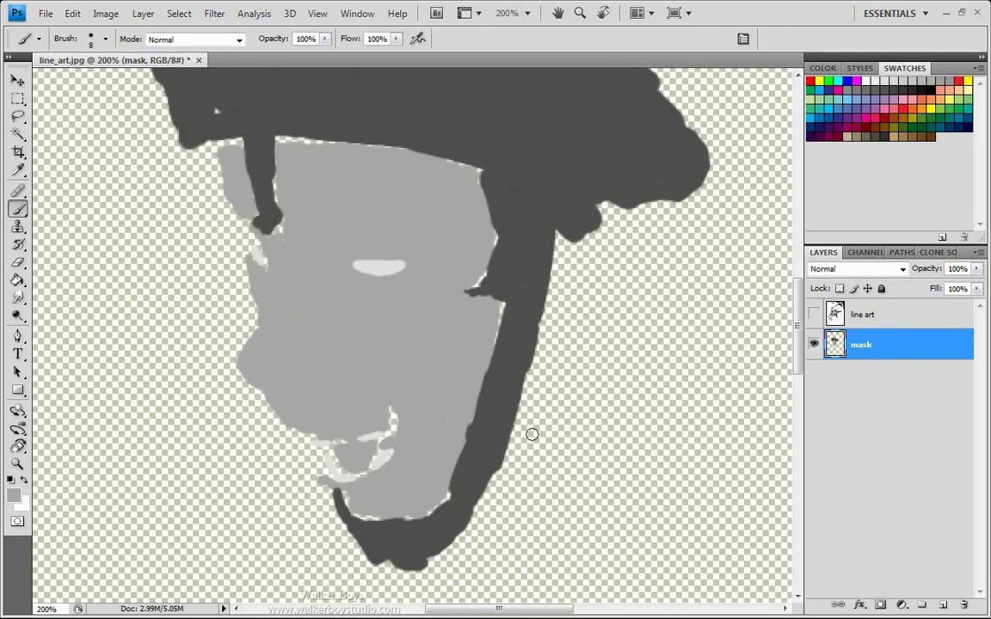
click(814, 315)
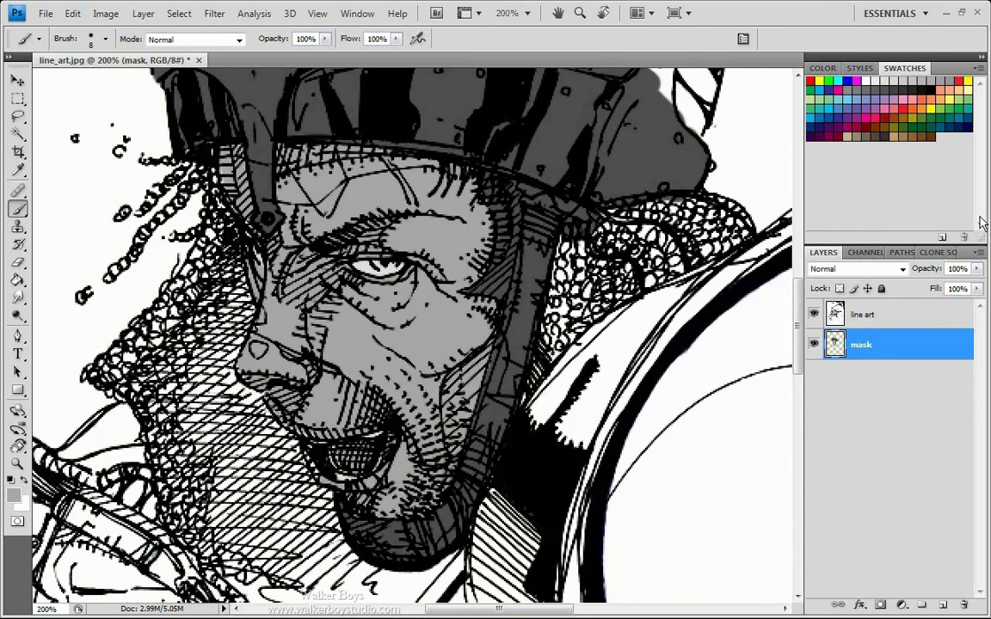
click(814, 315)
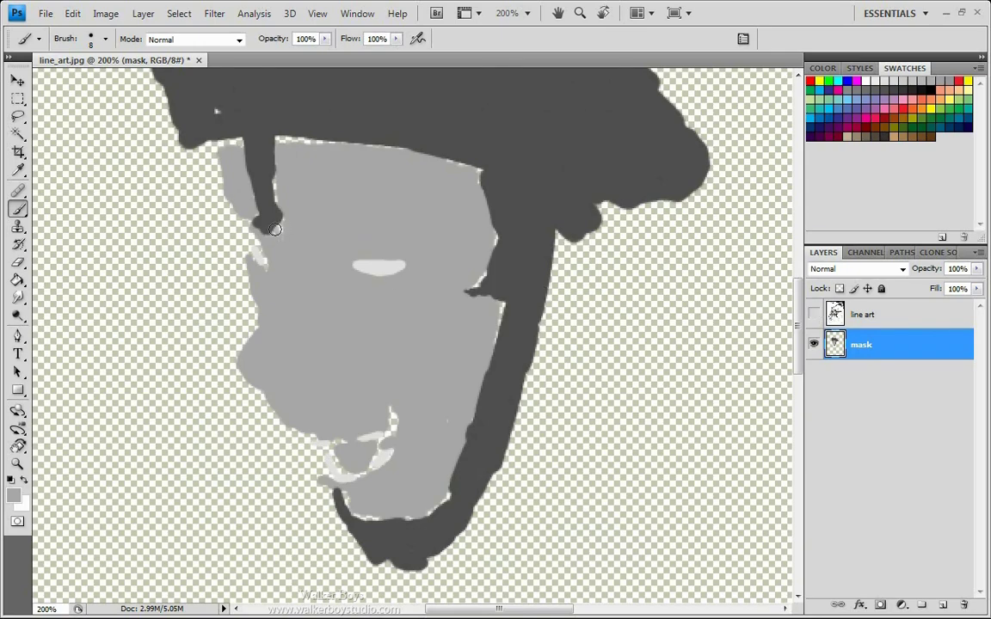
click(814, 314)
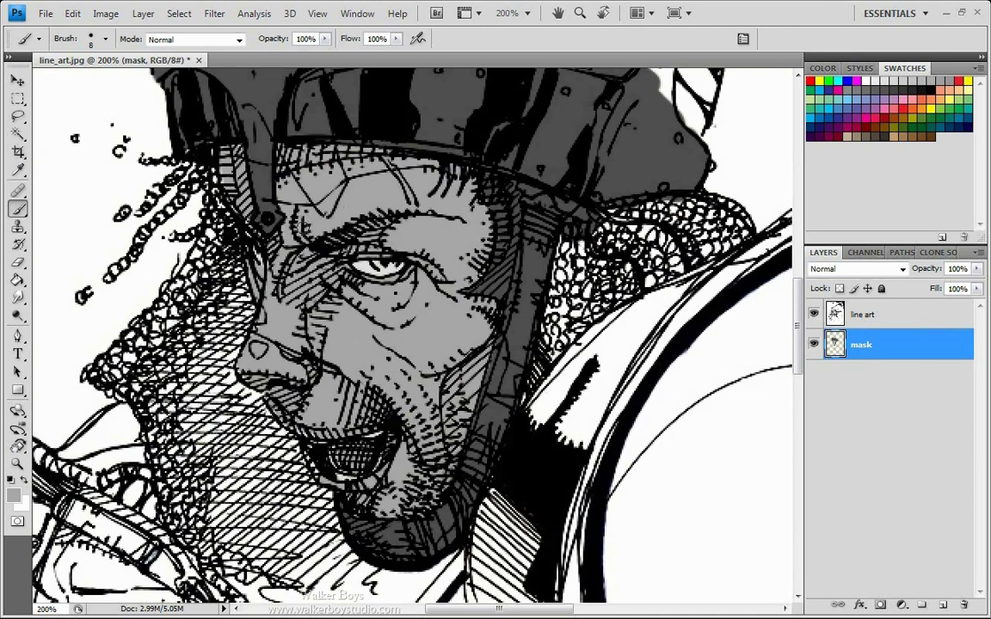
click(292, 225)
Save the document as digital_painting in Photoshop format in the digital_painting folder, keeping layers and maximized compatibility.
key(ctrl+shift+s)
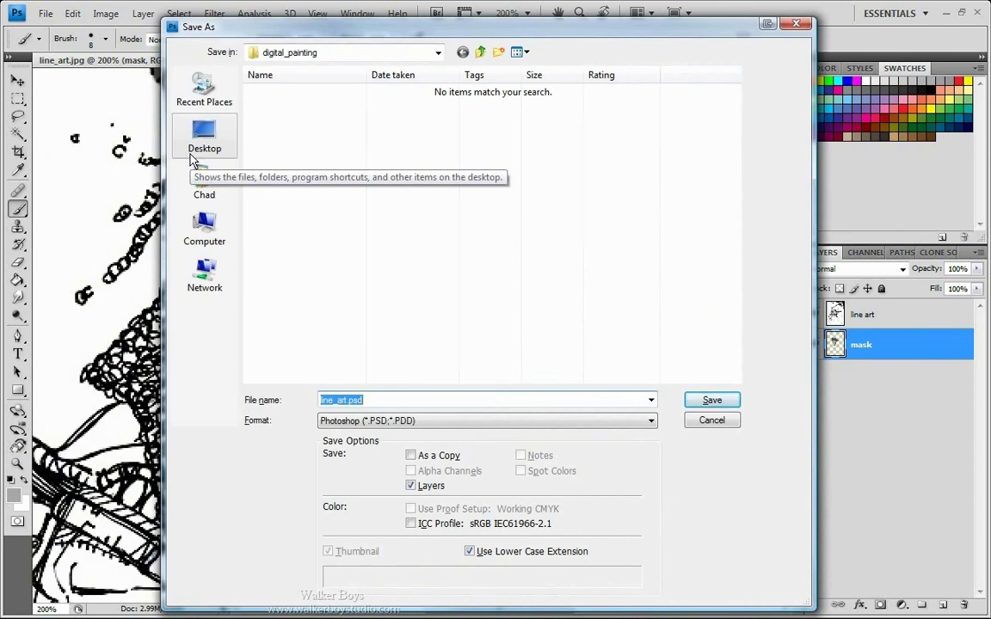
text(digital_)
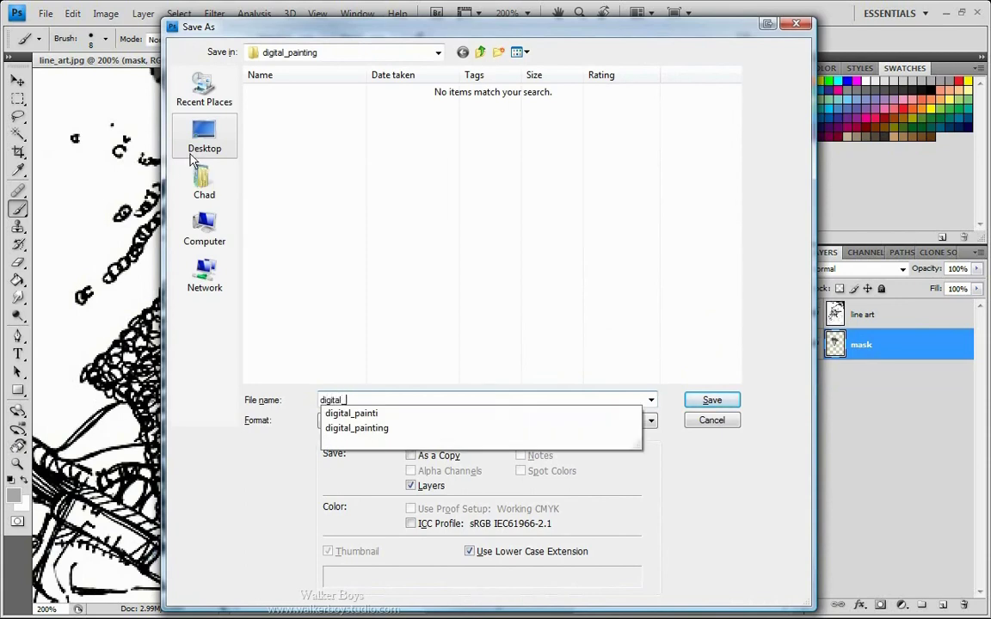
text(painting)
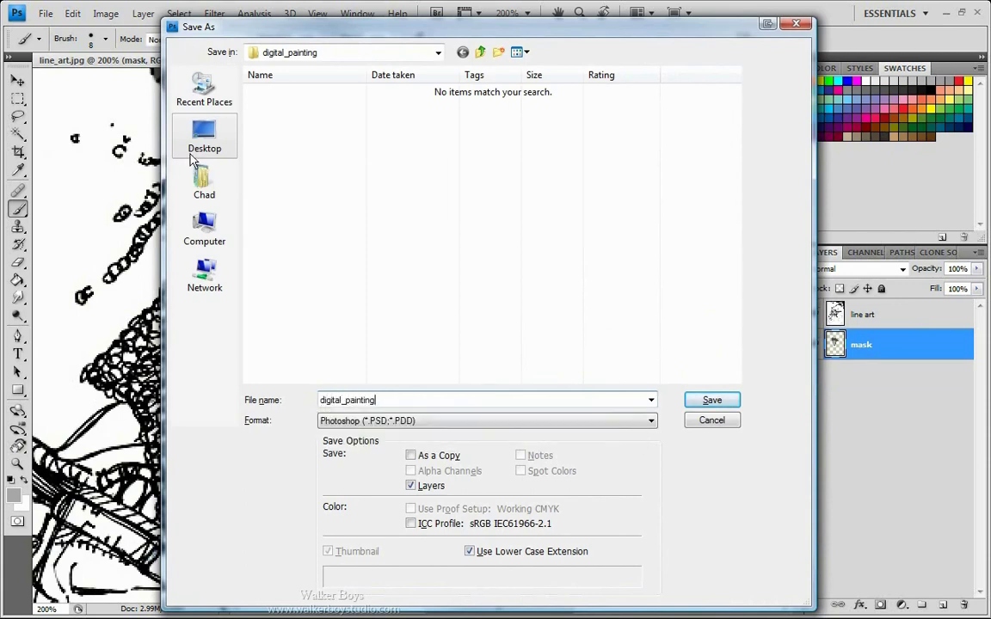
click(713, 401)
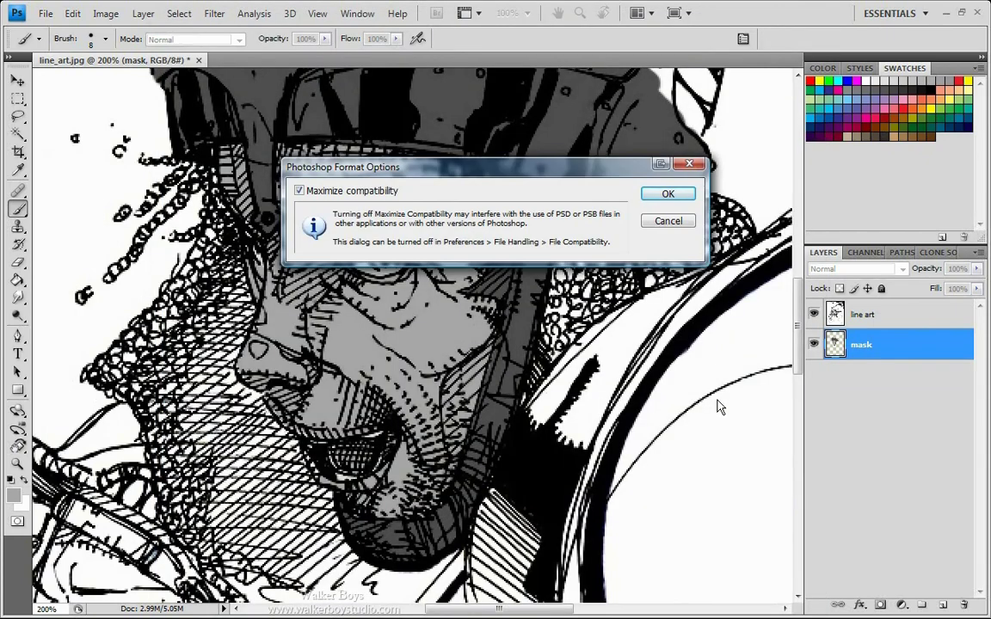
key(Return)
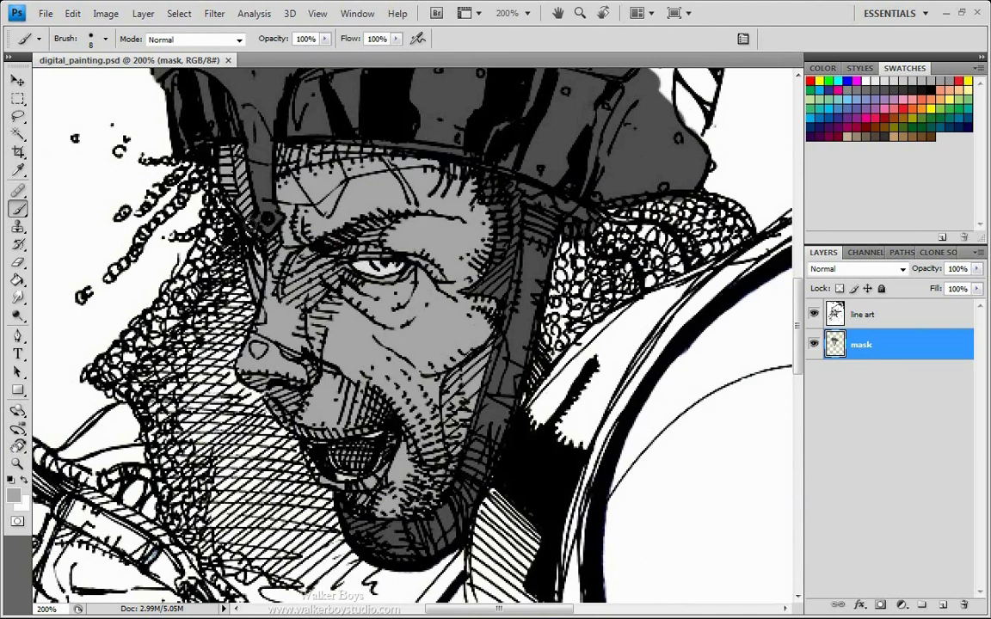
Create a new layer named "skin base tone" directly above the mask layer.
click(894, 317)
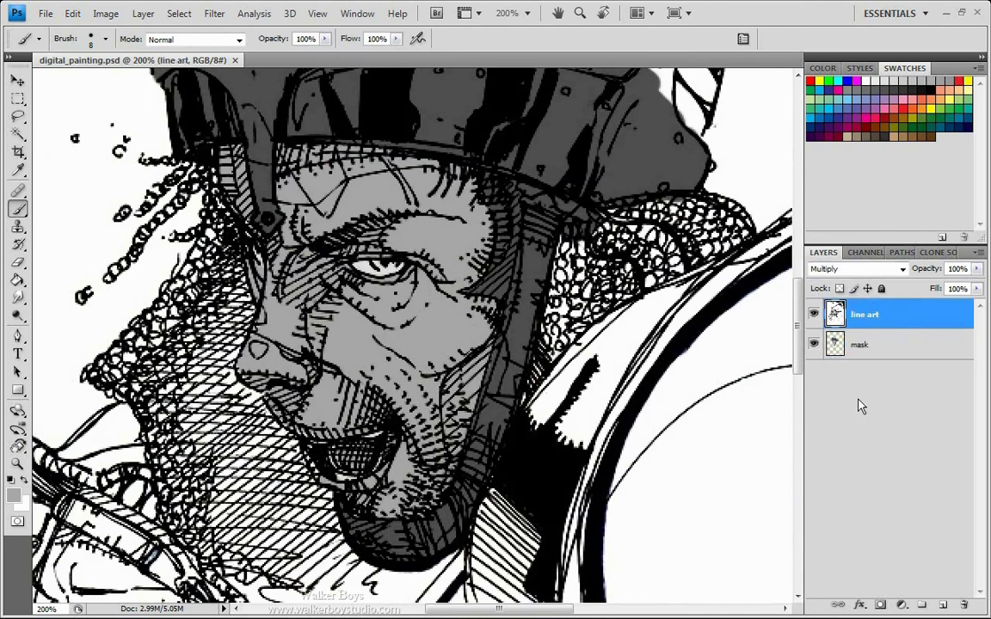
click(895, 345)
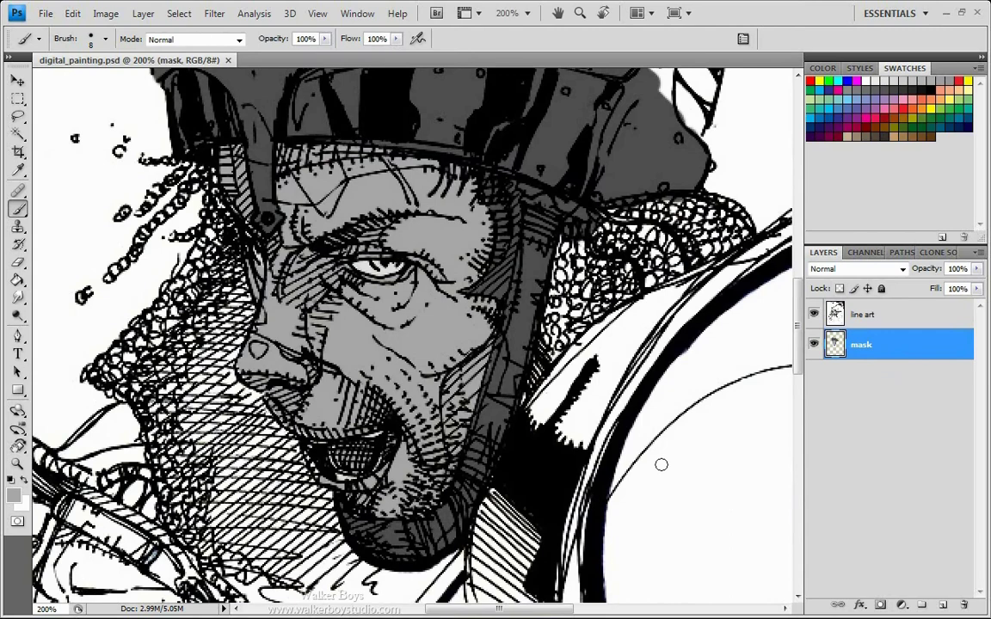
key(ctrl+shift+n)
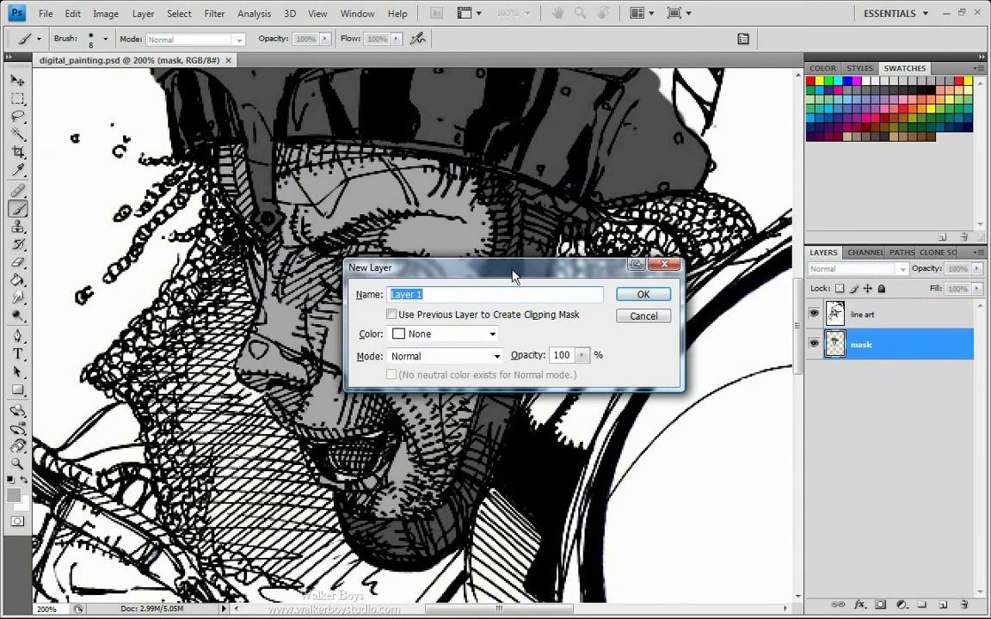
drag(513, 275, 466, 256)
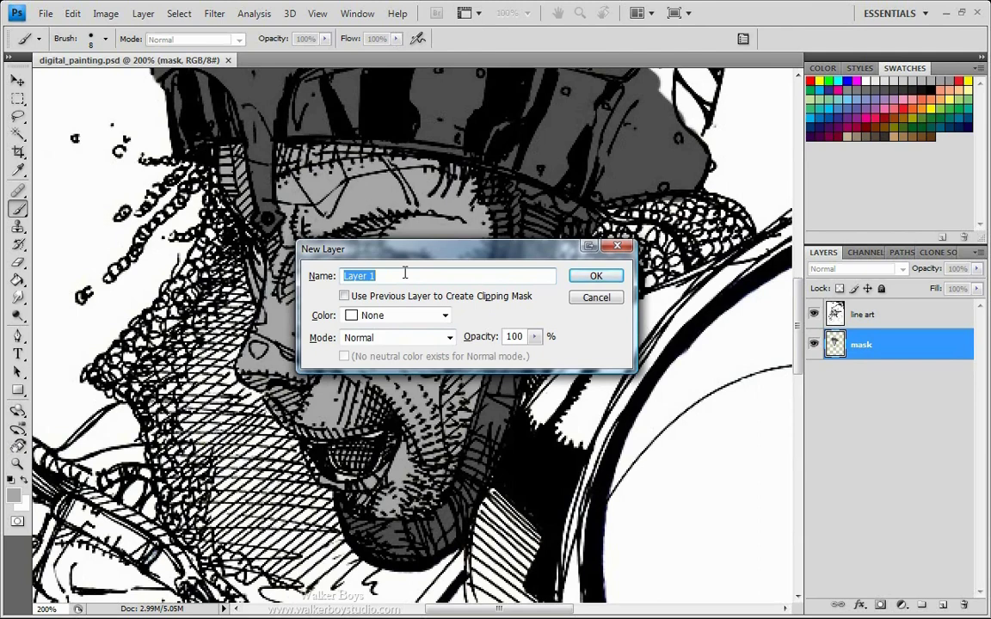
text(skin base tone)
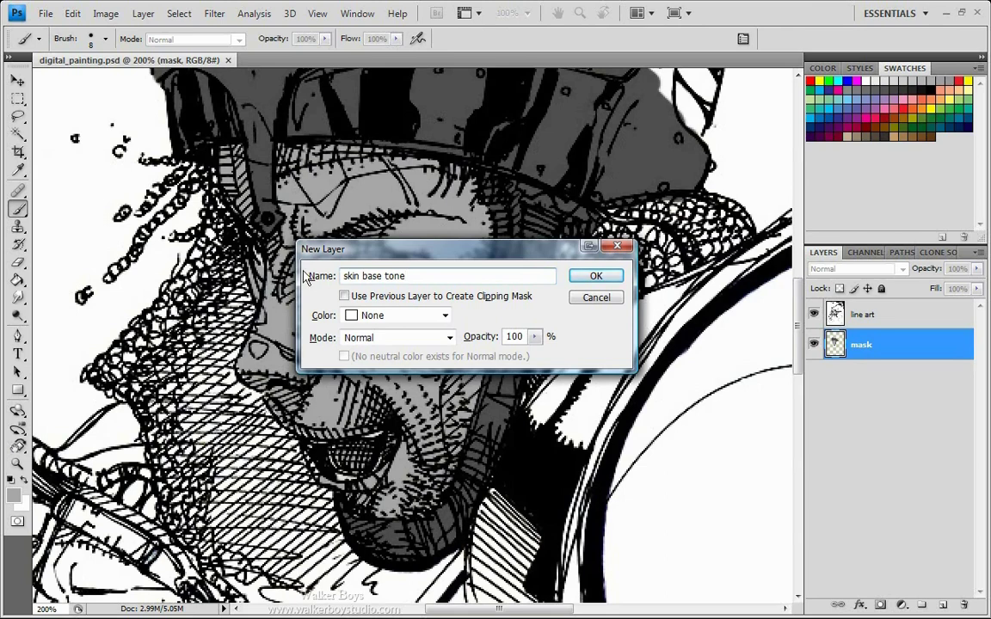
click(594, 277)
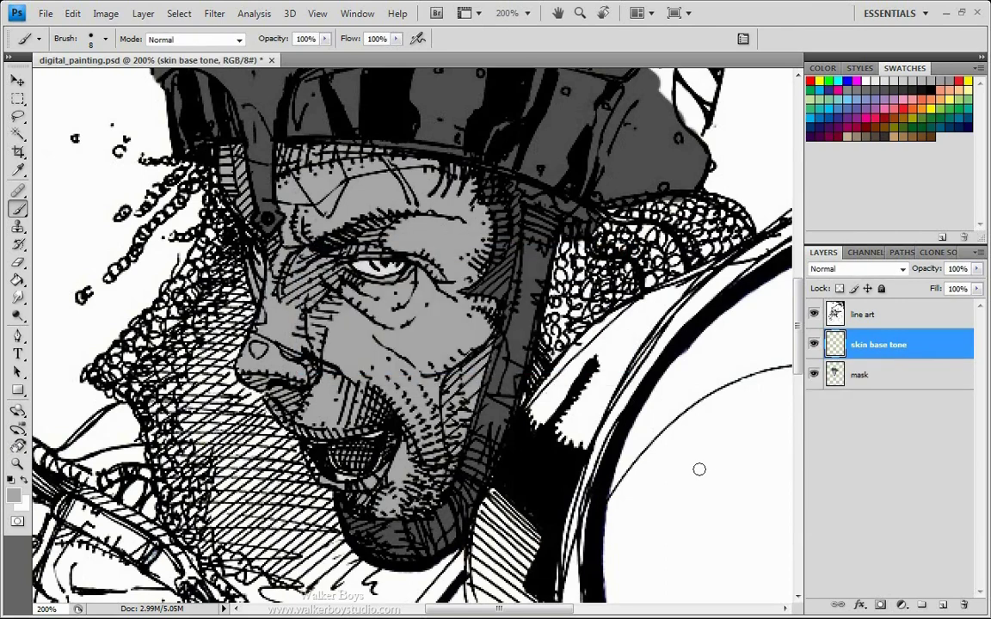
Replace the current swatches with the swatch_example_colorset.aco set from the Color Swatches folder.
click(823, 68)
click(858, 68)
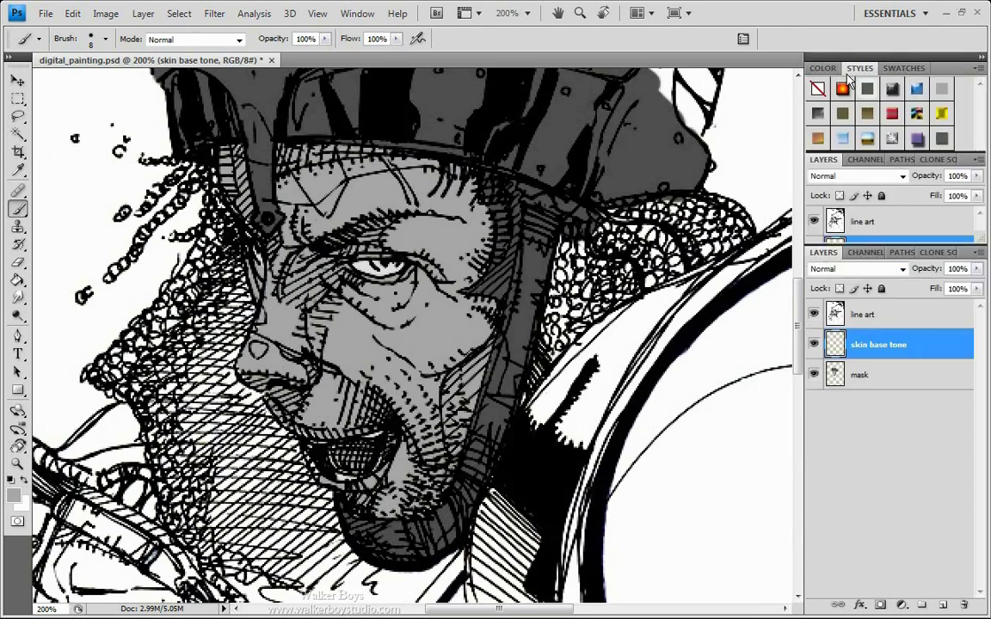
click(904, 68)
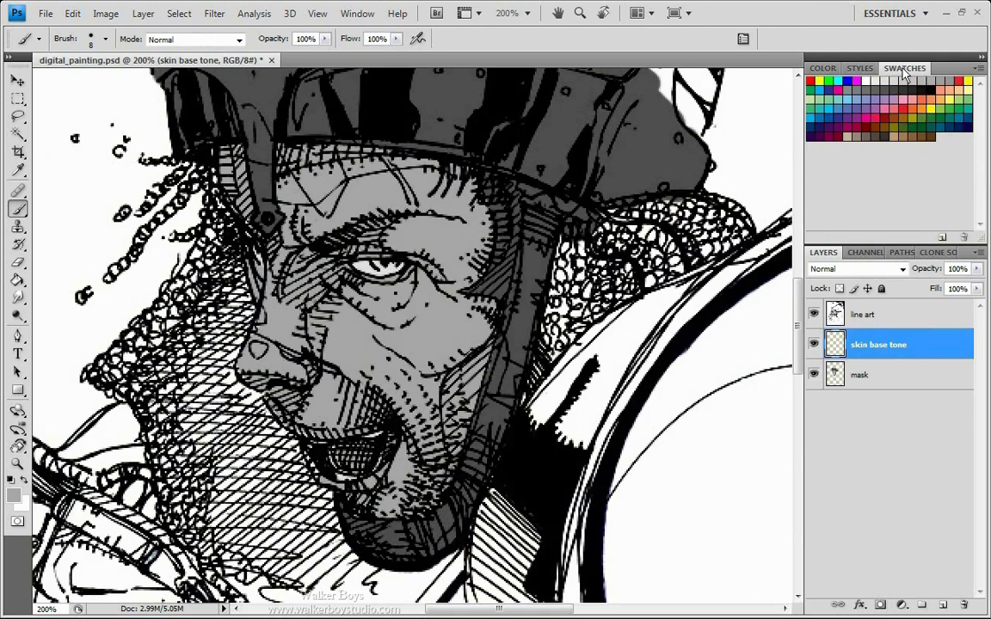
click(979, 69)
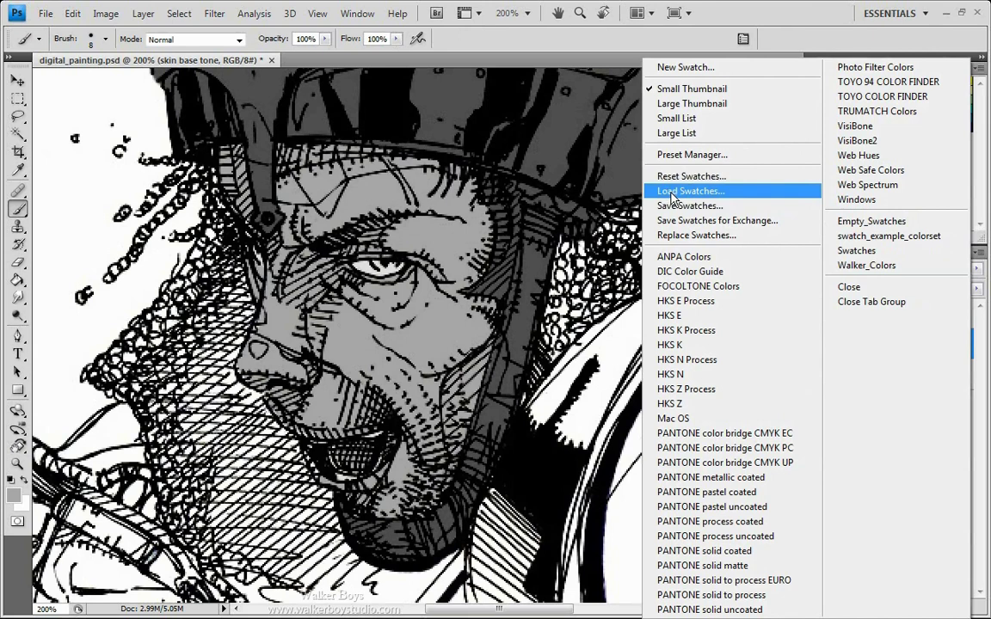
click(674, 237)
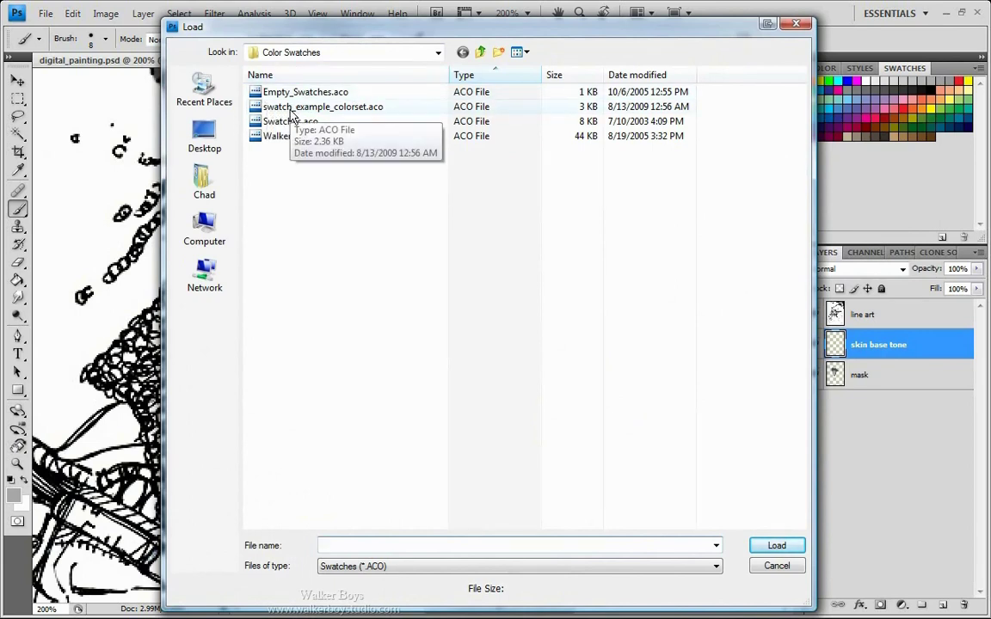
click(332, 109)
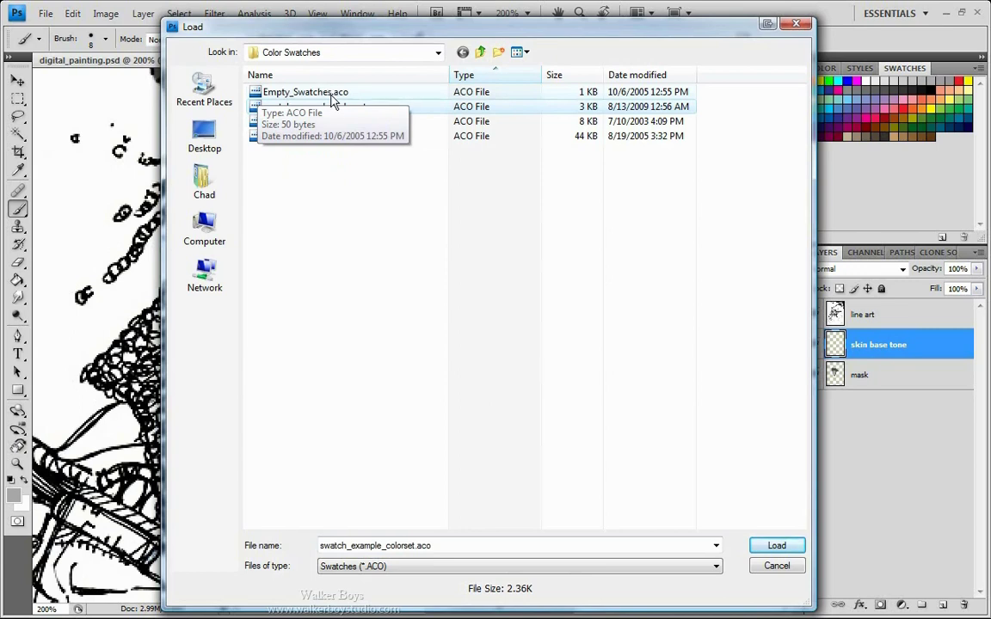
right_click(384, 208)
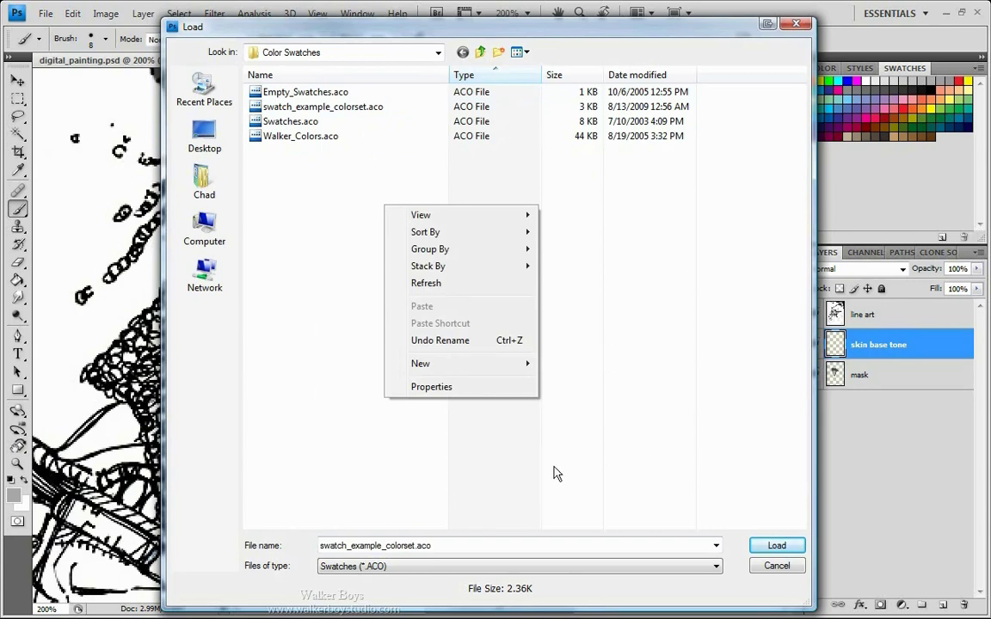
click(777, 547)
click(777, 547)
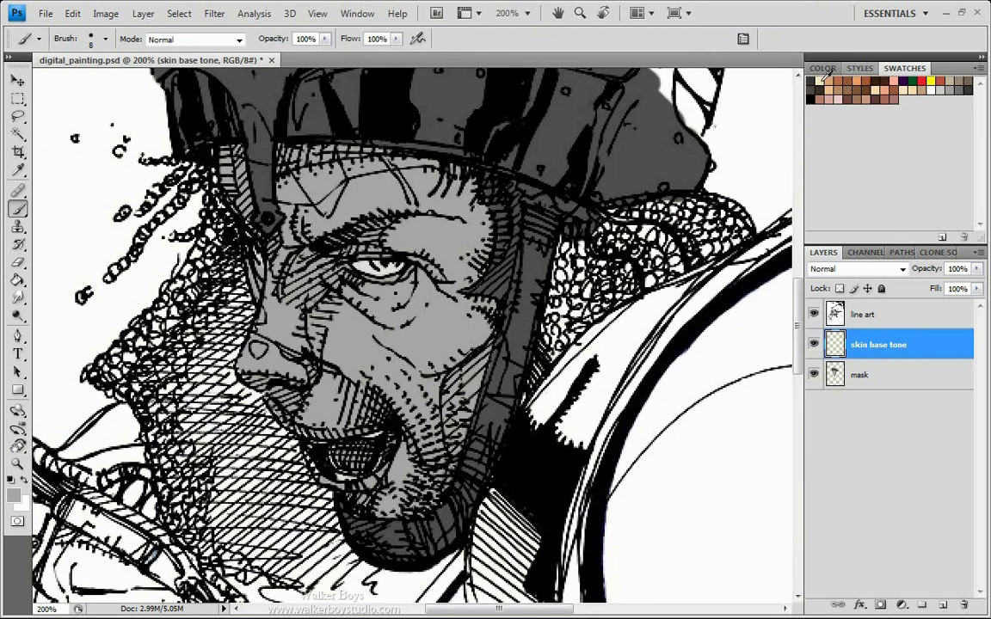
Display the swatches as a small list, look through them, and choose skin_medium as the foreground colour.
click(977, 71)
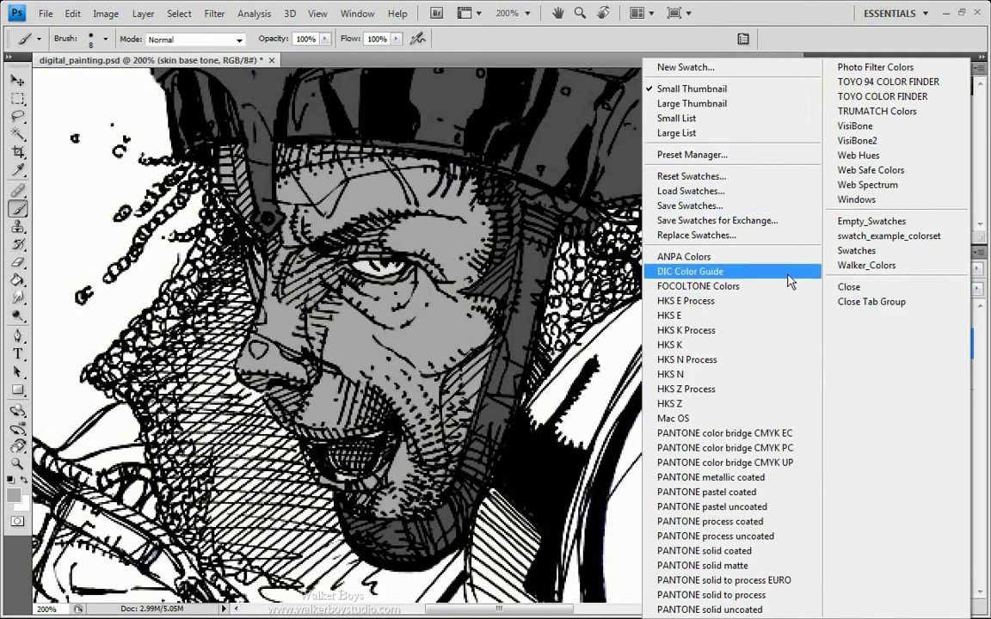
click(668, 120)
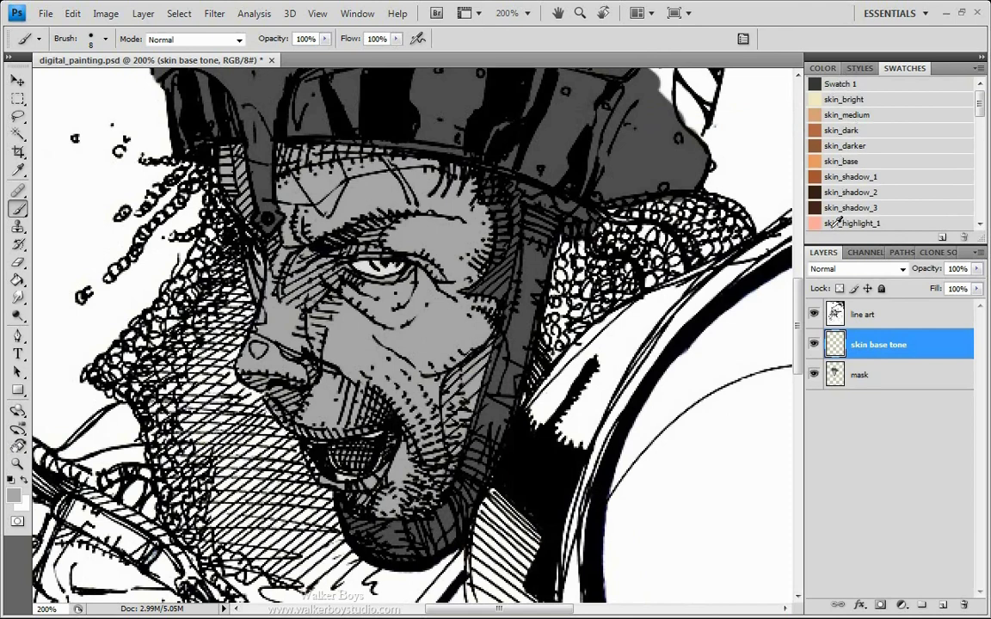
drag(981, 112, 978, 169)
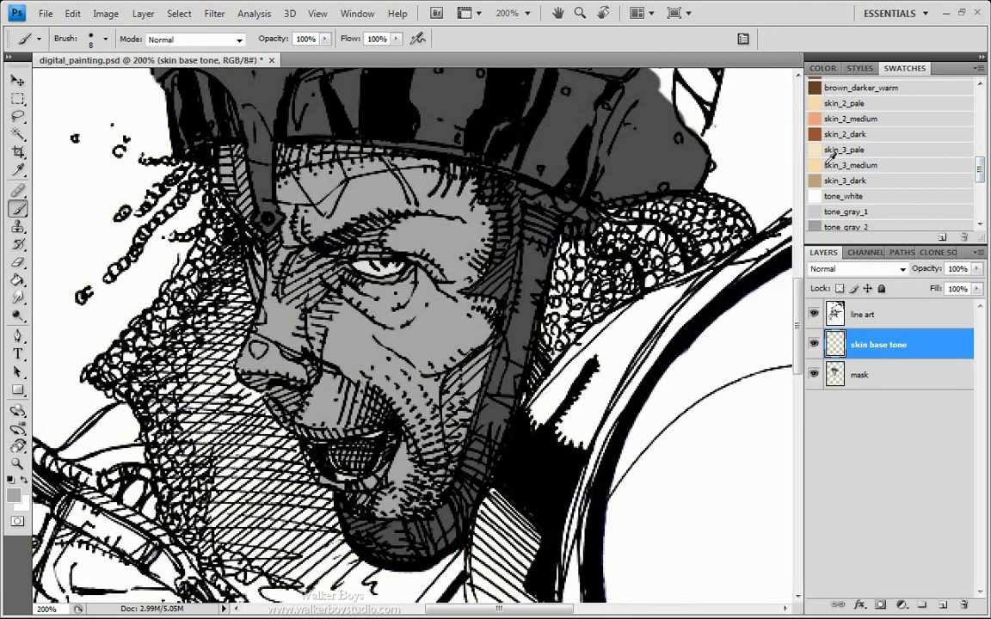
drag(980, 179, 980, 213)
scroll(882, 190, down, 1)
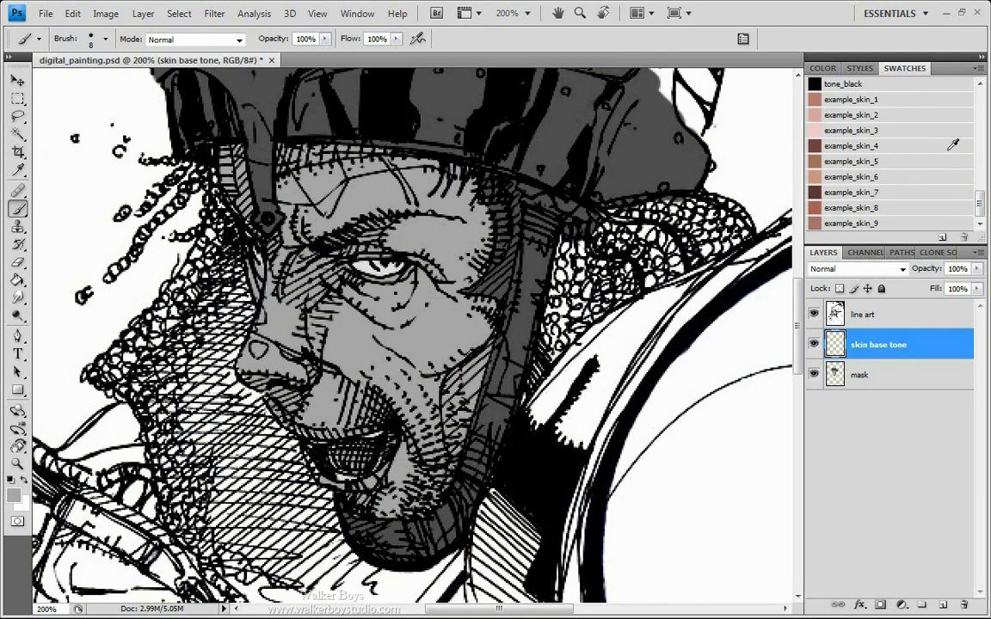
drag(981, 207, 982, 103)
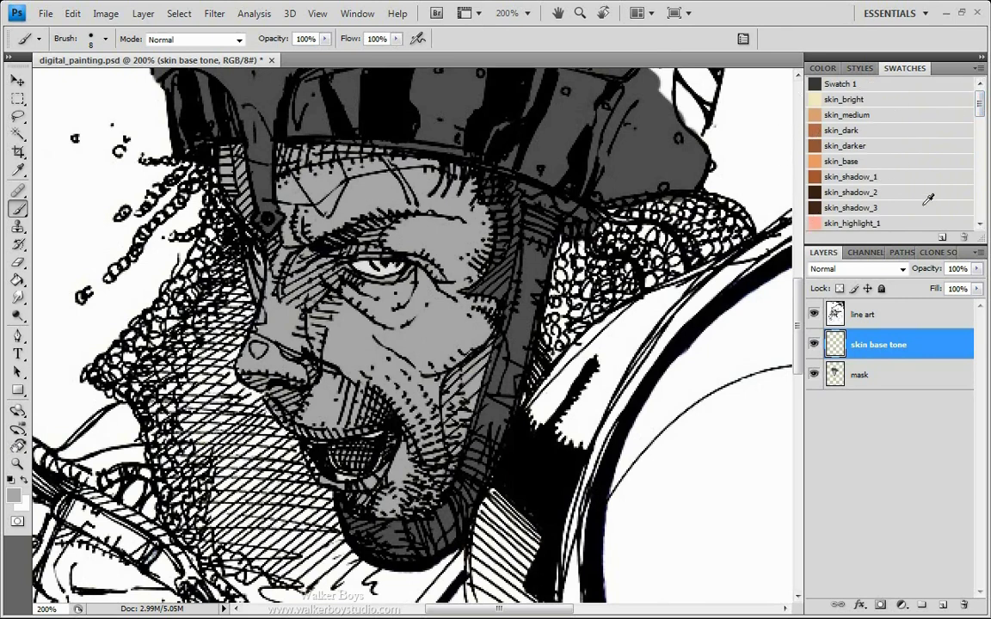
click(821, 113)
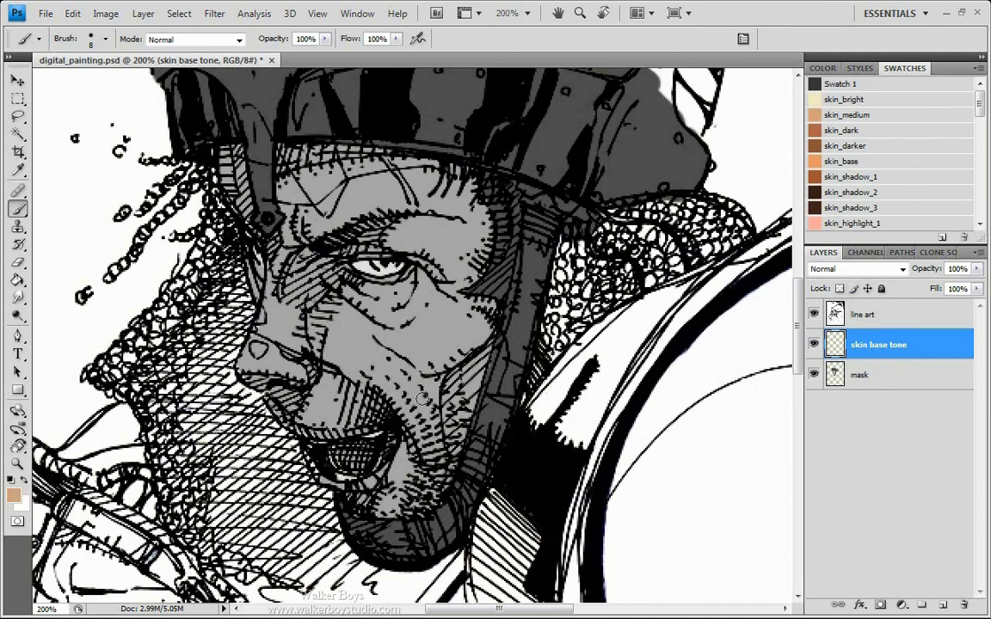
Try a freehand skin_medium stroke over the nose and upper lip with a 30 px brush, and undo it.
key(bracketright)
key(bracketright)
key(bracketright)
key(bracketright)
mouse_move(310, 336)
mouse_down()
mouse_move(241, 354)
mouse_move(215, 378)
mouse_up()
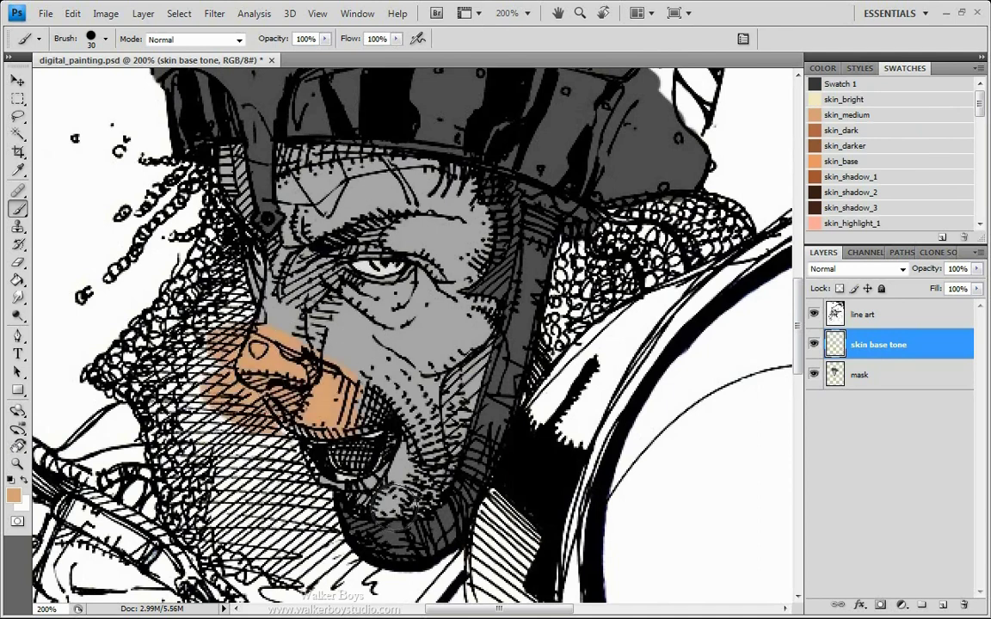
key(ctrl)
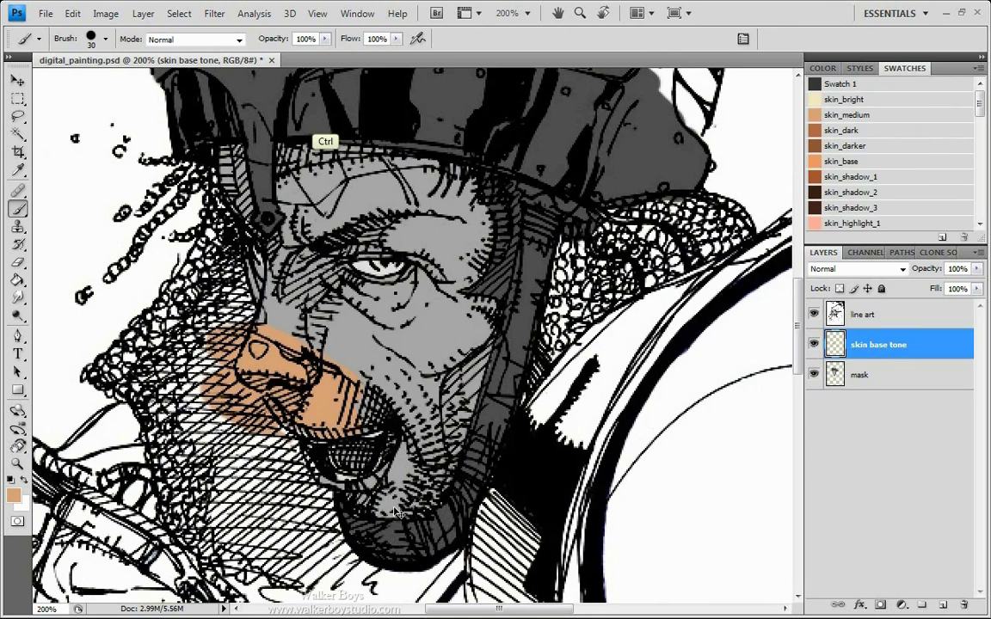
key(ctrl+z)
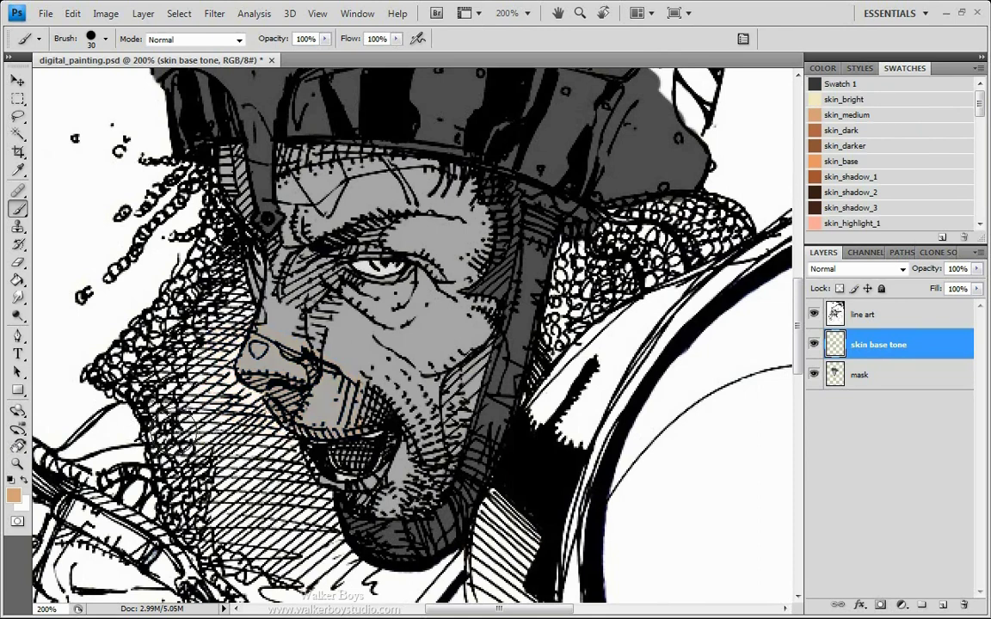
Select the face's mid-grey area on the mask layer with the Magic Wand.
click(867, 375)
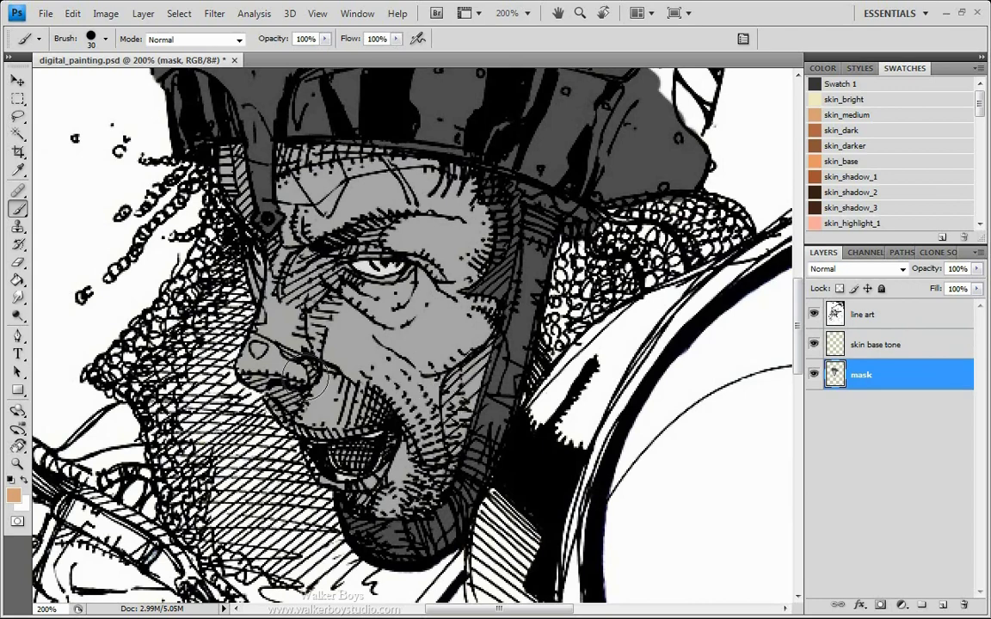
key(w)
click(257, 284)
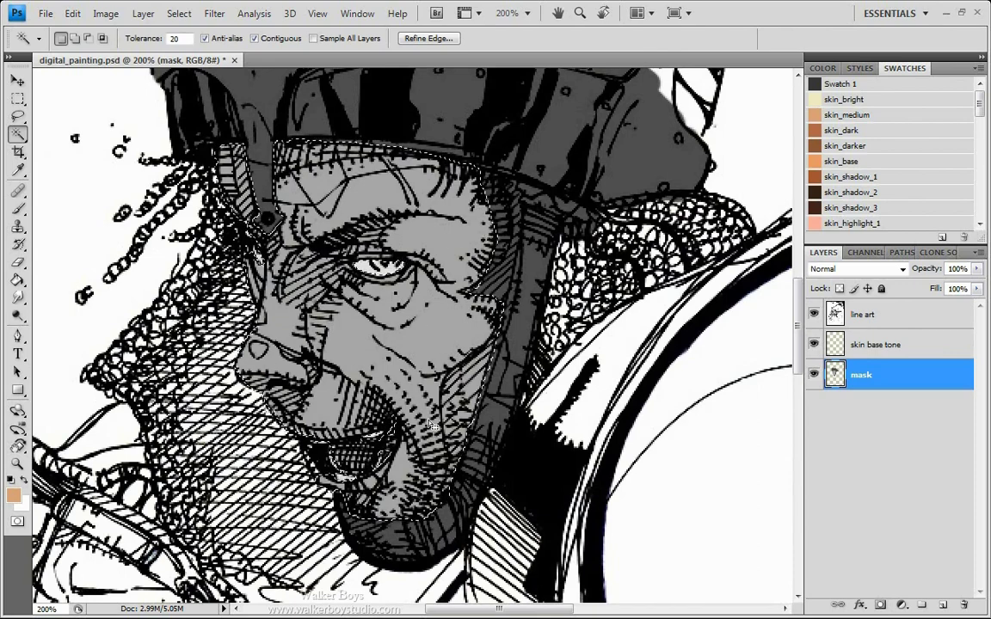
Paint the selected face area with skin_medium on the skin base tone layer, using a 60 px brush with the selection edges hidden.
click(877, 345)
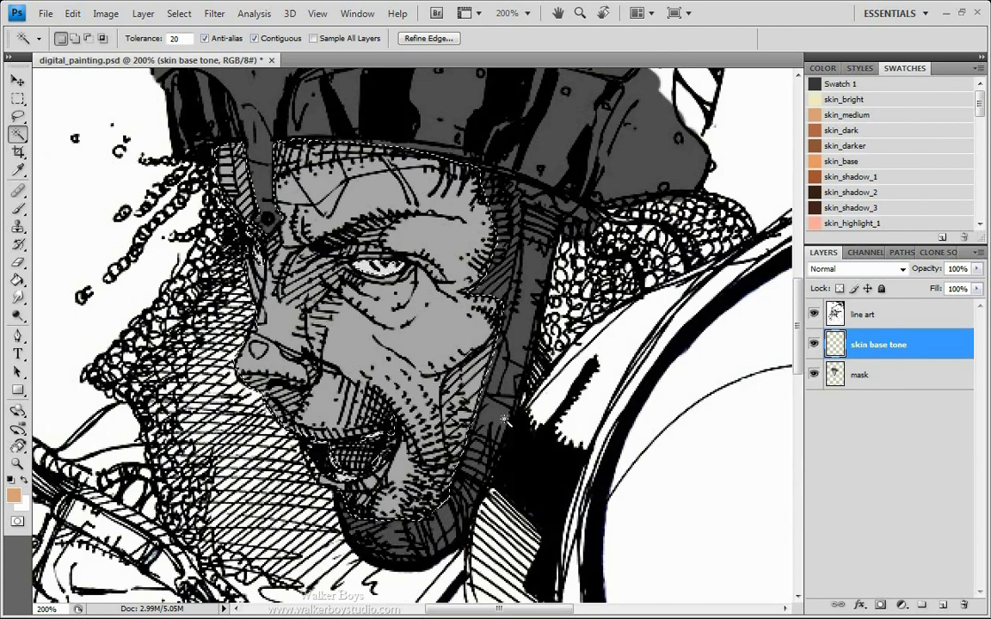
key(ctrl)
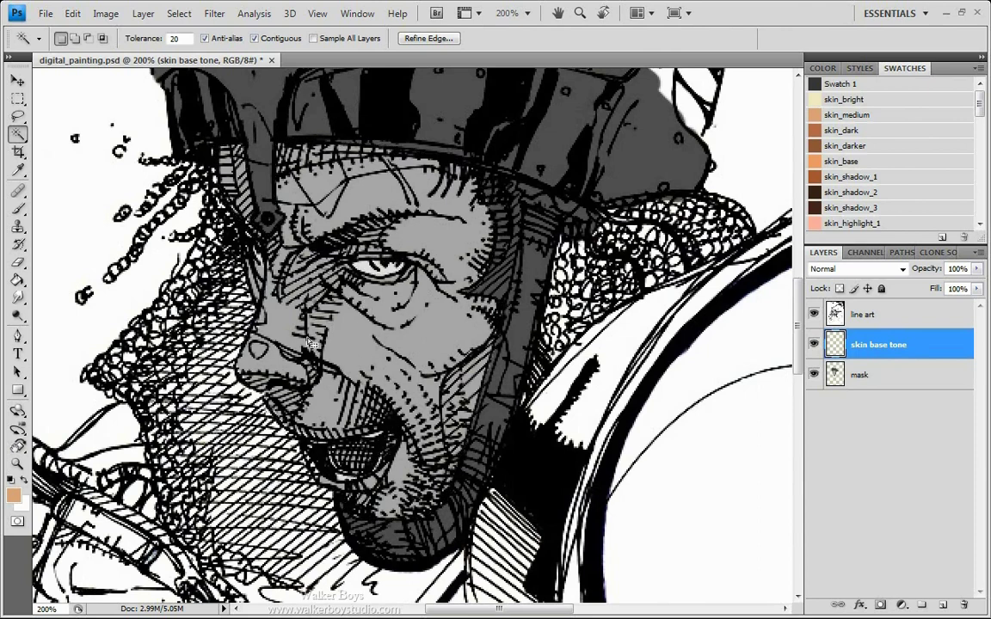
key(b)
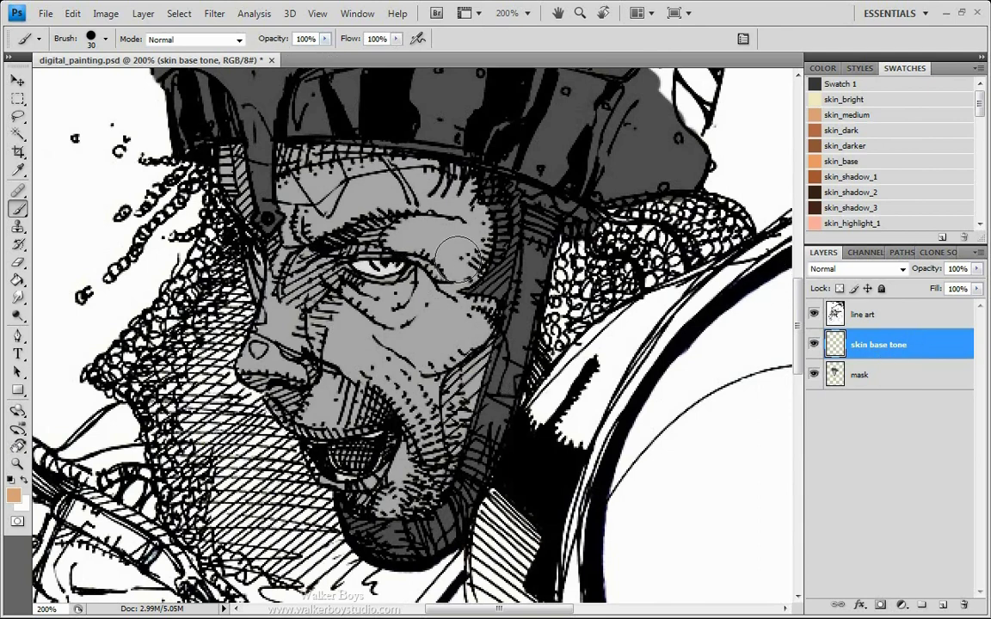
key(bracketright)
key(bracketright)
key(bracketright)
mouse_move(433, 330)
mouse_down()
mouse_move(488, 335)
mouse_move(387, 121)
mouse_move(348, 245)
mouse_move(383, 395)
mouse_move(288, 280)
mouse_move(241, 331)
mouse_move(234, 357)
mouse_up()
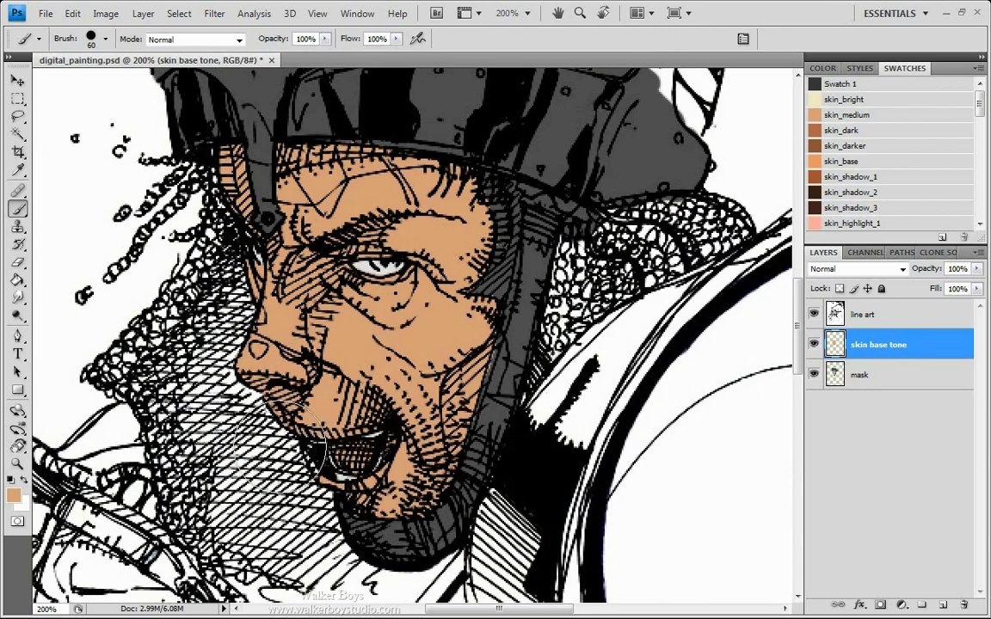
Add a new layer named "skin medium light" above the skin base tone layer.
key(ctrl+shift+n)
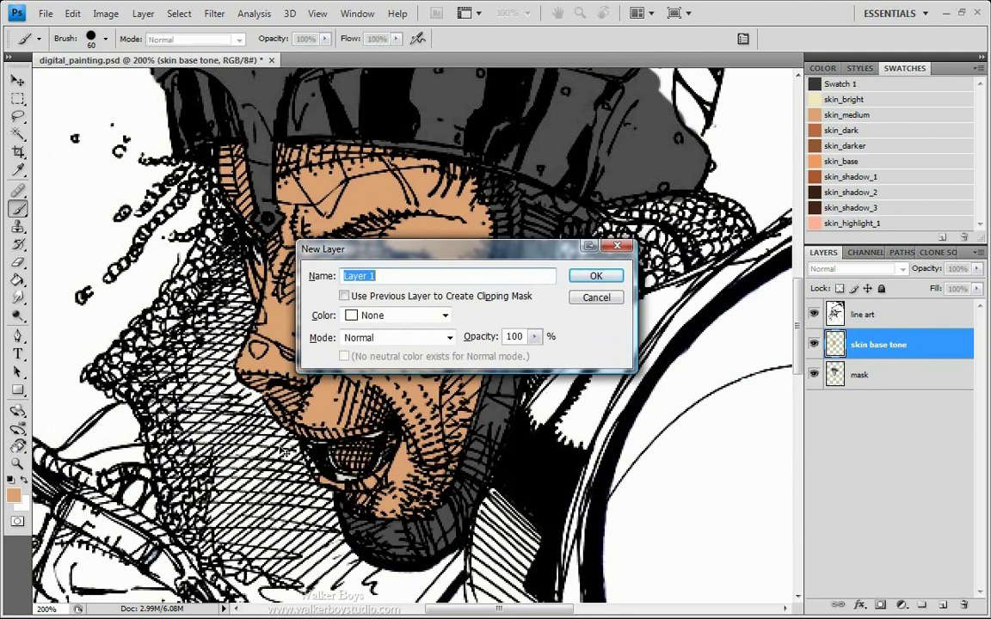
text(skin medium light)
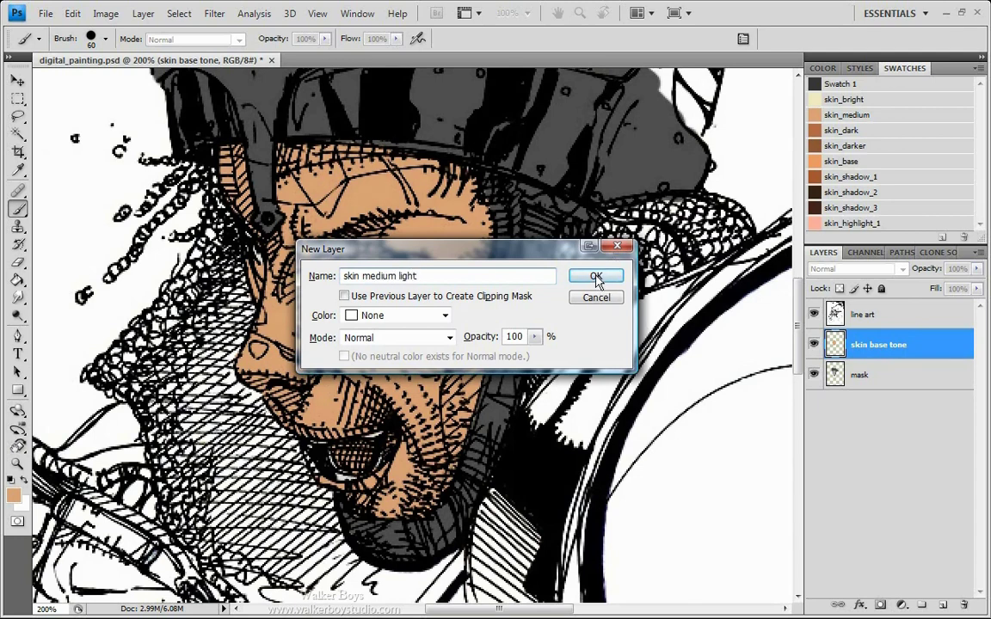
key(Return)
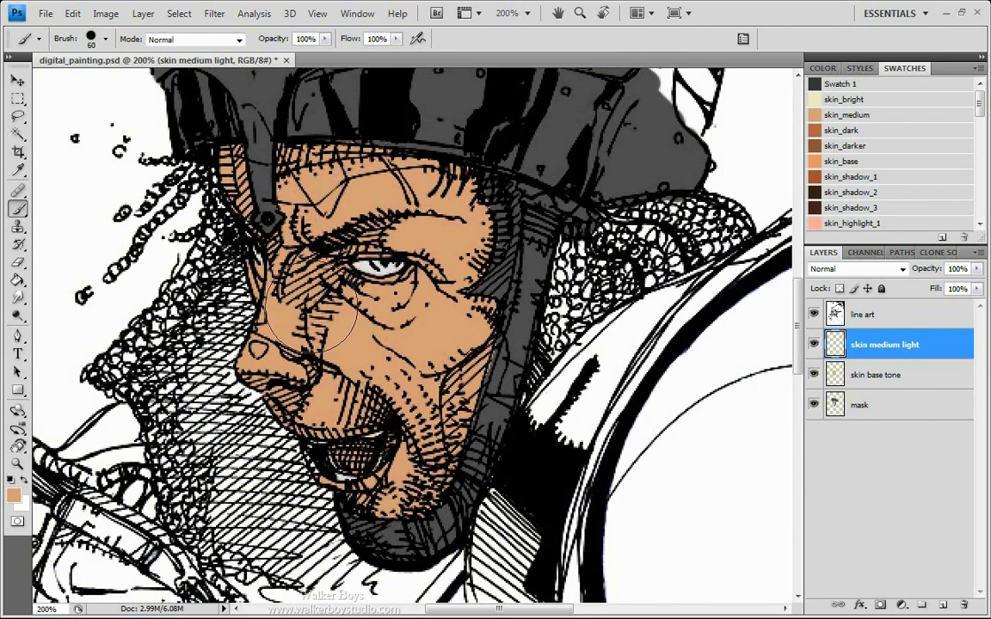
Set the foreground colour to a lighter skin tone, #edbb94.
click(13, 495)
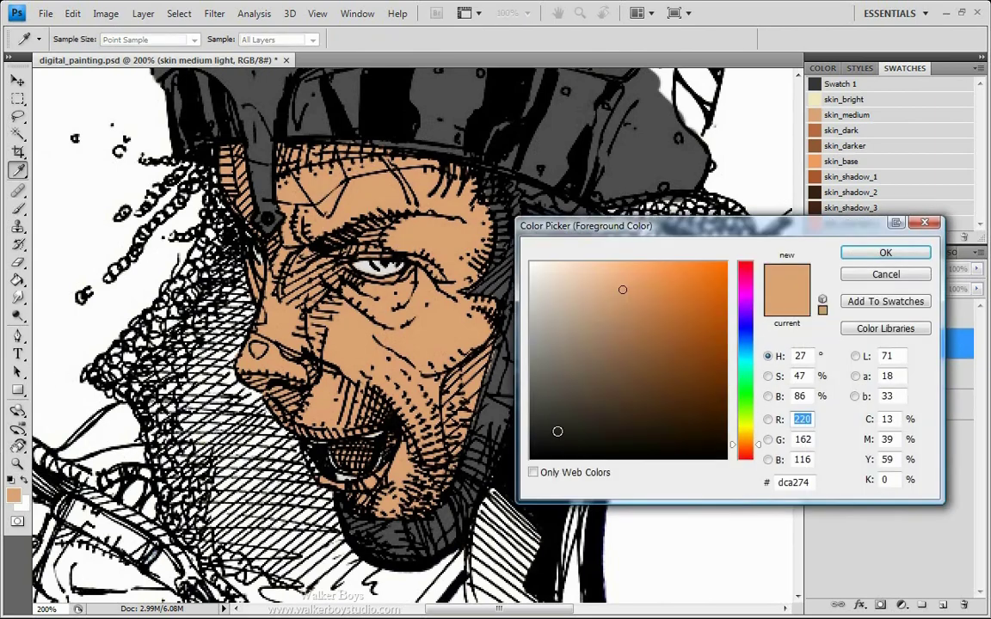
drag(697, 228, 700, 285)
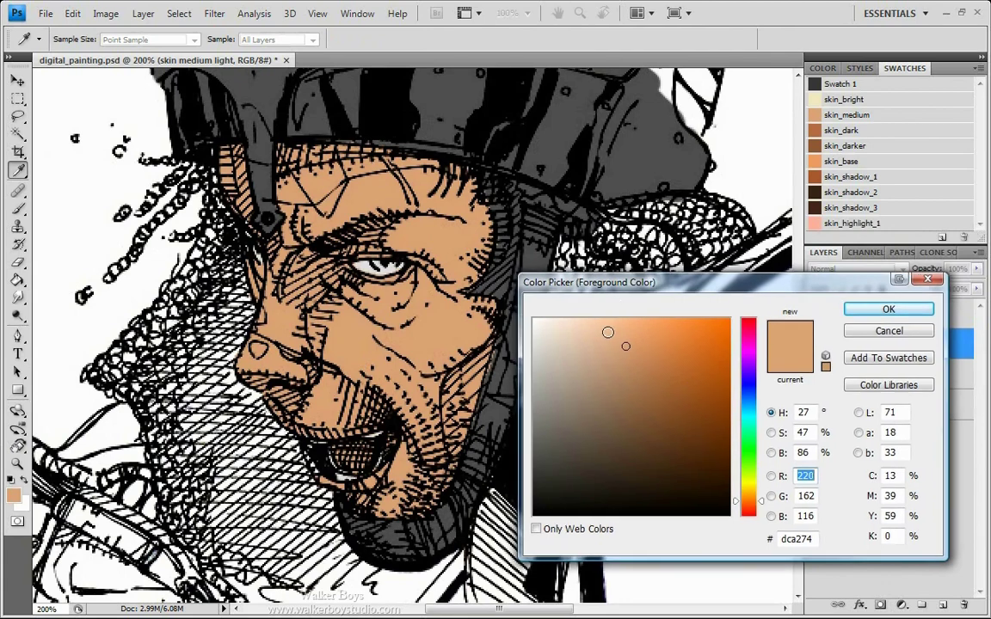
click(608, 332)
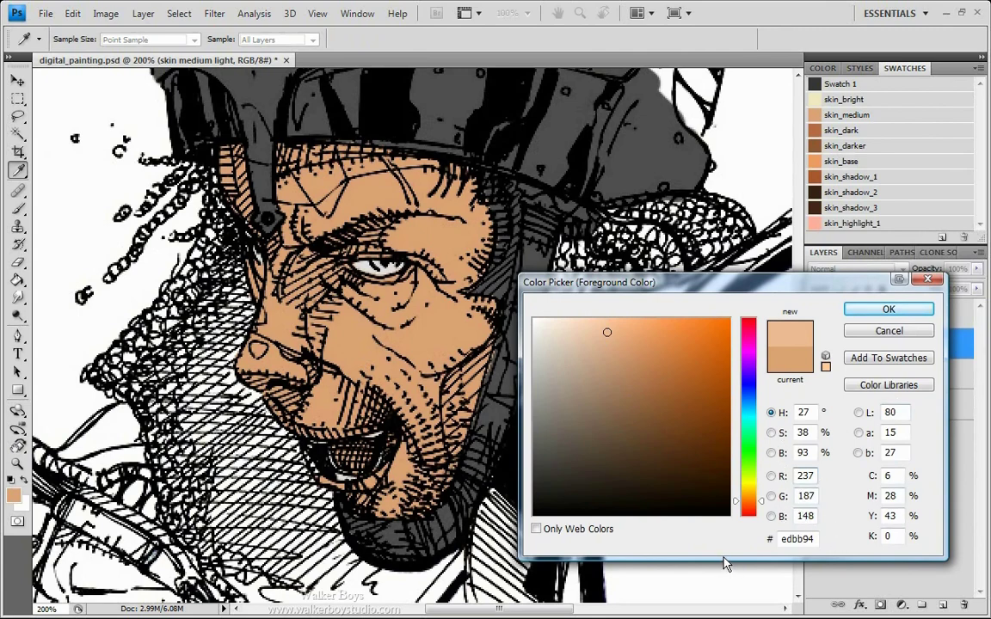
click(889, 311)
Try hard-edged strokes of the lighter skin tone over the cheek with a 35 px brush, and undo them.
key(b)
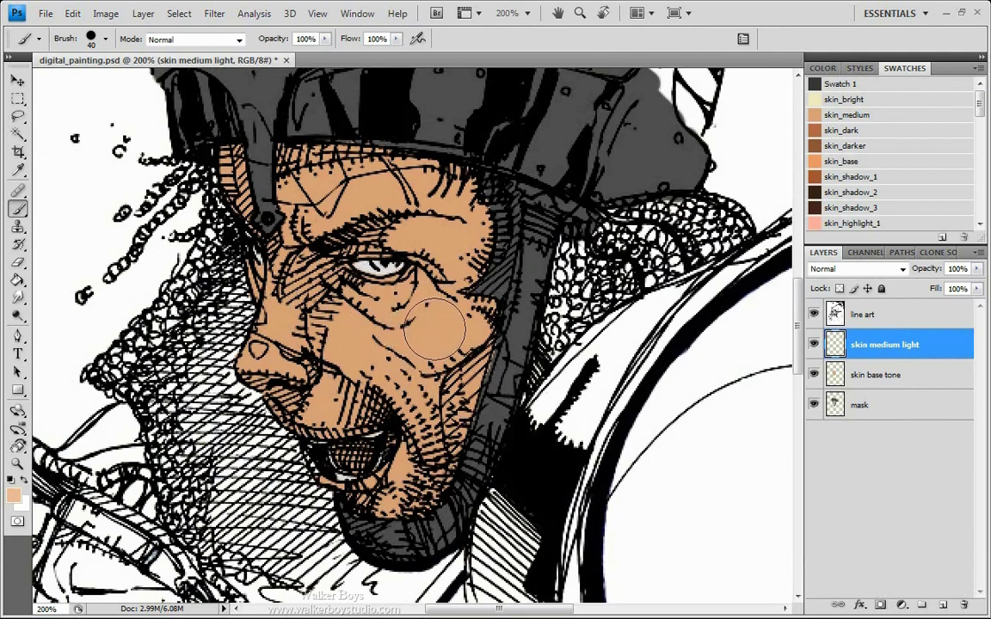
key(bracketleft)
key(bracketleft)
key(bracketleft)
key(bracketleft)
mouse_move(454, 365)
mouse_down()
mouse_move(434, 291)
mouse_move(388, 361)
mouse_up()
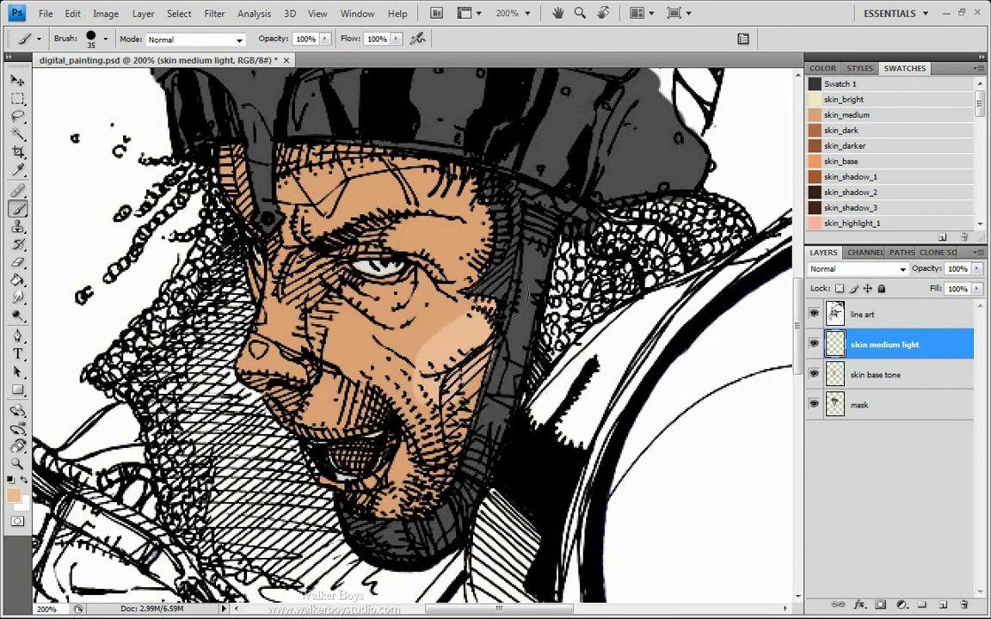
drag(430, 365, 411, 361)
key(ctrl+z)
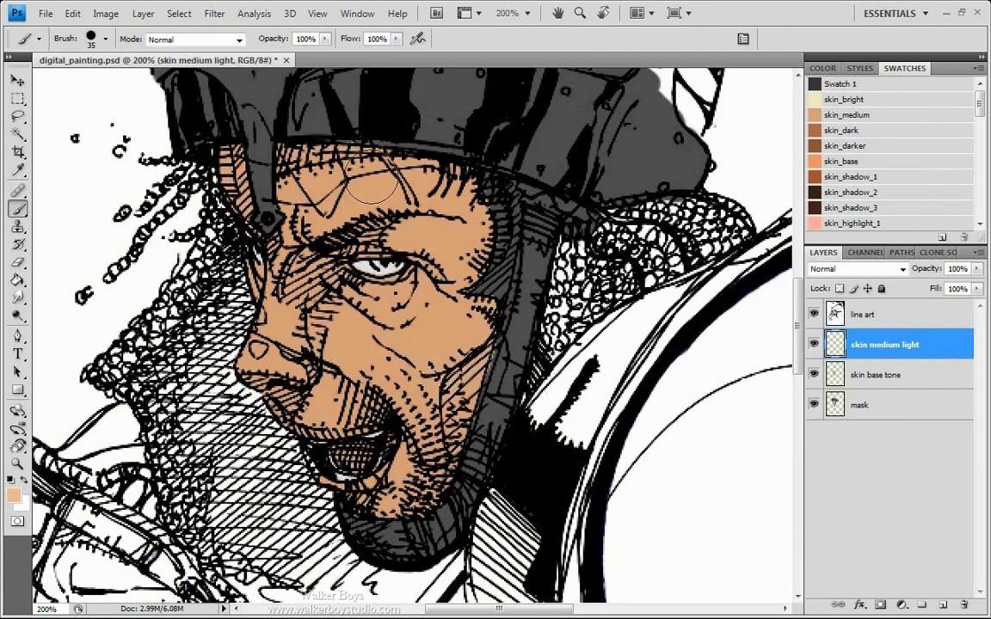
Choose the soft round 13 px brush preset and enlarge it to 40 px.
click(105, 39)
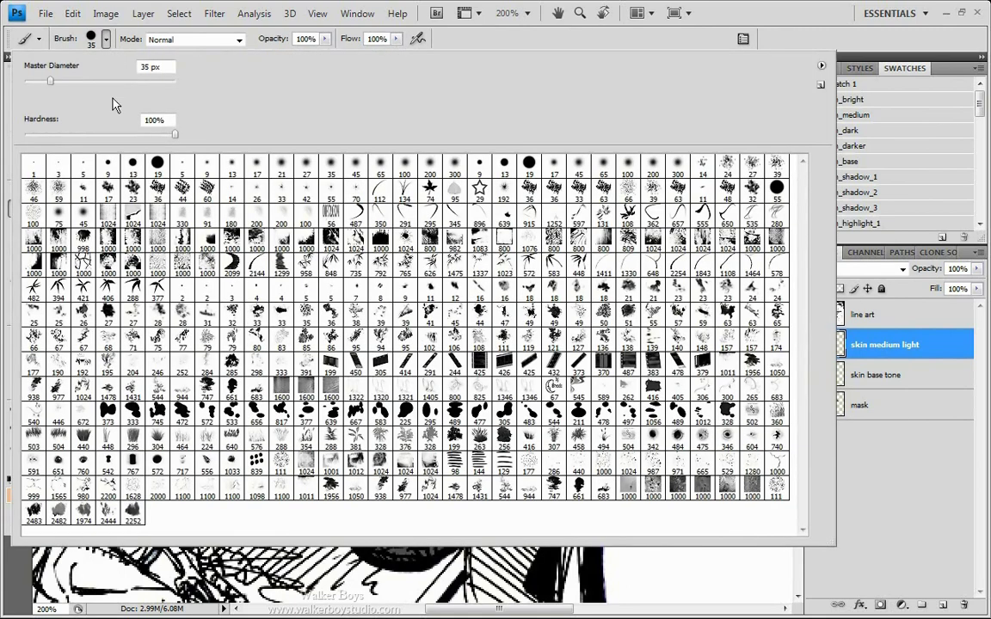
double_click(230, 165)
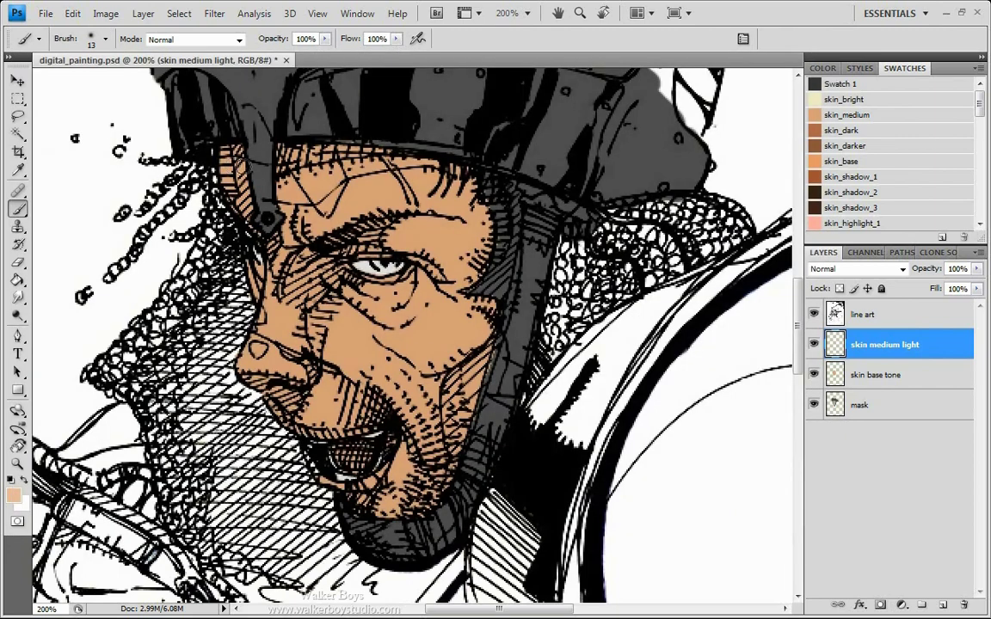
key(bracketright)
key(bracketright)
key(bracketright)
Try soft strokes of the lighter skin tone across the cheek at 100% opacity, and undo them.
drag(426, 301, 377, 351)
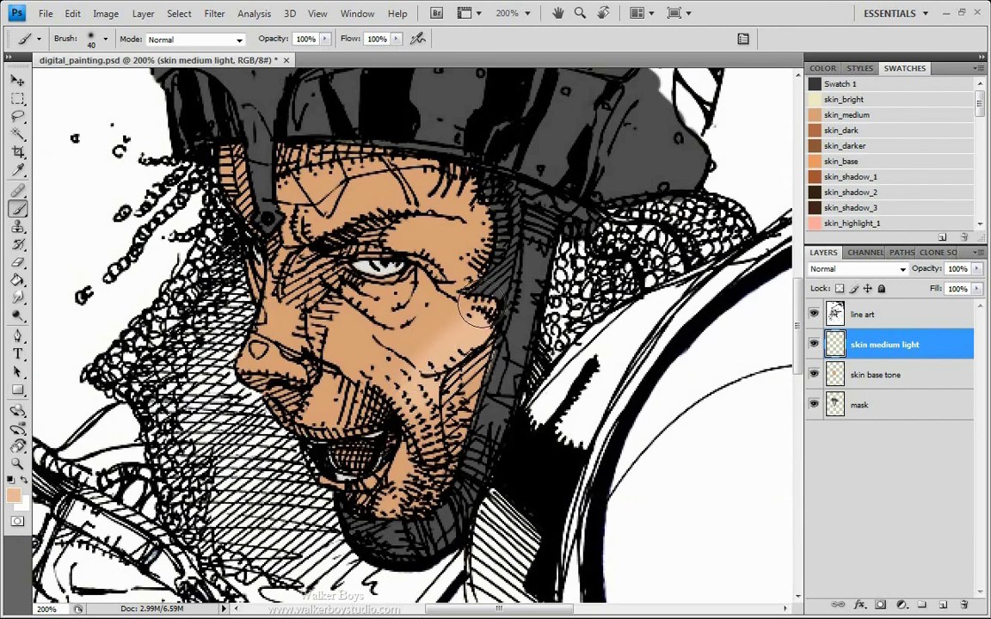
mouse_move(442, 334)
mouse_down()
mouse_move(424, 315)
mouse_move(431, 339)
mouse_move(397, 343)
mouse_up()
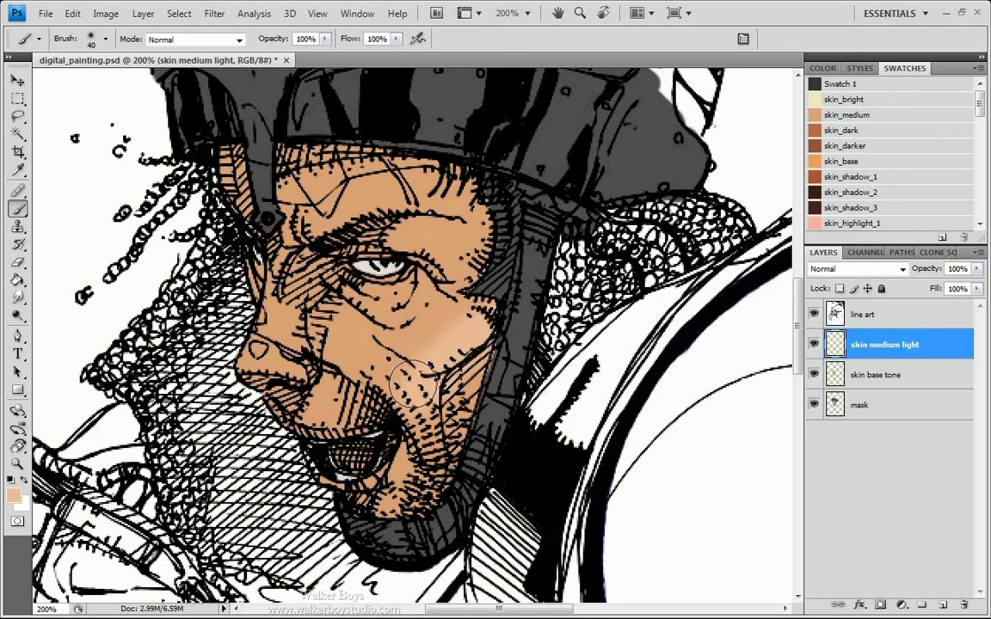
key(ctrl+z)
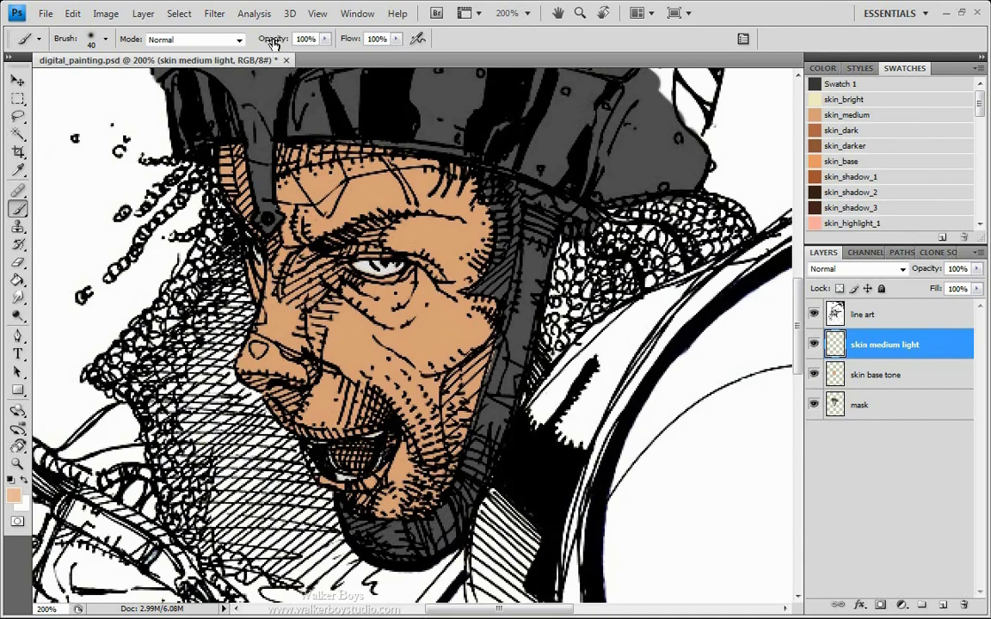
Lower the brush opacity to 19% and paint faint lighter skin strokes over the cheek.
drag(274, 39, 229, 40)
mouse_move(213, 40)
mouse_down()
mouse_move(198, 39)
mouse_move(267, 39)
mouse_up()
mouse_move(430, 353)
mouse_down()
mouse_move(499, 320)
mouse_move(436, 382)
mouse_move(439, 292)
mouse_move(368, 439)
mouse_move(398, 520)
mouse_up()
mouse_move(487, 313)
mouse_down()
mouse_move(461, 324)
mouse_move(443, 363)
mouse_move(435, 292)
mouse_move(405, 331)
mouse_move(410, 317)
mouse_move(404, 394)
mouse_up()
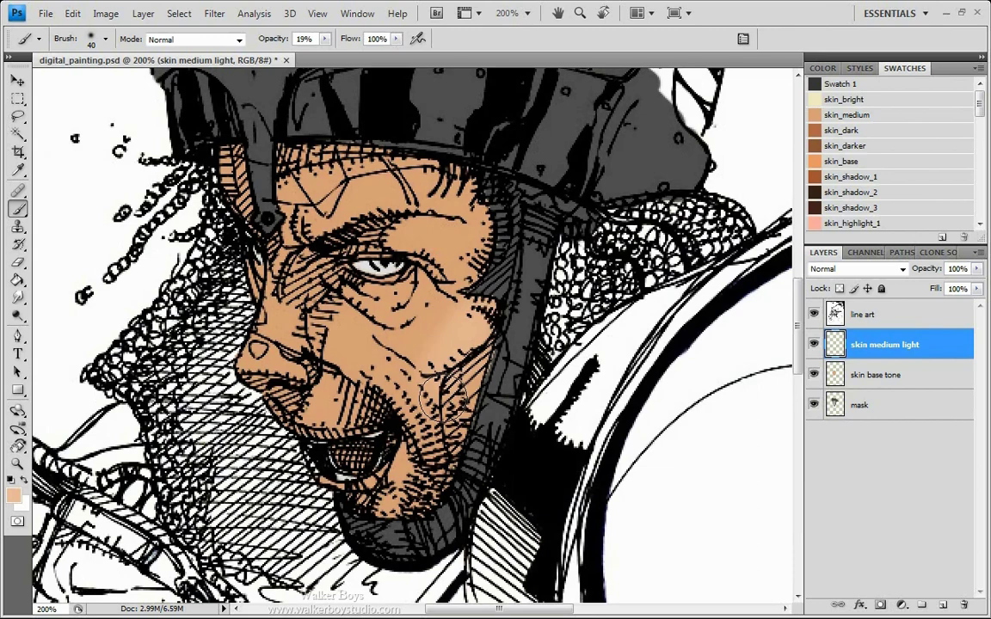
key(ctrl)
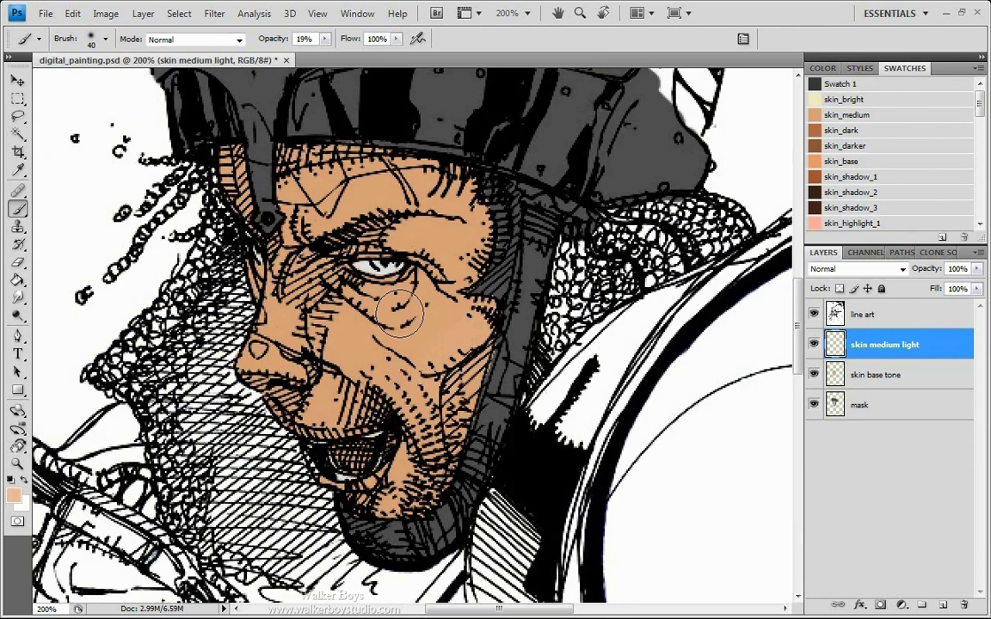
Add a new layer with the default name and dab the lighter skin tone beside the hair braids, using a hard 15 px brush at 100% opacity.
key(ctrl+shift+n)
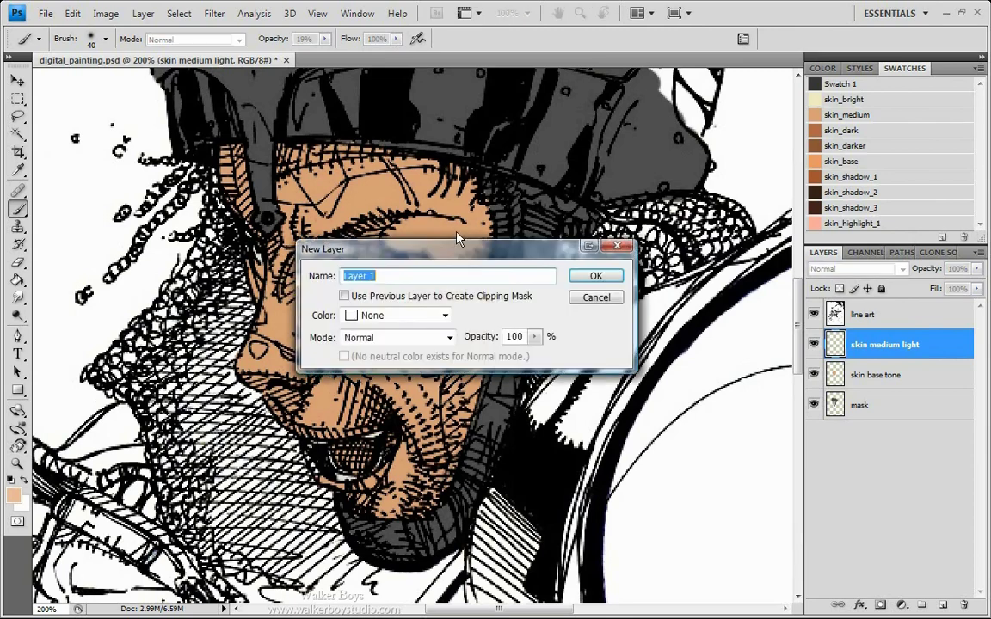
click(600, 277)
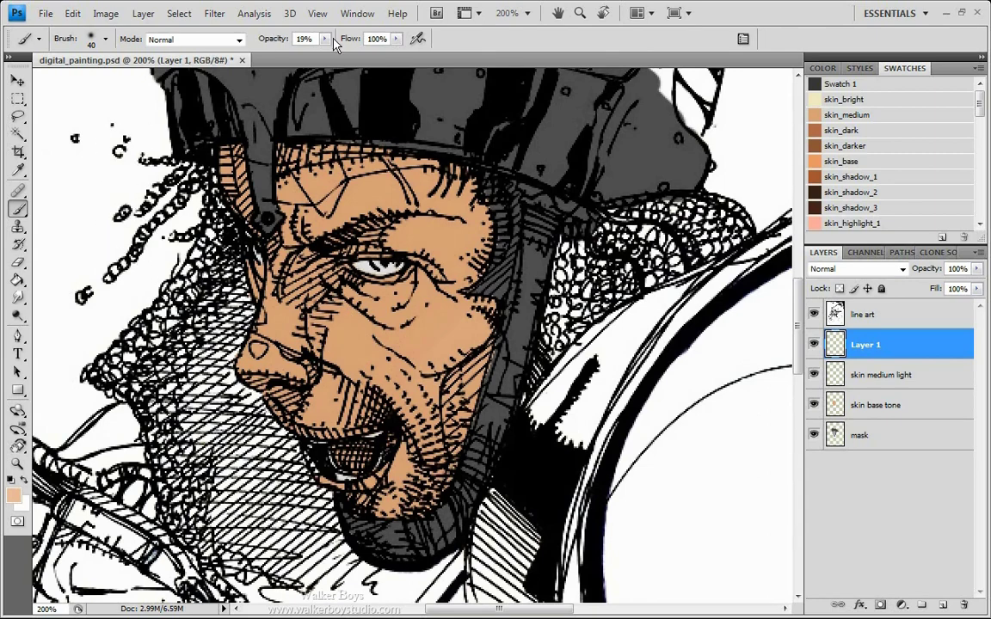
key(0)
click(106, 40)
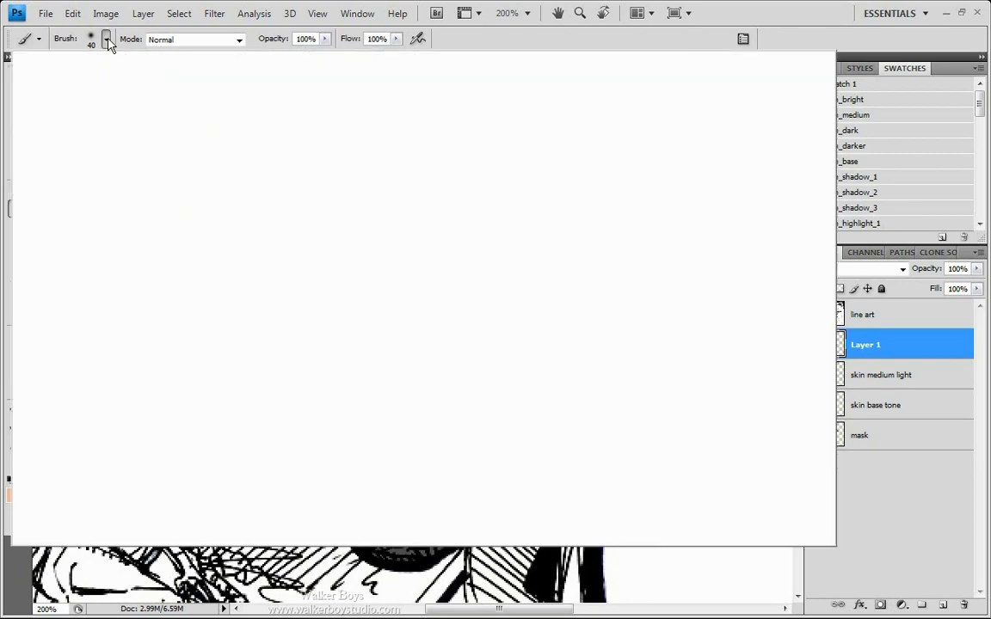
double_click(128, 166)
key(bracketright)
key(bracketright)
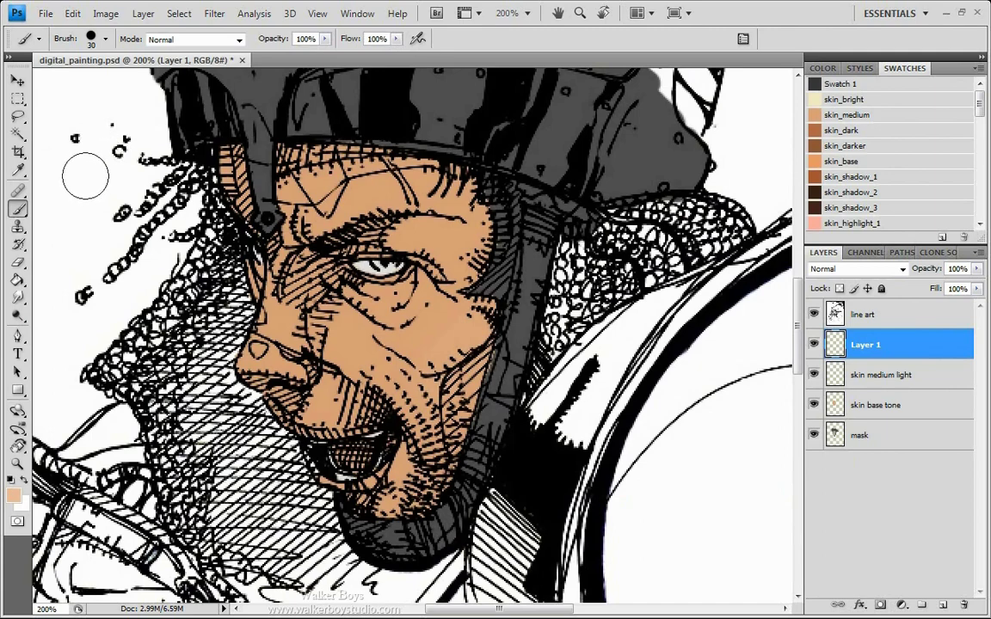
key(bracketleft)
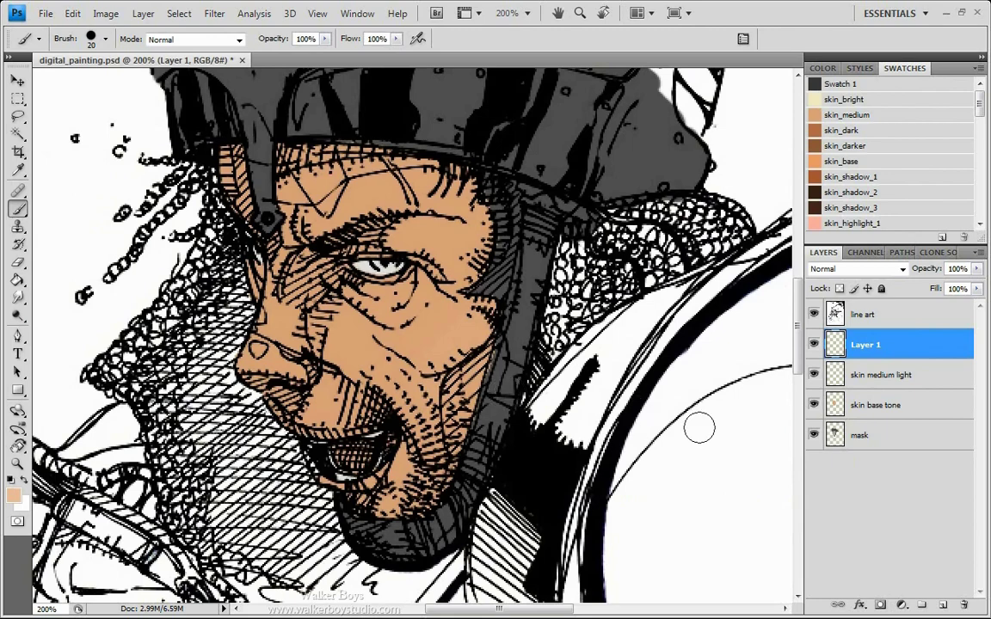
key(bracketleft)
click(61, 179)
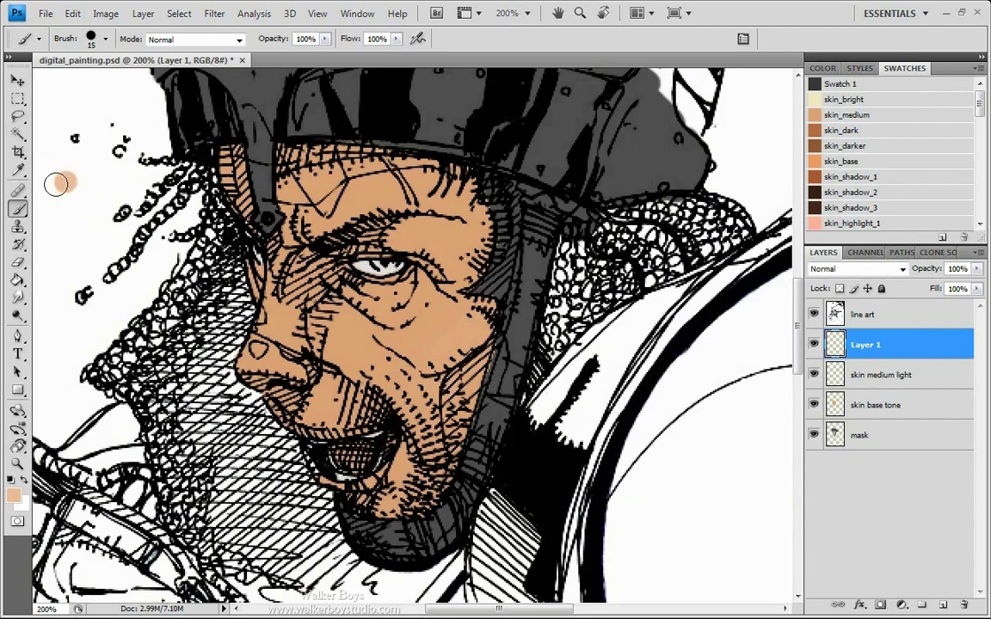
Try selecting the face area on the mask layer with the Magic Wand, clear the selection, and make Layer 1 active again.
click(883, 436)
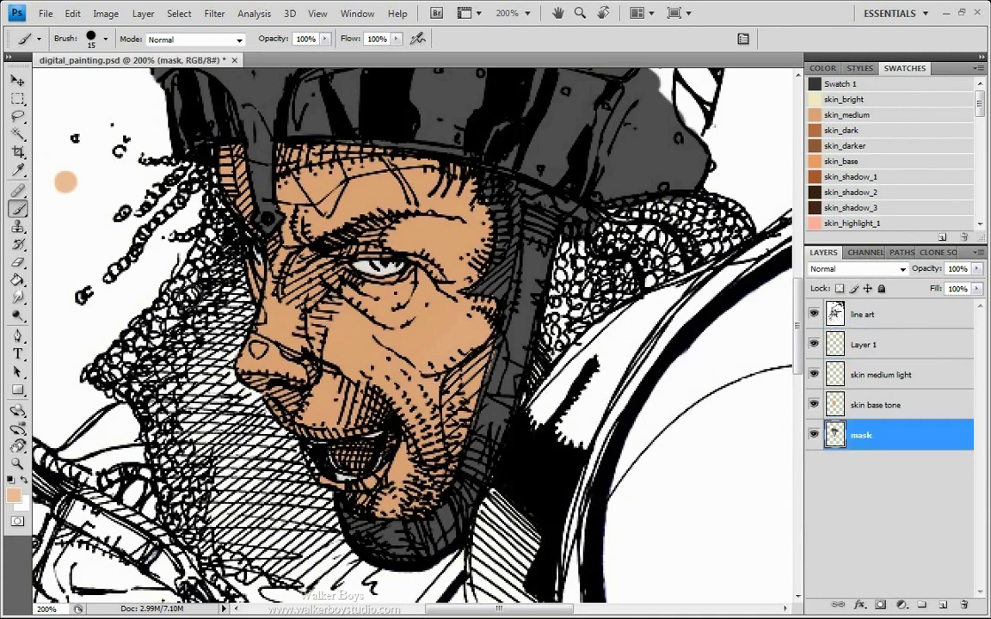
key(w)
click(261, 345)
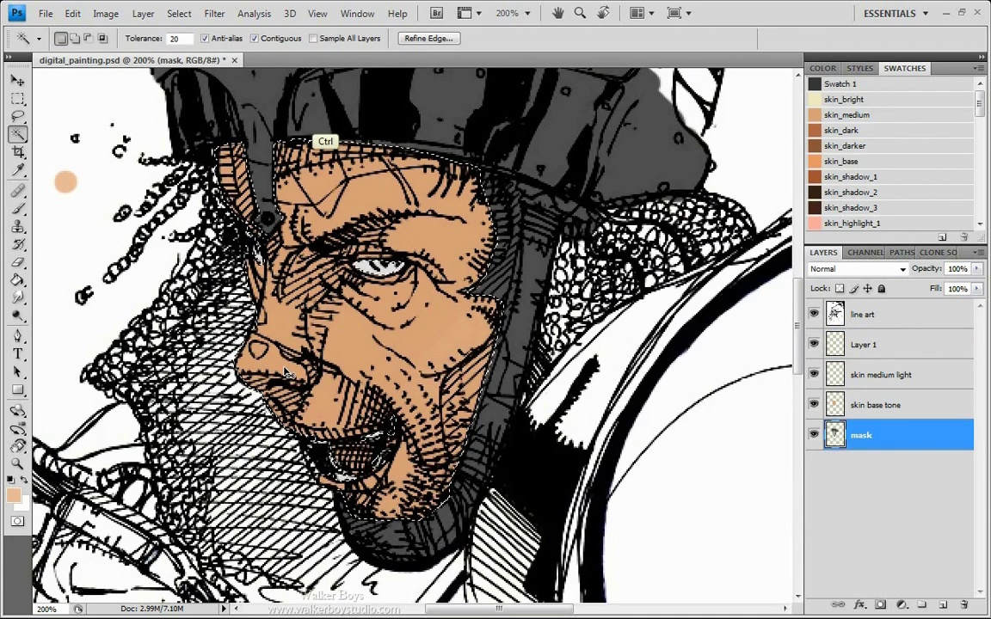
key(ctrl+d)
click(885, 345)
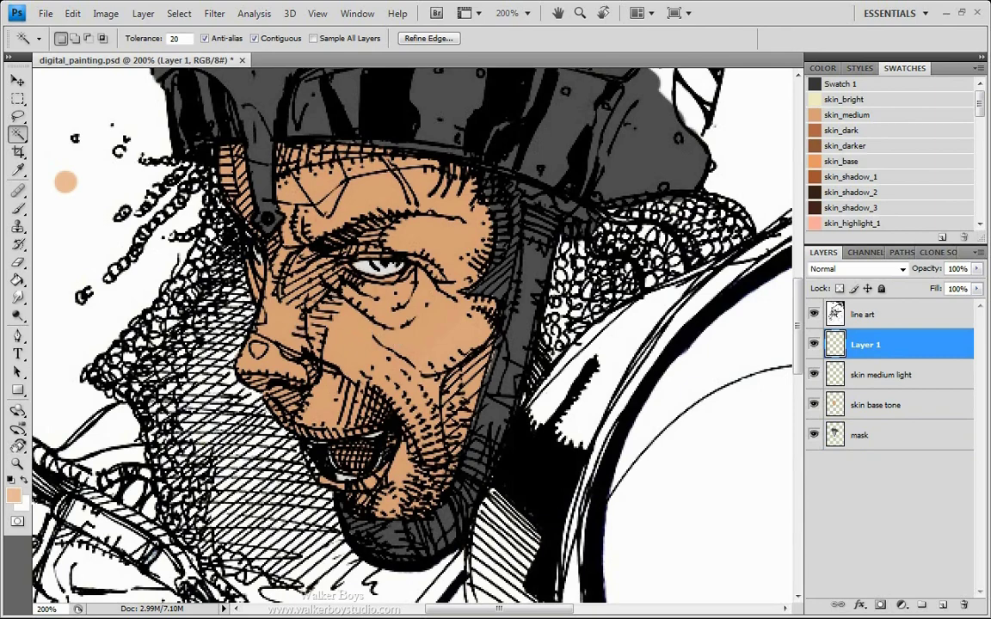
Swap the foreground and background colours, and change the new foreground colour to a dark grey.
click(23, 480)
click(13, 497)
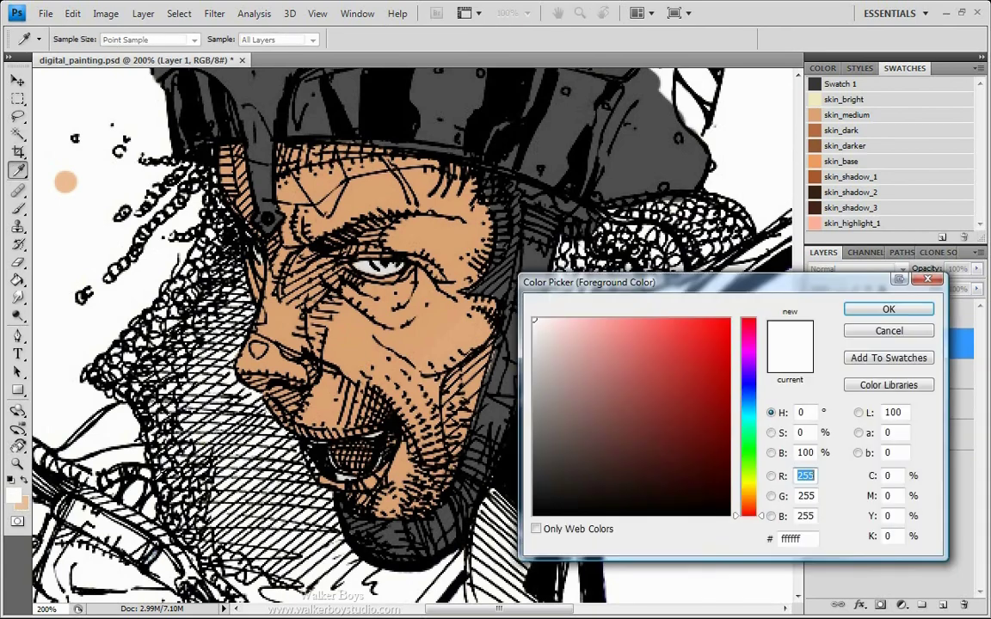
drag(547, 378, 524, 443)
click(891, 314)
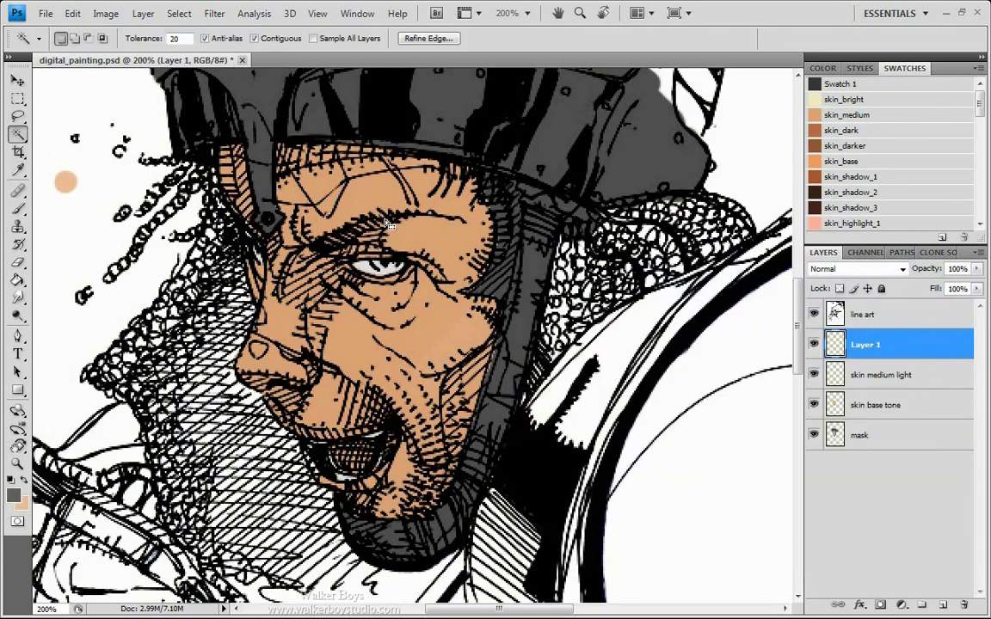
Shade the eye socket beside the nose bridge in dark grey on Layer 1, using the 15 px brush at 42% to 62% opacity.
key(b)
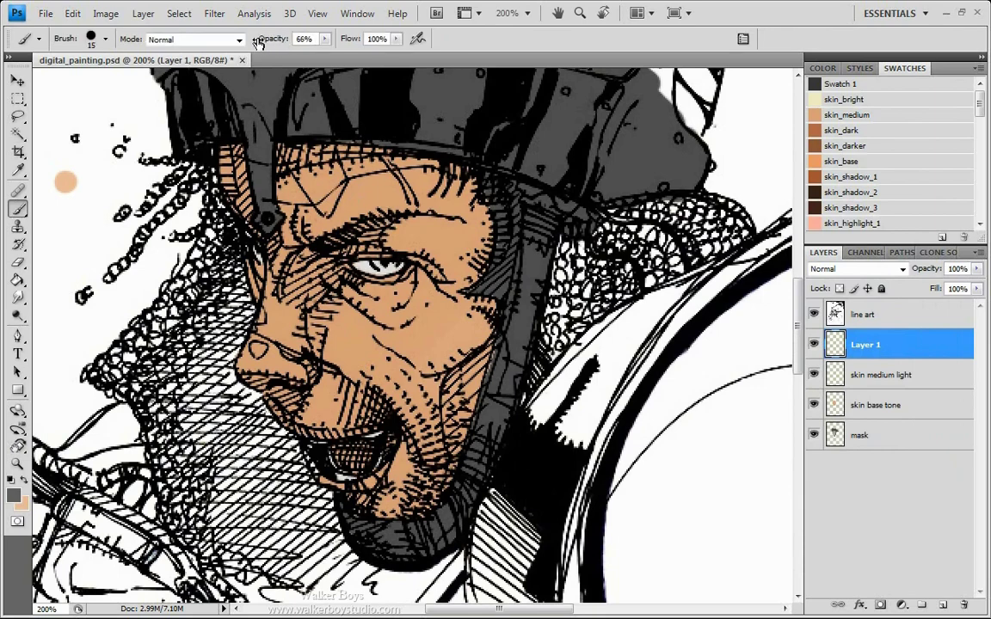
drag(258, 43, 265, 43)
mouse_move(288, 368)
mouse_down()
mouse_move(301, 443)
mouse_move(307, 428)
mouse_up()
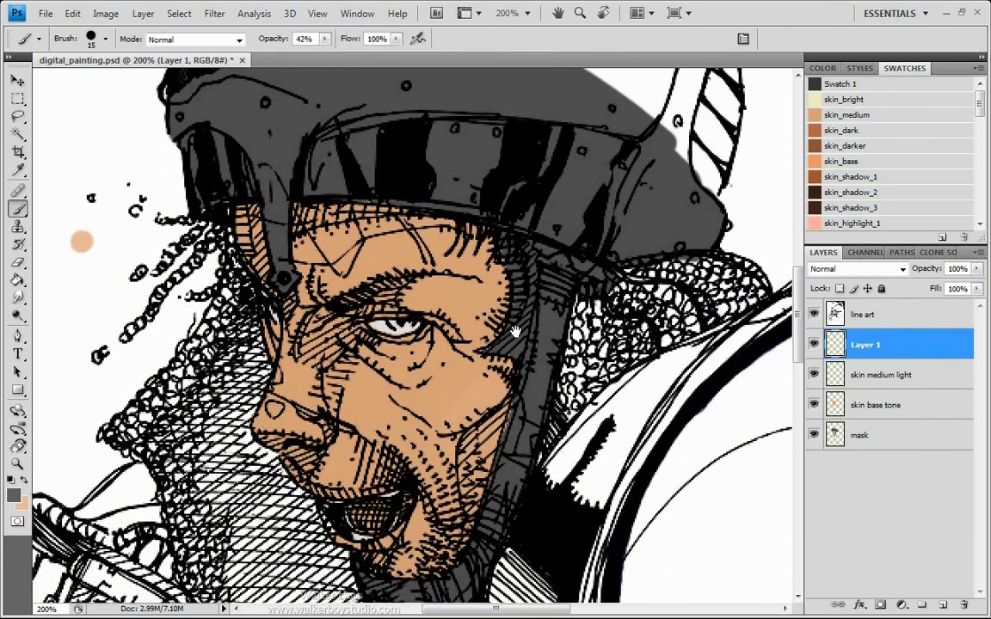
mouse_move(570, 326)
mouse_down()
mouse_move(525, 331)
mouse_move(540, 330)
mouse_up()
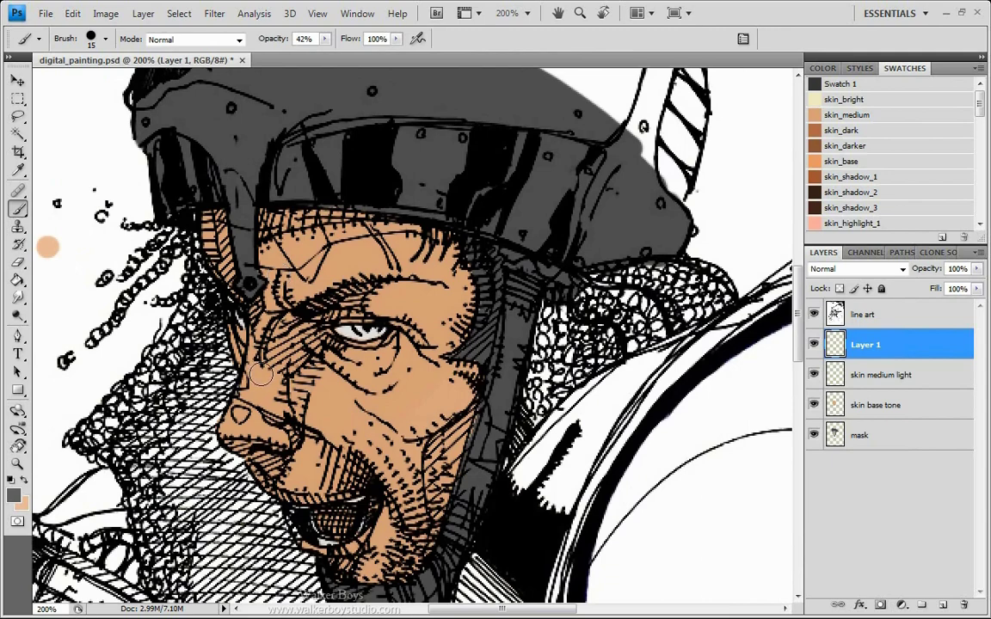
drag(250, 443, 290, 446)
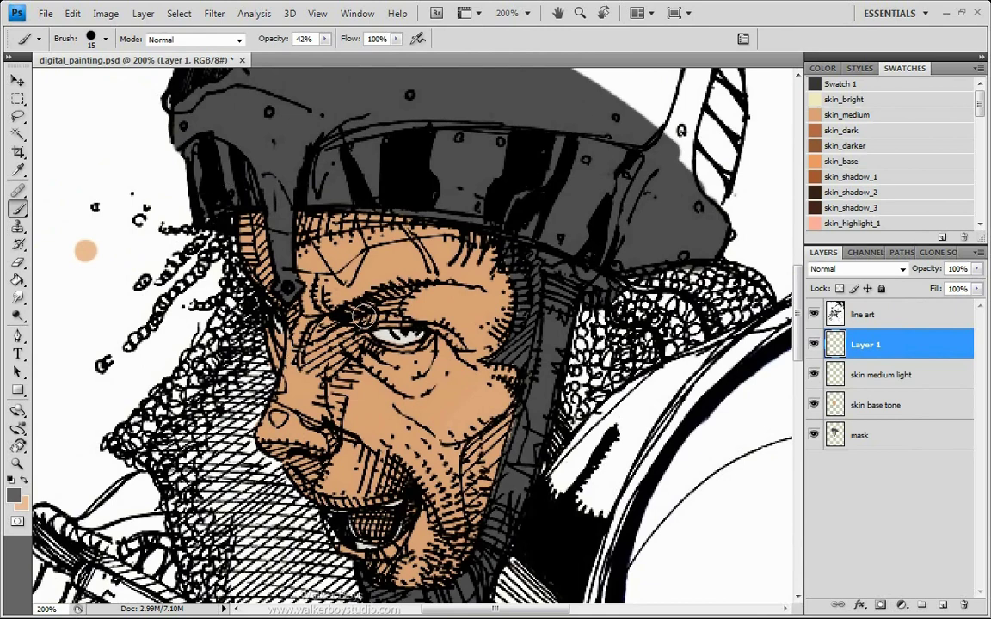
drag(391, 310, 342, 322)
mouse_move(372, 315)
mouse_down()
mouse_move(345, 337)
mouse_move(325, 328)
mouse_move(341, 345)
mouse_move(314, 342)
mouse_move(316, 361)
mouse_move(314, 339)
mouse_move(315, 355)
mouse_move(343, 350)
mouse_move(360, 319)
mouse_up()
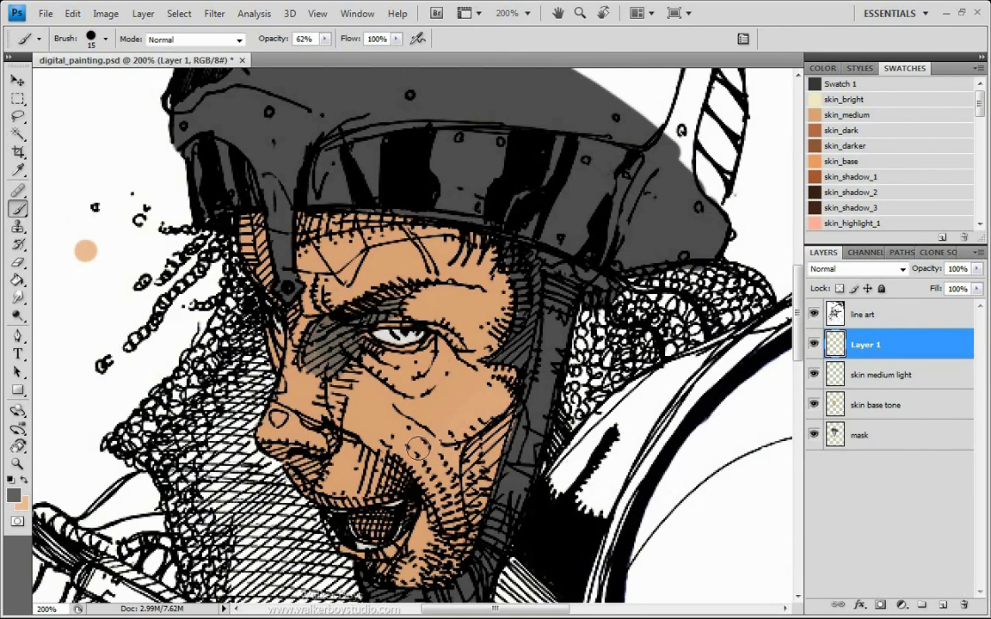
Set the foreground colour to black and darken the eye socket shading with the brush at 52% opacity.
click(16, 503)
click(534, 514)
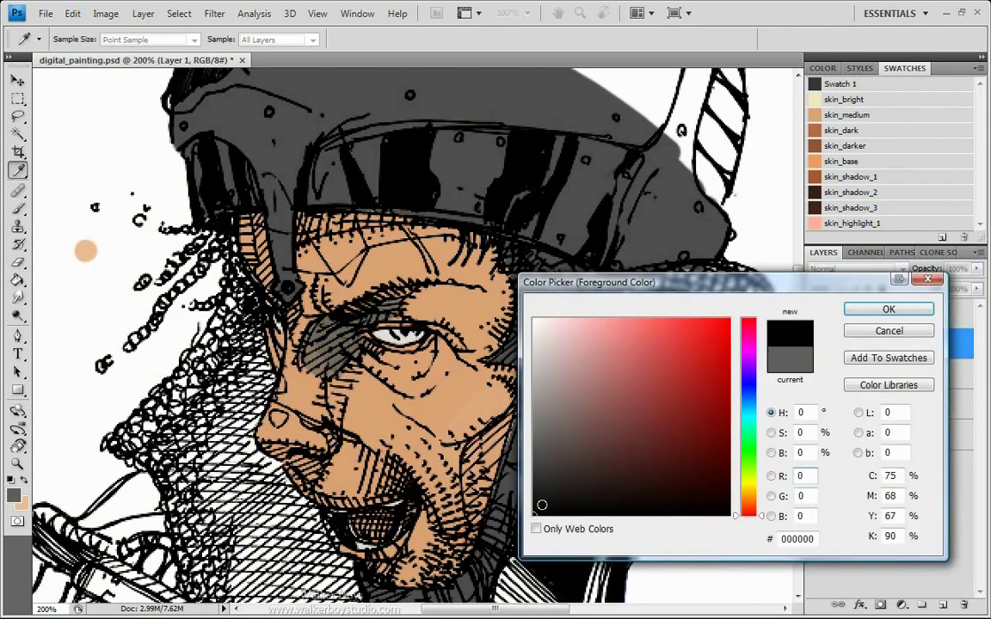
click(886, 309)
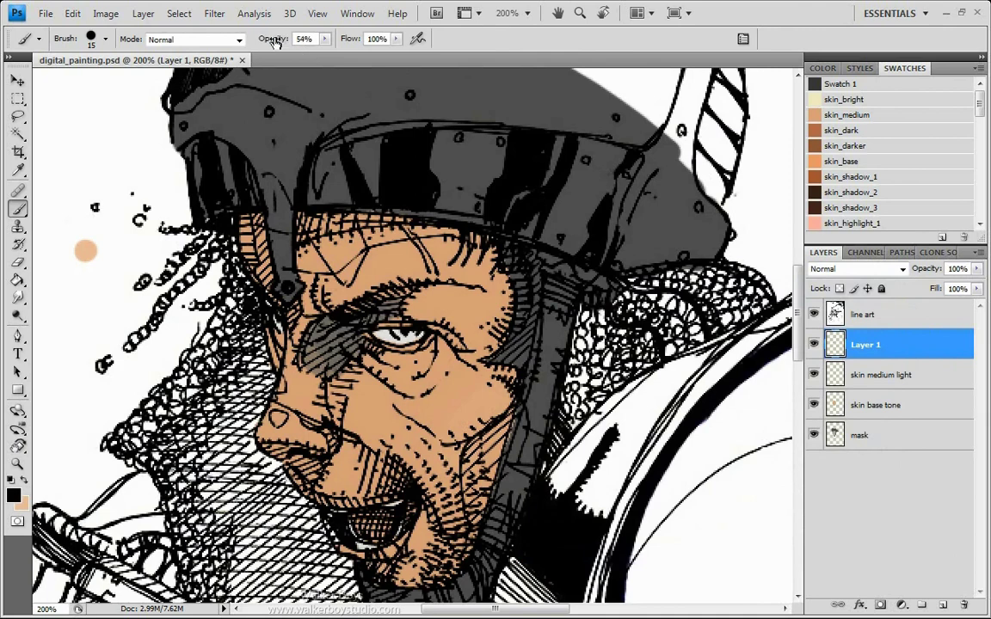
drag(275, 42, 274, 42)
mouse_move(333, 327)
mouse_down()
mouse_move(351, 344)
mouse_move(297, 308)
mouse_move(293, 325)
mouse_move(315, 341)
mouse_up()
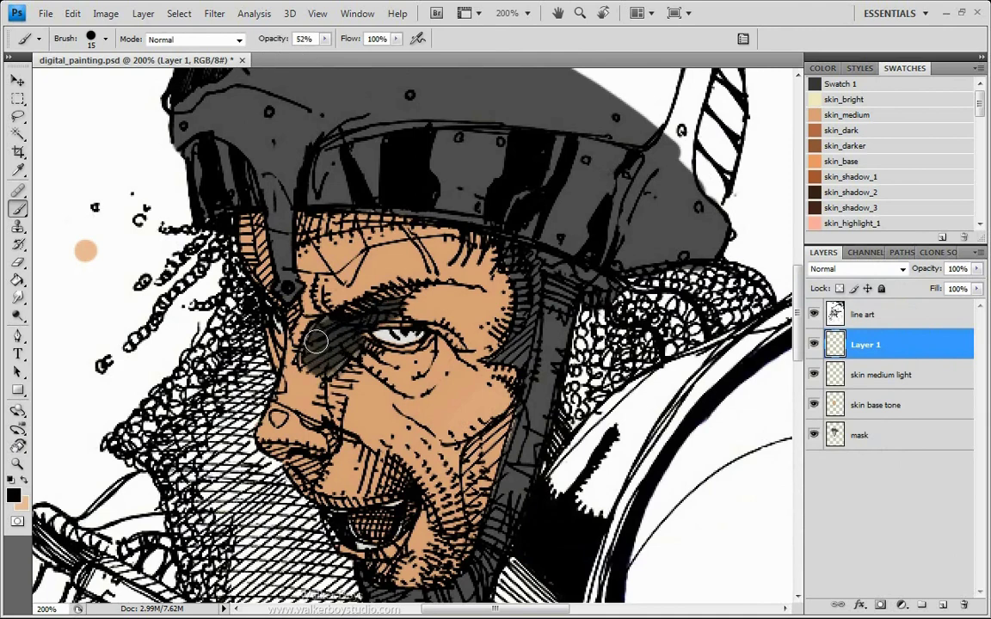
Paint black shadow strokes at 52% opacity under the helmet brim, at the temple, beside the horn base and on the helmet's front.
mouse_move(290, 216)
mouse_down()
mouse_move(378, 215)
mouse_move(315, 213)
mouse_move(247, 234)
mouse_move(258, 238)
mouse_move(241, 258)
mouse_move(253, 277)
mouse_move(244, 232)
mouse_move(222, 208)
mouse_up()
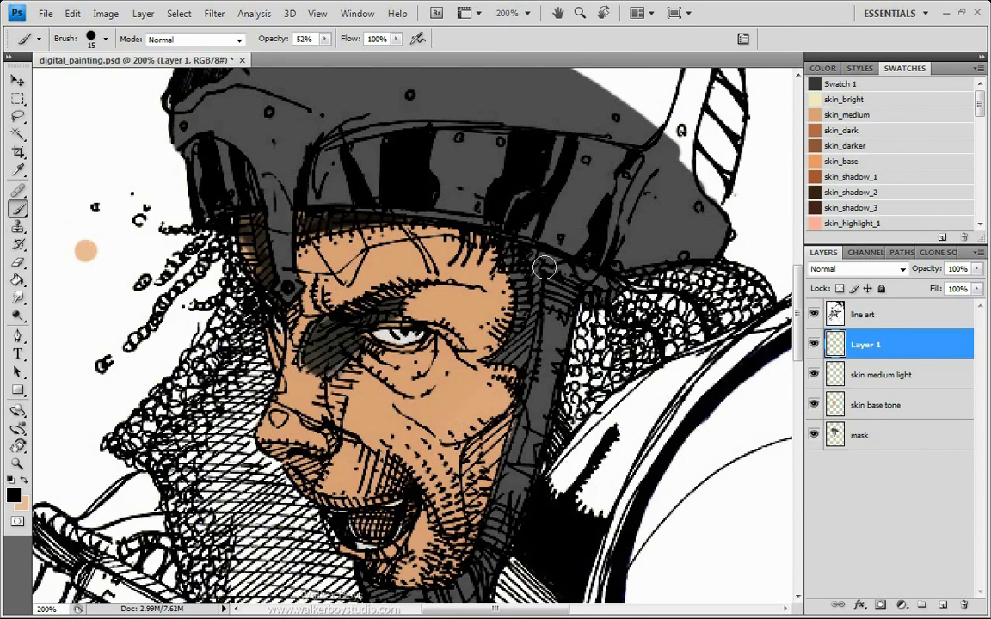
drag(473, 263, 484, 285)
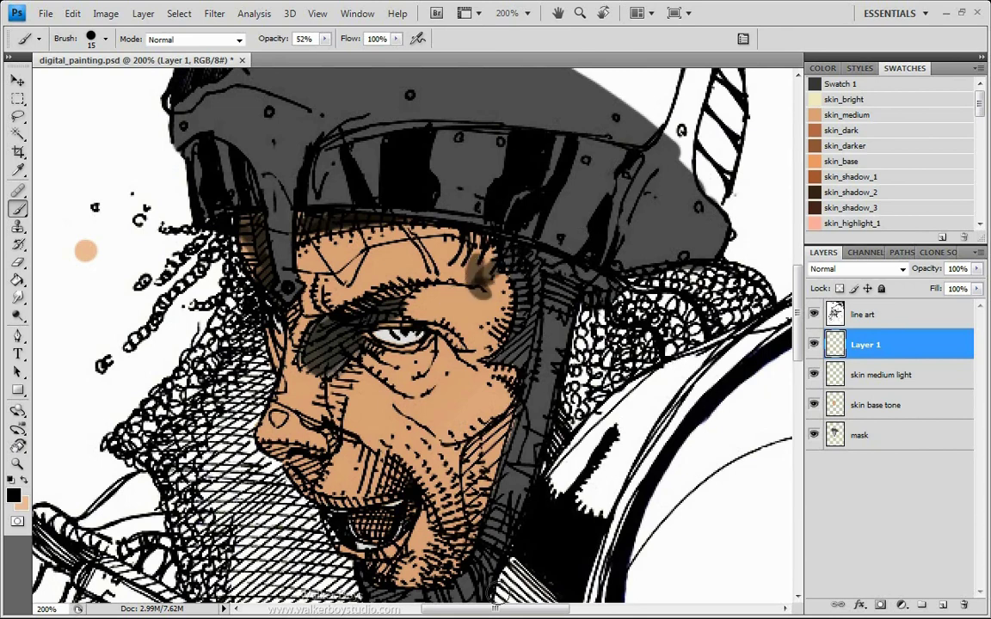
mouse_move(681, 172)
mouse_down()
mouse_move(669, 222)
mouse_move(624, 207)
mouse_move(737, 153)
mouse_up()
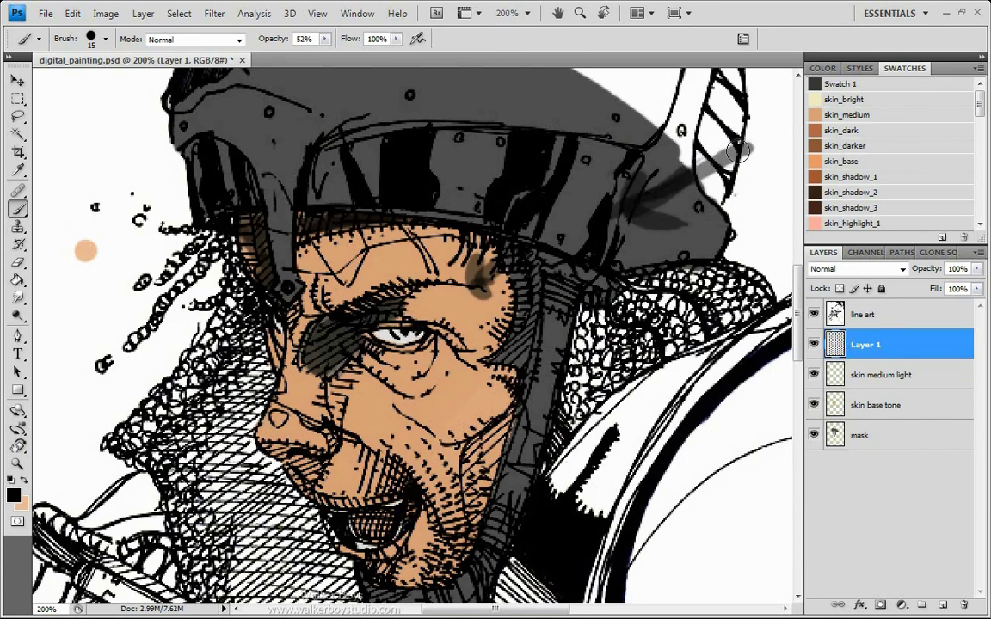
mouse_move(637, 207)
mouse_down()
mouse_move(750, 151)
mouse_move(719, 162)
mouse_up()
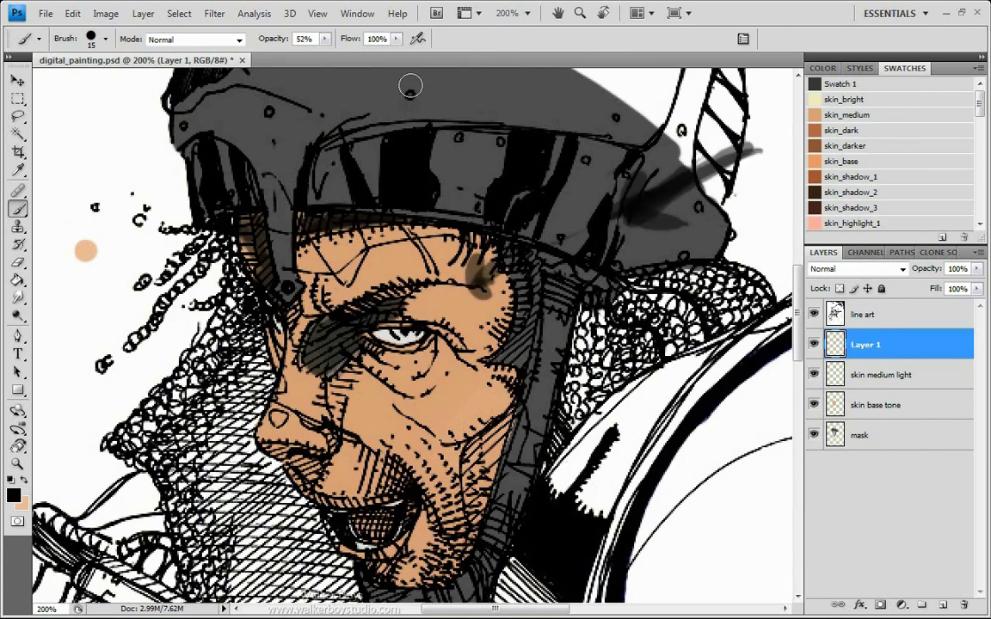
drag(349, 94, 340, 159)
mouse_move(327, 109)
mouse_down()
mouse_move(330, 138)
mouse_move(433, 197)
mouse_move(332, 150)
mouse_move(377, 103)
mouse_move(342, 144)
mouse_up()
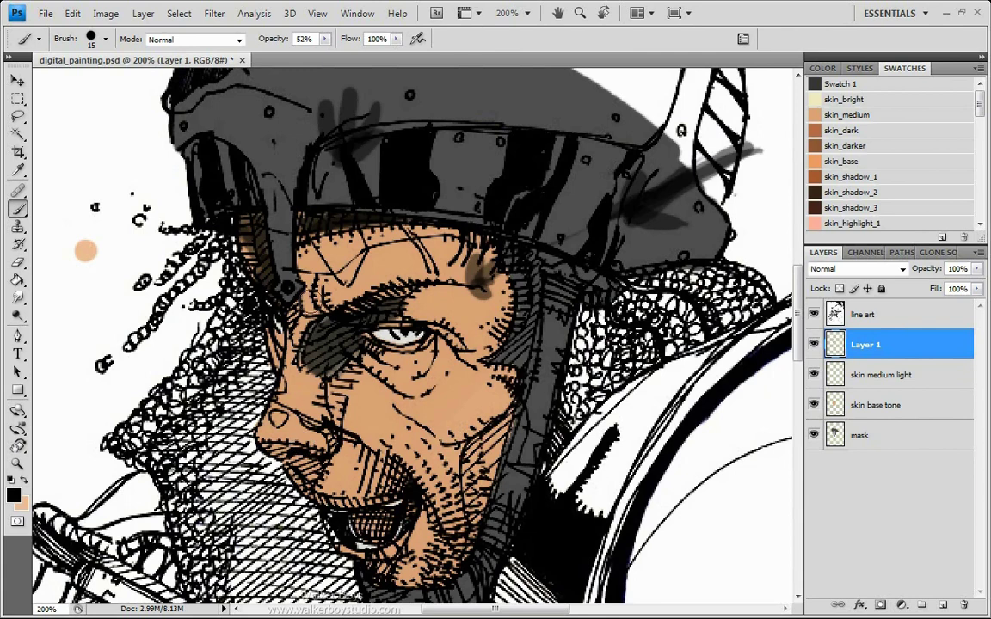
Darken the side of the nose, eye surrounds, mouth, cheek crease, jaw and far side of the face with the 15 px black brush.
mouse_move(323, 377)
mouse_down()
mouse_move(301, 353)
mouse_move(277, 450)
mouse_move(263, 404)
mouse_move(275, 431)
mouse_move(324, 368)
mouse_move(289, 349)
mouse_move(275, 400)
mouse_move(259, 291)
mouse_up()
mouse_move(383, 327)
mouse_down()
mouse_move(380, 358)
mouse_move(361, 357)
mouse_move(396, 365)
mouse_move(362, 361)
mouse_move(370, 365)
mouse_move(359, 326)
mouse_move(409, 296)
mouse_move(344, 317)
mouse_move(350, 231)
mouse_move(511, 293)
mouse_move(485, 484)
mouse_move(500, 440)
mouse_move(477, 480)
mouse_move(478, 457)
mouse_move(471, 464)
mouse_move(497, 430)
mouse_move(465, 456)
mouse_move(453, 539)
mouse_move(384, 472)
mouse_move(440, 556)
mouse_move(386, 464)
mouse_move(395, 490)
mouse_move(341, 497)
mouse_move(371, 473)
mouse_move(348, 443)
mouse_move(385, 480)
mouse_move(351, 495)
mouse_move(317, 492)
mouse_move(378, 510)
mouse_move(384, 534)
mouse_move(354, 530)
mouse_move(395, 541)
mouse_move(373, 581)
mouse_move(413, 586)
mouse_up()
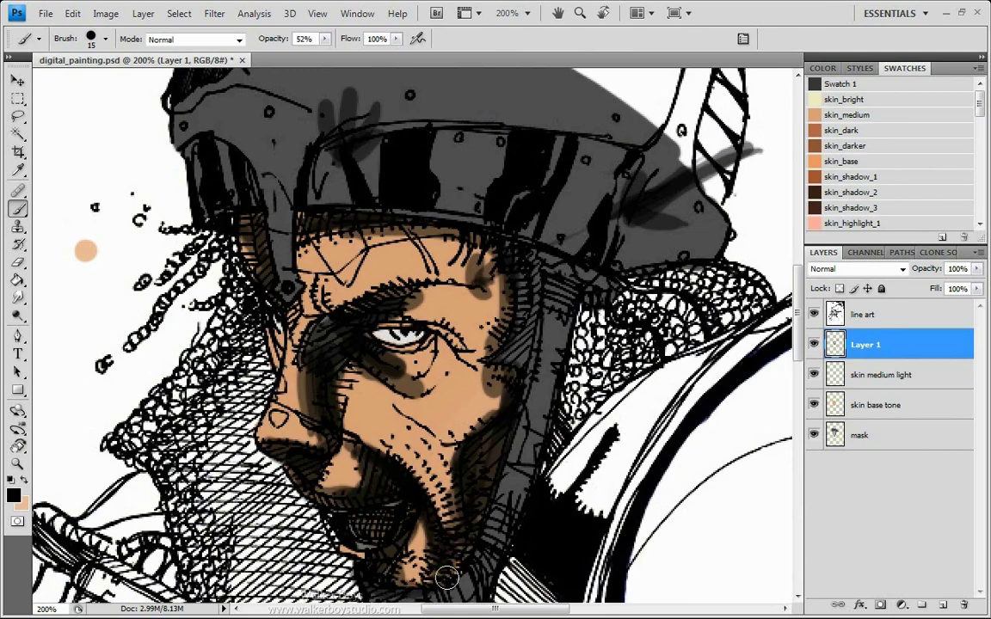
mouse_move(404, 410)
mouse_down()
mouse_move(396, 393)
mouse_move(426, 391)
mouse_move(418, 453)
mouse_move(396, 398)
mouse_up()
mouse_move(370, 306)
mouse_down()
mouse_move(409, 305)
mouse_move(382, 293)
mouse_move(458, 341)
mouse_move(359, 292)
mouse_move(269, 315)
mouse_move(288, 318)
mouse_move(276, 315)
mouse_move(276, 363)
mouse_move(272, 342)
mouse_up()
mouse_move(251, 268)
mouse_down()
mouse_move(240, 207)
mouse_move(269, 272)
mouse_move(292, 224)
mouse_move(299, 234)
mouse_move(385, 219)
mouse_move(305, 319)
mouse_move(326, 294)
mouse_move(331, 312)
mouse_move(324, 251)
mouse_move(352, 306)
mouse_move(302, 260)
mouse_move(295, 321)
mouse_move(274, 256)
mouse_up()
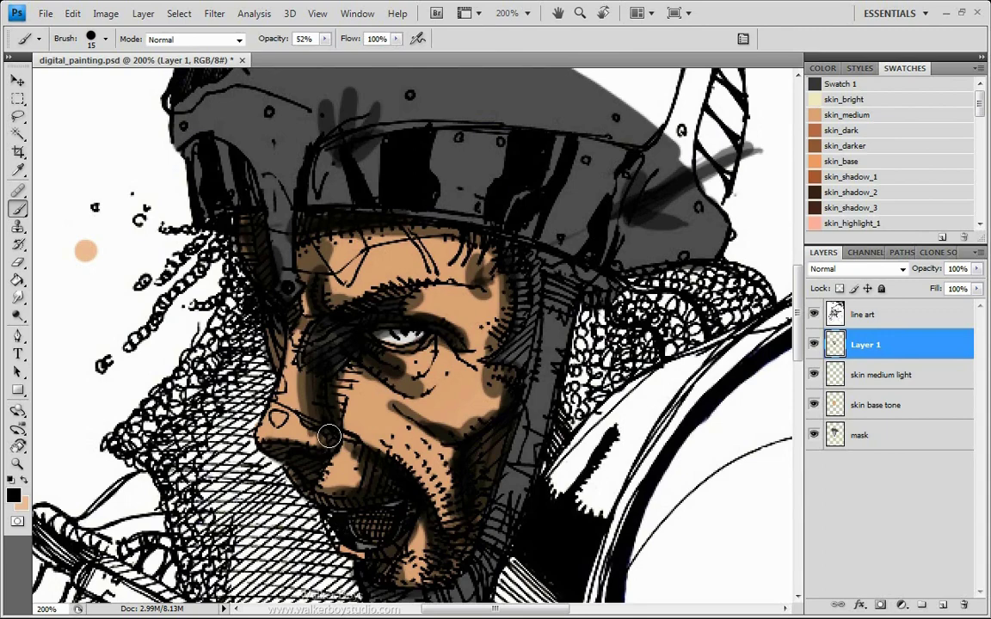
Set the foreground colour to white and brush highlight strokes on the back of the helmet below the horn.
click(15, 496)
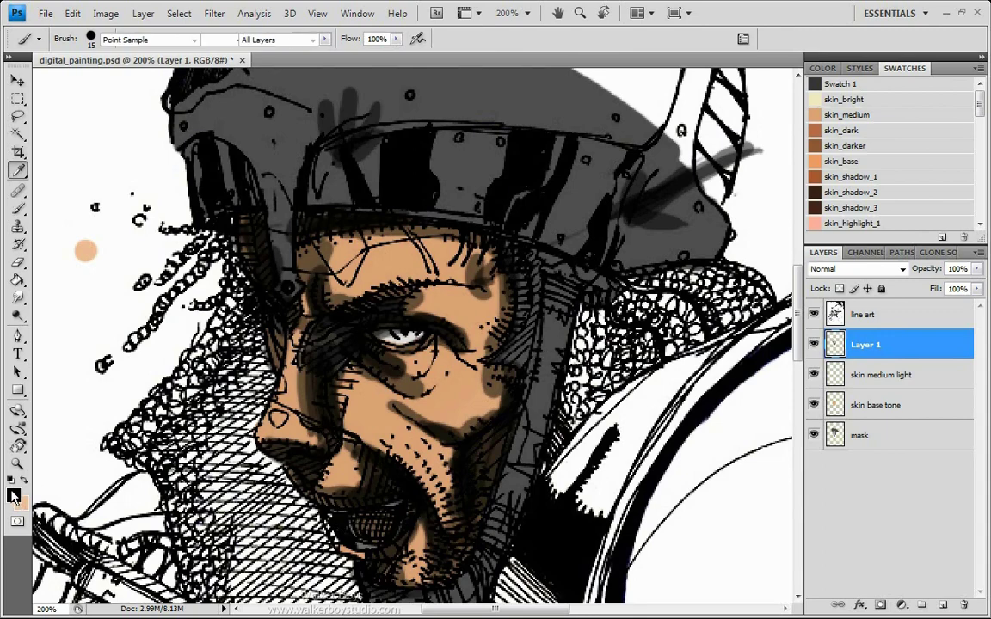
mouse_move(555, 365)
mouse_down()
mouse_move(533, 360)
mouse_move(533, 322)
mouse_up()
key(Return)
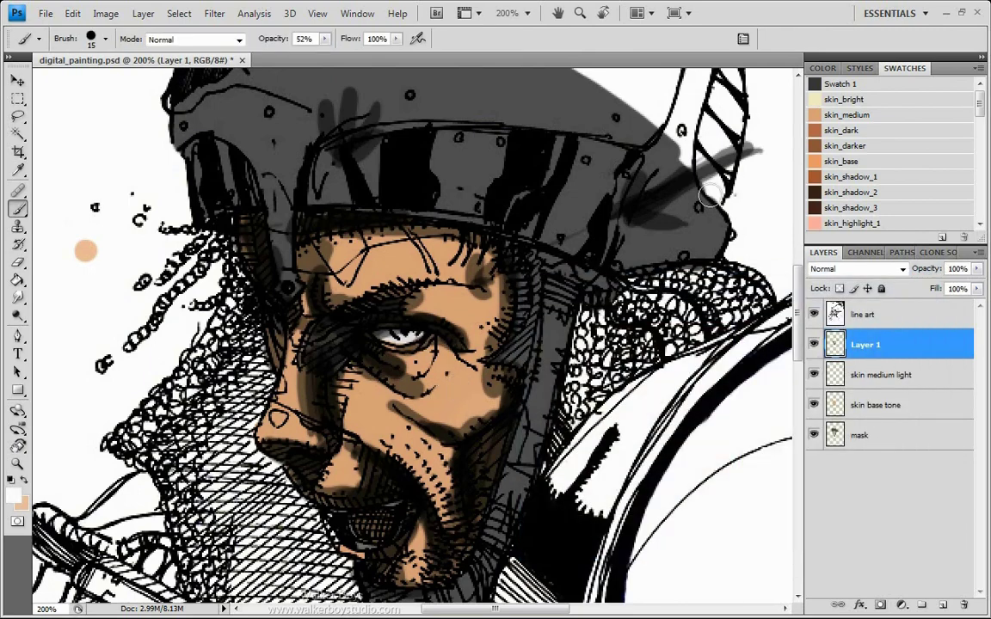
mouse_move(691, 197)
mouse_down()
mouse_move(627, 235)
mouse_move(664, 243)
mouse_up()
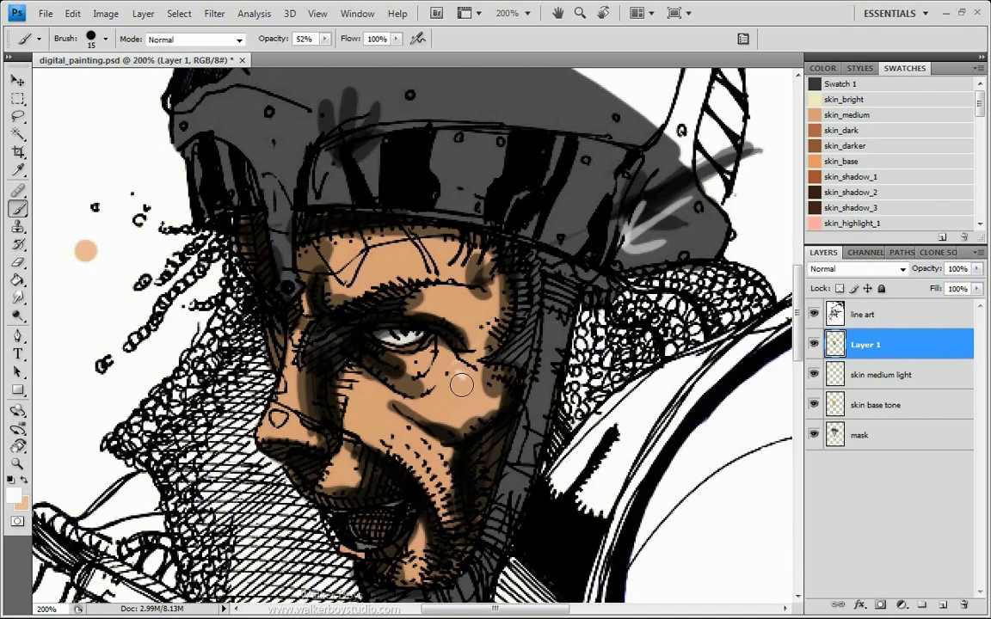
Dab white highlights on the cheekbone, beneath the eye, above the eyelid and on the forehead at 52% opacity.
click(462, 379)
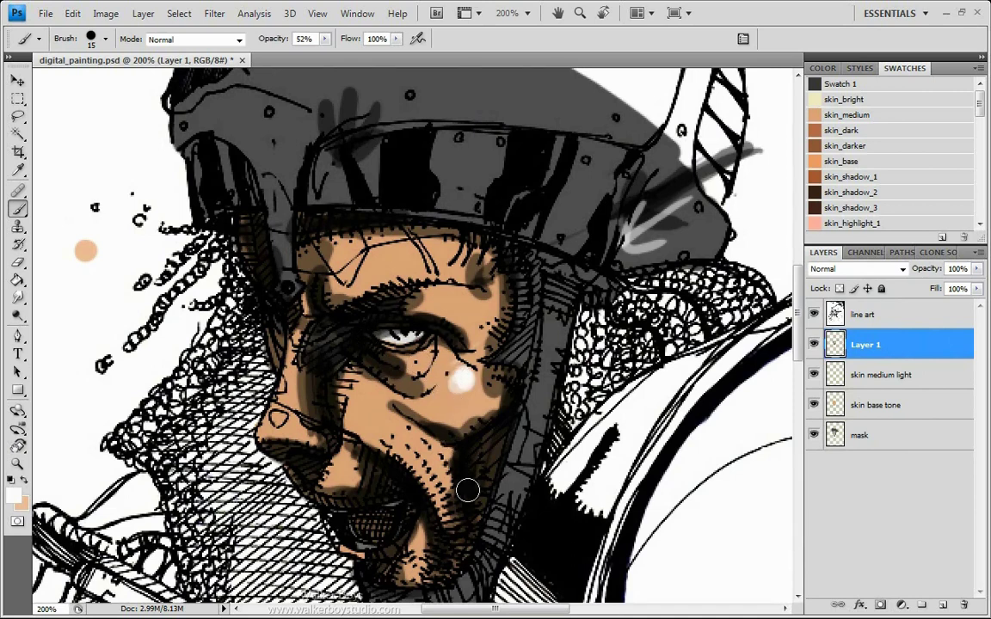
click(425, 357)
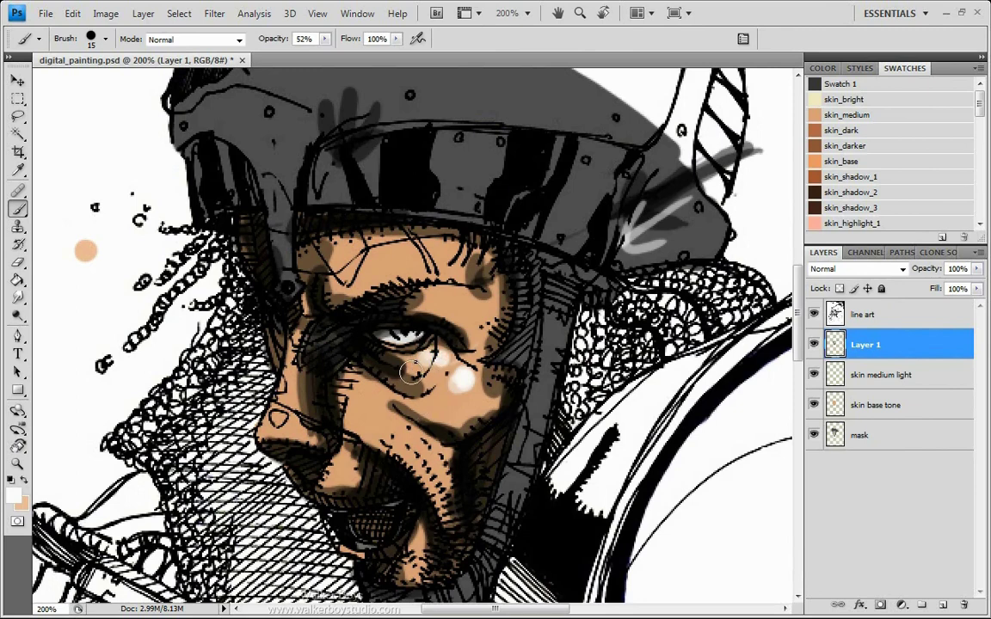
click(450, 303)
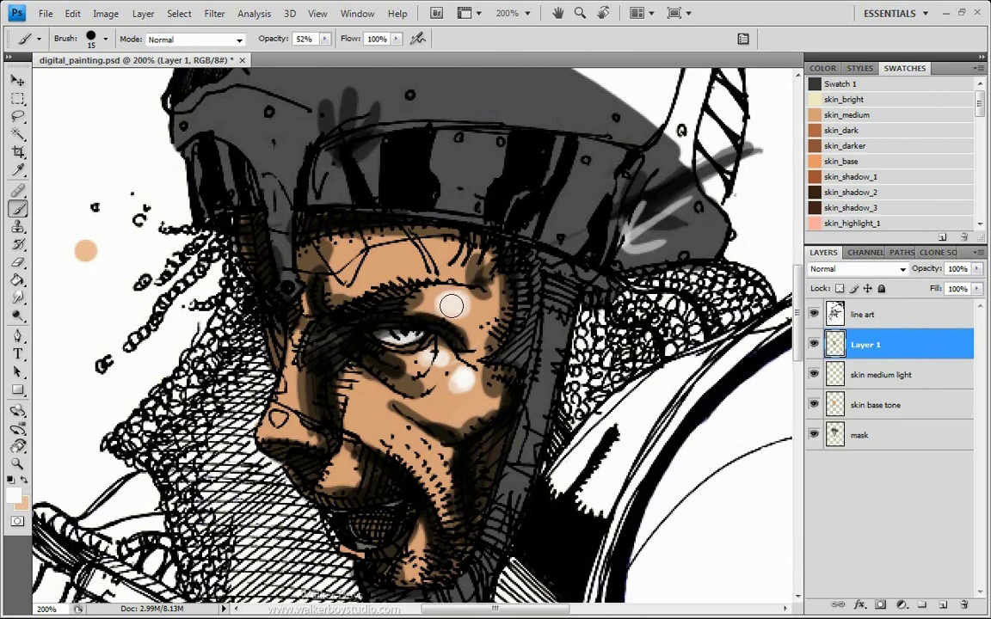
mouse_move(419, 255)
mouse_down()
mouse_move(447, 258)
mouse_move(437, 268)
mouse_move(444, 261)
mouse_move(400, 259)
mouse_up()
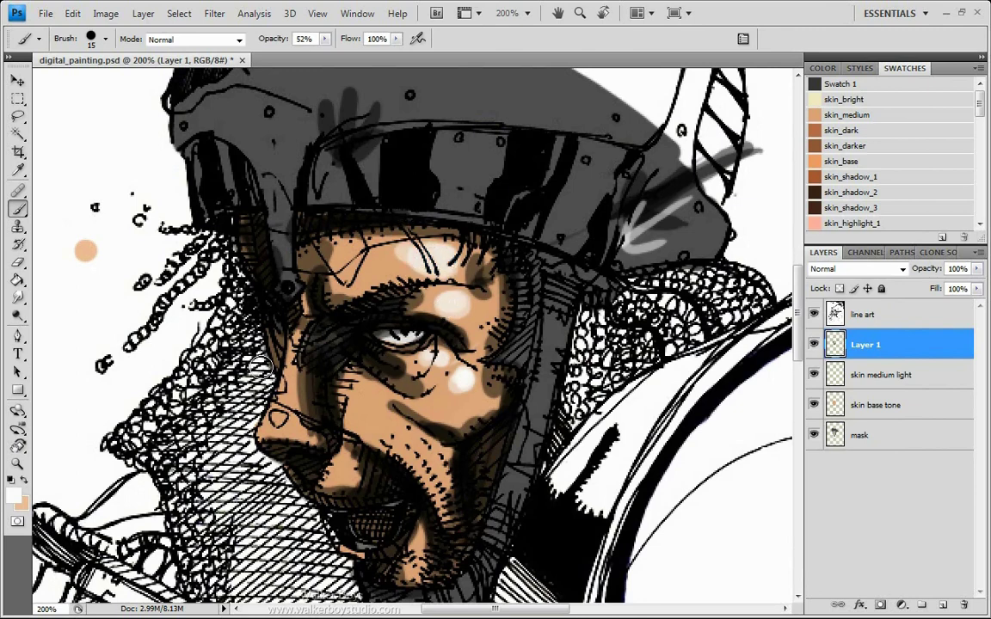
Add white highlights along the nose bridge, on the nose tip and on the upper lip area.
mouse_move(291, 334)
mouse_down()
mouse_move(281, 392)
mouse_move(297, 417)
mouse_up()
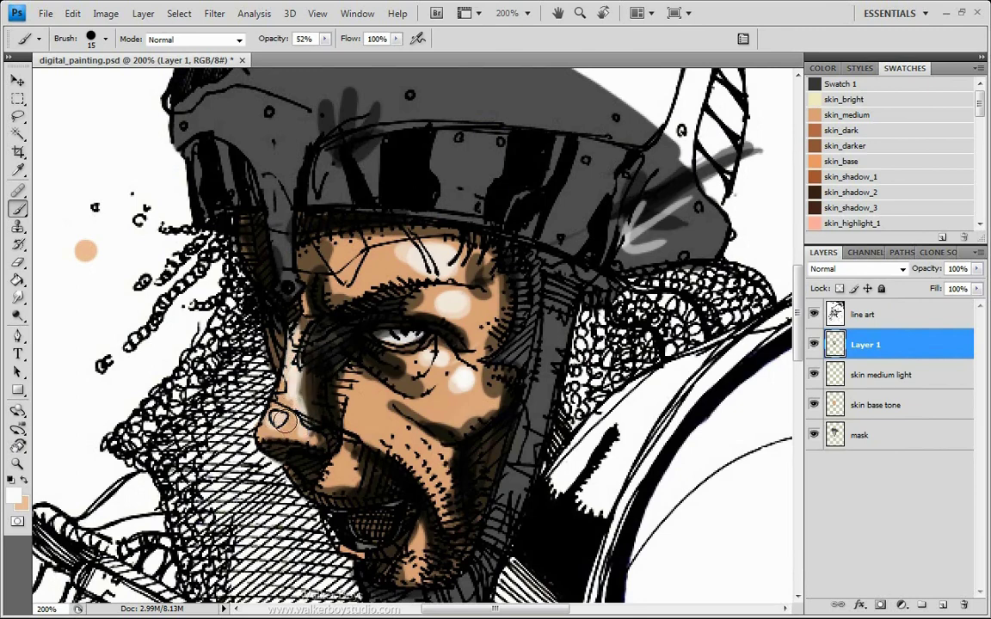
click(277, 419)
mouse_move(352, 462)
mouse_down()
mouse_move(346, 455)
mouse_move(353, 472)
mouse_up()
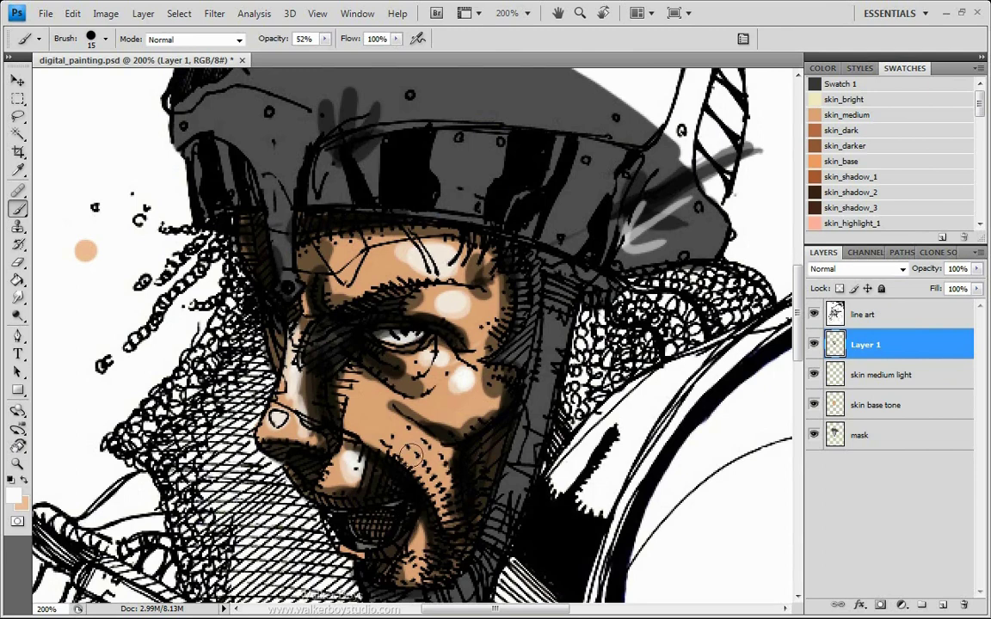
Paint white highlights along the smile fold, cheek and chin, and strengthen the highlight on the back of the helmet.
drag(390, 435, 445, 496)
drag(366, 398, 388, 433)
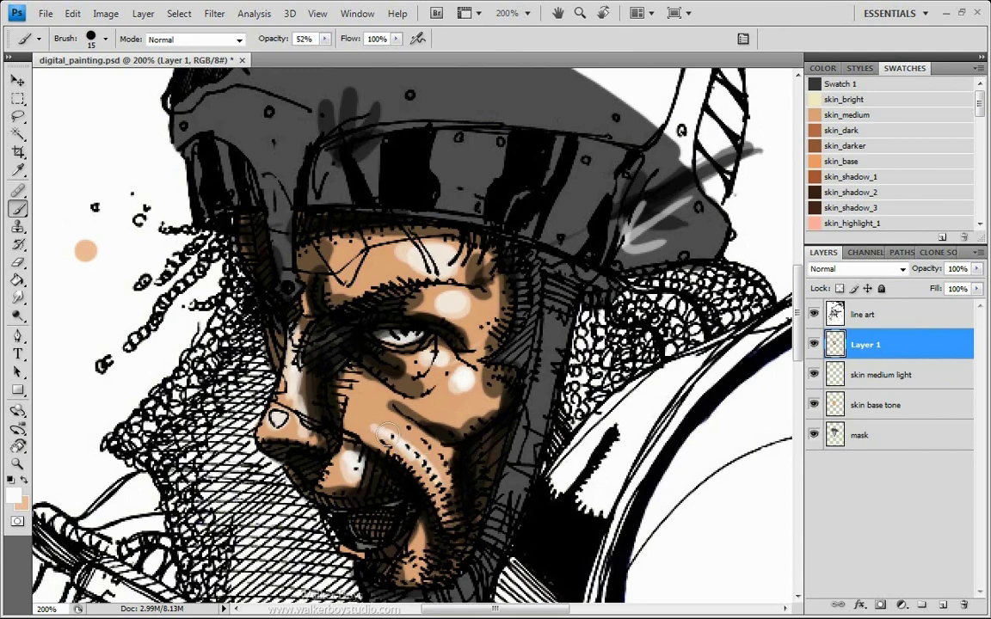
drag(359, 379, 441, 465)
drag(351, 373, 453, 482)
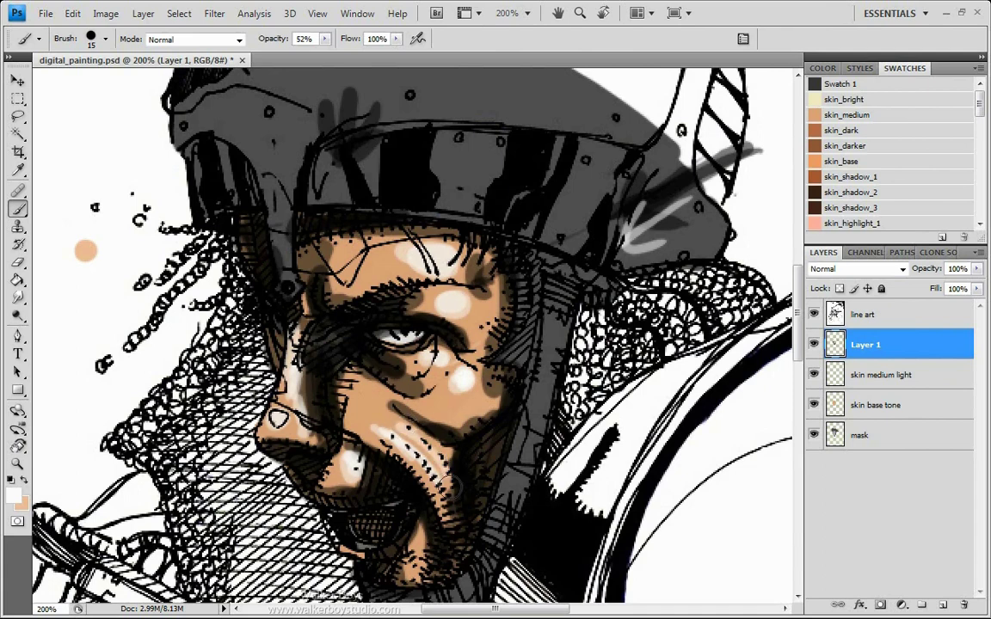
mouse_move(447, 343)
mouse_down()
mouse_move(459, 380)
mouse_move(447, 398)
mouse_move(461, 380)
mouse_move(458, 397)
mouse_move(457, 389)
mouse_move(449, 396)
mouse_move(459, 376)
mouse_move(427, 410)
mouse_up()
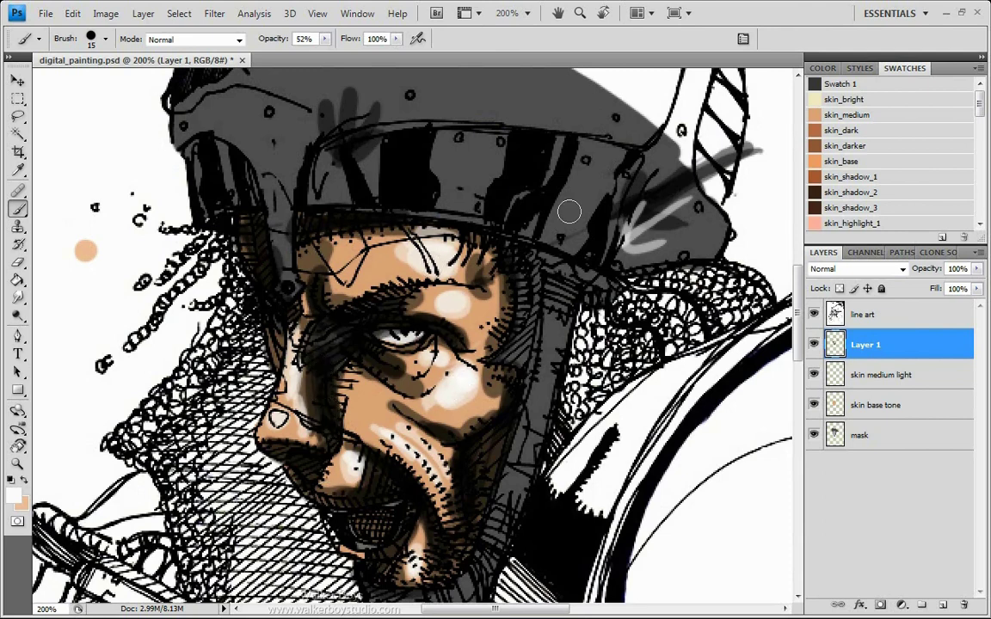
mouse_move(695, 195)
mouse_down()
mouse_move(638, 241)
mouse_move(641, 220)
mouse_move(671, 246)
mouse_move(633, 216)
mouse_move(568, 225)
mouse_move(612, 176)
mouse_up()
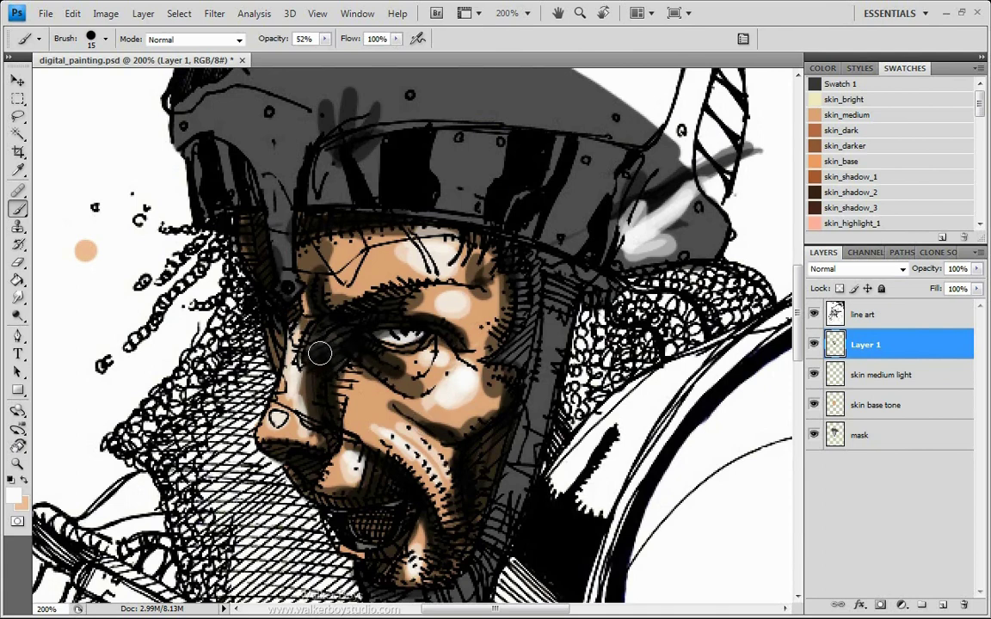
Reduce the brush to 10 px and paint a white highlight band across the forehead just under the helmet brim.
drag(320, 352, 266, 311)
click(329, 227)
key([)
mouse_move(428, 234)
mouse_down()
mouse_move(370, 235)
mouse_move(296, 213)
mouse_move(275, 246)
mouse_up()
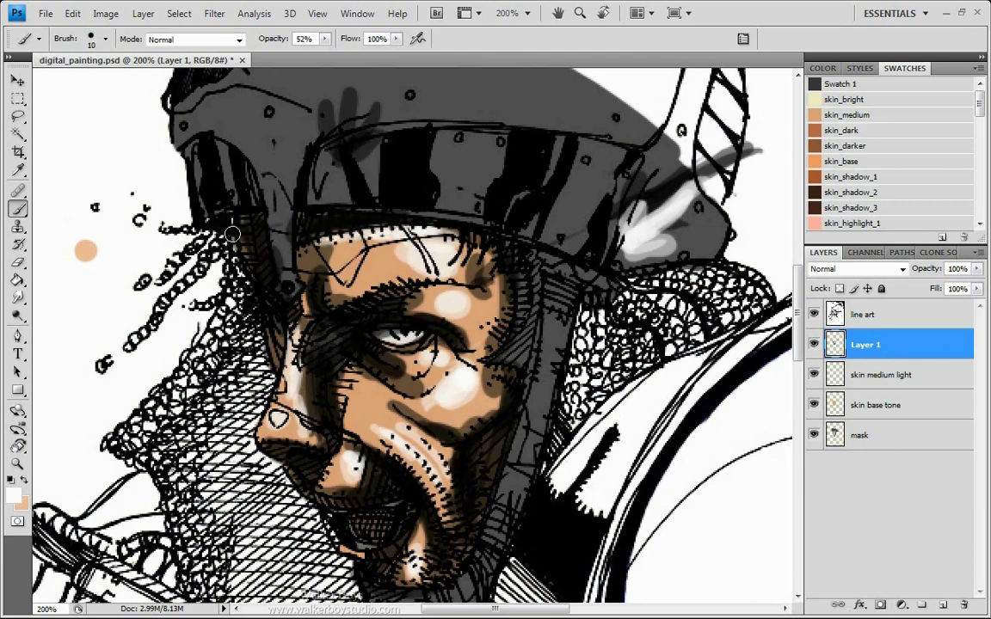
drag(232, 234, 222, 290)
drag(235, 226, 228, 275)
drag(492, 408, 419, 427)
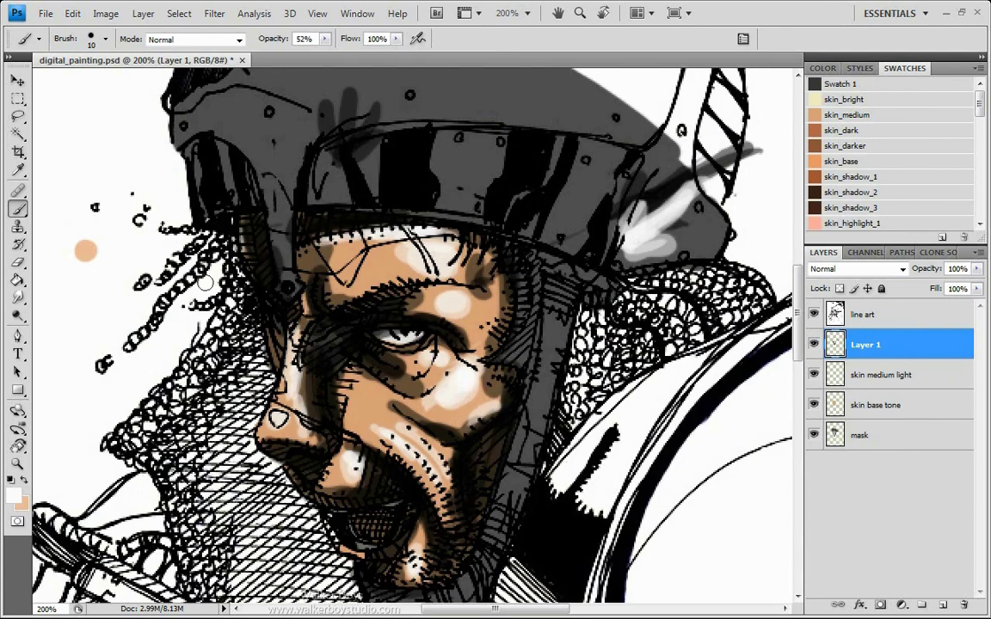
Hide Layer 1 and rename it "lighting scheme".
click(814, 345)
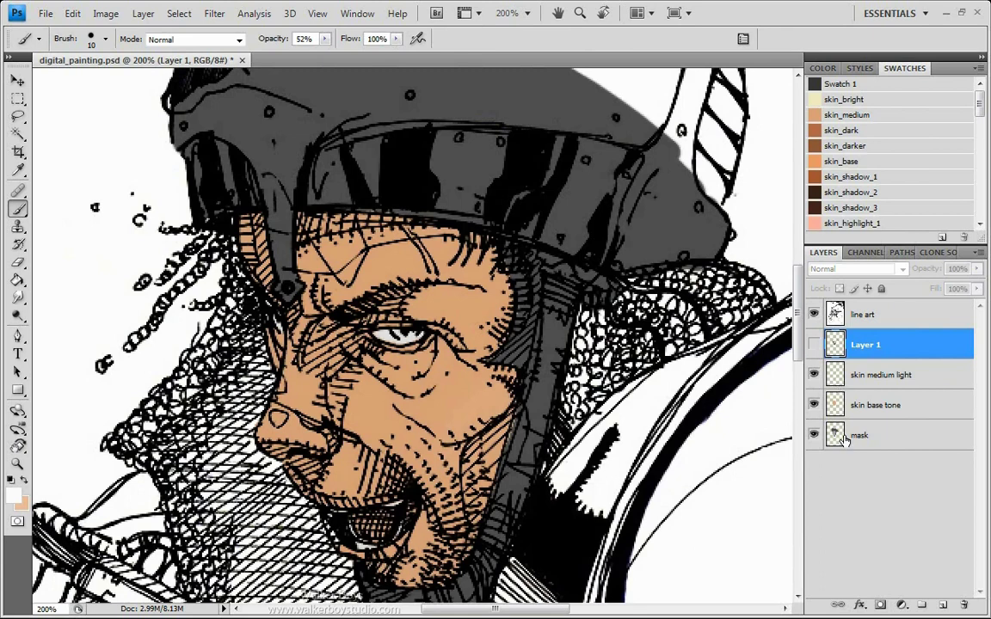
double_click(864, 346)
key(BackSpace)
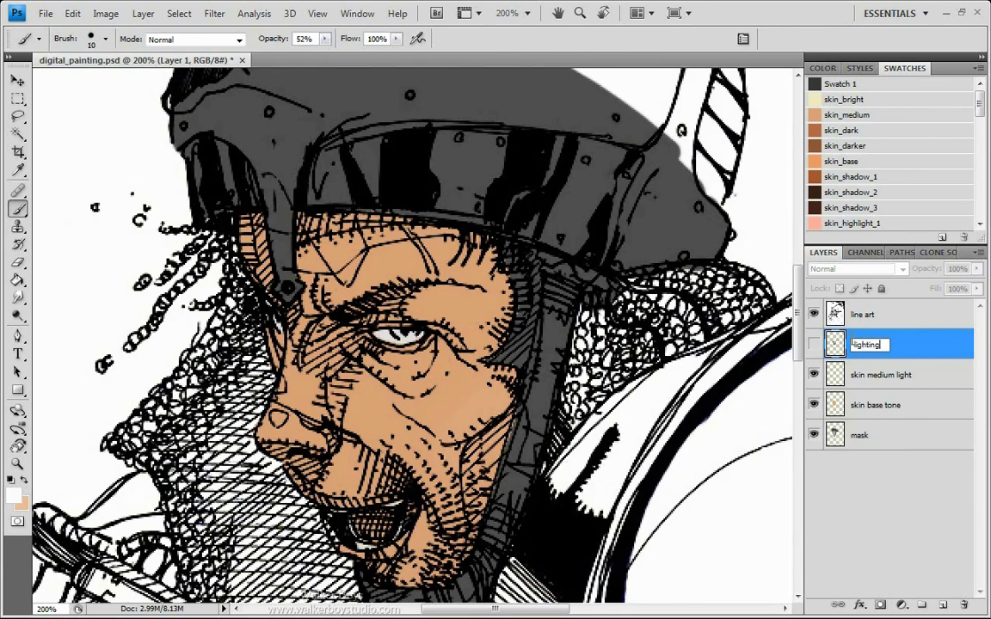
text(lighting scheme)
key(Return)
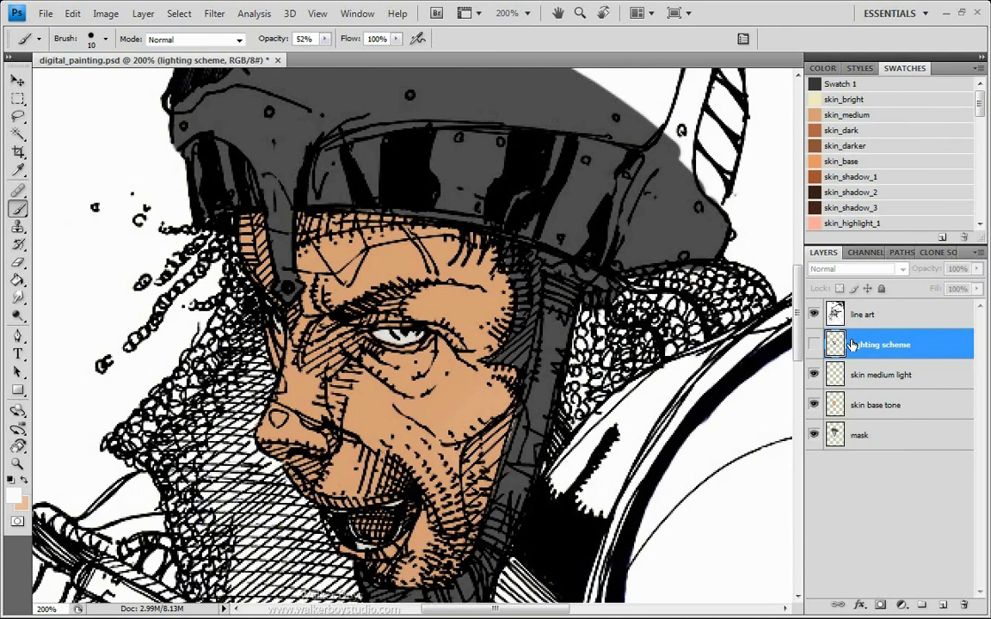
Try selecting the face area on the mask layer with the Magic Wand, and clear the selection.
click(834, 432)
key(w)
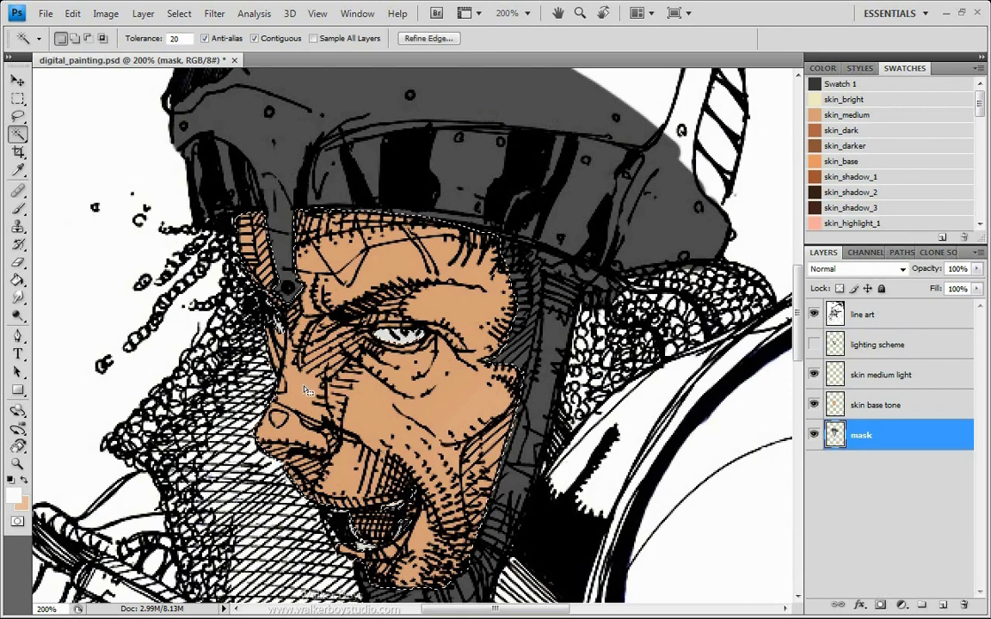
key(ctrl+d)
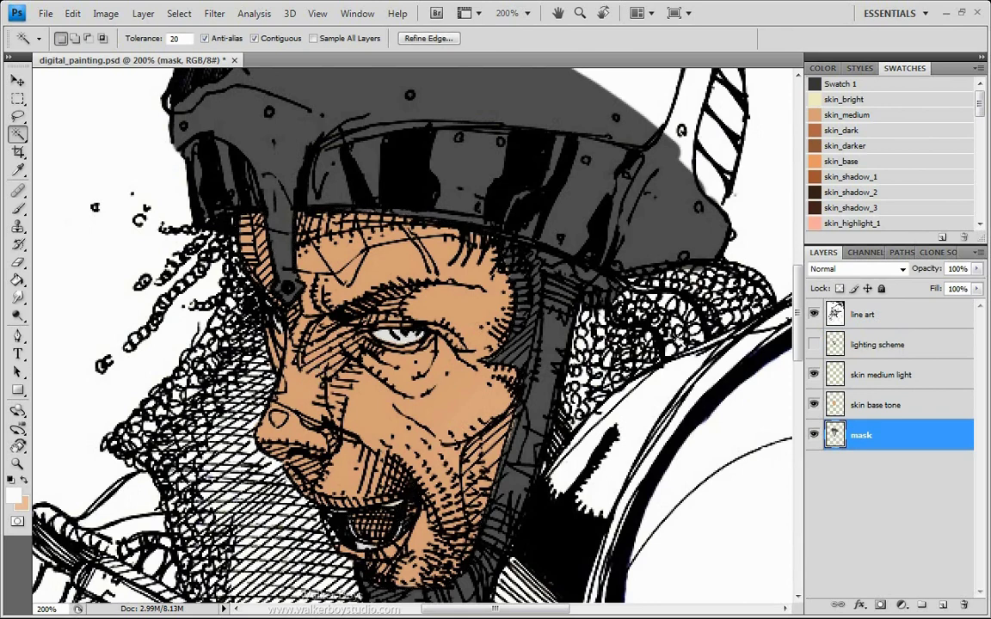
Activate the skin medium light layer for brushing, swap the light skin tone to the foreground, and keep the lighting scheme layer hidden after a brief check.
click(895, 377)
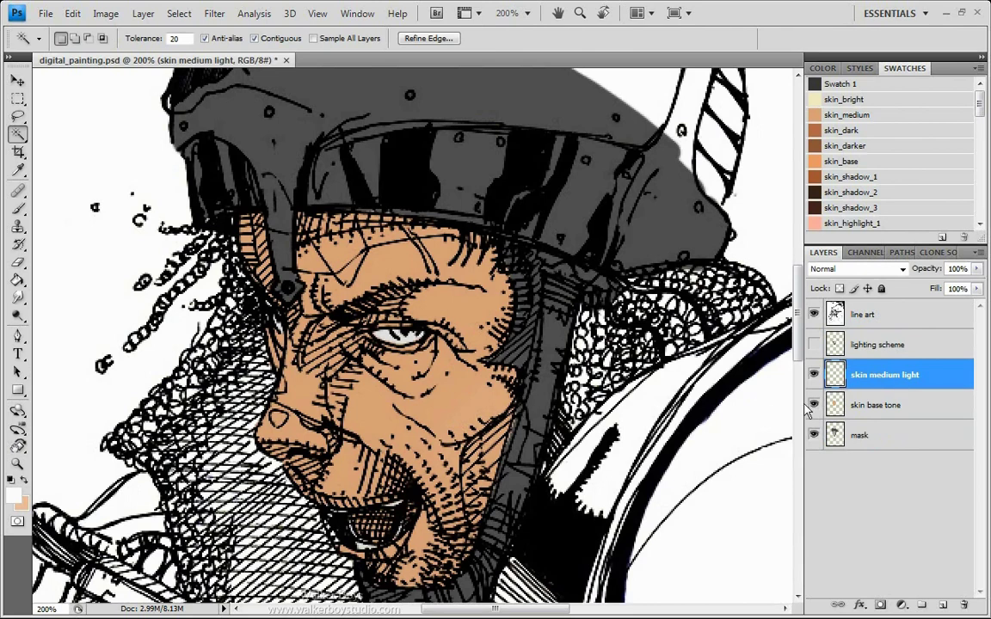
click(814, 345)
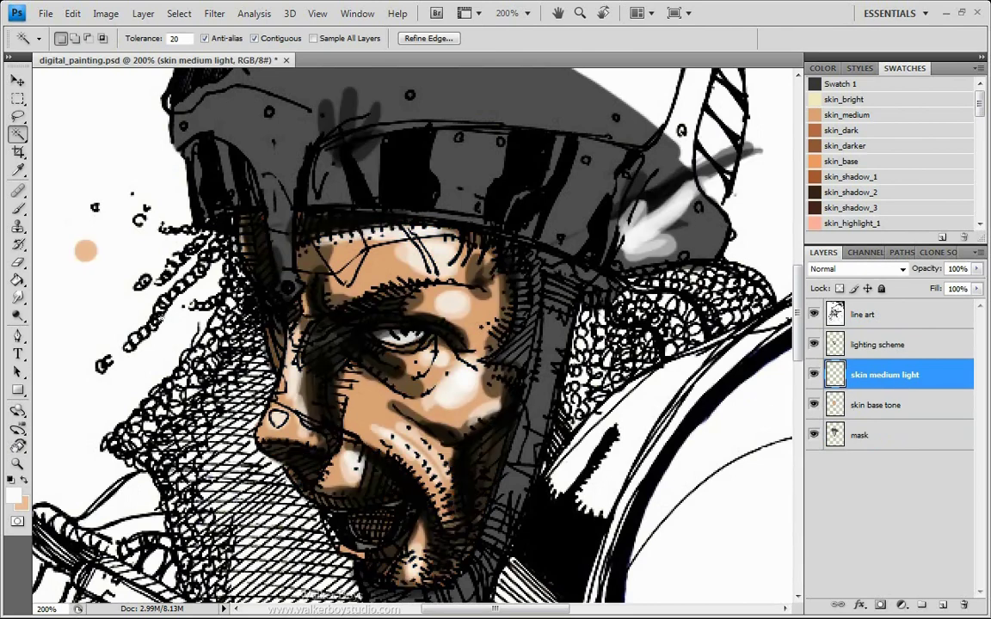
key(b)
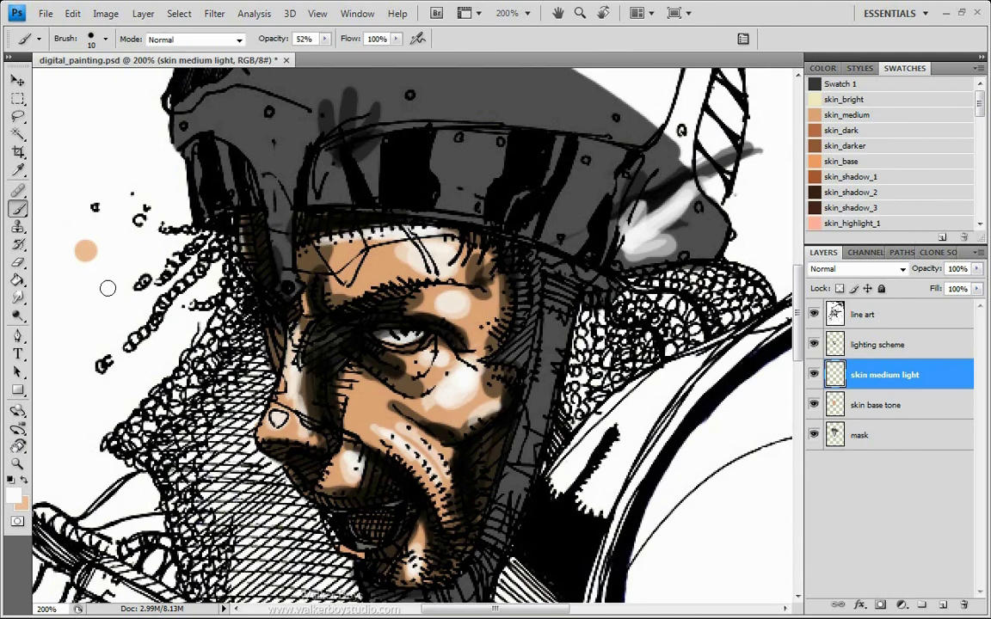
click(24, 479)
click(814, 345)
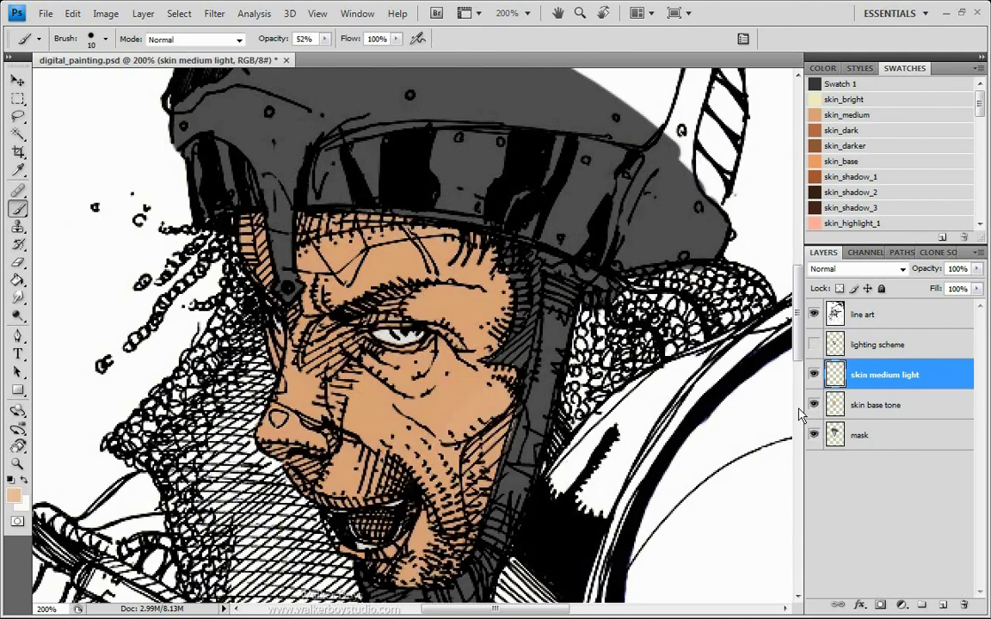
Lighten the cheekbone below the eye on the skin medium light layer using a soft 40 px brush at 18% opacity.
mouse_move(408, 382)
mouse_down()
mouse_move(420, 336)
mouse_move(379, 266)
mouse_up()
click(105, 39)
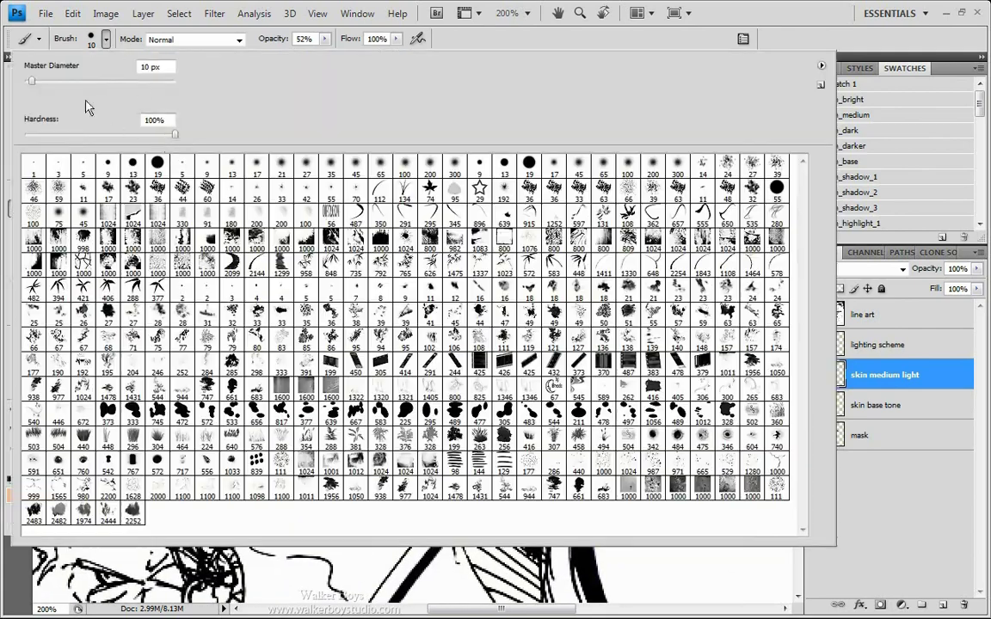
click(231, 168)
click(230, 168)
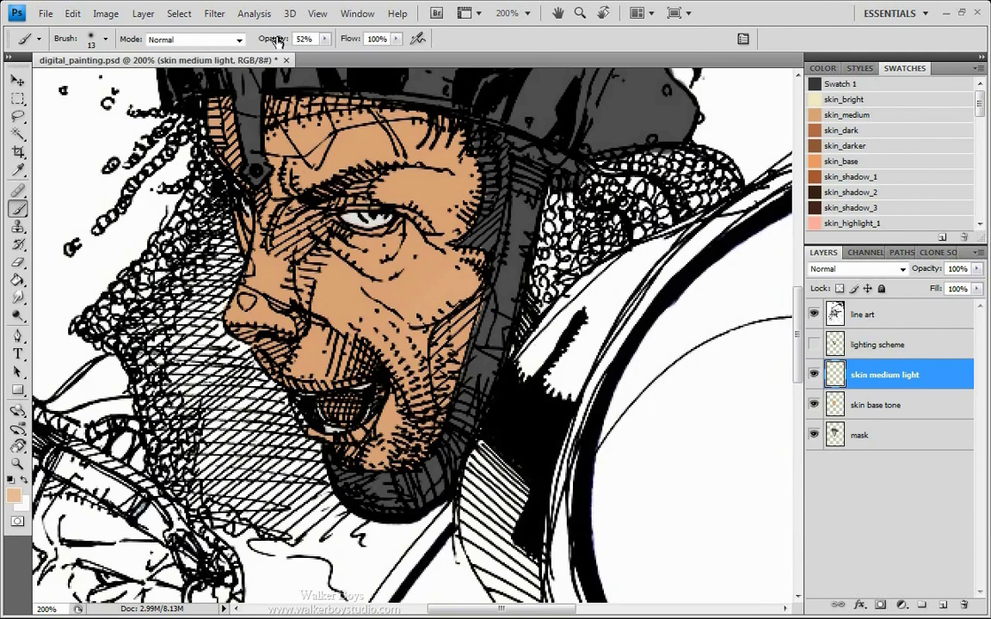
drag(273, 40, 250, 42)
key(bracketright)
key(bracketright)
key(bracketright)
mouse_move(444, 254)
mouse_down()
mouse_move(422, 279)
mouse_move(440, 263)
mouse_up()
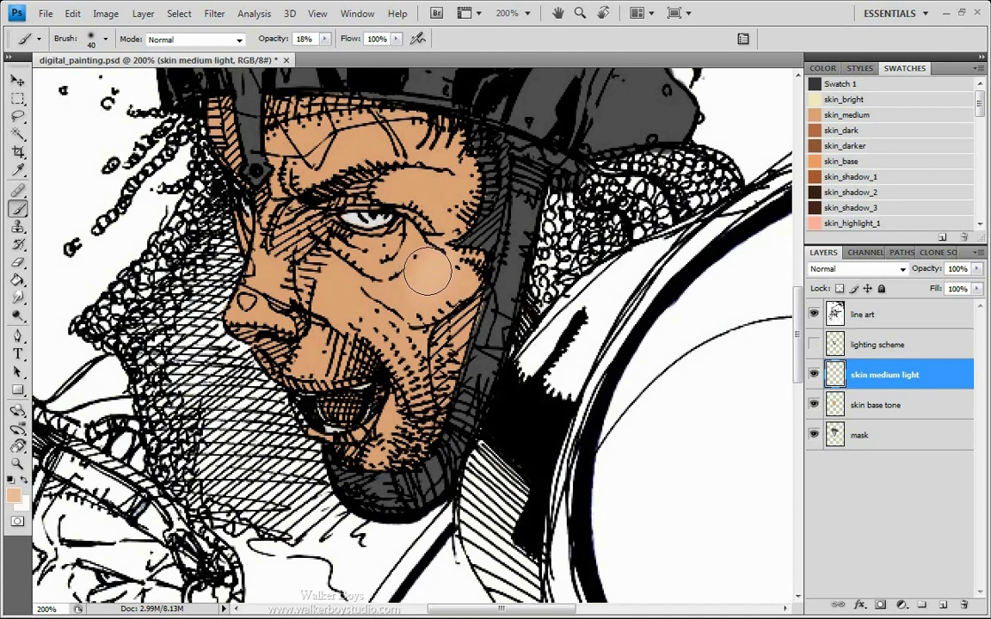
drag(420, 279, 432, 277)
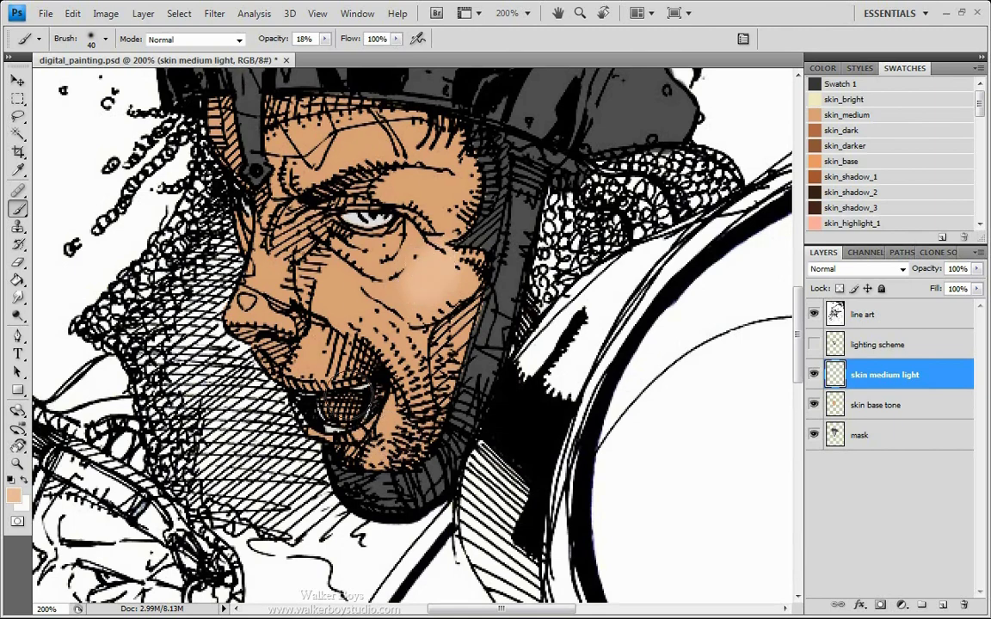
Build up the light skin tone across the cheekbone with soft strokes at 18% opacity, using a smaller brush for its upper part.
mouse_move(455, 258)
mouse_down()
mouse_move(433, 256)
mouse_move(404, 285)
mouse_up()
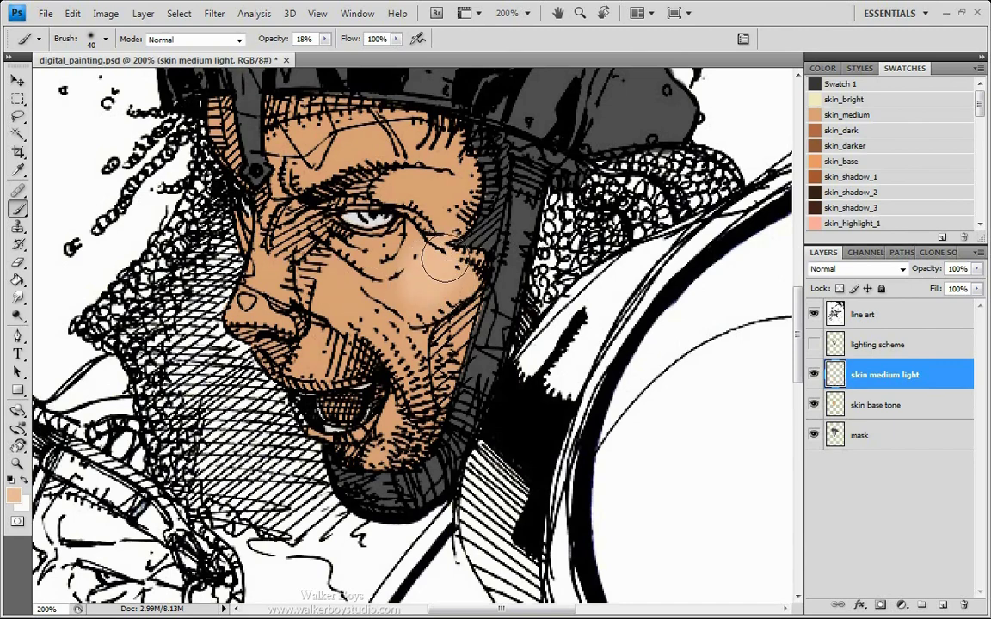
key(bracketleft)
key(bracketleft)
mouse_move(434, 265)
mouse_down()
mouse_move(403, 291)
mouse_move(448, 274)
mouse_up()
Lighten the skin just below the outer eye and along the top of the cheekbone with a soft 20 px brush.
key(bracketright)
key(bracketright)
key(bracketright)
key(bracketright)
key(bracketright)
key(bracketright)
key(bracketleft)
key(bracketleft)
key(bracketleft)
key(bracketleft)
key(bracketleft)
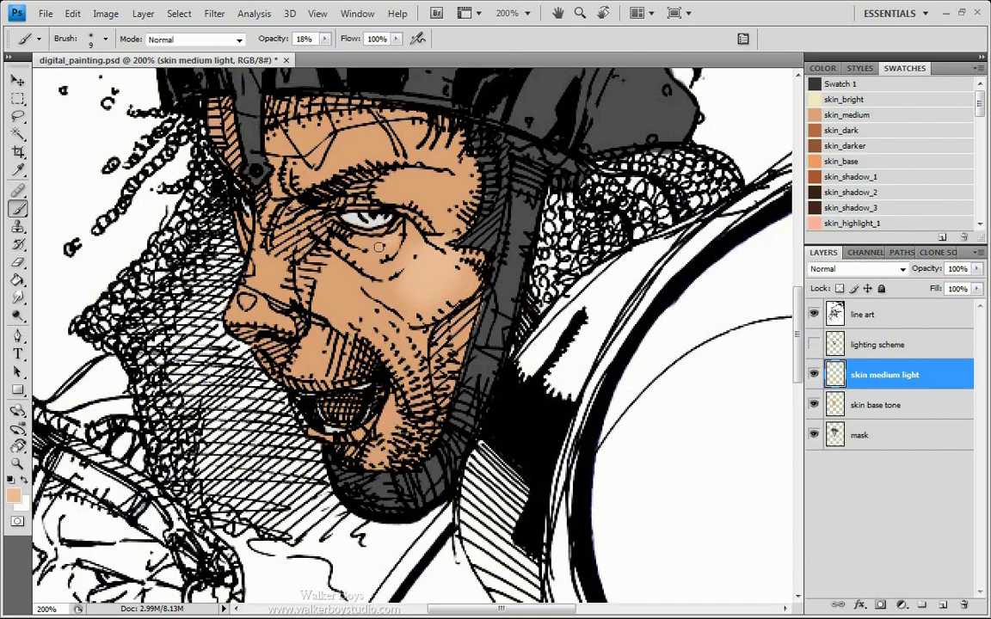
key(bracketright)
key(bracketright)
drag(402, 252, 403, 258)
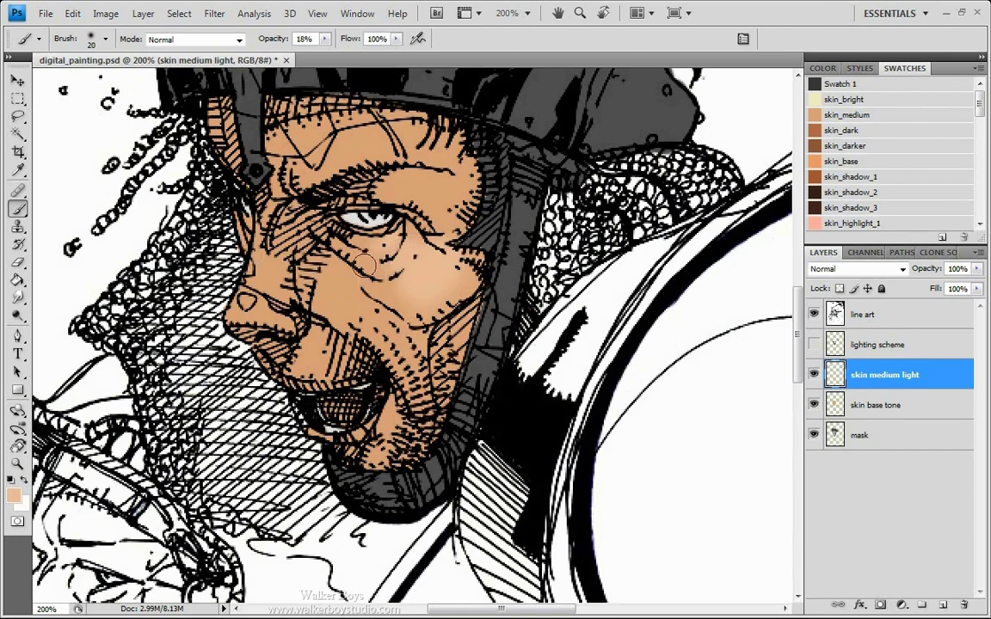
mouse_move(431, 256)
mouse_down()
mouse_move(424, 247)
mouse_move(444, 255)
mouse_up()
Lighten the forehead above the eyebrow with a soft 35 px brush at 18% opacity.
key(bracketright)
key(bracketright)
key(bracketright)
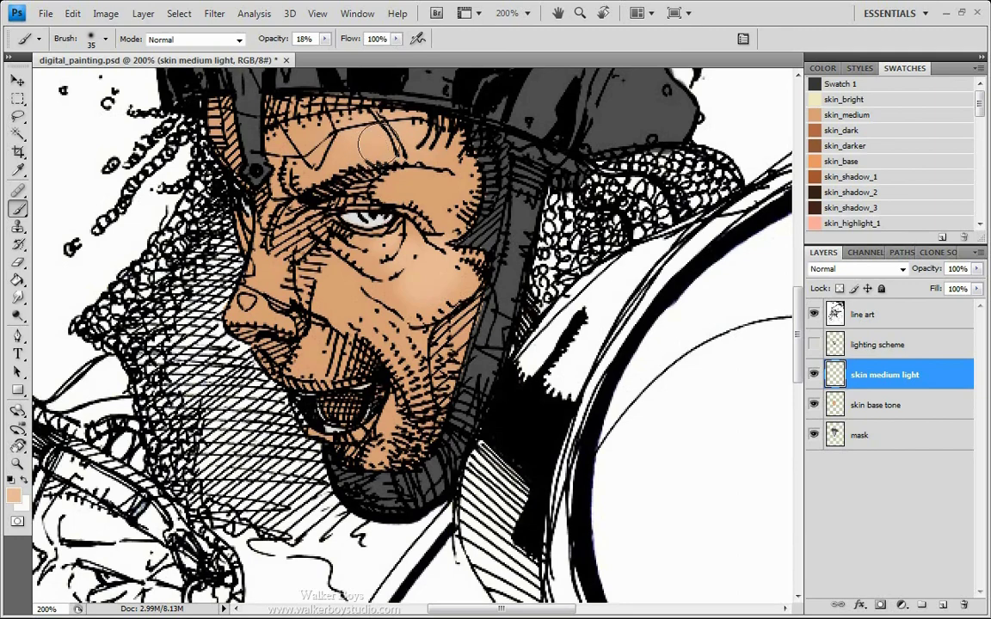
mouse_move(379, 145)
mouse_down()
mouse_move(348, 148)
mouse_move(394, 142)
mouse_move(264, 125)
mouse_move(391, 123)
mouse_move(350, 143)
mouse_move(389, 141)
mouse_up()
Broaden the light area across the middle of the forehead using a soft 50 px brush.
key(bracketleft)
key(bracketleft)
key(bracketleft)
key(bracketright)
key(bracketright)
key(bracketright)
key(bracketright)
key(bracketright)
key(bracketright)
key(bracketright)
key(bracketright)
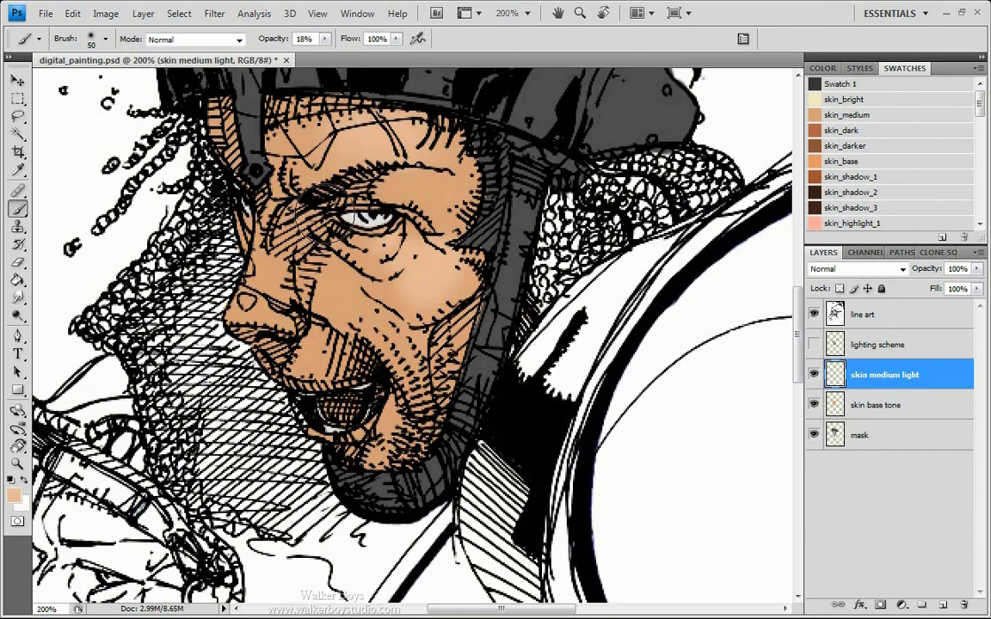
mouse_move(362, 136)
mouse_down()
mouse_move(398, 142)
mouse_move(363, 138)
mouse_move(395, 150)
mouse_move(305, 124)
mouse_move(288, 142)
mouse_move(390, 142)
mouse_move(384, 168)
mouse_move(358, 167)
mouse_up()
Lighten the area between eyebrow and outer eye, then the cheek under the eye, reducing the soft brush to 25 px.
key(bracketleft)
key(bracketleft)
key(bracketleft)
mouse_move(431, 222)
mouse_down()
mouse_move(440, 187)
mouse_move(419, 186)
mouse_move(442, 194)
mouse_move(418, 183)
mouse_move(431, 209)
mouse_up()
key(bracketleft)
mouse_move(358, 238)
mouse_down()
mouse_move(397, 280)
mouse_move(373, 217)
mouse_move(410, 286)
mouse_up()
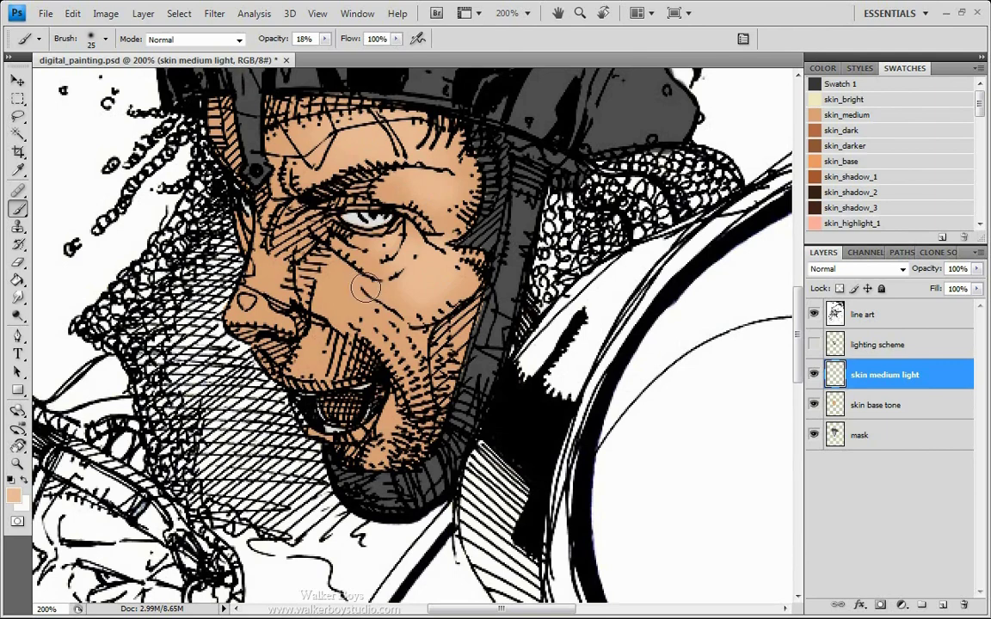
Lighten the inner cheek and nose bridge, then work the far side of the face and the nostril with a 15 px brush.
key(bracketright)
mouse_move(336, 294)
mouse_down()
mouse_move(294, 260)
mouse_move(305, 251)
mouse_move(291, 267)
mouse_move(327, 277)
mouse_move(291, 234)
mouse_move(287, 246)
mouse_move(311, 278)
mouse_move(270, 277)
mouse_move(261, 230)
mouse_move(259, 245)
mouse_up()
key(bracketleft)
key(bracketleft)
key(bracketleft)
key(bracketleft)
mouse_move(236, 203)
mouse_down()
mouse_move(219, 275)
mouse_move(234, 191)
mouse_up()
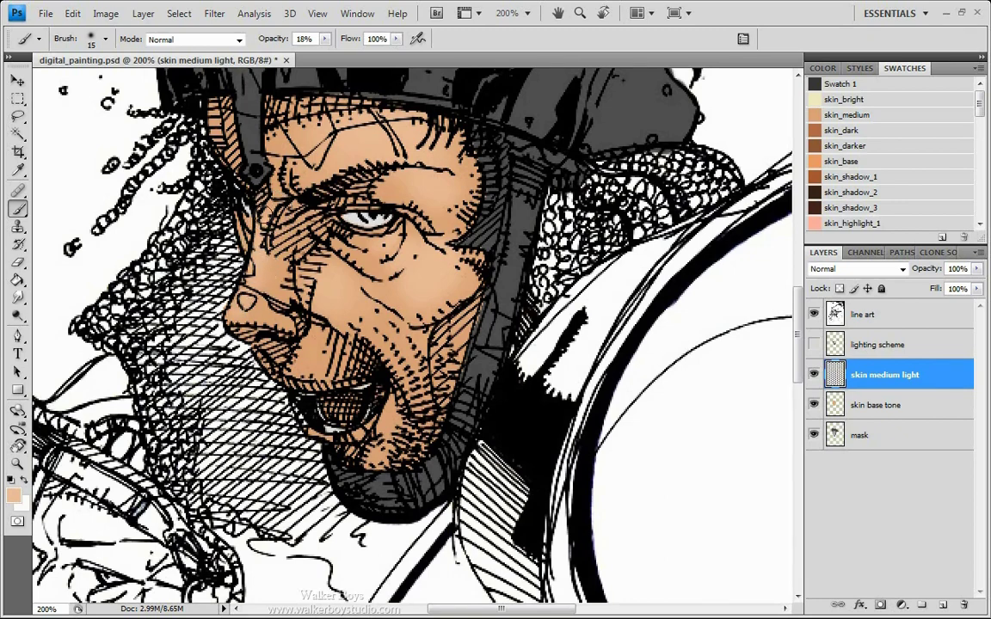
drag(225, 260, 253, 251)
mouse_move(275, 316)
mouse_down()
mouse_move(282, 317)
mouse_move(266, 314)
mouse_move(275, 318)
mouse_up()
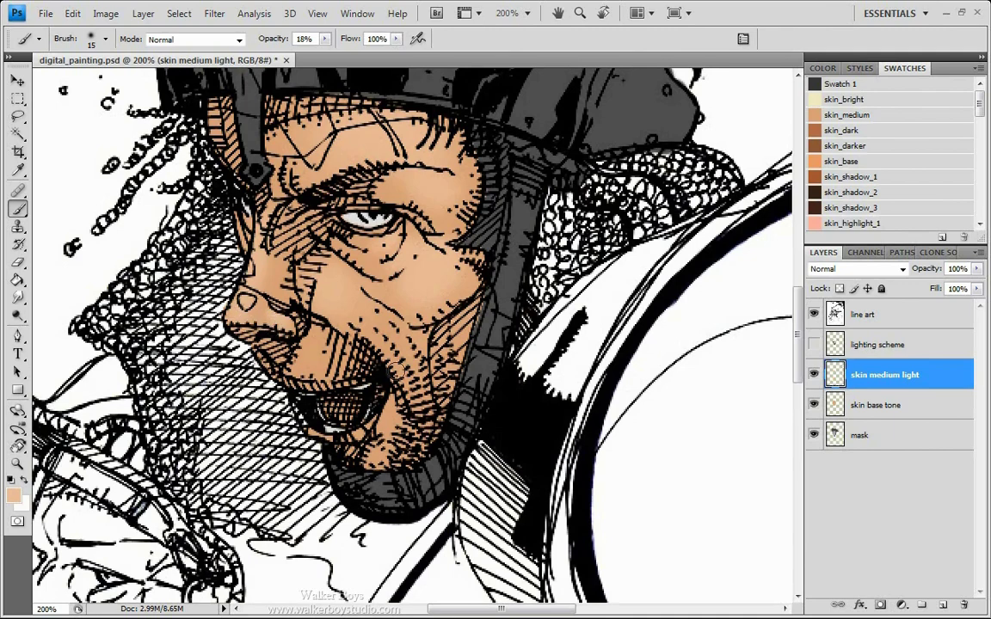
Lighten the upper lip area with a 25 px brush and the folds beside the mouth with a 9 px brush.
key(bracketright)
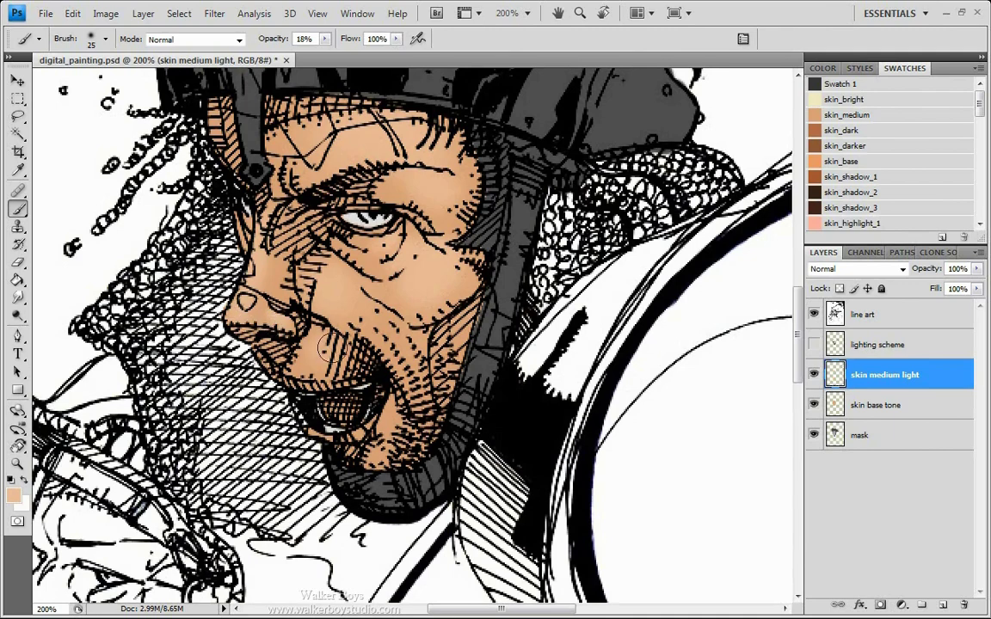
mouse_move(319, 349)
mouse_down()
mouse_move(313, 326)
mouse_move(314, 347)
mouse_move(289, 344)
mouse_up()
key(bracketleft)
key(bracketleft)
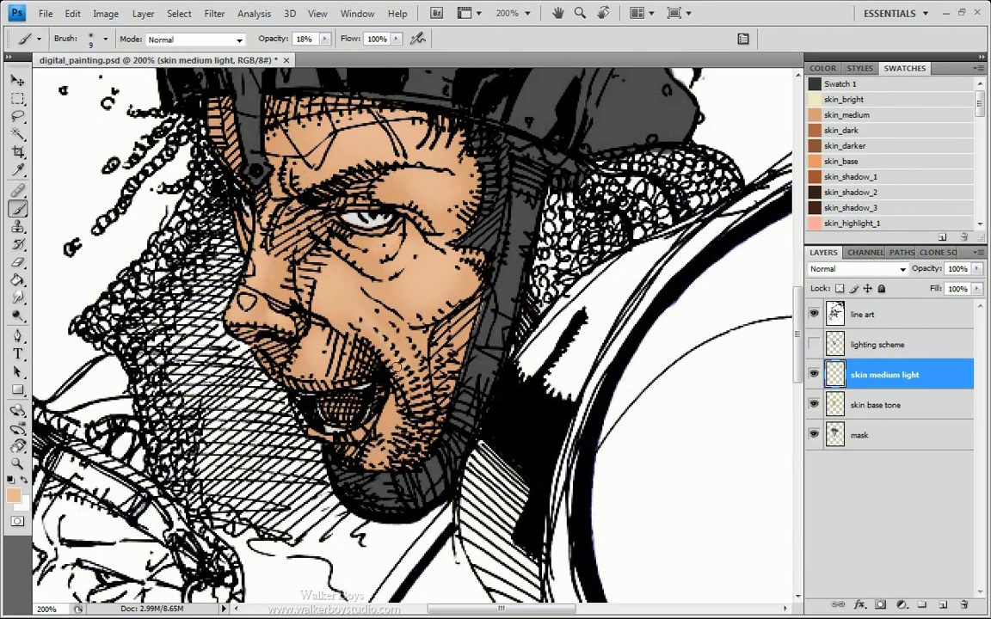
drag(383, 314, 403, 341)
drag(363, 349, 316, 370)
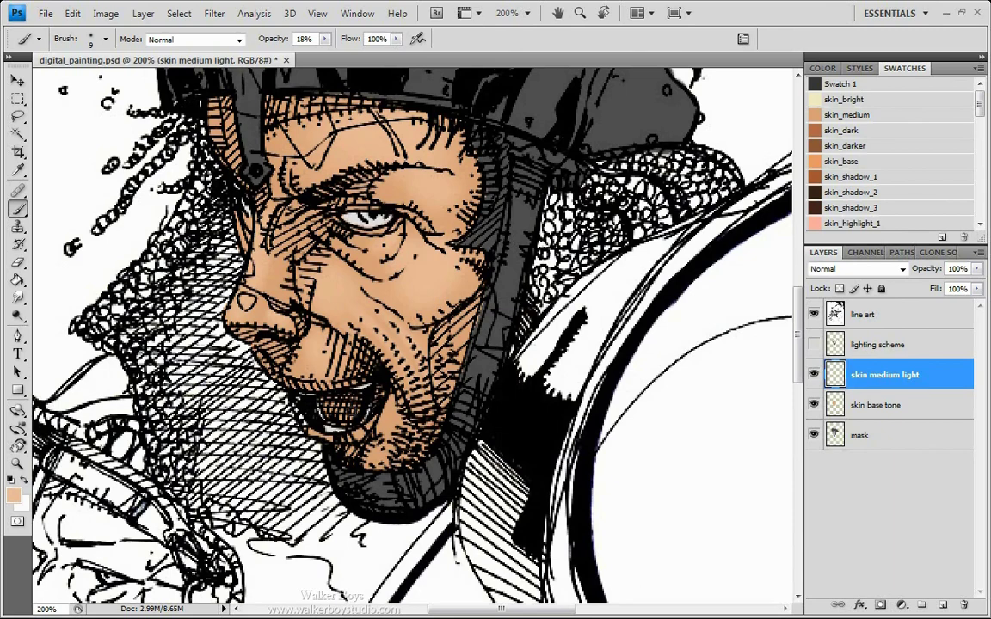
Lighten the chin below the mouth with a soft 10 px brush, and undo the extra dab at the chin's edge.
key(bracketright)
key(bracketright)
key(bracketright)
key(bracketright)
key(bracketleft)
key(bracketleft)
key(bracketleft)
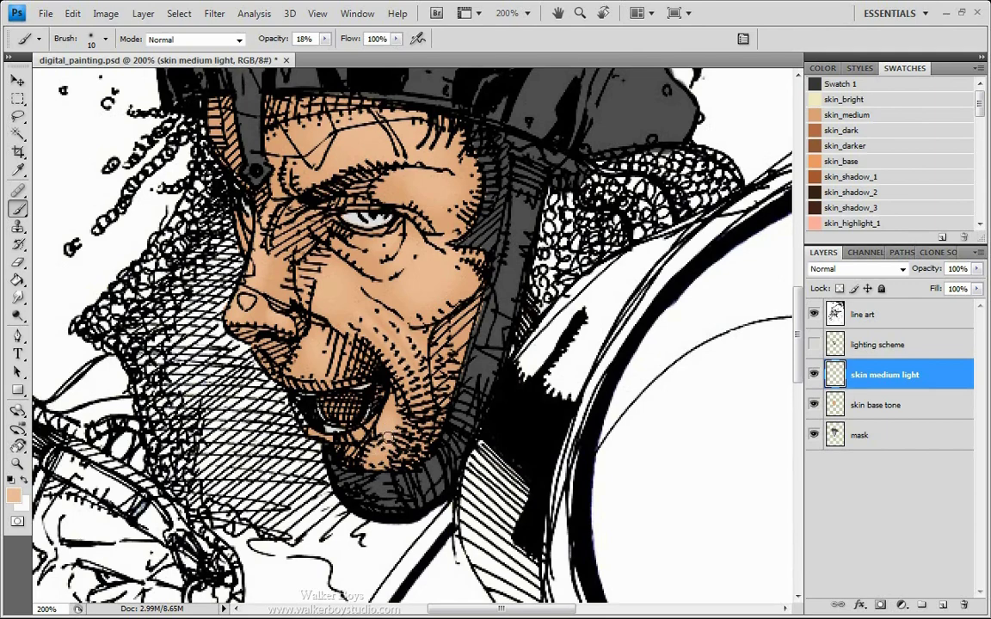
drag(388, 439, 385, 450)
click(361, 454)
key(ctrl+z)
Enlarge the brush to 35 px and create a new layer named "skin medium dark" above the skin medium light layer.
key(bracketright)
key(bracketright)
key(bracketright)
key(bracketright)
key(bracketright)
key(ctrl+shift+n)
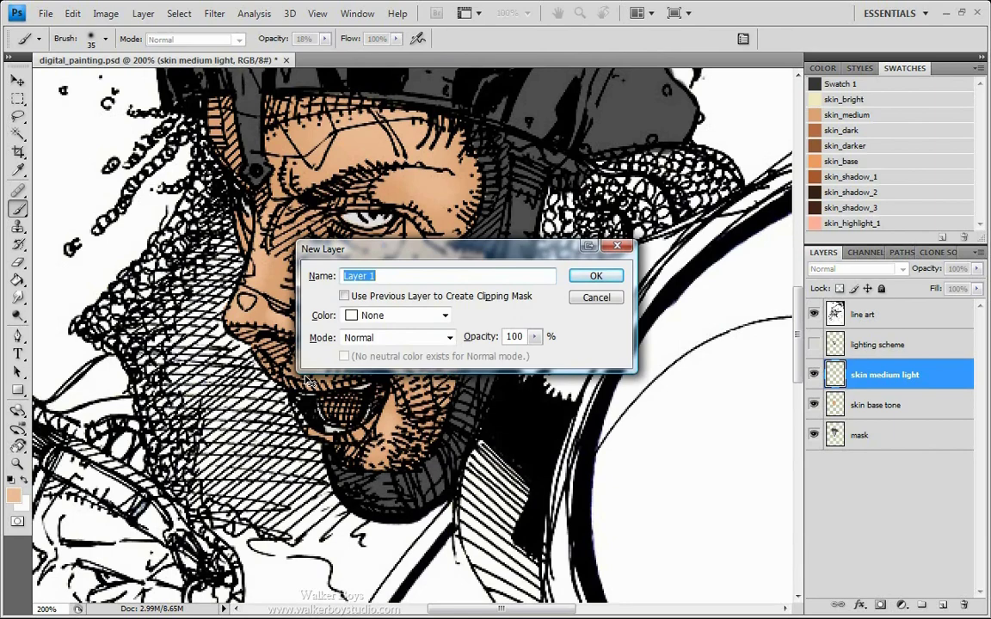
text(skin medium dark)
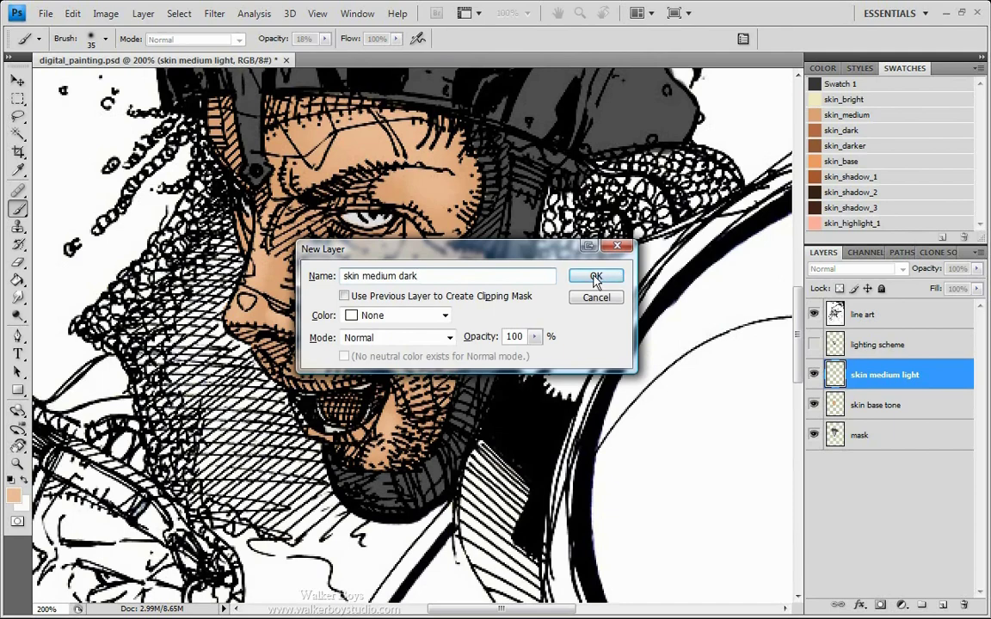
key(Return)
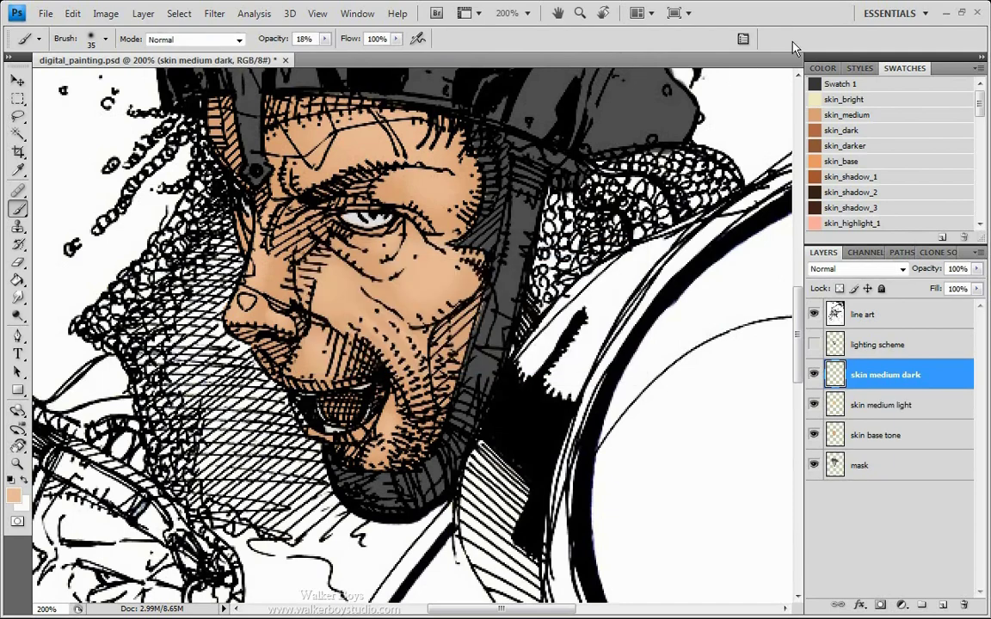
Choose the skin_dark swatch, try shading the outer cheekbone at 18% opacity, and undo the stroke.
click(823, 128)
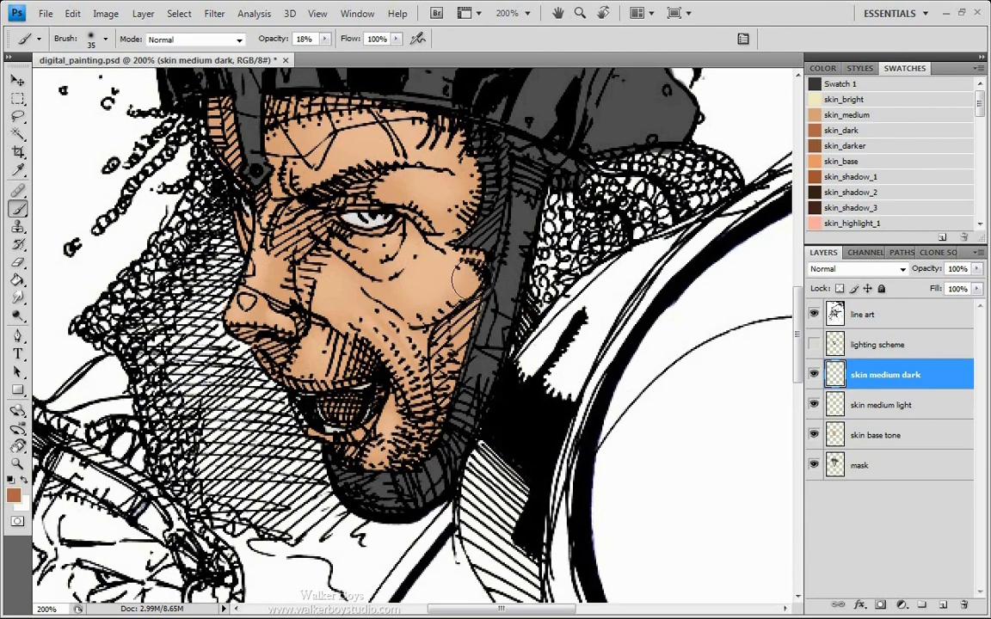
mouse_move(467, 272)
mouse_down()
mouse_move(442, 295)
mouse_move(458, 287)
mouse_move(446, 307)
mouse_up()
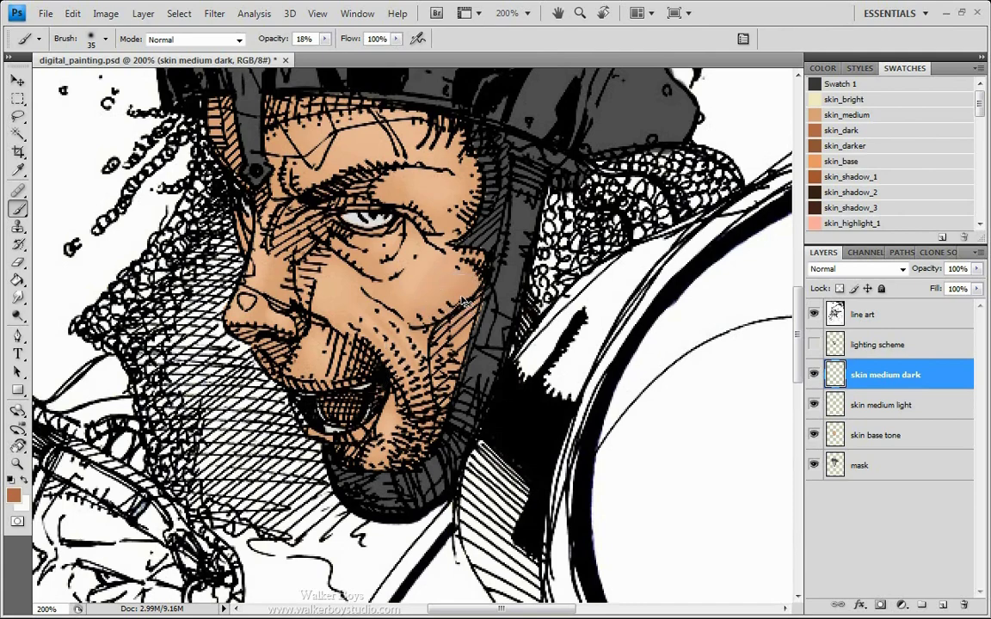
key(ctrl+z)
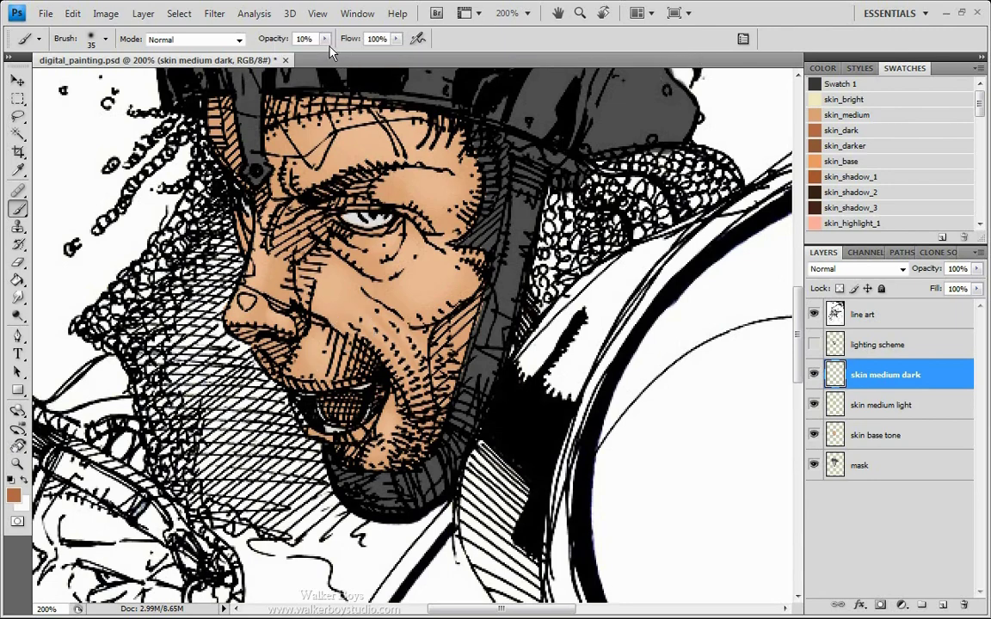
Set the brush opacity to 100% and paint test dabs over the blank shield, both without and with airbrush mode.
drag(275, 39, 310, 43)
click(688, 338)
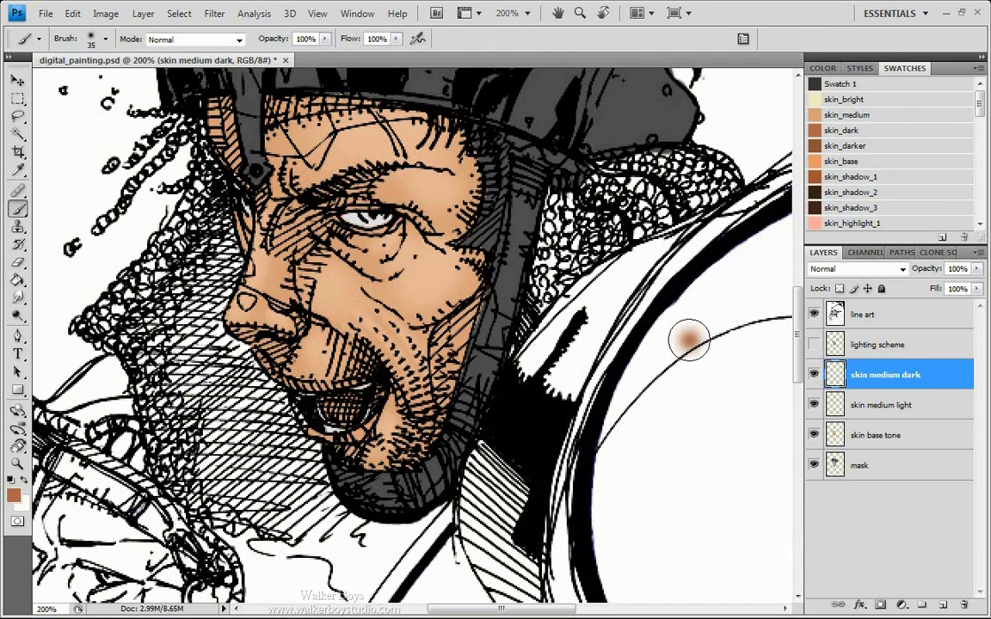
click(688, 389)
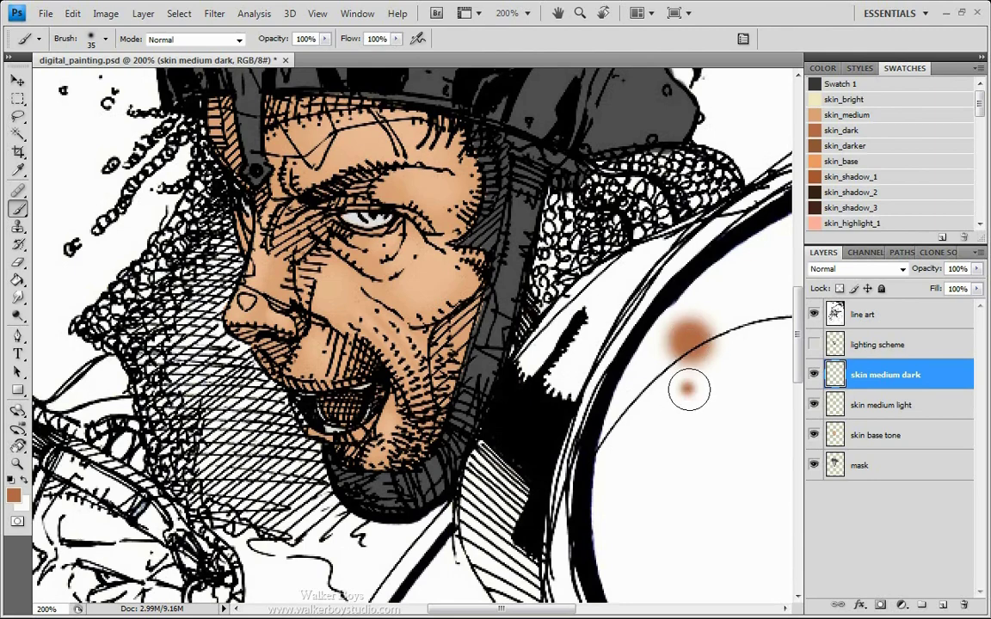
drag(689, 389, 688, 389)
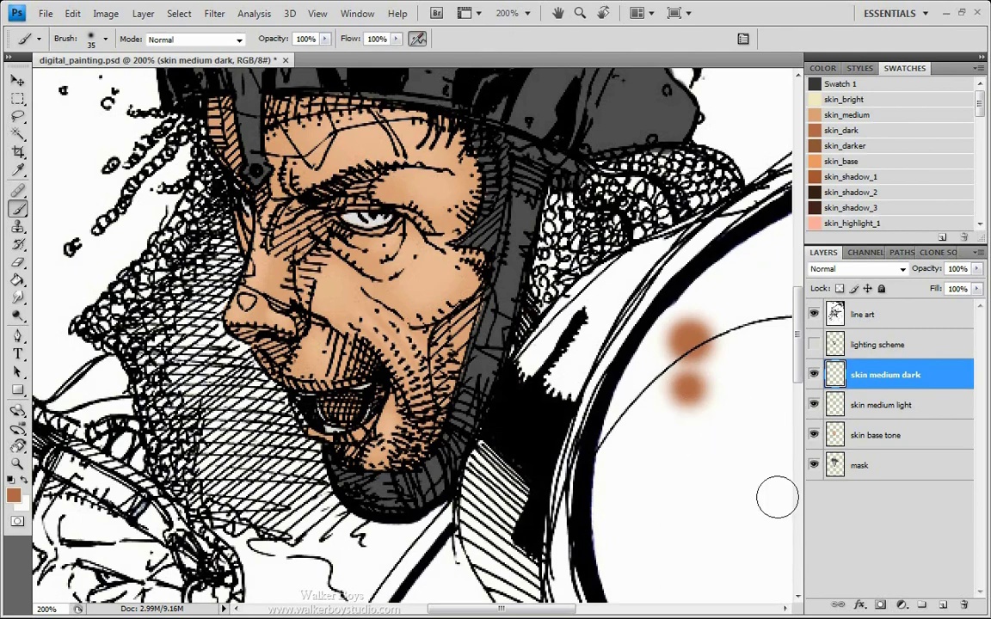
click(683, 453)
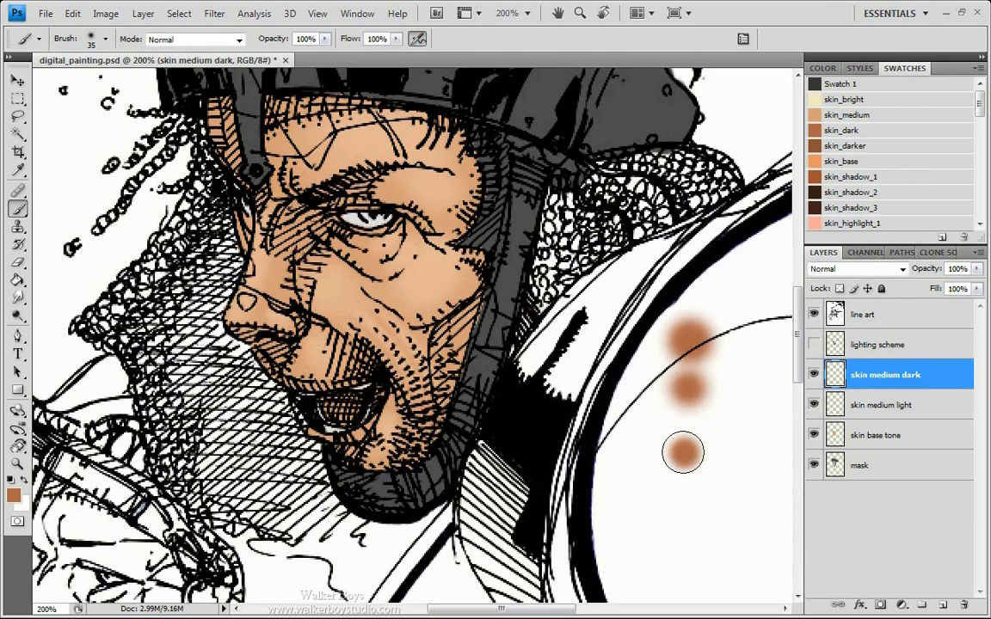
drag(683, 454, 682, 453)
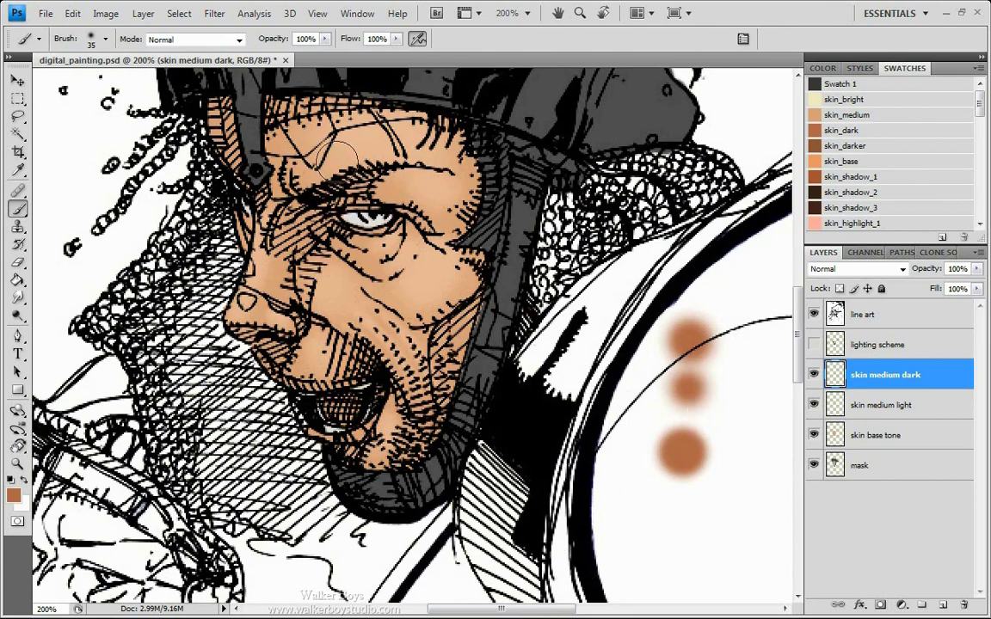
Test dabs on the shield at 43% flow with airbrush mode on and off, and restore the flow to 100%.
drag(351, 40, 293, 39)
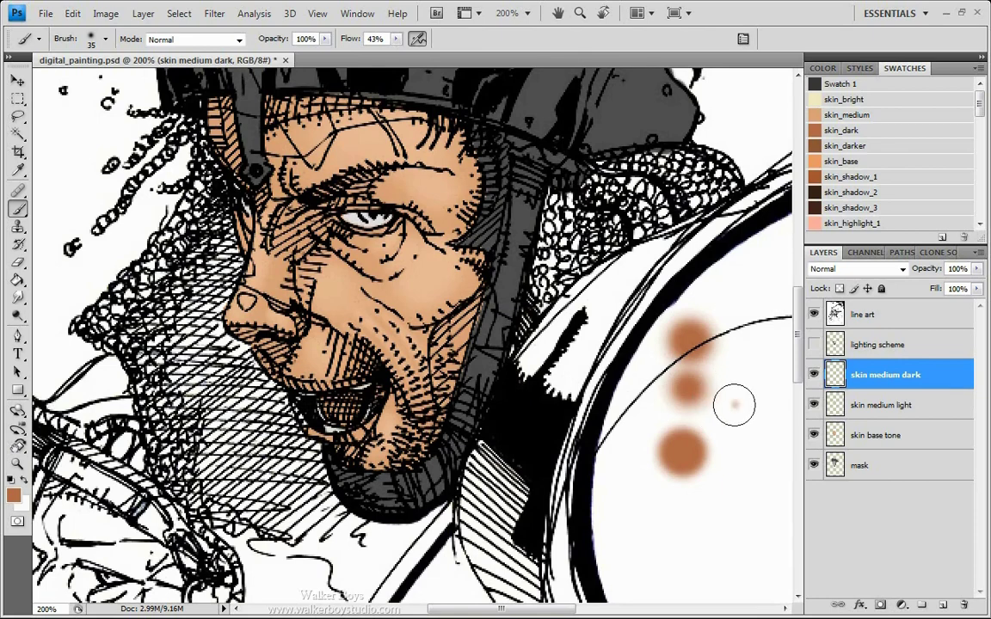
drag(734, 406, 733, 404)
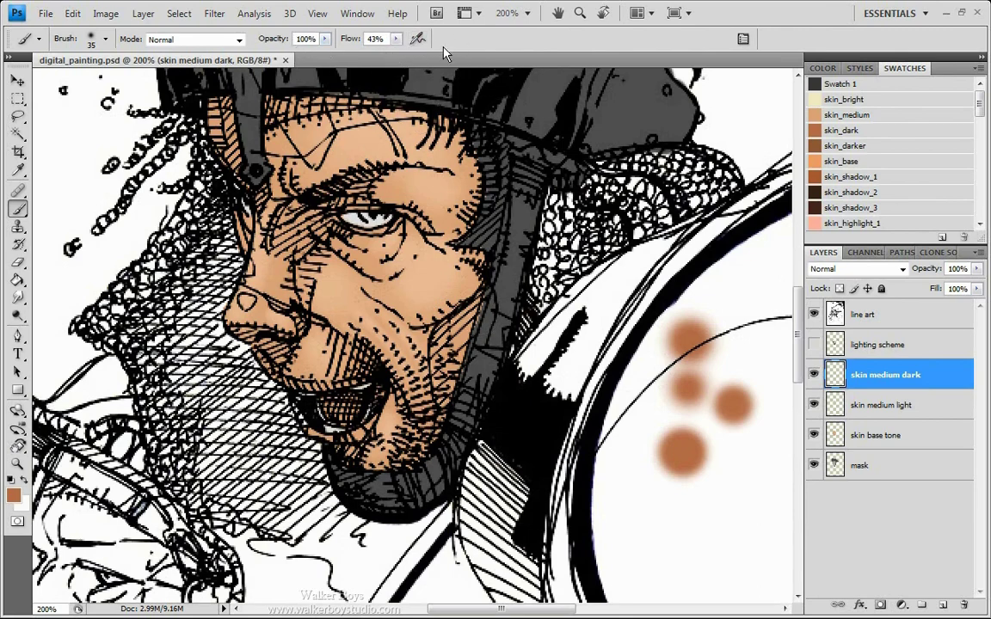
click(746, 334)
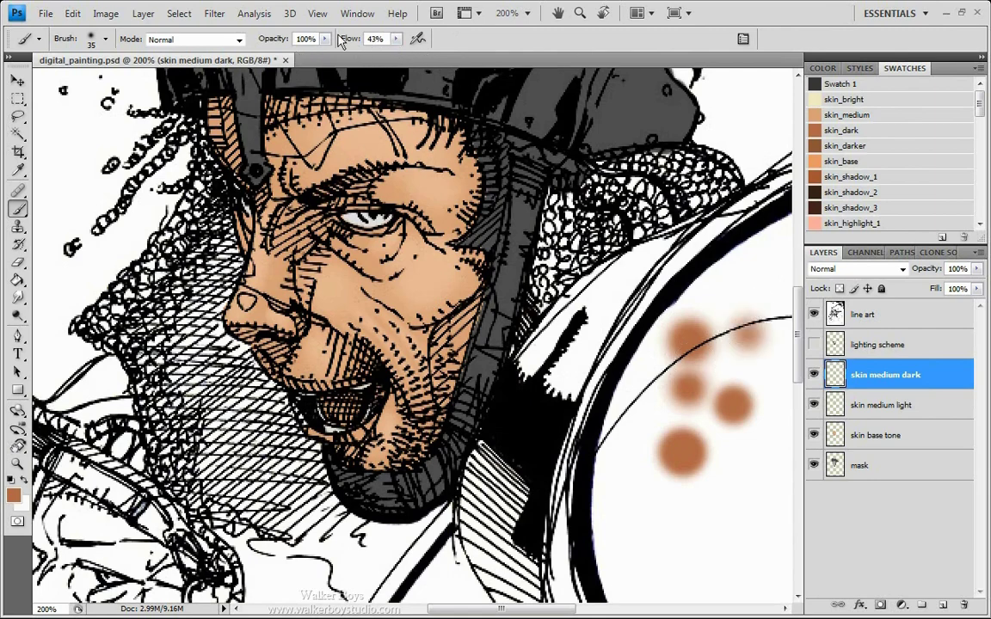
drag(351, 40, 501, 62)
Marquee-select the test dabs on the shield, delete them, and clear the selection.
key(m)
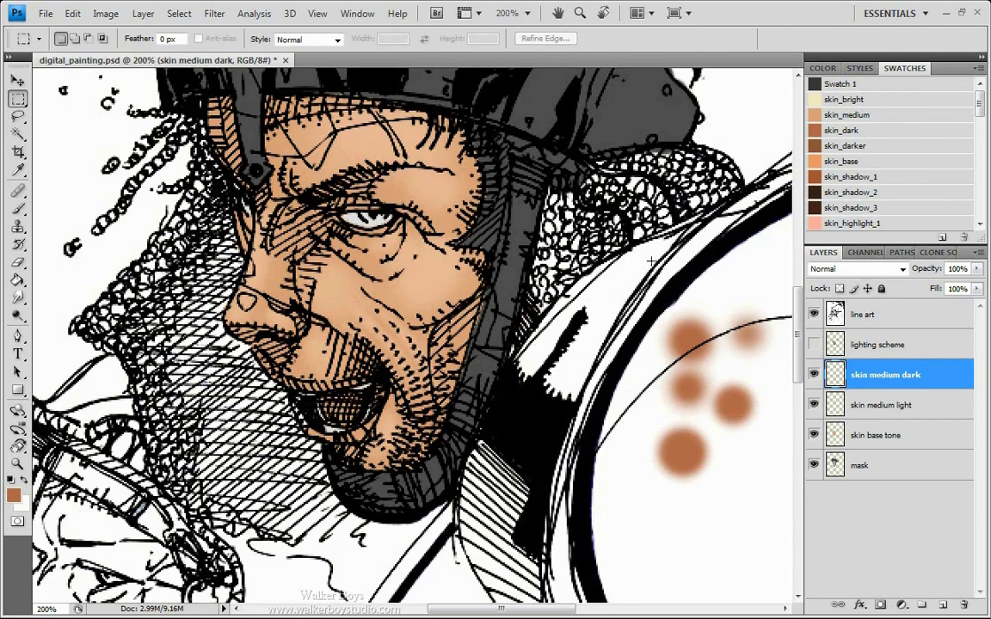
drag(651, 260, 790, 516)
key(Delete)
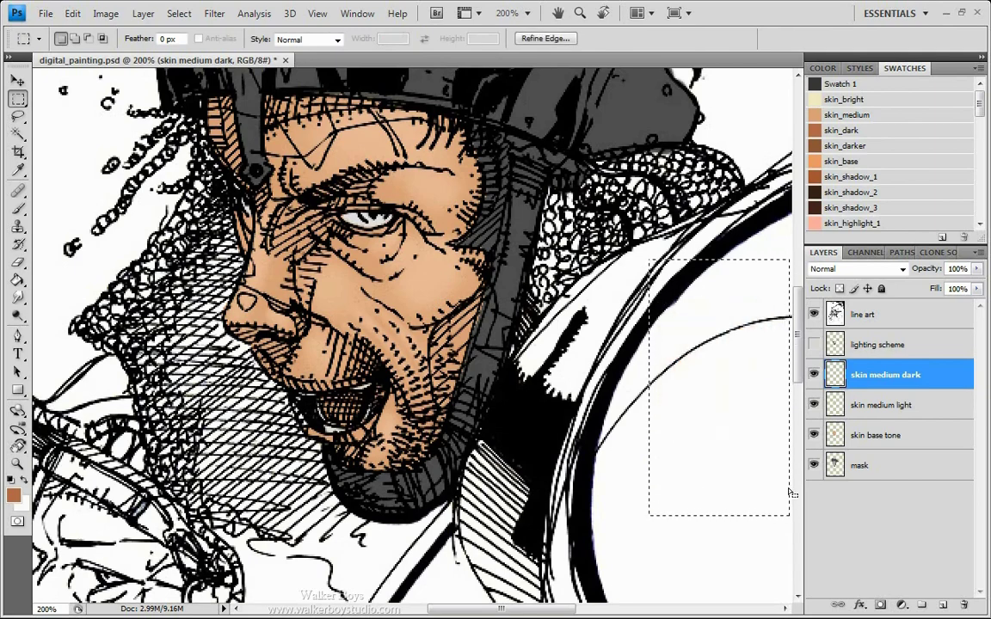
key(ctrl+d)
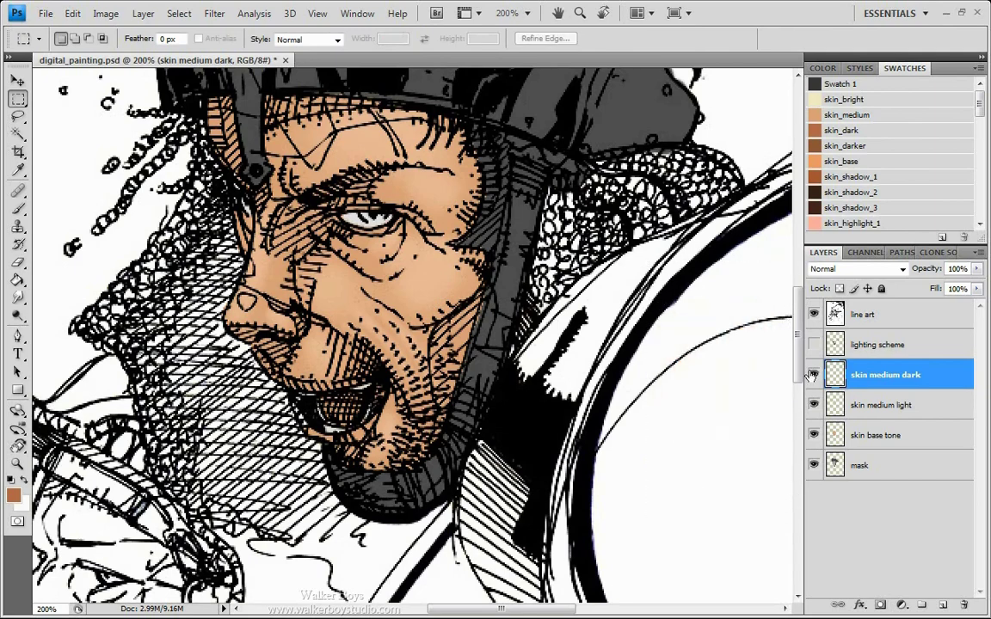
Select the face area on the mask layer with the Magic Wand, and make the skin medium dark layer active.
click(865, 462)
key(w)
click(312, 241)
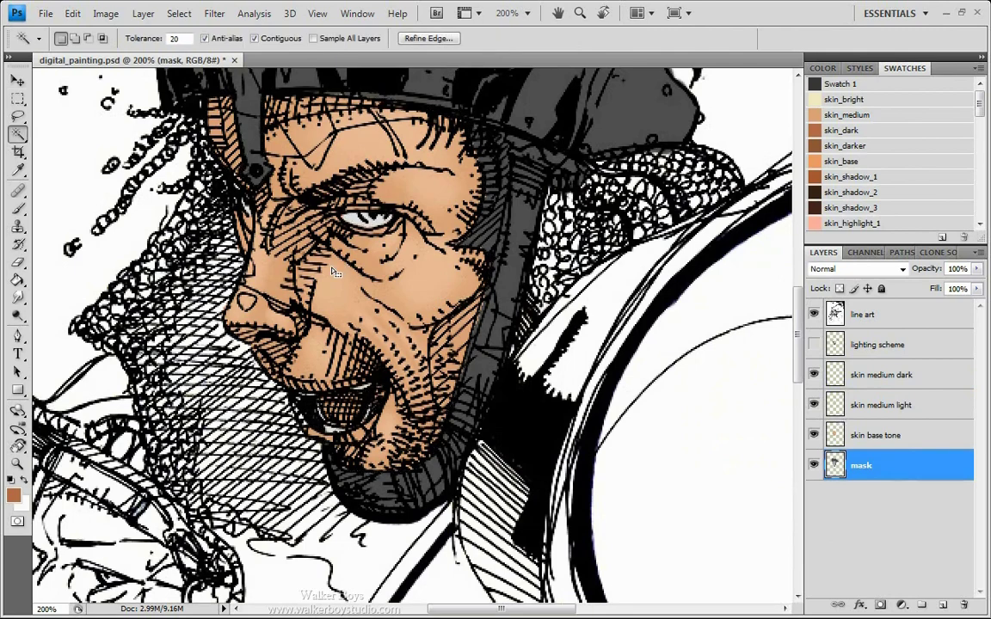
click(867, 376)
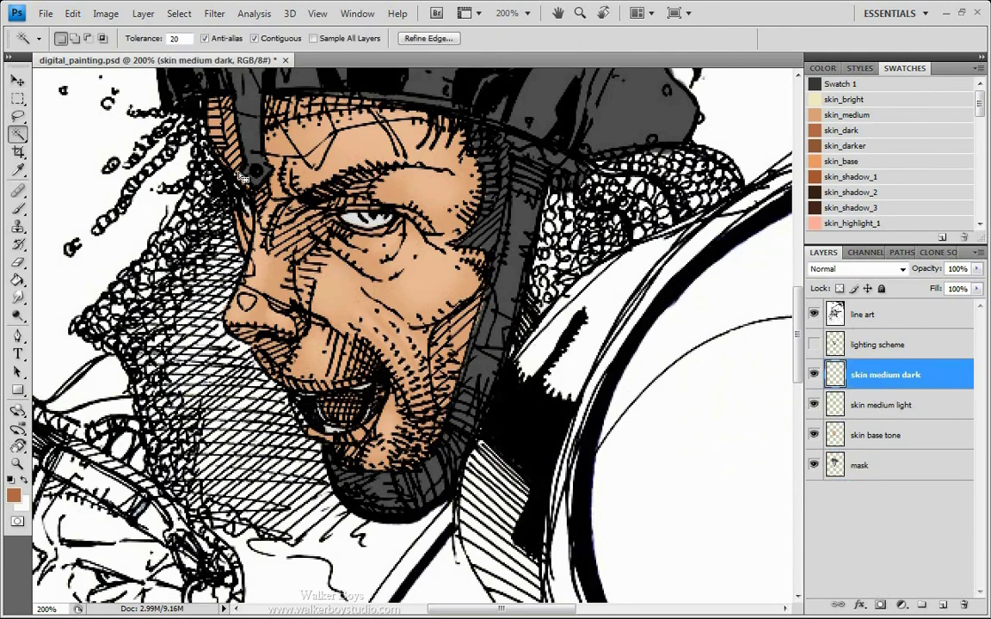
Shade the lower edge of the cheekbone on the skin medium dark layer with a soft 35 px brush at 10% opacity.
key(b)
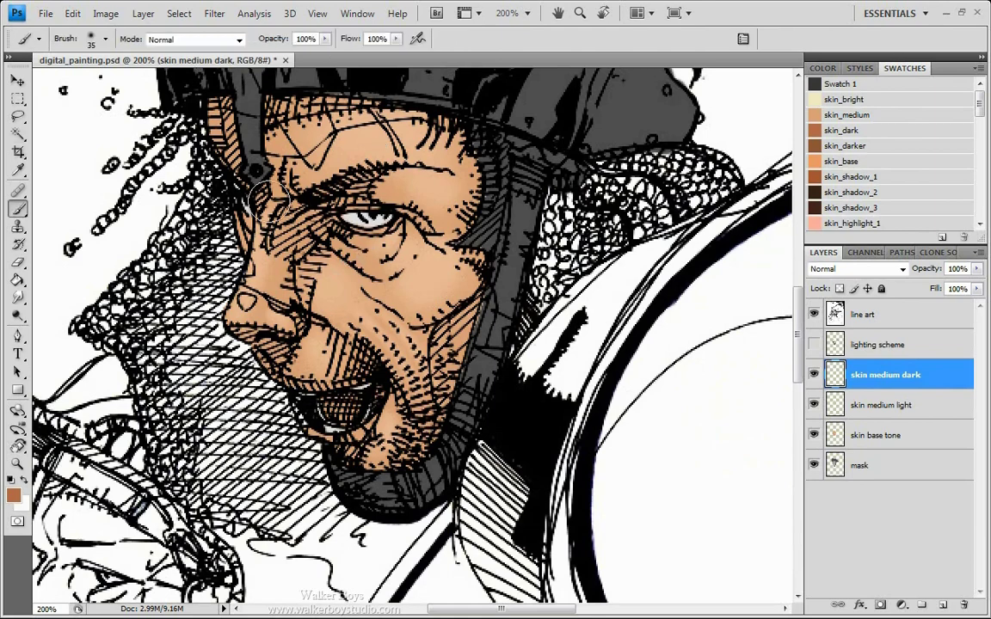
mouse_move(280, 43)
mouse_down()
mouse_move(265, 38)
mouse_move(301, 38)
mouse_move(213, 39)
mouse_move(273, 41)
mouse_up()
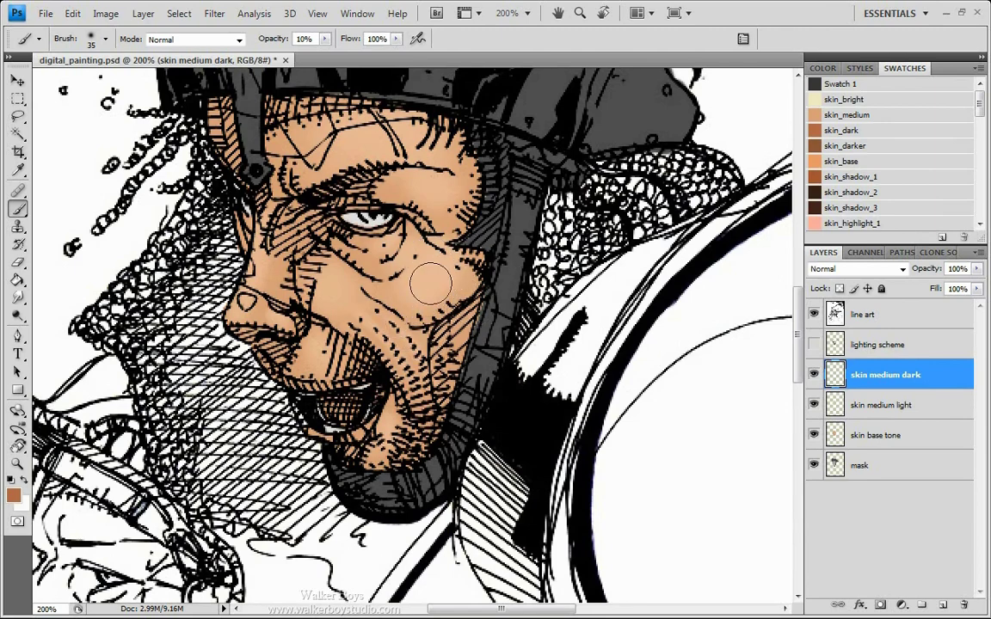
key(ctrl+plus)
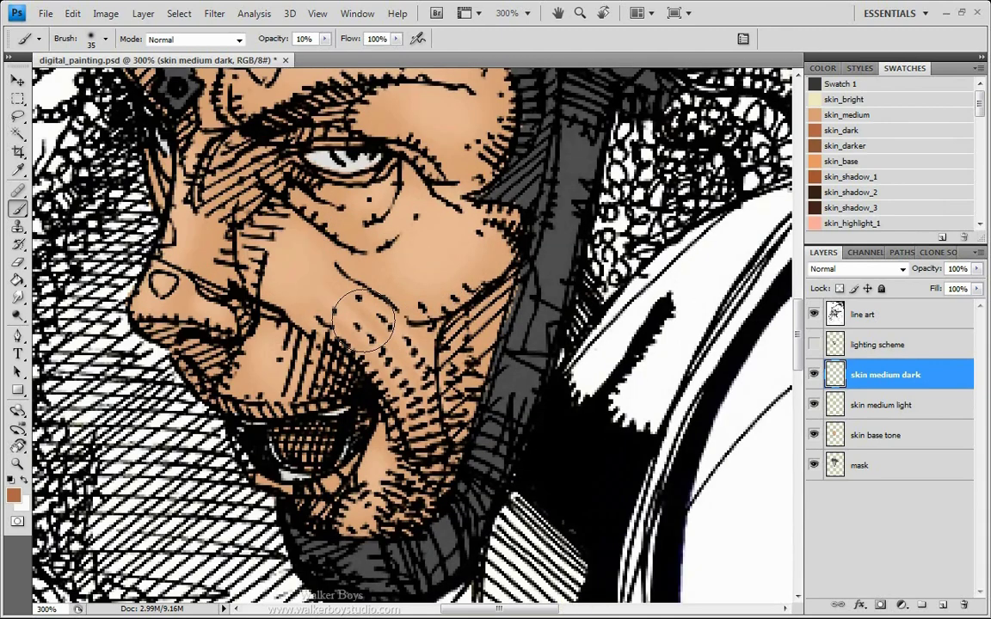
mouse_move(446, 299)
mouse_down()
mouse_move(435, 361)
mouse_move(452, 314)
mouse_up()
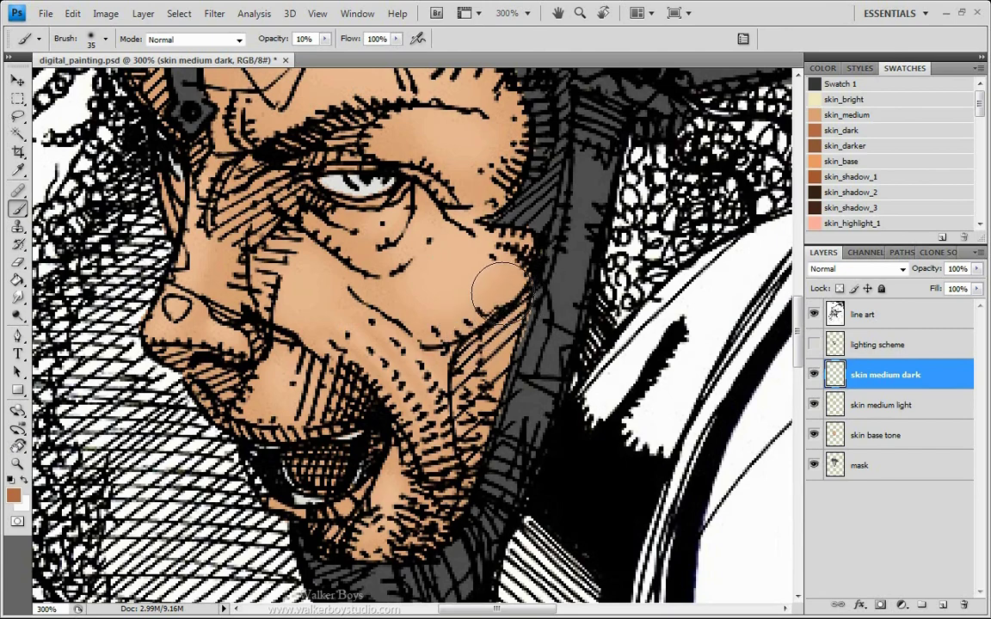
Try to shade the hatched cheek area beneath the cheekbone with a soft 20 px brush at 10% opacity.
mouse_move(466, 284)
mouse_down()
mouse_move(452, 337)
mouse_move(426, 246)
mouse_move(438, 297)
mouse_move(459, 292)
mouse_move(427, 277)
mouse_move(436, 280)
mouse_move(441, 256)
mouse_move(430, 278)
mouse_move(430, 266)
mouse_move(505, 290)
mouse_move(483, 342)
mouse_move(533, 281)
mouse_move(471, 344)
mouse_move(526, 291)
mouse_move(469, 354)
mouse_move(529, 298)
mouse_move(478, 379)
mouse_move(467, 426)
mouse_move(506, 362)
mouse_move(467, 474)
mouse_move(468, 375)
mouse_move(463, 397)
mouse_move(476, 356)
mouse_move(398, 334)
mouse_move(399, 380)
mouse_up()
mouse_move(559, 269)
mouse_down()
mouse_move(410, 389)
mouse_move(507, 287)
mouse_up()
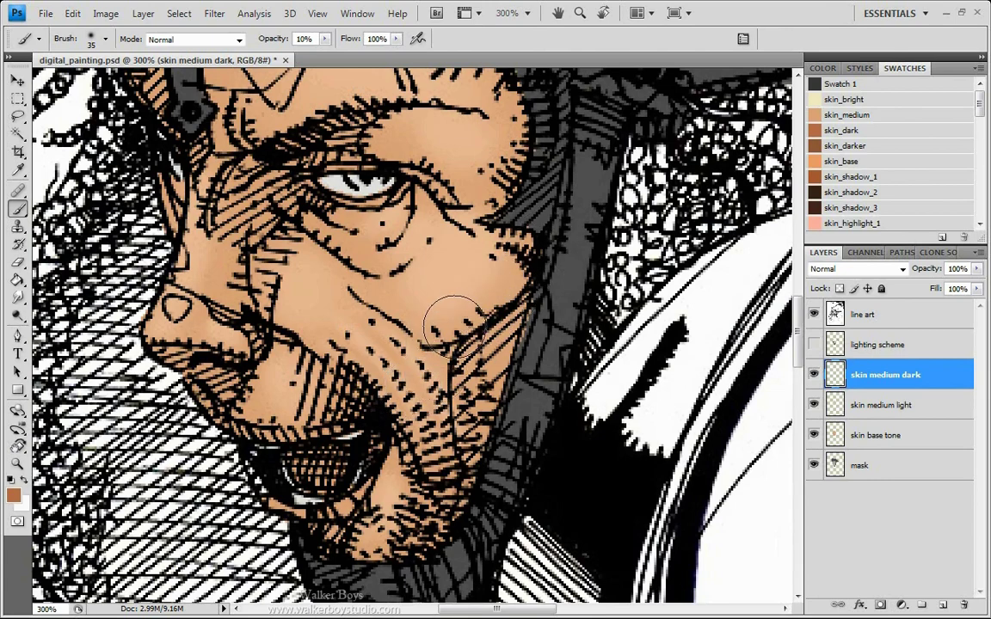
key(bracketright)
drag(456, 324, 542, 305)
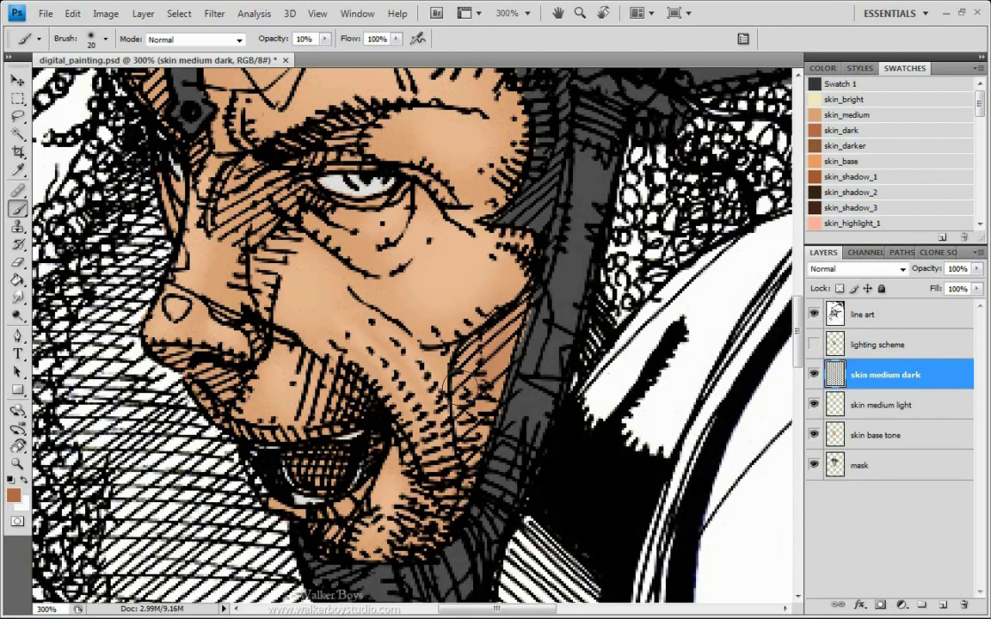
drag(484, 377, 467, 454)
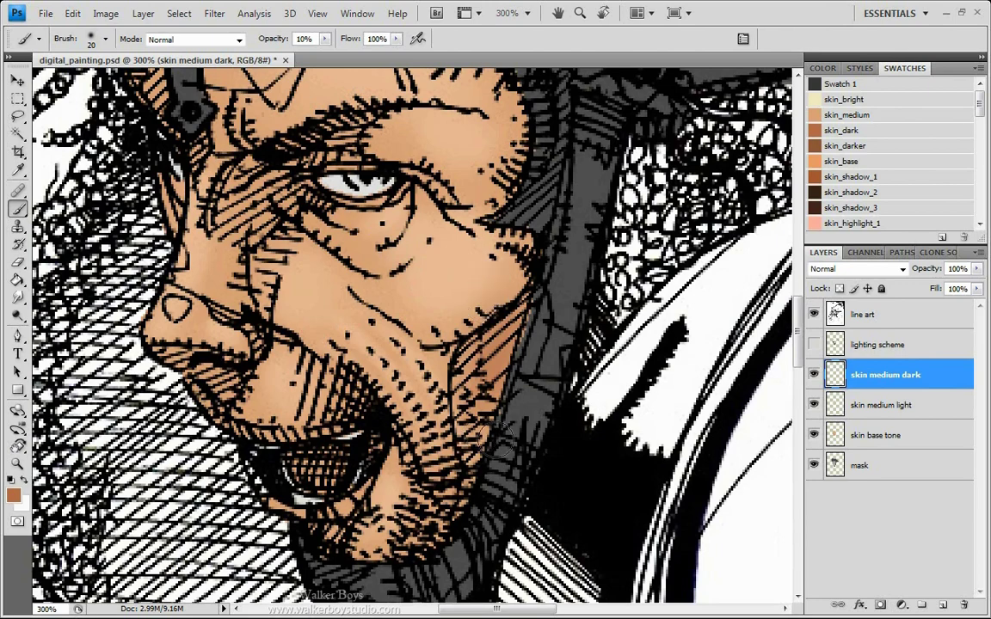
key(ctrl)
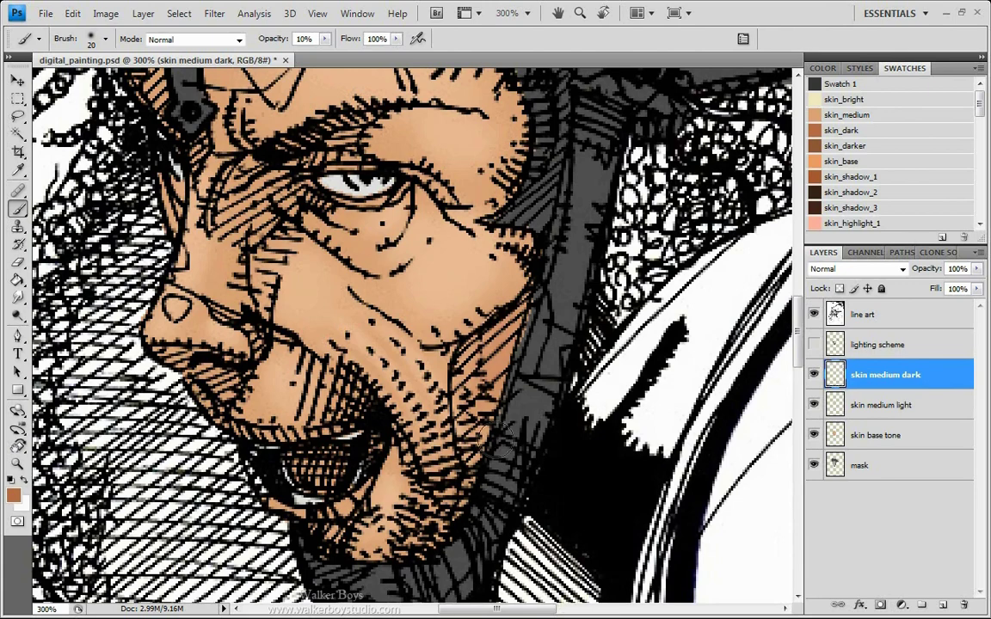
Shade the cheekbone's outer edge and the hatched hollow beneath it with a soft 60 px brush at 10% opacity.
key(])
key(])
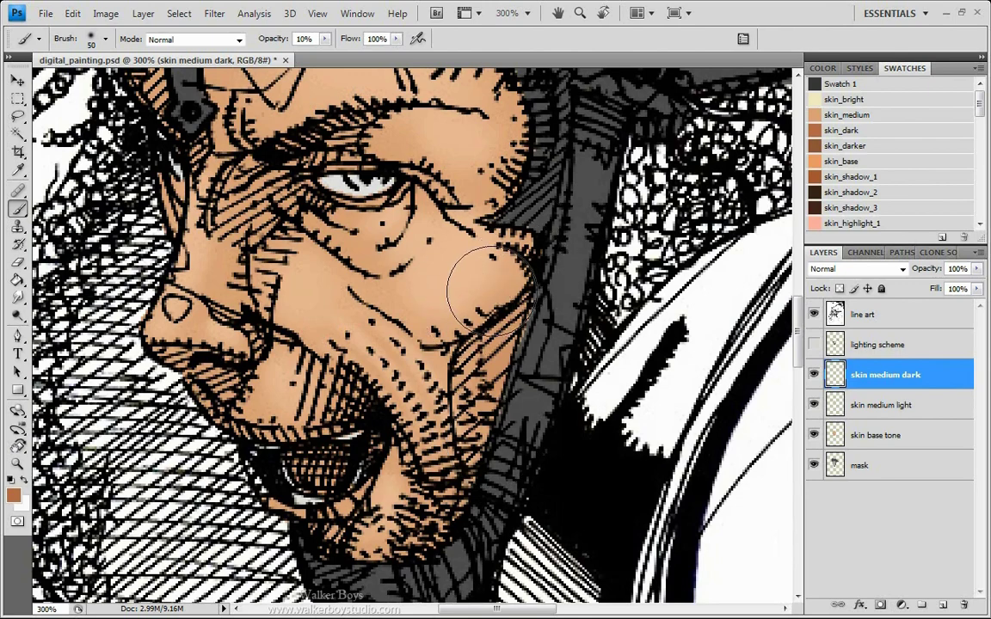
key(bracketright)
key(bracketright)
key(bracketleft)
key(bracketleft)
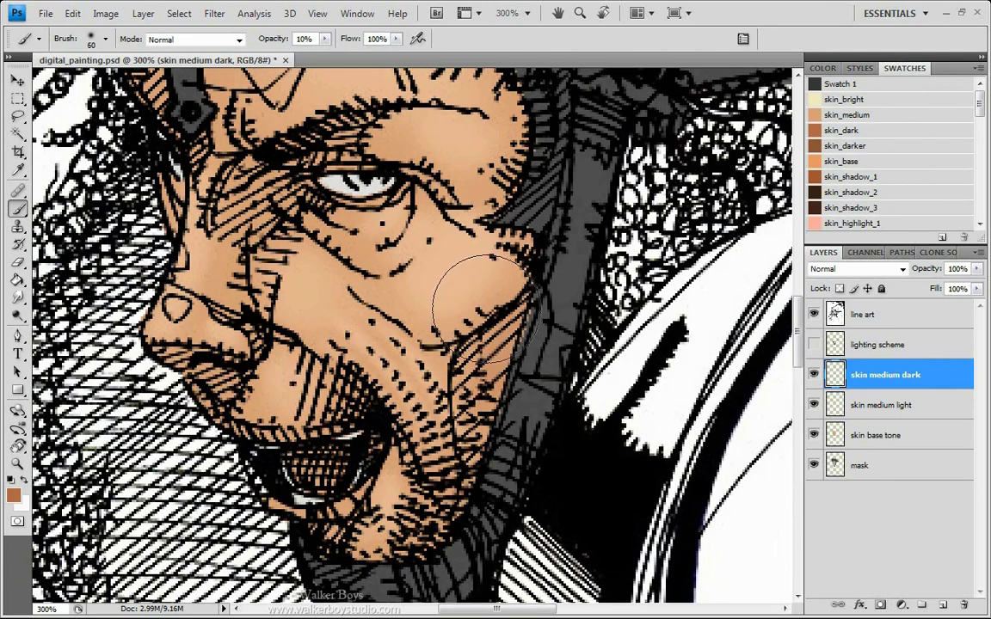
key(bracketright)
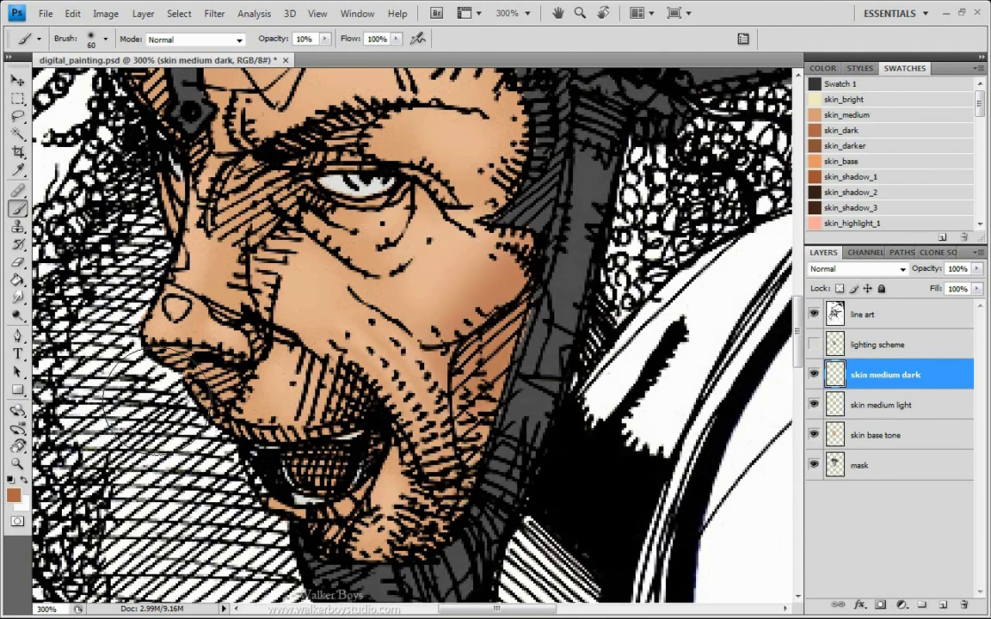
Lower the skin medium dark layer's opacity to compare the shading strength, and restore it to 100%.
mouse_move(283, 266)
mouse_down()
mouse_move(275, 433)
mouse_move(331, 328)
mouse_move(314, 254)
mouse_move(321, 300)
mouse_move(302, 277)
mouse_up()
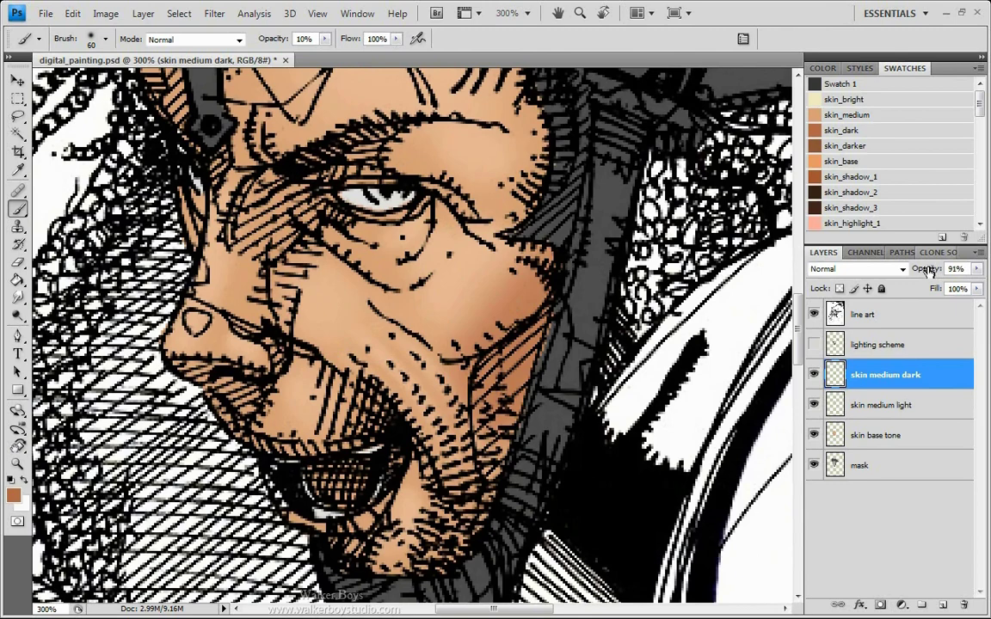
drag(911, 272, 907, 272)
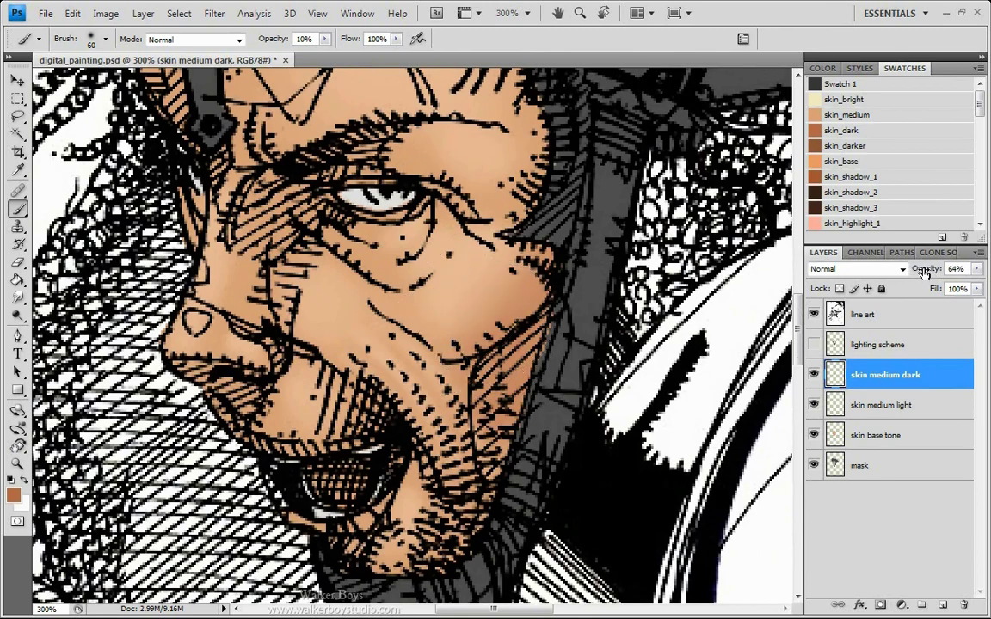
drag(950, 272, 929, 272)
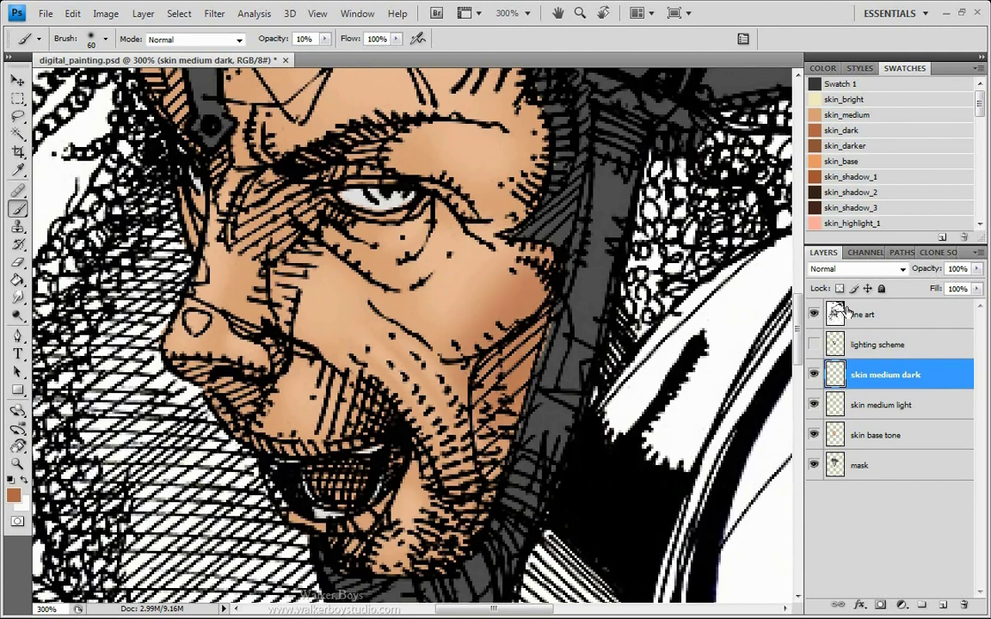
Shade the upper forehead along the helmet brim with a soft 45 px brush at 10% opacity.
mouse_move(314, 284)
mouse_down()
mouse_move(303, 322)
mouse_move(313, 375)
mouse_move(302, 380)
mouse_up()
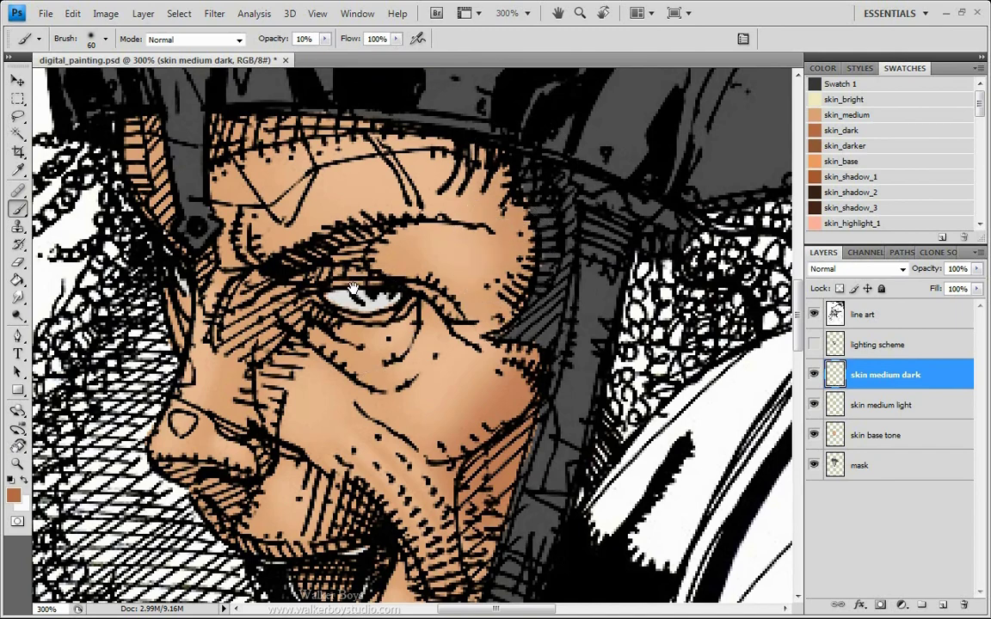
drag(353, 289, 342, 351)
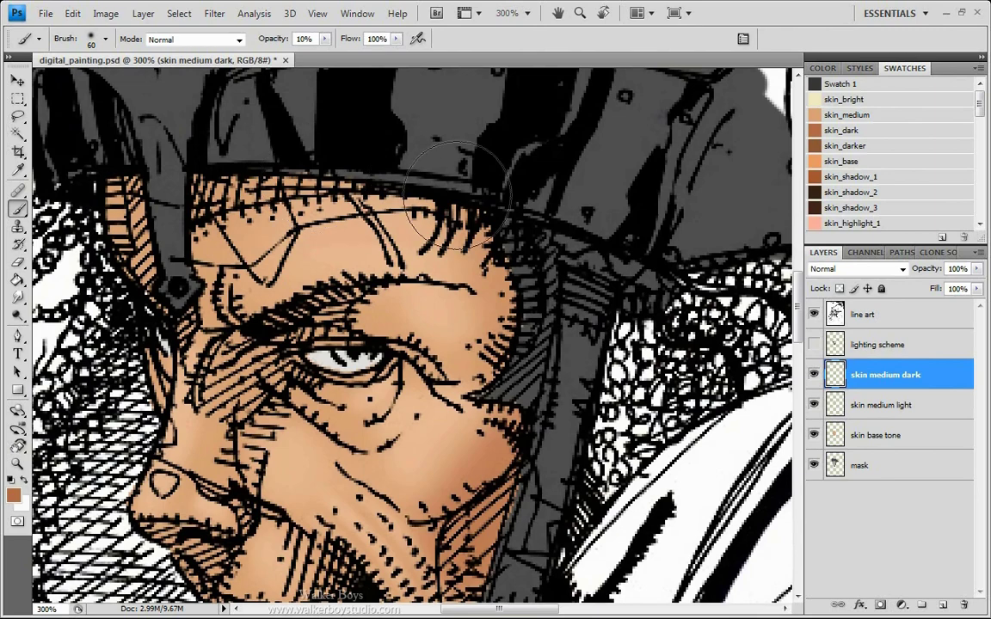
key(bracketleft)
key(bracketleft)
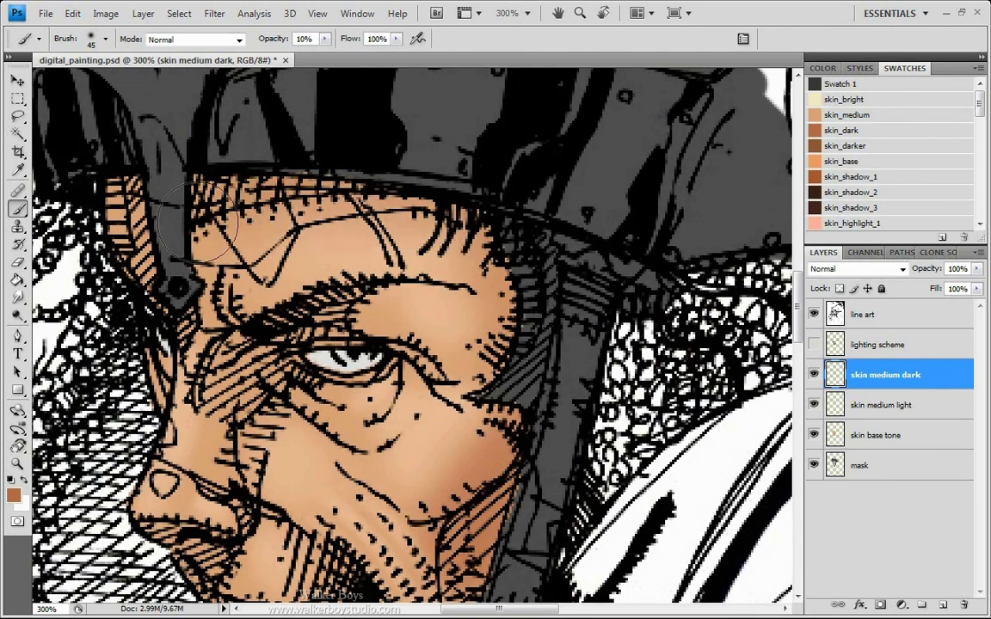
mouse_move(197, 222)
mouse_down()
mouse_move(334, 206)
mouse_move(436, 215)
mouse_move(191, 223)
mouse_move(405, 194)
mouse_move(307, 194)
mouse_move(495, 208)
mouse_move(273, 207)
mouse_move(220, 221)
mouse_move(300, 194)
mouse_move(218, 221)
mouse_move(263, 220)
mouse_move(320, 201)
mouse_move(226, 209)
mouse_up()
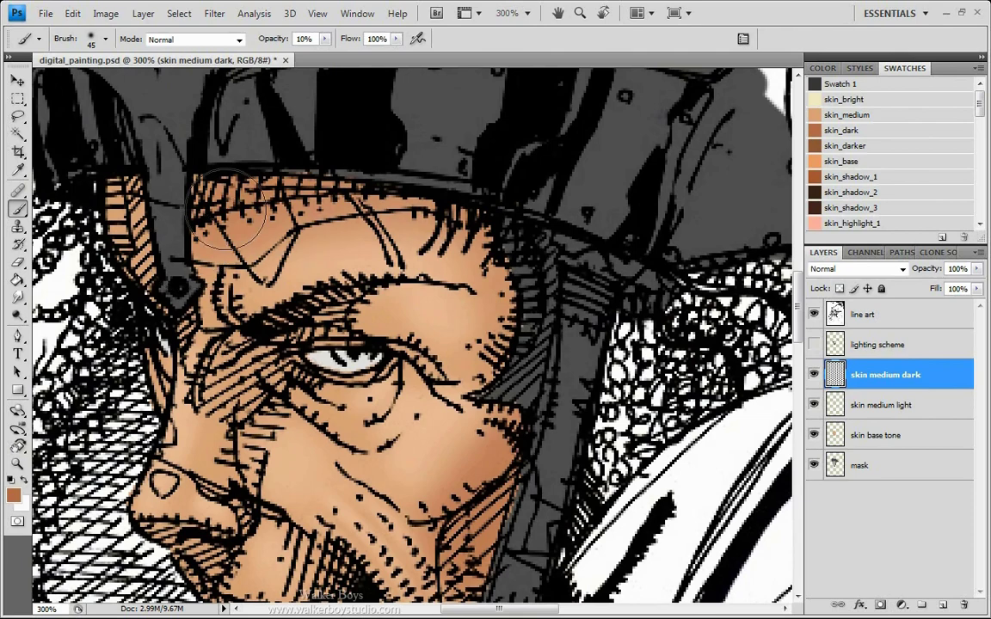
Shade the narrow forehead strip beyond the helmet's nose guard with a 50 px brush, and the far cheek sliver with 25 and 15 px brushes.
key(bracketright)
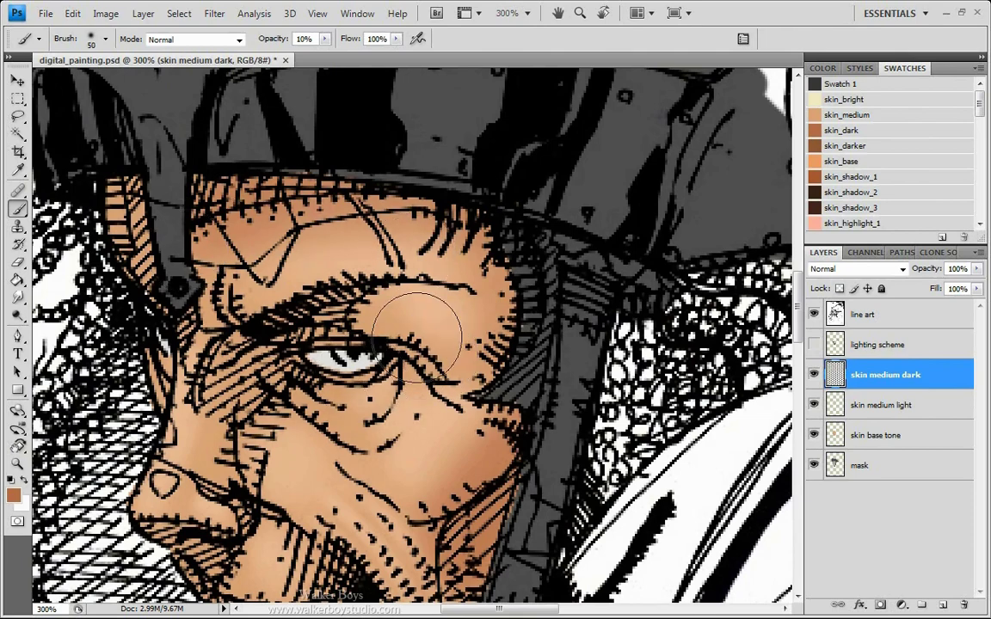
drag(215, 401, 375, 396)
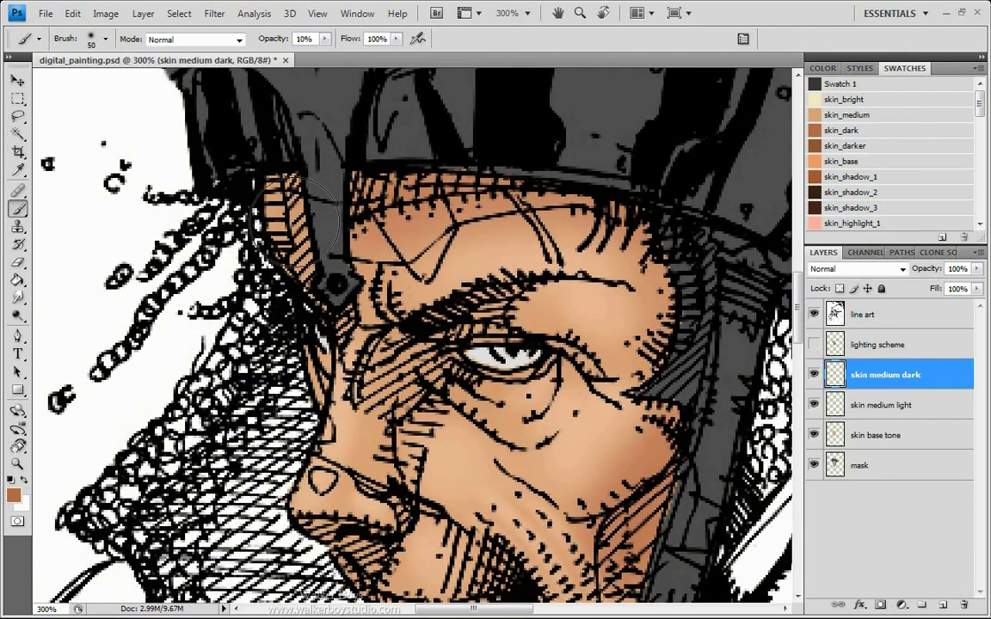
mouse_move(295, 222)
mouse_down()
mouse_move(307, 297)
mouse_move(286, 202)
mouse_move(311, 245)
mouse_move(314, 293)
mouse_move(307, 260)
mouse_up()
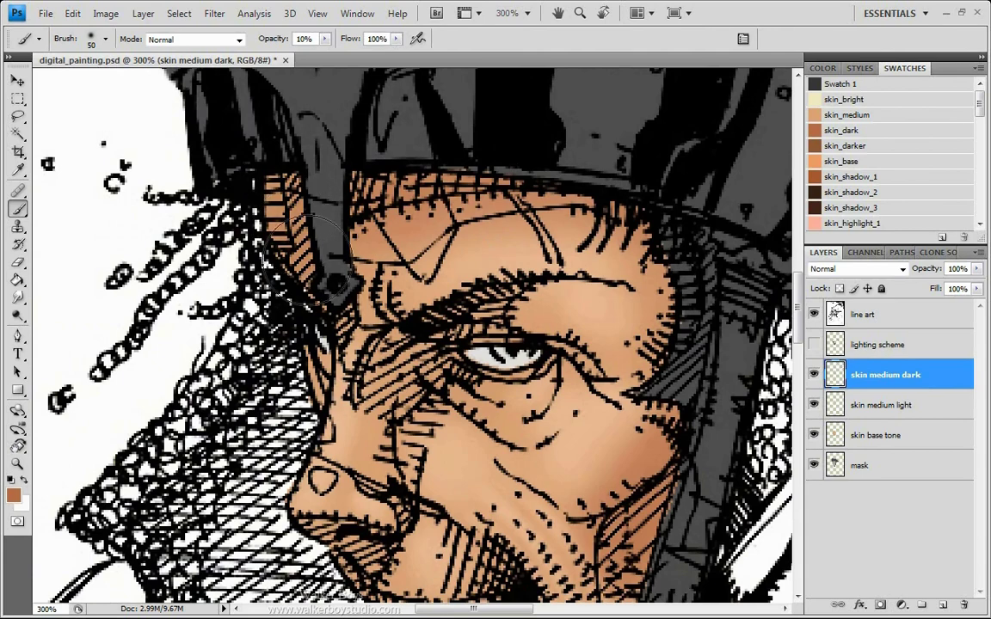
key(bracketleft)
key(bracketleft)
key(bracketleft)
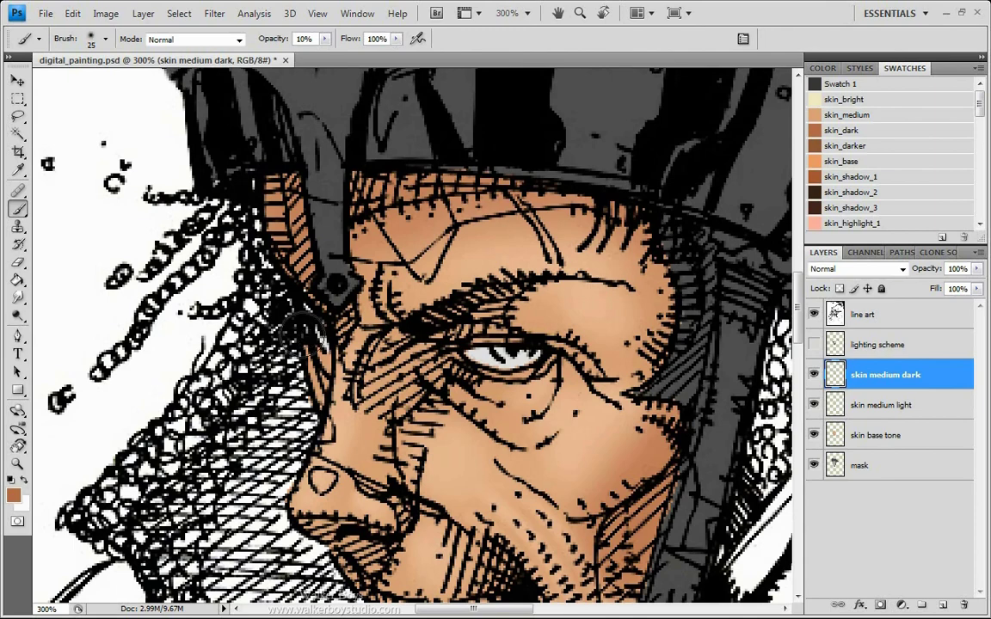
mouse_move(302, 334)
mouse_down()
mouse_move(284, 344)
mouse_move(282, 289)
mouse_move(273, 388)
mouse_up()
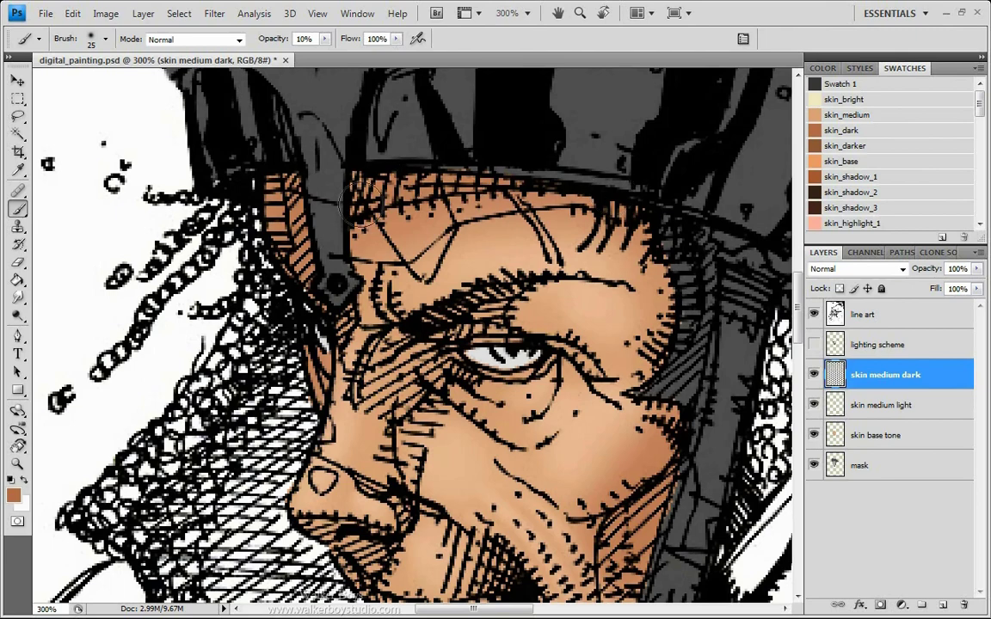
drag(331, 284, 284, 236)
drag(336, 337, 276, 368)
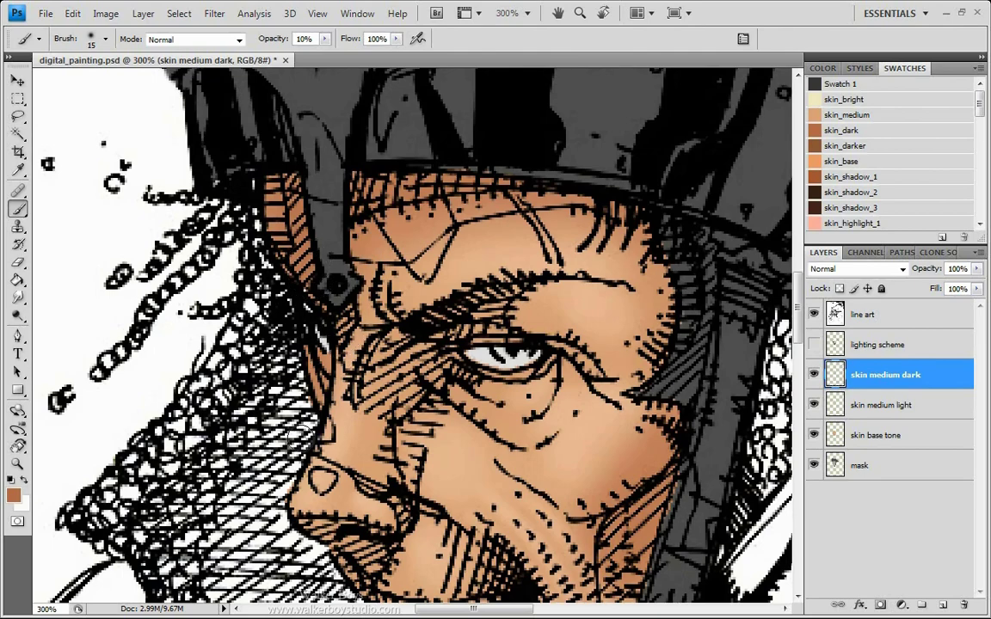
Shade the inner upper eyelid and under-eye area with a 35 px brush, and the hatched side of the nose bridge with a 40 px brush.
mouse_move(336, 444)
mouse_down()
mouse_move(357, 339)
mouse_move(295, 248)
mouse_move(265, 310)
mouse_move(271, 333)
mouse_move(541, 404)
mouse_move(644, 323)
mouse_move(352, 322)
mouse_move(400, 245)
mouse_move(459, 211)
mouse_move(408, 222)
mouse_move(477, 202)
mouse_move(442, 213)
mouse_move(479, 226)
mouse_move(444, 220)
mouse_move(442, 207)
mouse_move(392, 234)
mouse_up()
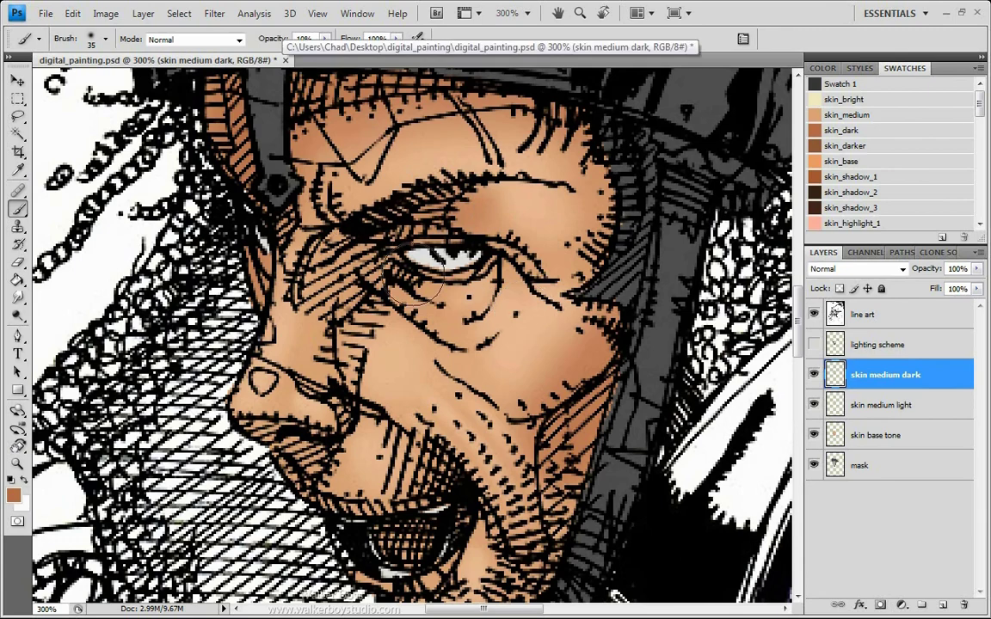
mouse_move(410, 281)
mouse_down()
mouse_move(425, 305)
mouse_move(347, 245)
mouse_move(453, 320)
mouse_move(391, 288)
mouse_move(451, 287)
mouse_up()
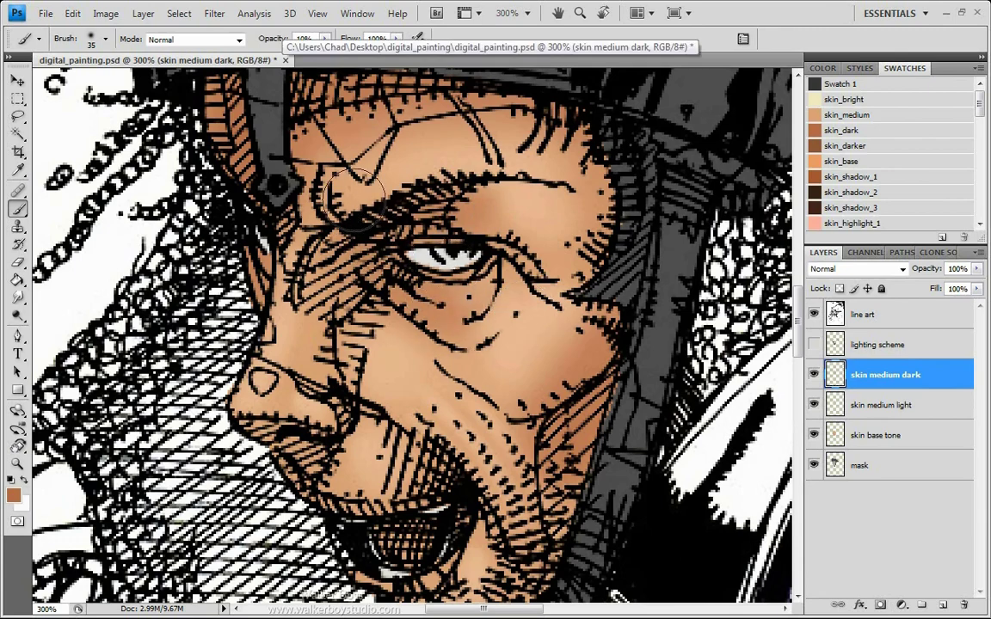
key(bracketright)
key(bracketleft)
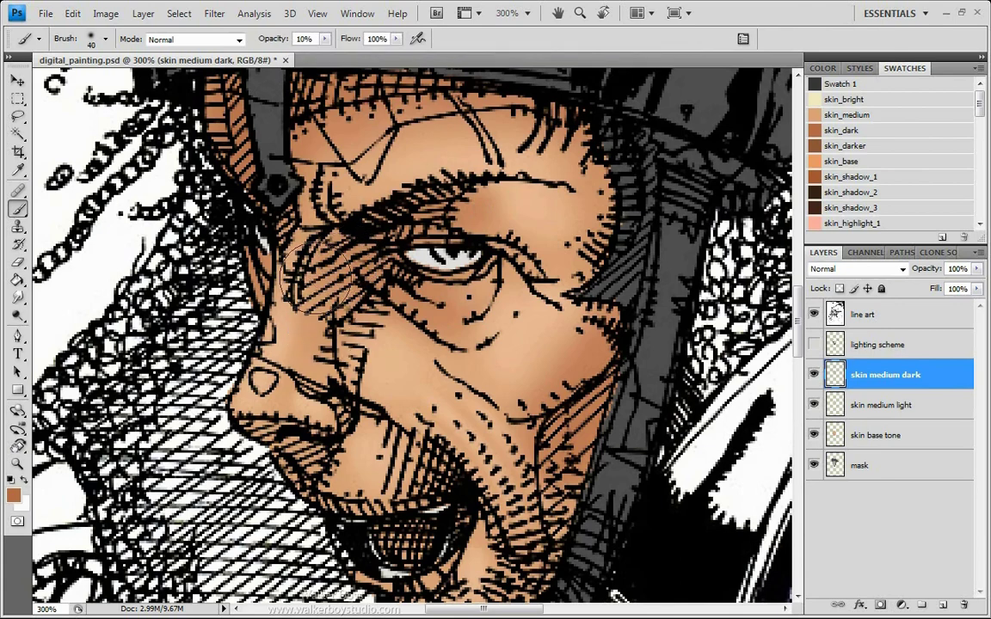
mouse_move(331, 256)
mouse_down()
mouse_move(324, 275)
mouse_move(339, 411)
mouse_move(327, 284)
mouse_move(301, 344)
mouse_move(341, 234)
mouse_move(311, 237)
mouse_move(324, 233)
mouse_up()
key(bracketleft)
key(bracketleft)
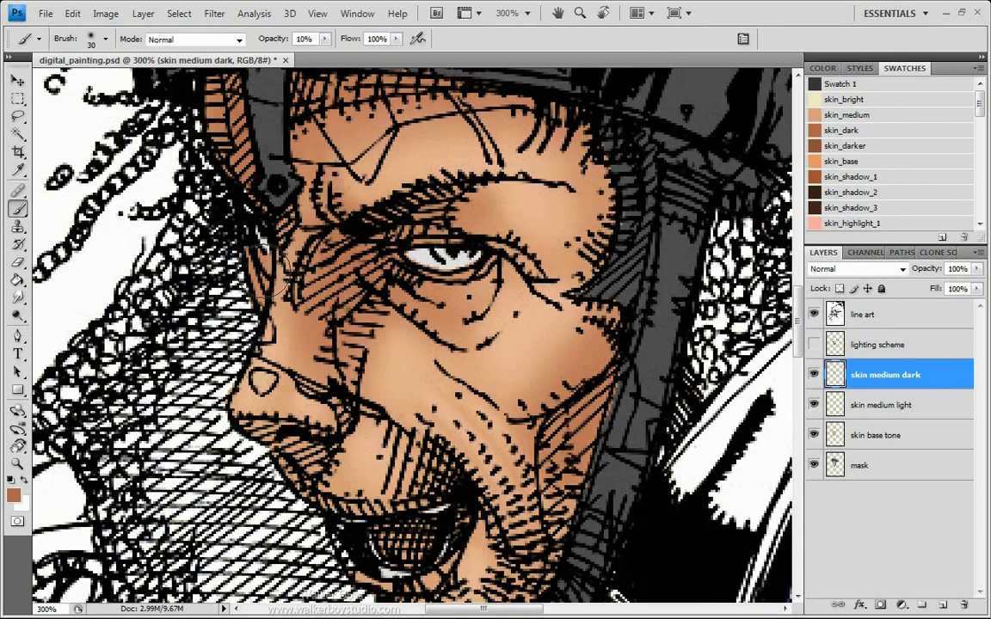
Shade the nose tip and the underside around the nostril, reducing the soft brush from 30 to 15 px.
mouse_move(284, 411)
mouse_down()
mouse_move(221, 354)
mouse_move(292, 442)
mouse_move(211, 378)
mouse_move(271, 422)
mouse_up()
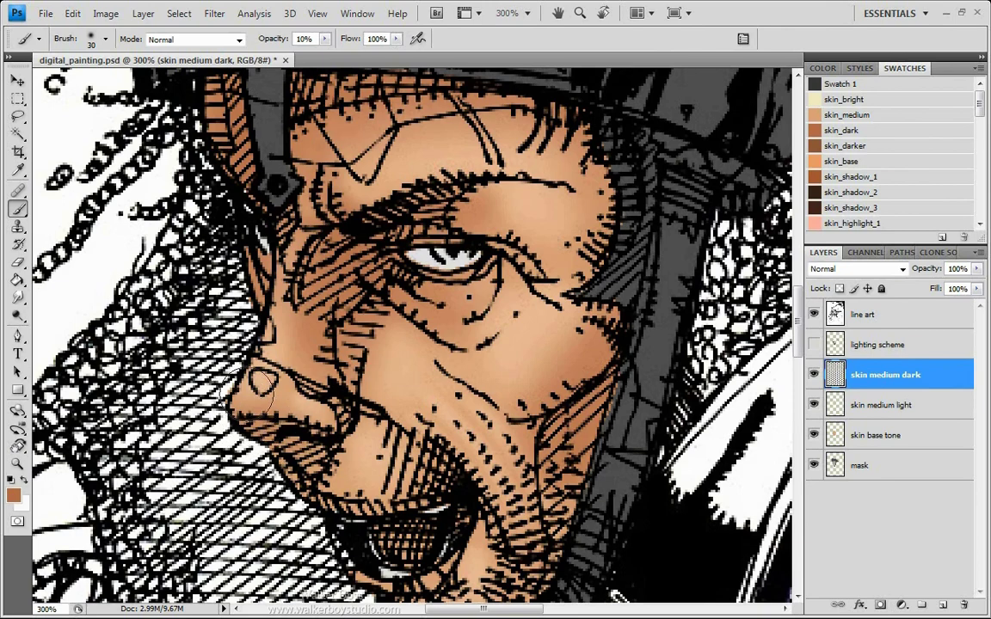
key(bracketleft)
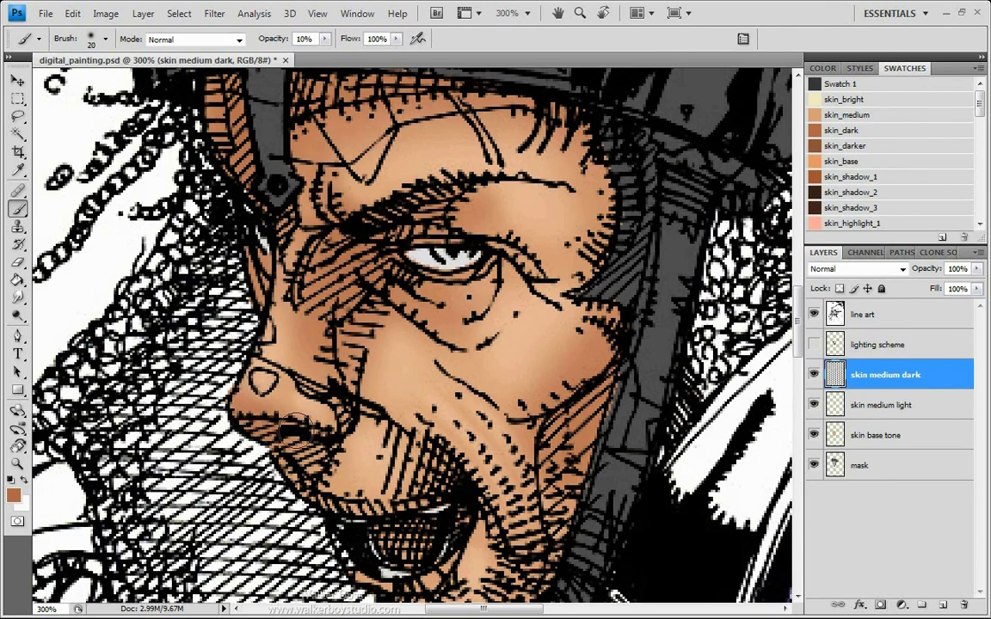
mouse_move(335, 437)
mouse_down()
mouse_move(297, 379)
mouse_move(338, 409)
mouse_move(403, 421)
mouse_move(413, 439)
mouse_up()
drag(294, 335, 406, 474)
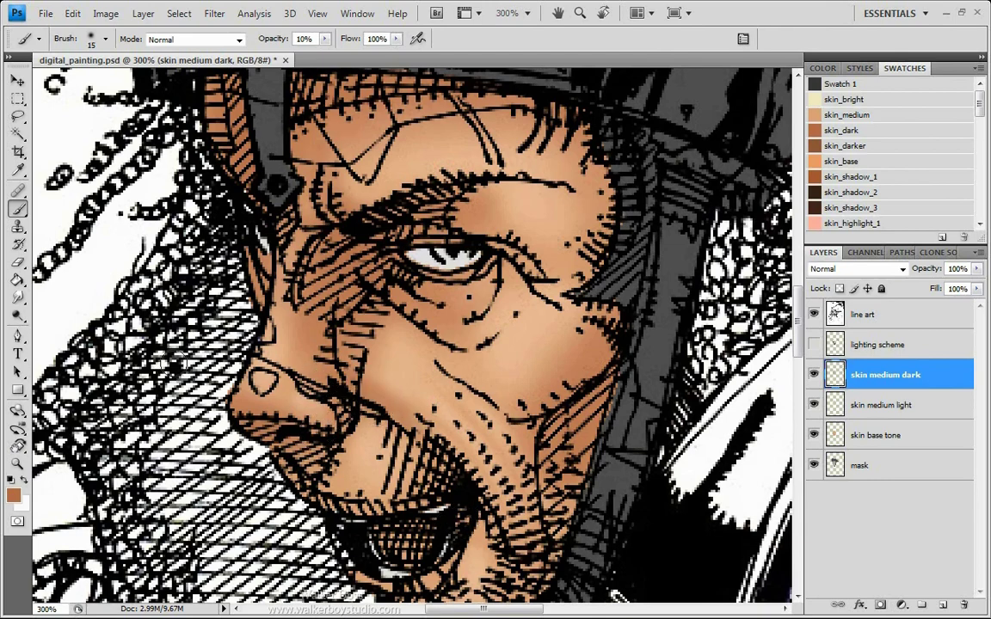
Shade the area above the upper lip and the hatched side of the jaw with a soft 30 px brush at 10% opacity.
scroll(249, 452, down, 3)
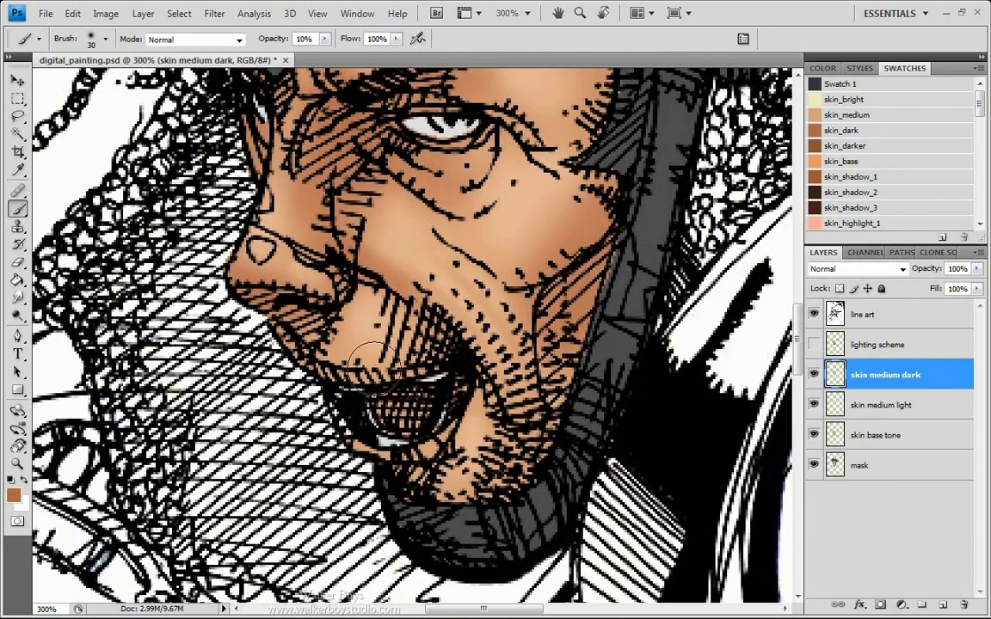
mouse_move(328, 365)
mouse_down()
mouse_move(394, 374)
mouse_move(394, 309)
mouse_move(418, 310)
mouse_move(445, 353)
mouse_move(381, 349)
mouse_move(376, 359)
mouse_move(373, 327)
mouse_move(396, 318)
mouse_move(402, 348)
mouse_move(411, 309)
mouse_move(377, 292)
mouse_move(394, 408)
mouse_move(368, 368)
mouse_move(358, 373)
mouse_move(416, 305)
mouse_move(402, 327)
mouse_move(381, 305)
mouse_move(382, 338)
mouse_move(360, 370)
mouse_move(362, 361)
mouse_move(321, 368)
mouse_move(362, 416)
mouse_move(358, 426)
mouse_move(418, 458)
mouse_move(376, 448)
mouse_move(470, 396)
mouse_move(454, 422)
mouse_move(467, 400)
mouse_move(424, 396)
mouse_move(481, 315)
mouse_move(482, 479)
mouse_move(505, 495)
mouse_move(493, 456)
mouse_move(489, 464)
mouse_move(476, 400)
mouse_move(506, 490)
mouse_move(451, 301)
mouse_up()
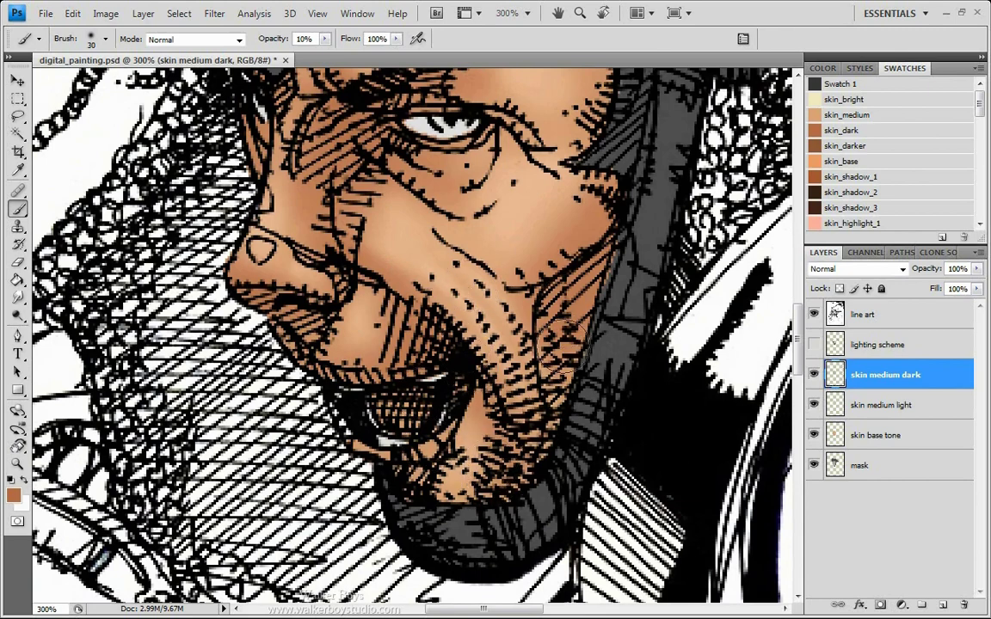
drag(561, 345, 555, 368)
mouse_move(538, 443)
mouse_down()
mouse_move(534, 490)
mouse_move(564, 326)
mouse_move(573, 395)
mouse_move(496, 495)
mouse_move(499, 417)
mouse_up()
drag(569, 389, 552, 433)
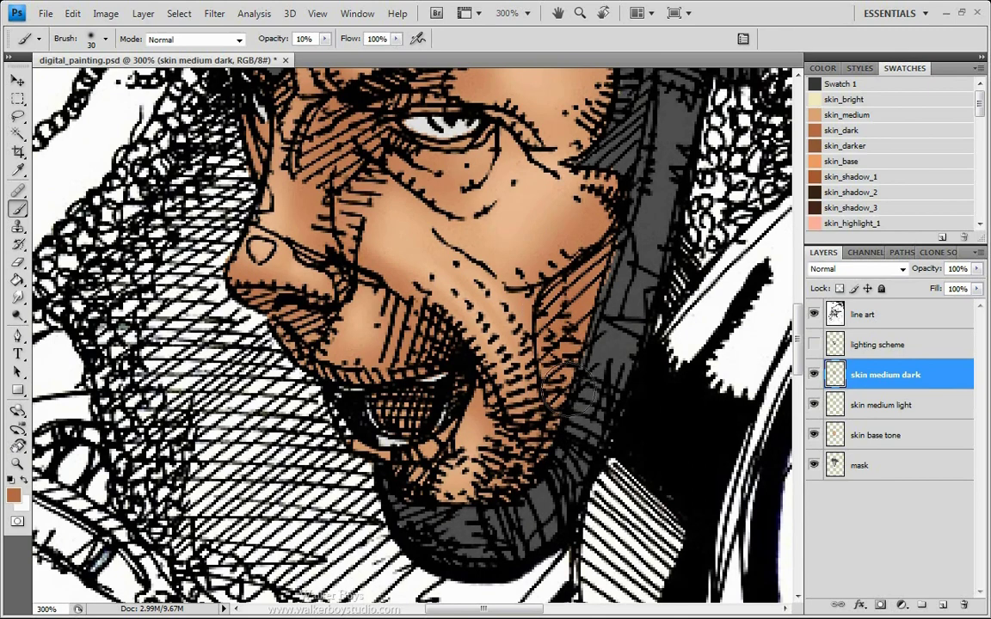
Shade the lower jaw, the chin and the skin beside the mouth corner with the soft 30 px brush.
mouse_move(564, 379)
mouse_down()
mouse_move(427, 513)
mouse_move(447, 495)
mouse_move(400, 483)
mouse_move(417, 469)
mouse_move(404, 477)
mouse_move(447, 474)
mouse_move(461, 431)
mouse_move(441, 471)
mouse_move(443, 511)
mouse_move(293, 391)
mouse_move(443, 483)
mouse_move(456, 444)
mouse_move(464, 462)
mouse_move(456, 444)
mouse_move(480, 388)
mouse_move(446, 487)
mouse_up()
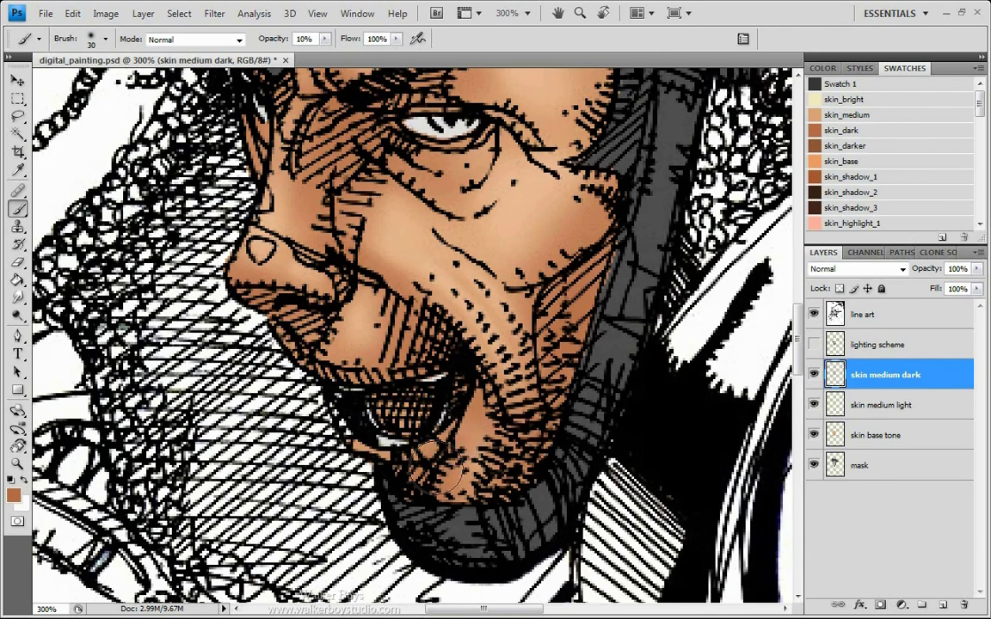
drag(457, 405, 427, 498)
mouse_move(445, 441)
mouse_down()
mouse_move(449, 387)
mouse_move(456, 417)
mouse_up()
Refine the medium dark shading around the nostril, under the eye and along the cheek creases with a soft 10 to 15 px brush.
mouse_move(550, 253)
mouse_down()
mouse_move(516, 276)
mouse_move(384, 315)
mouse_move(520, 443)
mouse_move(542, 438)
mouse_up()
mouse_move(348, 221)
mouse_down()
mouse_move(306, 225)
mouse_move(232, 271)
mouse_move(344, 239)
mouse_move(323, 248)
mouse_move(334, 256)
mouse_move(284, 254)
mouse_move(249, 275)
mouse_move(224, 275)
mouse_move(245, 266)
mouse_move(215, 349)
mouse_move(141, 267)
mouse_move(211, 266)
mouse_move(211, 275)
mouse_move(189, 226)
mouse_up()
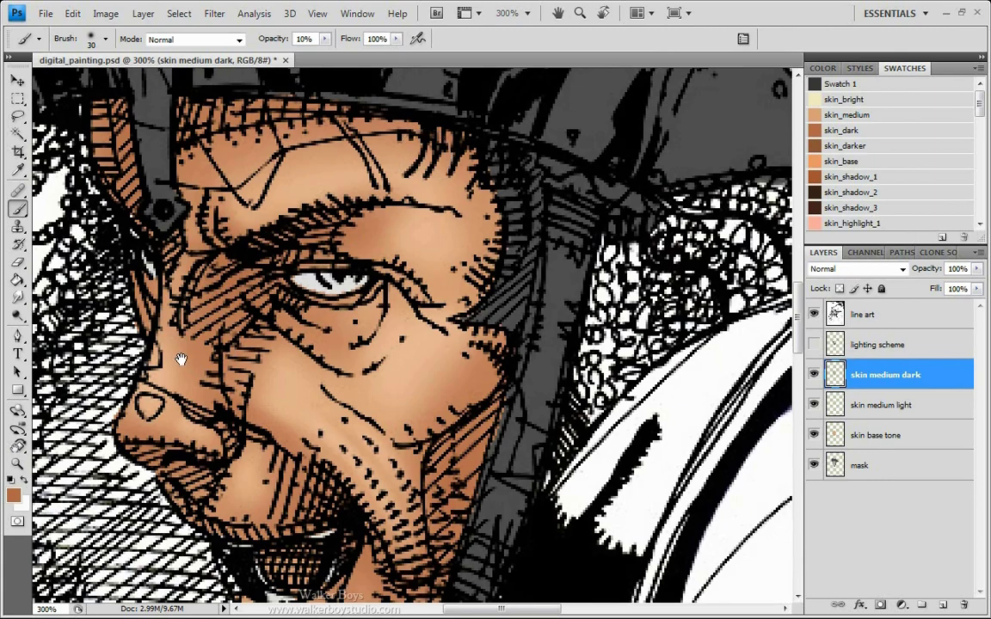
mouse_move(181, 360)
mouse_down()
mouse_move(290, 334)
mouse_move(326, 287)
mouse_up()
mouse_move(613, 338)
mouse_down()
mouse_move(632, 262)
mouse_move(635, 306)
mouse_move(649, 279)
mouse_move(565, 295)
mouse_move(570, 262)
mouse_move(577, 293)
mouse_up()
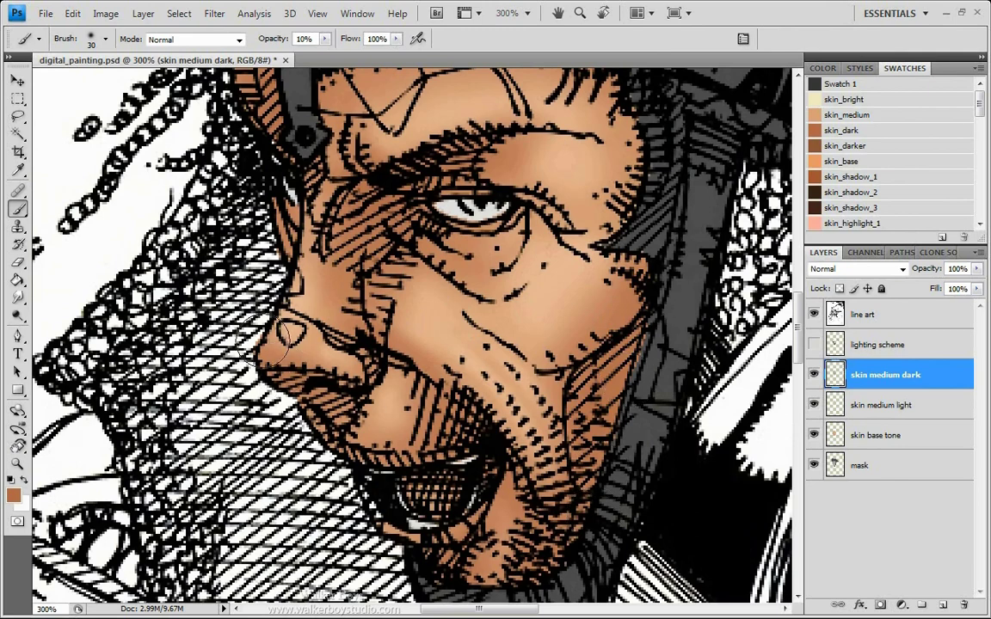
key([)
key([)
key([)
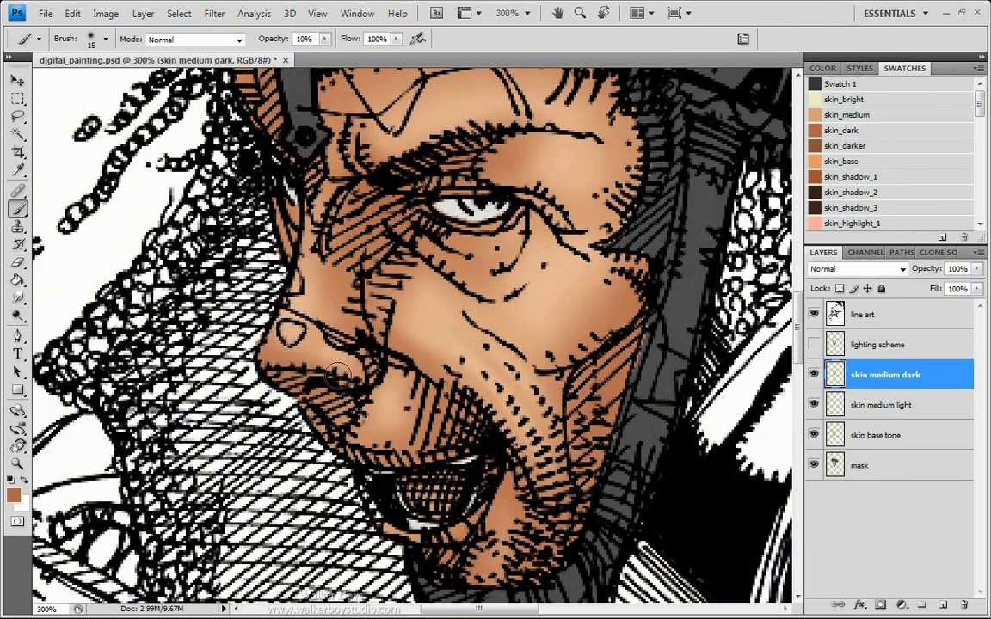
key(bracketleft)
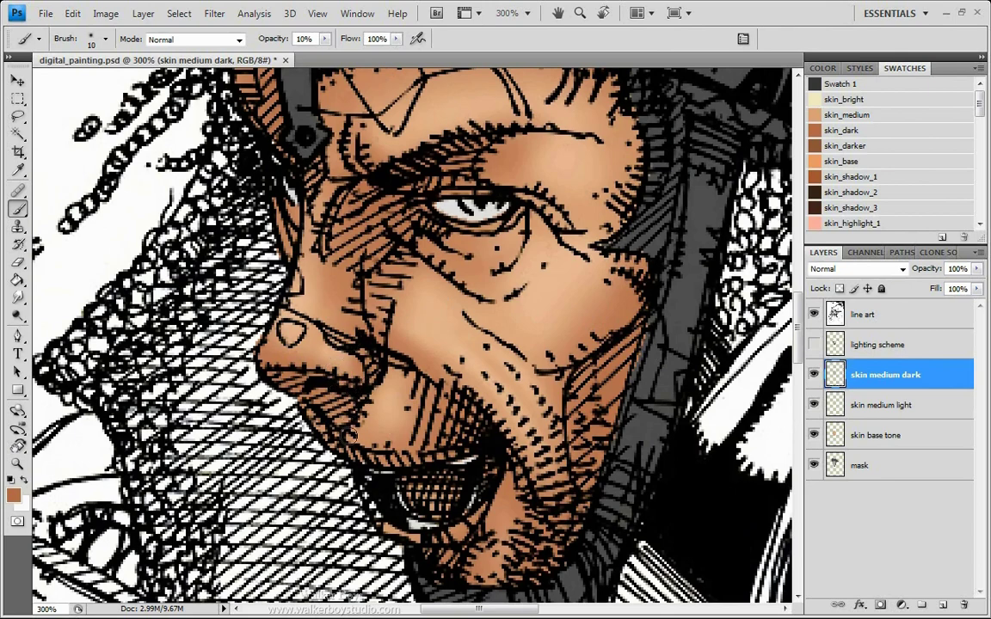
key(bracketright)
mouse_move(343, 287)
mouse_down()
mouse_move(241, 398)
mouse_move(404, 286)
mouse_move(378, 239)
mouse_up()
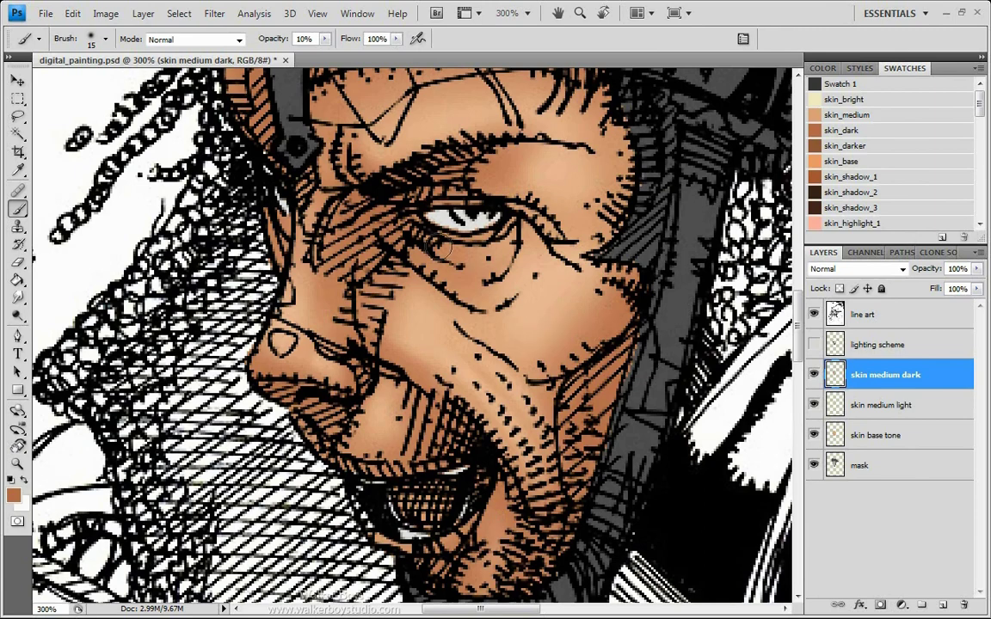
mouse_move(457, 235)
mouse_down()
mouse_move(434, 330)
mouse_move(465, 329)
mouse_move(439, 296)
mouse_up()
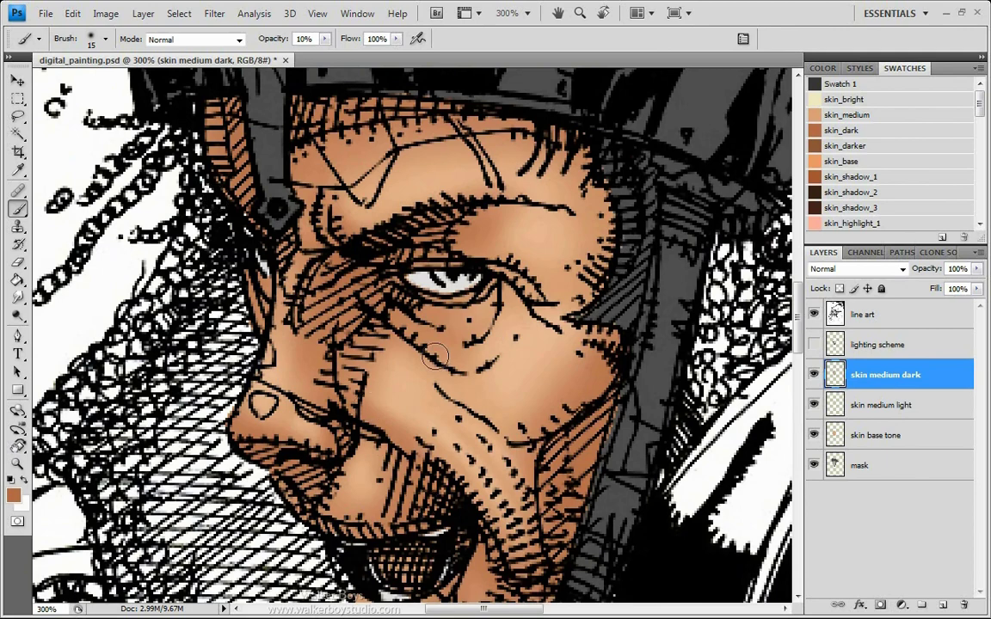
drag(450, 389, 410, 342)
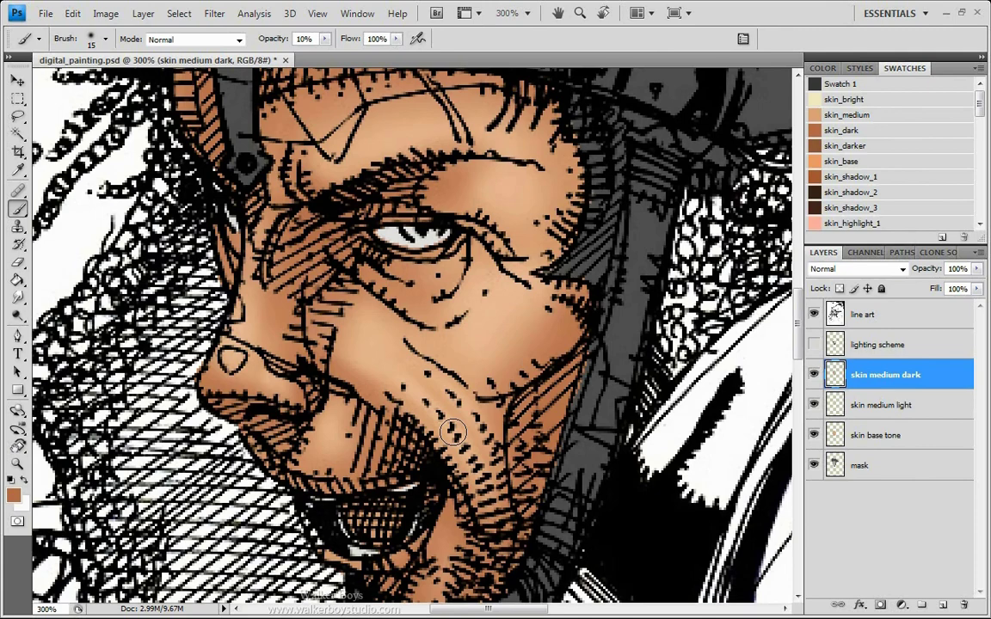
Create a new layer named "skin light" above skin medium dark and choose skin_bright as the painting colour.
key(ctrl+shift+n)
text(skin light)
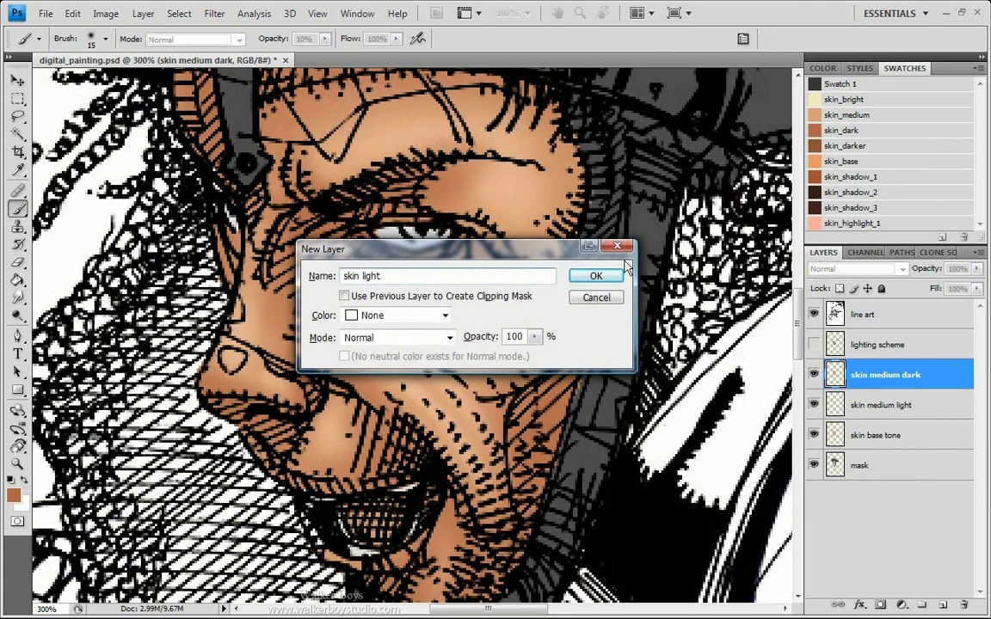
click(595, 275)
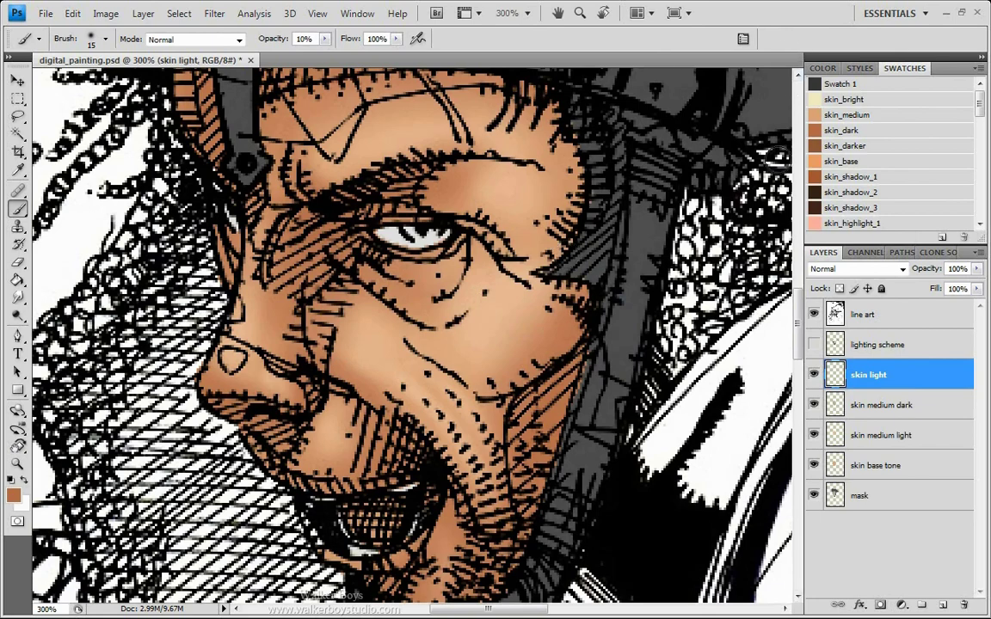
click(819, 97)
Try painting a highlight on the cheekbone below the outer eye corner with the 15 px brush at 86% opacity.
mouse_move(397, 222)
mouse_down()
mouse_move(294, 237)
mouse_move(306, 245)
mouse_up()
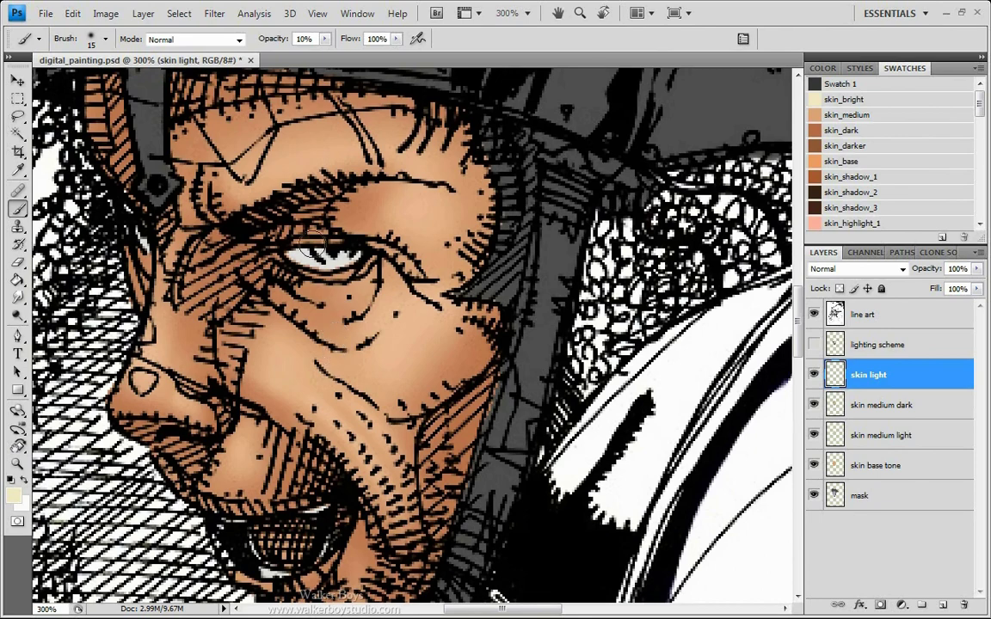
mouse_move(430, 289)
mouse_down()
mouse_move(403, 290)
mouse_move(407, 312)
mouse_move(419, 311)
mouse_move(378, 284)
mouse_move(350, 293)
mouse_up()
drag(277, 39, 303, 42)
click(407, 315)
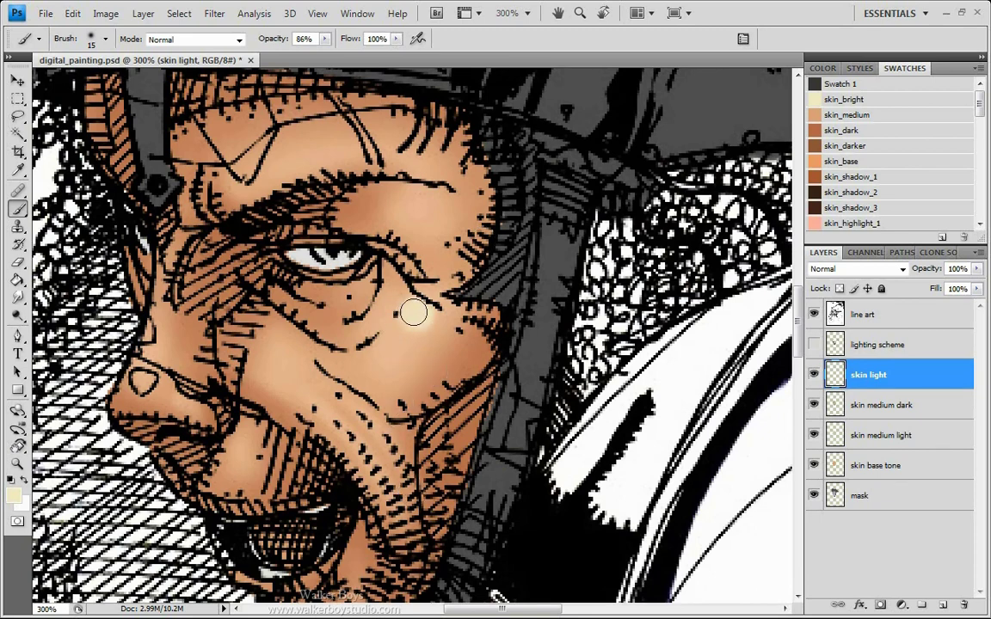
mouse_move(411, 311)
mouse_down()
mouse_move(379, 355)
mouse_move(415, 322)
mouse_up()
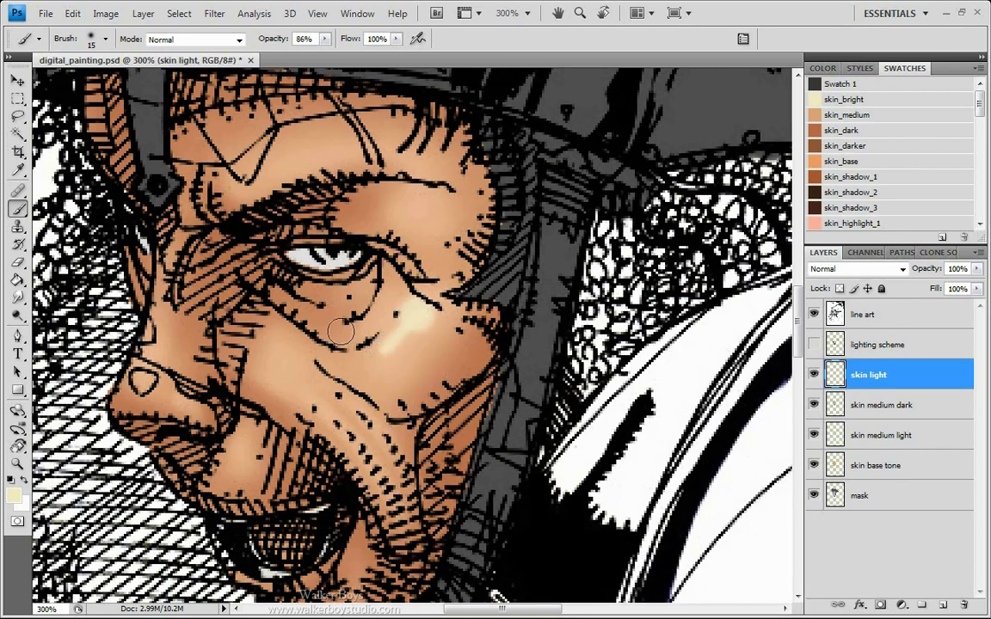
key(ctrl+z)
Try a softer cheekbone highlight with the 15 px brush at 57% opacity.
drag(276, 45, 263, 45)
drag(420, 312, 375, 360)
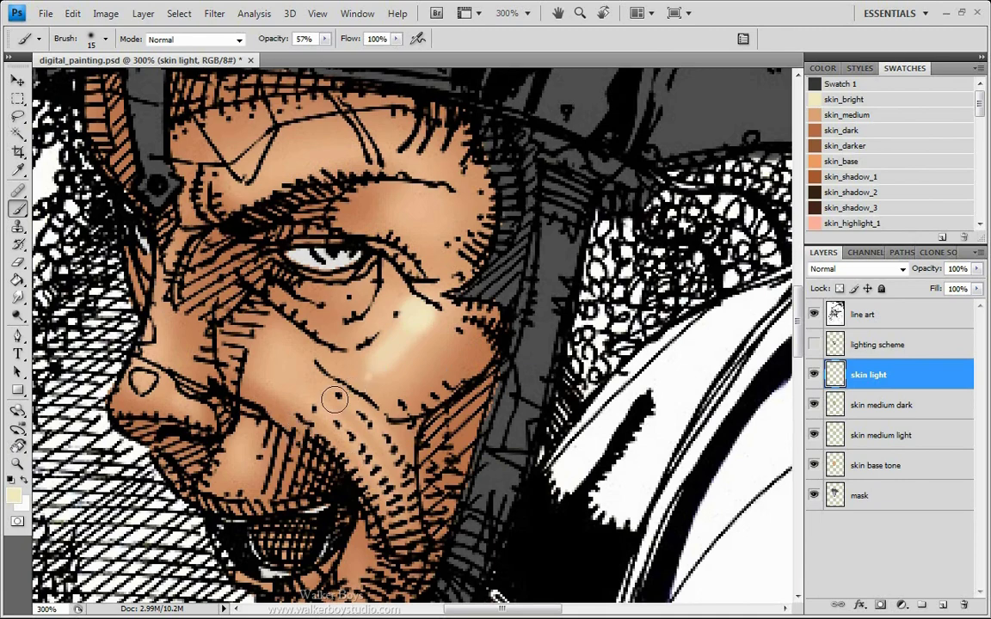
key(ctrl+z)
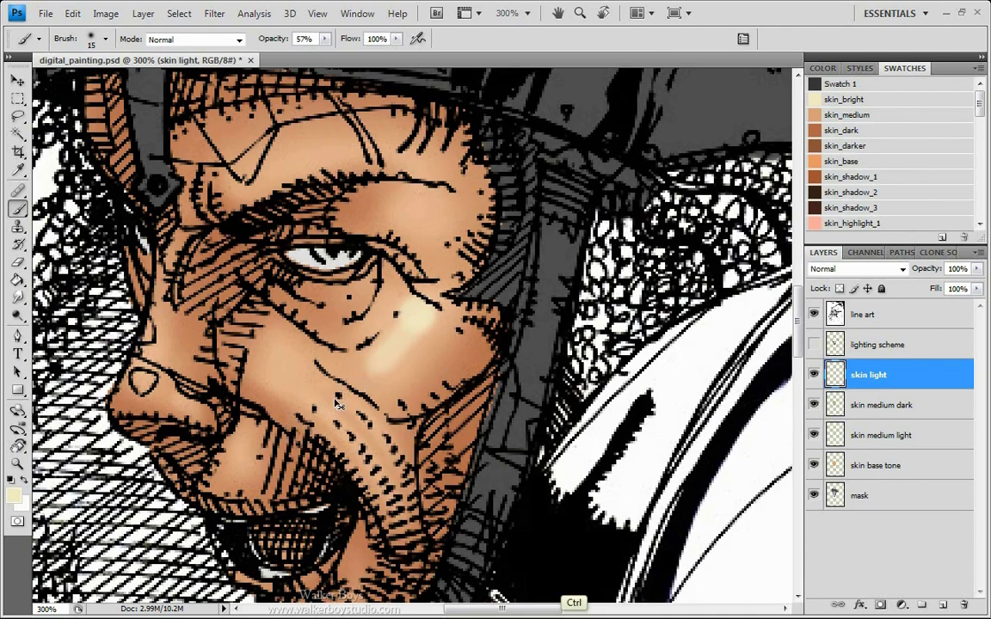
key(ctrl+z)
key(ctrl+alt+z)
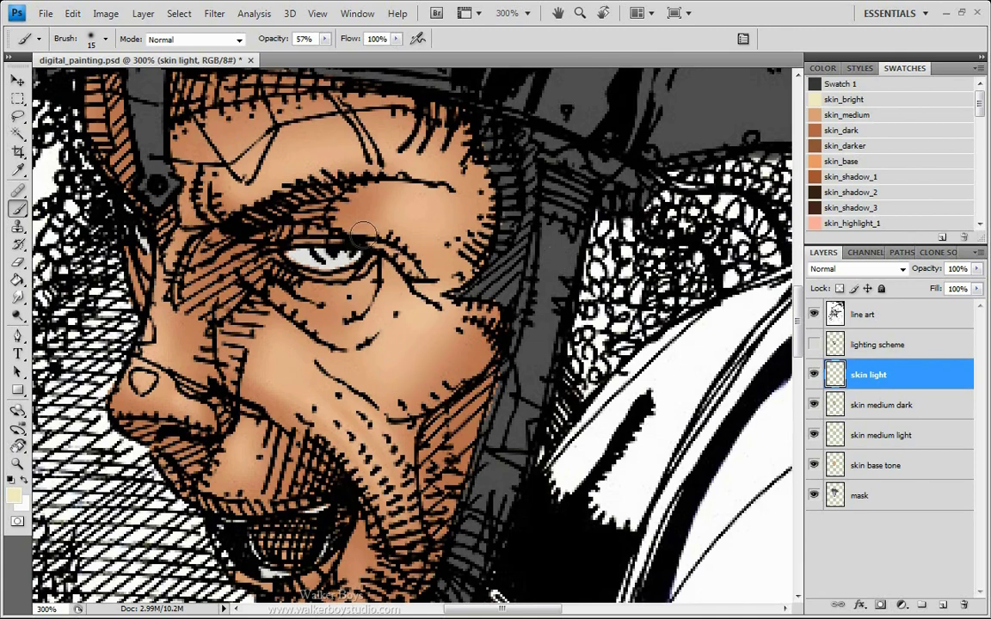
On the skin medium dark layer, shade above the upper eyelid in a dark skin brown with a 9 px brush at 16% opacity.
click(880, 407)
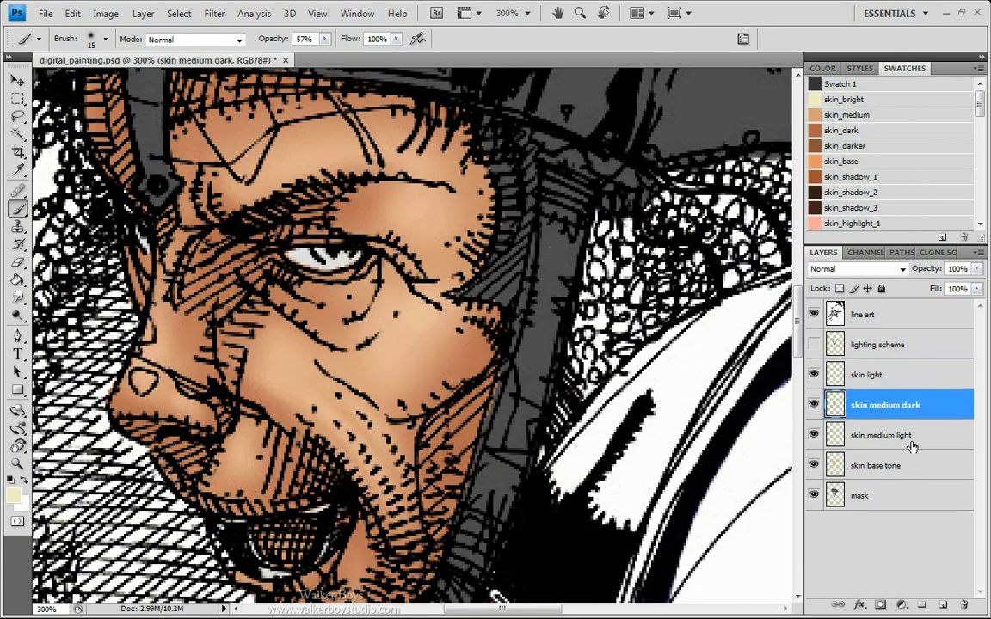
click(824, 116)
key(bracketleft)
key(bracketleft)
key(bracketleft)
key(bracketleft)
mouse_move(281, 40)
mouse_down()
mouse_move(261, 40)
mouse_move(272, 40)
mouse_up()
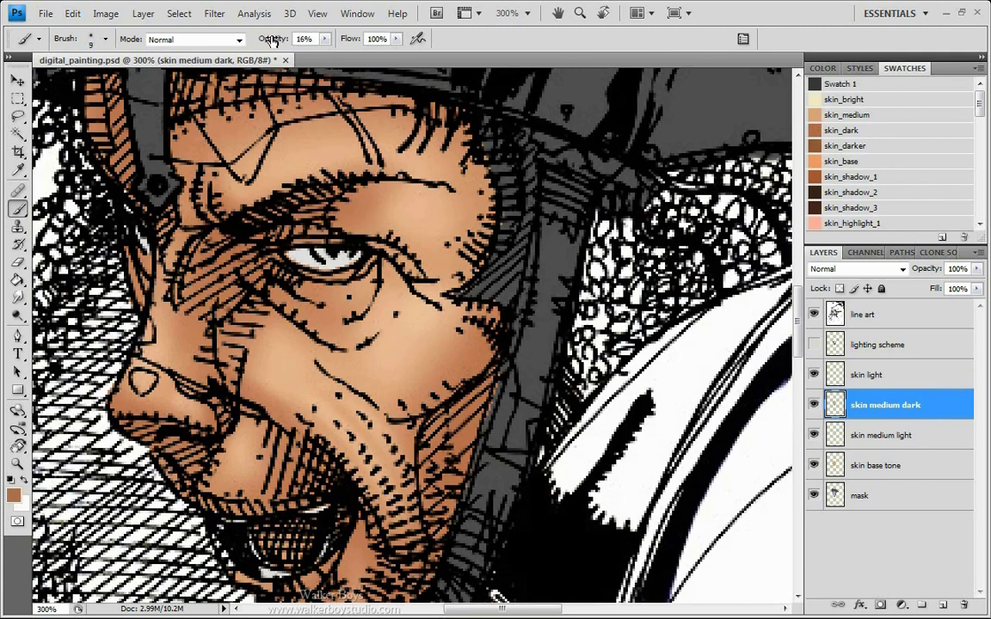
drag(385, 234, 351, 222)
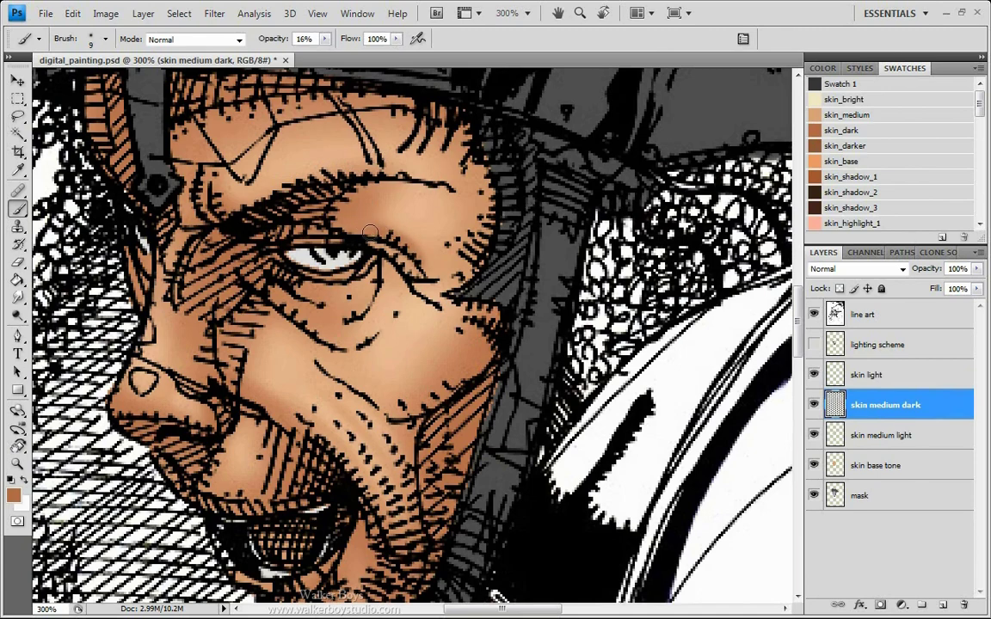
Deepen the shading along the upper eyelid crease, working with a 10 px and an 8 px brush.
key(bracketright)
key(bracketright)
key(bracketright)
key(bracketright)
key(bracketleft)
key(bracketleft)
key(bracketleft)
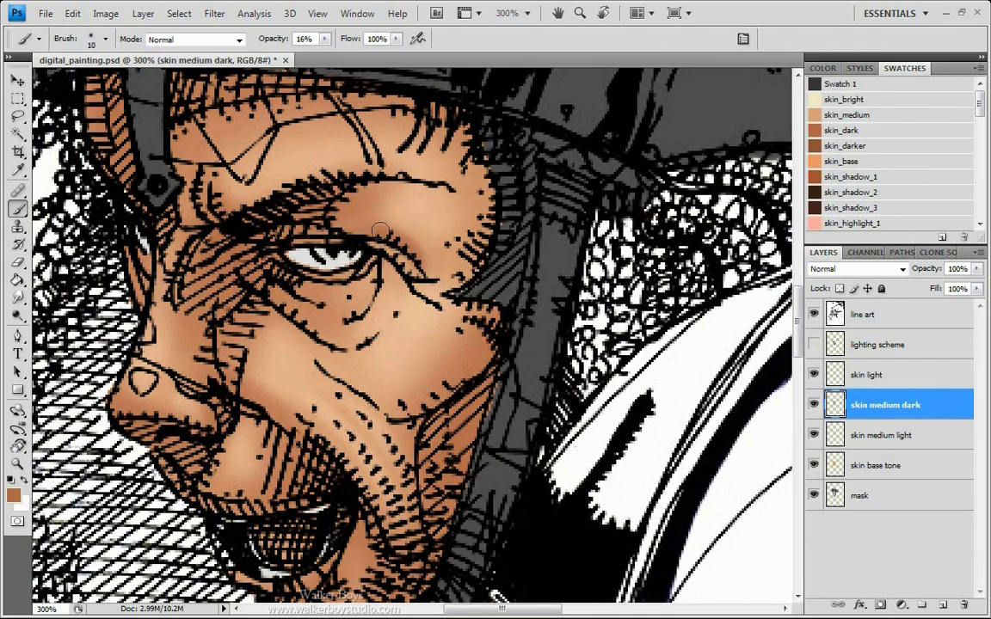
mouse_move(381, 231)
mouse_down()
mouse_move(343, 229)
mouse_move(355, 229)
mouse_up()
key(bracketleft)
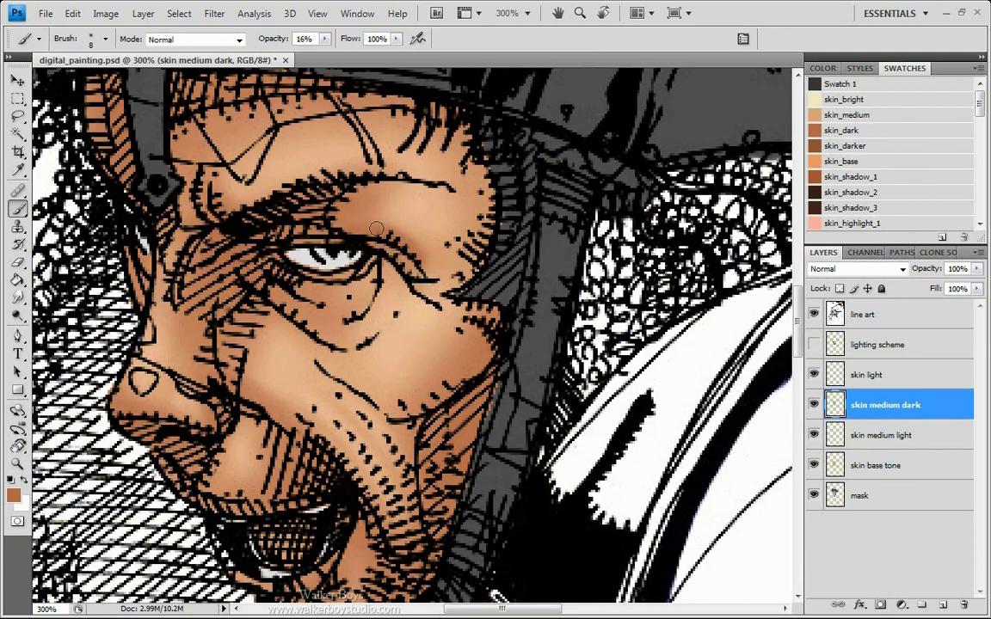
mouse_move(376, 228)
mouse_down()
mouse_move(276, 210)
mouse_move(166, 227)
mouse_up()
Sample a brown from the face and shade the outer eye corner and the outer under-eye crease, reducing the brush to 7 px.
key(alt)
mouse_move(368, 229)
mouse_down()
mouse_move(385, 230)
mouse_move(329, 245)
mouse_up()
key(bracketright)
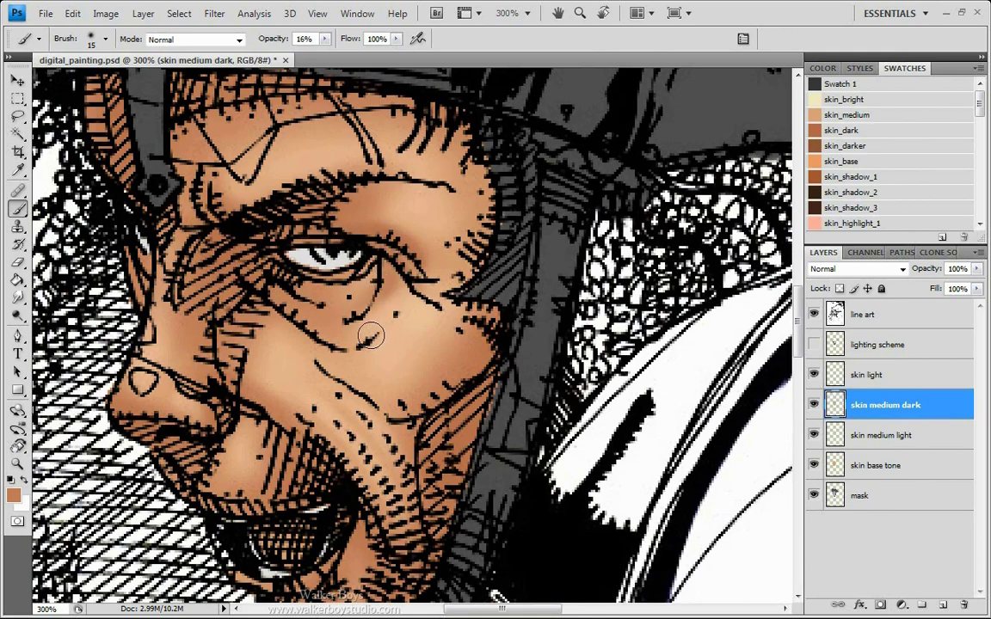
key(bracketleft)
key(bracketleft)
key(bracketleft)
key(bracketleft)
drag(382, 327, 380, 332)
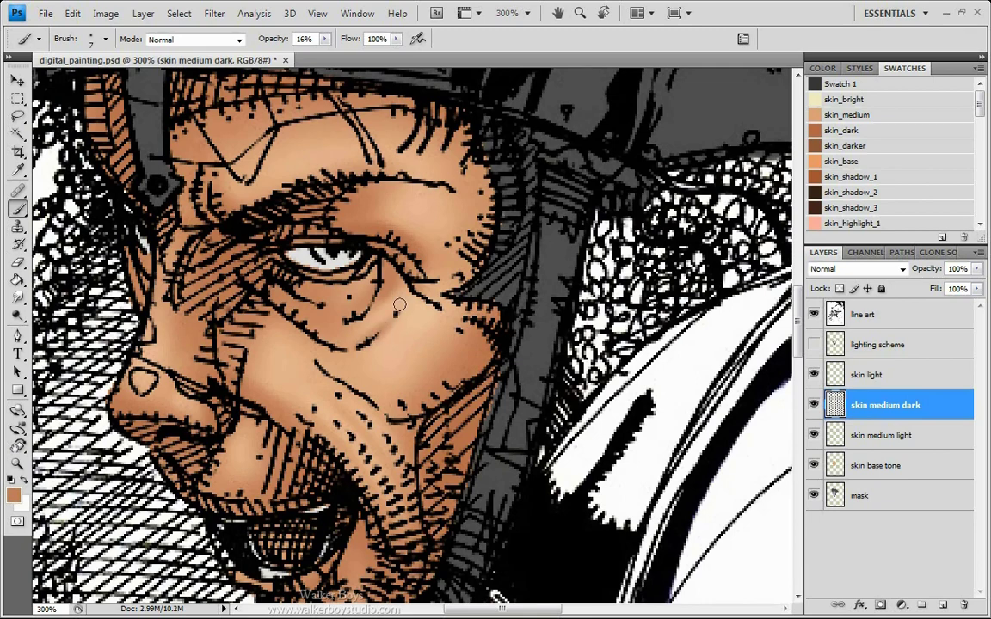
mouse_move(404, 298)
mouse_down()
mouse_move(365, 341)
mouse_move(402, 302)
mouse_move(339, 353)
mouse_move(316, 347)
mouse_move(358, 334)
mouse_up()
Shade the bag under the eye and its lower crease with a 9 px brush at 16% opacity.
key(bracketright)
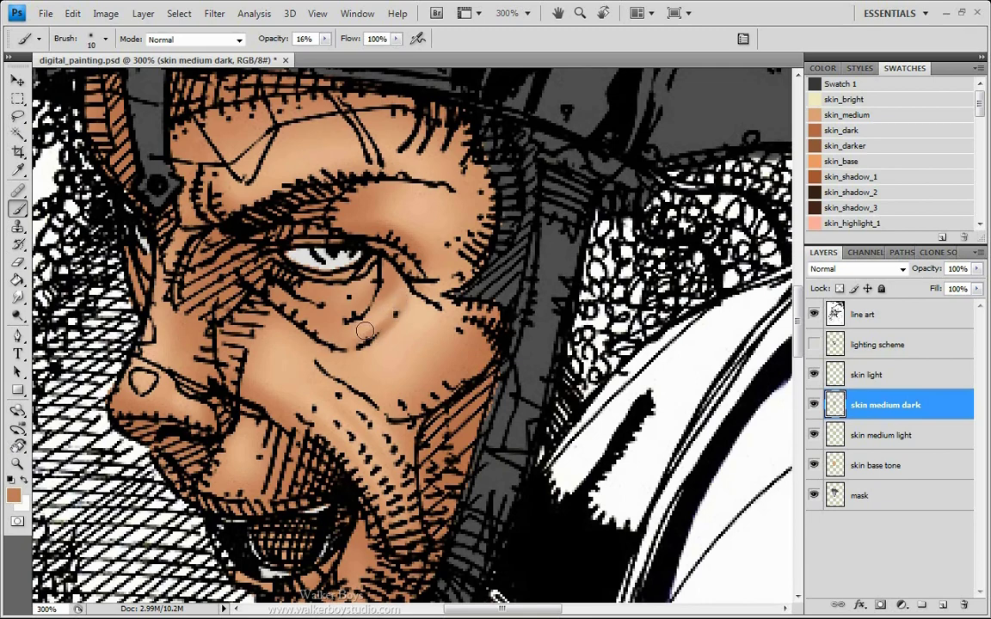
key(bracketleft)
drag(317, 328, 306, 324)
mouse_move(368, 284)
mouse_down()
mouse_move(341, 319)
mouse_move(329, 309)
mouse_up()
drag(379, 265, 341, 313)
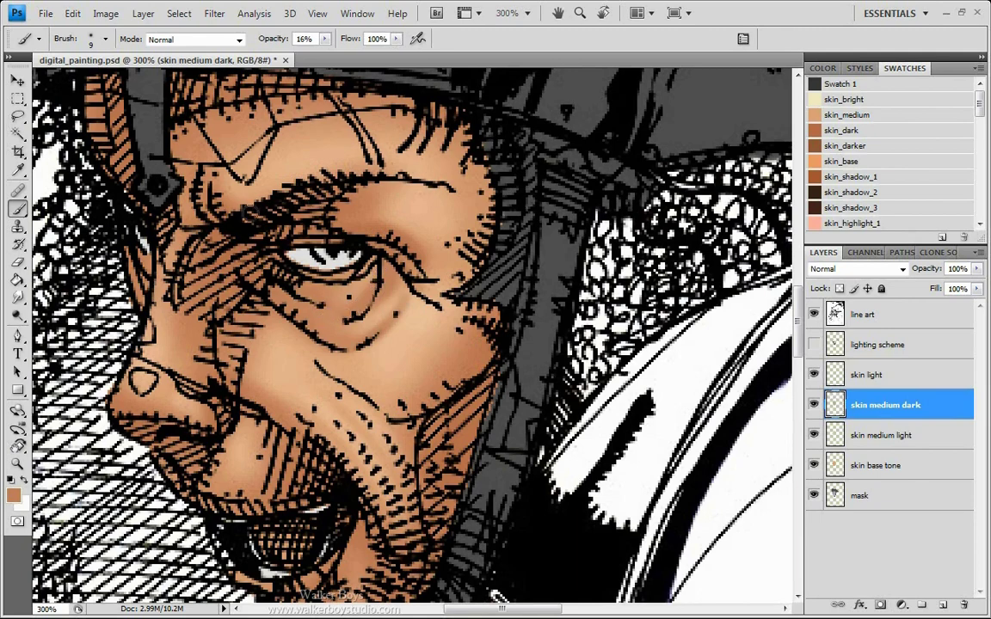
Shade the inner end of the eyebrow, the side of the brow and the dotted cheek wrinkles with the 9 px brush.
drag(254, 213, 215, 243)
mouse_move(195, 164)
mouse_down()
mouse_move(203, 185)
mouse_move(198, 176)
mouse_up()
mouse_move(349, 397)
mouse_down()
mouse_move(328, 371)
mouse_move(395, 412)
mouse_move(409, 442)
mouse_up()
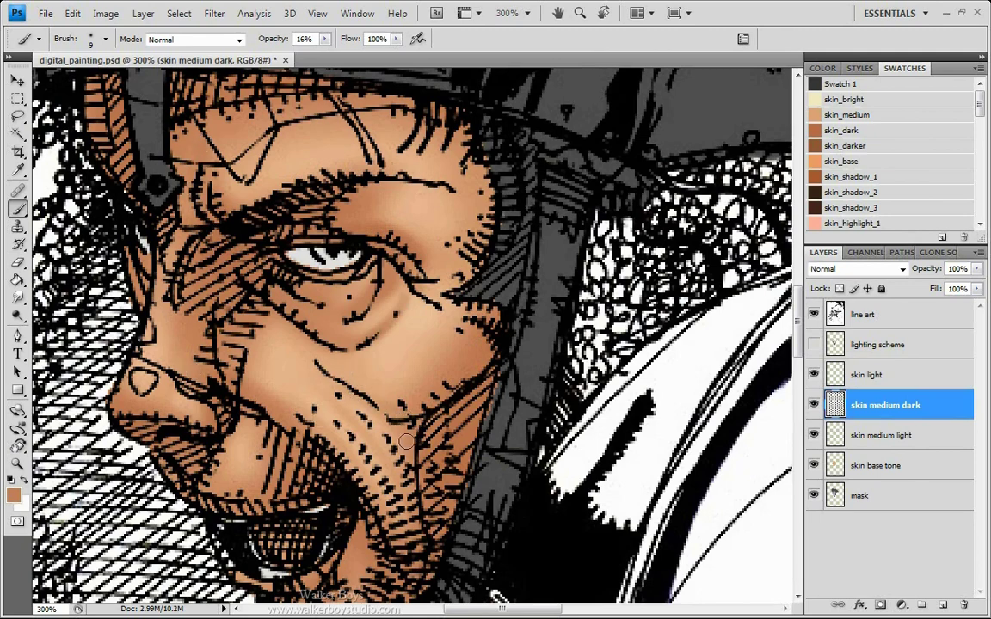
Shade the fine wrinkle lines at the outer eye corner, reducing the brush to 4 px.
key([)
key([)
mouse_move(416, 287)
mouse_down()
mouse_move(433, 304)
mouse_move(425, 292)
mouse_up()
key(bracketleft)
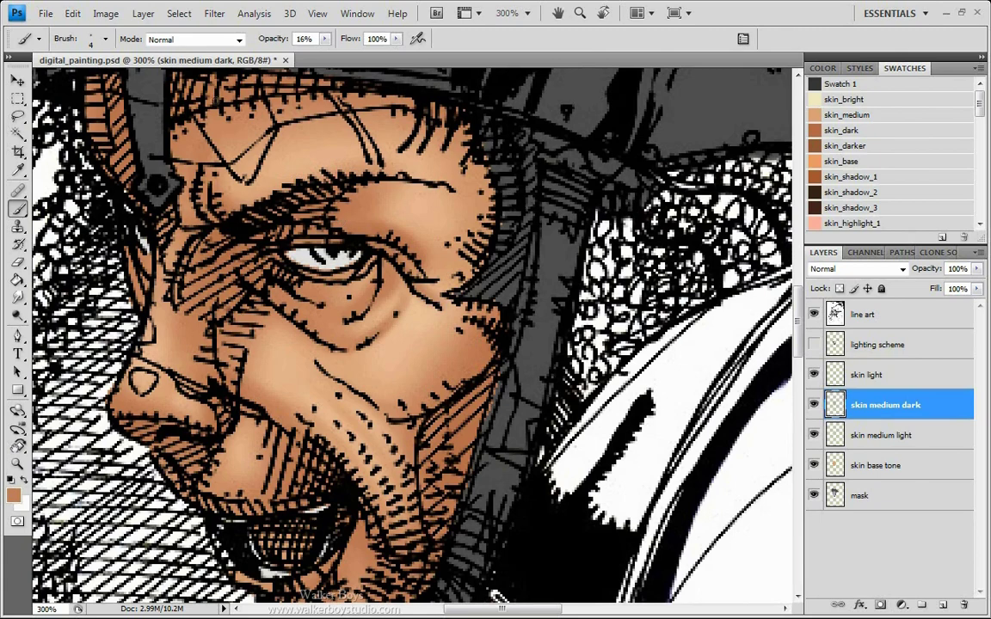
On the skin light layer, paint a cheekbone highlight in skin_bright with a soft 25 px brush at 16% opacity.
click(891, 376)
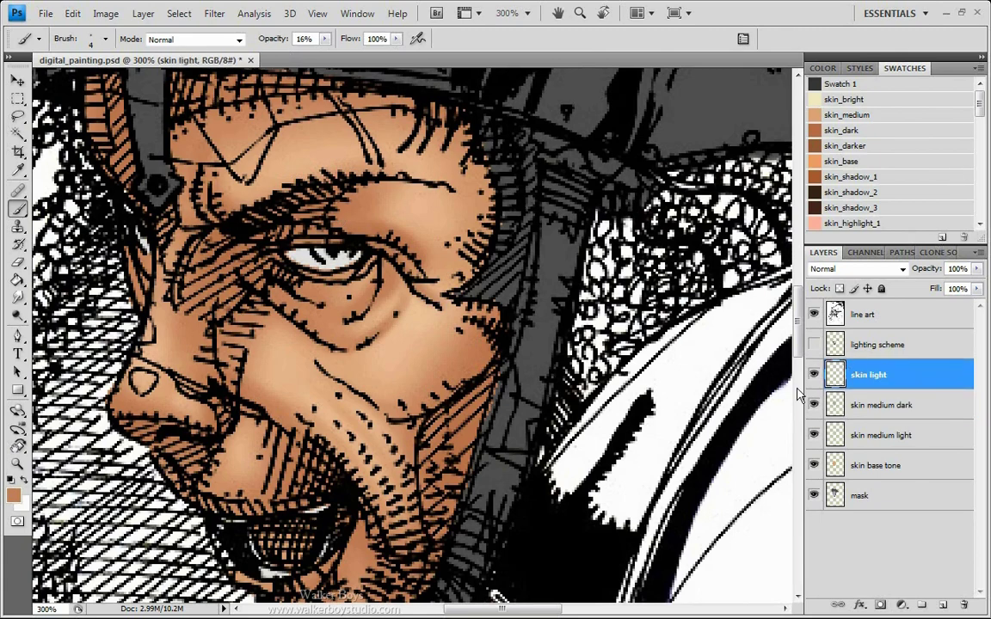
click(823, 98)
key(bracketright)
key(bracketright)
mouse_move(481, 278)
mouse_down()
mouse_move(415, 314)
mouse_move(421, 305)
mouse_move(402, 340)
mouse_up()
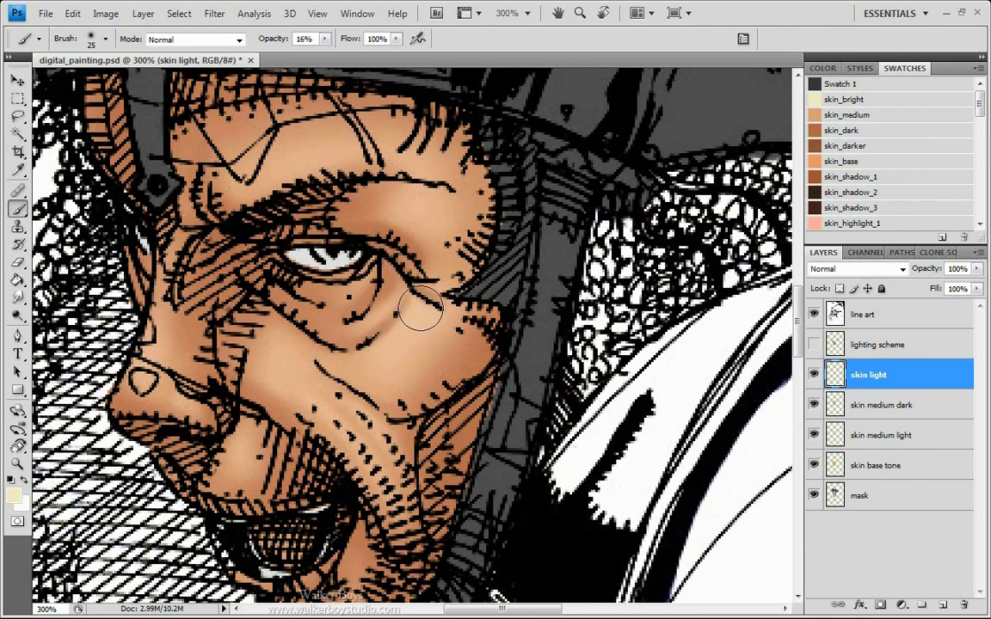
key(bracketright)
mouse_move(428, 298)
mouse_down()
mouse_move(398, 347)
mouse_move(431, 302)
mouse_move(384, 359)
mouse_move(439, 302)
mouse_move(390, 365)
mouse_move(411, 293)
mouse_up()
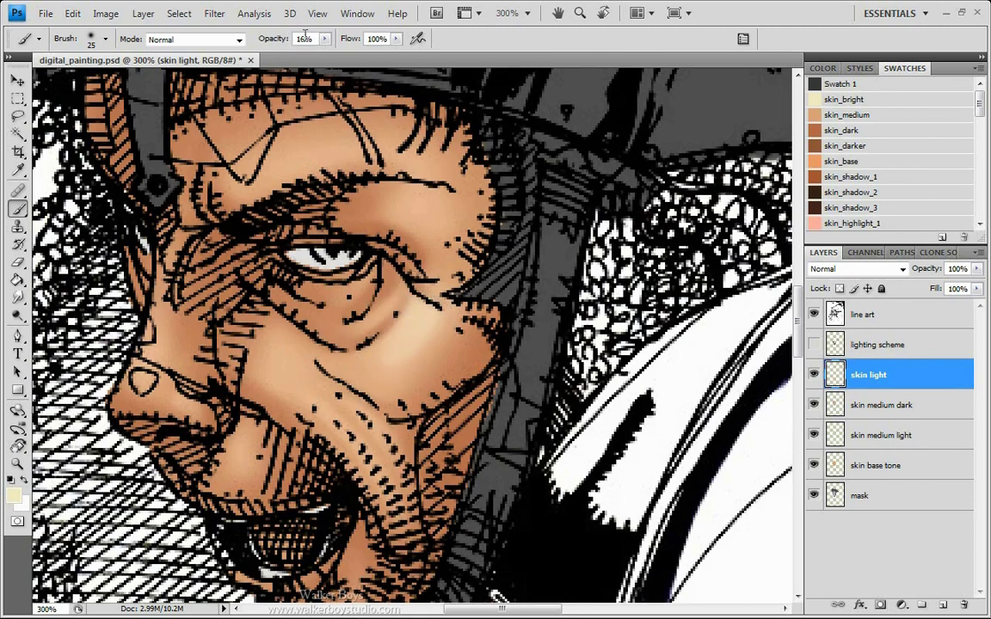
Lower the brush opacity to 10% and build up the cheekbone highlight with softer strokes.
drag(276, 41, 275, 40)
mouse_move(435, 304)
mouse_down()
mouse_move(395, 367)
mouse_move(418, 323)
mouse_move(377, 369)
mouse_move(385, 338)
mouse_move(349, 370)
mouse_move(315, 363)
mouse_move(309, 323)
mouse_move(420, 355)
mouse_move(335, 375)
mouse_move(426, 361)
mouse_move(487, 332)
mouse_move(449, 329)
mouse_move(496, 320)
mouse_move(391, 347)
mouse_move(439, 384)
mouse_move(463, 368)
mouse_move(440, 324)
mouse_move(461, 352)
mouse_move(449, 369)
mouse_move(414, 319)
mouse_move(363, 315)
mouse_move(430, 341)
mouse_move(421, 379)
mouse_move(355, 314)
mouse_move(428, 346)
mouse_move(446, 397)
mouse_move(398, 362)
mouse_up()
mouse_move(292, 191)
mouse_down()
mouse_move(504, 331)
mouse_move(377, 369)
mouse_move(411, 320)
mouse_move(462, 334)
mouse_move(452, 356)
mouse_move(419, 378)
mouse_move(442, 362)
mouse_move(443, 348)
mouse_move(330, 320)
mouse_move(387, 354)
mouse_move(465, 306)
mouse_move(386, 359)
mouse_move(442, 381)
mouse_move(418, 444)
mouse_move(416, 381)
mouse_move(384, 330)
mouse_move(461, 315)
mouse_move(392, 351)
mouse_move(419, 319)
mouse_up()
Reduce the brush to 9 px and lighten the skin fold beside and below the outer eye corner.
key(bracketleft)
key(bracketleft)
key(bracketleft)
key(bracketleft)
key(bracketleft)
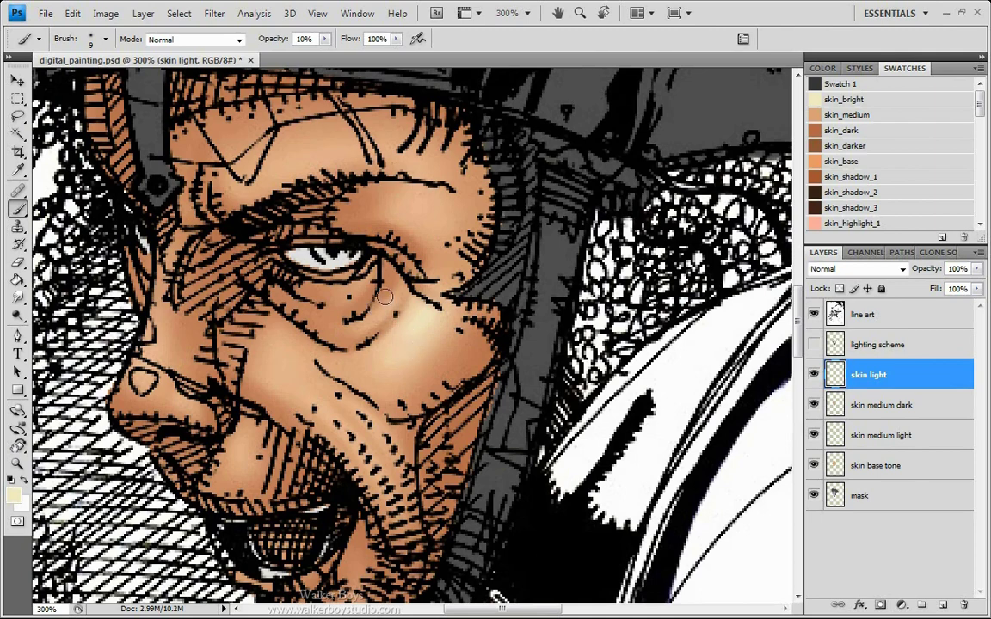
drag(360, 265, 372, 278)
Highlight the brow bone just below the outer eyebrow with skin_bright at 10% opacity.
key(bracketright)
key(bracketright)
key(bracketright)
key(bracketright)
mouse_move(428, 207)
mouse_down()
mouse_move(405, 210)
mouse_move(443, 198)
mouse_move(411, 201)
mouse_up()
mouse_move(417, 200)
mouse_down()
mouse_move(385, 194)
mouse_move(433, 205)
mouse_move(413, 199)
mouse_move(420, 192)
mouse_move(436, 215)
mouse_move(391, 197)
mouse_move(433, 217)
mouse_move(344, 155)
mouse_move(372, 145)
mouse_move(419, 196)
mouse_up()
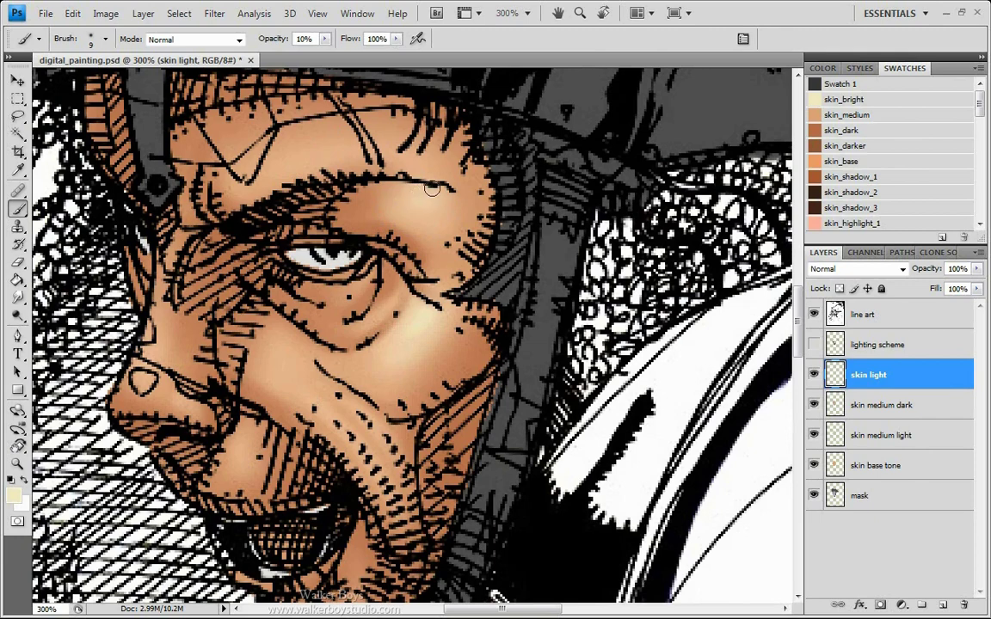
Highlight the forehead above the outer eyebrow with the soft brush enlarged to 35 px.
key(bracketright)
key(bracketright)
key(bracketright)
key(bracketright)
key(bracketright)
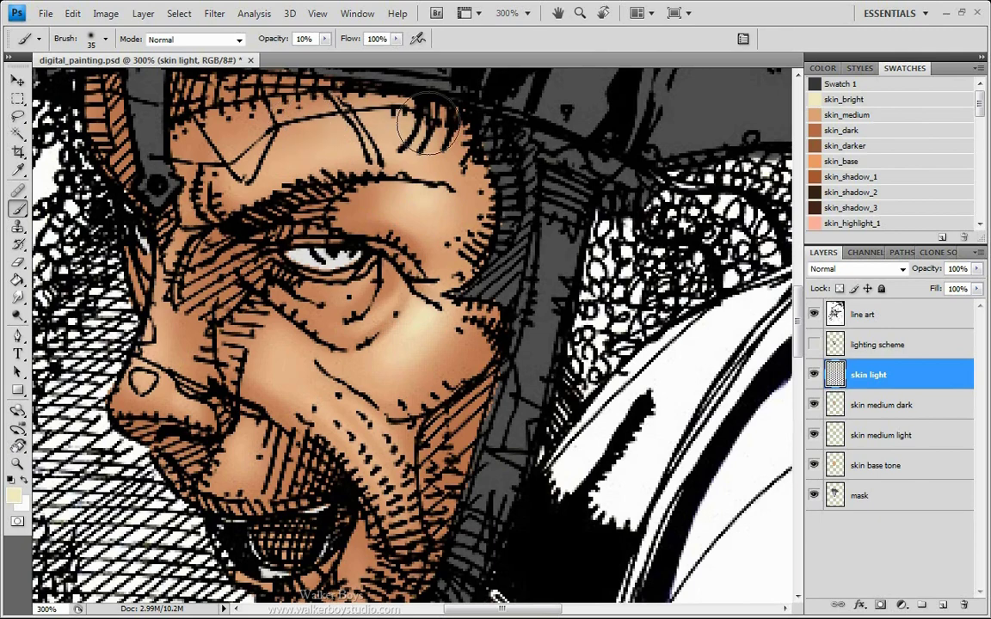
Brighten the narrow fold at the outer eye corner with a 7 px brush, and set the brush to 10 px.
key(bracketleft)
key(bracketleft)
key(bracketleft)
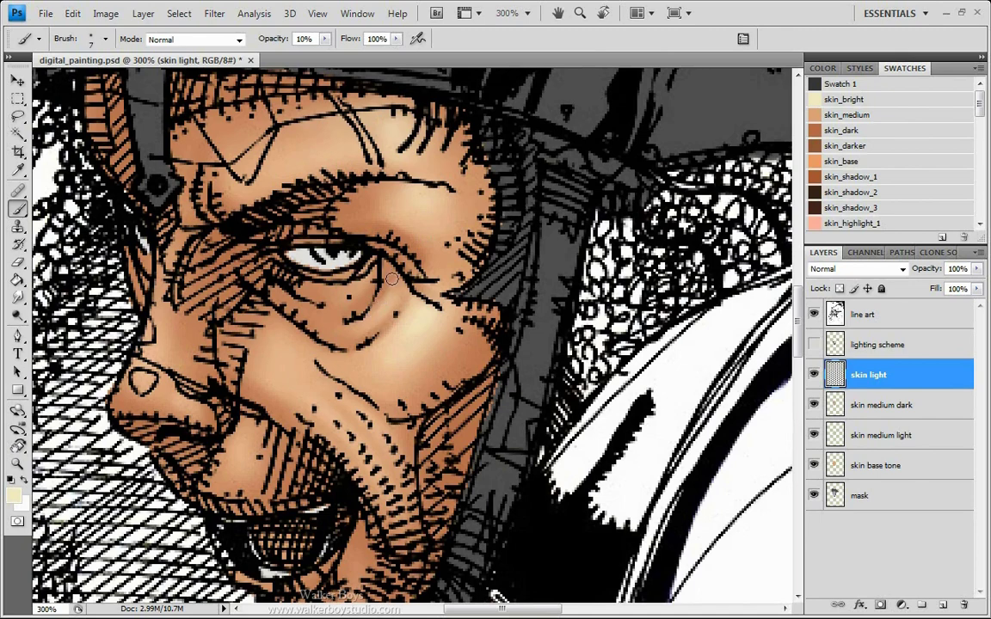
key(bracketleft)
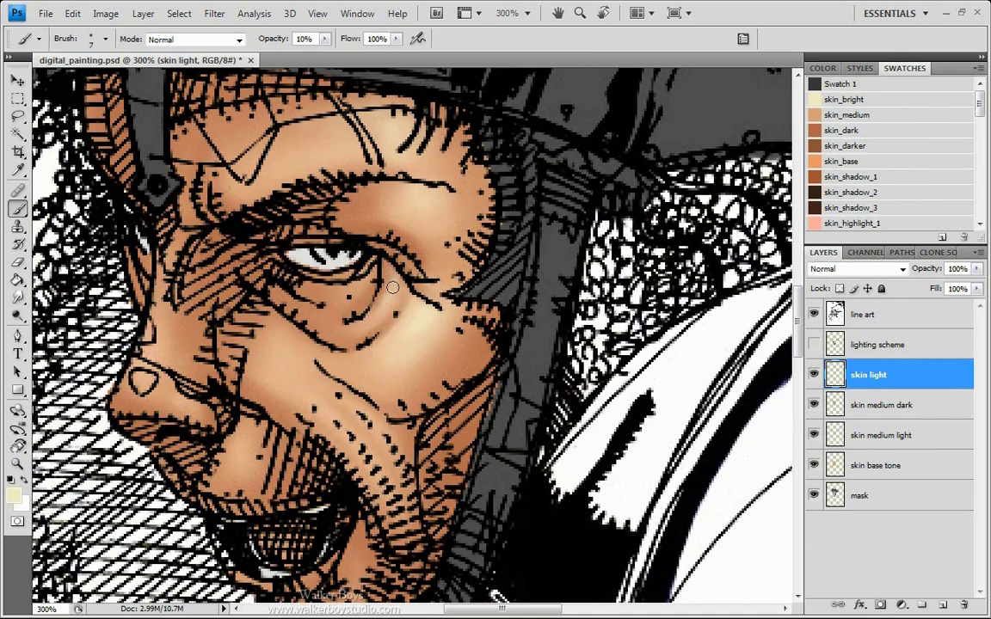
key(bracketright)
key(bracketright)
key(bracketright)
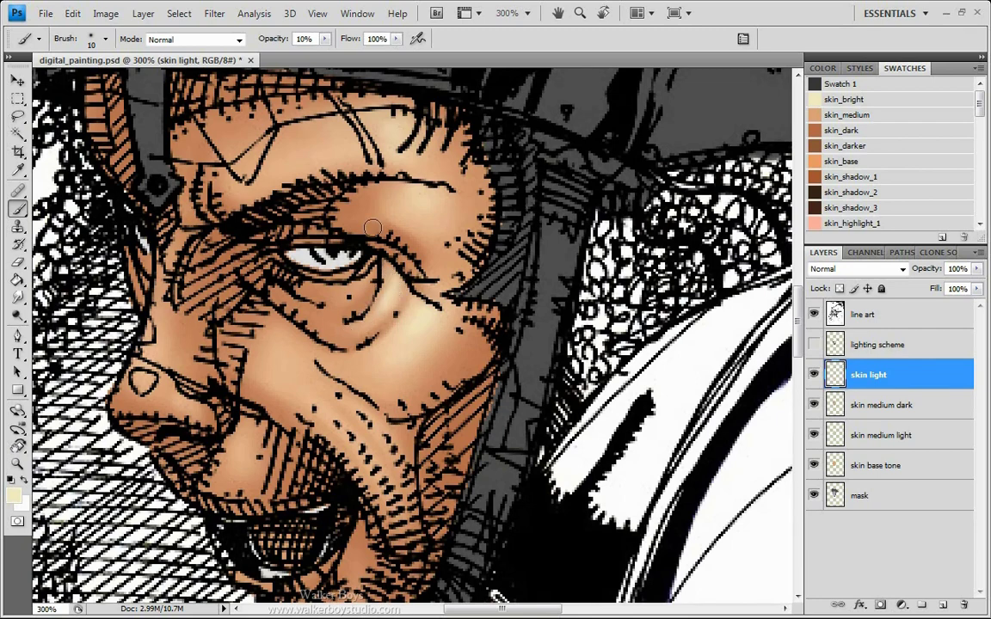
Highlight the brow bone between the outer eyebrow and the upper eyelid with a 25 px brush, and set the brush to 35 px.
key(bracketright)
key(bracketright)
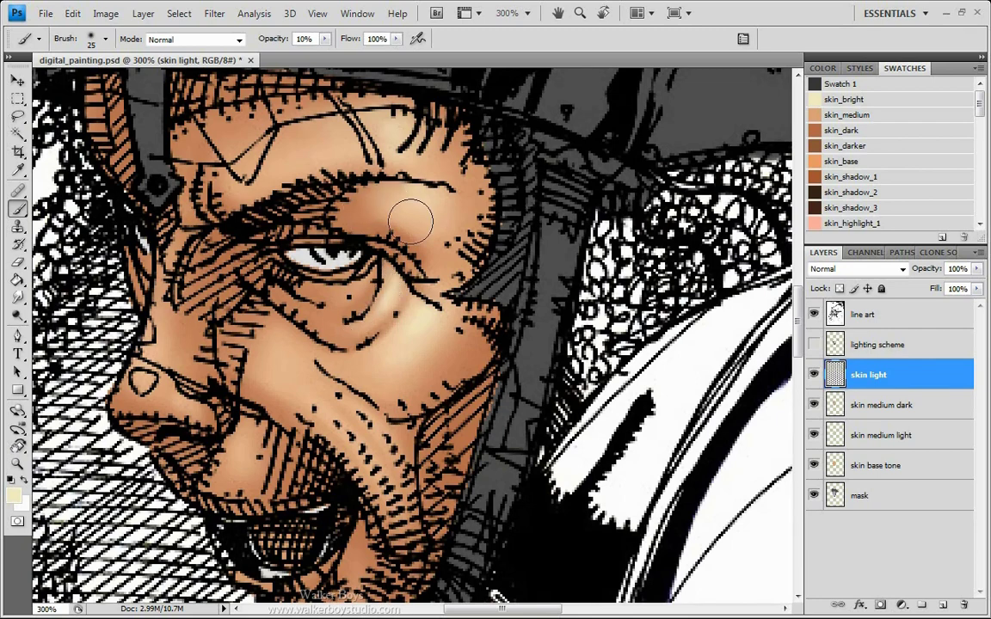
key(bracketleft)
key(bracketleft)
key(bracketleft)
key(bracketright)
key(bracketright)
key(bracketright)
key(bracketright)
key(bracketright)
key(bracketright)
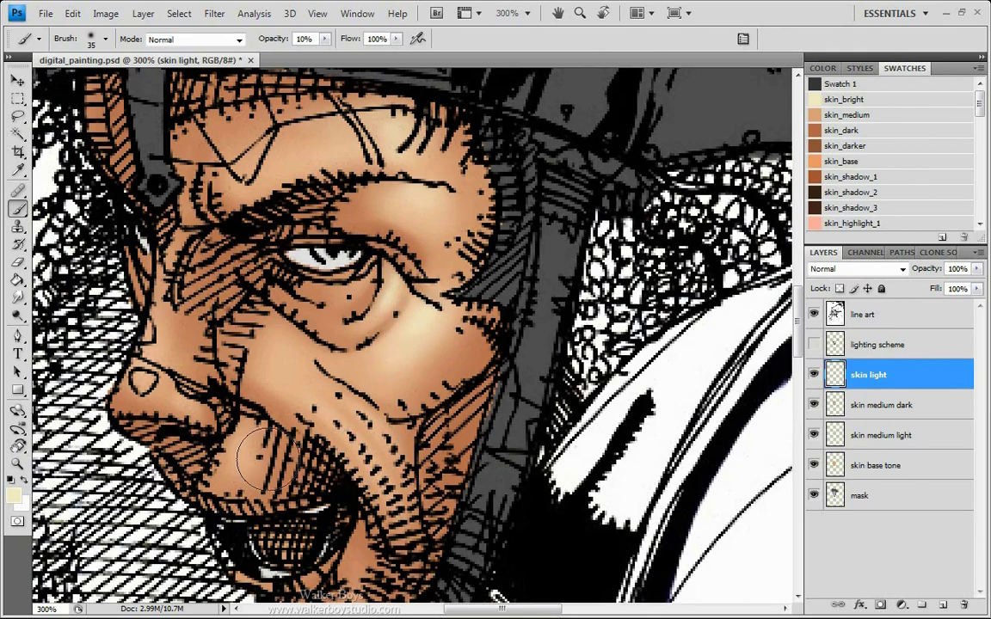
Reduce the brush to 7 px and lighten the bag directly under the eye, and set the brush to 20 px.
key(bracketleft)
key(bracketleft)
key(bracketleft)
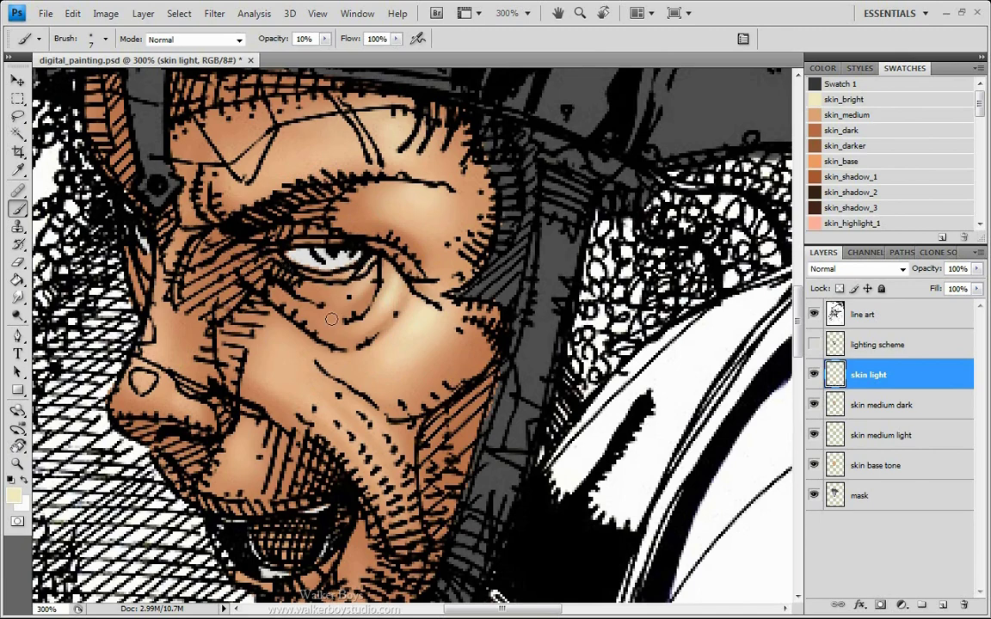
key(bracketright)
key(bracketright)
key(bracketright)
key(bracketright)
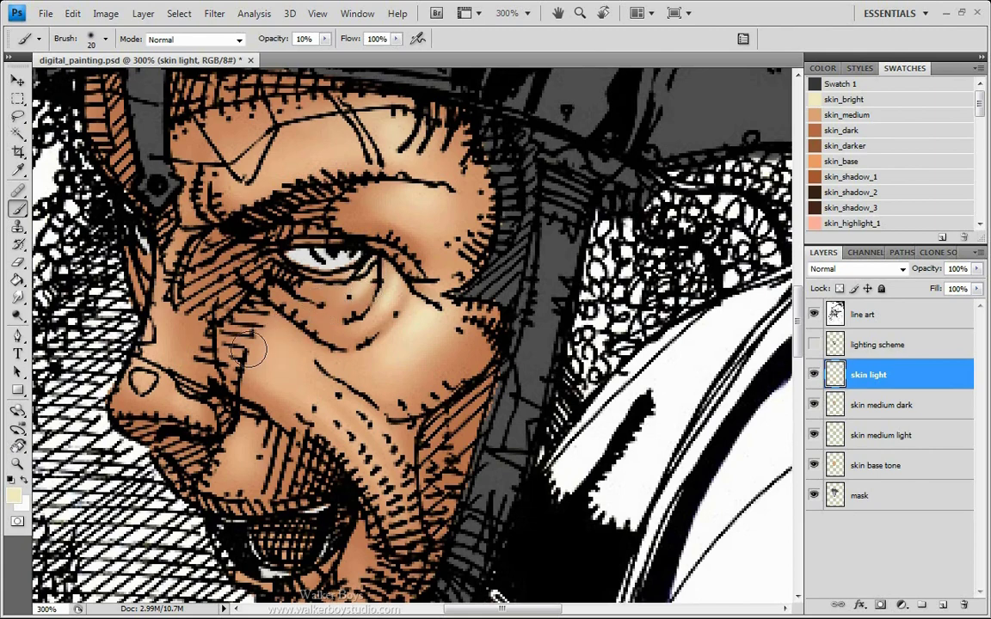
Brighten the inner folds of the under-eye bag with a 6 px brush.
key(bracketleft)
key(bracketleft)
key(bracketleft)
key(bracketleft)
key(bracketright)
key(bracketright)
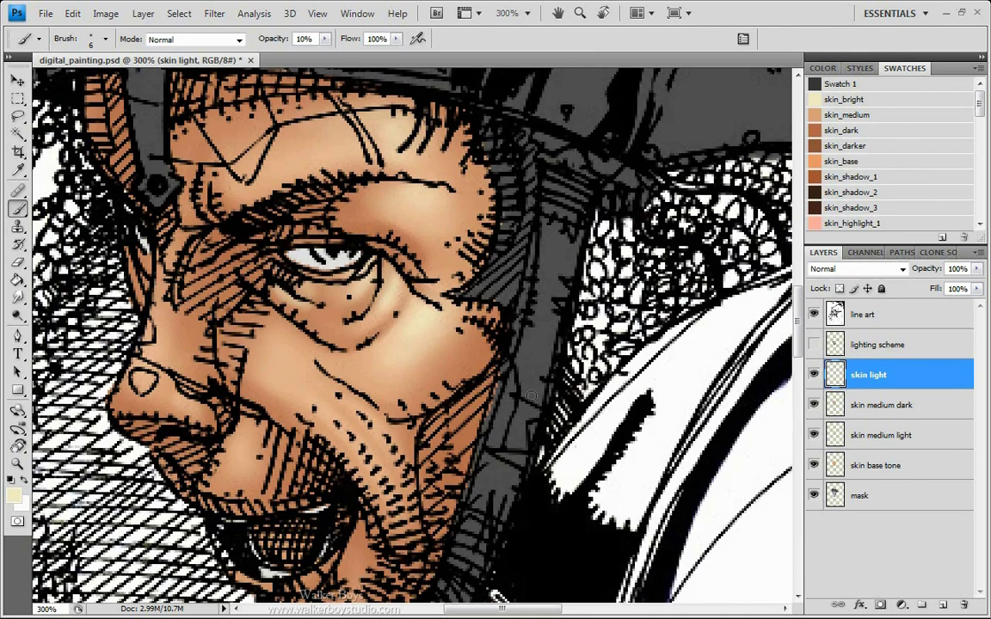
Highlight the inner cheek beside the nose with an enlarged soft brush, and set the brush to 20 px.
key(bracketright)
key(bracketright)
key(bracketright)
key(bracketright)
key(bracketright)
key(bracketright)
drag(265, 357, 264, 360)
key(bracketleft)
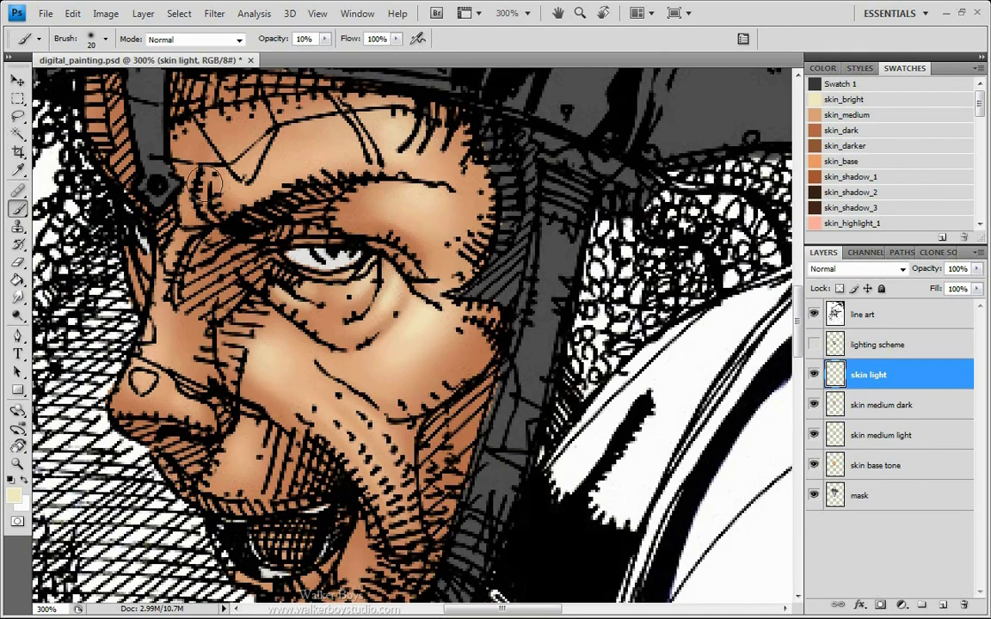
Lighten the smile folds running from the nose down the cheek with a 9 px brush, and set the brush to 25 px.
key(bracketleft)
key(bracketleft)
key(bracketleft)
key(bracketleft)
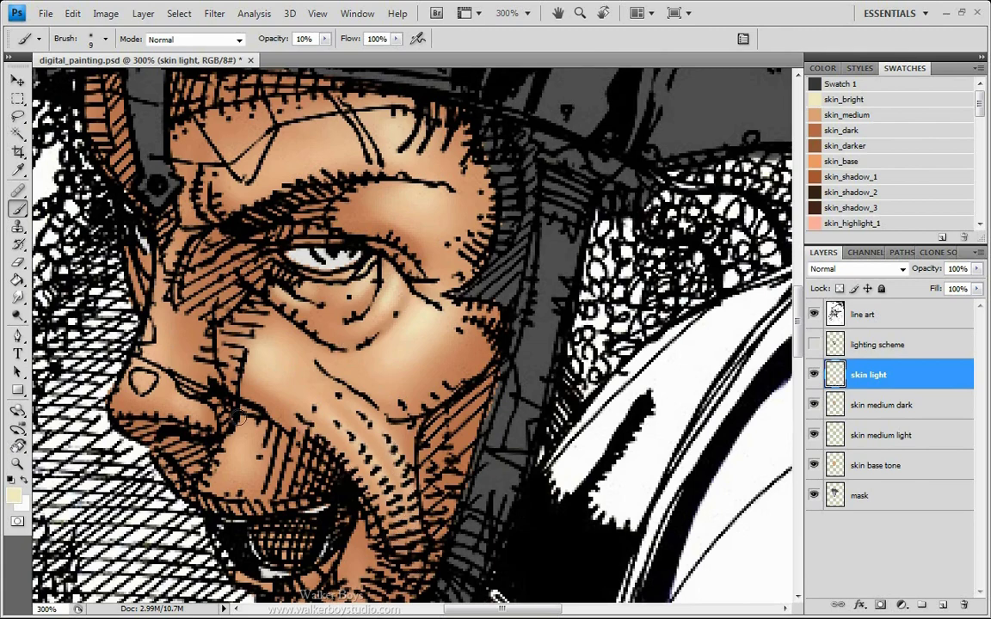
key(bracketright)
key(bracketright)
key(bracketright)
key(bracketright)
drag(247, 393, 450, 369)
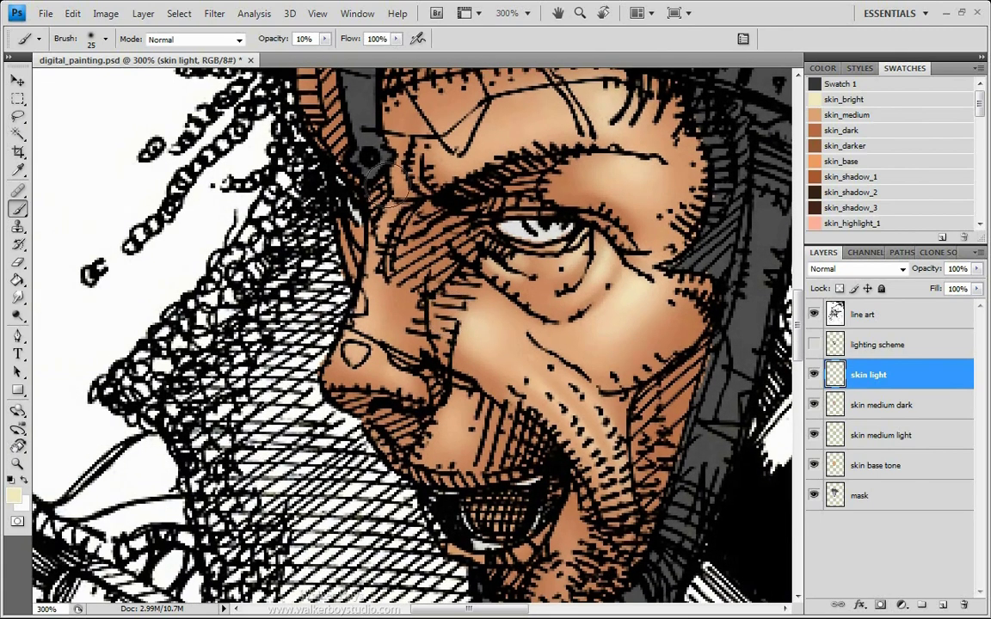
Highlight the bridge and tip of the nose with the brush reduced to 9 px.
key(bracketleft)
key(bracketleft)
key(bracketleft)
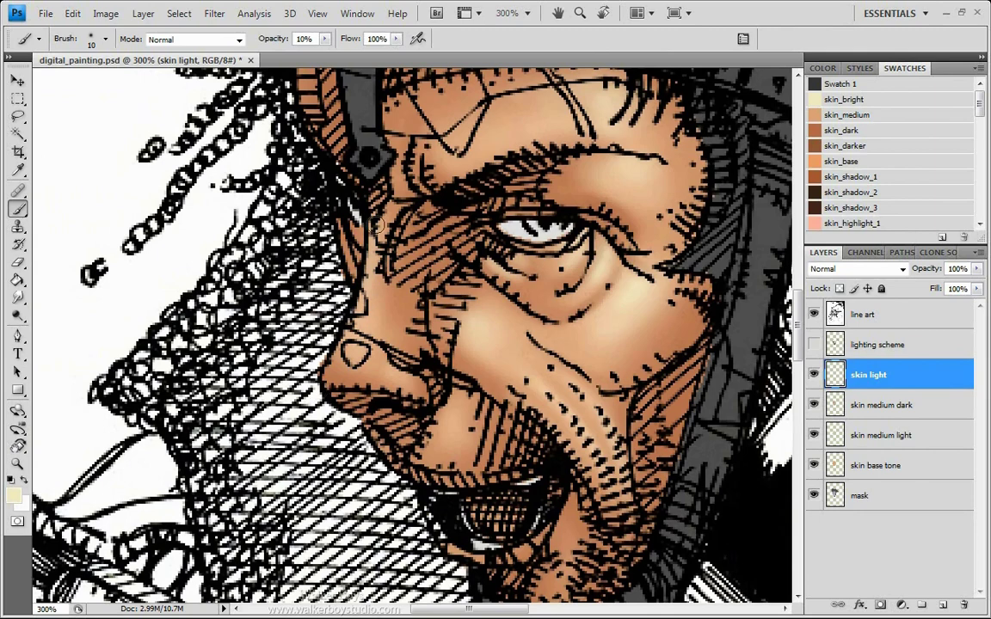
key(bracketleft)
drag(354, 357, 365, 350)
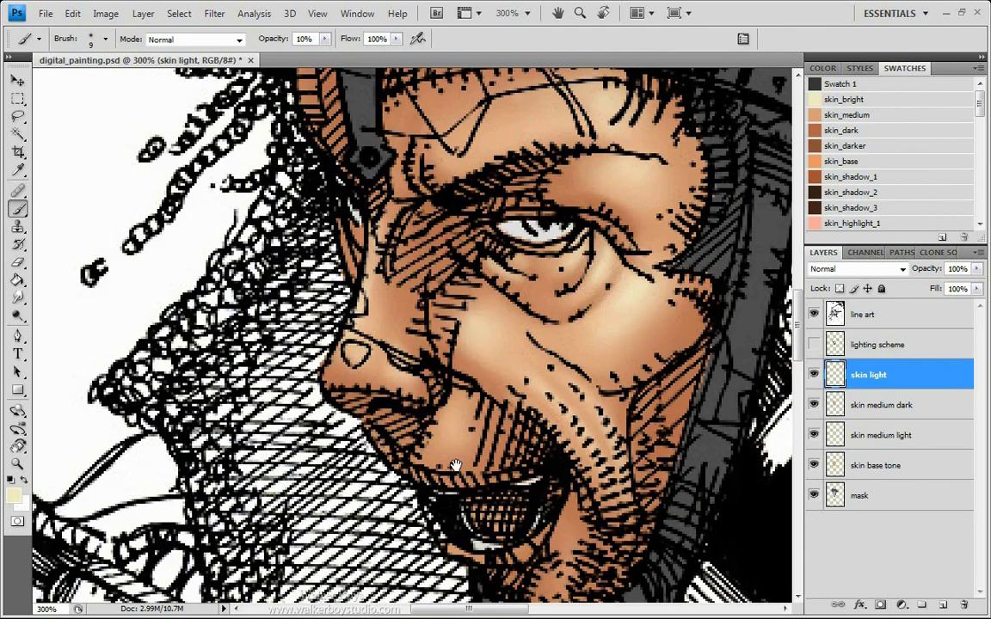
Highlight the skin between the nose and the upper lip with a 10 px brush.
mouse_move(450, 486)
mouse_down()
mouse_move(395, 299)
mouse_move(376, 344)
mouse_move(395, 375)
mouse_up()
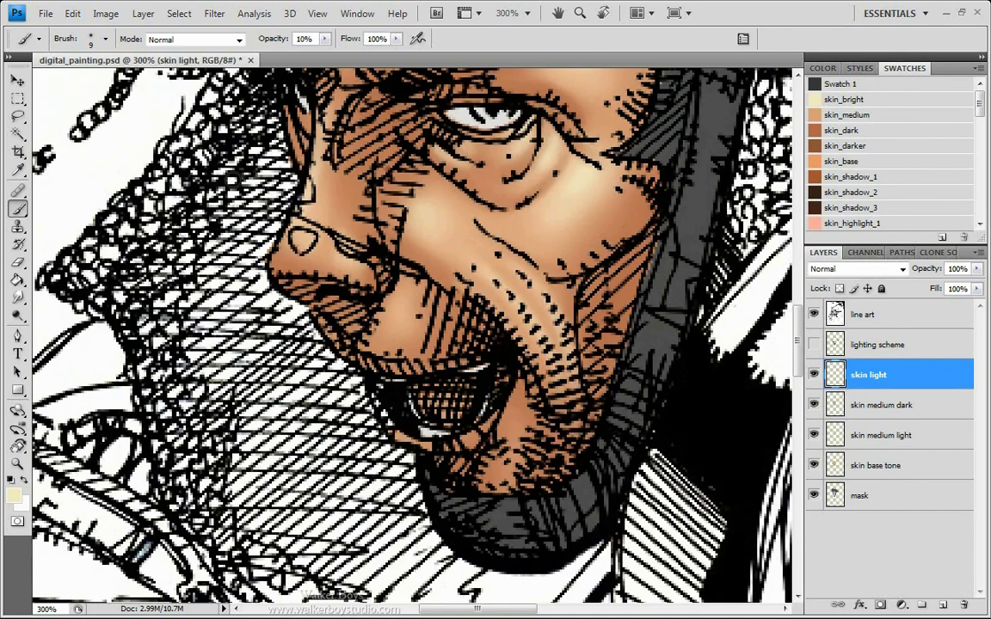
mouse_move(351, 297)
mouse_down()
mouse_move(378, 290)
mouse_move(362, 291)
mouse_move(325, 219)
mouse_move(370, 281)
mouse_up()
key(bracketright)
mouse_move(403, 312)
mouse_down()
mouse_move(366, 270)
mouse_move(347, 281)
mouse_move(409, 364)
mouse_move(309, 366)
mouse_up()
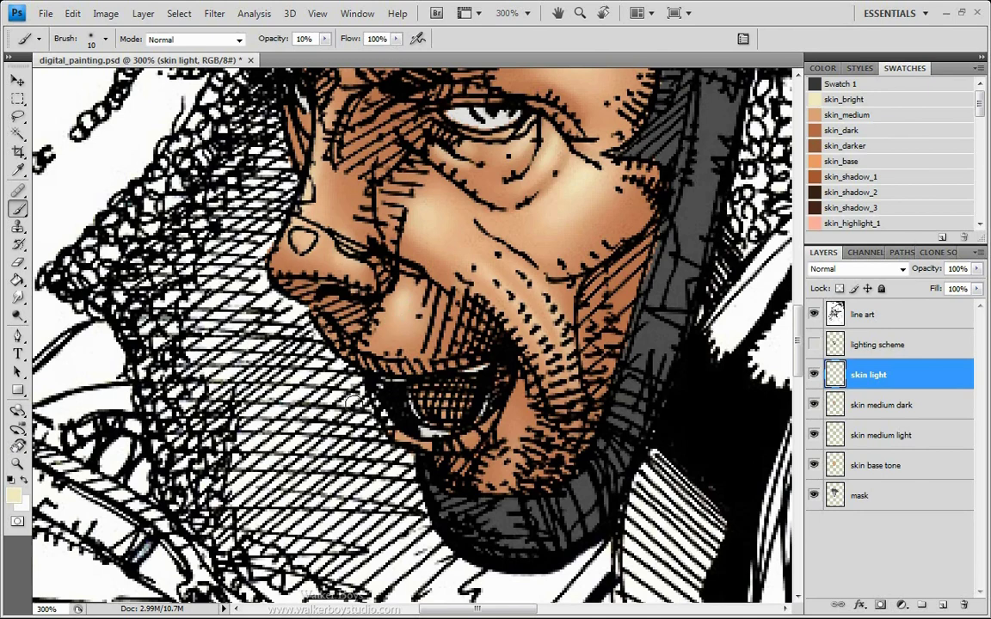
Highlight the chin and the skin below the mouth corner, and set the brush to 9 px.
mouse_move(469, 374)
mouse_down()
mouse_move(456, 391)
mouse_move(524, 422)
mouse_move(469, 374)
mouse_move(506, 465)
mouse_move(486, 464)
mouse_move(505, 470)
mouse_up()
key(])
key(bracketleft)
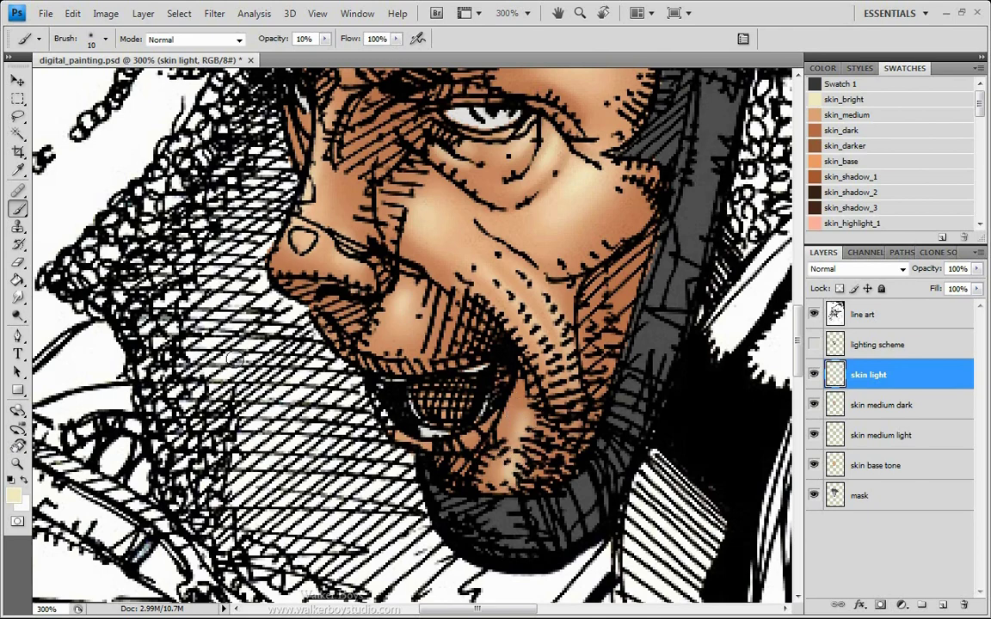
key(bracketleft)
Review the highlights across the face and lower the skin light layer's opacity to 84%.
mouse_move(397, 237)
mouse_down()
mouse_move(447, 228)
mouse_move(354, 349)
mouse_move(453, 372)
mouse_move(432, 369)
mouse_up()
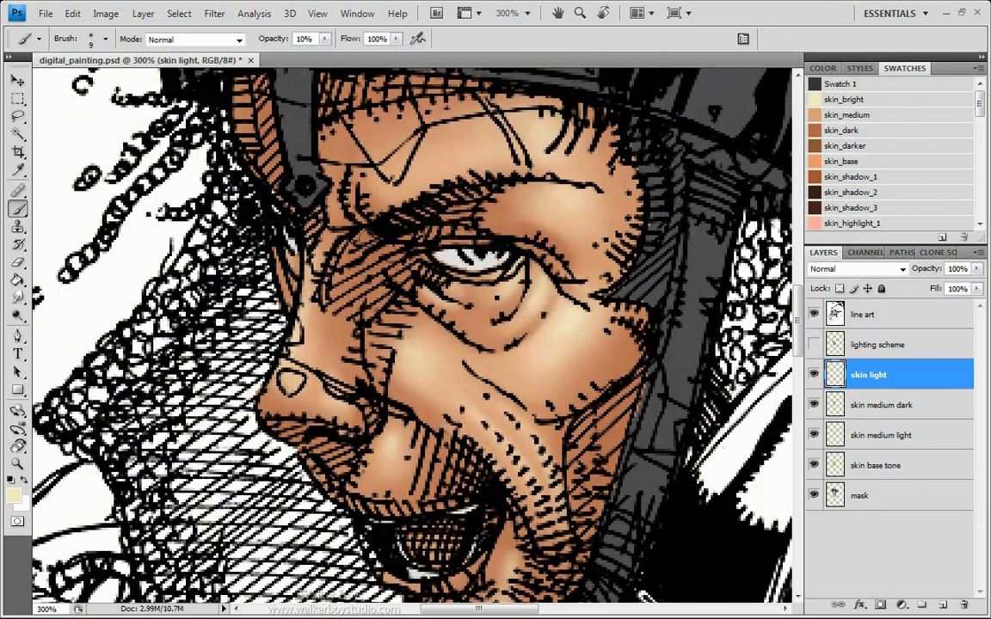
drag(451, 243, 365, 249)
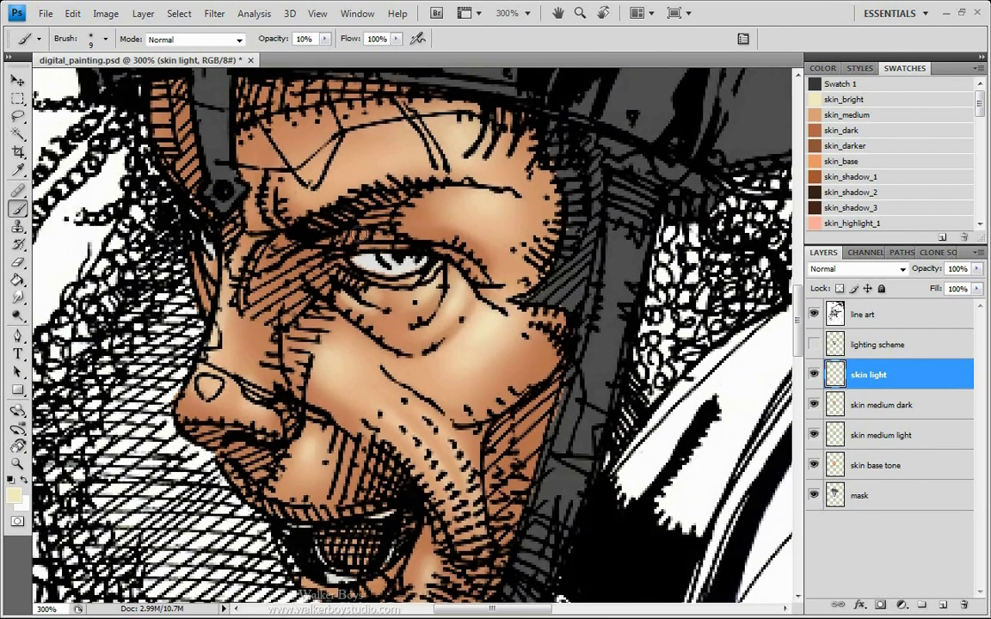
drag(266, 378, 362, 320)
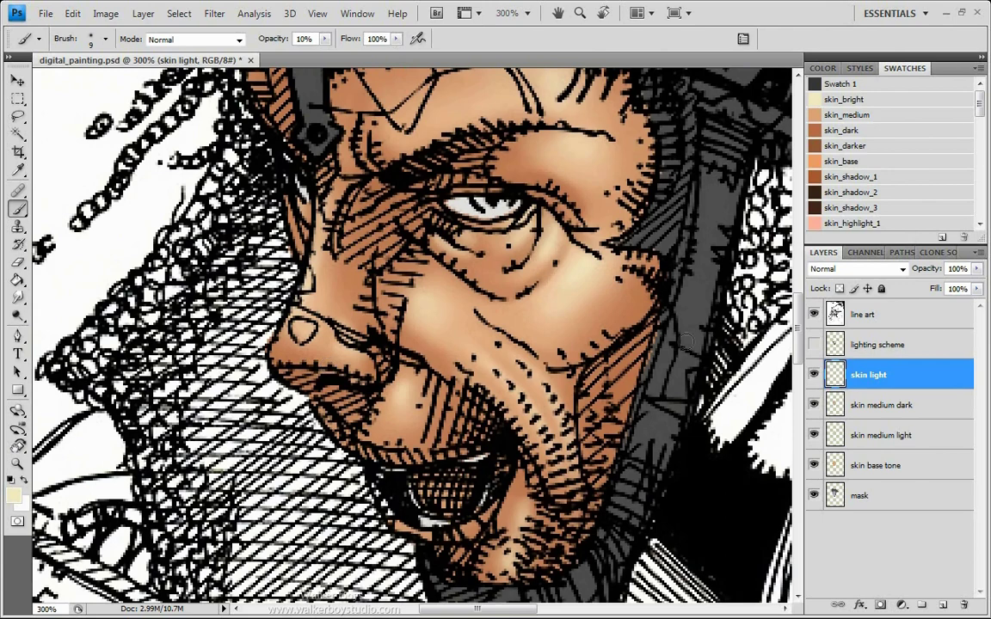
mouse_move(930, 273)
mouse_down()
mouse_move(901, 280)
mouse_move(802, 255)
mouse_move(810, 273)
mouse_move(873, 274)
mouse_up()
Create a new layer named skin dark above the skin light layer.
key(ctrl+shift+n)
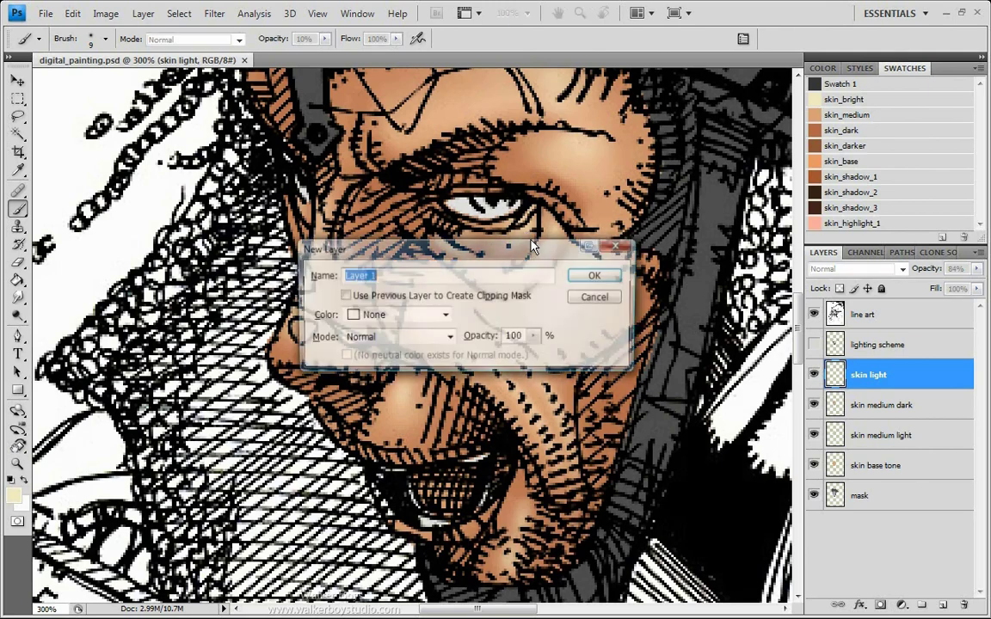
text(skin dark)
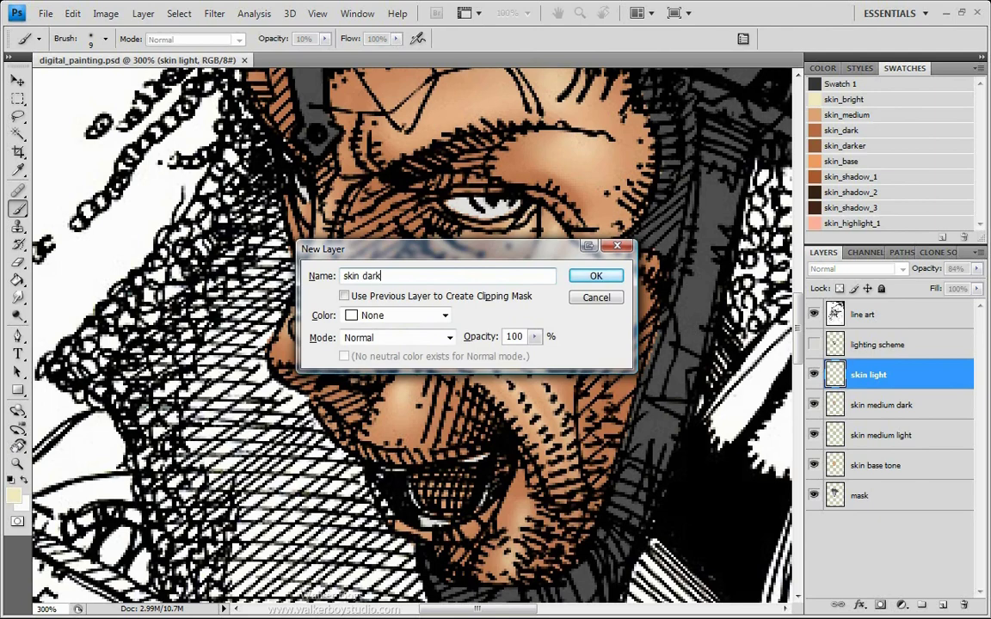
key(Return)
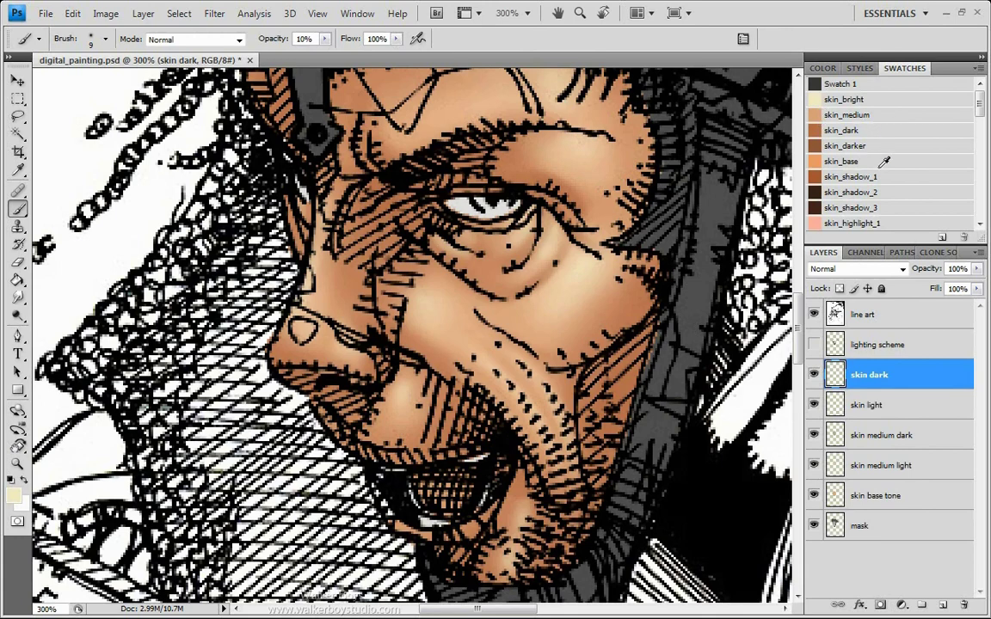
Shade the lower outer cheek and the hatched hollow beside the helmet strap using skin_darker with a 35 px brush at 10% opacity.
click(815, 146)
key(bracketright)
key(bracketright)
key(bracketright)
key(bracketright)
key(bracketleft)
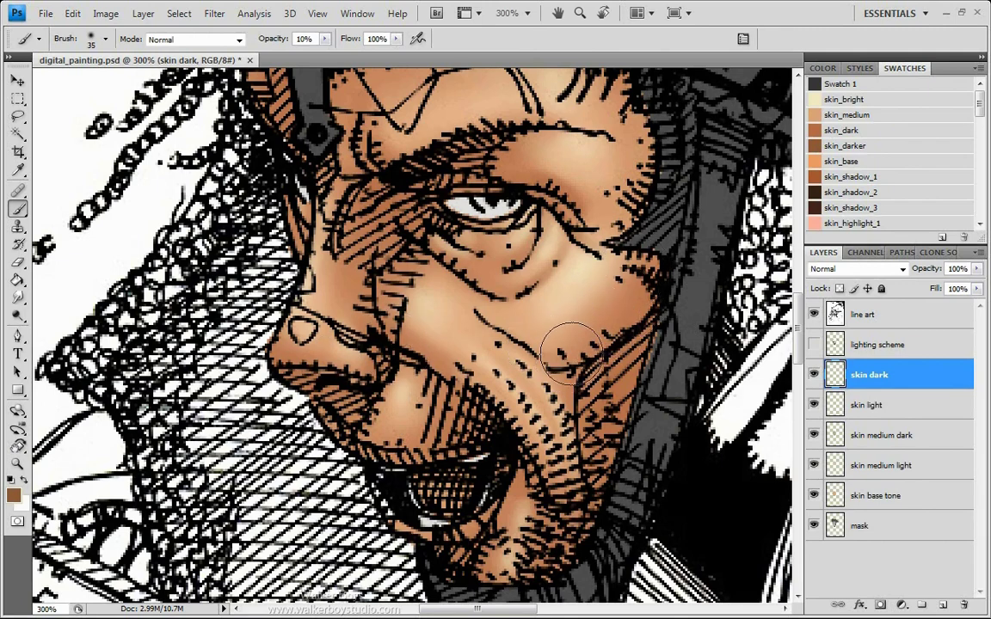
mouse_move(537, 294)
mouse_down()
mouse_move(596, 299)
mouse_move(621, 325)
mouse_move(637, 361)
mouse_move(590, 298)
mouse_move(555, 297)
mouse_move(613, 340)
mouse_move(601, 381)
mouse_move(657, 325)
mouse_move(657, 310)
mouse_move(645, 315)
mouse_move(666, 310)
mouse_move(603, 365)
mouse_move(662, 314)
mouse_move(619, 354)
mouse_move(660, 311)
mouse_move(598, 323)
mouse_move(578, 306)
mouse_move(635, 332)
mouse_move(623, 347)
mouse_move(643, 325)
mouse_move(618, 354)
mouse_move(653, 311)
mouse_move(602, 396)
mouse_move(629, 328)
mouse_move(577, 351)
mouse_move(632, 325)
mouse_move(659, 271)
mouse_move(646, 261)
mouse_move(645, 346)
mouse_up()
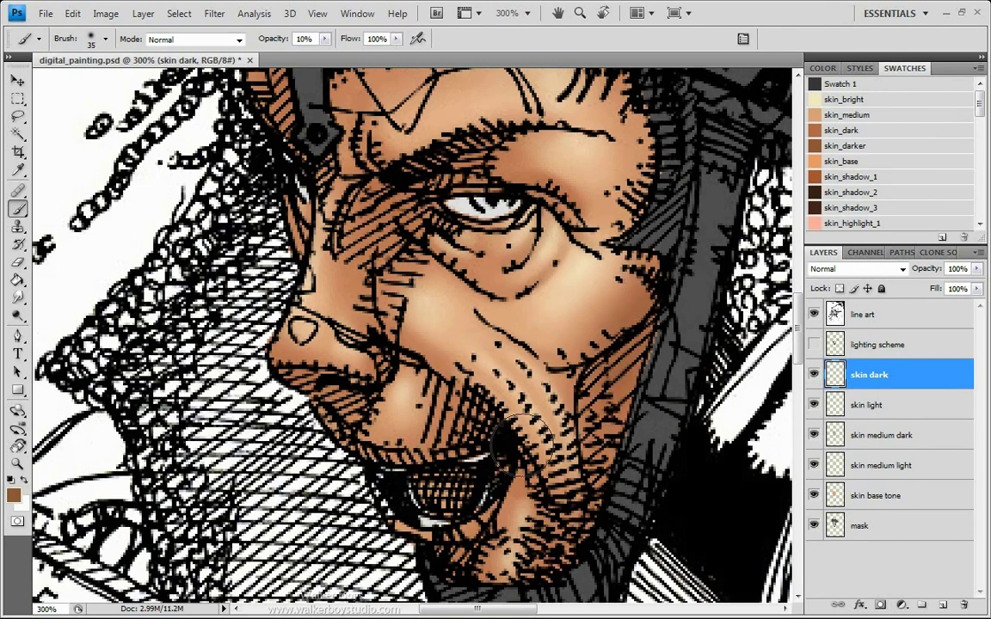
mouse_move(598, 348)
mouse_down()
mouse_move(625, 348)
mouse_move(630, 399)
mouse_move(613, 343)
mouse_move(625, 429)
mouse_move(606, 386)
mouse_move(591, 391)
mouse_move(622, 420)
mouse_move(619, 494)
mouse_move(606, 425)
mouse_move(636, 343)
mouse_move(606, 490)
mouse_move(623, 339)
mouse_move(589, 447)
mouse_move(530, 371)
mouse_move(614, 431)
mouse_up()
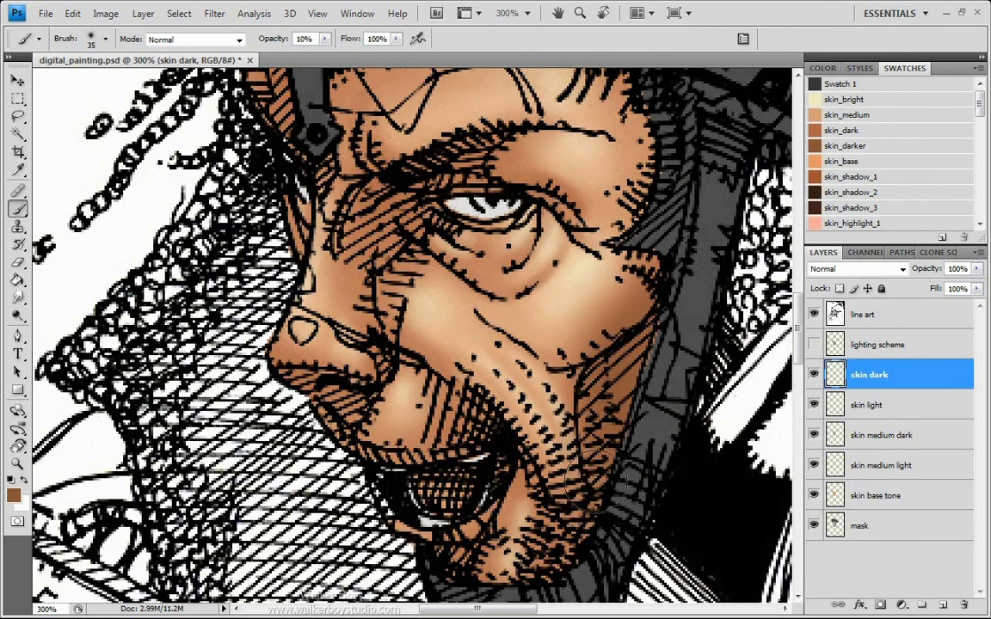
Darken the smile folds beside the mouth and the crease at the outer eye corner with a brush reduced to about 9 px.
key(bracketleft)
key(bracketleft)
key(bracketleft)
key(bracketleft)
key(bracketleft)
key(bracketleft)
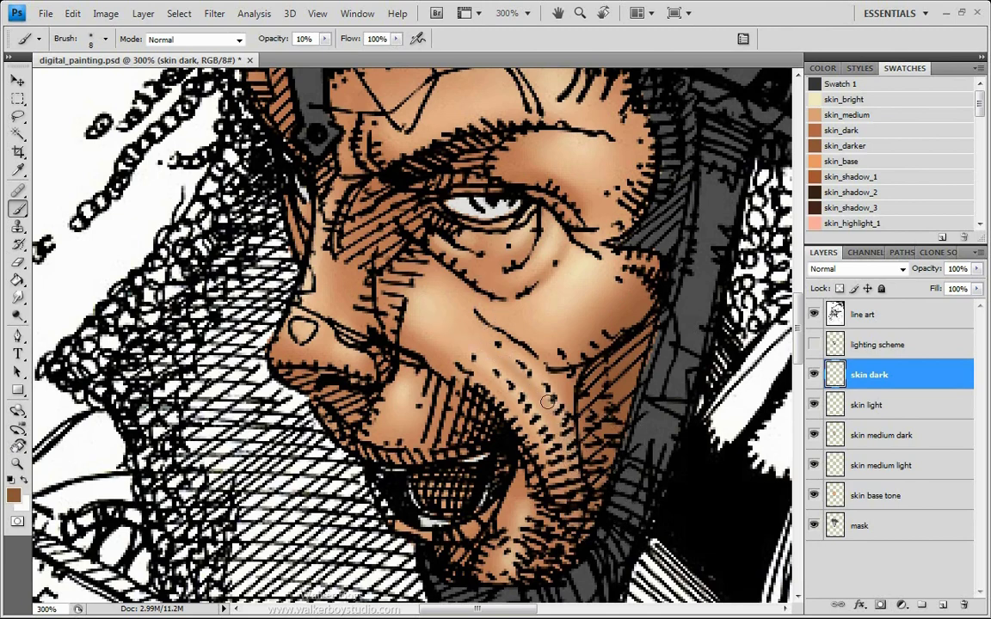
key(bracketleft)
drag(523, 443, 511, 402)
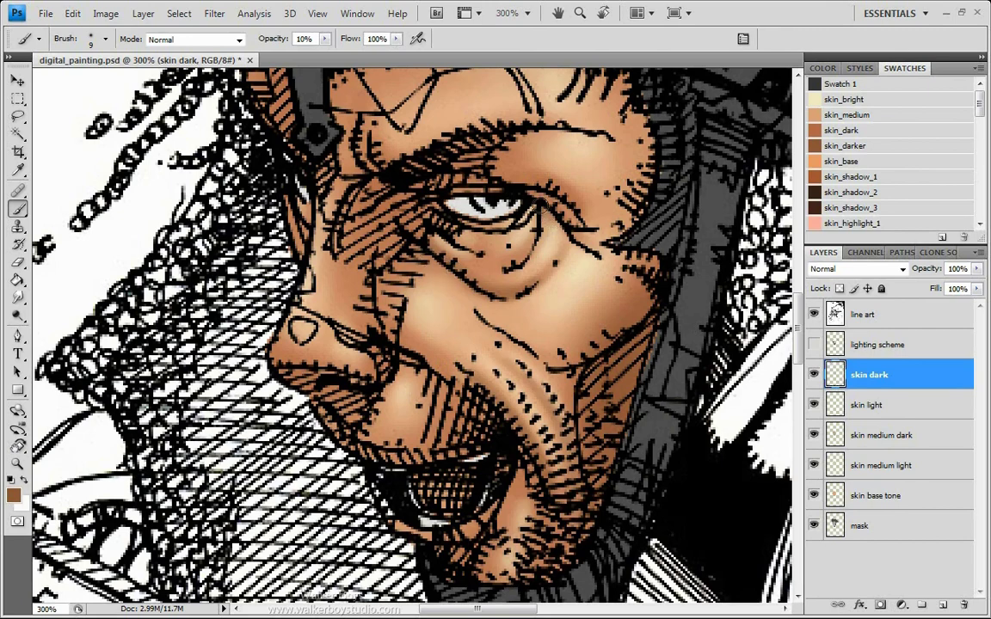
drag(540, 207, 574, 220)
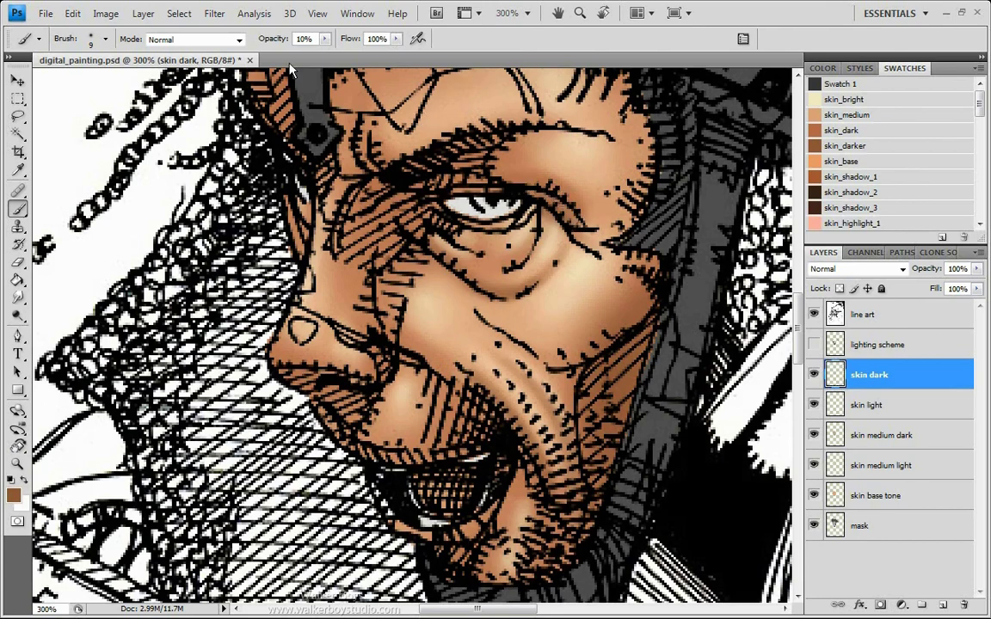
Shade the upper eyelid beneath the eyebrow and enlarge the brush to 30 px.
mouse_move(492, 179)
mouse_down()
mouse_move(593, 225)
mouse_move(531, 183)
mouse_move(477, 176)
mouse_move(430, 134)
mouse_up()
key(])
mouse_move(490, 160)
mouse_down()
mouse_move(469, 173)
mouse_move(496, 149)
mouse_move(503, 166)
mouse_move(470, 150)
mouse_up()
key(])
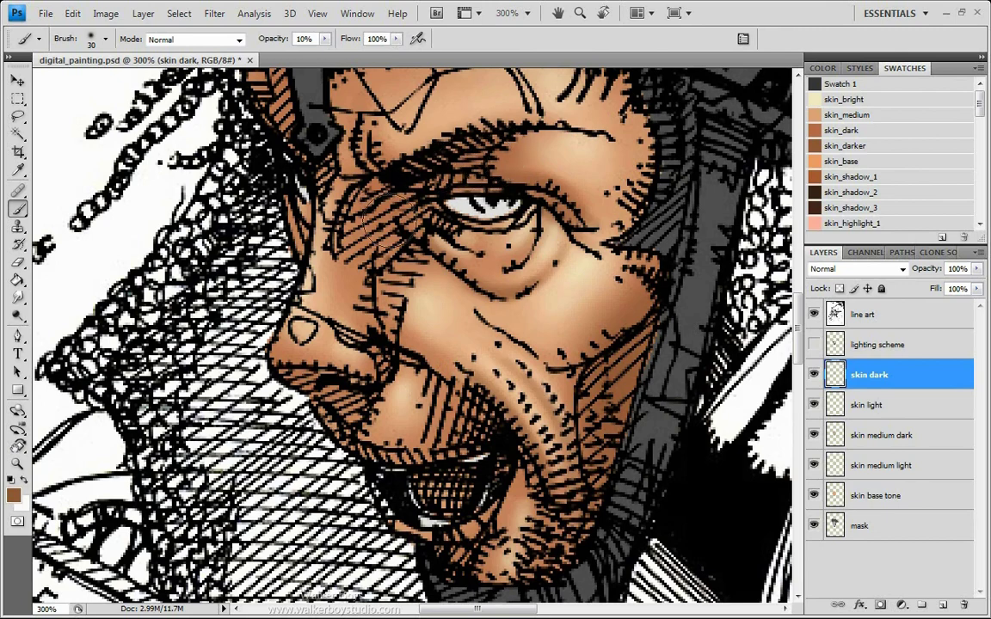
Deepen the shadow across the eyelid and the hatched inner eye socket beside the nose bridge with a 30 px brush.
mouse_move(397, 204)
mouse_down()
mouse_move(360, 212)
mouse_move(336, 189)
mouse_move(451, 206)
mouse_move(423, 174)
mouse_move(468, 151)
mouse_move(486, 167)
mouse_move(534, 158)
mouse_up()
mouse_move(345, 213)
mouse_down()
mouse_move(408, 166)
mouse_move(341, 182)
mouse_move(401, 197)
mouse_move(346, 202)
mouse_move(366, 274)
mouse_move(399, 197)
mouse_move(394, 211)
mouse_move(387, 148)
mouse_move(367, 291)
mouse_move(357, 234)
mouse_move(340, 235)
mouse_move(354, 228)
mouse_move(365, 191)
mouse_move(365, 231)
mouse_up()
key(bracketleft)
key(bracketleft)
key(bracketright)
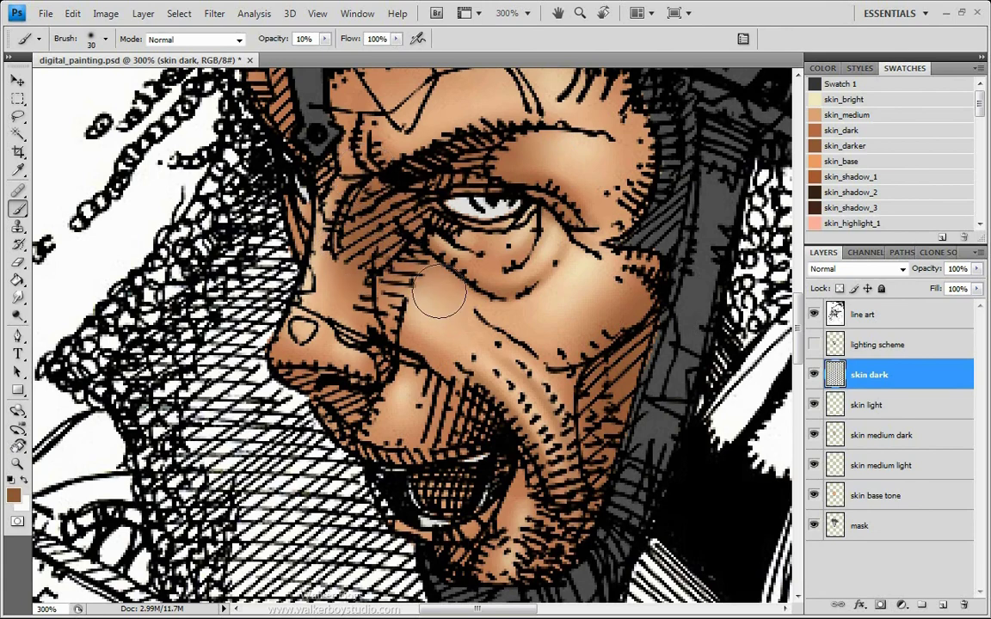
Shade the inner cheek and the side of the nose, reducing the brush to 7 px for the narrow areas.
key(bracketright)
key(bracketleft)
key(bracketleft)
key(bracketleft)
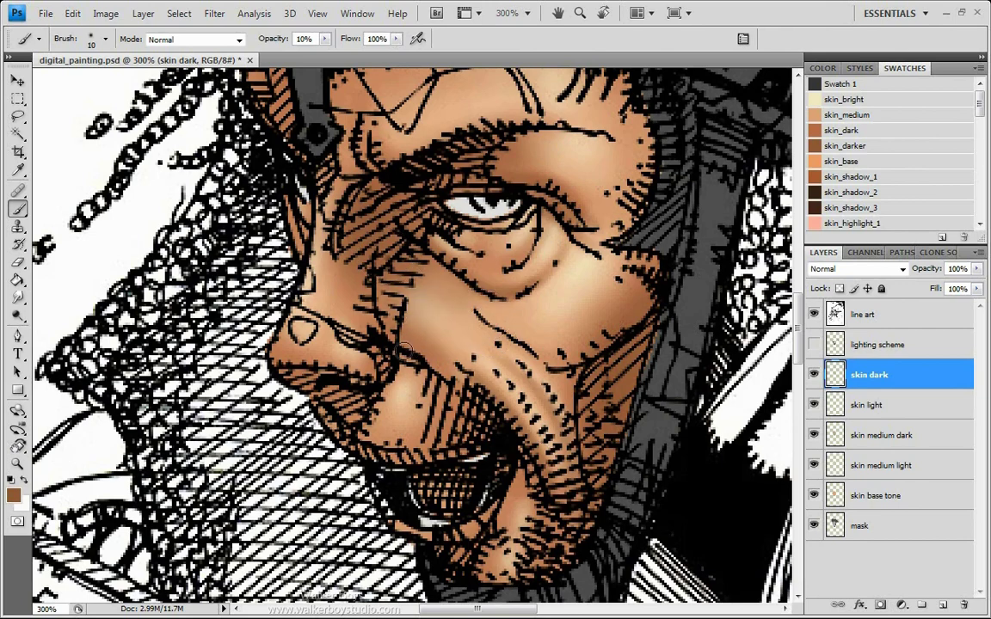
mouse_move(379, 325)
mouse_down()
mouse_move(441, 372)
mouse_move(341, 297)
mouse_up()
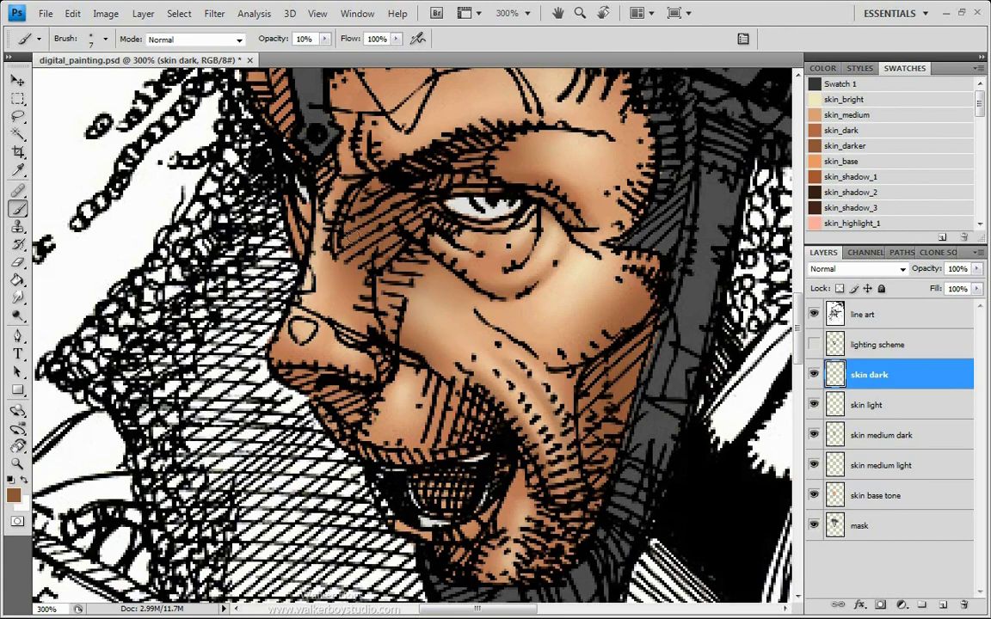
Shade the underside of the nose on the skin dark layer with a soft brush of 25 to 30 px at 10% opacity.
key(bracketright)
key(bracketright)
key(bracketright)
key(bracketright)
key(bracketright)
key(bracketright)
mouse_move(480, 419)
mouse_down()
mouse_move(443, 402)
mouse_move(448, 428)
mouse_move(460, 410)
mouse_move(440, 415)
mouse_move(428, 401)
mouse_move(469, 428)
mouse_move(404, 436)
mouse_move(448, 423)
mouse_move(401, 445)
mouse_move(460, 436)
mouse_move(432, 404)
mouse_move(434, 386)
mouse_move(461, 415)
mouse_move(432, 449)
mouse_move(469, 432)
mouse_move(403, 372)
mouse_move(439, 469)
mouse_move(498, 449)
mouse_move(491, 432)
mouse_move(428, 389)
mouse_move(387, 472)
mouse_move(379, 411)
mouse_move(331, 383)
mouse_move(293, 383)
mouse_move(347, 396)
mouse_up()
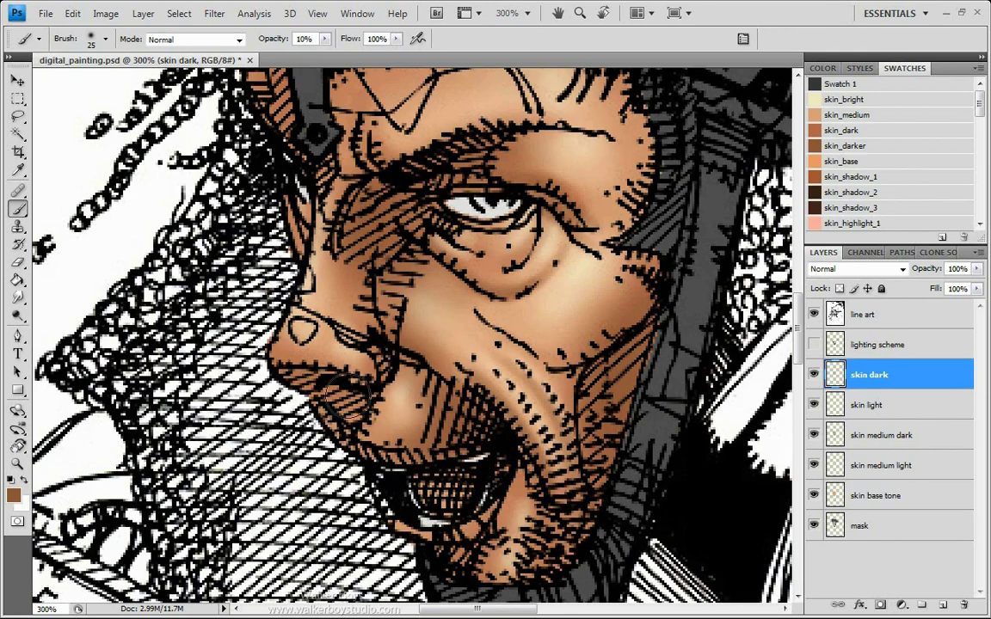
mouse_move(293, 355)
mouse_down()
mouse_move(259, 331)
mouse_move(301, 353)
mouse_move(297, 385)
mouse_up()
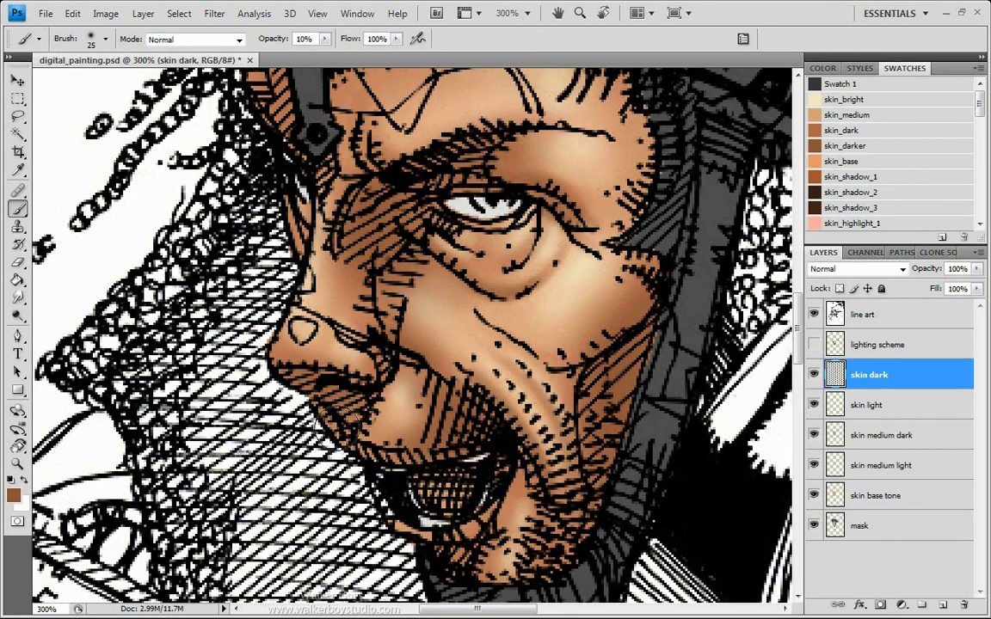
key(bracketright)
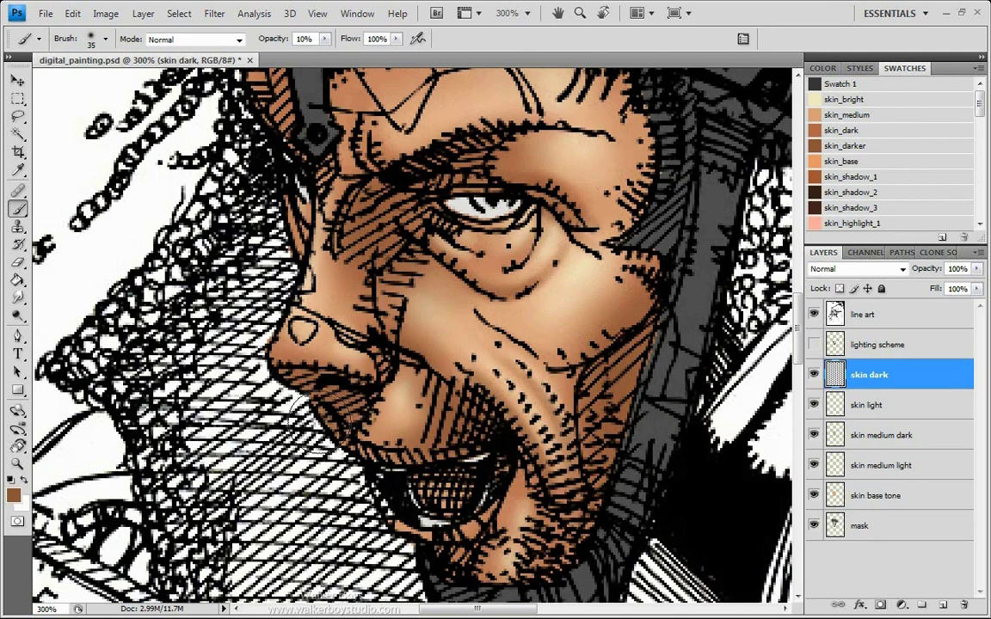
key(bracketleft)
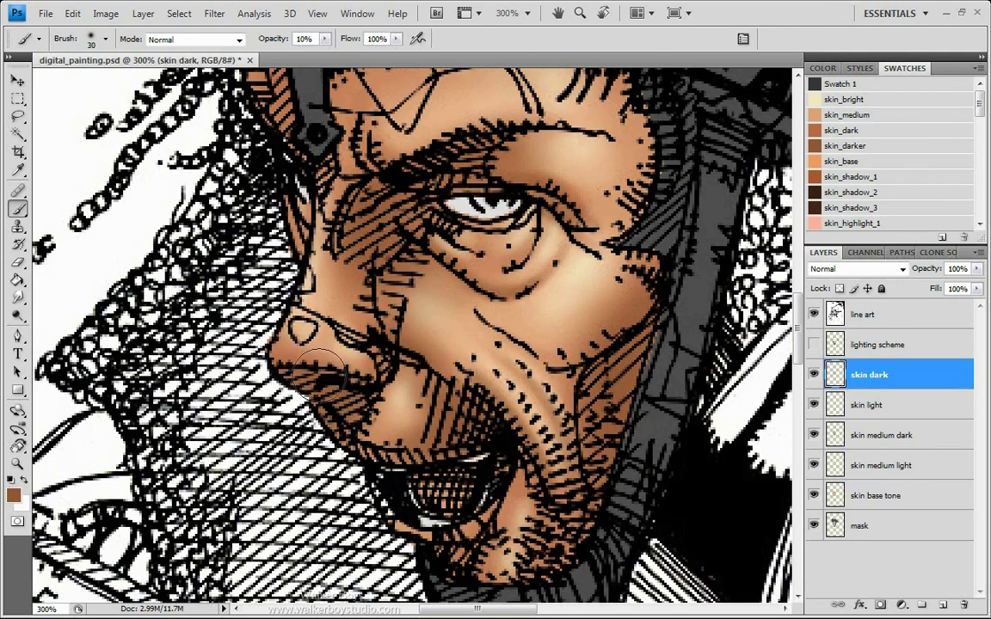
mouse_move(320, 375)
mouse_down()
mouse_move(247, 315)
mouse_move(233, 274)
mouse_move(291, 365)
mouse_move(262, 358)
mouse_up()
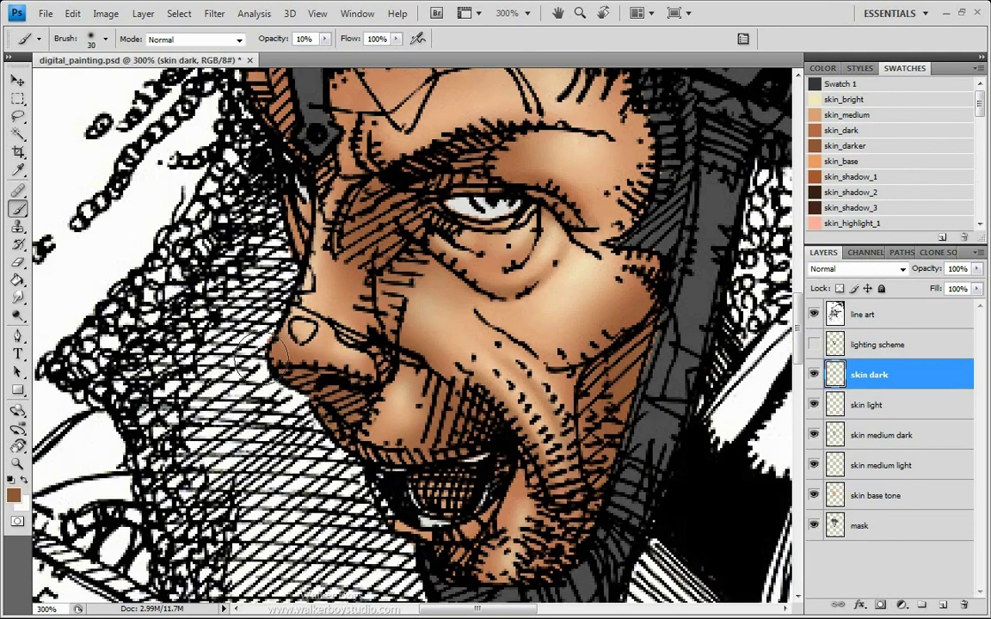
Darken the area beneath the nostril with a 9 px brush.
key(bracketleft)
key(bracketleft)
key(bracketleft)
key(bracketleft)
key(bracketleft)
drag(363, 385, 350, 388)
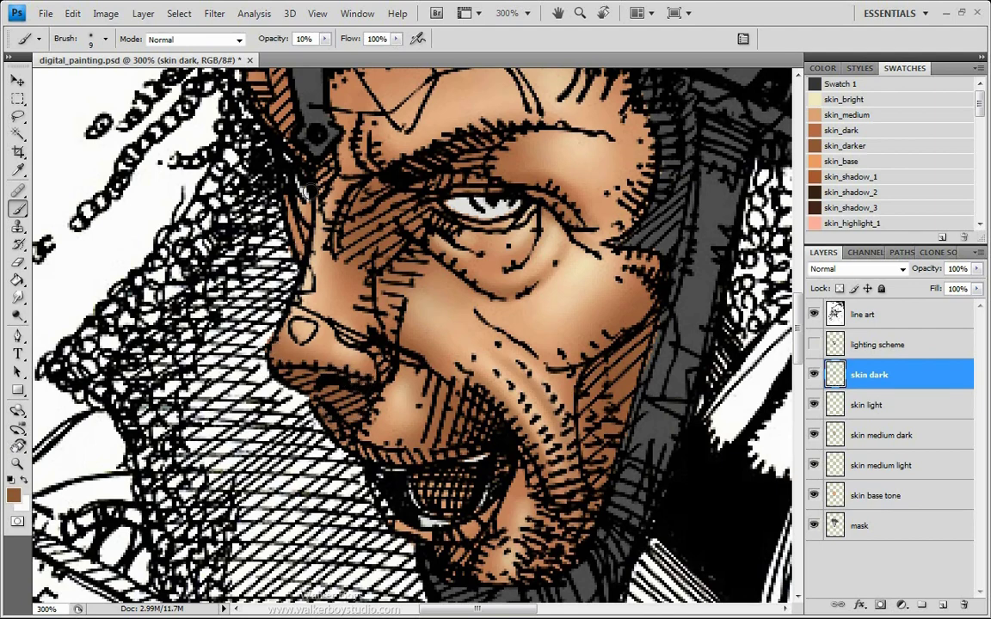
Shade the far side of the nose bridge and the inner brow crease, finishing with an 8 px brush.
mouse_move(301, 222)
mouse_down()
mouse_move(287, 209)
mouse_move(291, 225)
mouse_move(287, 211)
mouse_up()
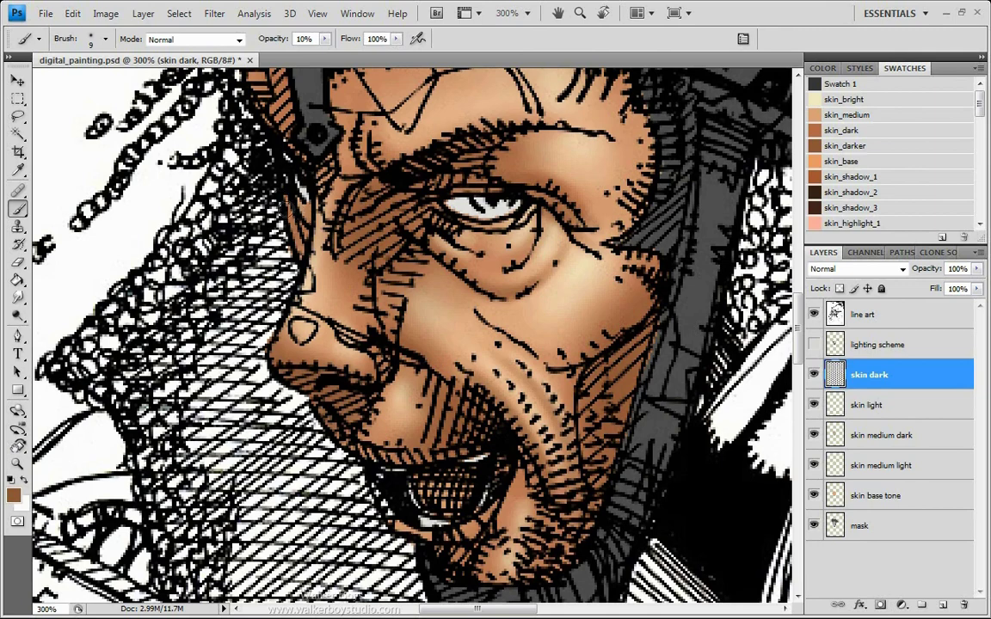
key(bracketright)
key(bracketright)
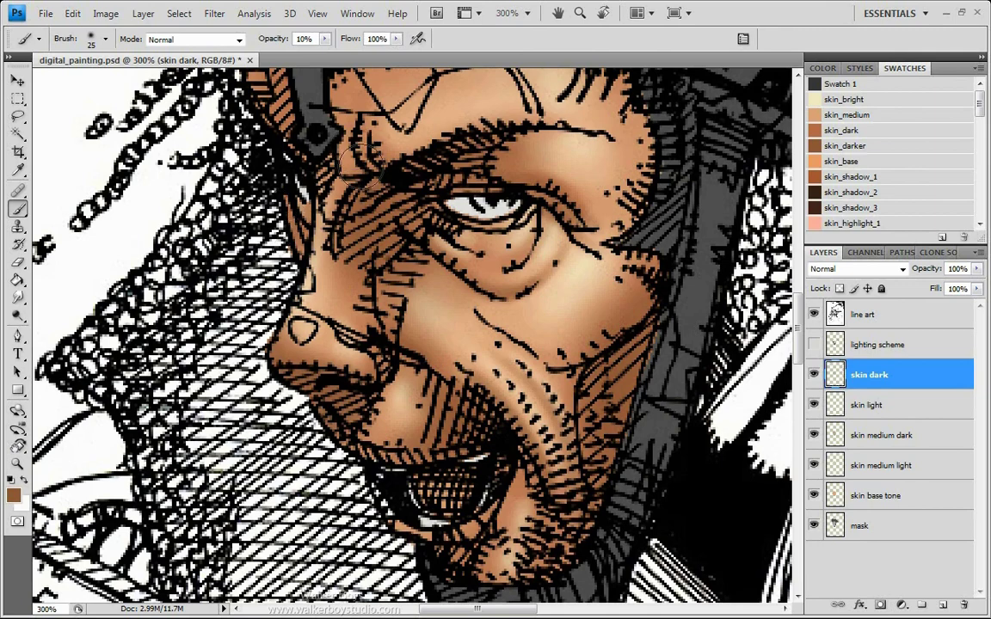
key(bracketleft)
key(bracketleft)
key(bracketleft)
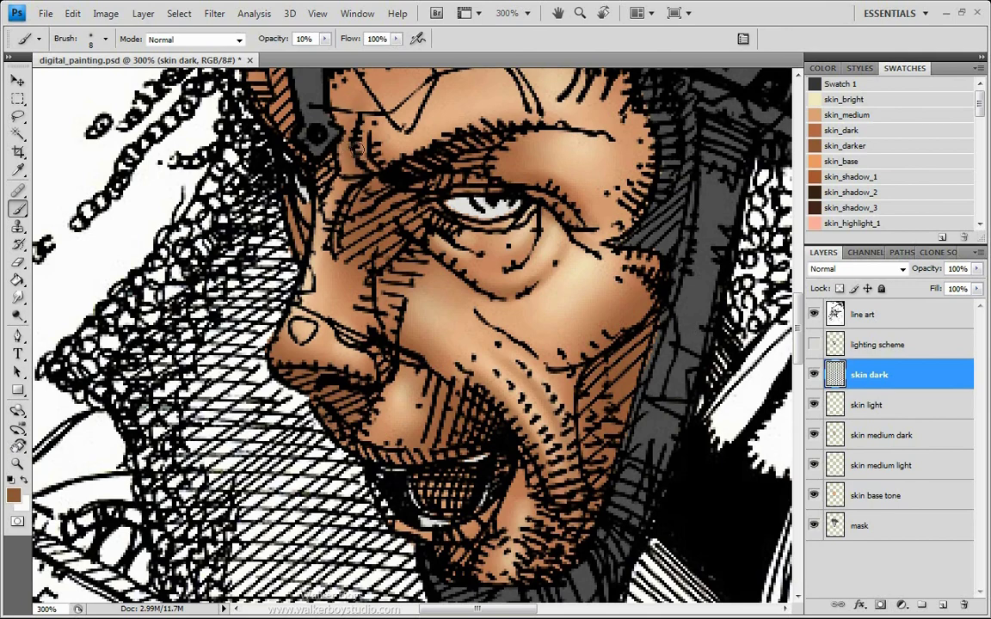
drag(379, 153, 388, 163)
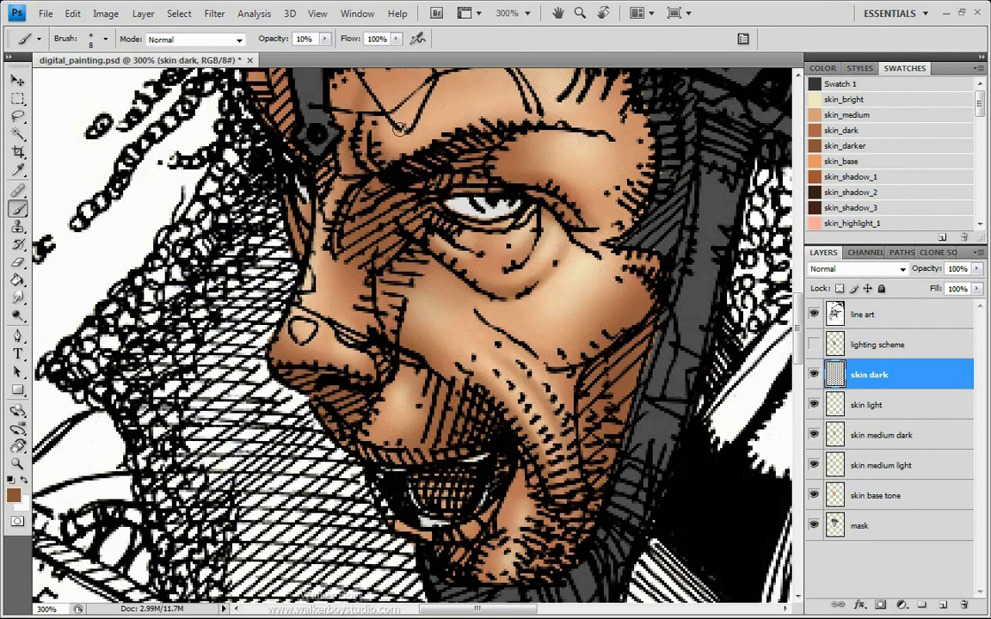
Reduce the brush to 10 px for shading the cheek wrinkles beside the mouth.
key(bracketright)
key(bracketright)
key(bracketright)
key(bracketright)
key(bracketright)
key(bracketright)
key(bracketright)
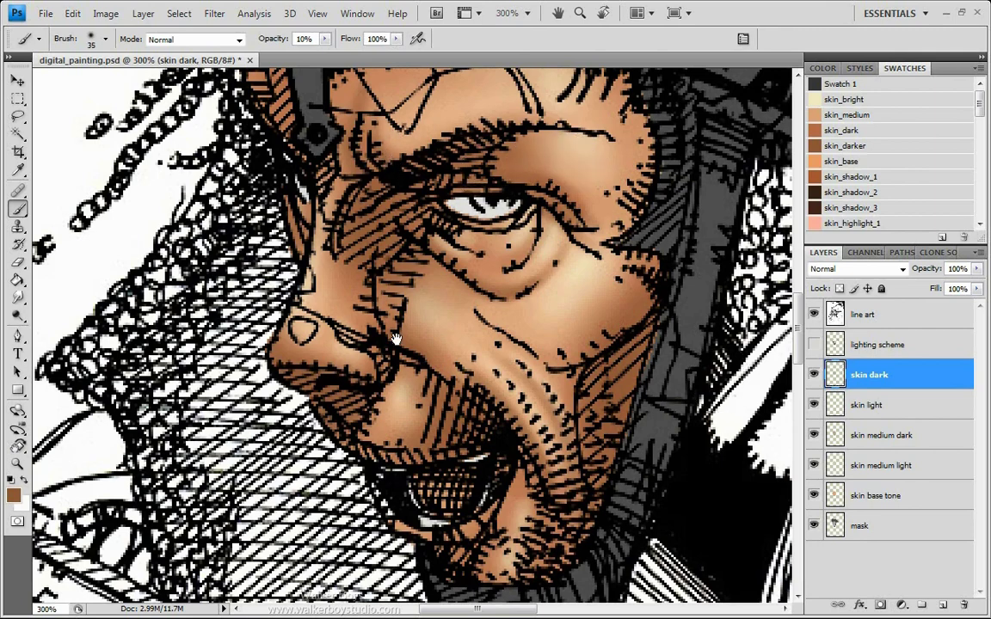
mouse_move(424, 388)
mouse_down()
mouse_move(261, 233)
mouse_move(372, 300)
mouse_move(379, 284)
mouse_up()
key(bracketleft)
key(bracketleft)
key(bracketleft)
key(bracketleft)
key(bracketleft)
key(bracketleft)
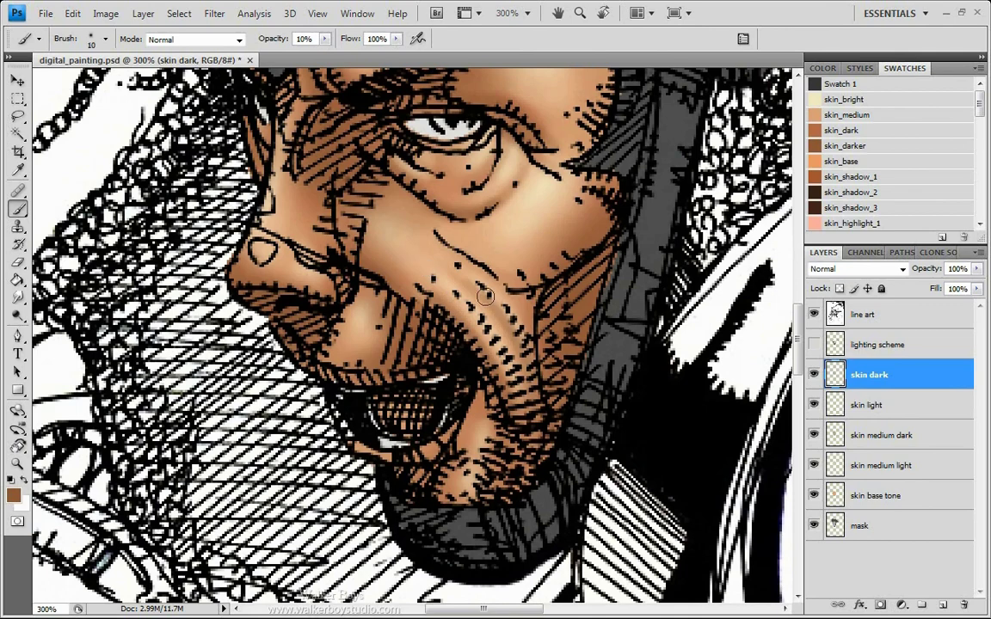
Shade around the corner of the mouth and along the lips with a 15 px brush.
key(bracketright)
key(bracketright)
key(bracketright)
key(bracketright)
key(bracketleft)
key(bracketleft)
key(bracketleft)
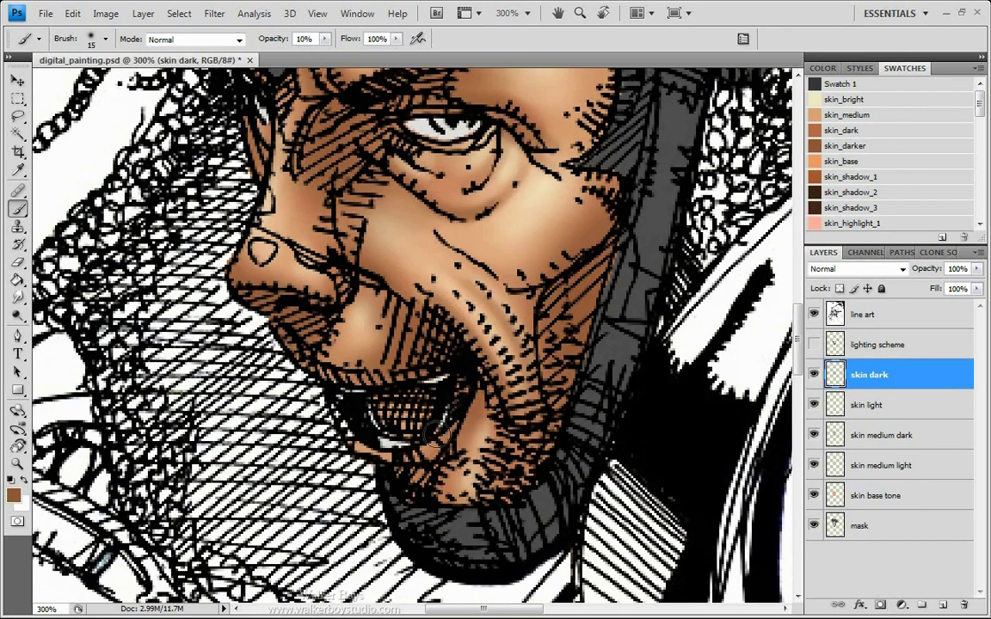
mouse_move(461, 411)
mouse_down()
mouse_move(342, 430)
mouse_move(320, 397)
mouse_up()
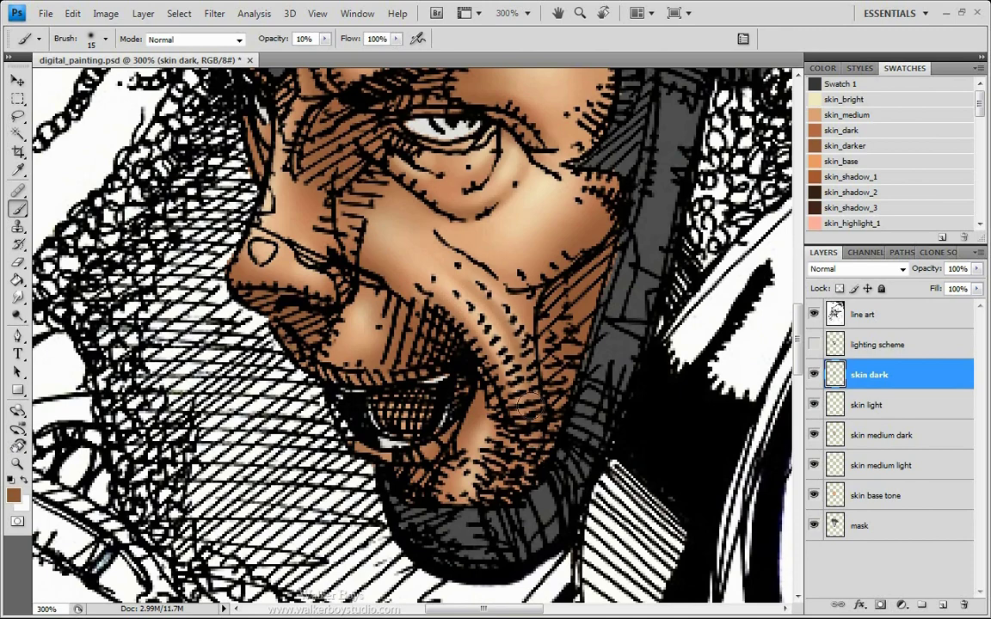
Darken the inner eye socket beneath the eyebrow with a 25 px brush.
key(bracketleft)
drag(270, 252, 240, 394)
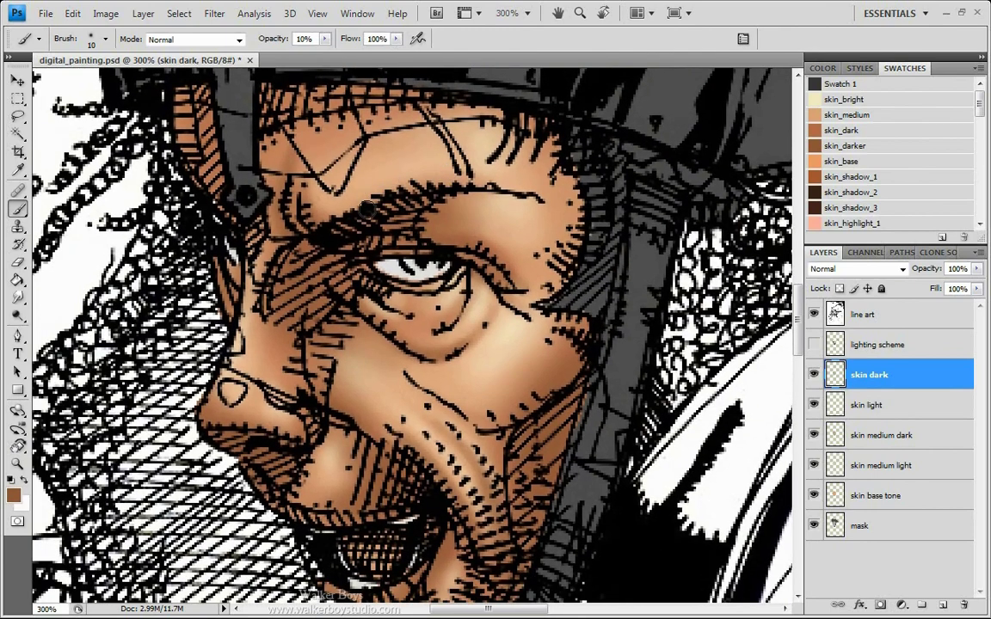
key(bracketright)
key(bracketright)
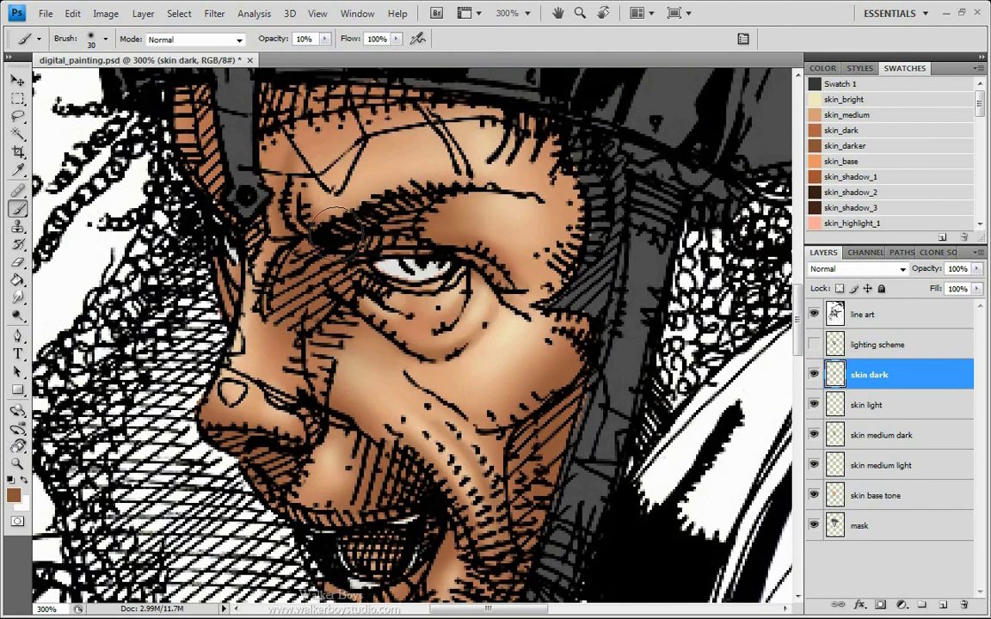
key(])
key(bracketleft)
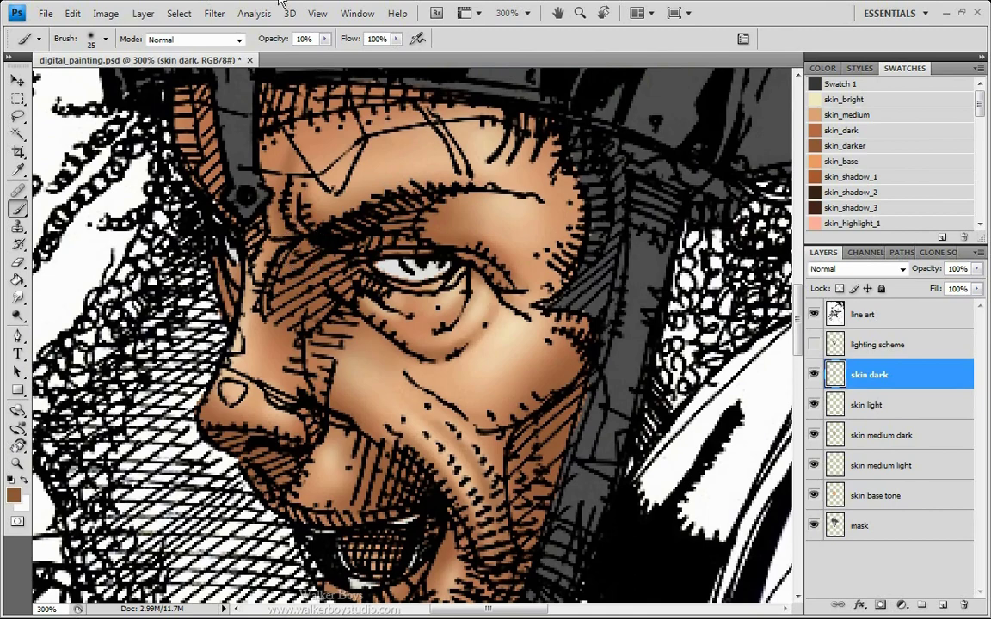
mouse_move(406, 307)
mouse_down()
mouse_move(421, 224)
mouse_move(419, 268)
mouse_up()
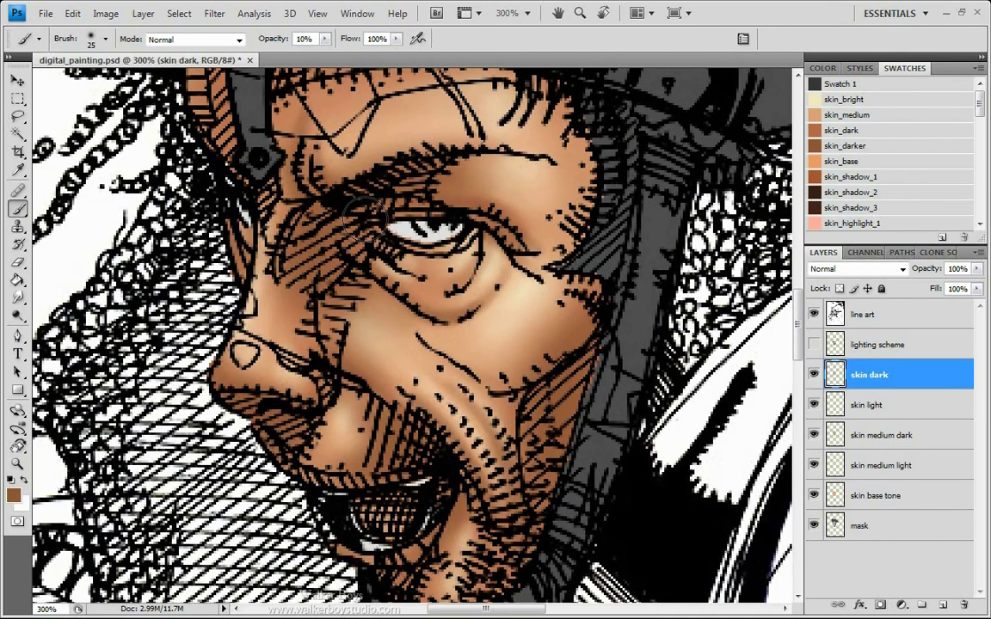
drag(375, 220, 363, 225)
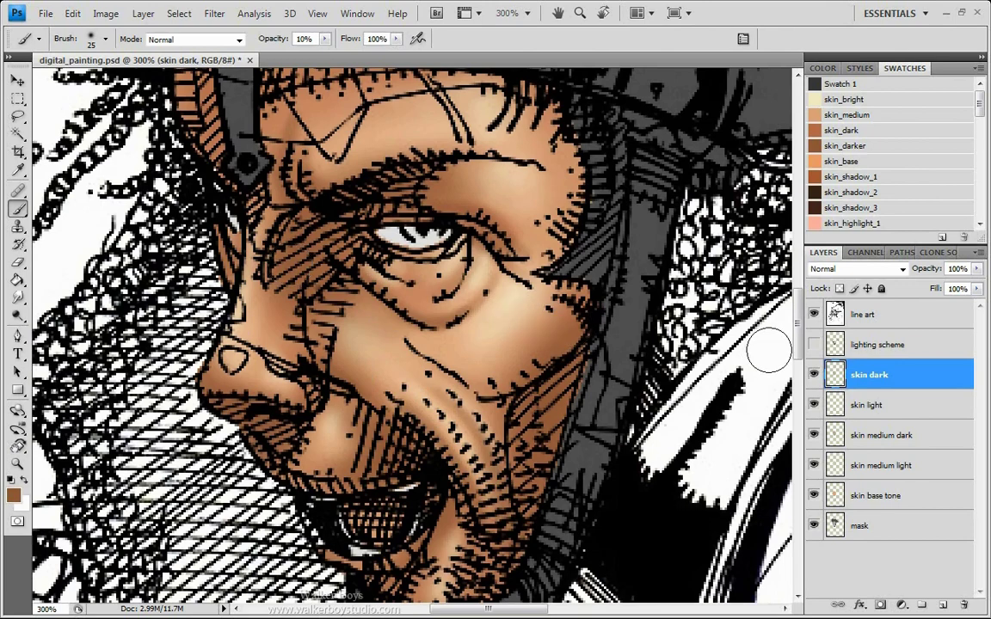
Hide and show the line art layer repeatedly to examine the skin shading without the ink lines.
click(814, 316)
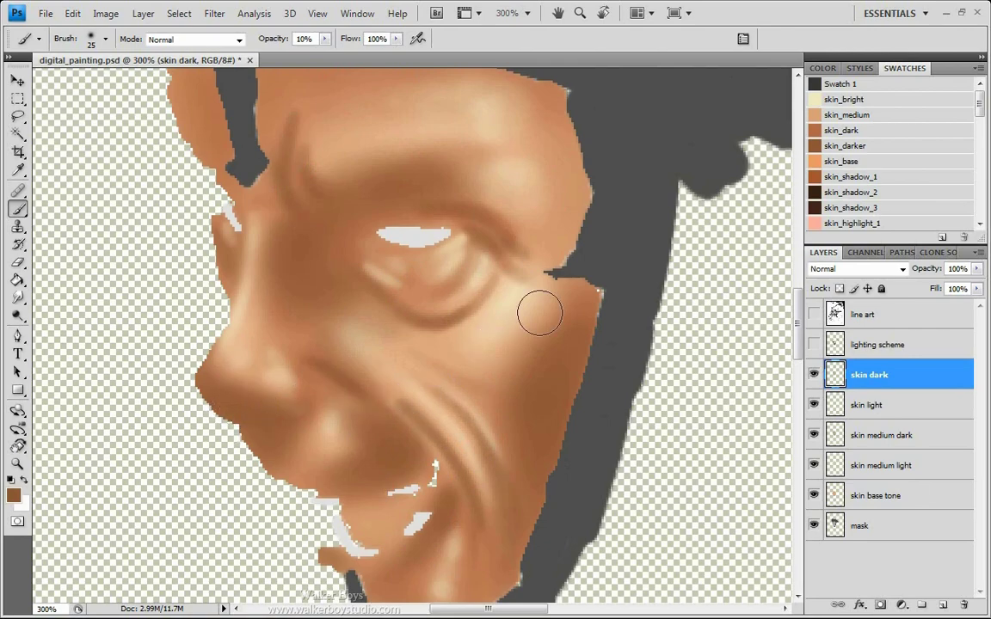
click(814, 315)
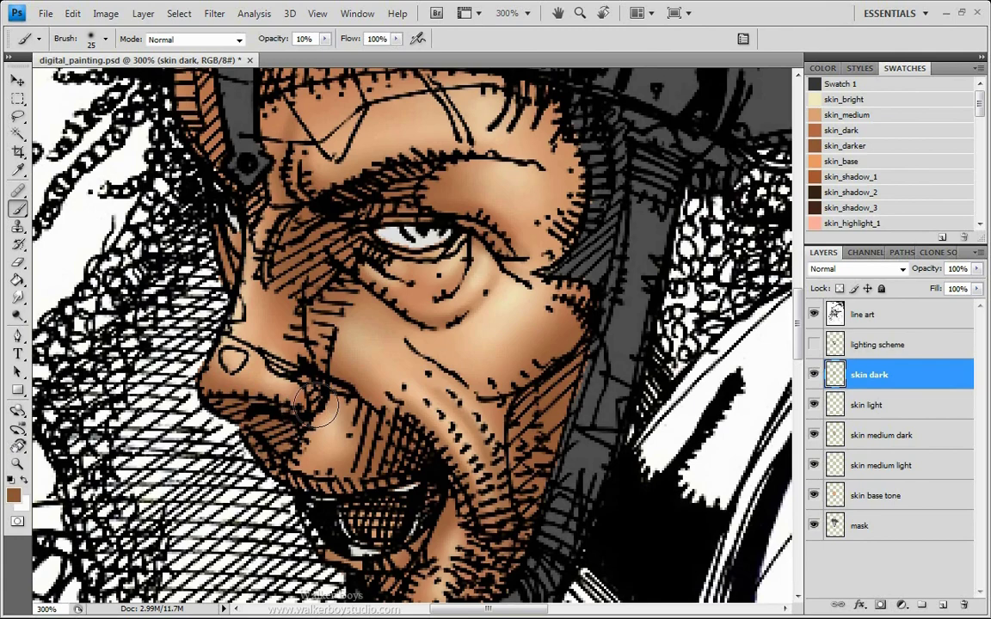
click(814, 314)
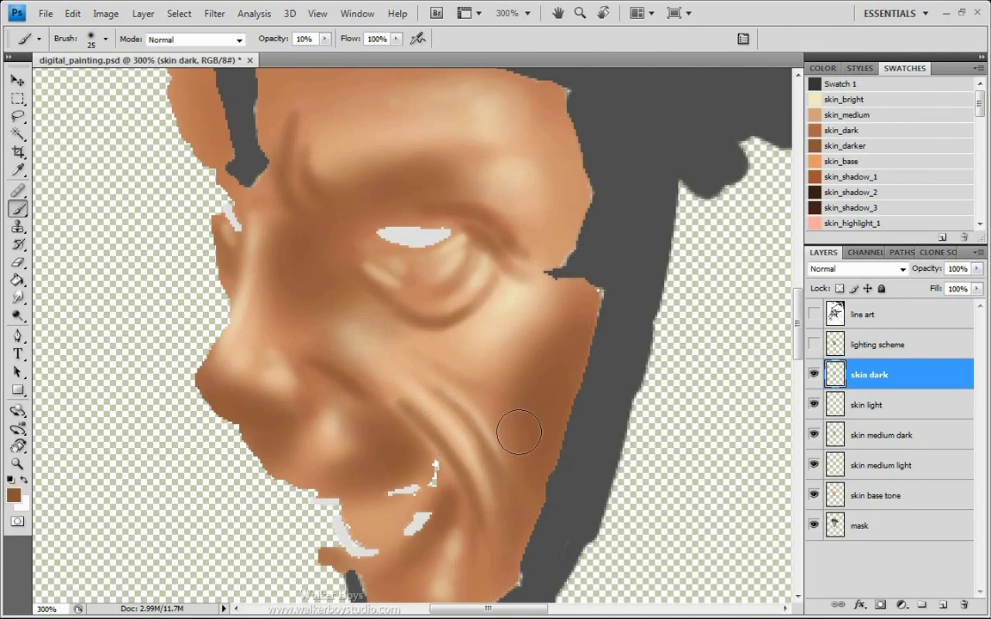
click(814, 315)
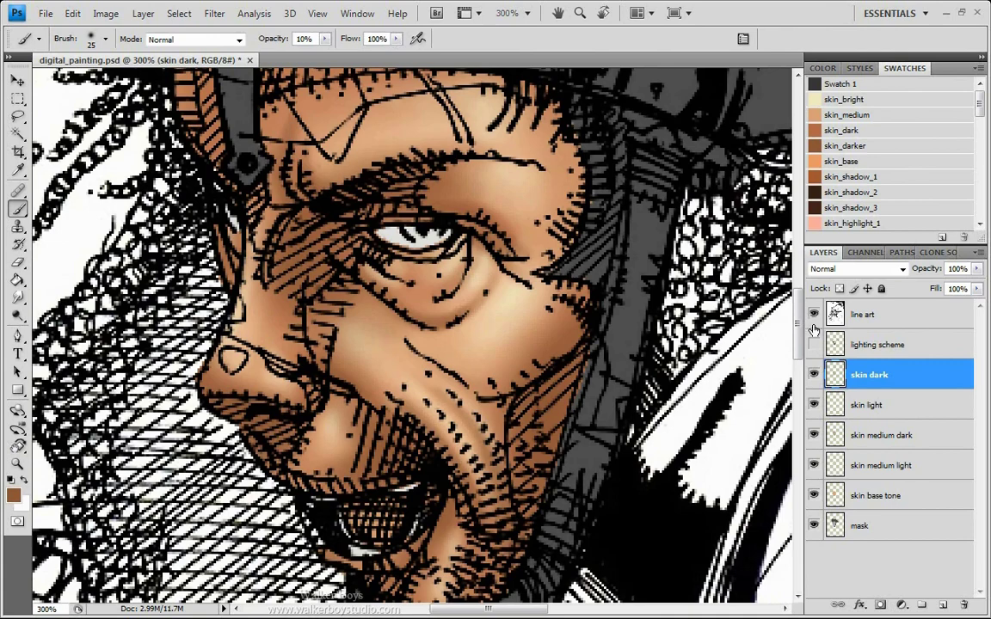
click(814, 315)
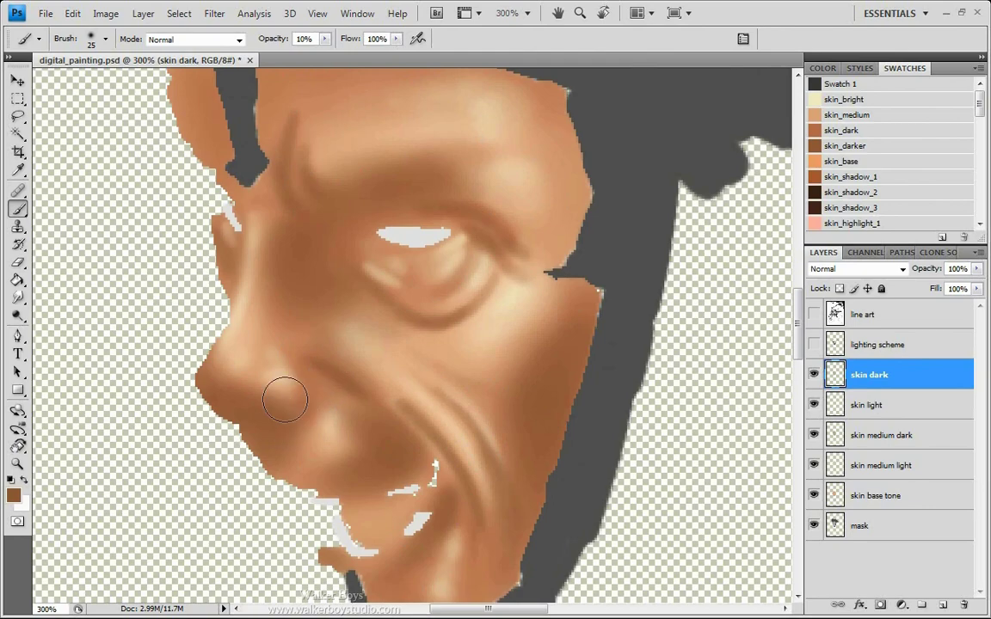
click(814, 315)
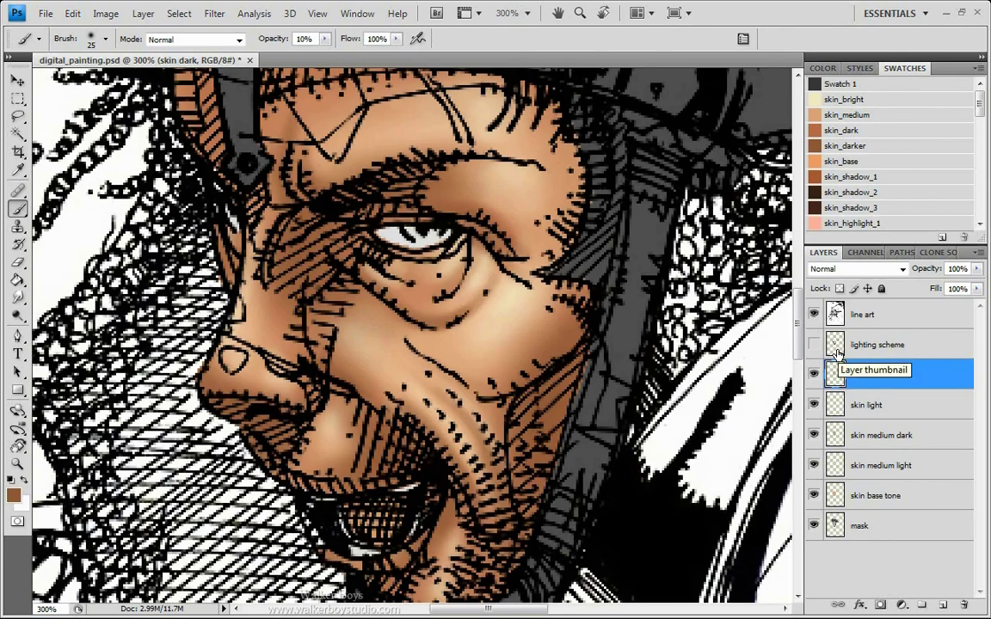
Shade the forehead edge and the temple along the helmet rim with the 25 px brush.
mouse_move(293, 374)
mouse_down()
mouse_move(432, 226)
mouse_move(378, 215)
mouse_move(345, 332)
mouse_move(403, 287)
mouse_move(369, 336)
mouse_up()
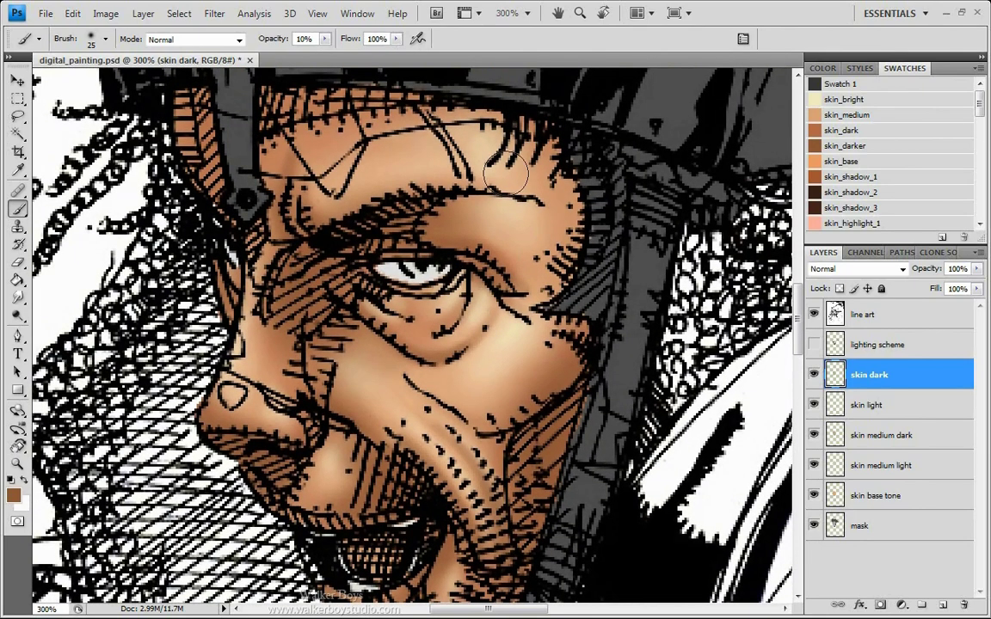
drag(325, 188, 288, 324)
mouse_move(247, 237)
mouse_down()
mouse_move(238, 228)
mouse_move(248, 208)
mouse_move(278, 196)
mouse_move(216, 223)
mouse_move(255, 199)
mouse_up()
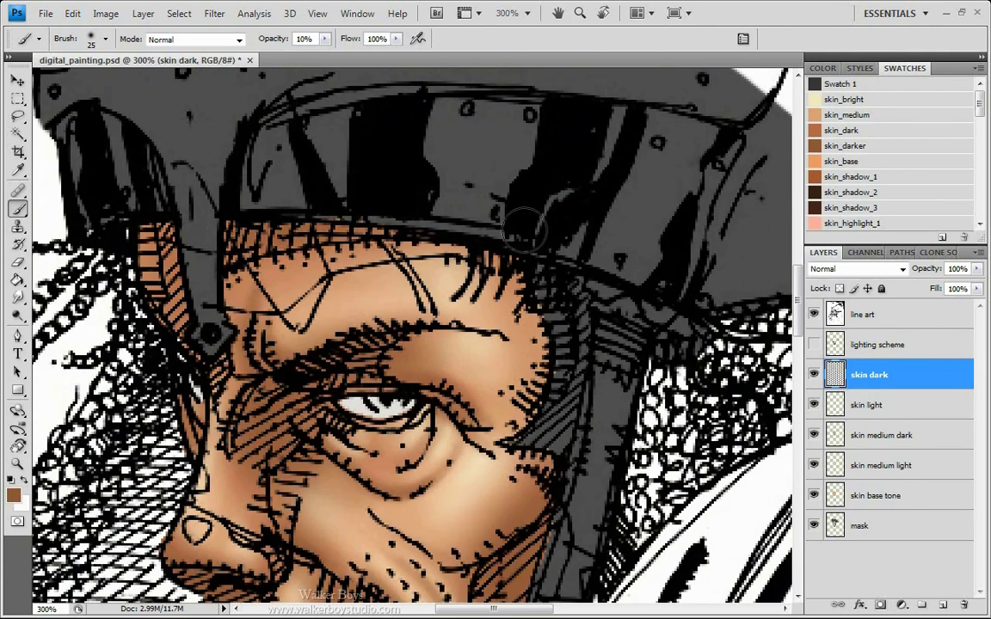
mouse_move(524, 233)
mouse_down()
mouse_move(535, 409)
mouse_move(548, 375)
mouse_up()
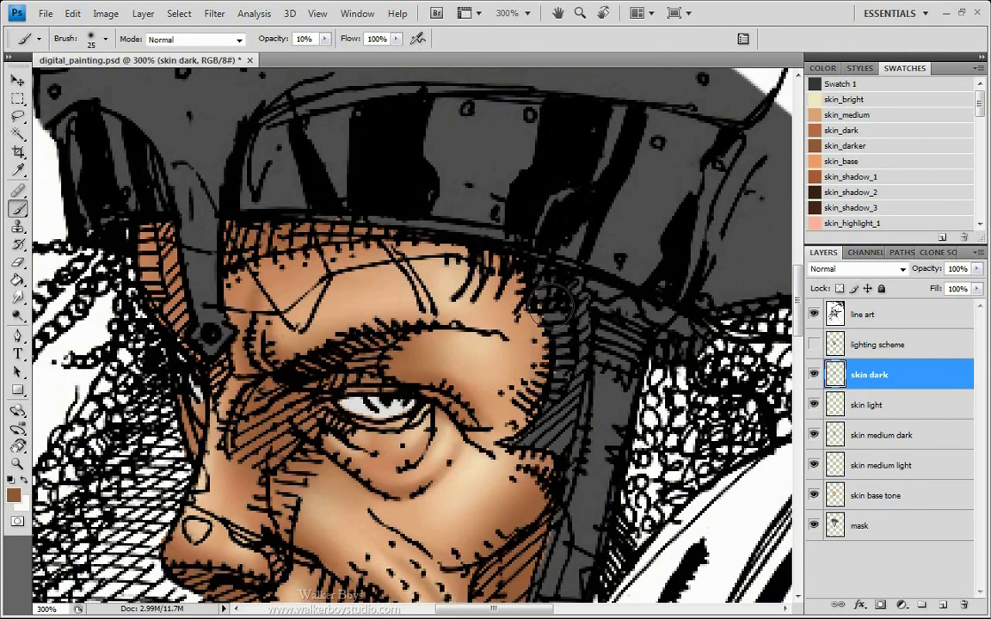
Darken the skin edge at the outer corner of the eye and upper cheek with a 9 px brush.
key(bracketleft)
key(bracketleft)
mouse_move(519, 421)
mouse_down()
mouse_move(527, 428)
mouse_move(522, 411)
mouse_move(511, 425)
mouse_move(555, 468)
mouse_up()
key(bracketleft)
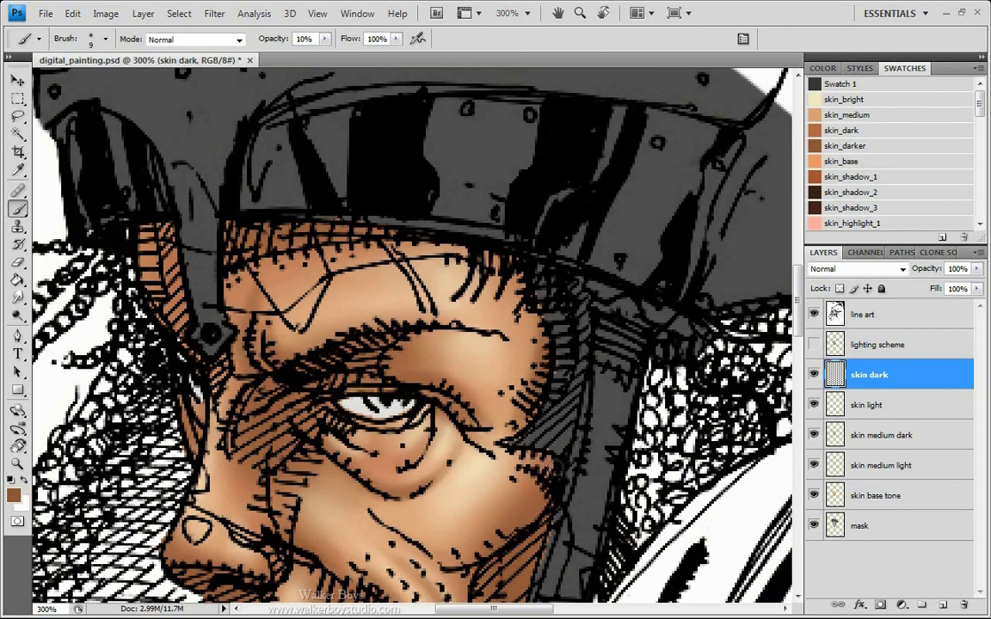
mouse_move(503, 422)
mouse_down()
mouse_move(477, 426)
mouse_move(499, 462)
mouse_move(498, 413)
mouse_up()
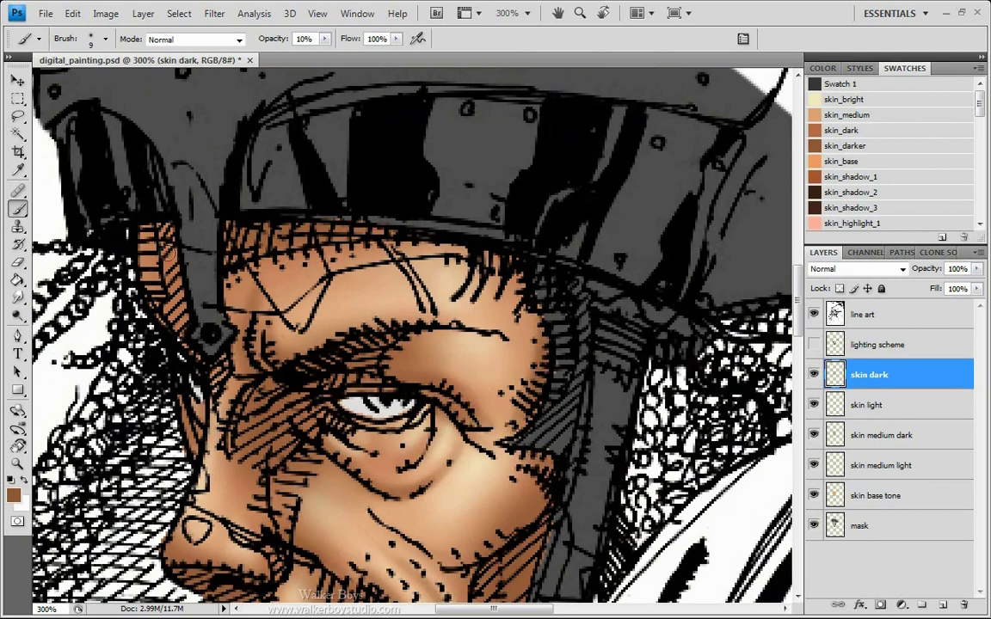
Shade the narrow strip of skin on the far side of the helmet strap with a 20 px brush.
key(bracketright)
key(bracketright)
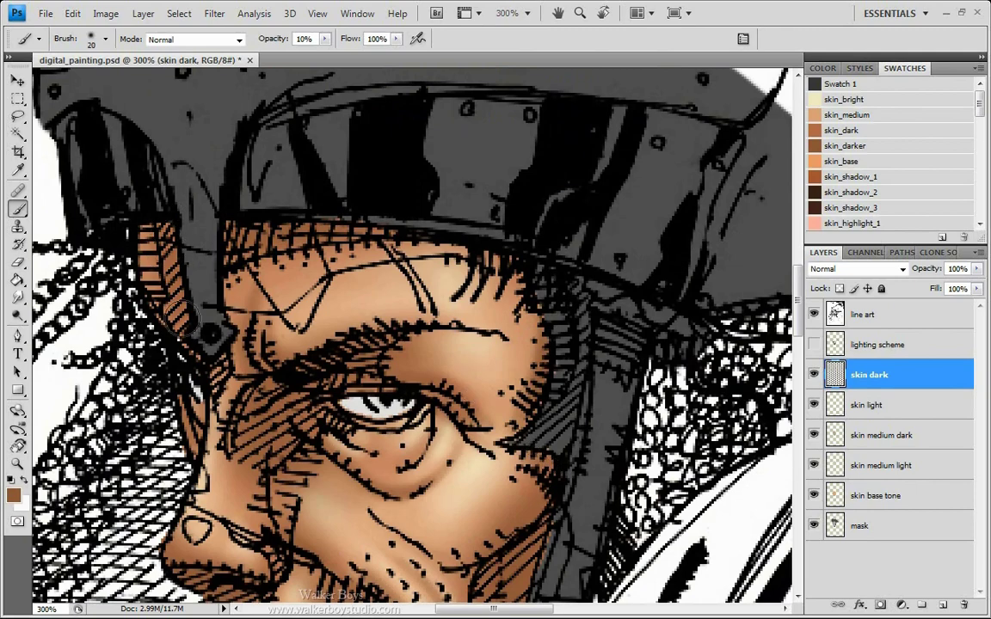
mouse_move(179, 320)
mouse_down()
mouse_move(146, 222)
mouse_move(151, 287)
mouse_move(155, 250)
mouse_move(196, 310)
mouse_move(159, 228)
mouse_move(142, 236)
mouse_move(187, 347)
mouse_up()
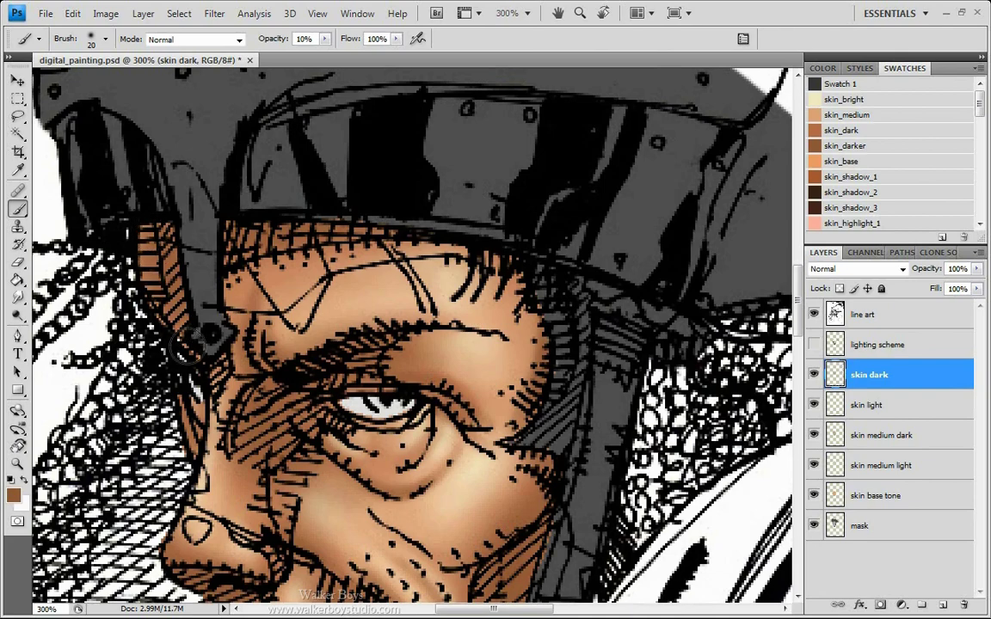
Deepen the shadow between the nose bridge and inner eye with the 20 px brush, and reduce the brush to 15 px.
mouse_move(241, 497)
mouse_down()
mouse_move(376, 352)
mouse_move(366, 346)
mouse_up()
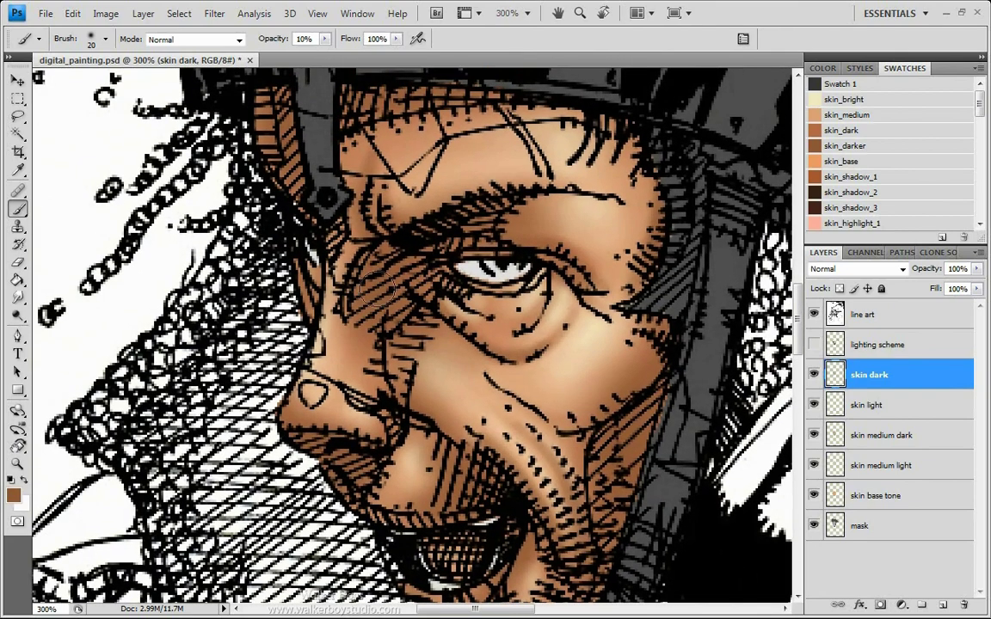
mouse_move(383, 289)
mouse_down()
mouse_move(428, 245)
mouse_move(476, 229)
mouse_move(409, 243)
mouse_move(469, 206)
mouse_move(417, 228)
mouse_up()
key(bracketleft)
drag(332, 349, 292, 337)
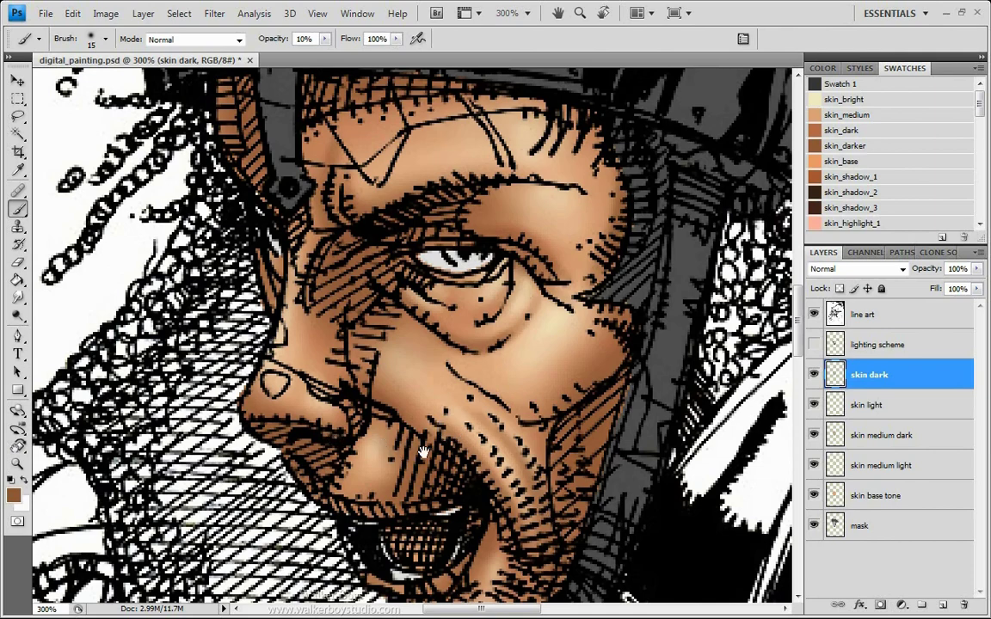
drag(606, 449, 520, 398)
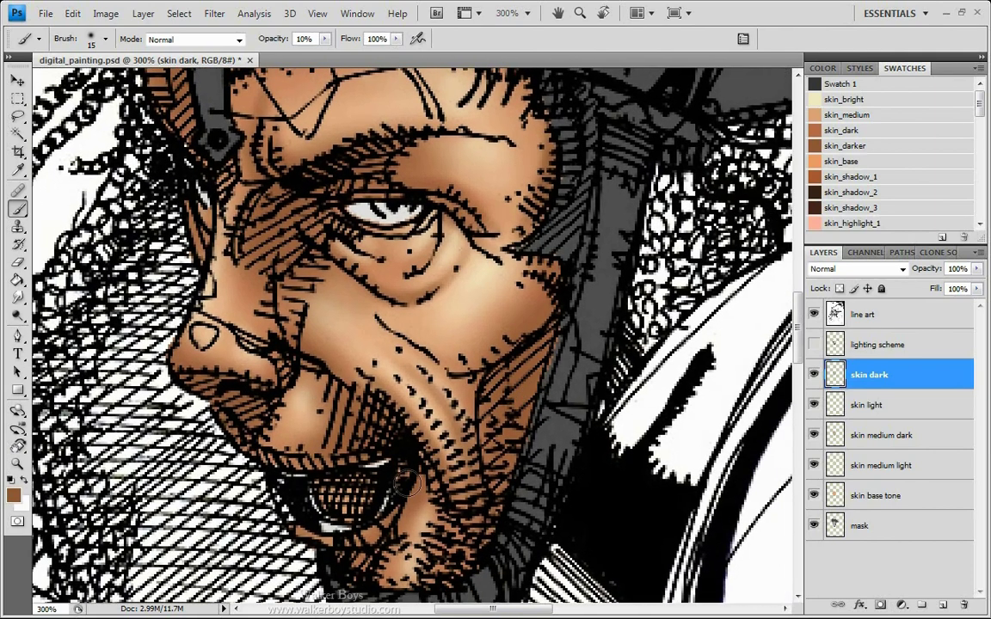
Darken the fine creases of the bag below the eye, using brush sizes of 5 px and 4 px.
key(bracketleft)
key(bracketleft)
key(bracketleft)
key(bracketleft)
key(bracketleft)
key(bracketleft)
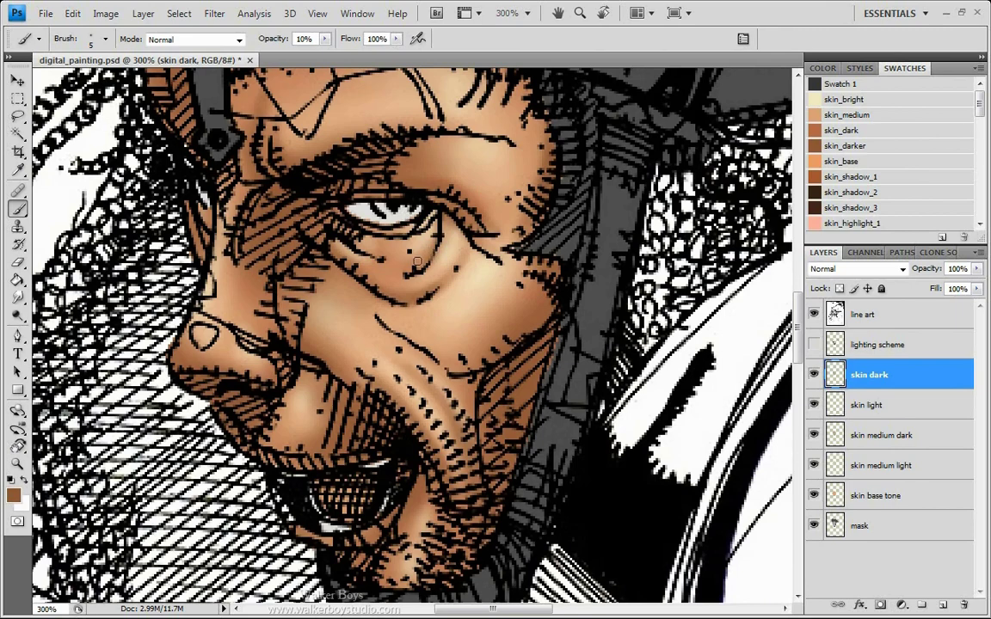
drag(417, 261, 419, 265)
key(bracketleft)
drag(365, 255, 338, 231)
mouse_move(408, 265)
mouse_down()
mouse_move(419, 258)
mouse_move(406, 264)
mouse_up()
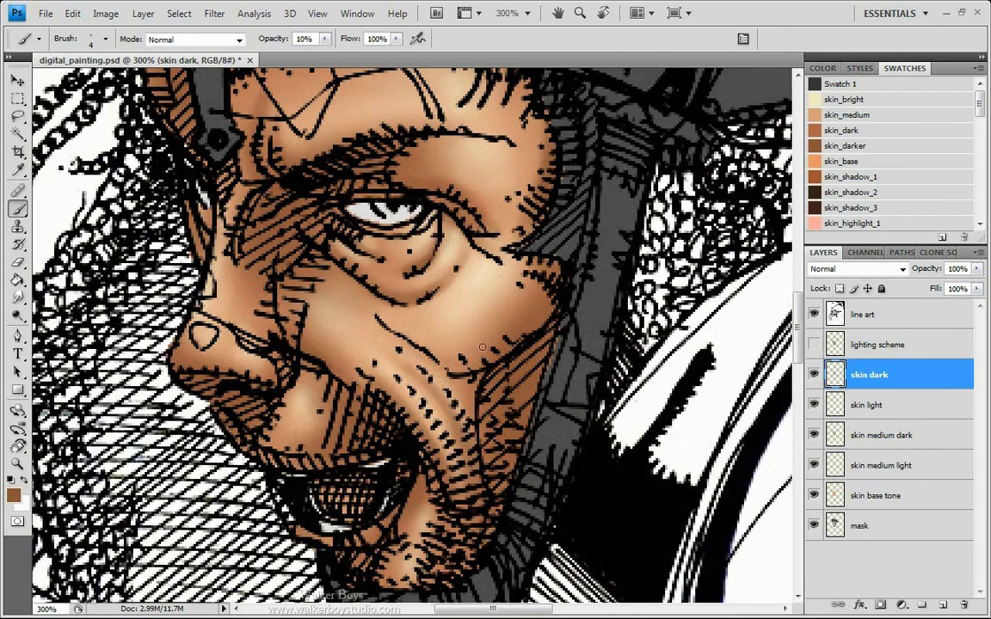
Shade the skin beneath the nose and along the upper lip with 10 px and 8 px brushes, and save the document.
key(bracketright)
key(bracketright)
key(bracketright)
key(bracketright)
key(bracketright)
key(bracketright)
key(bracketleft)
key(bracketleft)
key(bracketleft)
key(bracketleft)
key(bracketright)
key(bracketright)
key(bracketleft)
mouse_move(277, 373)
mouse_down()
mouse_move(234, 386)
mouse_move(267, 415)
mouse_move(265, 384)
mouse_move(228, 383)
mouse_move(242, 411)
mouse_move(244, 458)
mouse_up()
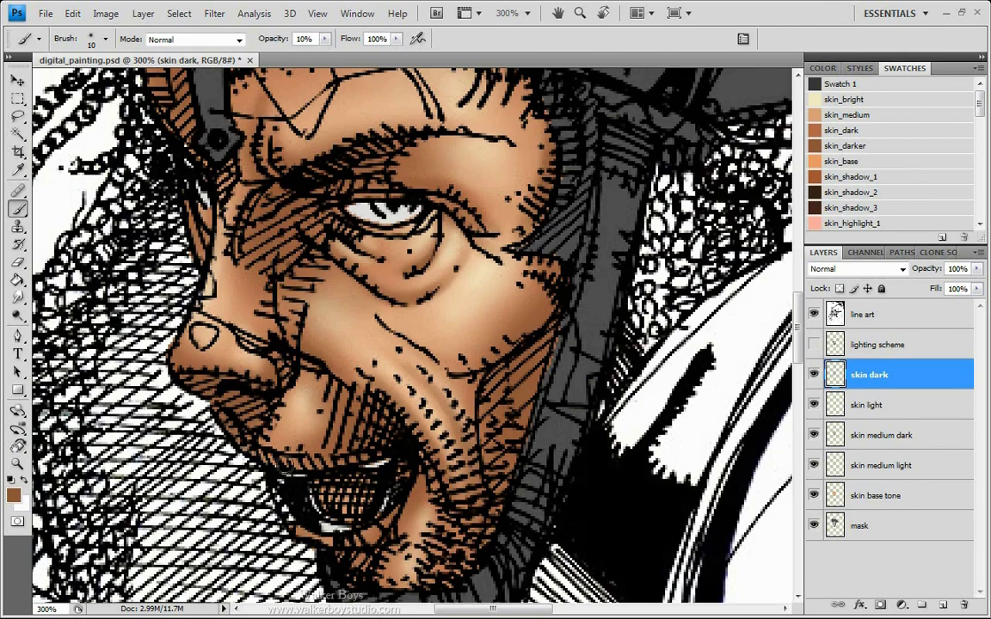
drag(308, 467, 361, 464)
key(ctrl+s)
Create a new layer named "skin highlight" above the skin dark layer.
key(ctrl+shift+n)
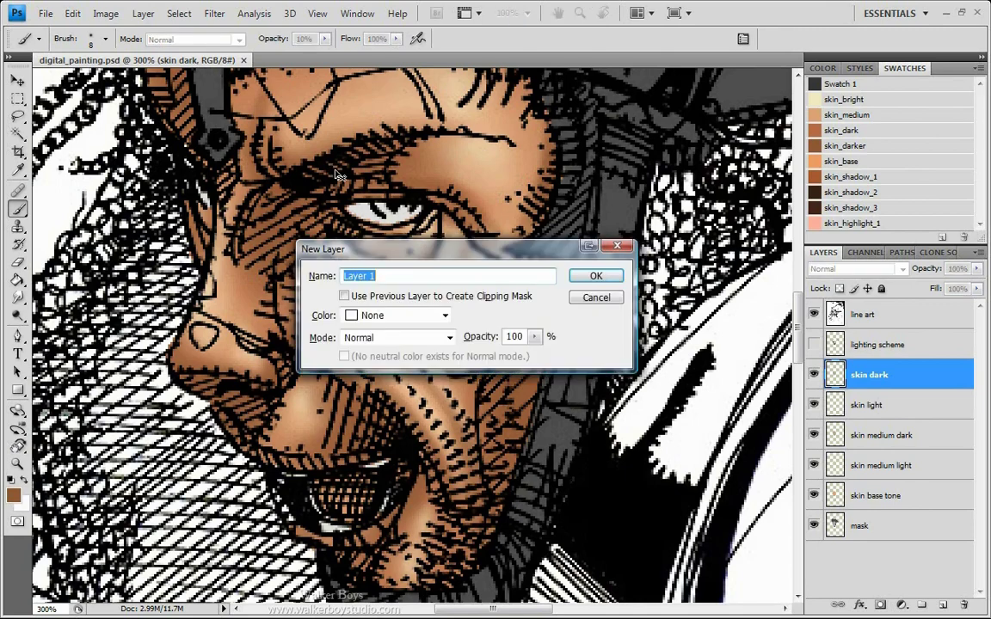
text(skin highlight)
key(Return)
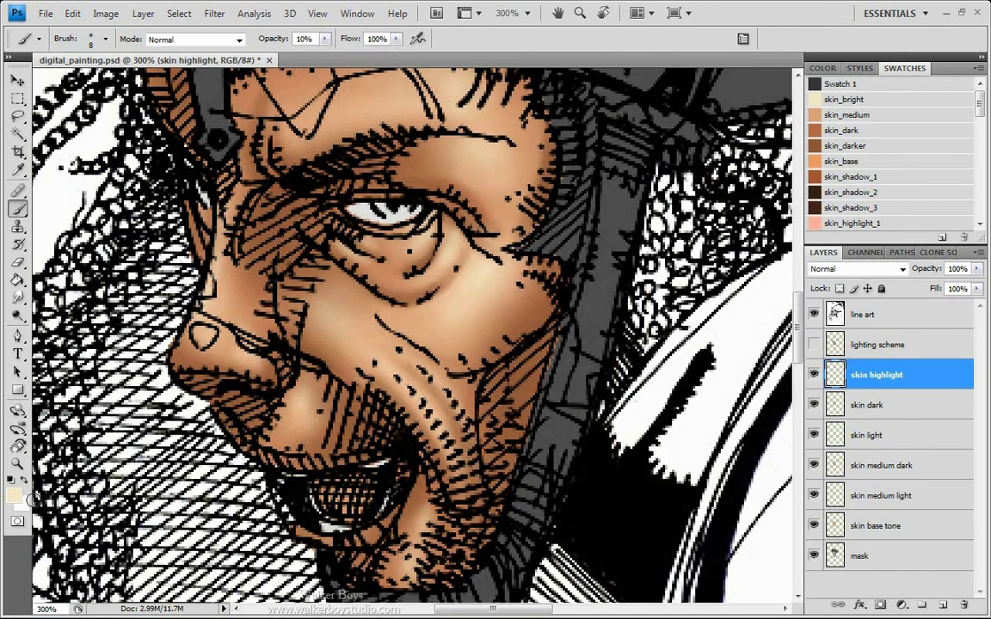
Set the foreground color to a pale cream (#f7f2e1) and return to the Brush tool.
key(i)
click(14, 498)
drag(701, 288, 478, 153)
click(324, 189)
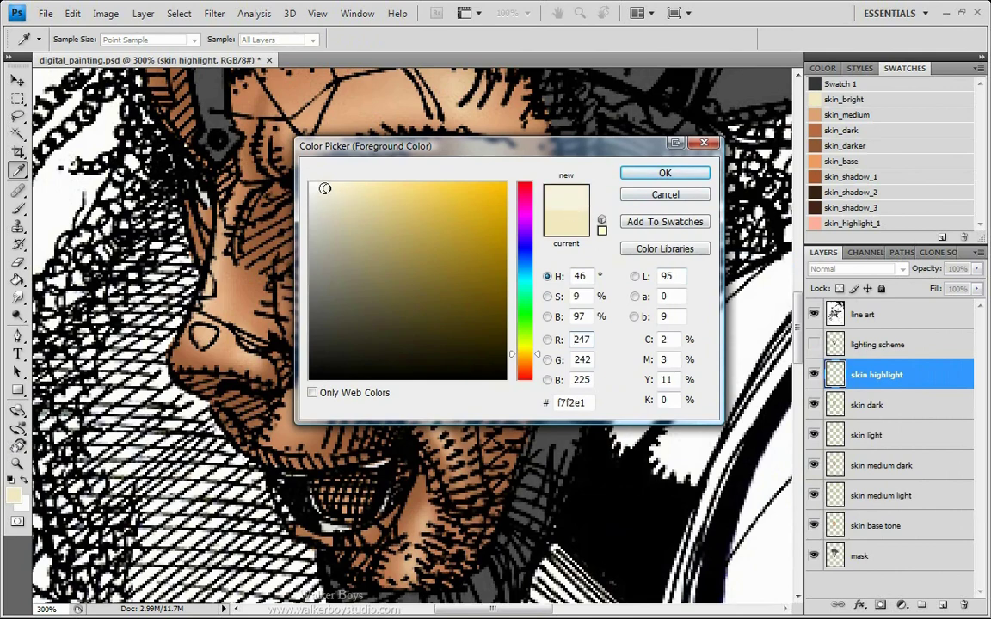
click(324, 190)
click(661, 173)
key(b)
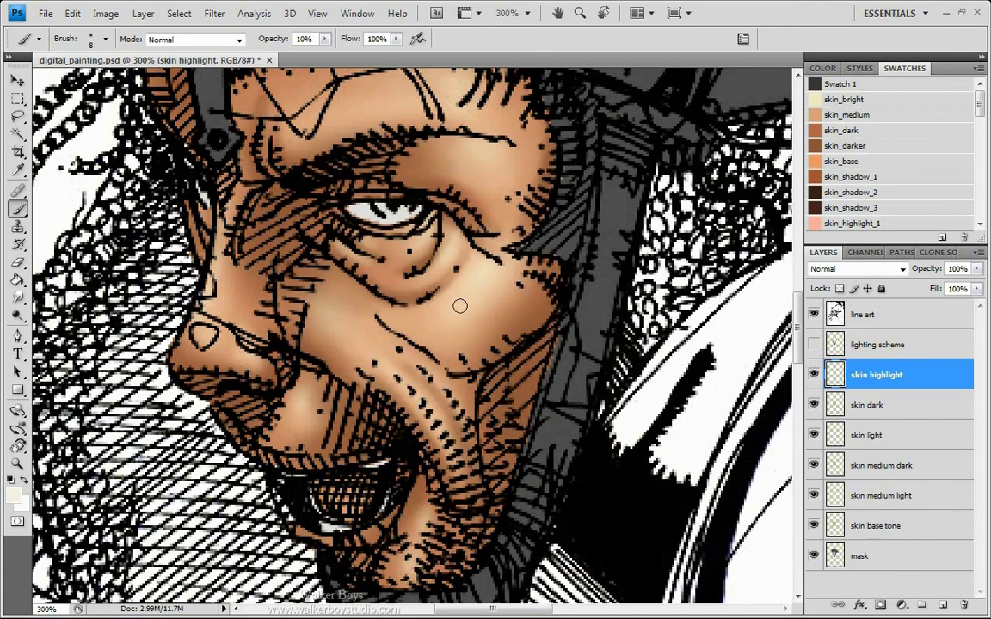
Highlight the upper cheek below the outer corner of the eye with 8 px and 15 px brushes.
drag(461, 306, 498, 230)
key(bracketright)
key(bracketright)
key(bracketright)
drag(485, 272, 483, 275)
mouse_move(456, 315)
mouse_down()
mouse_move(436, 339)
mouse_move(437, 320)
mouse_up()
mouse_move(492, 269)
mouse_down()
mouse_move(455, 300)
mouse_move(494, 263)
mouse_move(413, 313)
mouse_move(494, 262)
mouse_move(463, 293)
mouse_move(492, 260)
mouse_move(437, 323)
mouse_move(492, 257)
mouse_move(431, 318)
mouse_up()
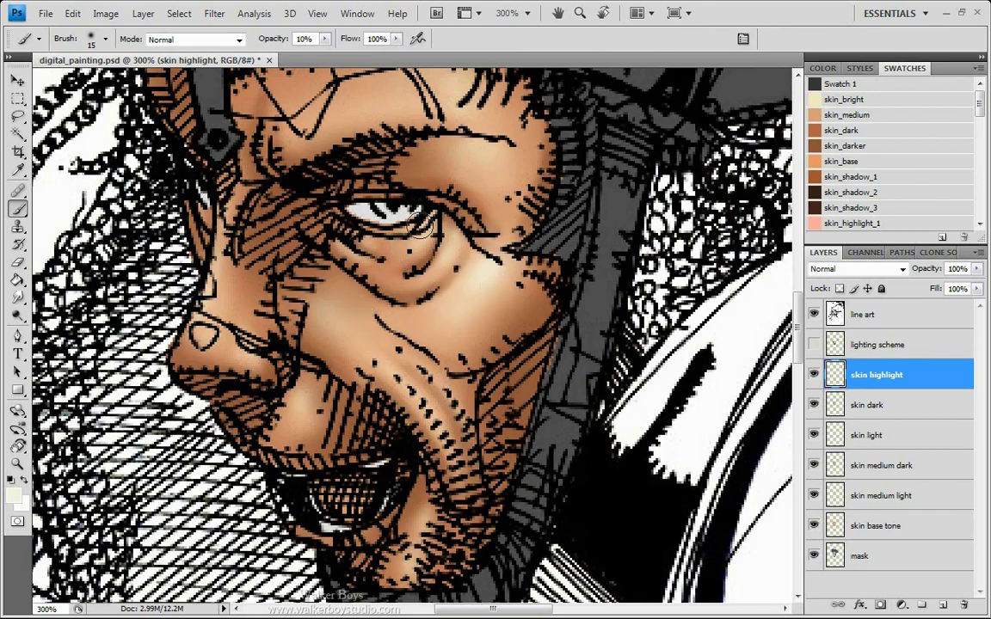
Highlight the brow bone between the eyebrow and upper eyelid with the 15 px brush.
key(bracketright)
key(bracketleft)
mouse_move(488, 149)
mouse_down()
mouse_move(444, 149)
mouse_move(472, 176)
mouse_move(447, 147)
mouse_up()
Highlight the forehead just below the helmet rim with an 8 px brush.
key(bracketleft)
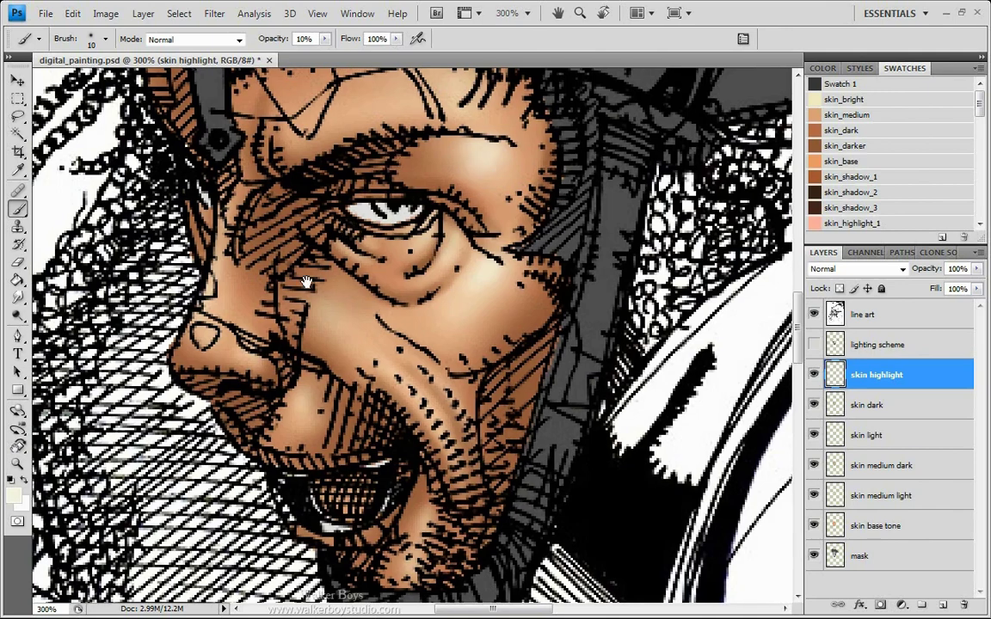
scroll(368, 267, up, 5)
key(bracketright)
key(bracketright)
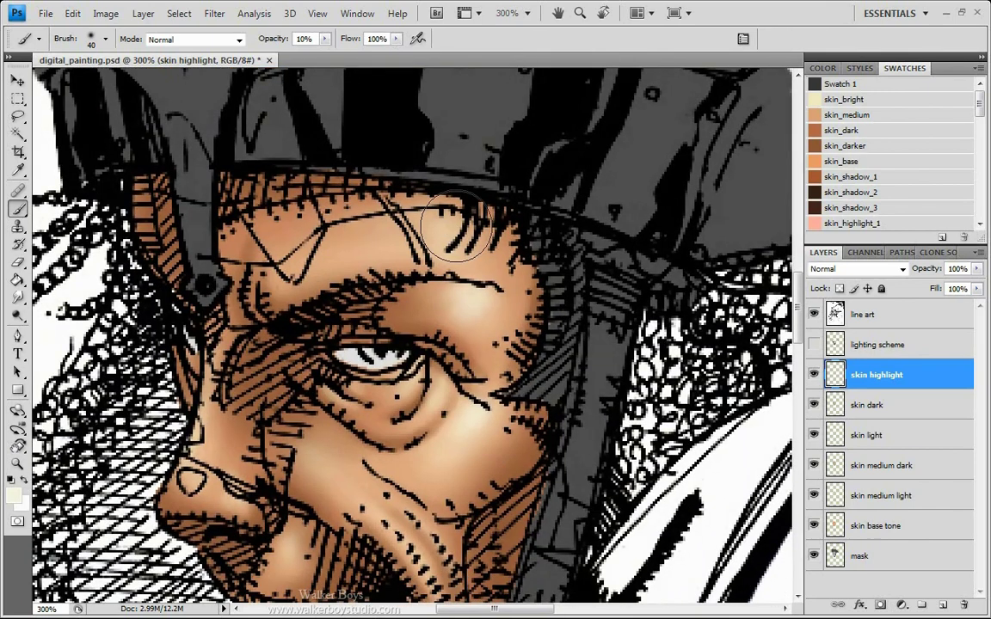
key(bracketleft)
key(bracketleft)
key(bracketleft)
key(bracketleft)
drag(433, 225, 445, 217)
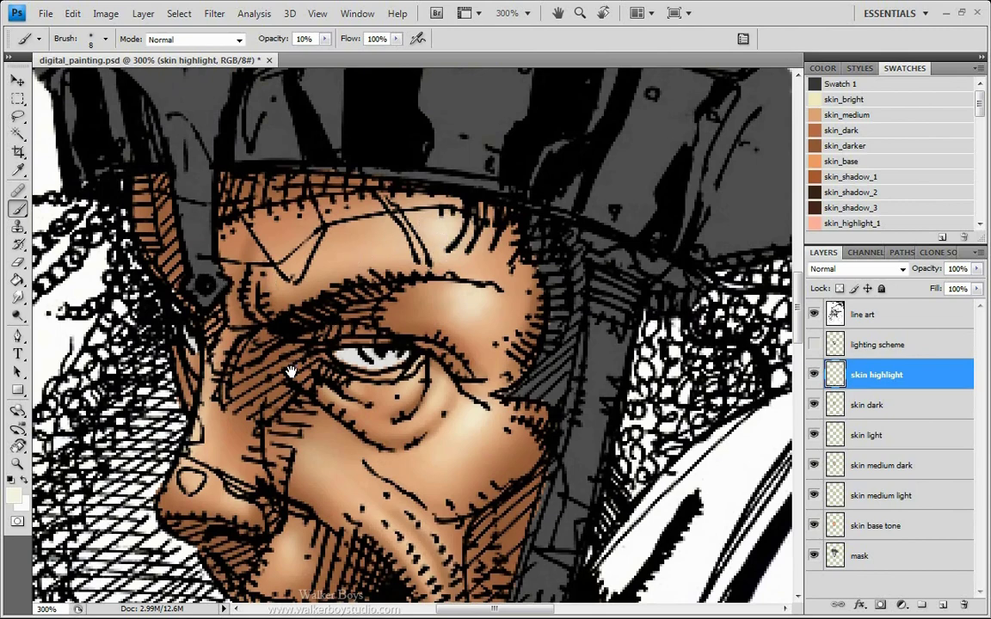
Highlight the ridge of the nose and the nose tip with a 7 px brush.
drag(296, 391, 395, 262)
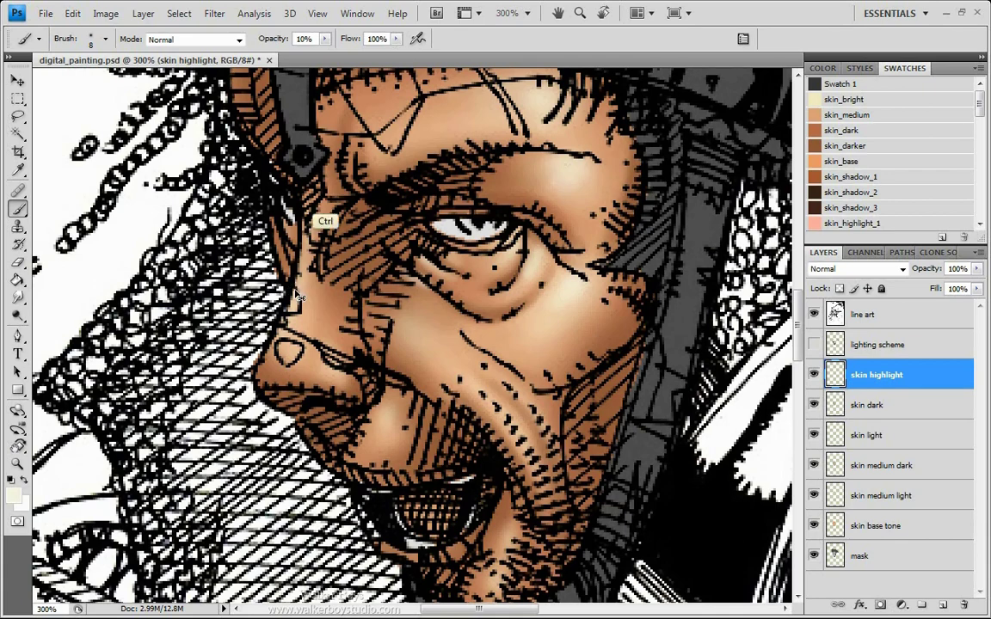
key(ctrl+minus)
key(ctrl+minus)
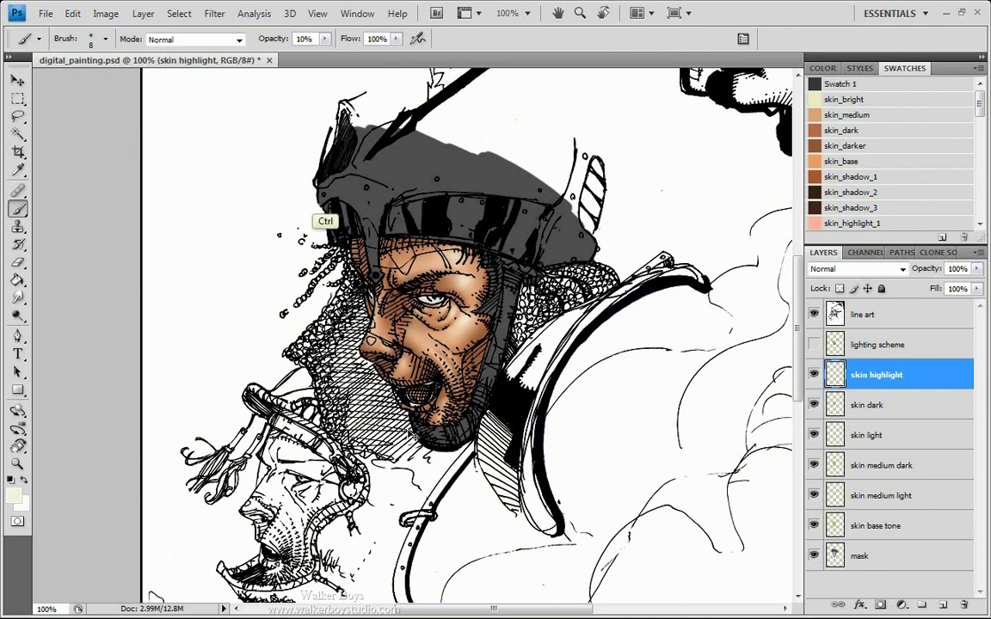
key(ctrl+plus)
key(ctrl+plus)
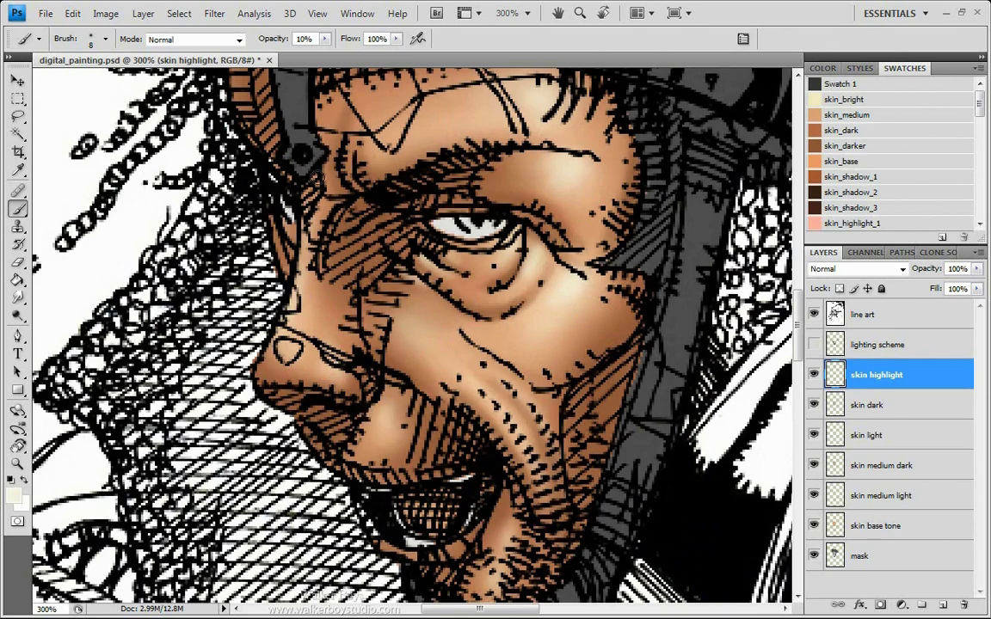
key(bracketleft)
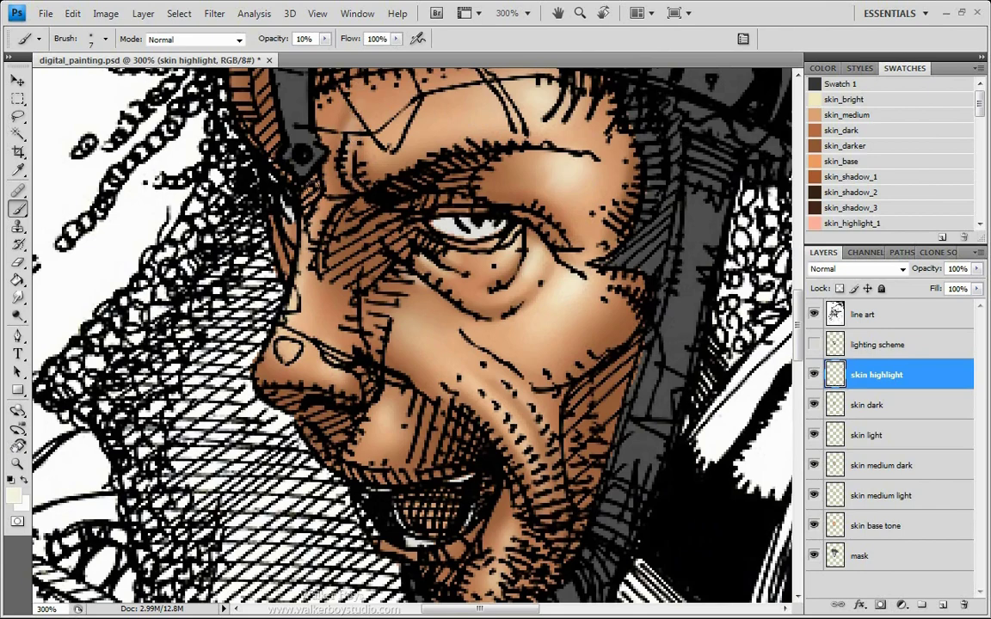
drag(300, 212, 293, 292)
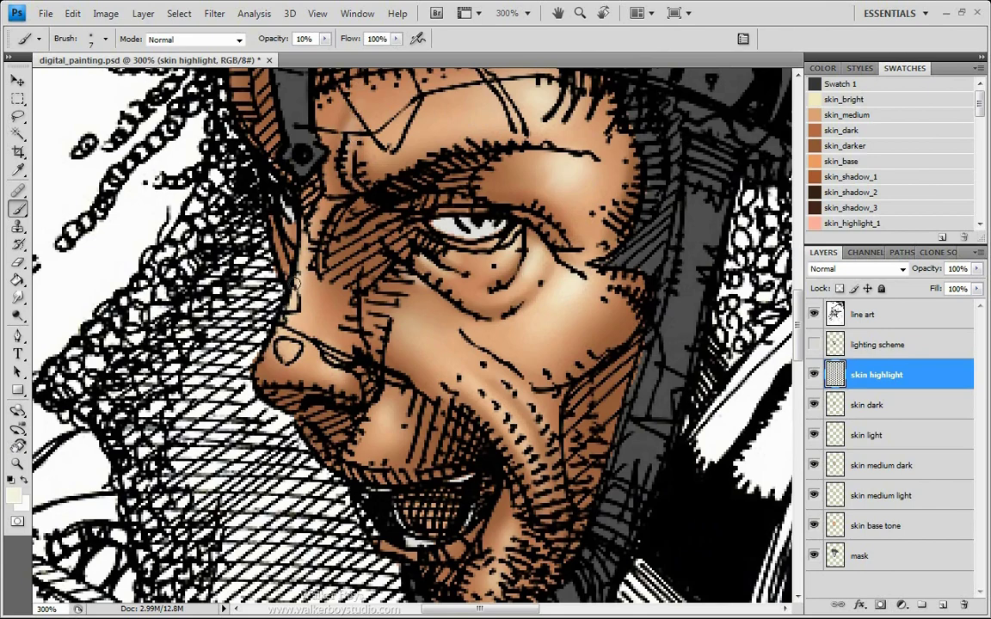
drag(311, 197, 334, 200)
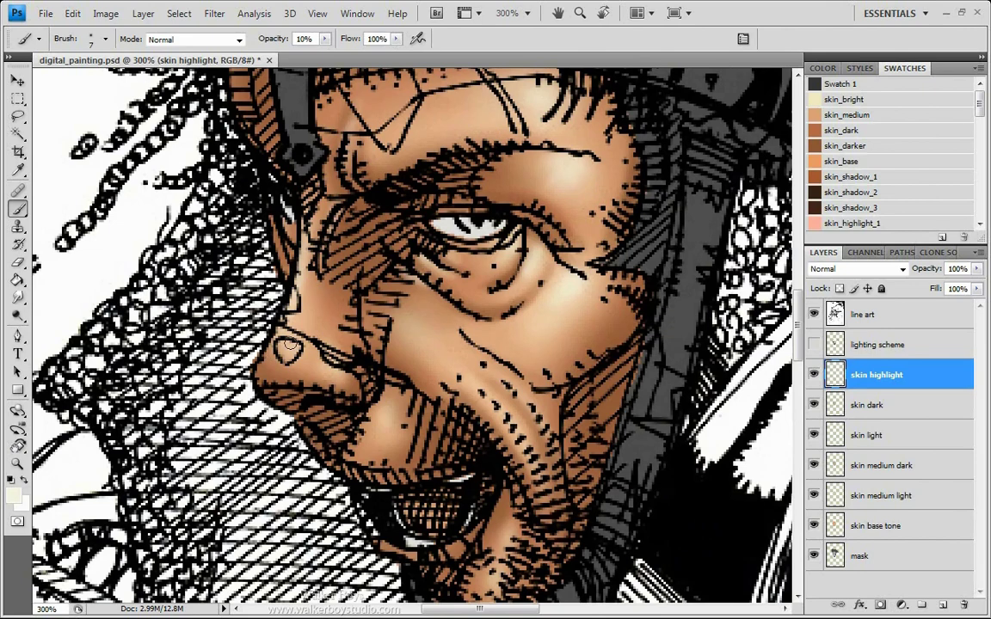
drag(291, 343, 294, 352)
Highlight the inner cheek beside the nose with a 20 px brush and the skin above the upper lip with a smaller one.
key(bracketright)
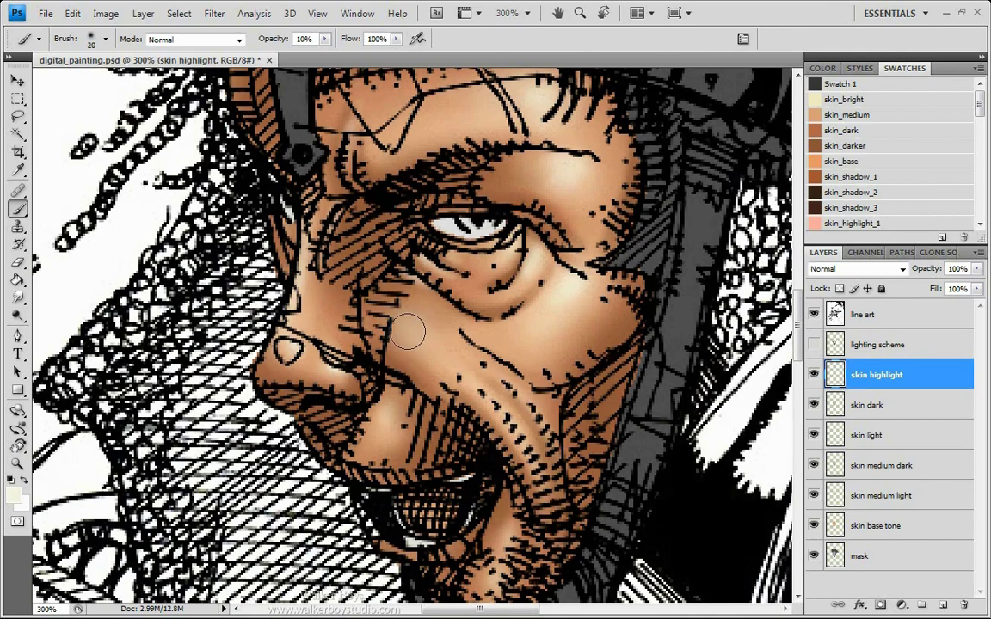
key(bracketleft)
key(bracketleft)
key(bracketleft)
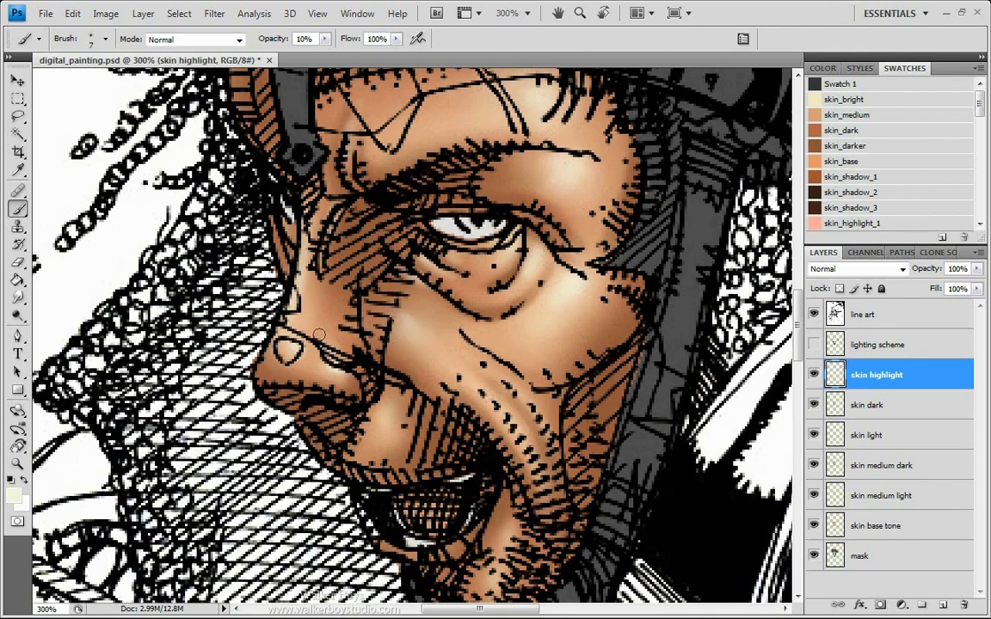
key(bracketright)
key(bracketright)
mouse_move(386, 419)
mouse_down()
mouse_move(376, 410)
mouse_move(389, 424)
mouse_up()
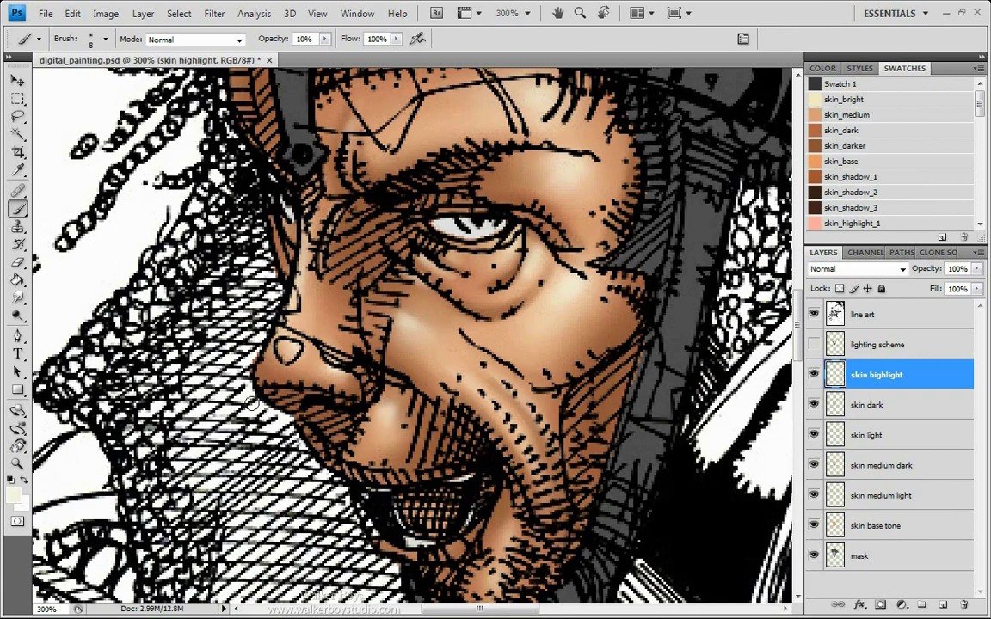
Try a highlight stroke on the chin below the corner of the mouth.
key(space)
mouse_move(323, 462)
mouse_down()
mouse_move(250, 363)
mouse_move(257, 346)
mouse_up()
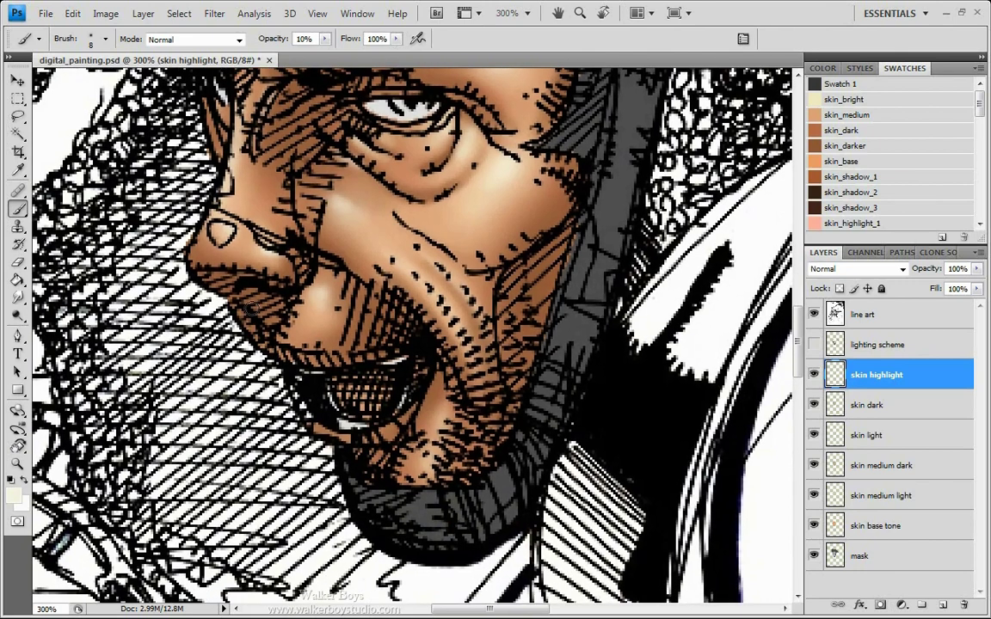
mouse_move(443, 417)
mouse_down()
mouse_move(400, 382)
mouse_move(387, 428)
mouse_move(419, 479)
mouse_up()
key(ctrl+z)
Add a small highlight to the narrow skin strip on the far side of the face with a 7 px brush.
mouse_move(315, 307)
mouse_down()
mouse_move(231, 250)
mouse_move(223, 259)
mouse_up()
mouse_move(140, 292)
mouse_down()
mouse_move(160, 287)
mouse_move(207, 479)
mouse_up()
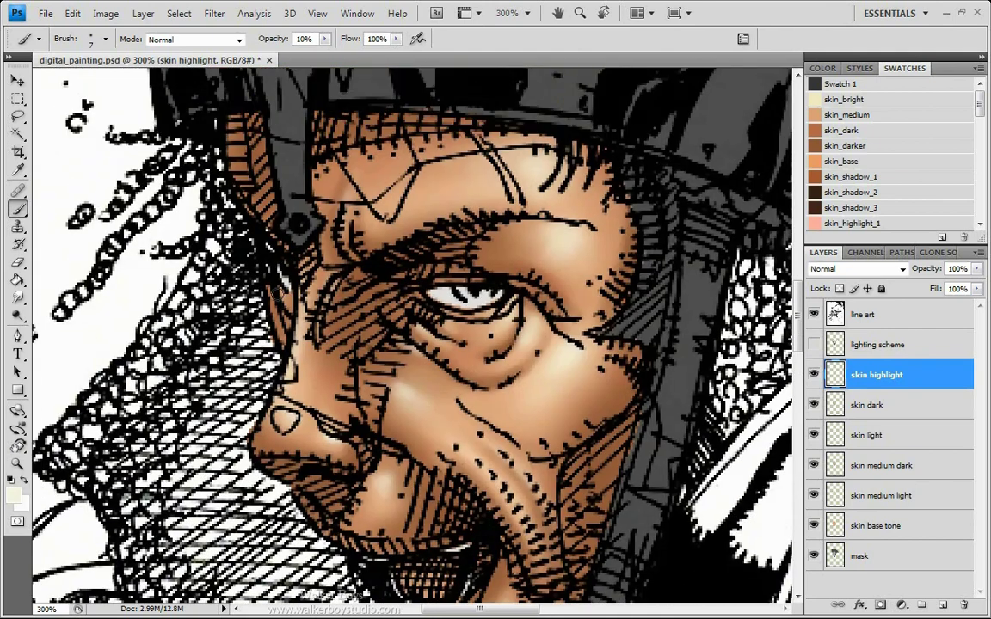
mouse_move(277, 293)
mouse_down()
mouse_move(286, 314)
mouse_move(275, 302)
mouse_up()
drag(723, 363, 638, 265)
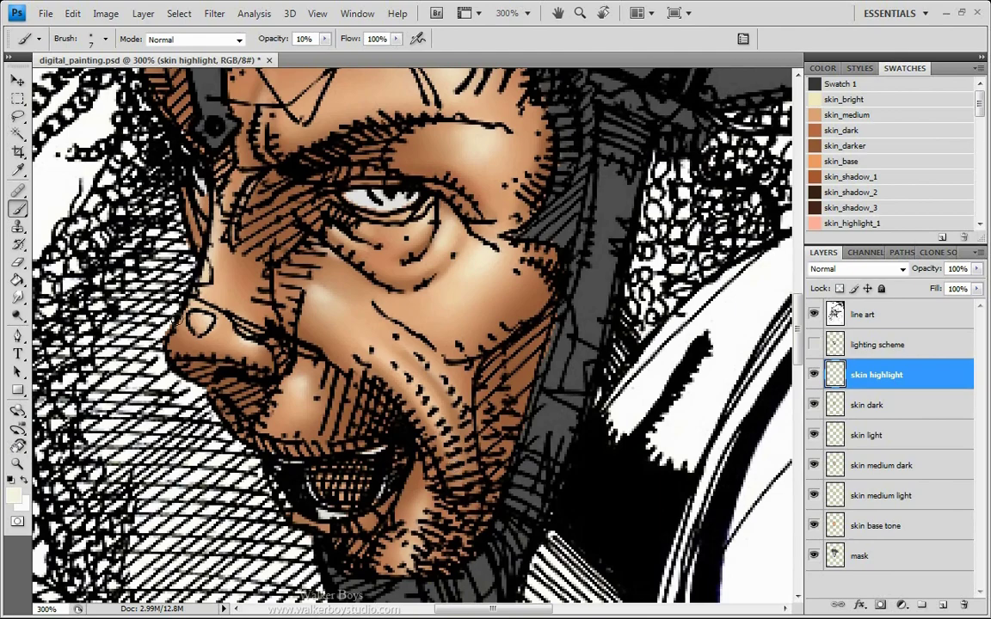
mouse_move(662, 461)
mouse_down()
mouse_move(654, 365)
mouse_move(610, 419)
mouse_move(621, 459)
mouse_move(670, 437)
mouse_up()
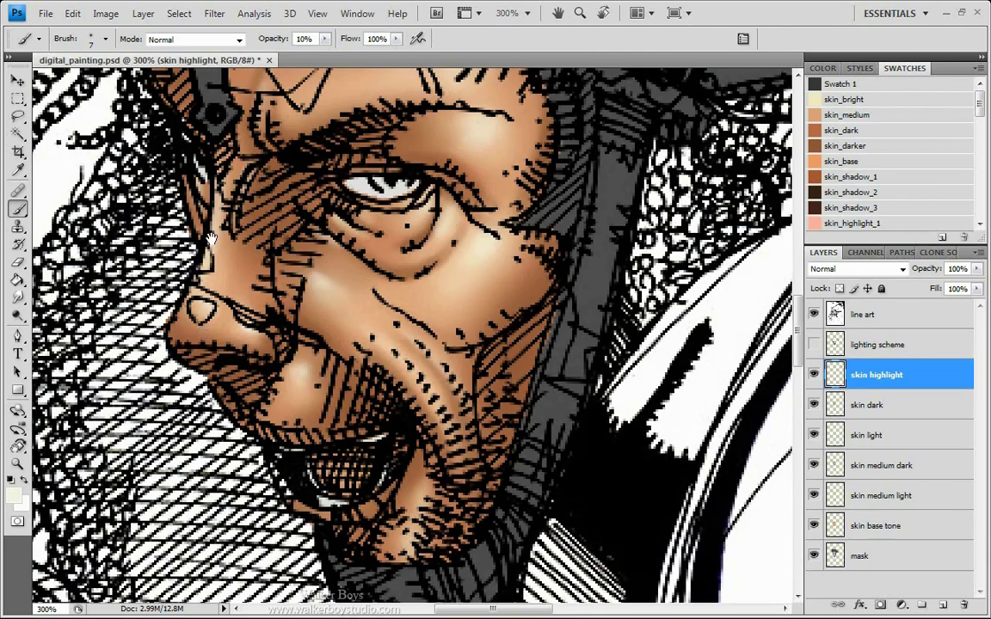
mouse_move(191, 200)
mouse_down()
mouse_move(255, 232)
mouse_move(376, 409)
mouse_move(363, 354)
mouse_move(329, 320)
mouse_move(301, 320)
mouse_move(307, 252)
mouse_up()
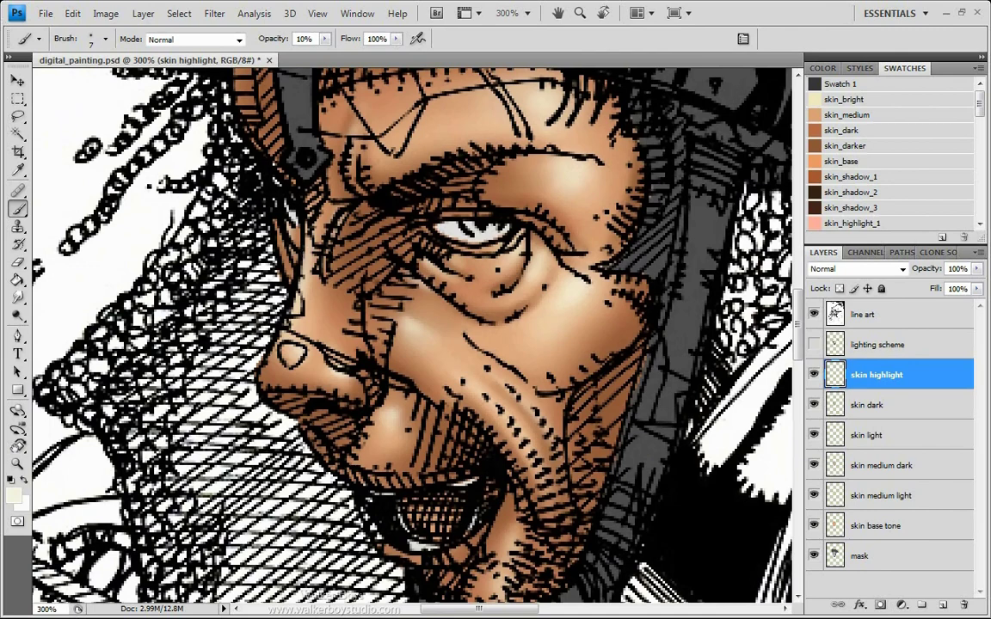
Create a new layer named "skin shadow color" above the skin highlight layer.
key(ctrl+shift+n)
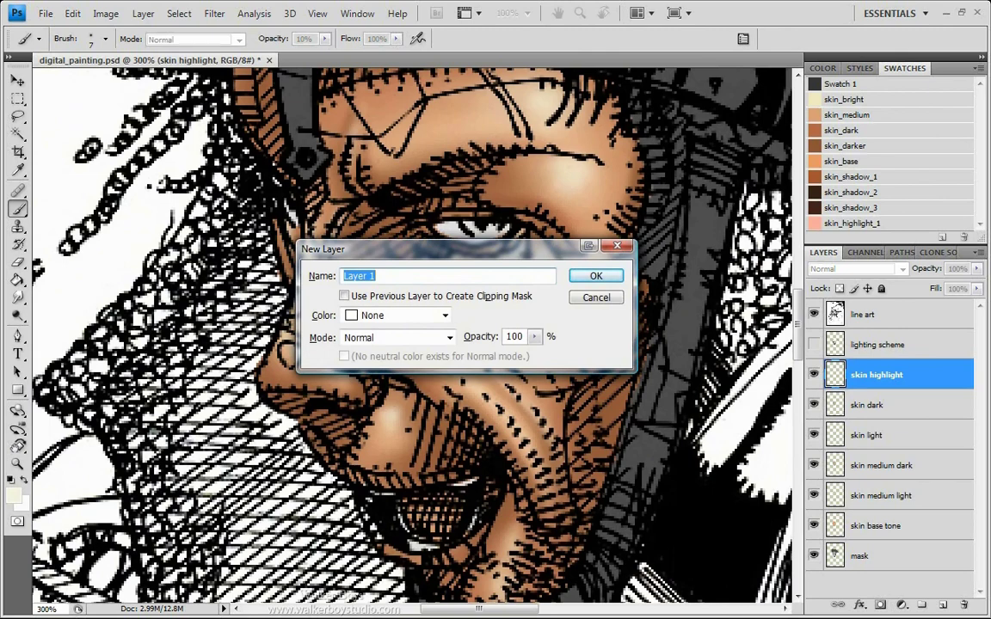
text(skin_shadow_color)
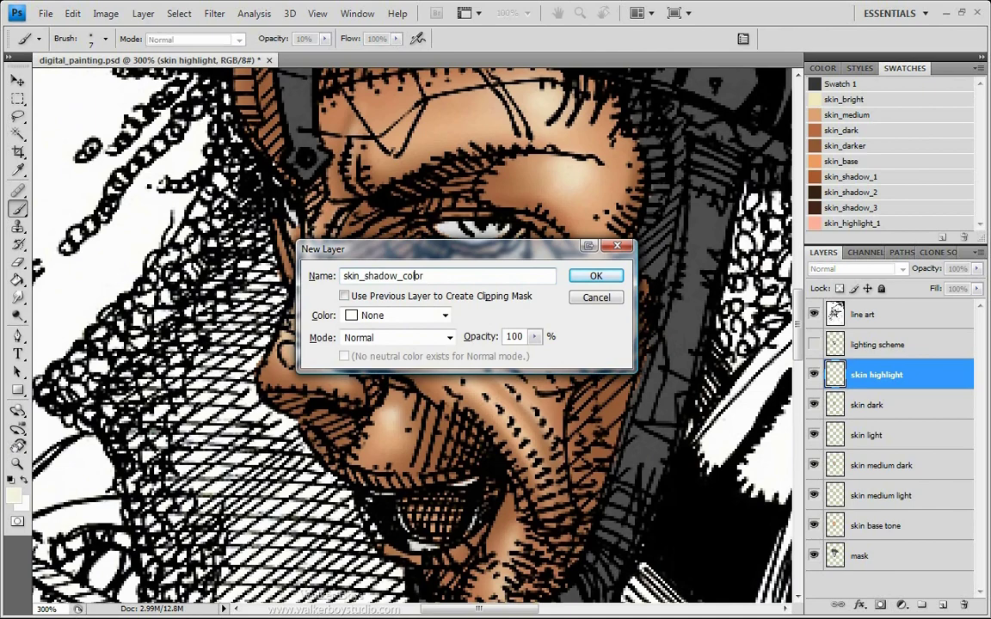
key(BackSpace)
key(BackSpace)
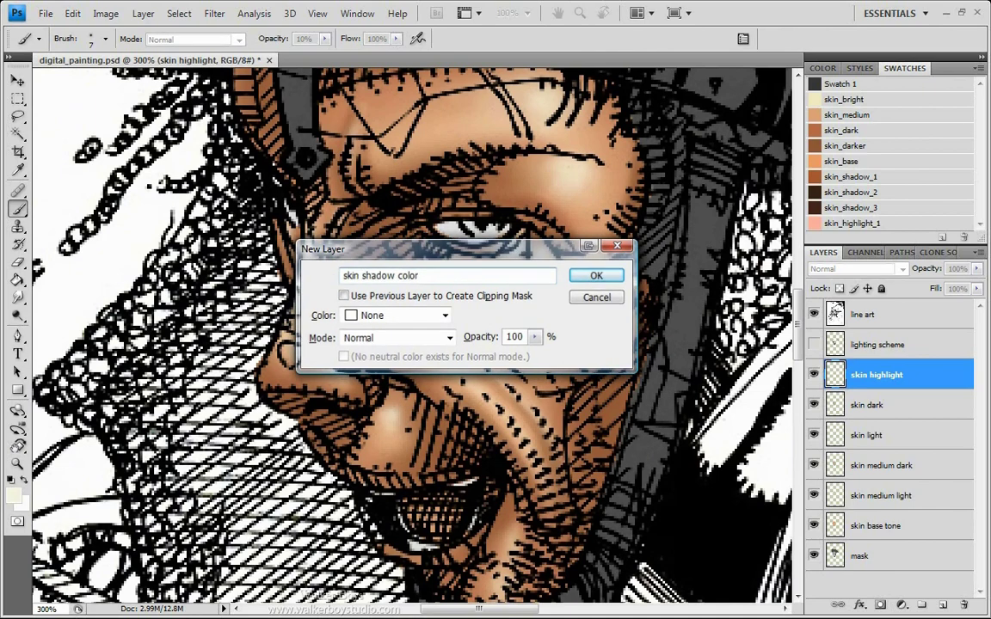
key(Return)
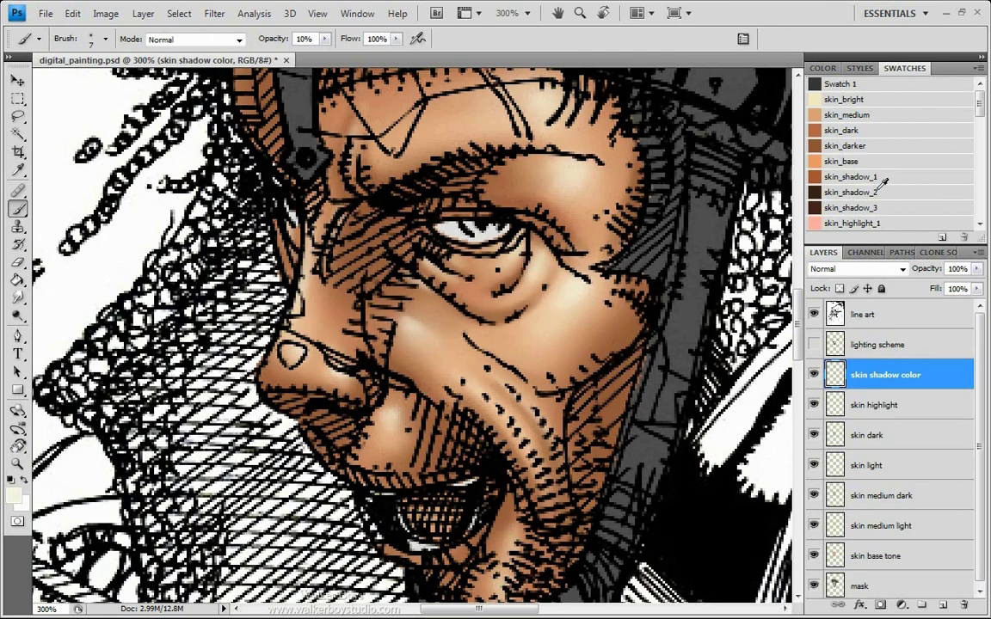
Tint the shadow on the outer cheek and jaw along the helmet strap with the green skin_highlight_3 swatch and a 30 px brush.
drag(979, 98, 982, 133)
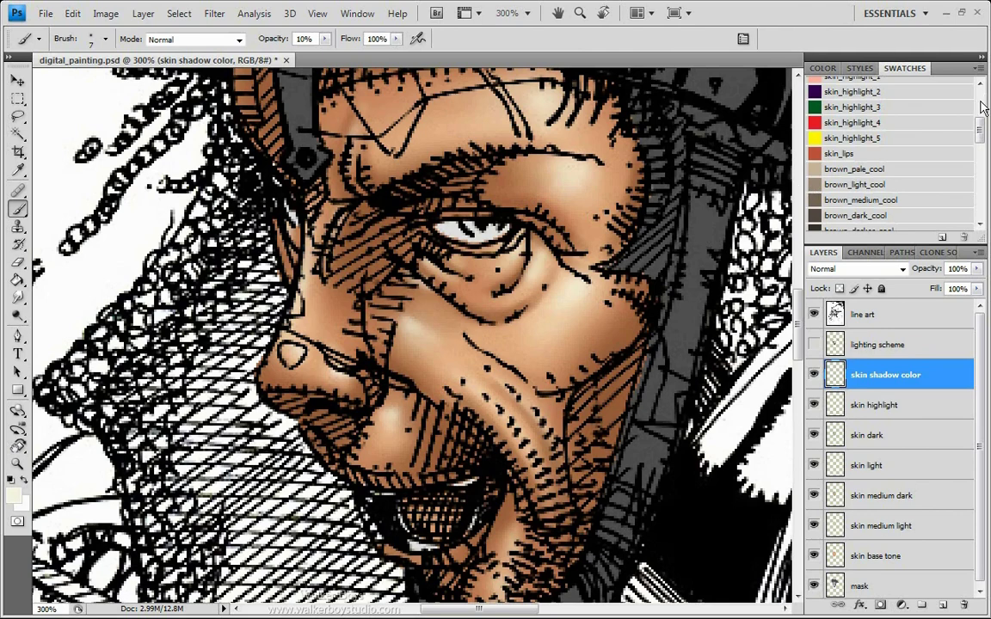
drag(981, 130, 980, 122)
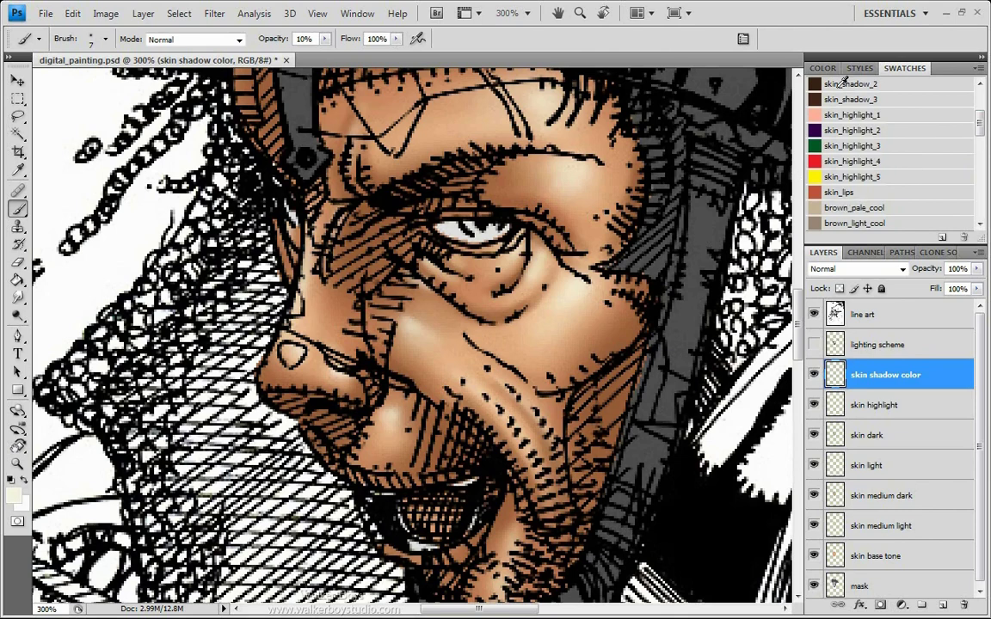
click(823, 146)
drag(376, 516, 311, 386)
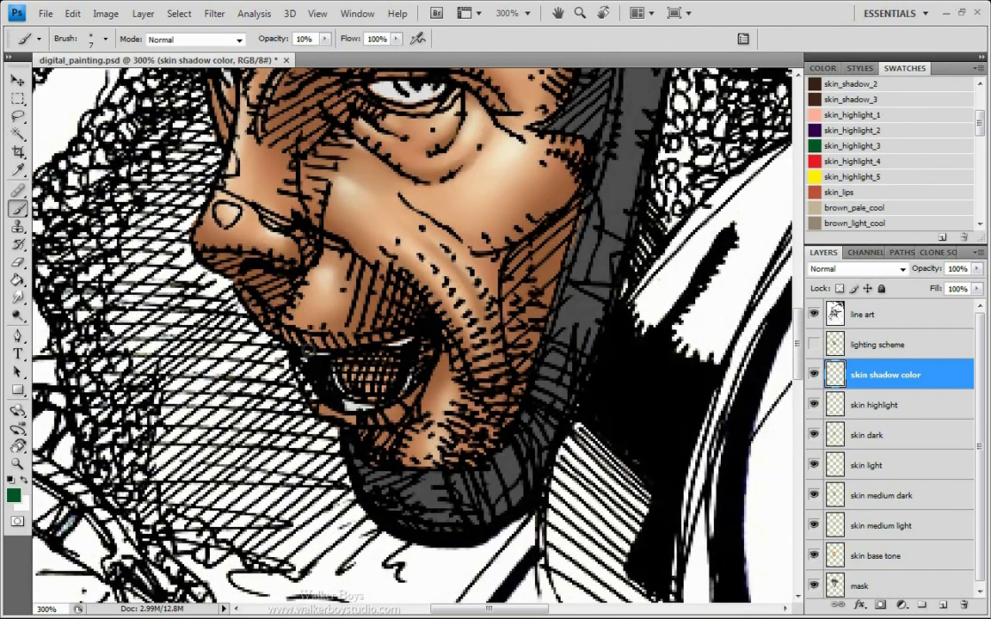
key(bracketright)
key(bracketright)
key(bracketright)
key(bracketright)
key(bracketright)
key(bracketright)
key(bracketright)
mouse_move(307, 417)
mouse_down()
mouse_move(283, 464)
mouse_move(307, 499)
mouse_up()
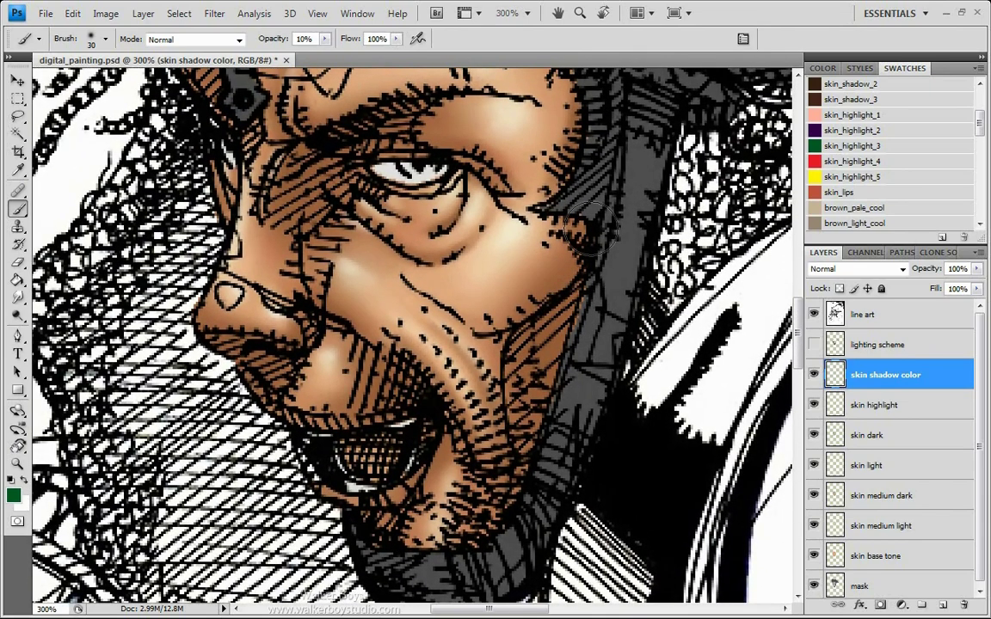
mouse_move(590, 244)
mouse_down()
mouse_move(539, 510)
mouse_move(588, 263)
mouse_move(523, 415)
mouse_move(549, 382)
mouse_move(570, 295)
mouse_move(562, 356)
mouse_move(596, 282)
mouse_move(555, 409)
mouse_move(549, 360)
mouse_move(540, 448)
mouse_move(566, 291)
mouse_move(517, 464)
mouse_up()
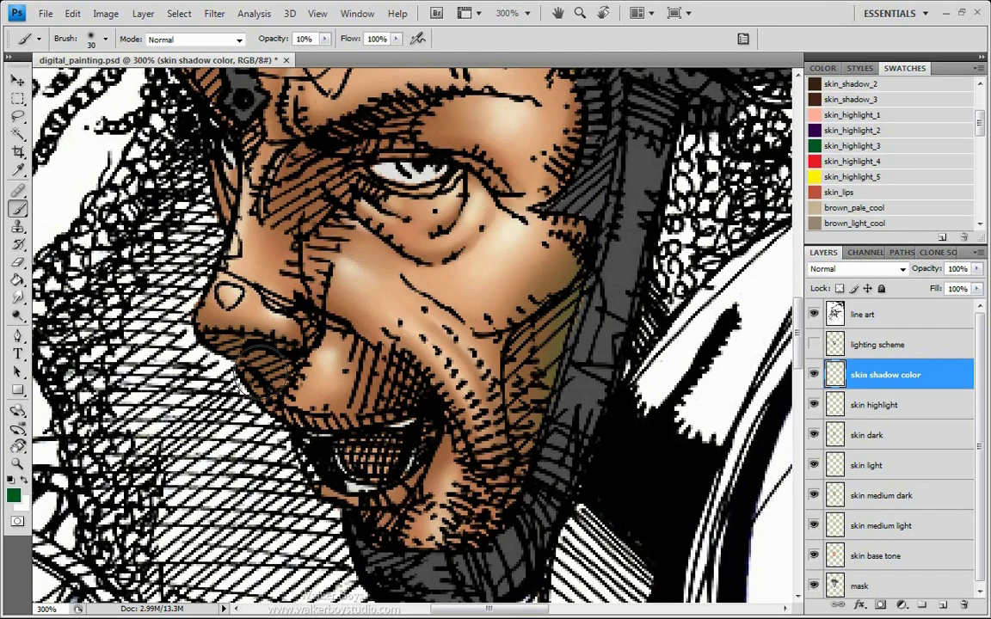
Tint the shadows under the nose and down toward the mouth green with the 30 px brush.
mouse_move(225, 368)
mouse_down()
mouse_move(176, 297)
mouse_move(225, 339)
mouse_move(297, 454)
mouse_move(297, 275)
mouse_move(344, 357)
mouse_move(381, 365)
mouse_move(335, 447)
mouse_move(460, 473)
mouse_move(398, 494)
mouse_move(510, 482)
mouse_move(286, 397)
mouse_move(328, 482)
mouse_move(324, 542)
mouse_up()
key(space)
drag(222, 402, 189, 511)
mouse_move(366, 382)
mouse_down()
mouse_move(237, 352)
mouse_move(304, 408)
mouse_move(328, 447)
mouse_up()
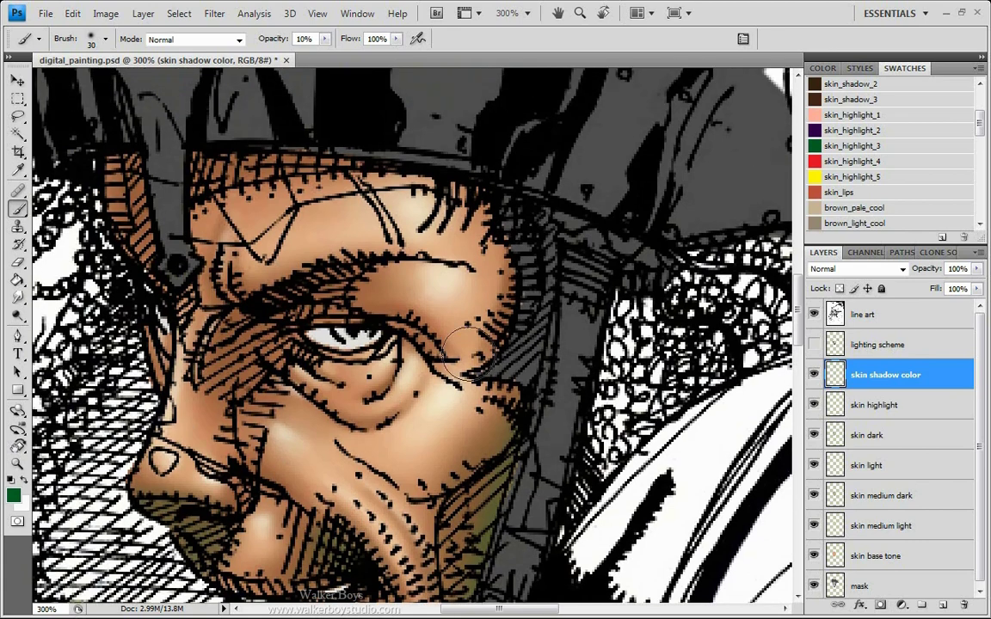
Tint the shadows along the outer brow and temple and in the inner eye socket green with the 30 px brush.
key(space)
drag(257, 484, 254, 440)
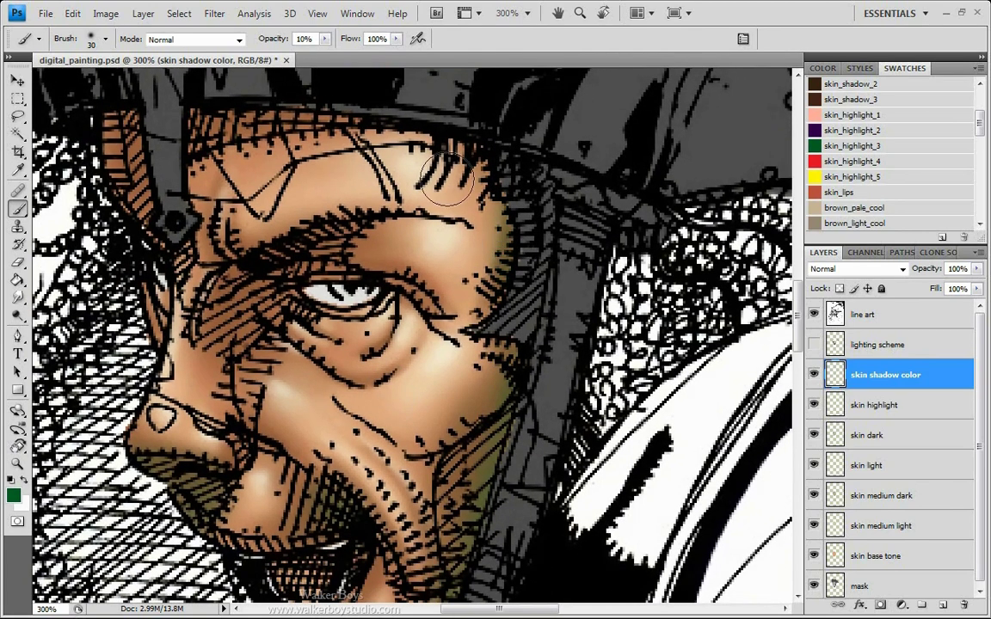
key(space)
mouse_move(203, 453)
mouse_down()
mouse_move(421, 296)
mouse_move(451, 370)
mouse_move(403, 495)
mouse_move(408, 486)
mouse_up()
key(bracketleft)
key(bracketleft)
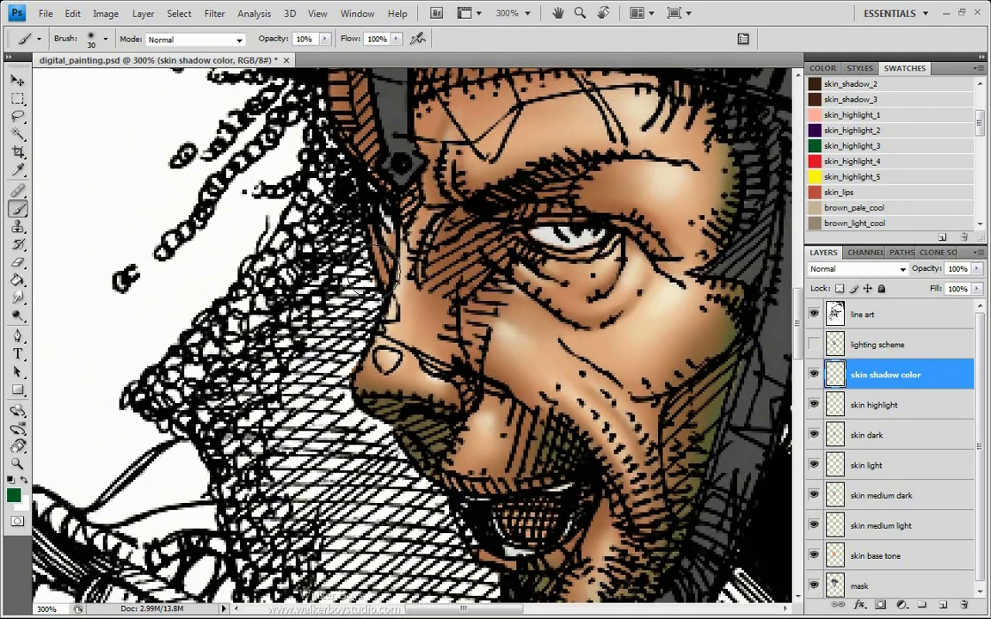
key(bracketright)
key(bracketright)
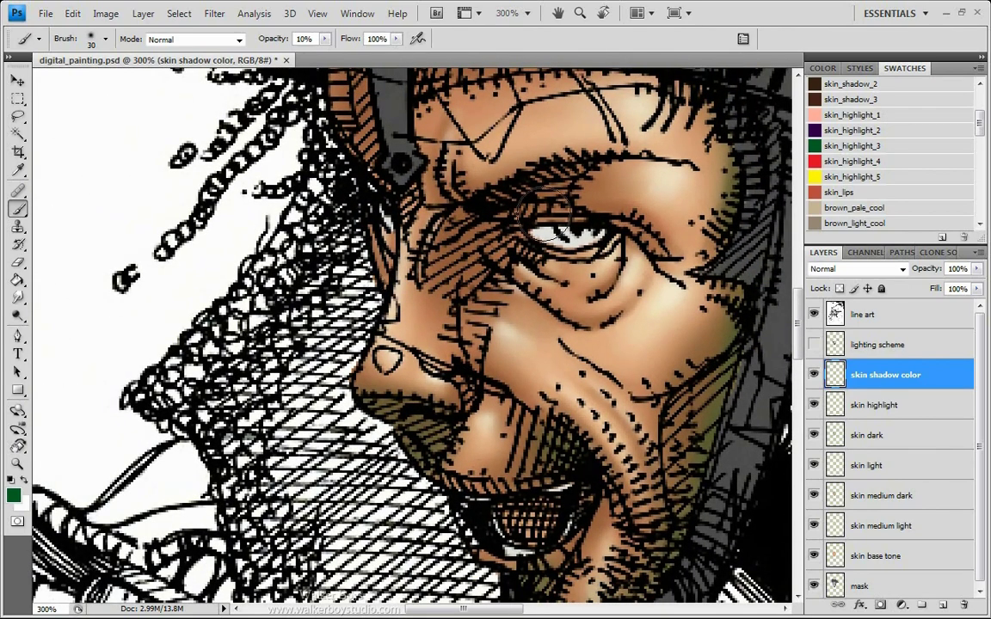
mouse_move(513, 210)
mouse_down()
mouse_move(516, 177)
mouse_move(456, 191)
mouse_move(562, 194)
mouse_move(516, 182)
mouse_move(413, 224)
mouse_up()
Deepen the green tint under the nose and along the side of the nose with a 35 px brush.
key(bracketright)
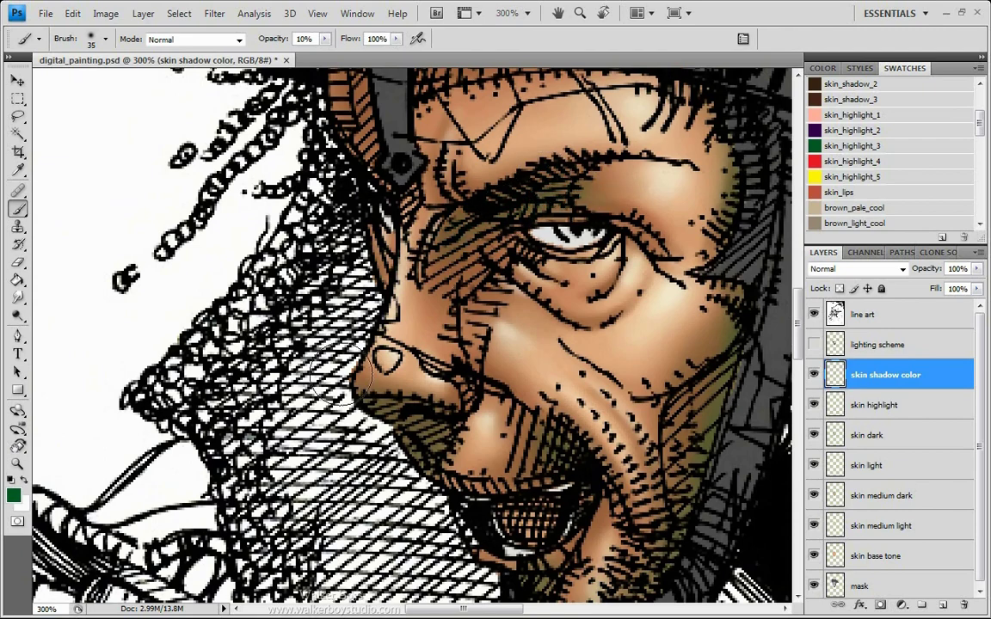
mouse_move(344, 331)
mouse_down()
mouse_move(378, 368)
mouse_move(427, 187)
mouse_move(417, 454)
mouse_up()
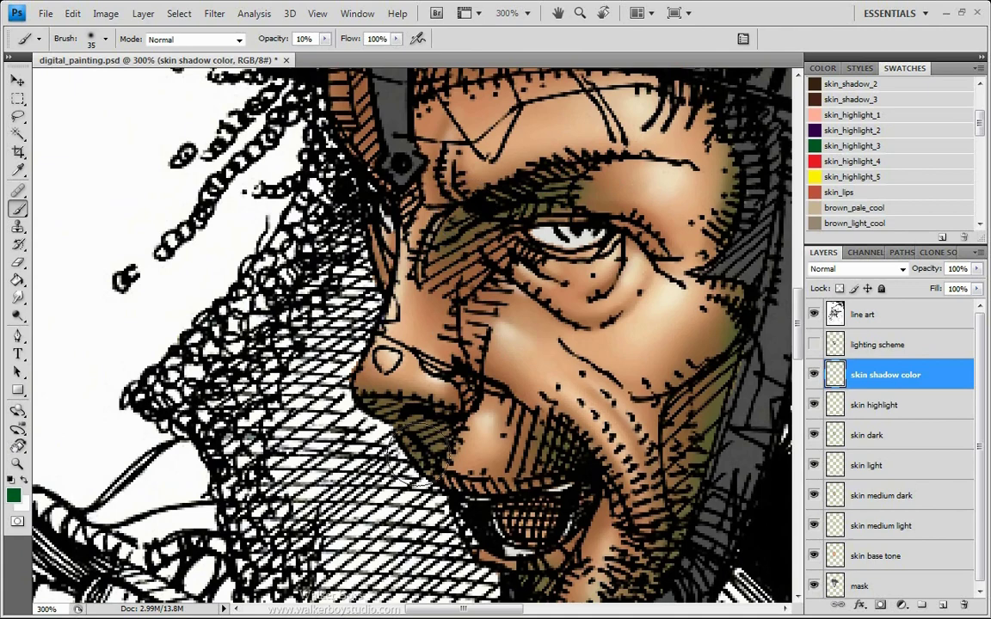
key(space)
drag(564, 473, 456, 383)
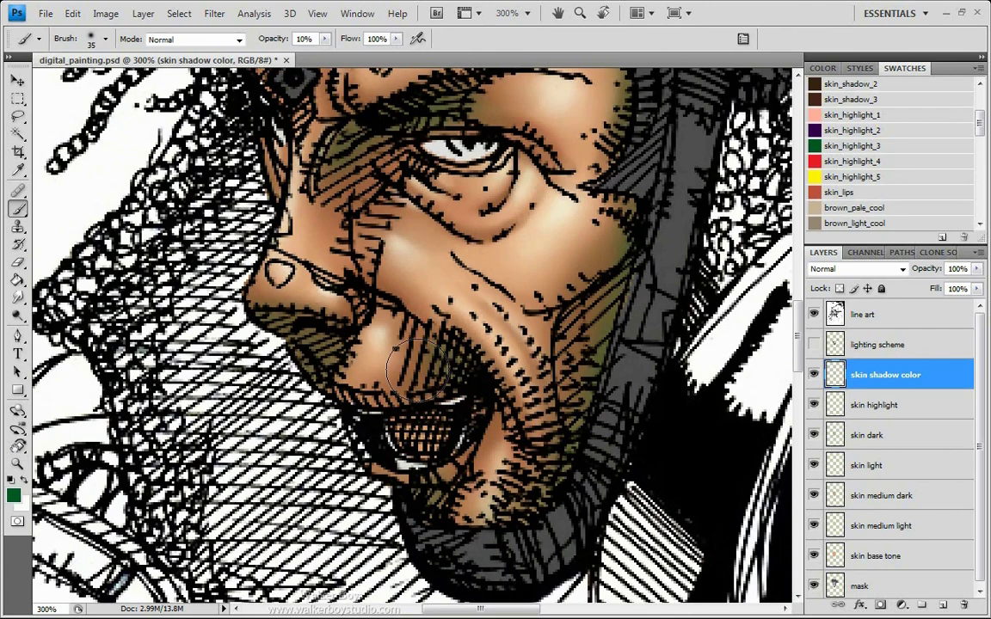
mouse_move(297, 195)
mouse_down()
mouse_move(336, 119)
mouse_move(333, 224)
mouse_up()
Lower the opacity of the "skin shadow color" layer to 64% and save the document.
mouse_move(924, 271)
mouse_down()
mouse_move(915, 267)
mouse_move(930, 274)
mouse_up()
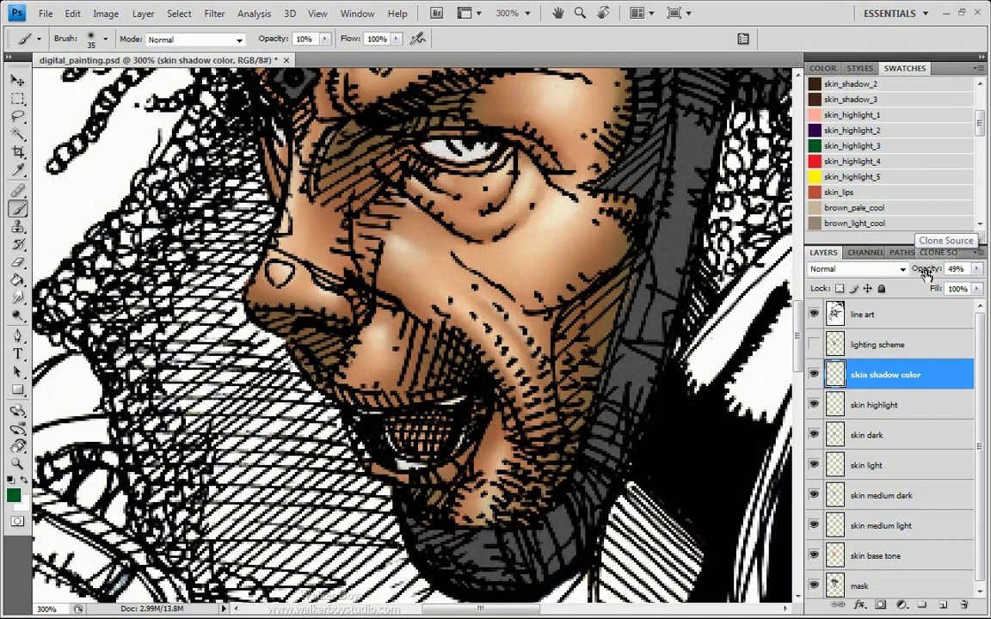
drag(925, 272, 932, 273)
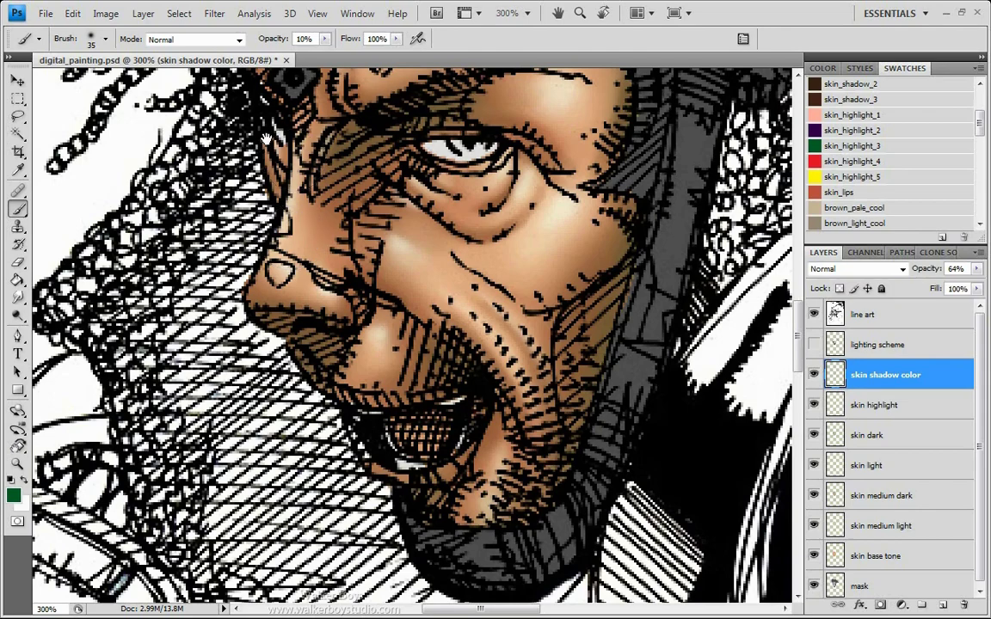
scroll(239, 288, up, 2)
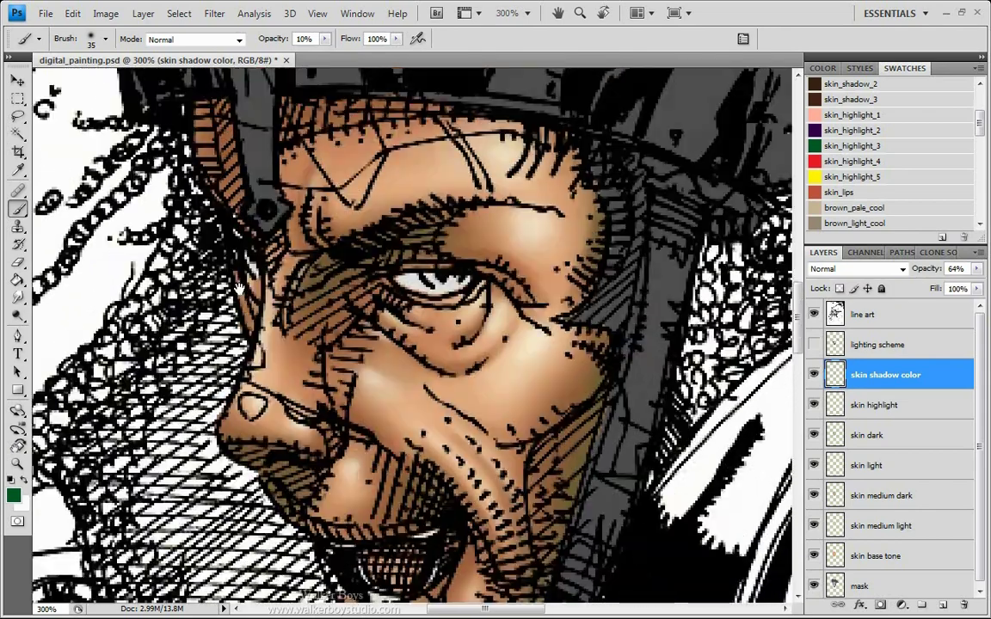
mouse_move(239, 289)
mouse_down()
mouse_move(250, 220)
mouse_move(225, 251)
mouse_move(206, 325)
mouse_up()
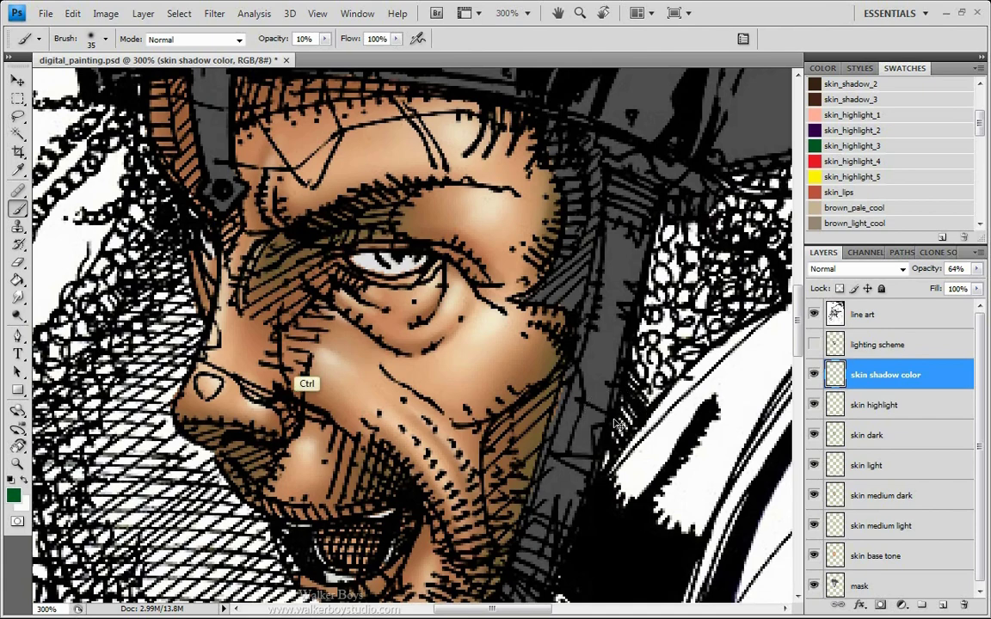
key(ctrl+s)
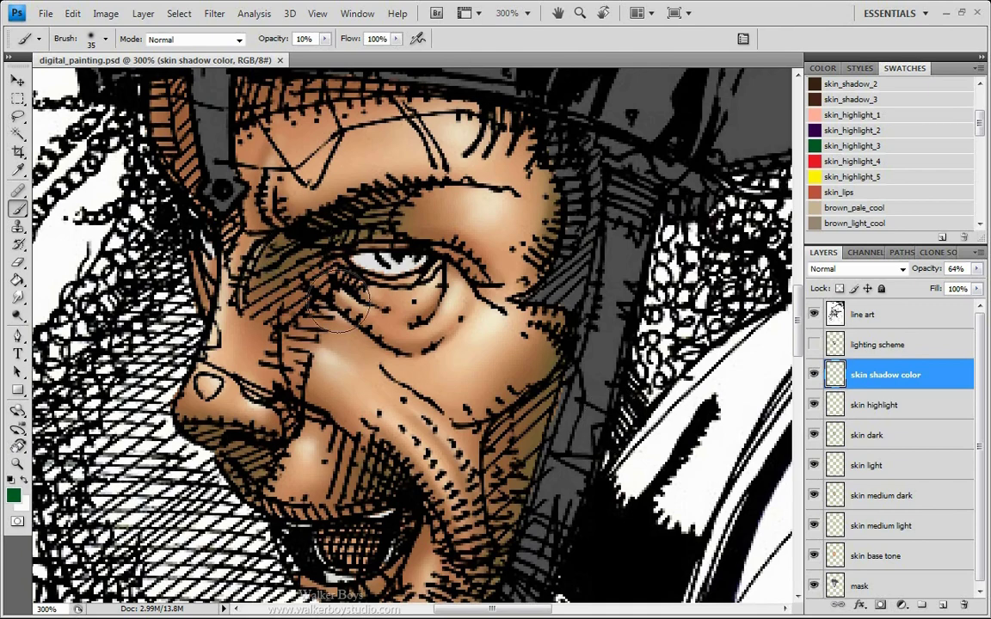
Pick the purple skin_highlight_2 swatch with a 30 px brush and create a new layer named "skin shadow color blue".
click(823, 126)
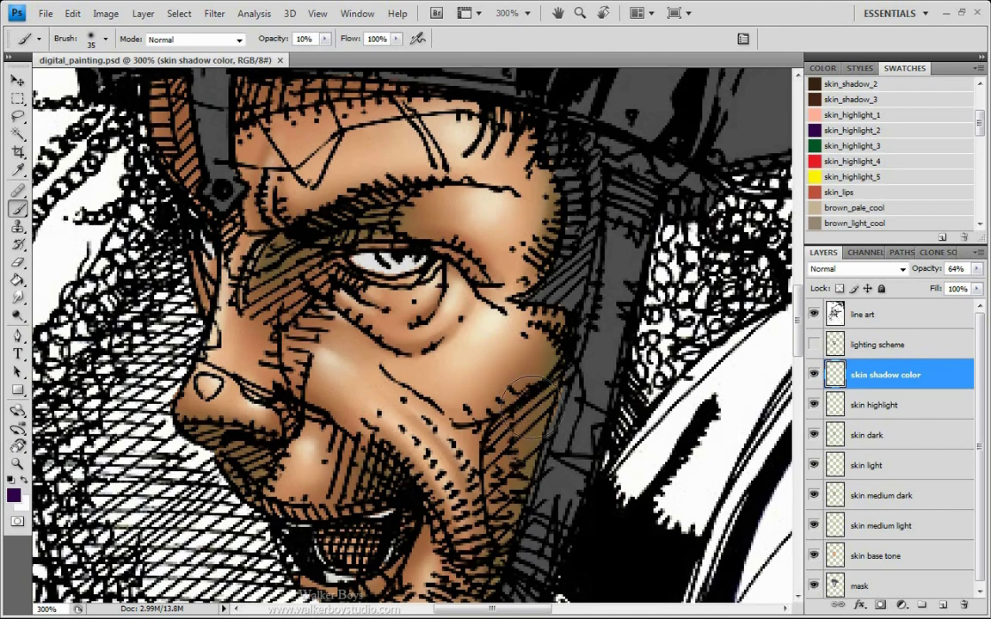
key(bracketleft)
key(ctrl+shift+n)
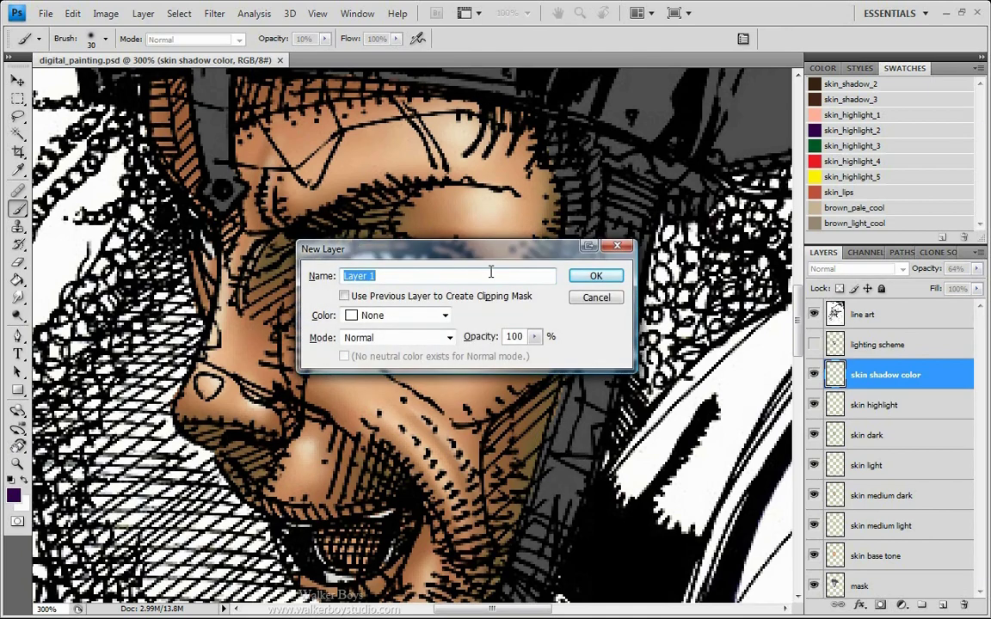
text(skin shadow color blue)
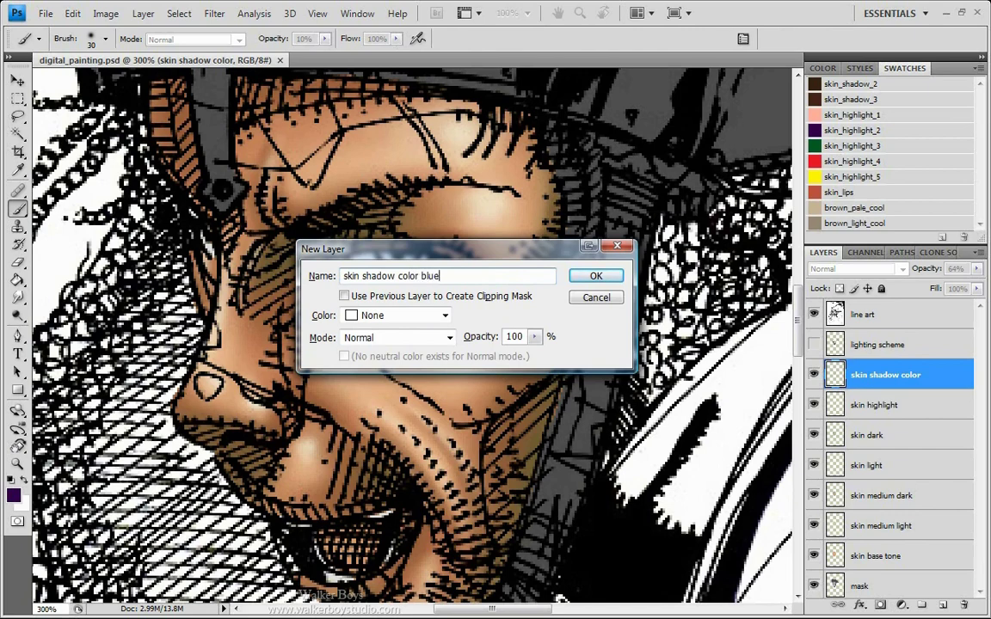
key(Return)
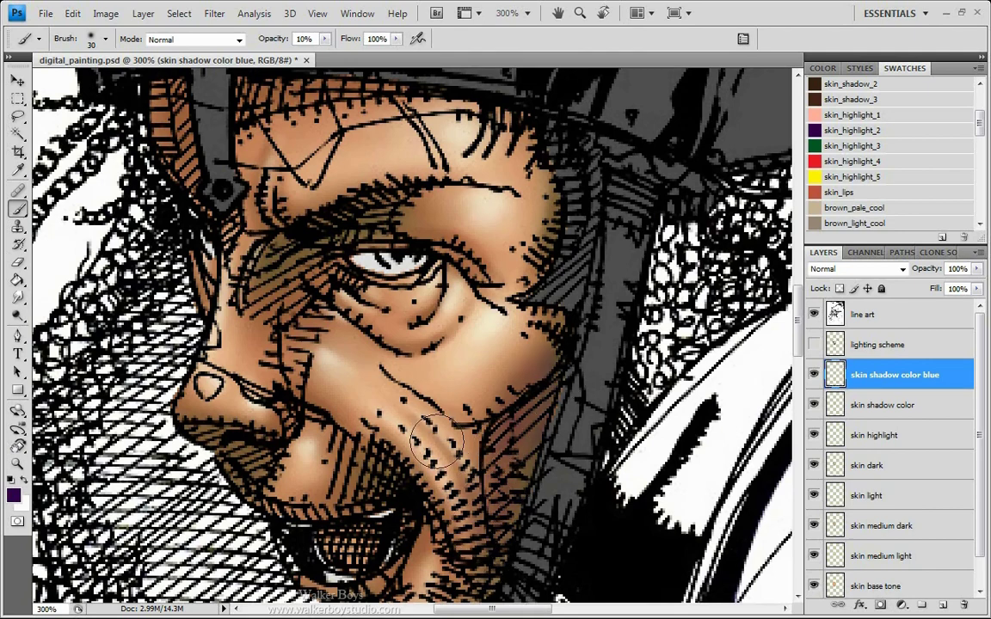
Tint the shadows on the outer cheek, around the lower lip and chin, and under the nose purple.
mouse_move(401, 487)
mouse_down()
mouse_move(458, 395)
mouse_move(466, 347)
mouse_up()
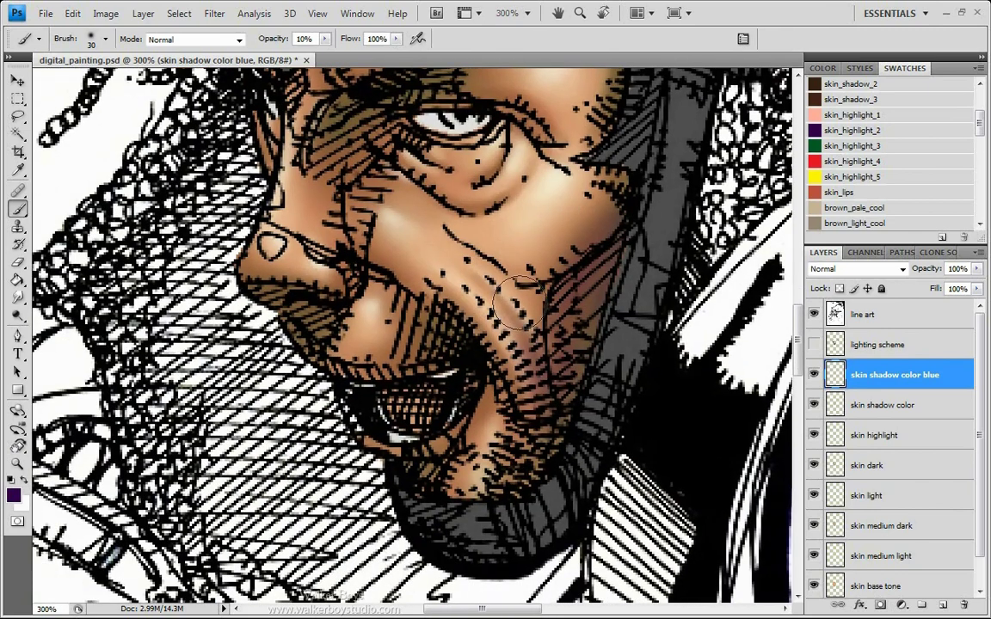
drag(507, 419, 413, 417)
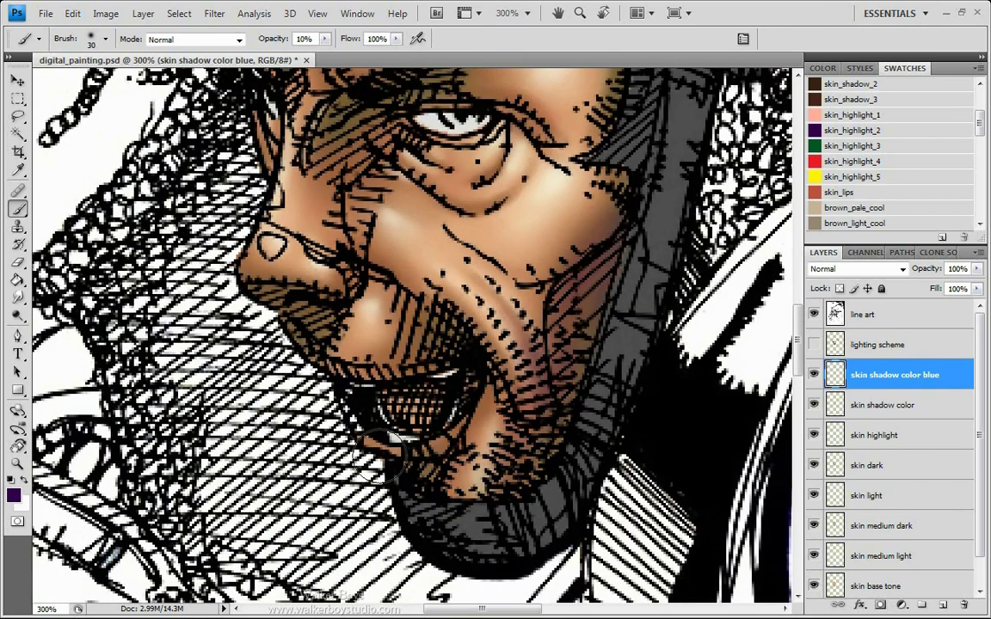
mouse_move(272, 292)
mouse_down()
mouse_move(275, 317)
mouse_move(303, 339)
mouse_move(337, 398)
mouse_move(452, 338)
mouse_up()
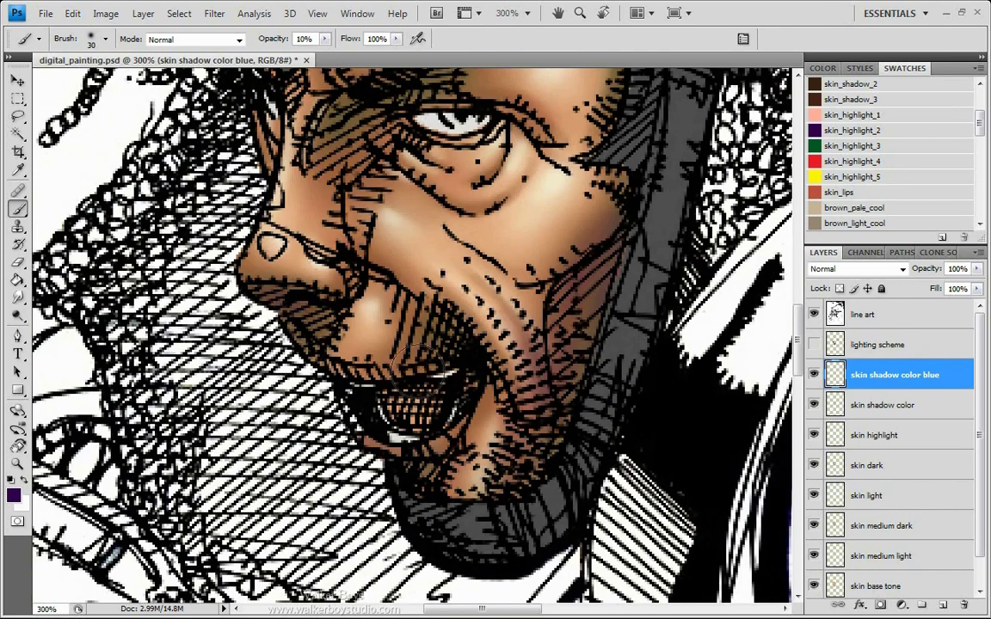
Tint the narrow skin strip on the far side of the face and the temple edge beside the helmet purple.
drag(311, 306, 264, 506)
mouse_move(265, 338)
mouse_down()
mouse_move(400, 258)
mouse_move(353, 317)
mouse_move(391, 273)
mouse_move(268, 382)
mouse_move(292, 327)
mouse_move(414, 206)
mouse_move(269, 155)
mouse_move(440, 137)
mouse_move(225, 162)
mouse_move(167, 155)
mouse_move(185, 176)
mouse_move(189, 236)
mouse_move(167, 150)
mouse_move(231, 301)
mouse_move(171, 172)
mouse_move(177, 241)
mouse_move(213, 320)
mouse_move(209, 374)
mouse_move(160, 112)
mouse_up()
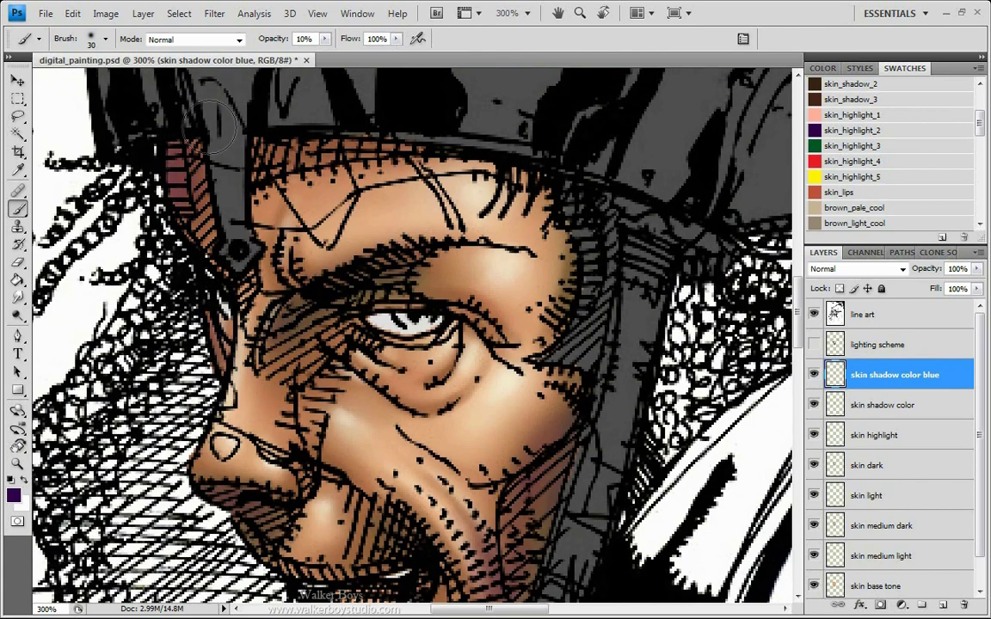
mouse_move(517, 184)
mouse_down()
mouse_move(505, 288)
mouse_move(549, 323)
mouse_up()
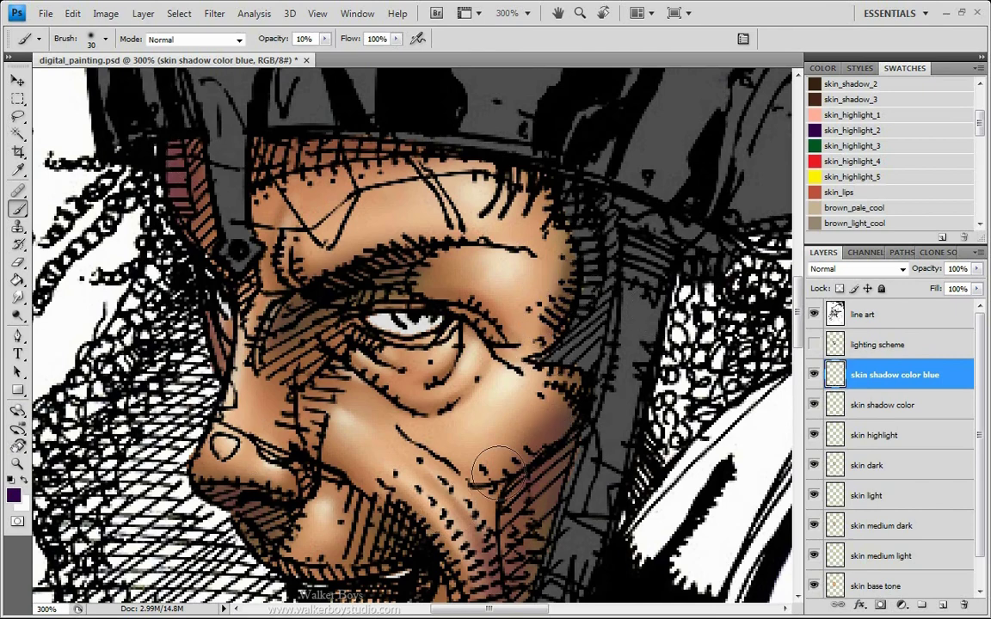
Deepen the purple tint on the lower cheek and jaw beside the mouth with the 30 px brush.
key(space)
mouse_move(428, 504)
mouse_down()
mouse_move(502, 281)
mouse_move(495, 270)
mouse_up()
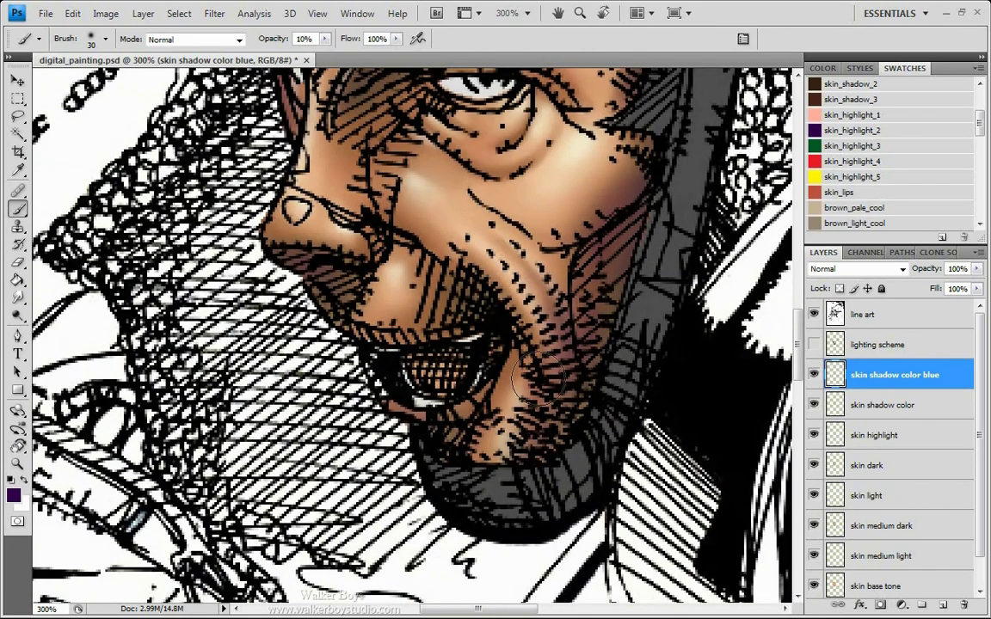
key(space)
mouse_move(276, 326)
mouse_down()
mouse_move(248, 430)
mouse_move(229, 433)
mouse_up()
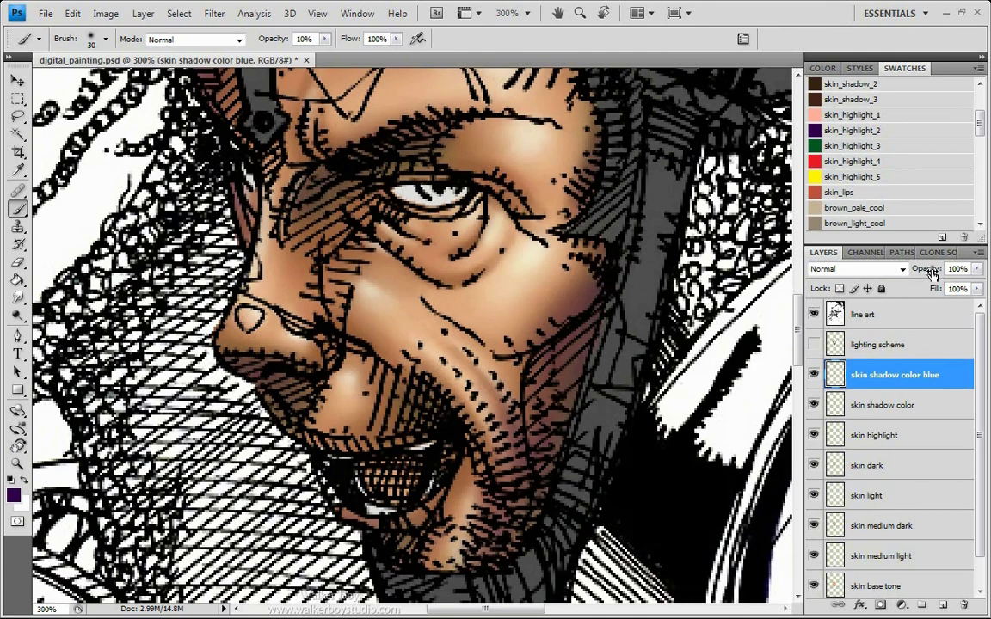
Lower the "skin shadow color blue" layer's opacity to 47%, compare the face with it hidden and shown, and save the document.
drag(932, 274, 934, 273)
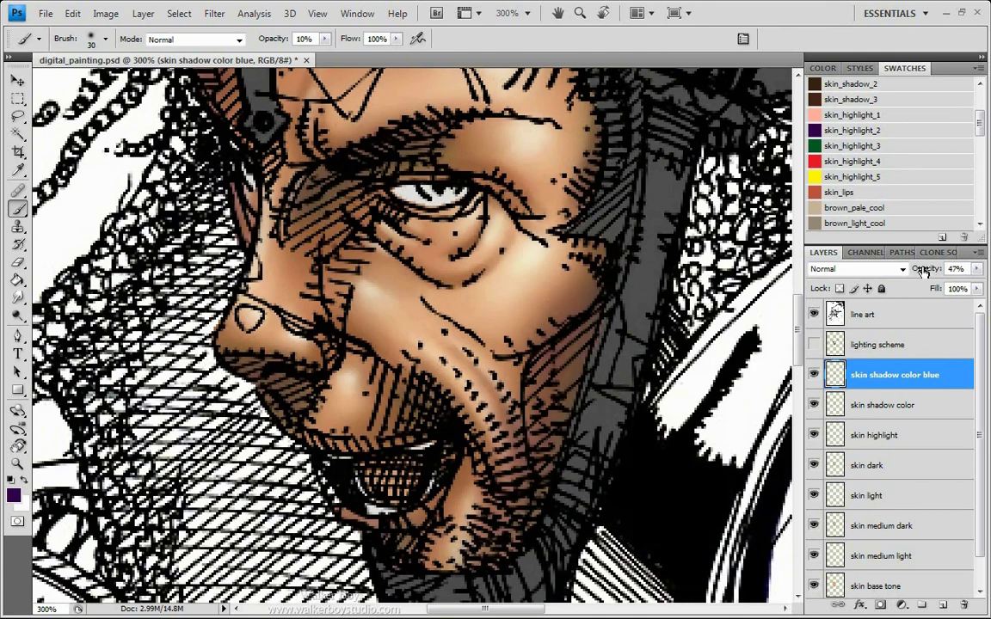
click(815, 375)
click(815, 376)
mouse_move(256, 270)
mouse_down()
mouse_move(244, 303)
mouse_move(311, 439)
mouse_move(342, 323)
mouse_move(268, 272)
mouse_up()
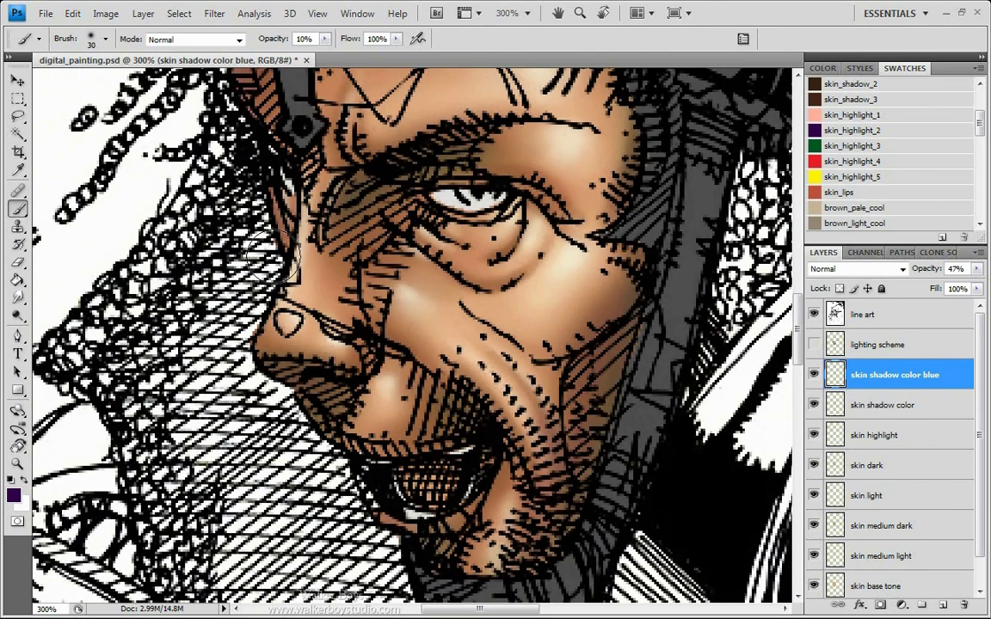
key(ctrl+s)
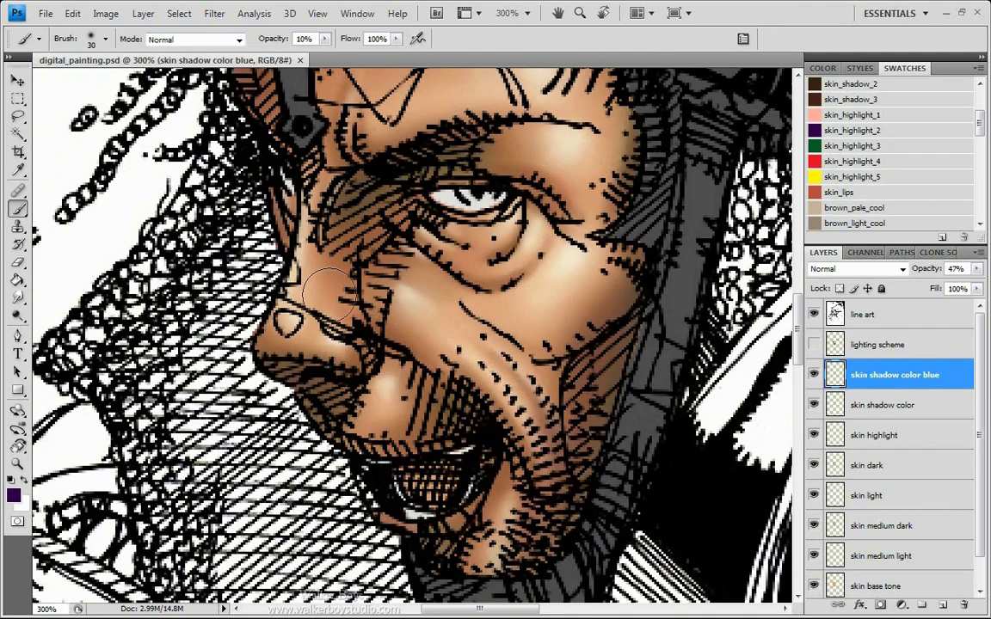
Create a new layer named "skin highlight color red" above the blue shadow color layer.
drag(422, 268, 355, 245)
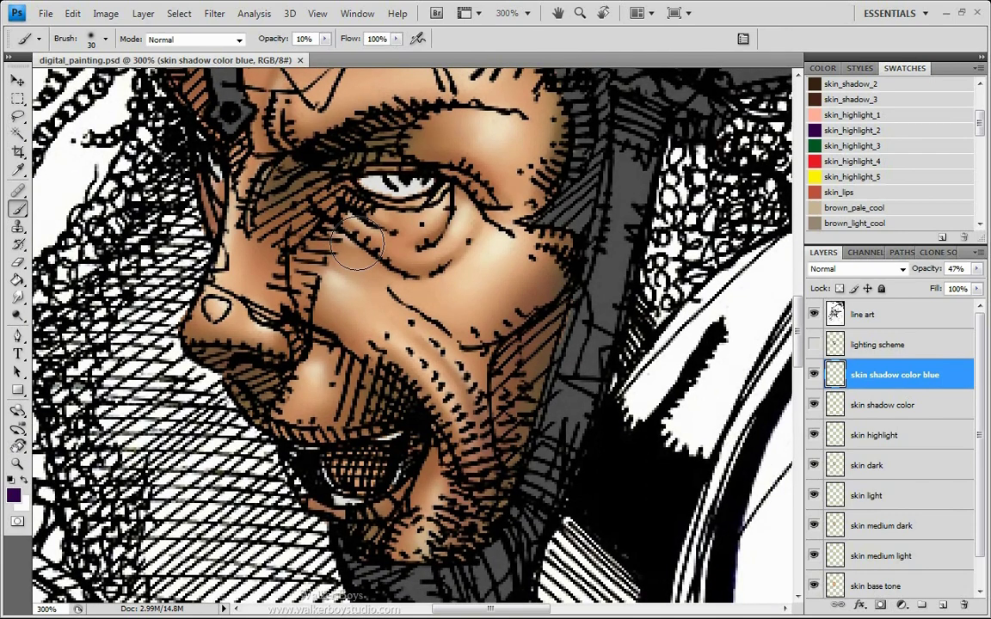
key(ctrl+shift+n)
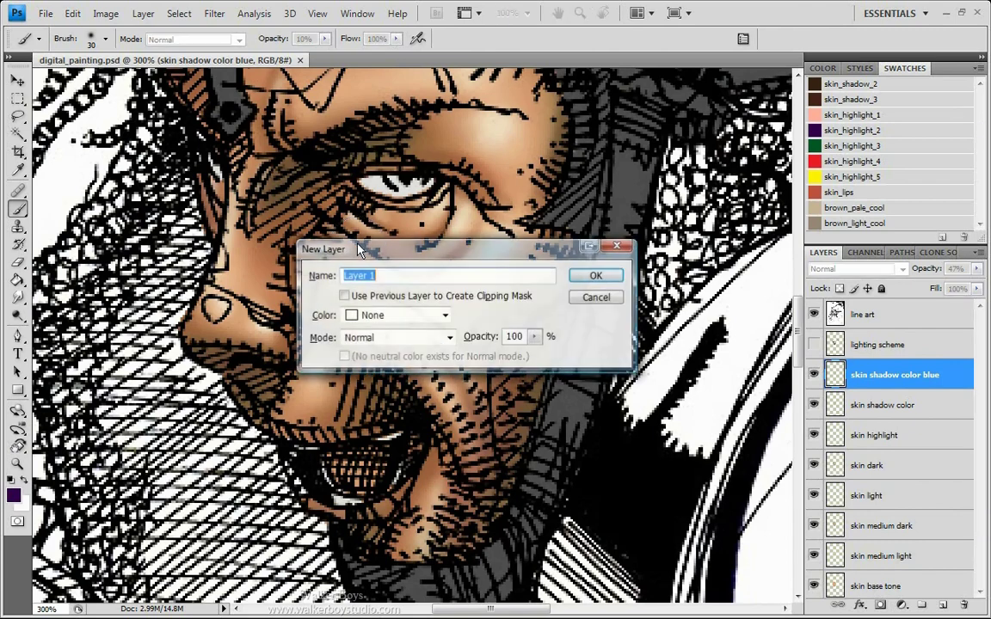
text(skin highlight color red)
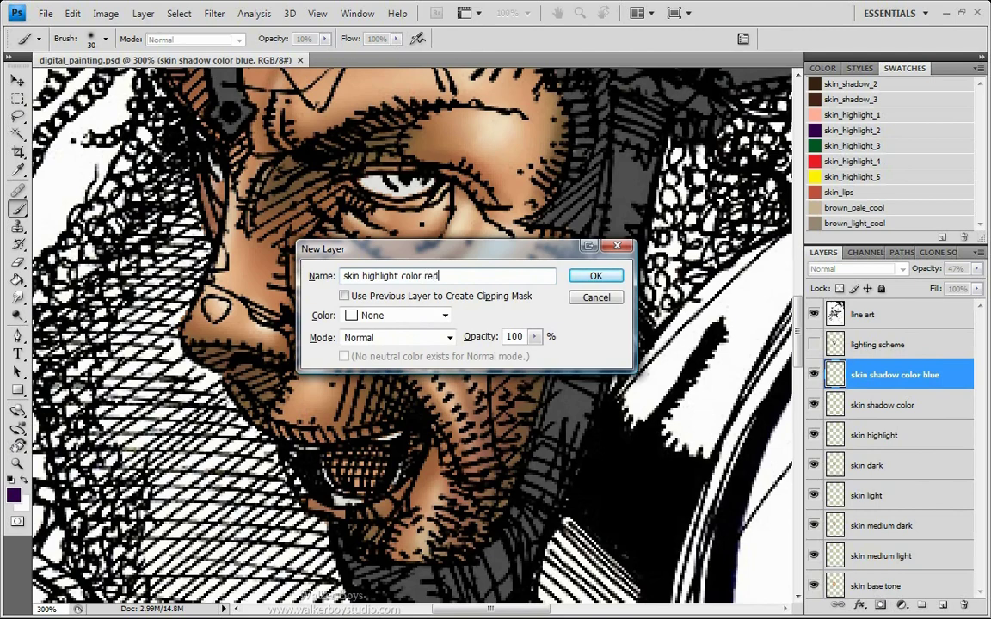
key(Return)
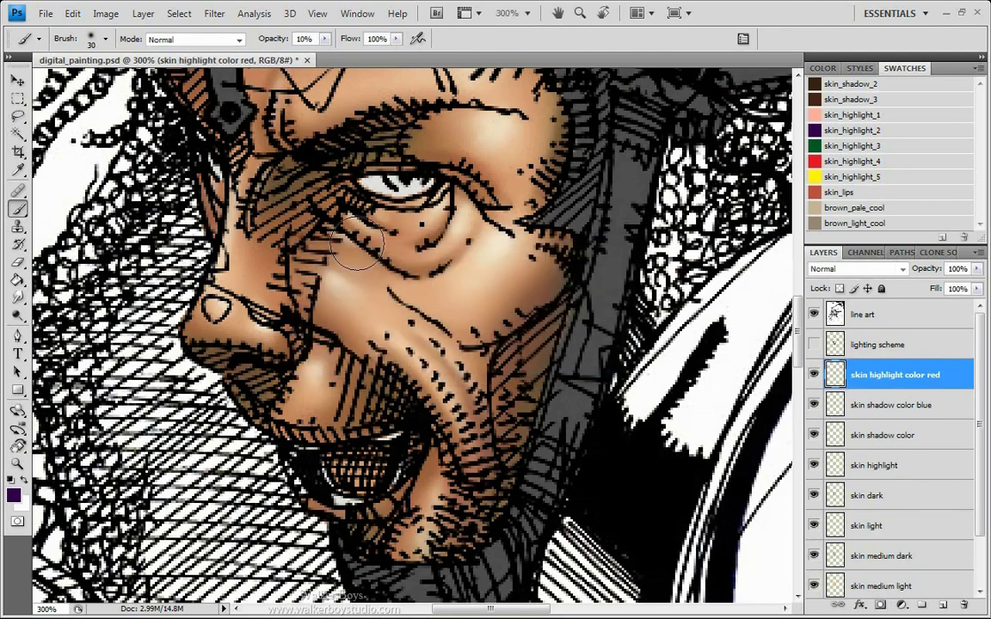
Rename the "skin shadow color" layer as "skin shadow color green".
double_click(906, 436)
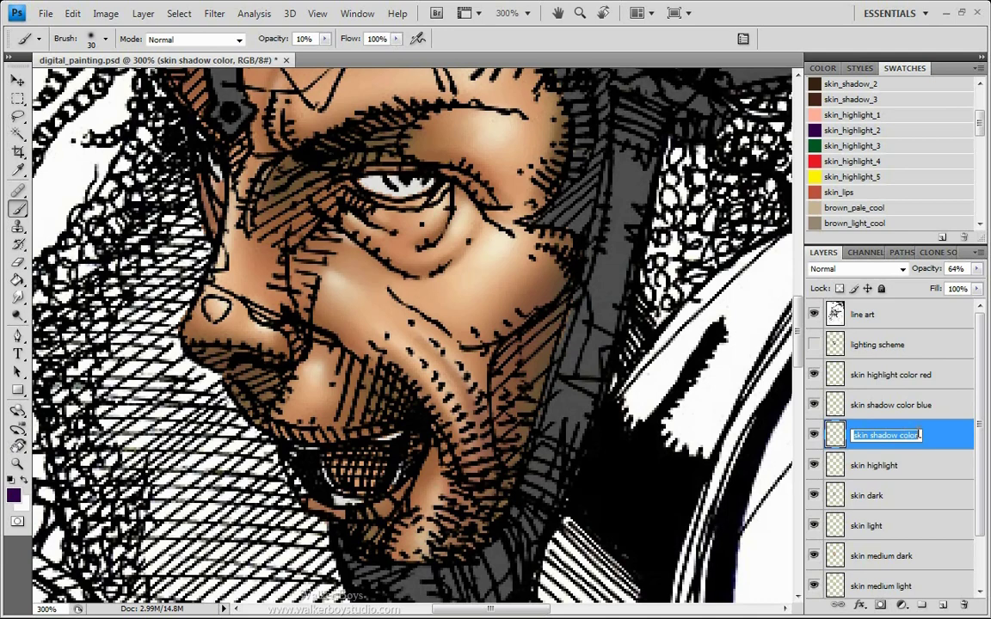
click(920, 436)
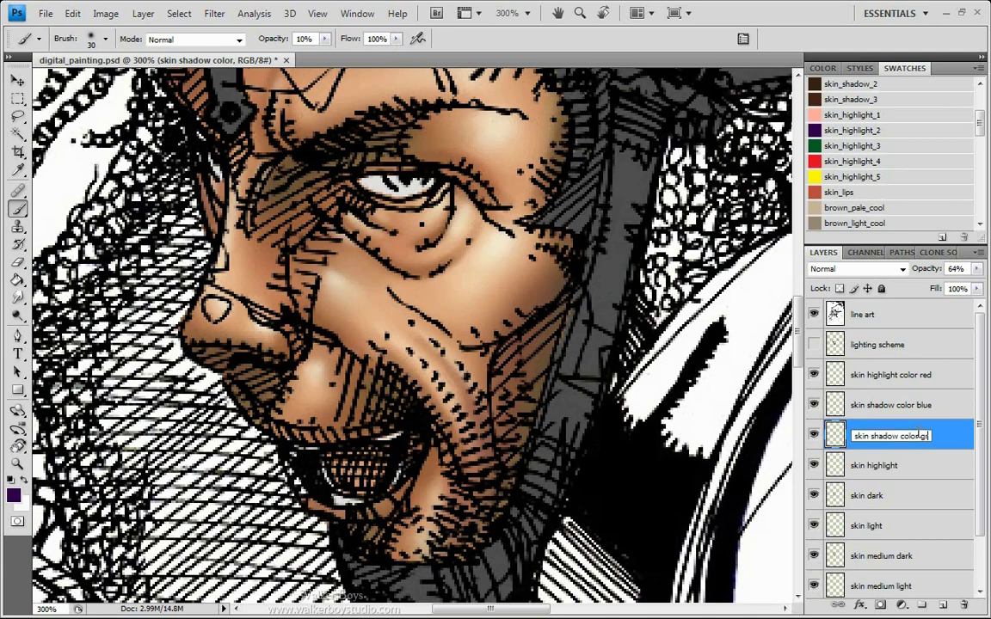
key(Return)
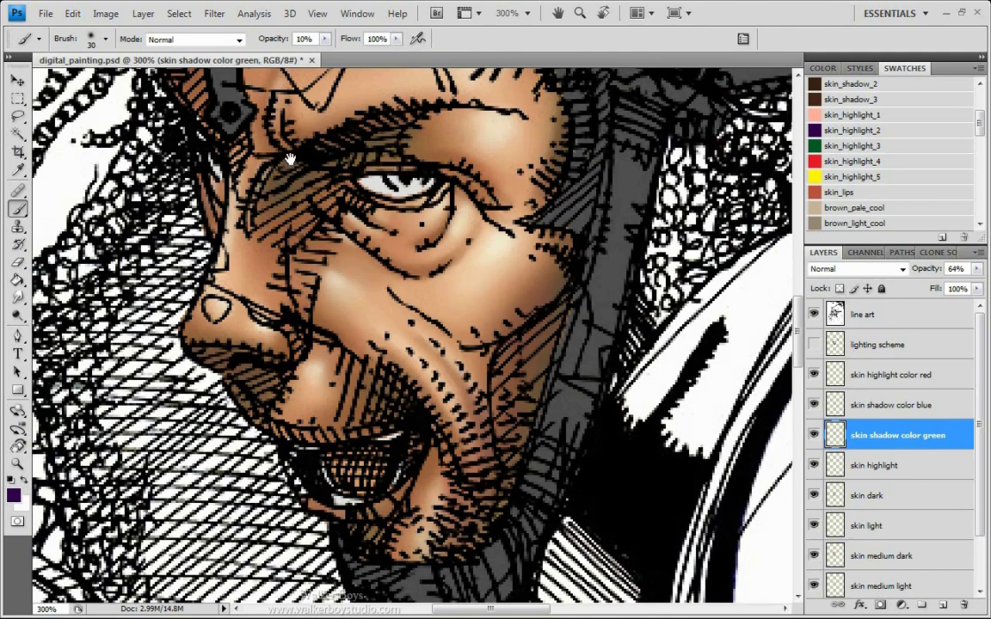
mouse_move(278, 123)
mouse_down()
mouse_move(289, 161)
mouse_move(388, 223)
mouse_move(344, 188)
mouse_move(382, 151)
mouse_move(321, 172)
mouse_up()
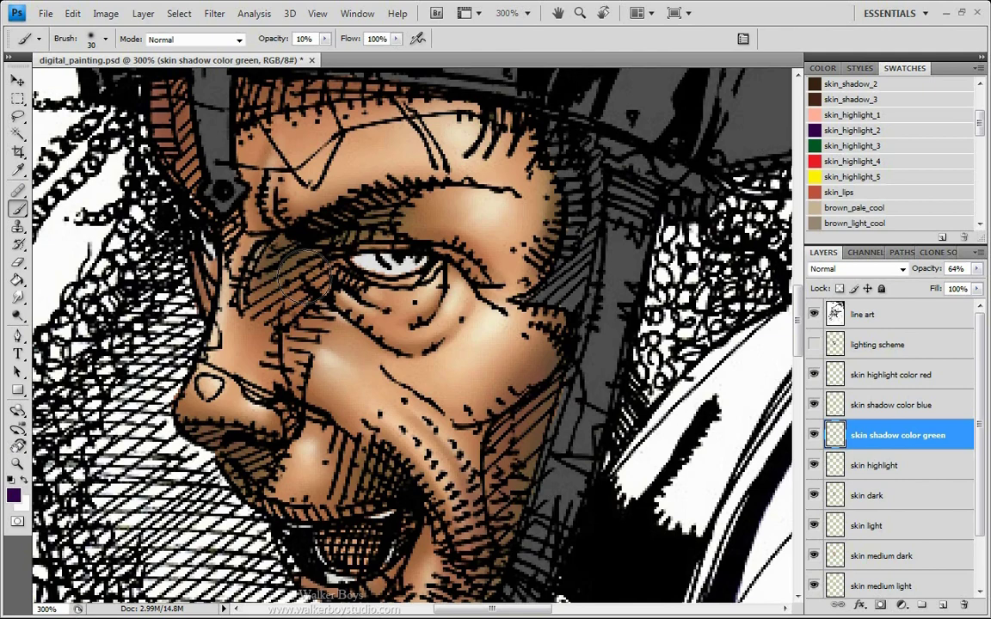
mouse_move(305, 271)
mouse_down()
mouse_move(373, 185)
mouse_move(300, 271)
mouse_move(276, 252)
mouse_up()
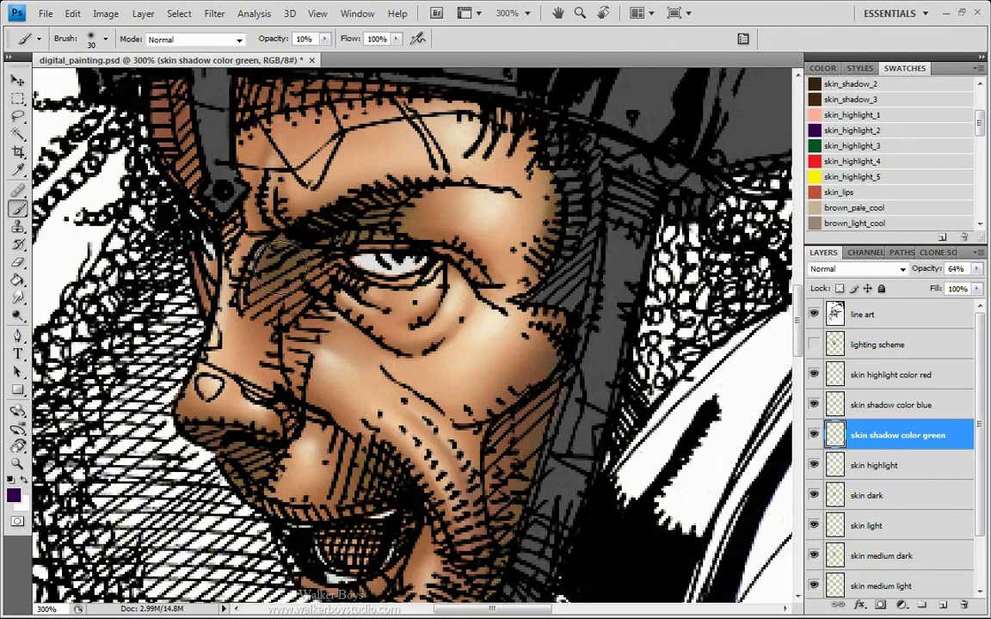
drag(266, 212, 245, 194)
click(813, 404)
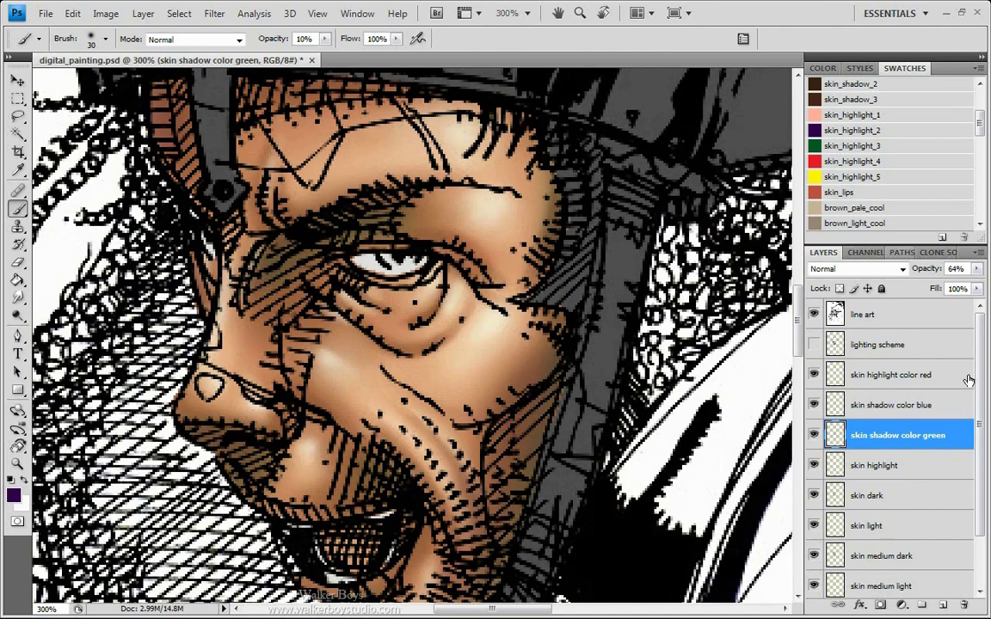
On the "skin highlight color red" layer, brush skin_highlight_4 red at 6% opacity over the outer brow, forehead and cheekbone with a 40 px brush.
mouse_move(980, 351)
mouse_down()
mouse_move(980, 387)
mouse_move(979, 344)
mouse_up()
scroll(978, 129, down, 1)
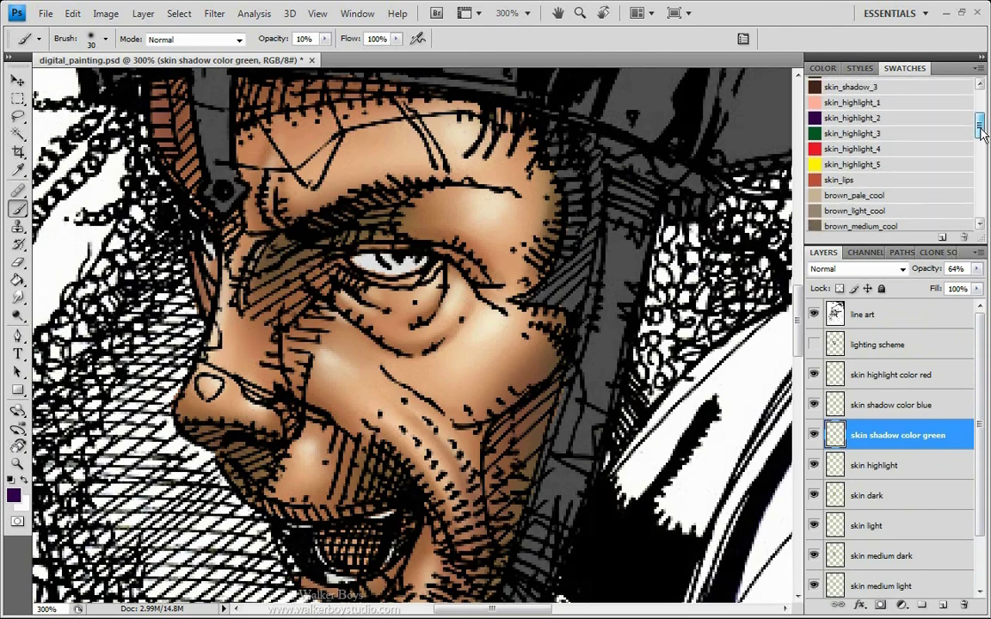
scroll(885, 120, down, 1)
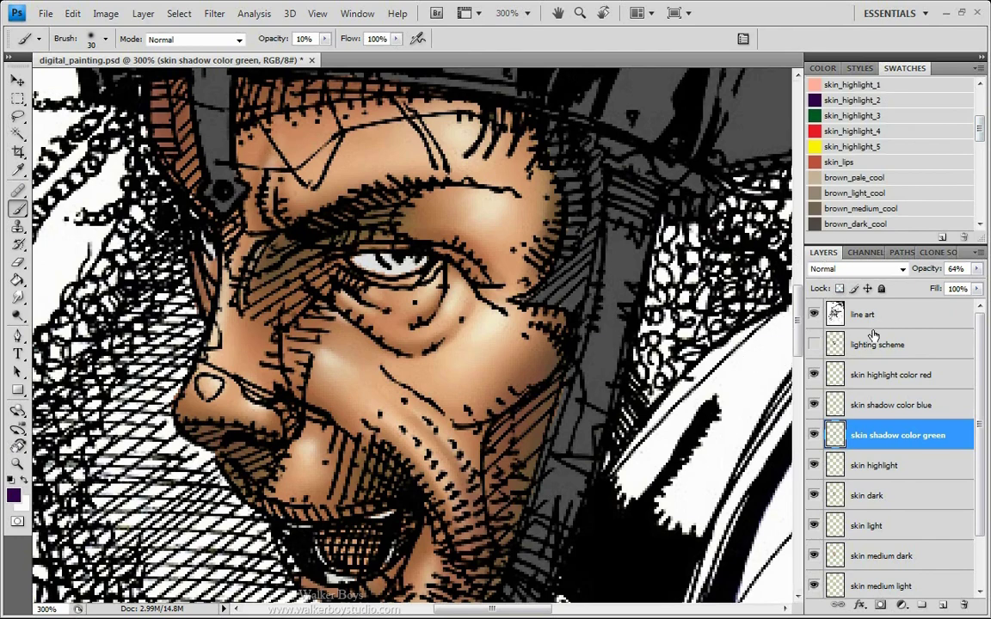
click(893, 379)
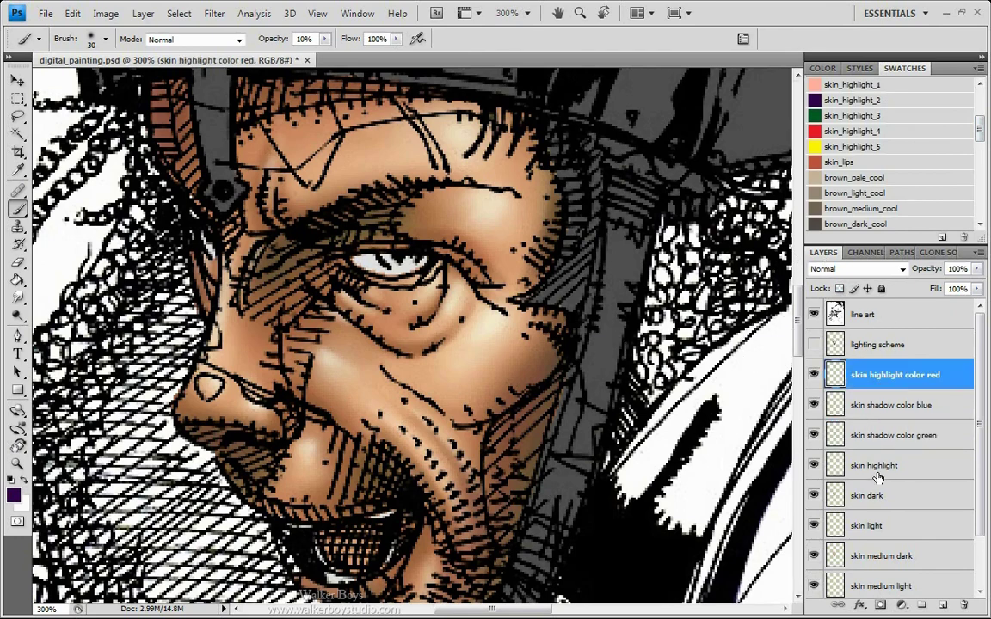
click(821, 130)
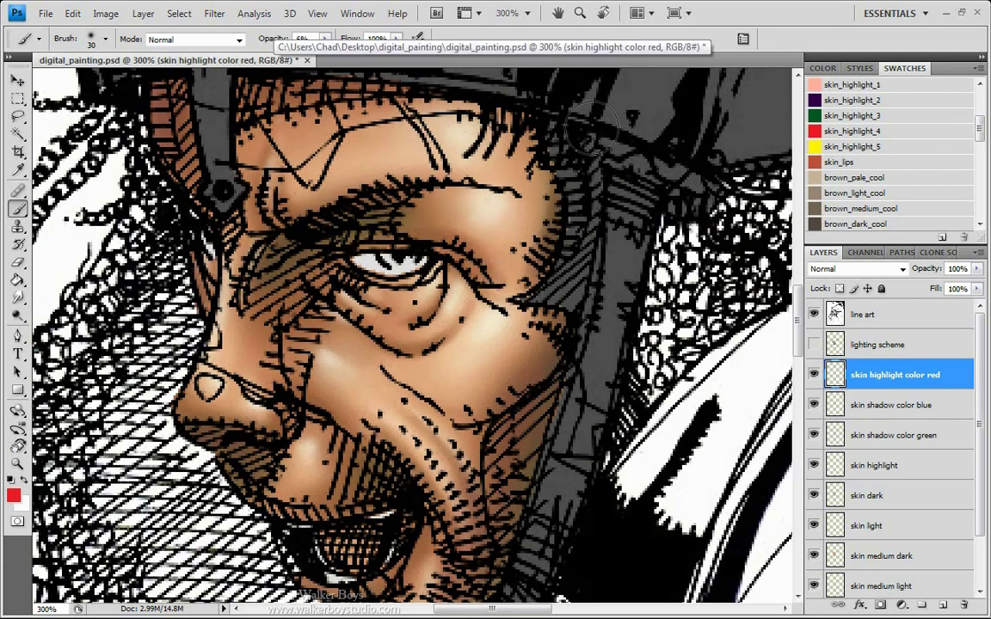
key(bracketright)
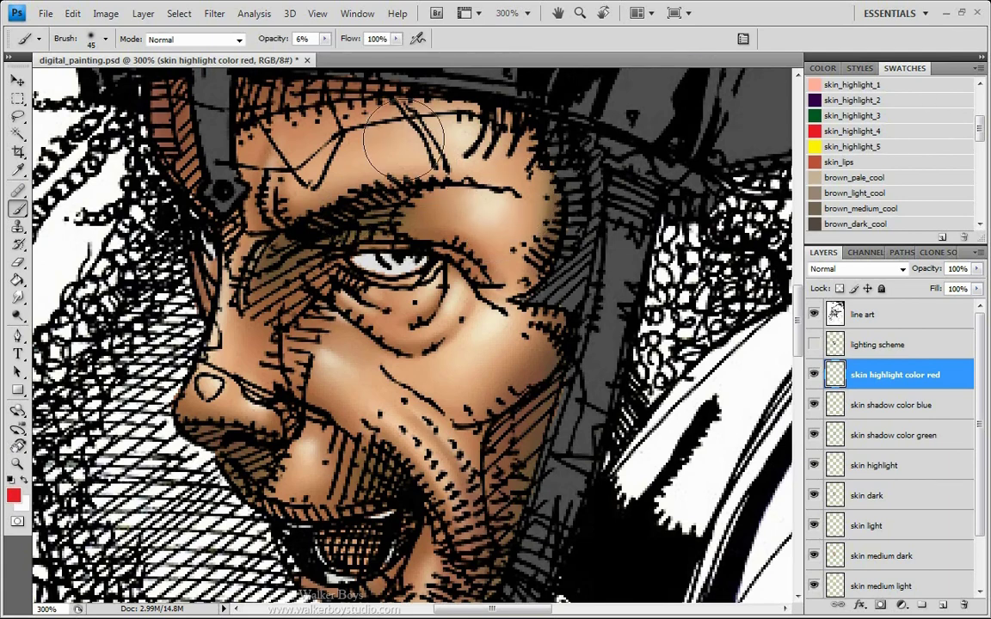
key(bracketright)
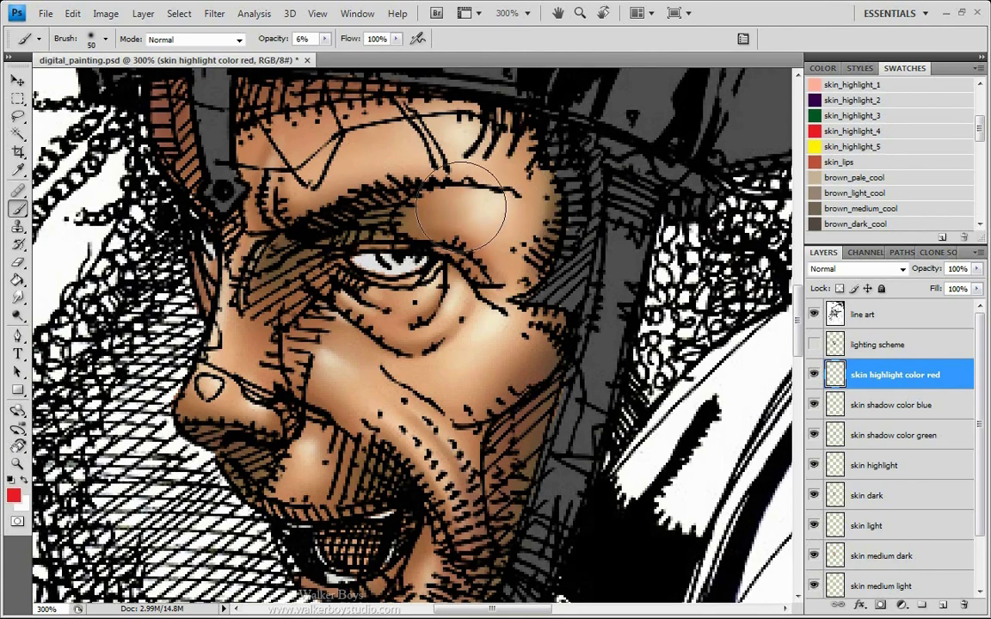
key(bracketleft)
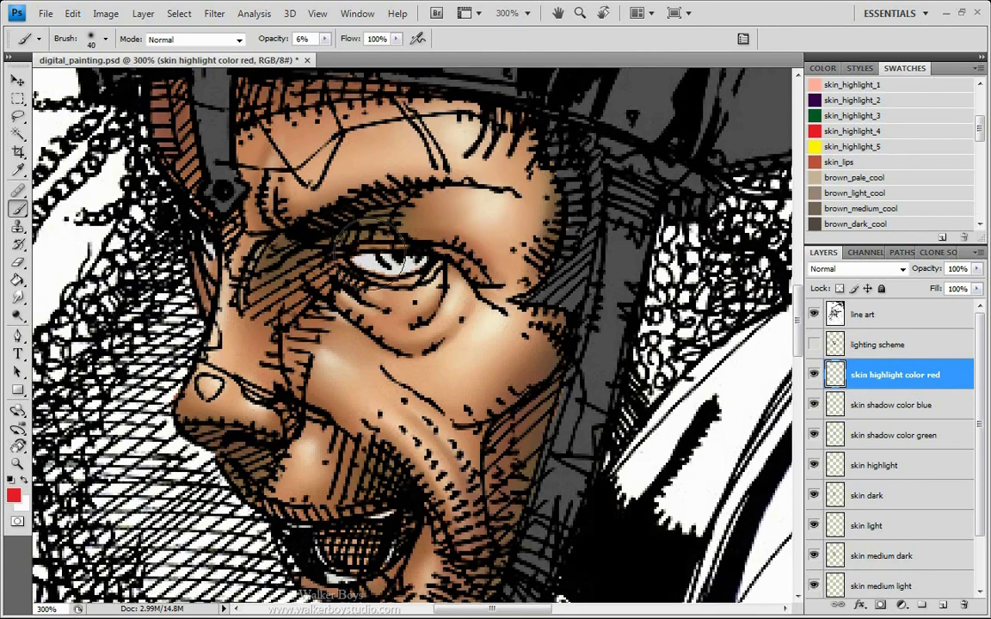
mouse_move(465, 214)
mouse_down()
mouse_move(503, 206)
mouse_move(457, 217)
mouse_move(496, 193)
mouse_move(498, 218)
mouse_move(470, 195)
mouse_move(464, 216)
mouse_move(495, 219)
mouse_move(490, 195)
mouse_move(424, 191)
mouse_move(506, 131)
mouse_up()
mouse_move(414, 127)
mouse_down()
mouse_move(484, 134)
mouse_move(445, 116)
mouse_move(405, 135)
mouse_move(414, 142)
mouse_move(383, 139)
mouse_move(422, 120)
mouse_move(371, 140)
mouse_move(462, 172)
mouse_move(389, 219)
mouse_move(517, 215)
mouse_move(500, 247)
mouse_move(385, 340)
mouse_move(436, 274)
mouse_move(479, 190)
mouse_move(488, 293)
mouse_move(474, 307)
mouse_move(500, 336)
mouse_move(469, 363)
mouse_move(513, 310)
mouse_move(448, 347)
mouse_move(479, 343)
mouse_move(288, 384)
mouse_move(493, 375)
mouse_move(249, 331)
mouse_up()
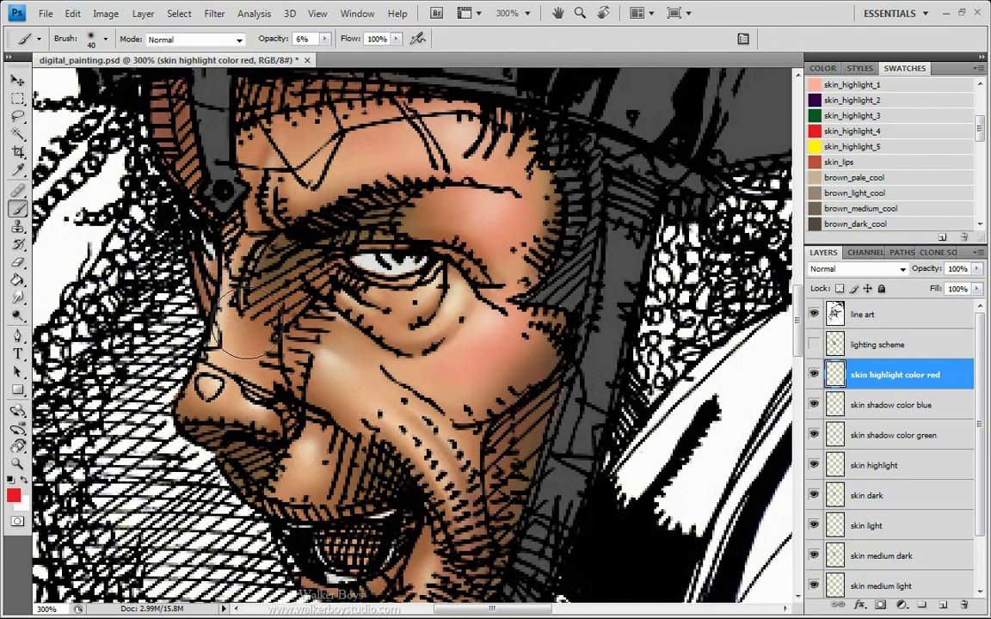
Tint the skin under the eye and the cheek beside the nose red, using brush sizes between 20 and 35 px.
key(ctrl)
key(bracketleft)
key(bracketleft)
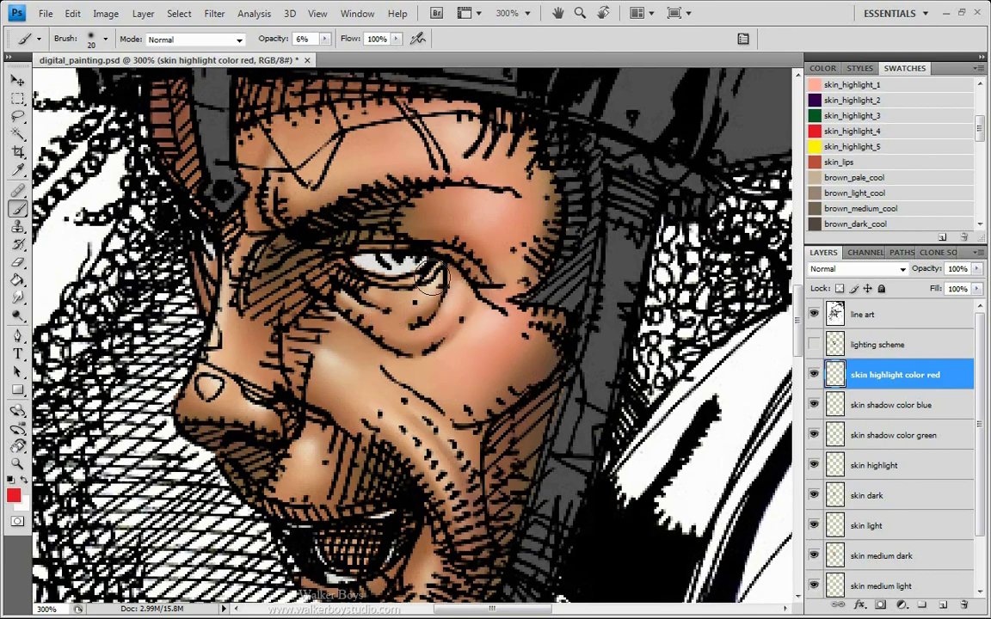
key(bracketright)
key(bracketright)
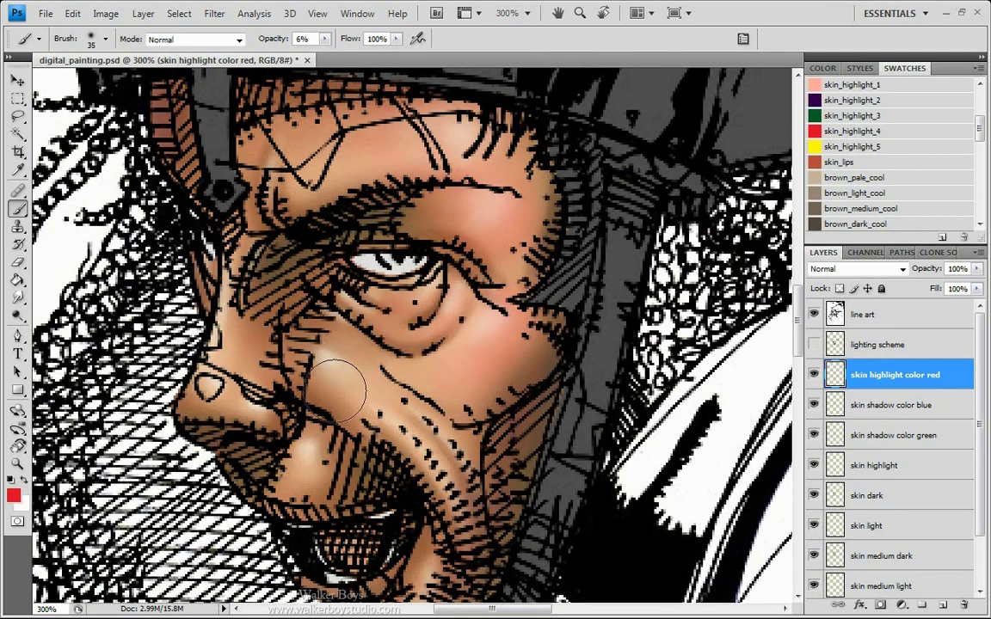
key(bracketleft)
key(bracketleft)
key(bracketleft)
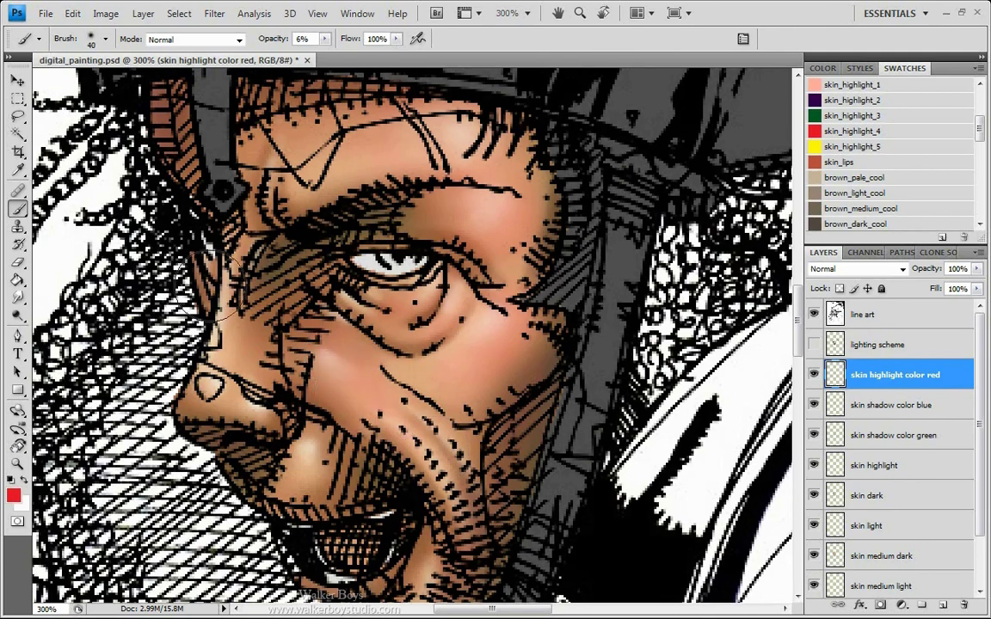
Brush a red tint along the bridge of the nose at 40 px and over the nose tip with smaller brushes.
key(bracketright)
mouse_move(232, 276)
mouse_down()
mouse_move(197, 407)
mouse_move(228, 280)
mouse_move(203, 388)
mouse_move(259, 247)
mouse_move(215, 301)
mouse_up()
key(bracketleft)
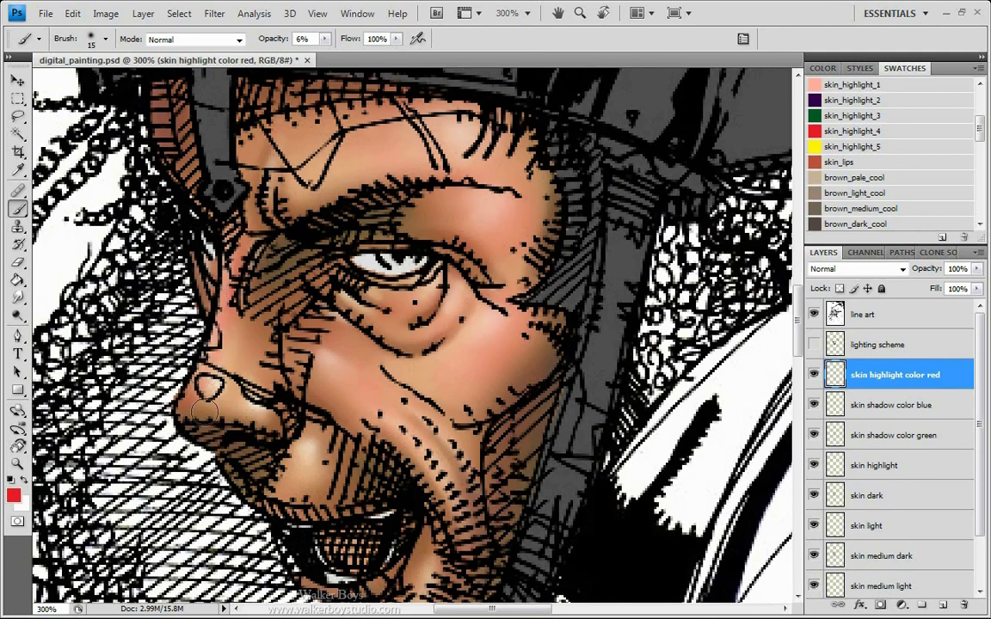
key(bracketright)
key(bracketright)
key(bracketright)
key(bracketright)
mouse_move(205, 405)
mouse_down()
mouse_move(252, 397)
mouse_move(181, 407)
mouse_move(217, 428)
mouse_move(287, 440)
mouse_move(191, 407)
mouse_move(287, 462)
mouse_move(253, 463)
mouse_move(222, 395)
mouse_move(232, 424)
mouse_move(231, 414)
mouse_move(265, 414)
mouse_move(249, 389)
mouse_up()
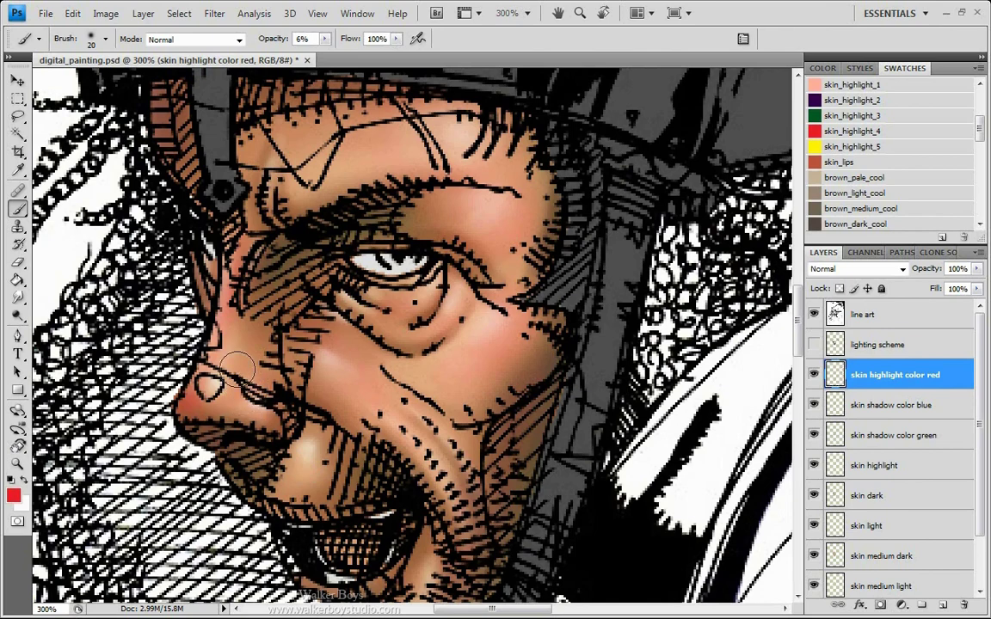
Extend the red tint over the forehead, upper lip and the chin beside the mouth, enlarging the brush to 50 px for the chin.
key(bracketright)
key(bracketright)
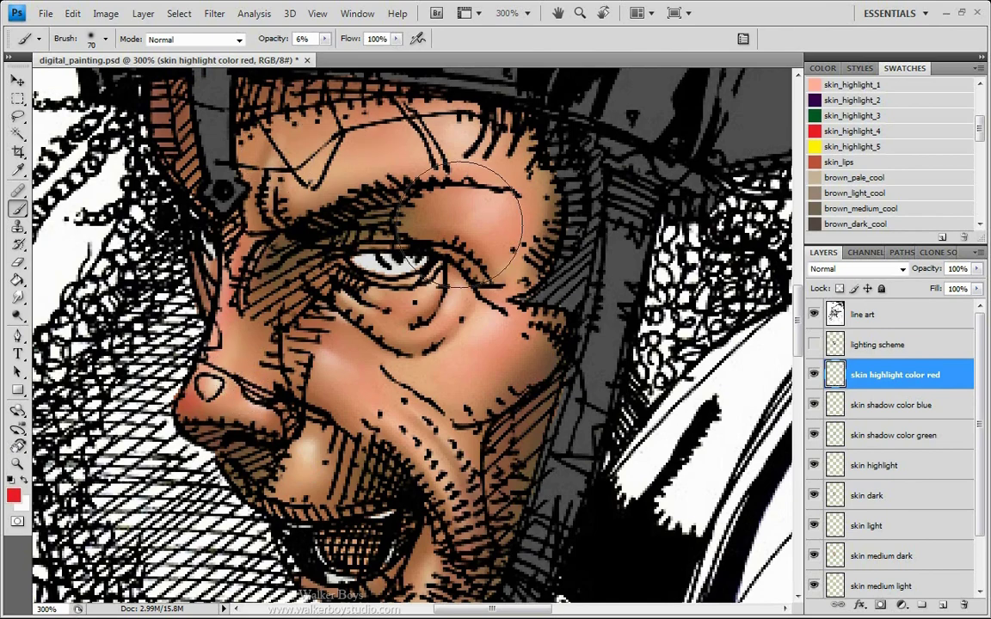
key(bracketleft)
key(bracketleft)
key(bracketleft)
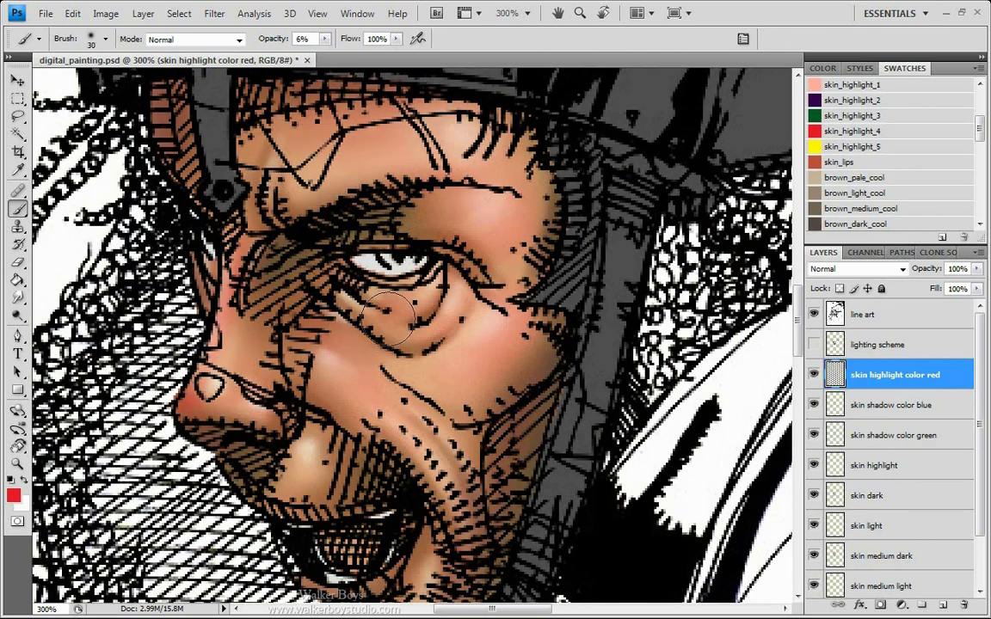
key(bracketright)
key(bracketright)
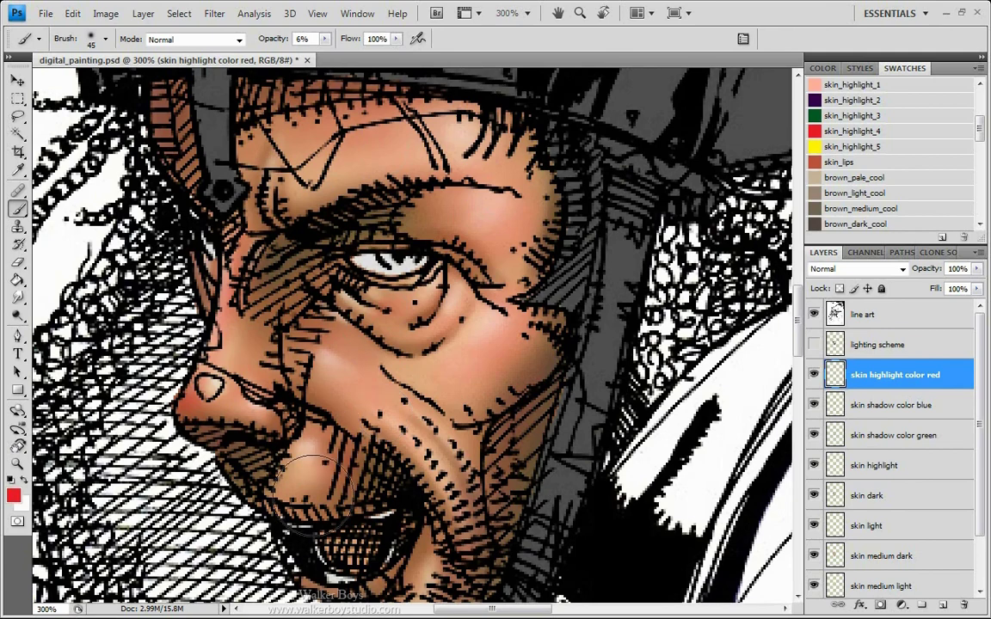
drag(259, 503, 269, 292)
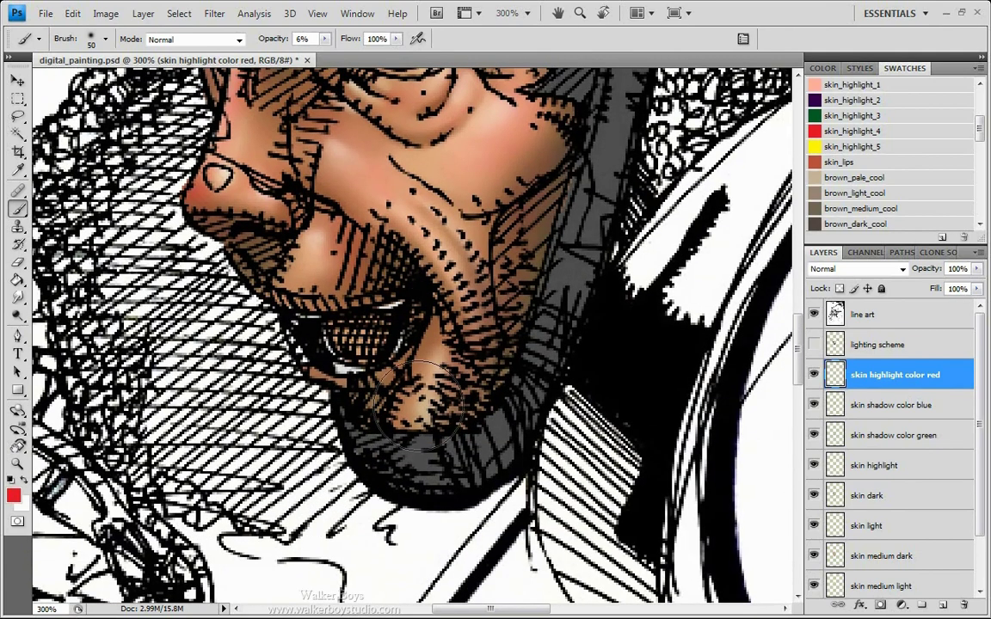
mouse_move(379, 387)
mouse_down()
mouse_move(394, 297)
mouse_move(392, 305)
mouse_up()
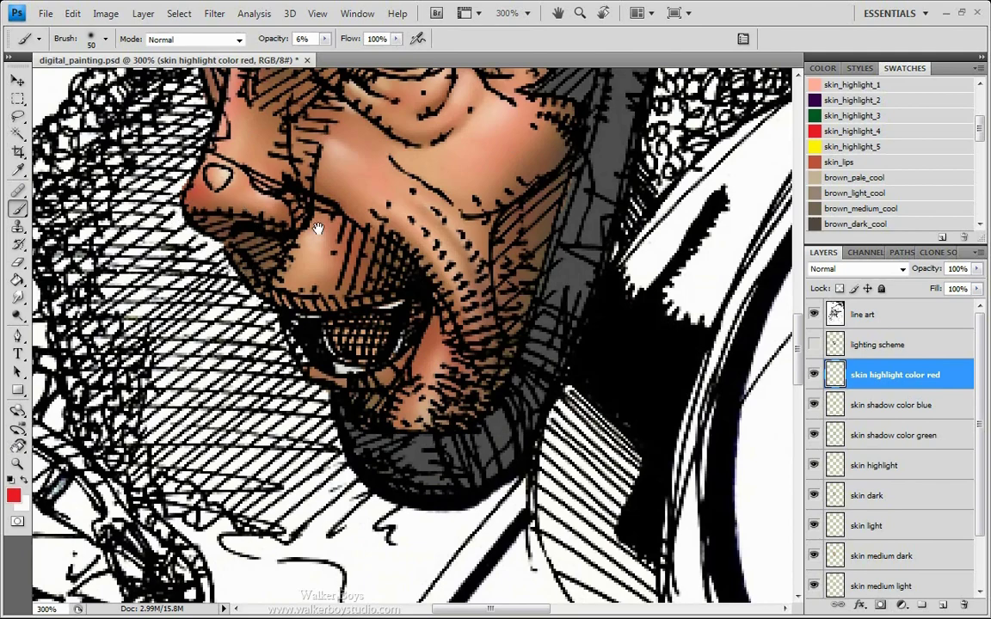
Lower the "skin highlight color red" layer's opacity to 82%.
mouse_move(293, 220)
mouse_down()
mouse_move(296, 259)
mouse_move(344, 361)
mouse_move(388, 369)
mouse_move(360, 437)
mouse_move(355, 426)
mouse_up()
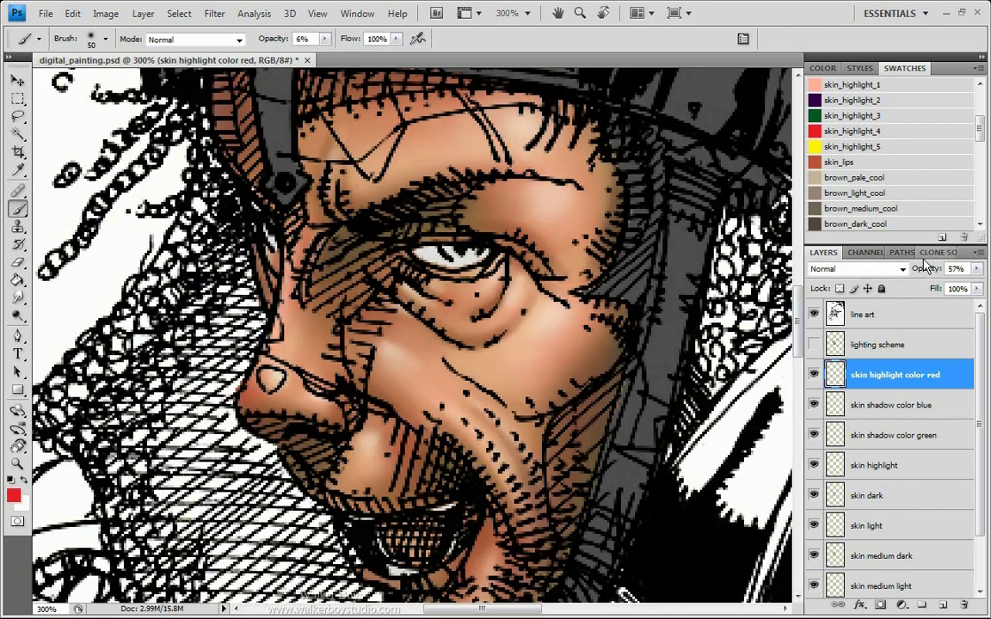
drag(925, 274, 926, 274)
mouse_move(241, 276)
mouse_down()
mouse_move(180, 313)
mouse_move(238, 289)
mouse_up()
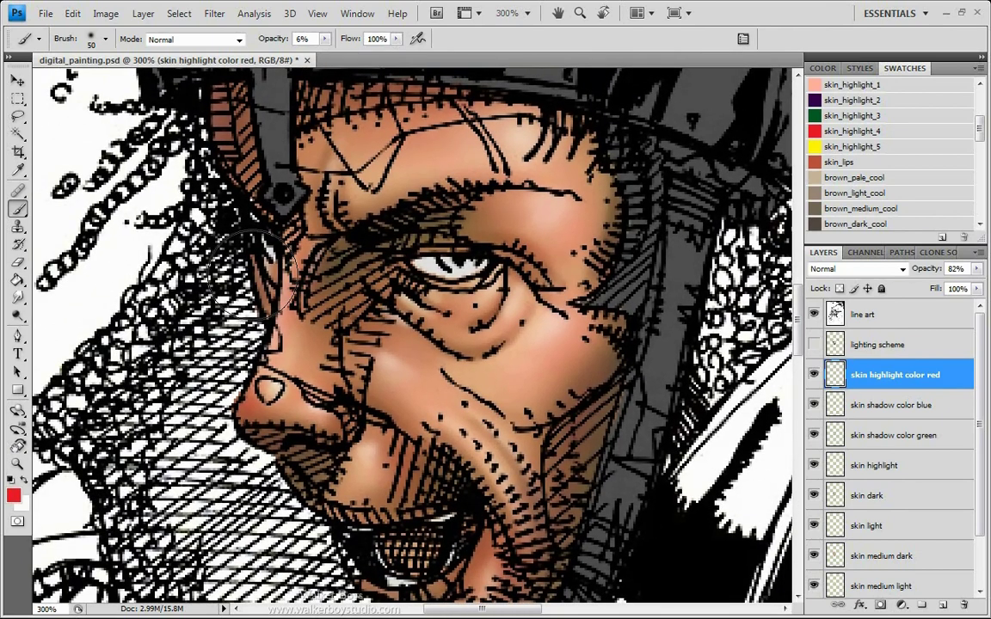
Create a new layer named "skin highlight color yellow" above the red highlight layer and choose skin_highlight_5 yellow as the paint color.
key(ctrl+shift+n)
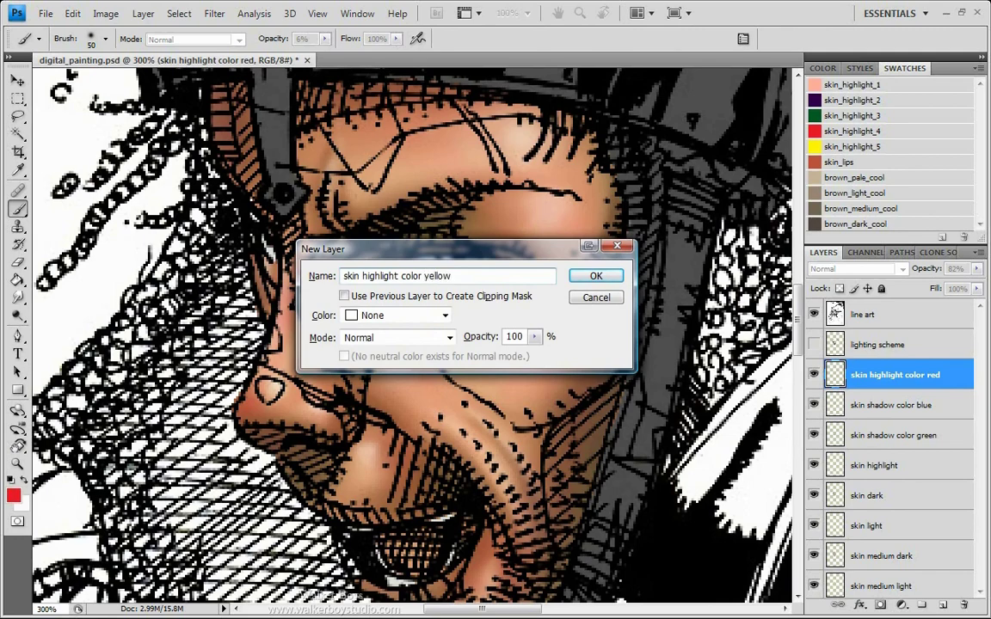
key(Return)
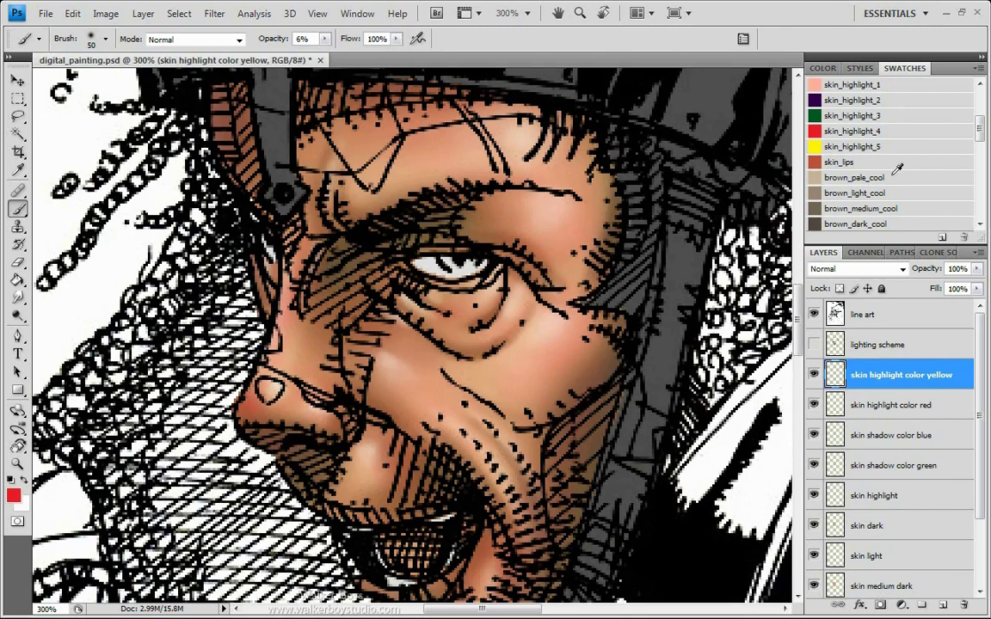
click(817, 144)
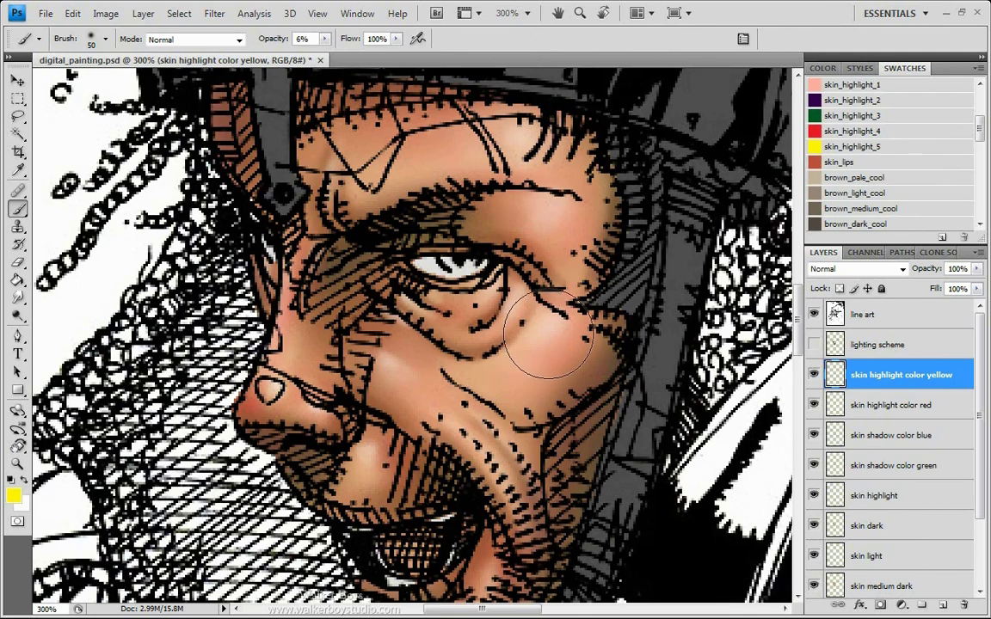
Brush a faint yellow tint over the outer cheekbone and cheek below the eye with a 30 px brush.
key(bracketleft)
key(bracketleft)
key(bracketleft)
key(bracketright)
key(bracketright)
key(bracketright)
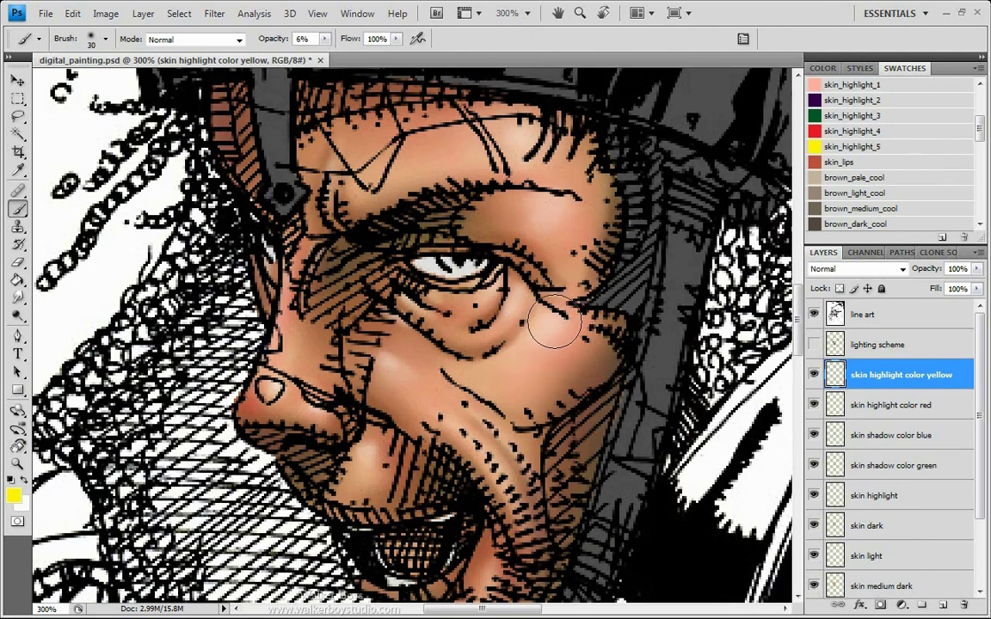
mouse_move(554, 318)
mouse_down()
mouse_move(523, 361)
mouse_move(573, 291)
mouse_move(573, 314)
mouse_move(507, 389)
mouse_up()
key(bracketleft)
key(bracketleft)
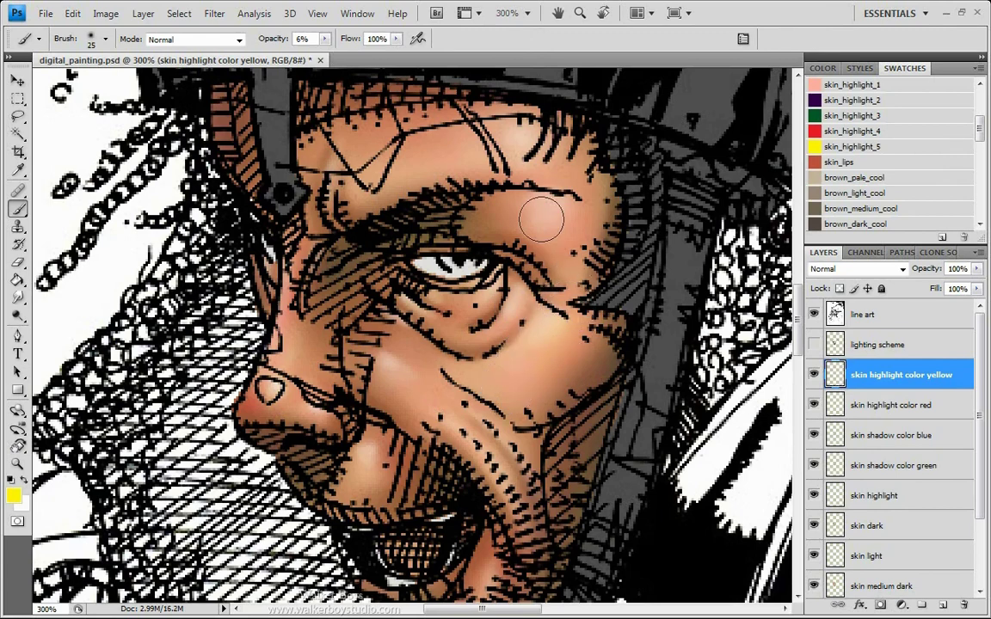
Add the yellow tint to the brow bone above the eye and across the forehead with a 30 px brush.
key(bracketleft)
key(bracketleft)
key(bracketright)
key(bracketright)
key(bracketright)
key(bracketright)
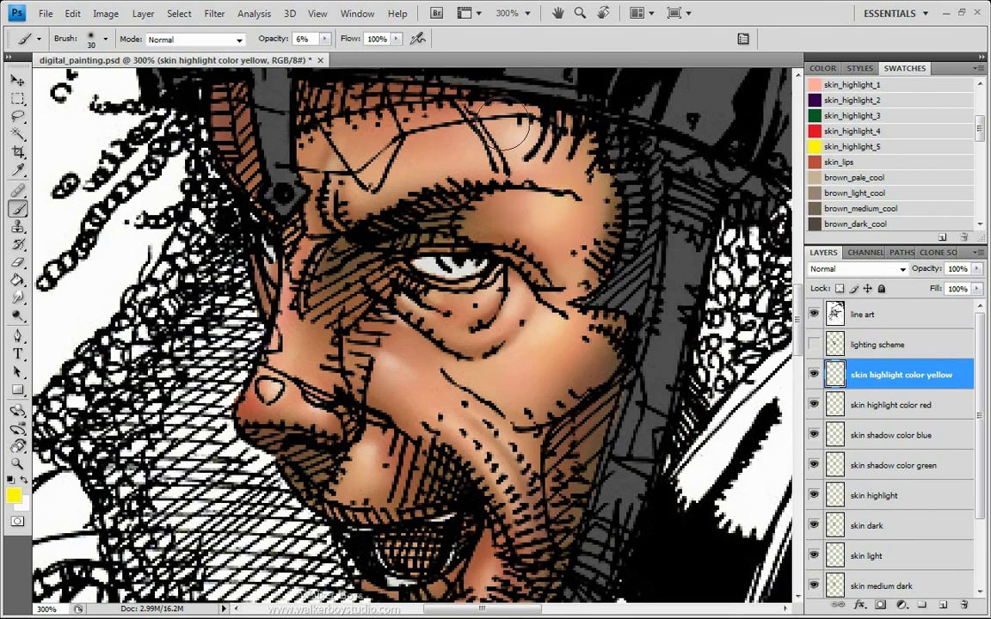
mouse_move(453, 110)
mouse_down()
mouse_move(498, 111)
mouse_move(448, 131)
mouse_move(564, 177)
mouse_up()
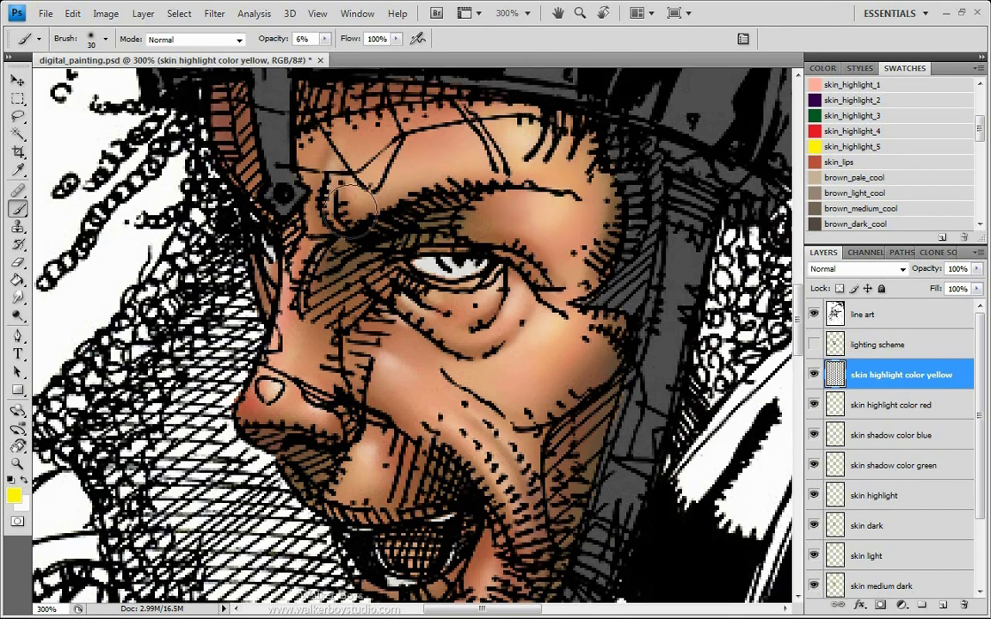
Brush yellow over the nose bridge and the cheek beside the nose, using 20 to 35 px brushes.
key(bracketleft)
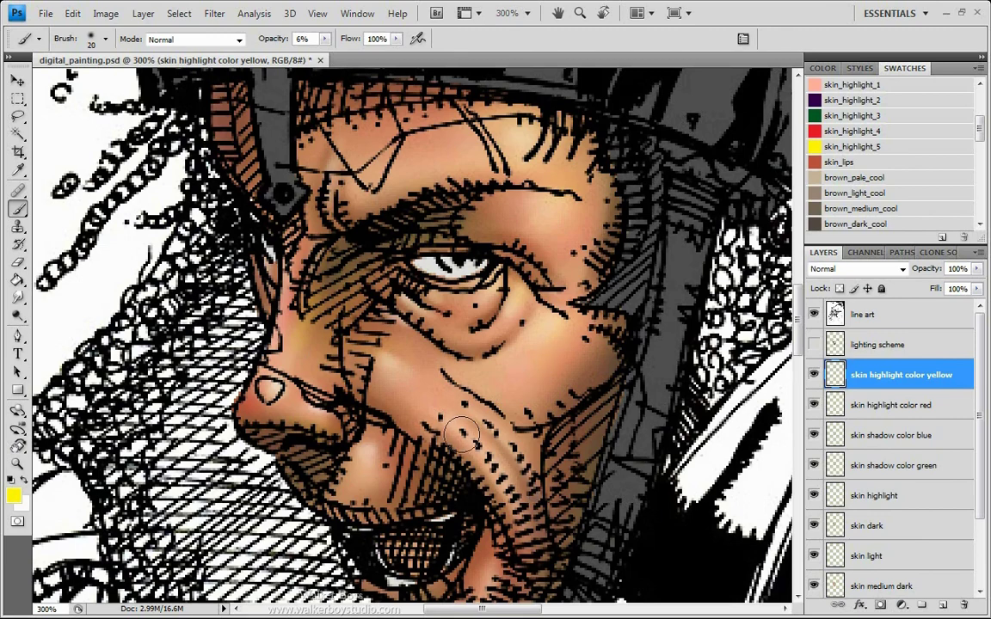
key([)
mouse_move(343, 185)
mouse_down()
mouse_move(279, 327)
mouse_move(262, 297)
mouse_up()
key(bracketright)
key(bracketright)
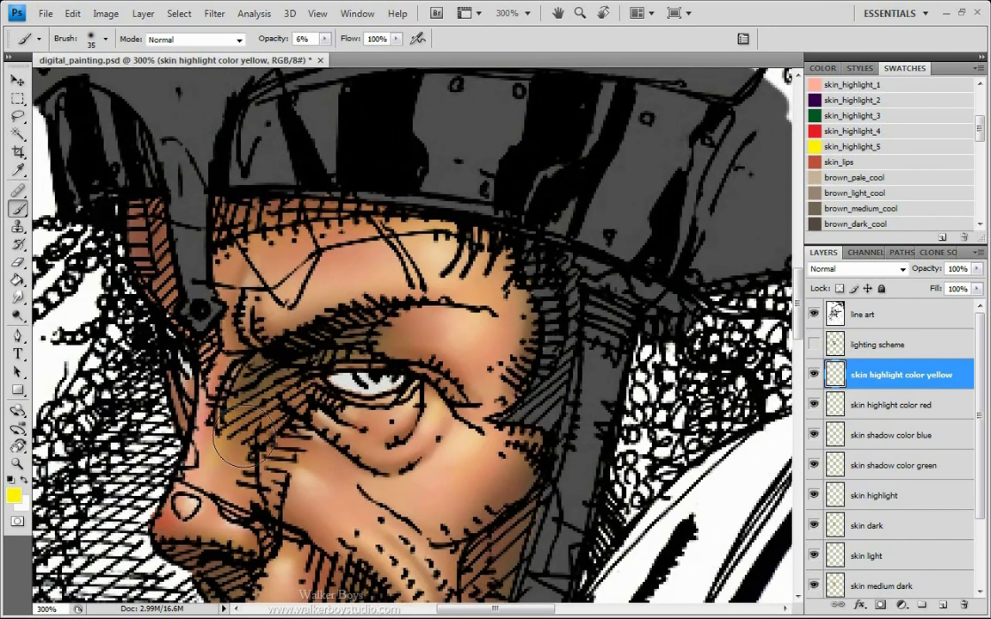
mouse_move(257, 489)
mouse_down()
mouse_move(293, 466)
mouse_move(396, 327)
mouse_move(326, 328)
mouse_move(316, 297)
mouse_up()
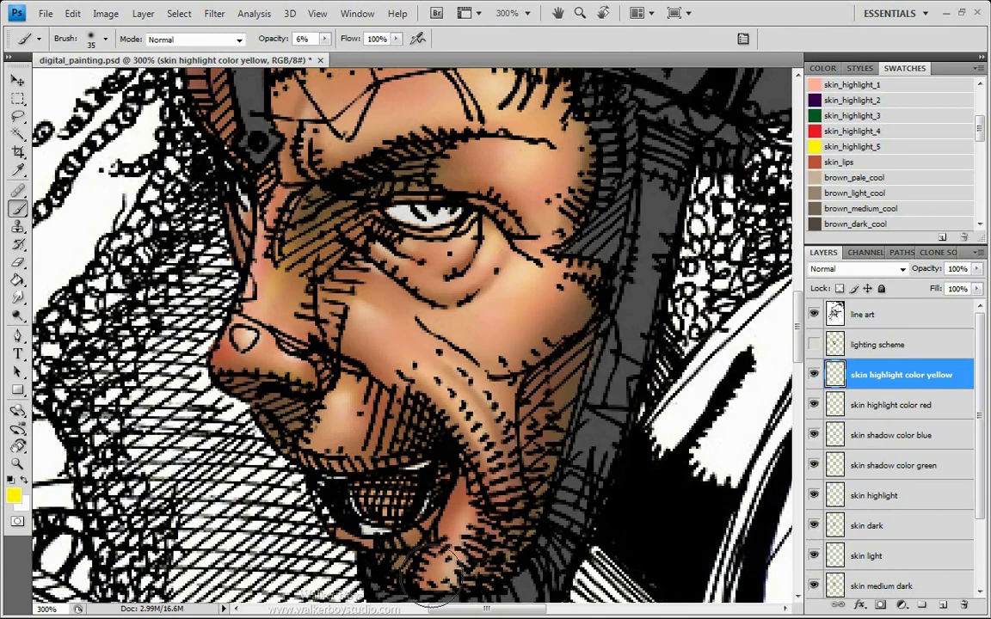
Lower the "skin highlight color yellow" layer's opacity to 92%.
key(ctrl)
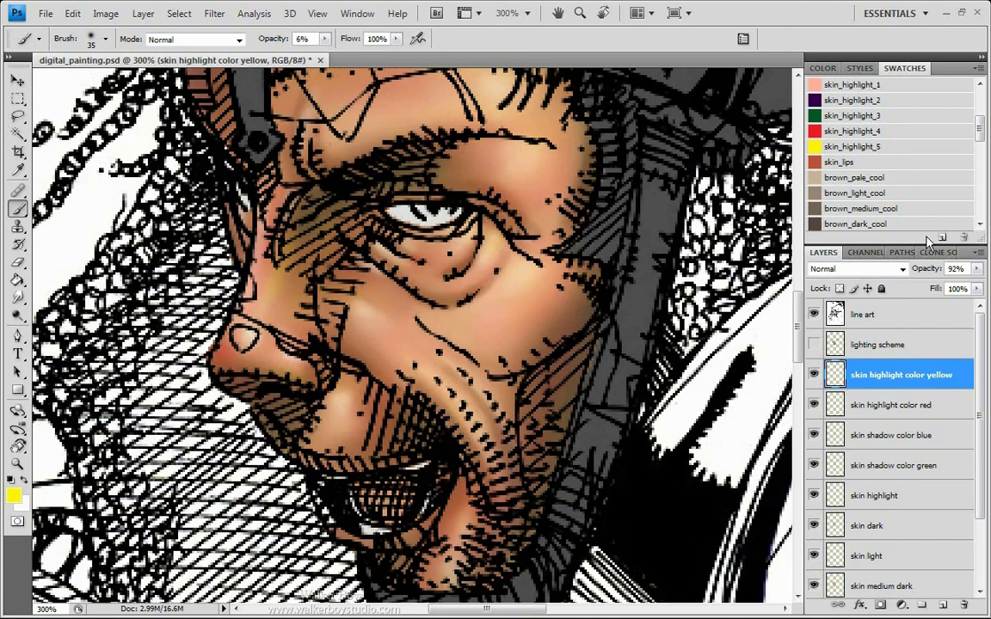
key(space)
drag(243, 230, 240, 263)
scroll(241, 262, up, 3)
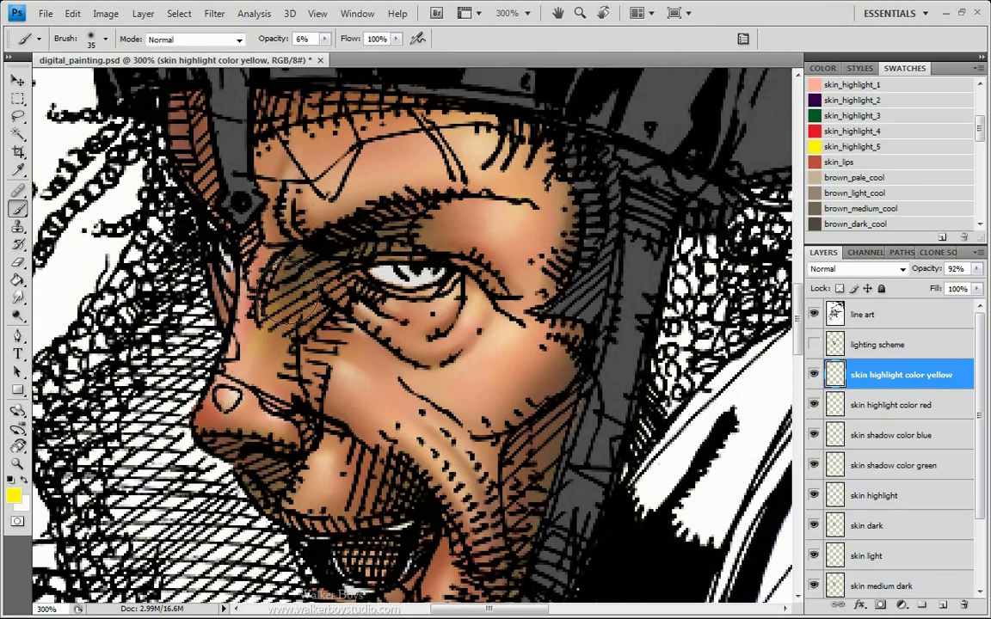
On the "skin shadow color blue" layer, brush a faint dark purple tint around the eye with a 100 px brush.
scroll(977, 376, down, 3)
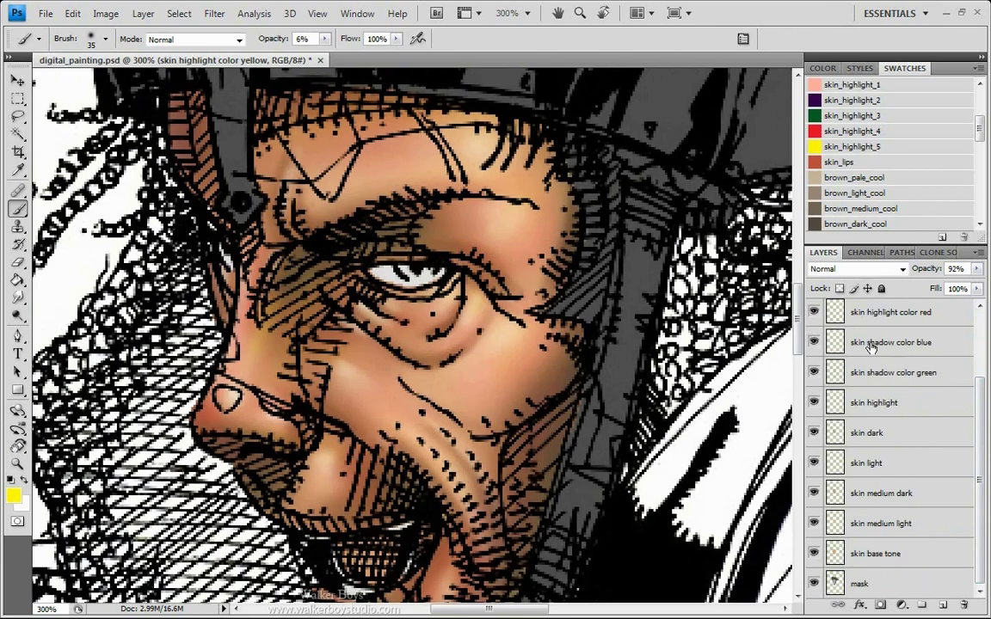
click(913, 343)
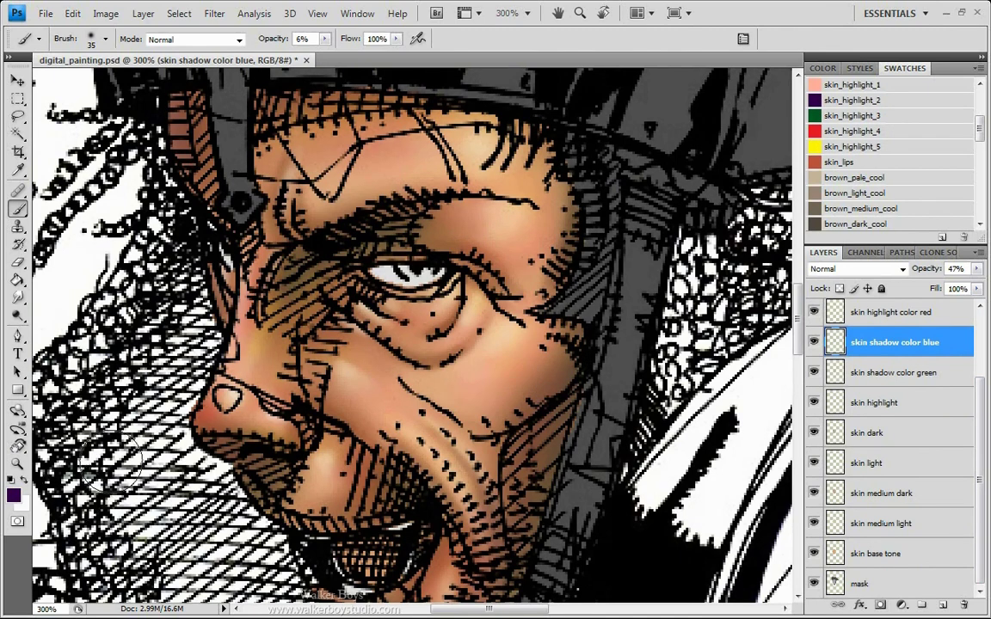
key(bracketright)
key(bracketright)
key(bracketright)
key(bracketright)
key(bracketright)
key(bracketright)
key(bracketright)
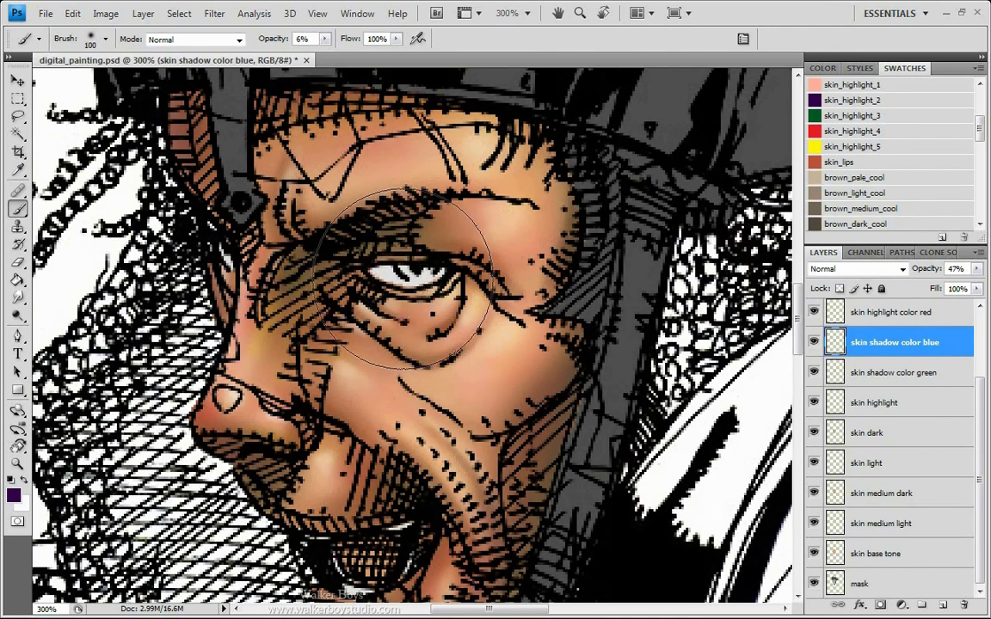
mouse_move(446, 261)
mouse_down()
mouse_move(388, 297)
mouse_move(325, 294)
mouse_move(444, 275)
mouse_move(399, 269)
mouse_move(431, 281)
mouse_move(423, 284)
mouse_move(434, 272)
mouse_move(429, 283)
mouse_move(453, 281)
mouse_move(392, 285)
mouse_move(439, 264)
mouse_move(390, 298)
mouse_move(438, 291)
mouse_move(407, 253)
mouse_move(403, 299)
mouse_move(402, 252)
mouse_move(387, 275)
mouse_move(364, 259)
mouse_move(455, 303)
mouse_move(408, 285)
mouse_move(415, 310)
mouse_move(460, 302)
mouse_move(449, 275)
mouse_move(408, 285)
mouse_move(428, 303)
mouse_move(415, 304)
mouse_move(441, 297)
mouse_move(415, 299)
mouse_move(485, 263)
mouse_move(466, 281)
mouse_move(406, 294)
mouse_move(339, 280)
mouse_move(359, 279)
mouse_move(316, 295)
mouse_up()
Deepen the purple shadow under the eye with a smaller brush, and across the whole eye socket with a 90 px brush.
key(bracketleft)
key(bracketleft)
key(bracketleft)
key(bracketleft)
key(bracketleft)
key(bracketleft)
drag(375, 305, 425, 340)
key(bracketright)
key(bracketright)
key(bracketright)
key(bracketright)
key(bracketright)
mouse_move(317, 285)
mouse_down()
mouse_move(245, 247)
mouse_move(404, 353)
mouse_move(412, 331)
mouse_move(471, 314)
mouse_up()
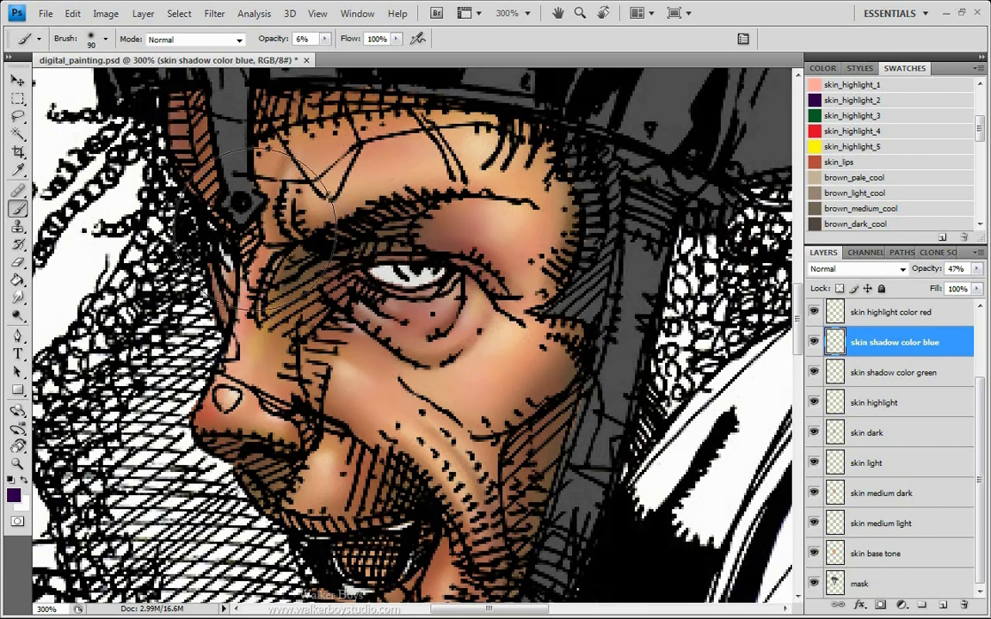
Brush the purple tint over the far eye area beyond the nose bridge with a 25 px brush.
key(bracketleft)
key(bracketleft)
key(bracketleft)
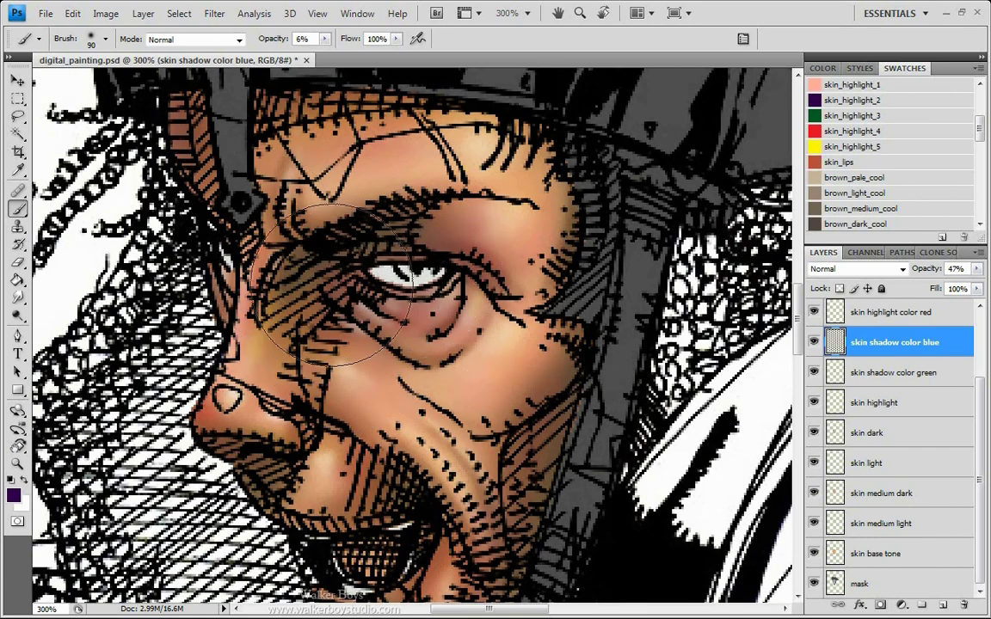
key(bracketleft)
key(bracketleft)
key(bracketleft)
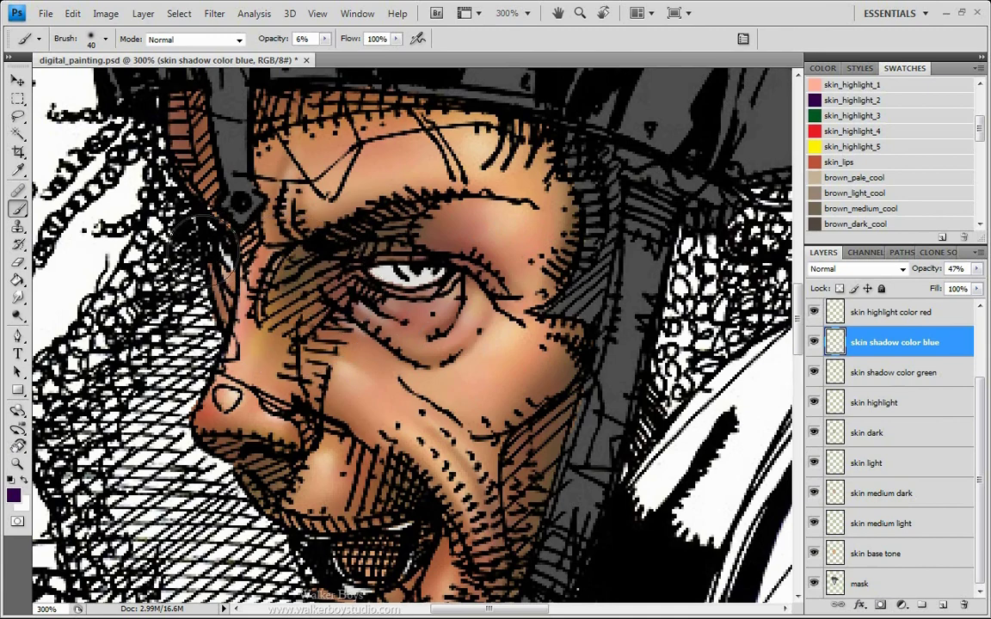
key(bracketleft)
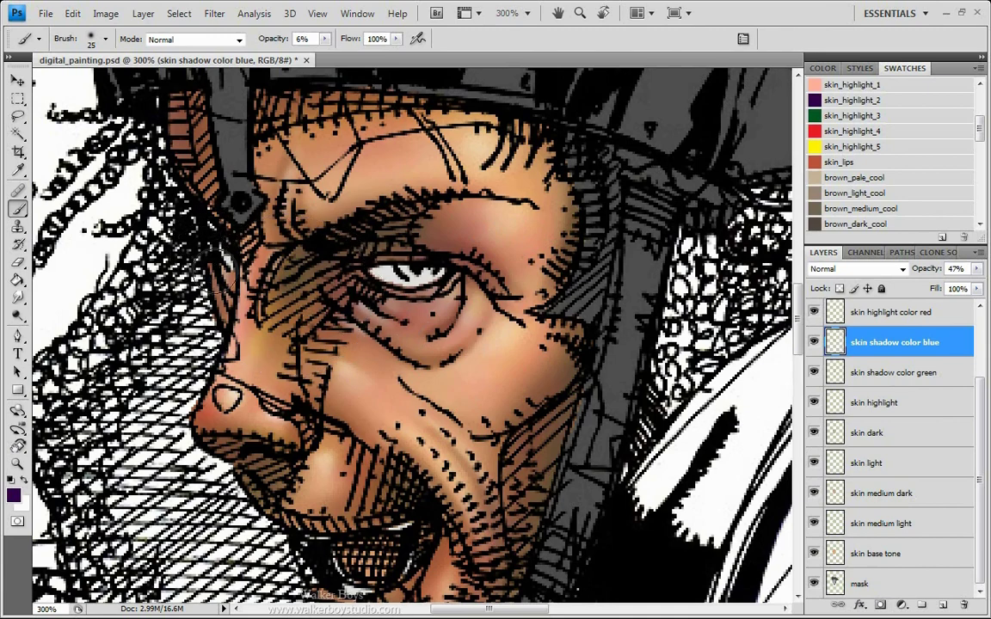
drag(200, 246, 190, 255)
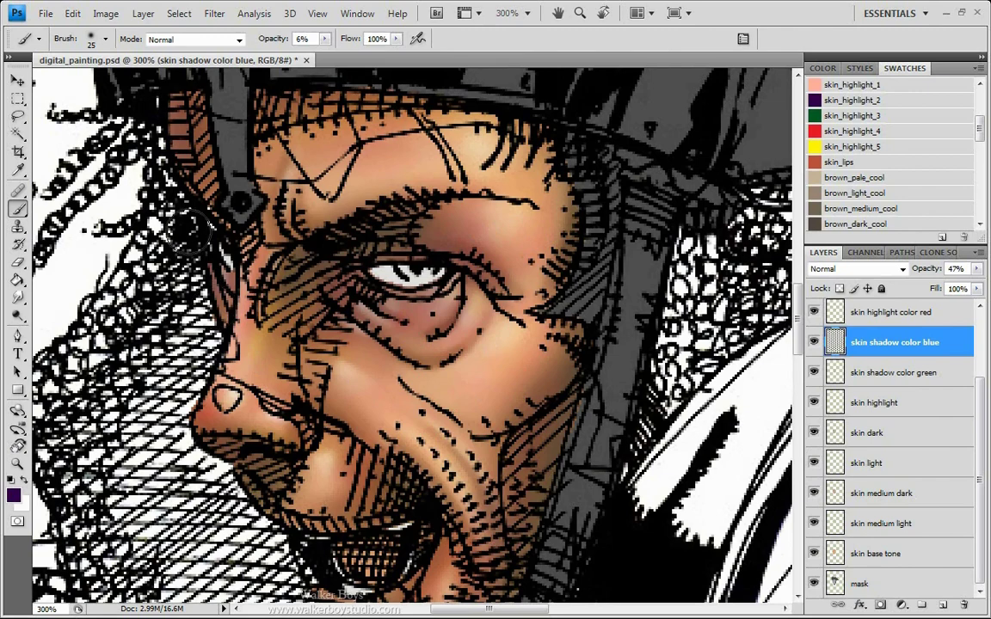
key([)
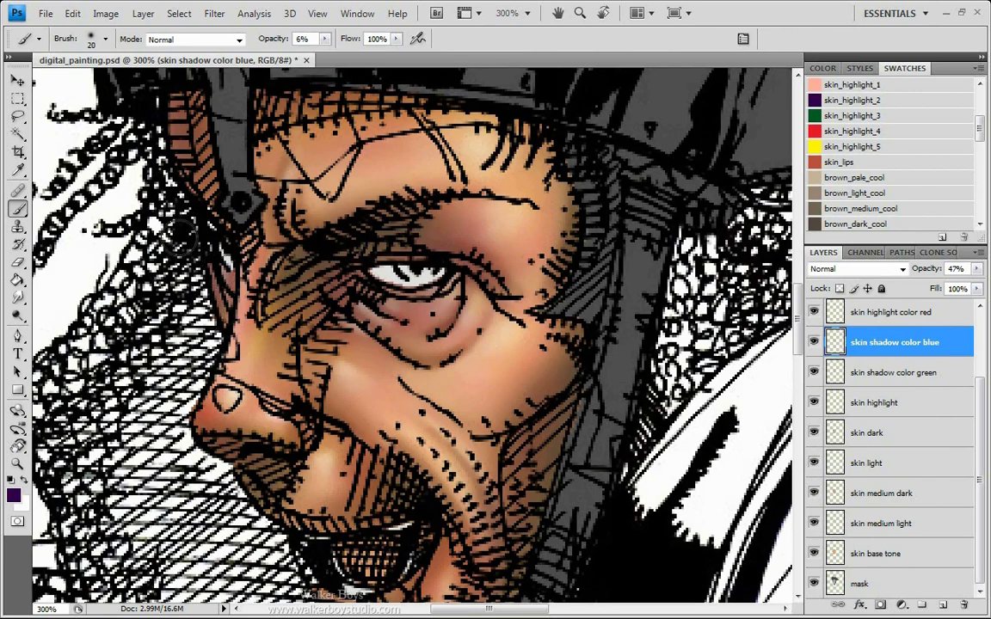
Darken the outer cheek beside the helmet strap with the purple tint, then reduce the brush to 20 px.
key(bracketright)
key(bracketright)
key(bracketright)
key(bracketright)
key(bracketright)
key(bracketleft)
key(bracketleft)
key(bracketleft)
key(bracketleft)
key(bracketleft)
Brush purple shadow over the nose tip and the underside of the nose, using 9 to 20 px brushes.
mouse_move(283, 426)
mouse_down()
mouse_move(342, 418)
mouse_move(320, 292)
mouse_up()
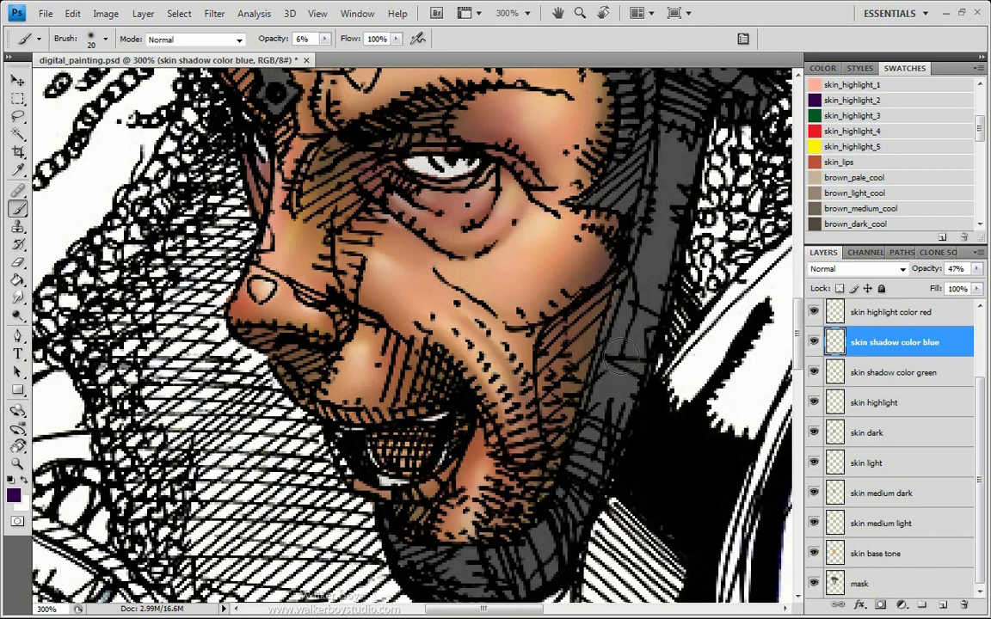
click(243, 315)
key(bracketleft)
key(bracketleft)
mouse_move(308, 335)
mouse_down()
mouse_move(320, 336)
mouse_move(291, 329)
mouse_up()
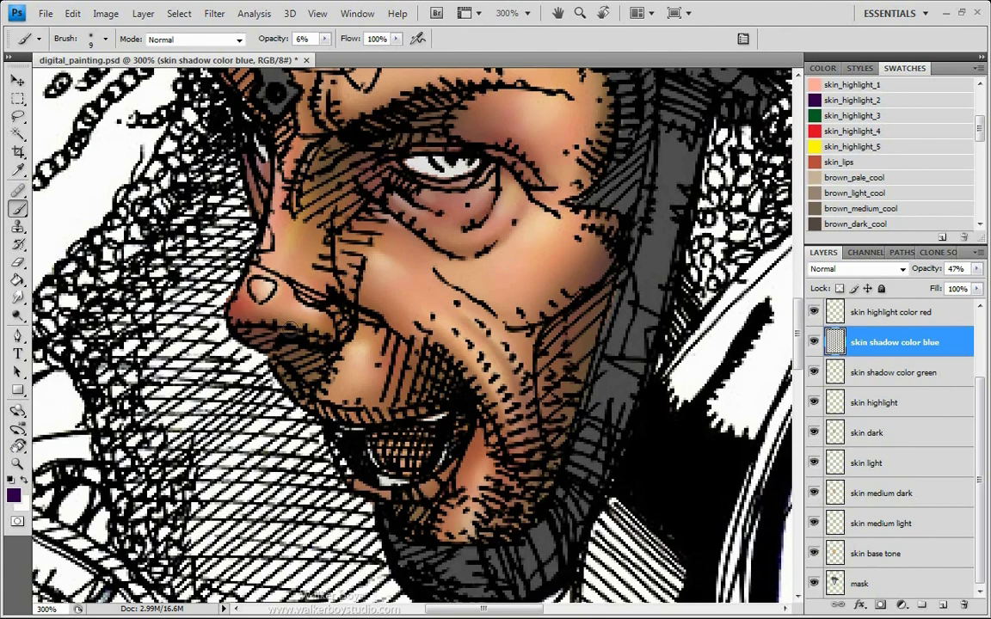
key(bracketright)
key(bracketright)
mouse_move(230, 312)
mouse_down()
mouse_move(211, 271)
mouse_move(203, 293)
mouse_move(213, 280)
mouse_move(237, 342)
mouse_move(296, 297)
mouse_move(280, 285)
mouse_move(297, 329)
mouse_move(225, 308)
mouse_move(262, 305)
mouse_move(234, 317)
mouse_move(258, 383)
mouse_move(279, 325)
mouse_move(266, 361)
mouse_move(241, 379)
mouse_up()
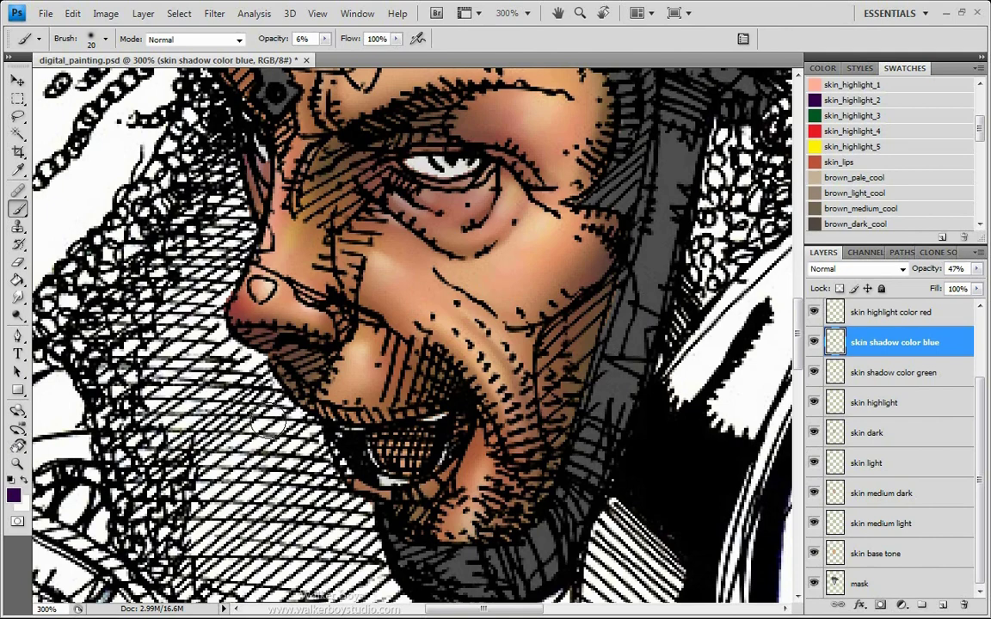
Add the purple tint to the shaded area above the mouth and to the lips with a 10 px brush.
key(])
key(space)
mouse_move(287, 469)
mouse_down()
mouse_move(282, 482)
mouse_move(284, 345)
mouse_move(251, 398)
mouse_move(270, 476)
mouse_up()
key(bracketleft)
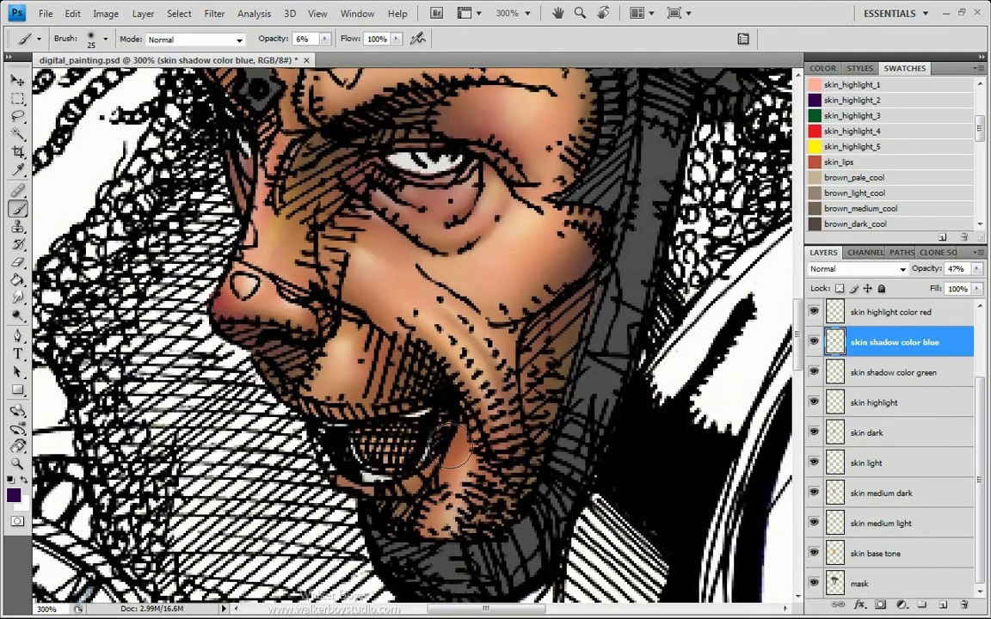
mouse_move(414, 383)
mouse_down()
mouse_move(404, 407)
mouse_move(414, 379)
mouse_up()
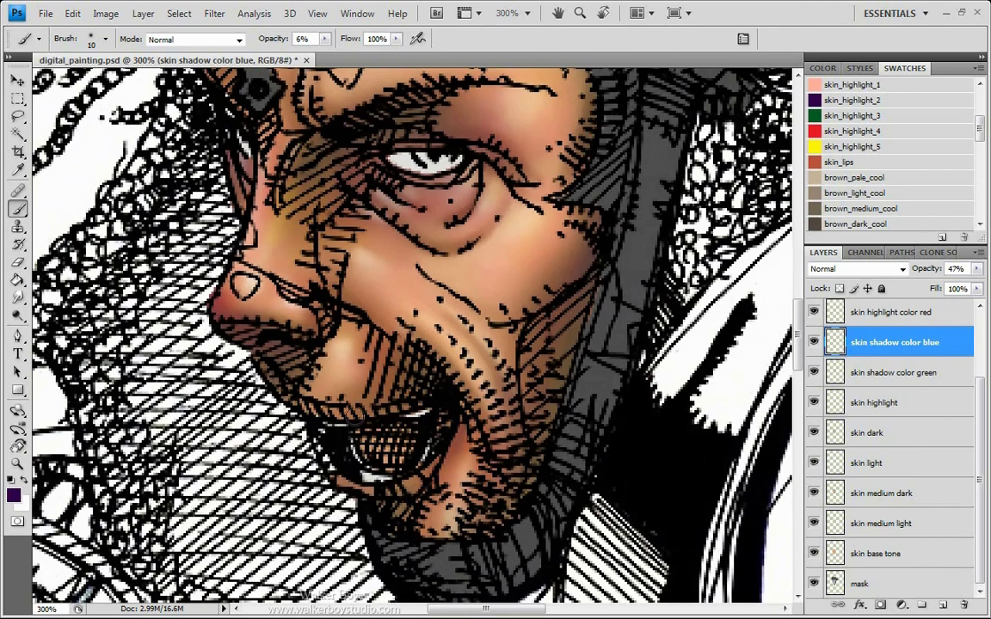
mouse_move(375, 410)
mouse_down()
mouse_move(280, 396)
mouse_move(377, 497)
mouse_up()
Shade the chin and lower jaw in purple with a 35 px brush, refining the area below the lower lip at 15 px.
key(bracketright)
key(bracketright)
key(bracketright)
key(bracketright)
key(bracketright)
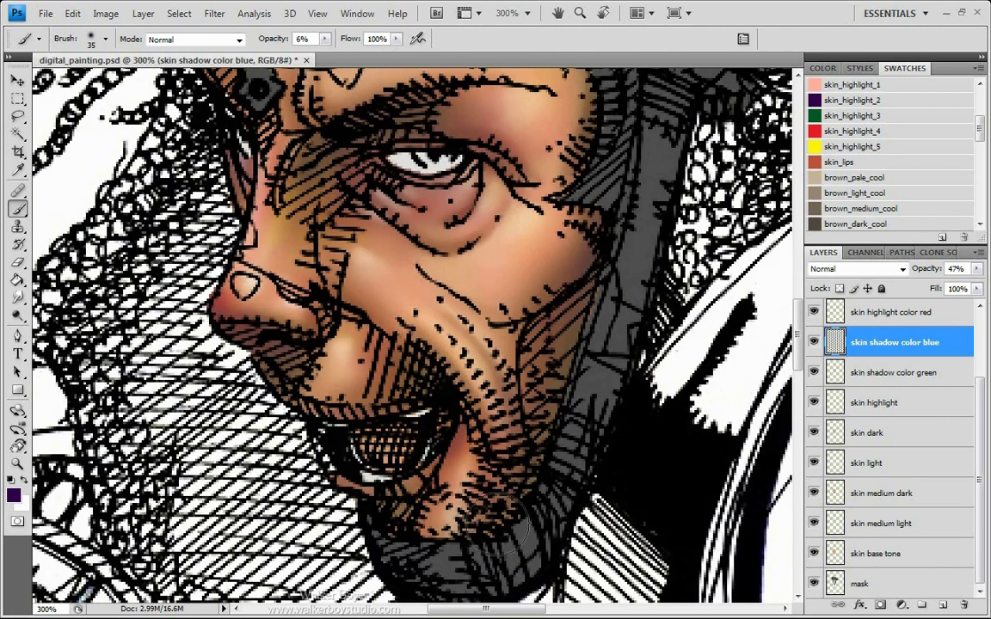
mouse_move(496, 519)
mouse_down()
mouse_move(473, 564)
mouse_move(381, 443)
mouse_move(503, 507)
mouse_move(371, 503)
mouse_move(382, 527)
mouse_up()
key(bracketleft)
key(bracketleft)
key(bracketleft)
key(bracketleft)
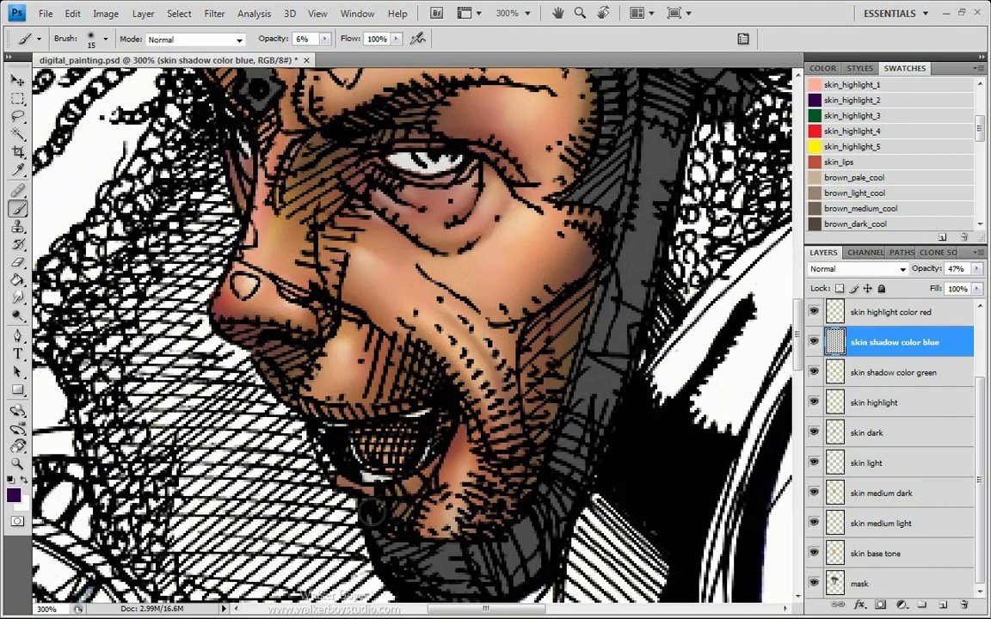
key(bracketleft)
Brush purple shadow into the hatched inner eye socket beside the nose bridge, using 20 to 25 px brushes.
mouse_move(249, 239)
mouse_down()
mouse_move(277, 315)
mouse_move(273, 360)
mouse_up()
key(bracketright)
key(bracketright)
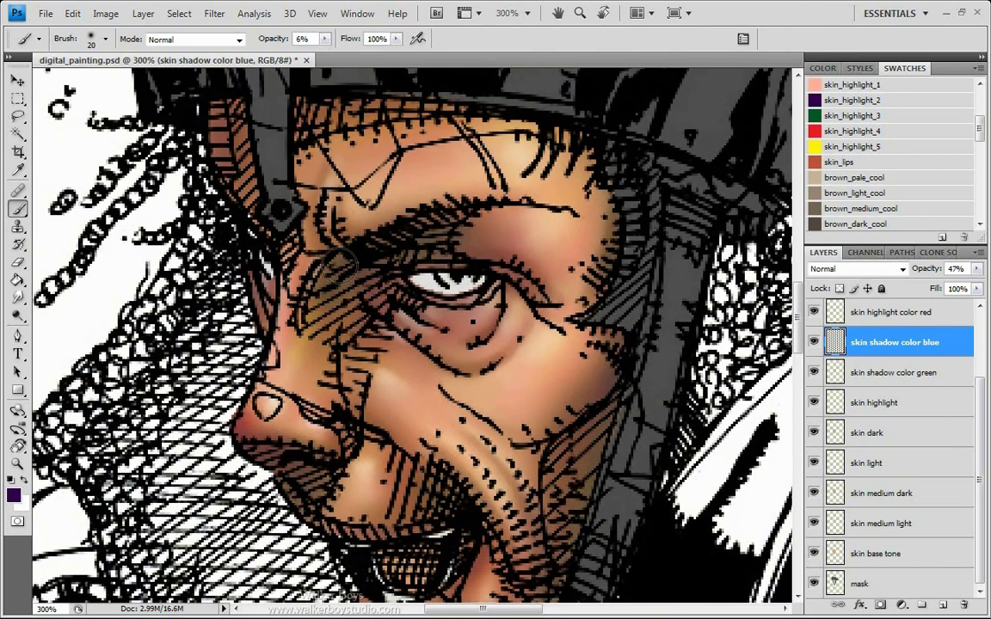
key(bracketright)
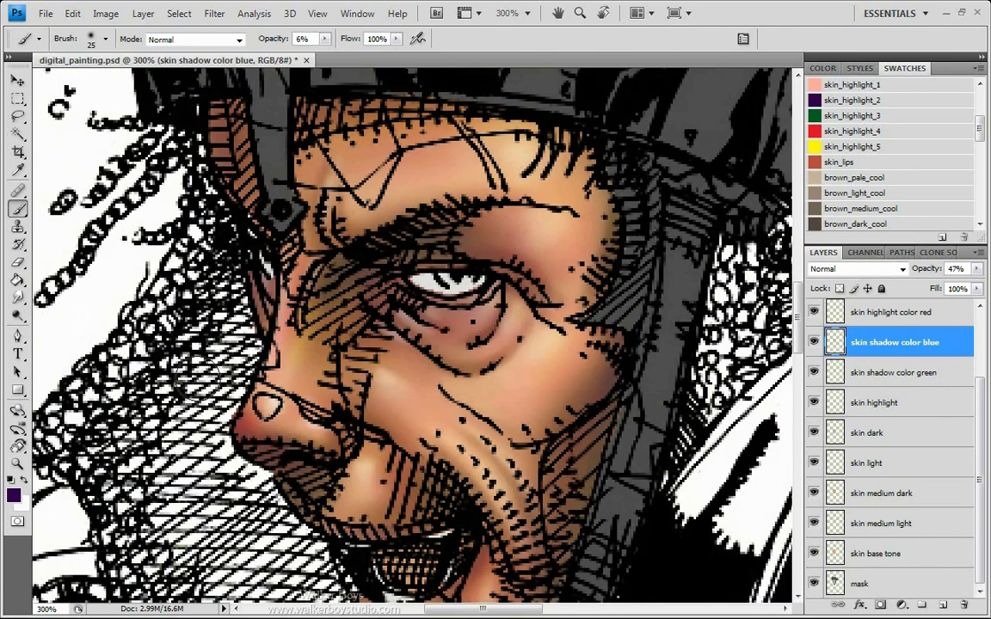
mouse_move(415, 432)
mouse_down()
mouse_move(439, 373)
mouse_move(422, 258)
mouse_move(441, 243)
mouse_up()
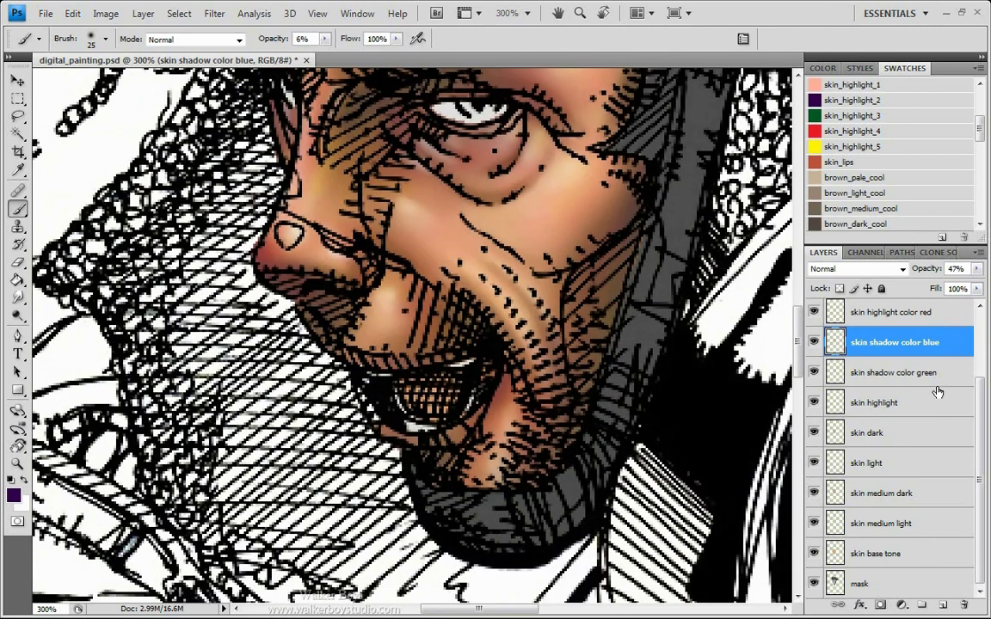
Try to merge all skin layers from "skin highlight color yellow" down to "skin base tone" into one layer.
scroll(981, 419, up, 3)
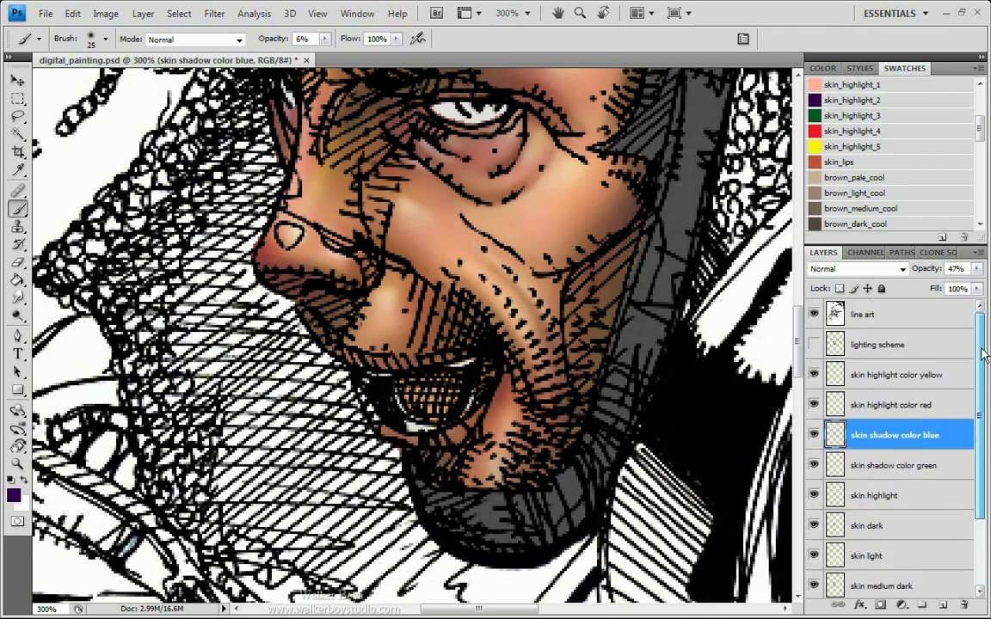
click(887, 379)
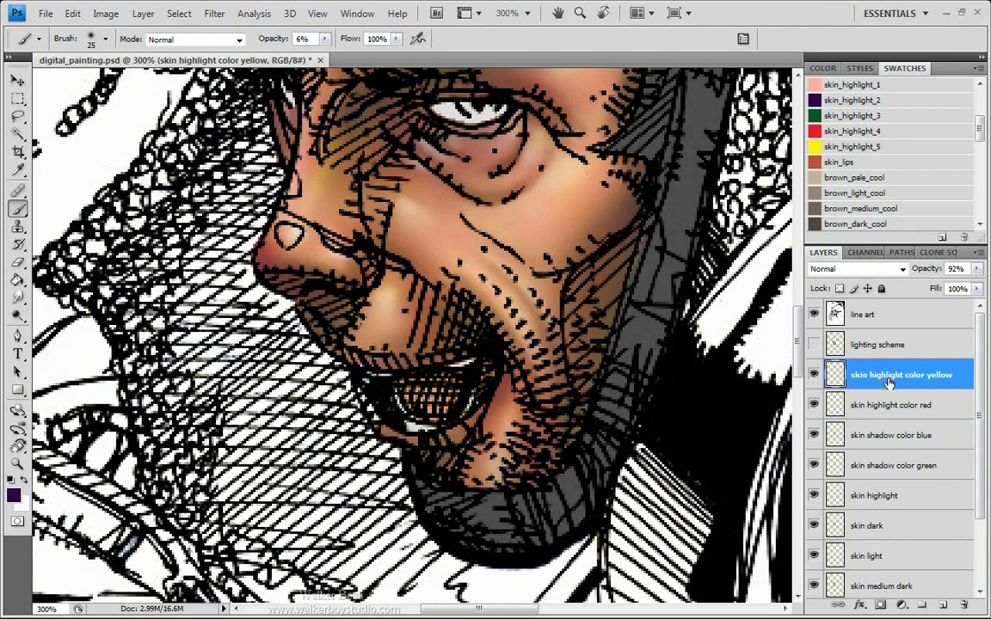
scroll(891, 384, down, 3)
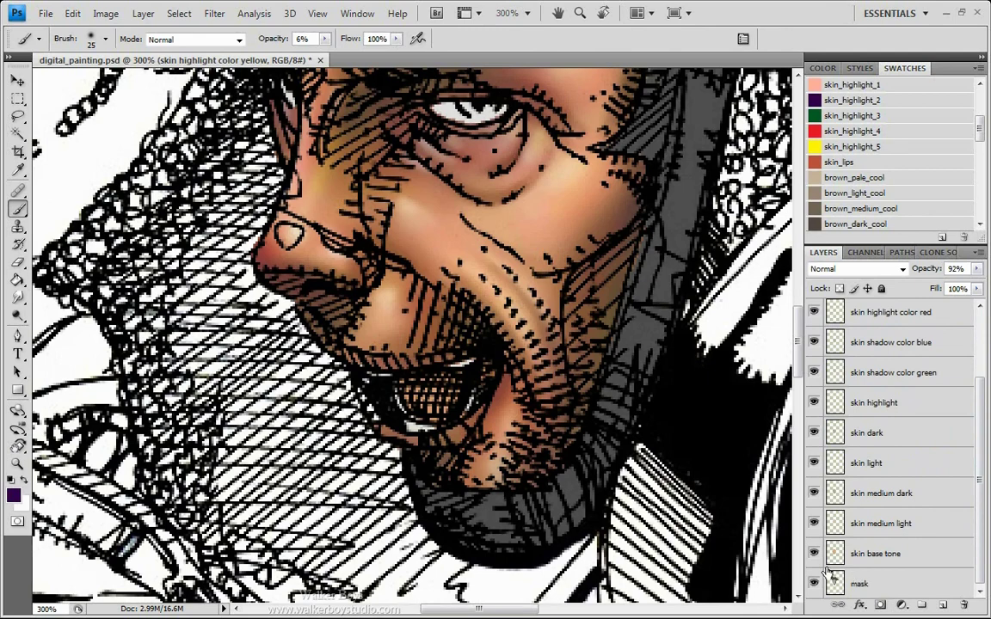
key(shift)
shift+click(890, 556)
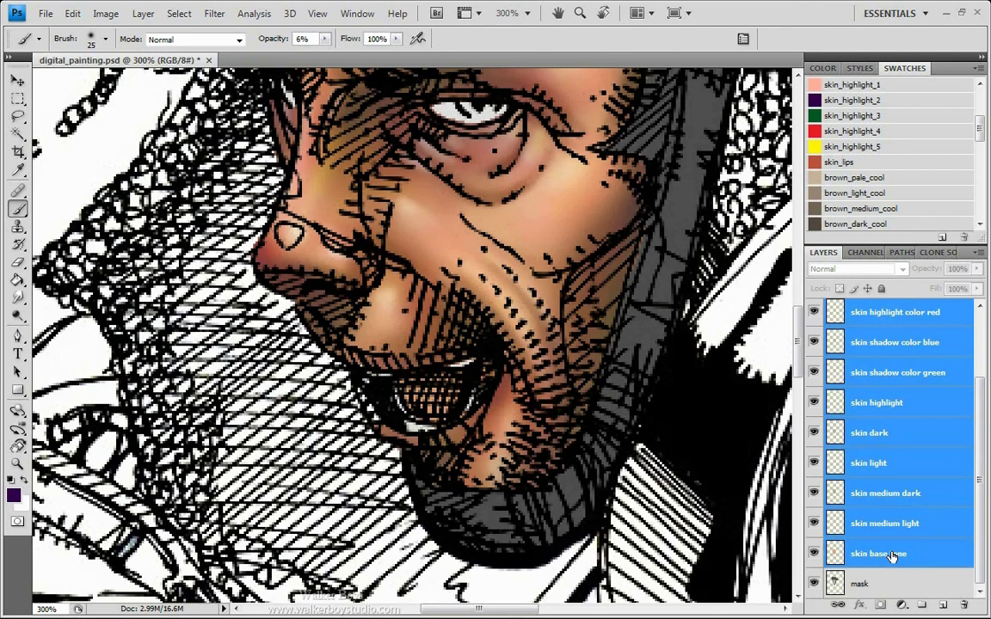
key(ctrl+e)
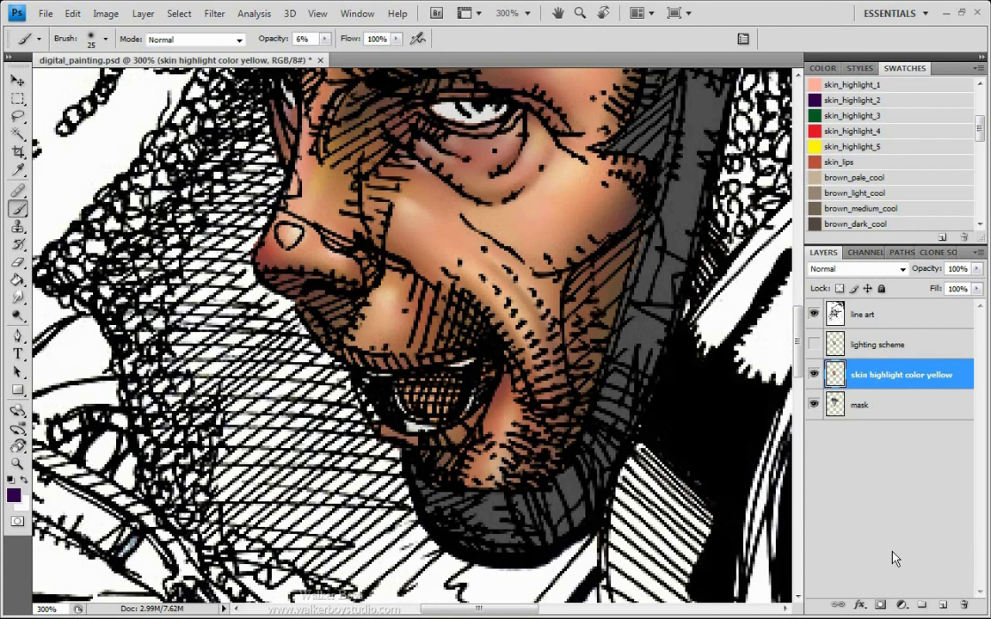
Undo the merge of the skin layers and hide the selection outline.
key(ctrl)
key(ctrl+h)
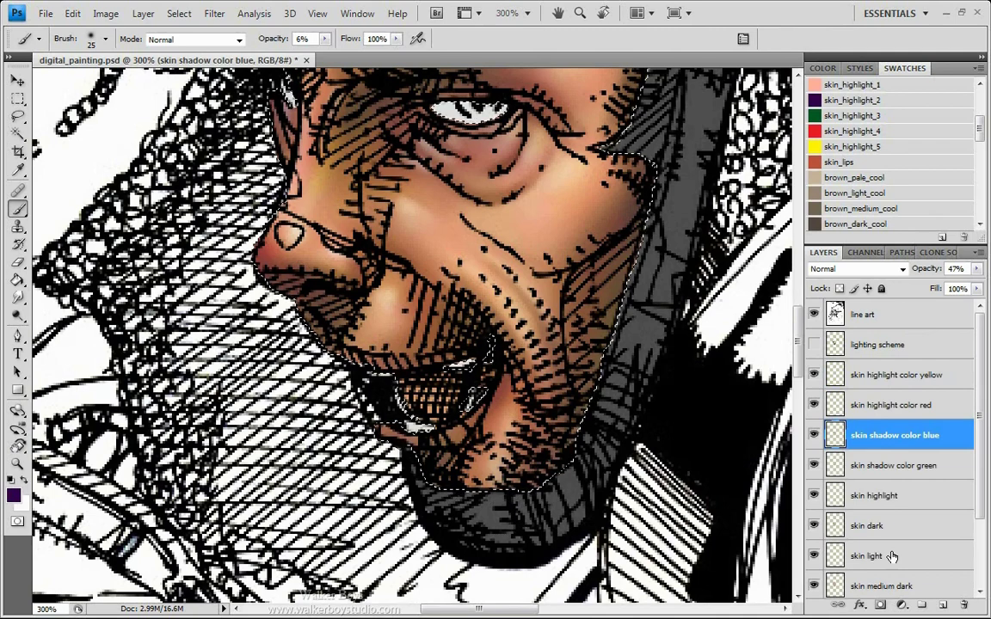
key(ctrl+h)
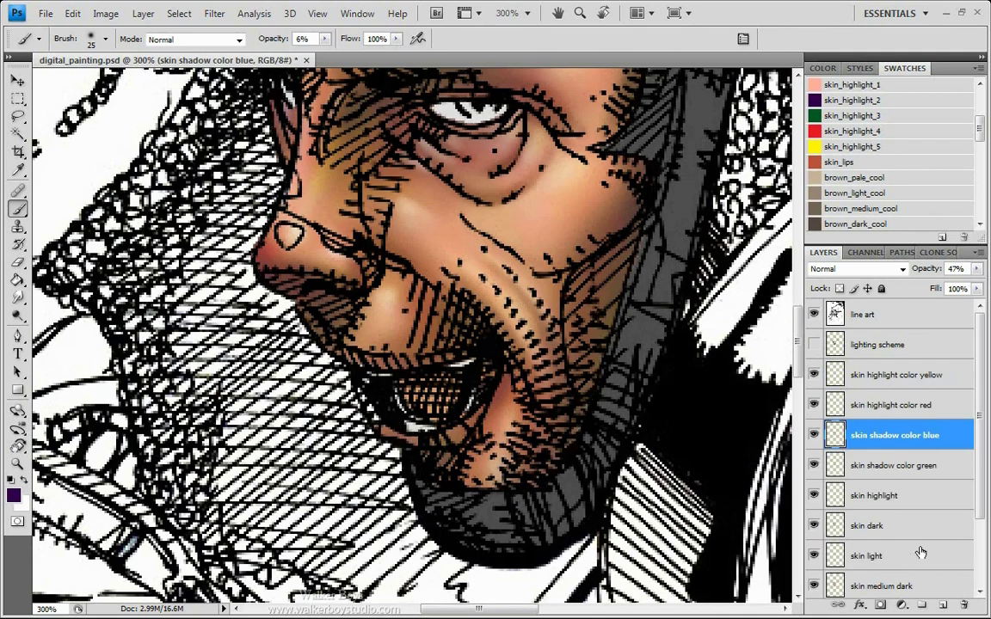
Create a merged copy of the painted skin on a new layer above "skin highlight color yellow" and align it with the face.
click(897, 379)
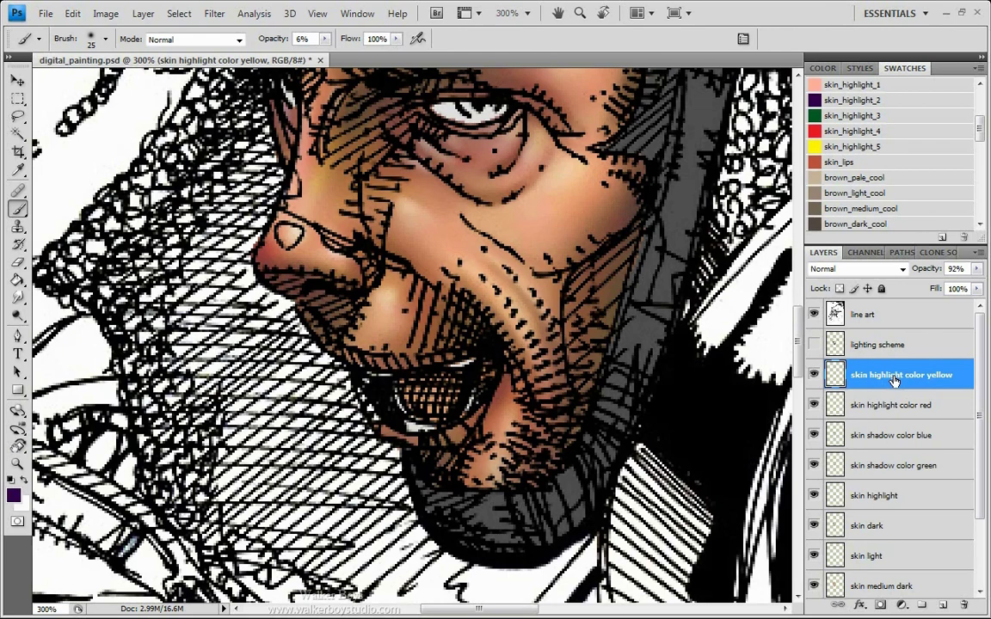
key(ctrl)
key(ctrl+alt+shift+e)
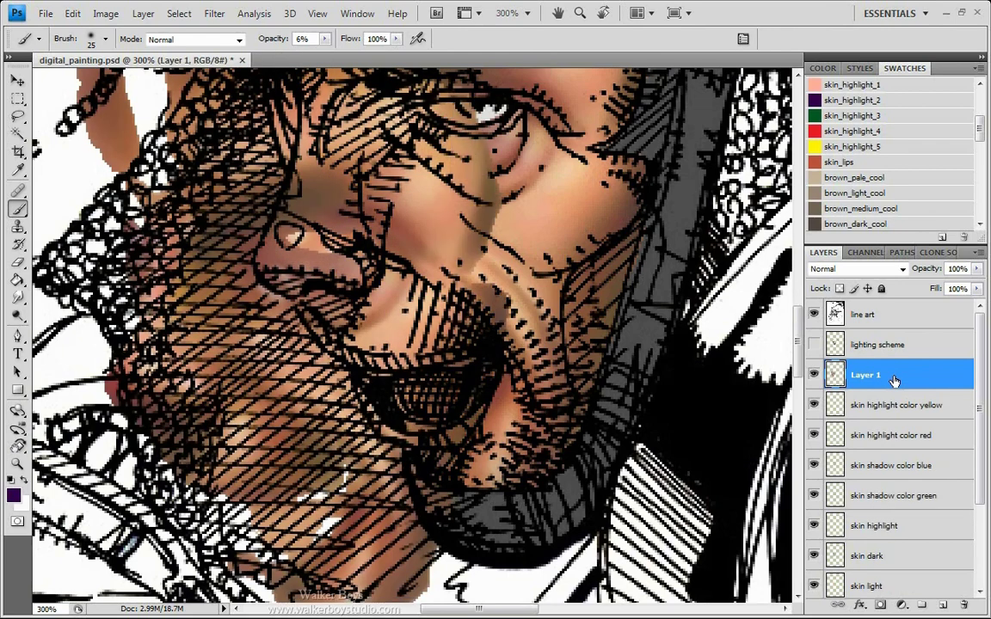
key(v)
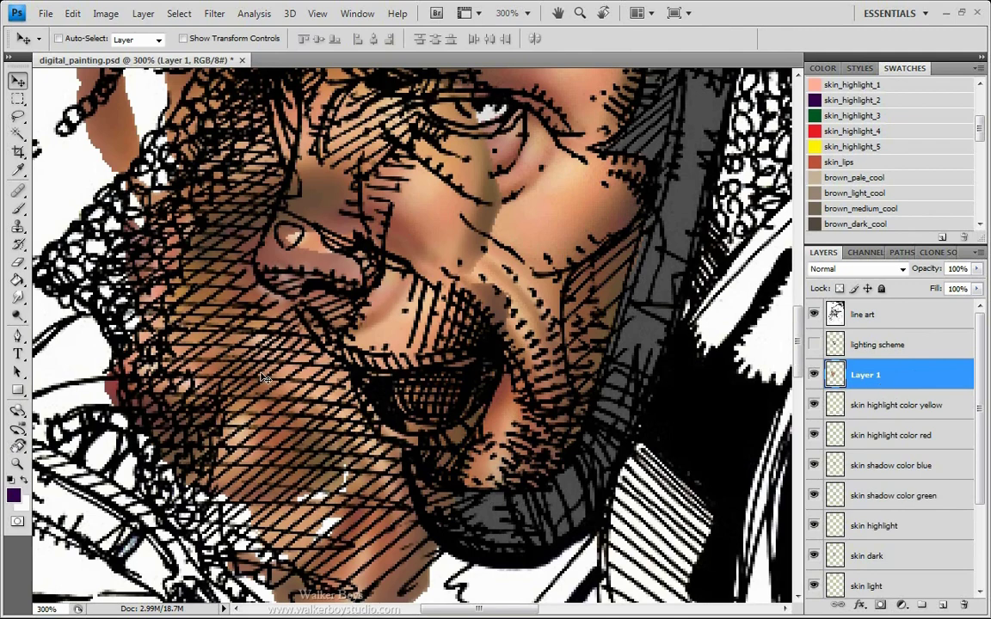
drag(265, 379, 416, 246)
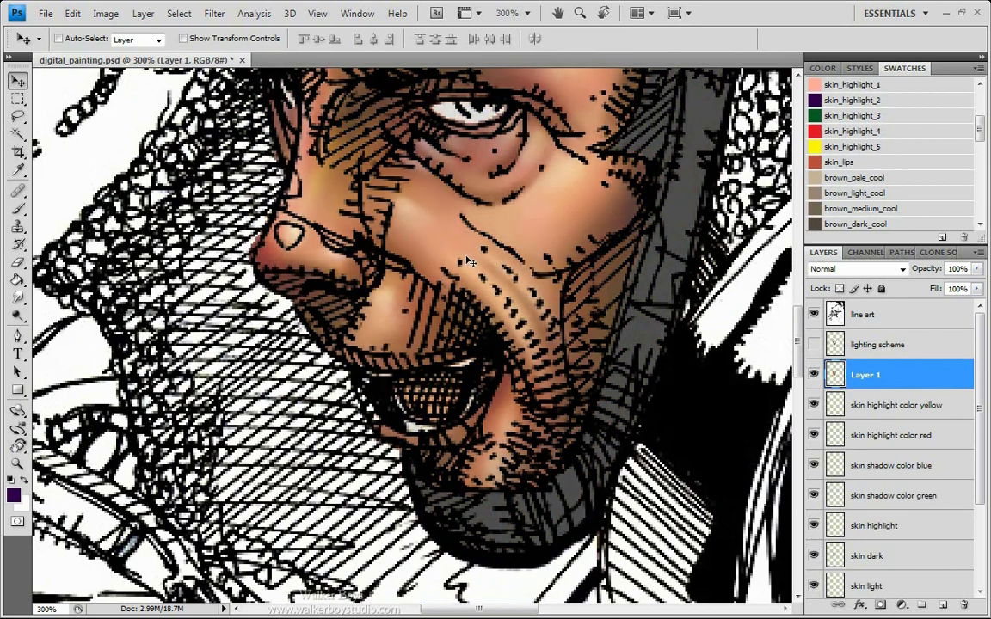
mouse_move(440, 204)
mouse_down()
mouse_move(452, 287)
mouse_move(367, 328)
mouse_move(367, 317)
mouse_move(441, 301)
mouse_up()
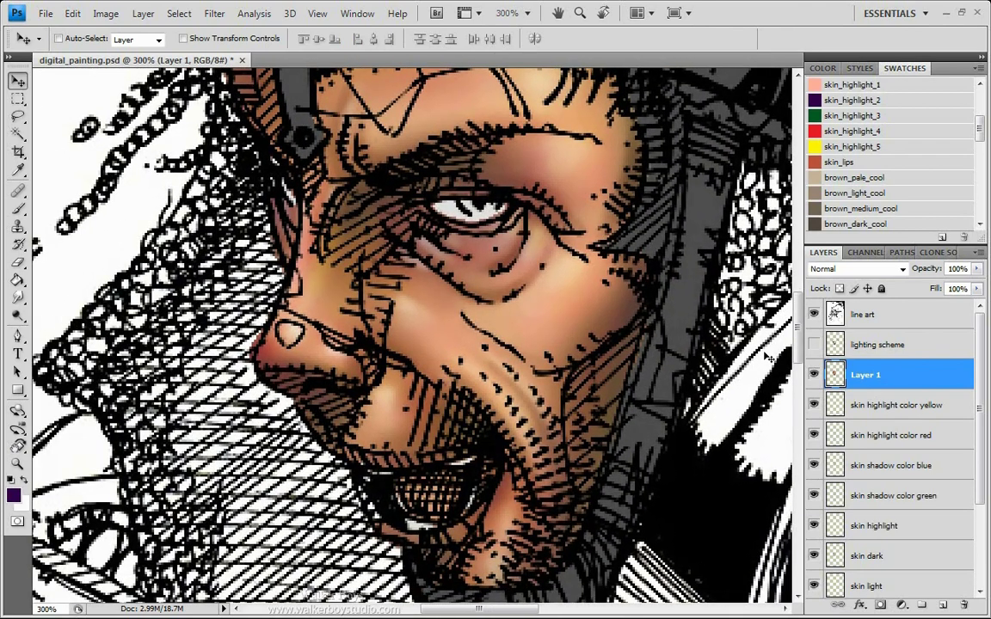
Rename the merged skin layer as "dodge and burn".
double_click(863, 378)
text(F)
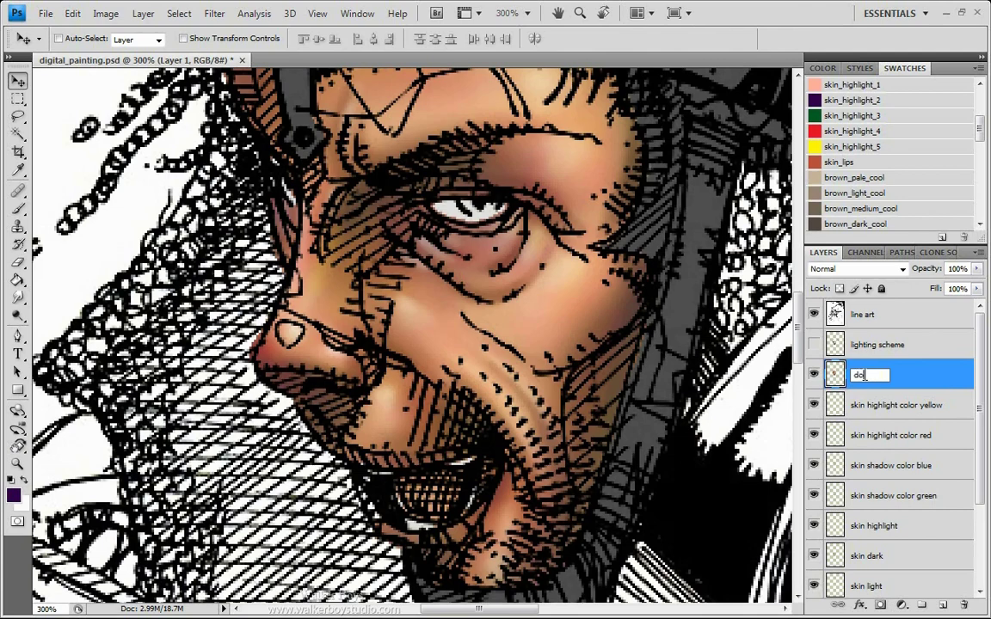
text(odge and burn)
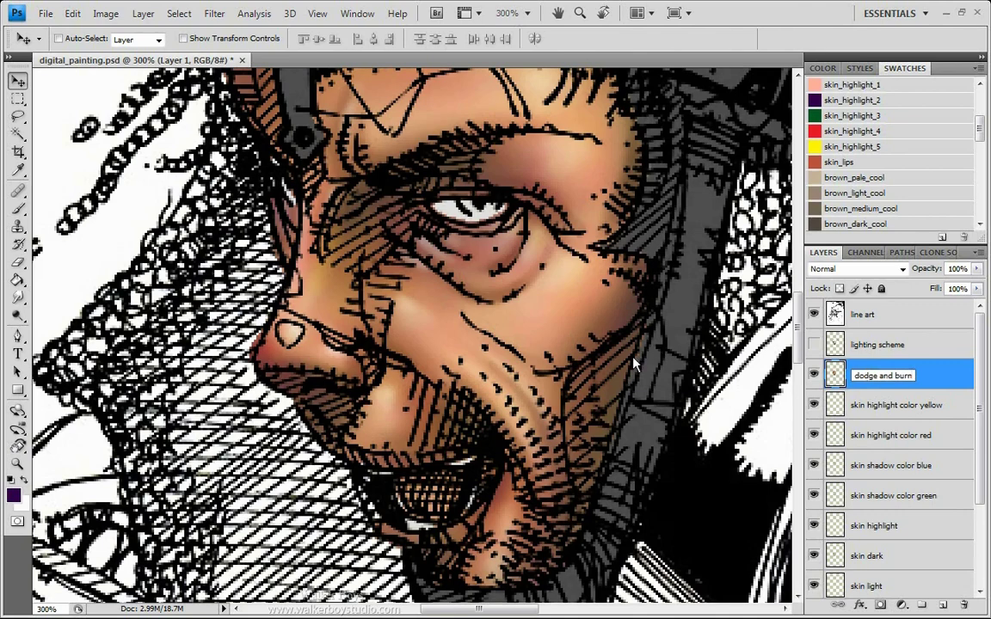
key(Return)
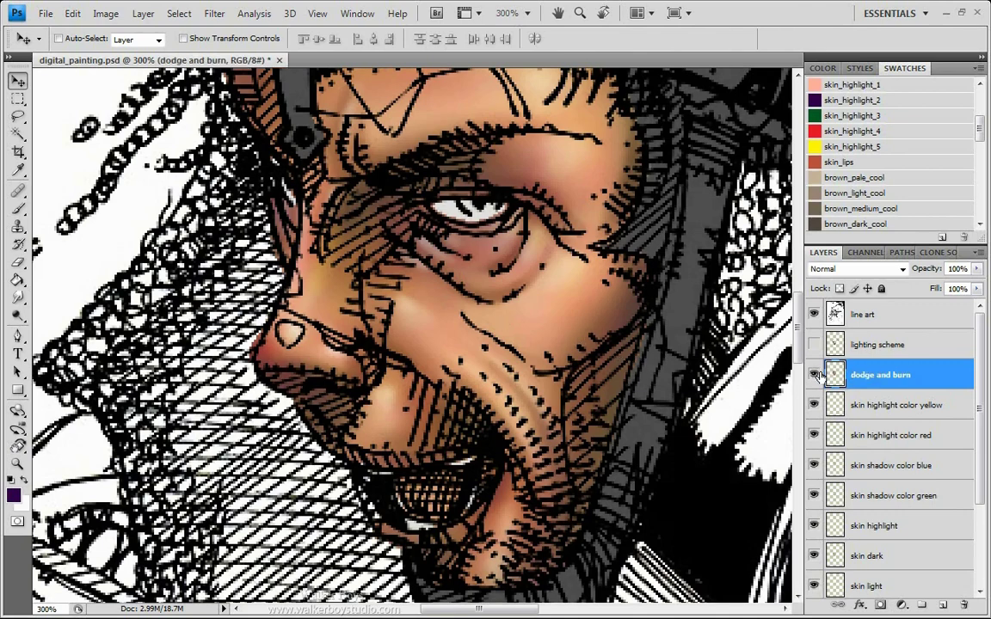
Toggle the visibility of the "dodge and burn" layer repeatedly to compare it with the skin layers beneath.
click(815, 376)
click(815, 378)
click(815, 377)
click(815, 376)
click(814, 377)
click(815, 378)
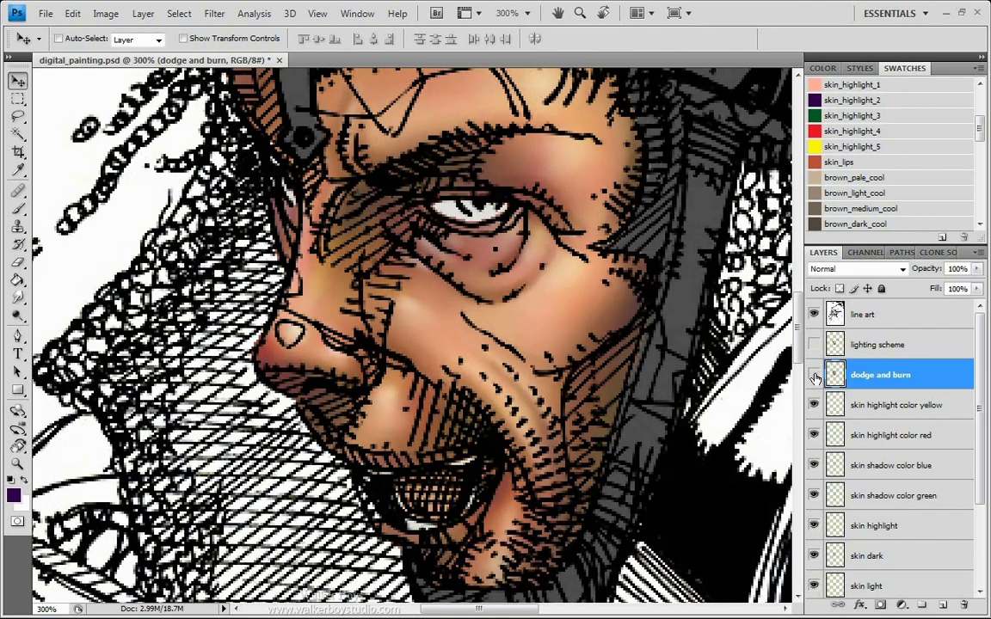
Show the "dodge and burn" layer and activate the Burn tool for shading it.
click(815, 377)
key(o)
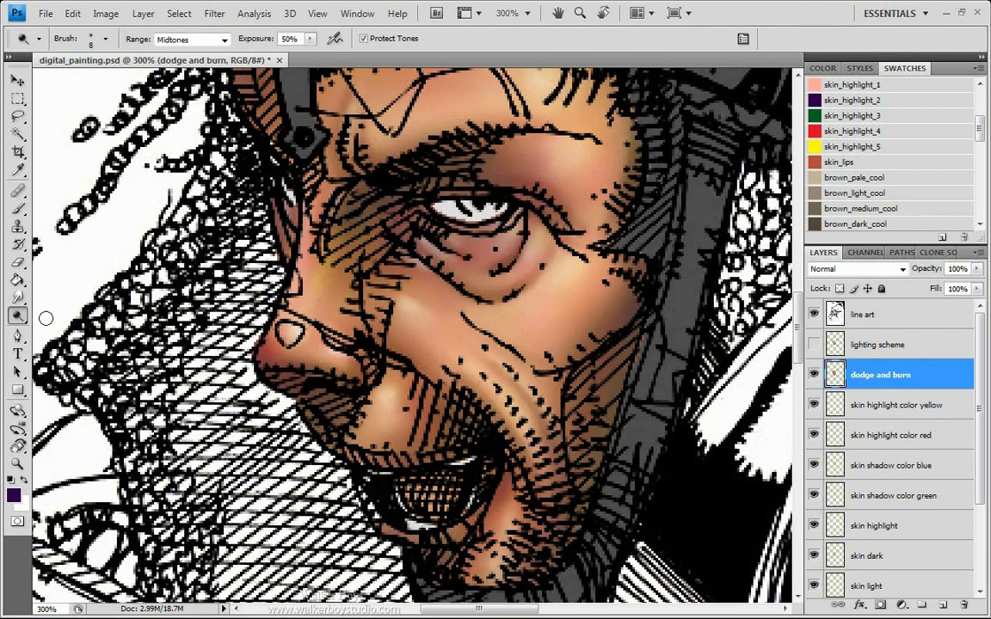
click(18, 316)
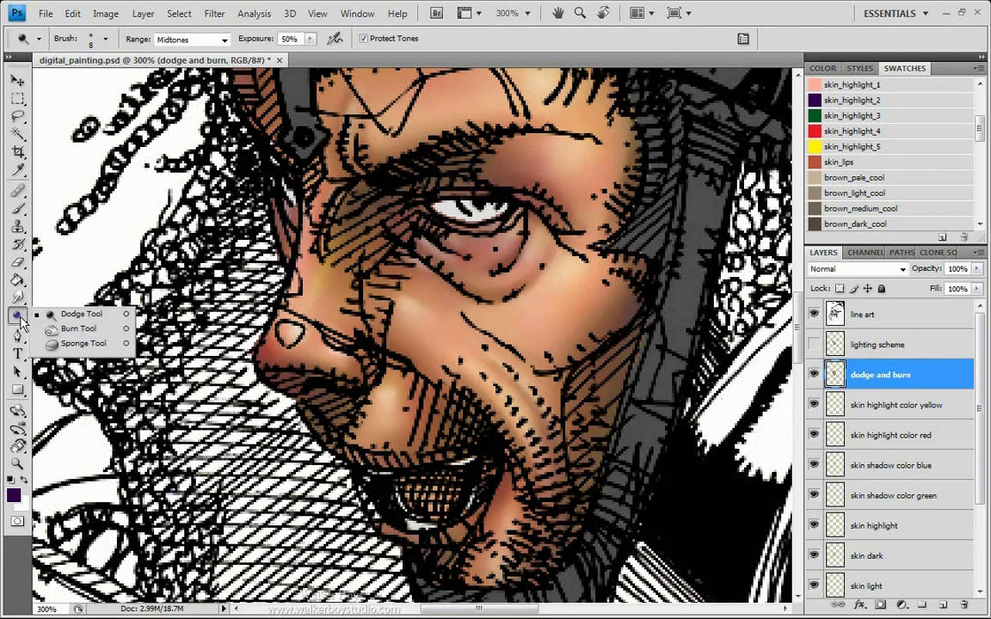
click(95, 328)
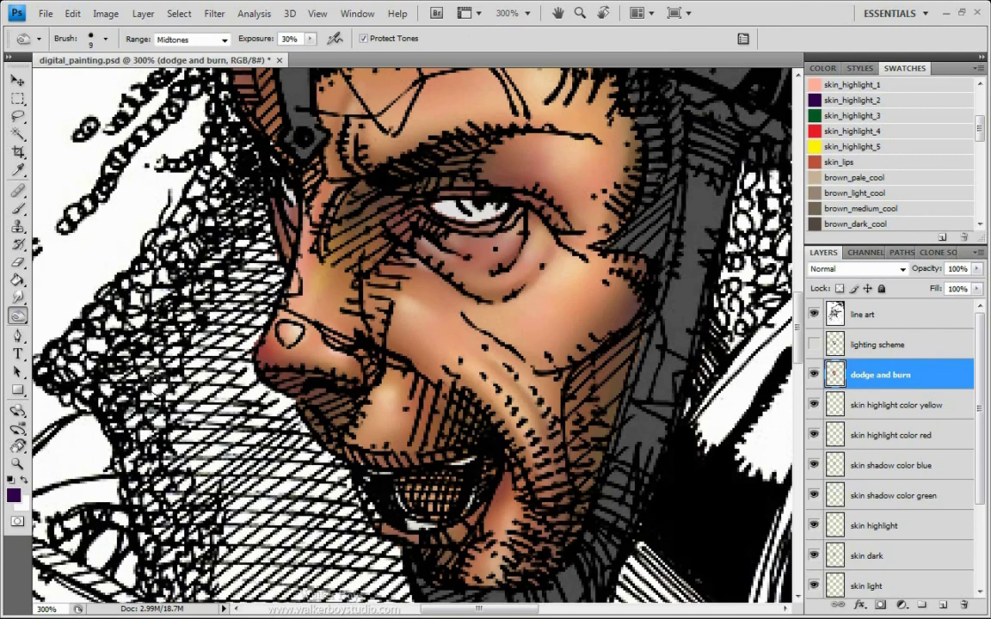
Set up the Burn tool with a soft round brush enlarged to 35 px and 15% exposure.
key(bracketright)
key(bracketright)
key(bracketright)
key(bracketright)
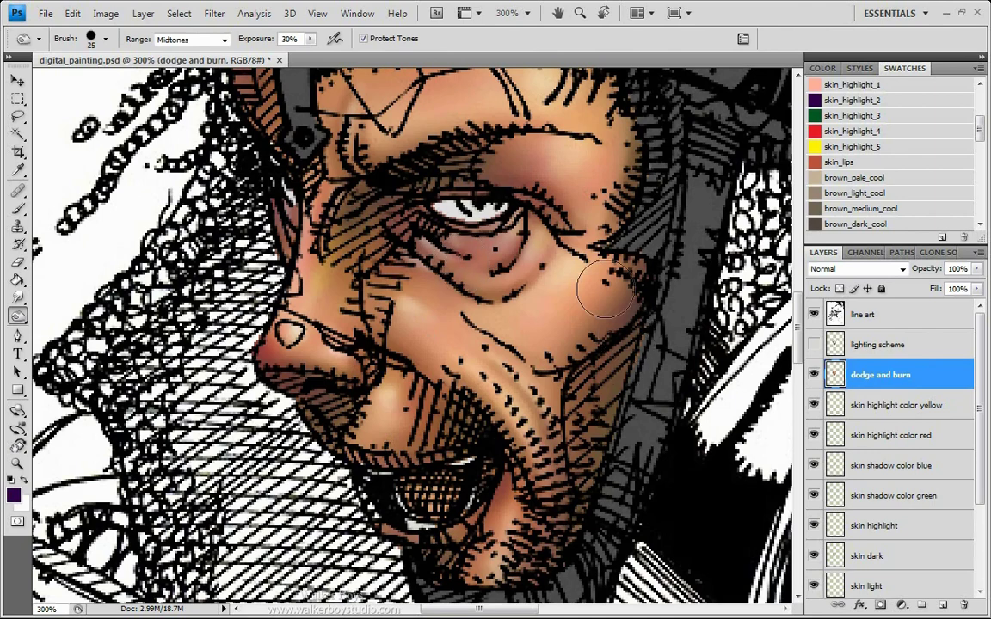
click(103, 39)
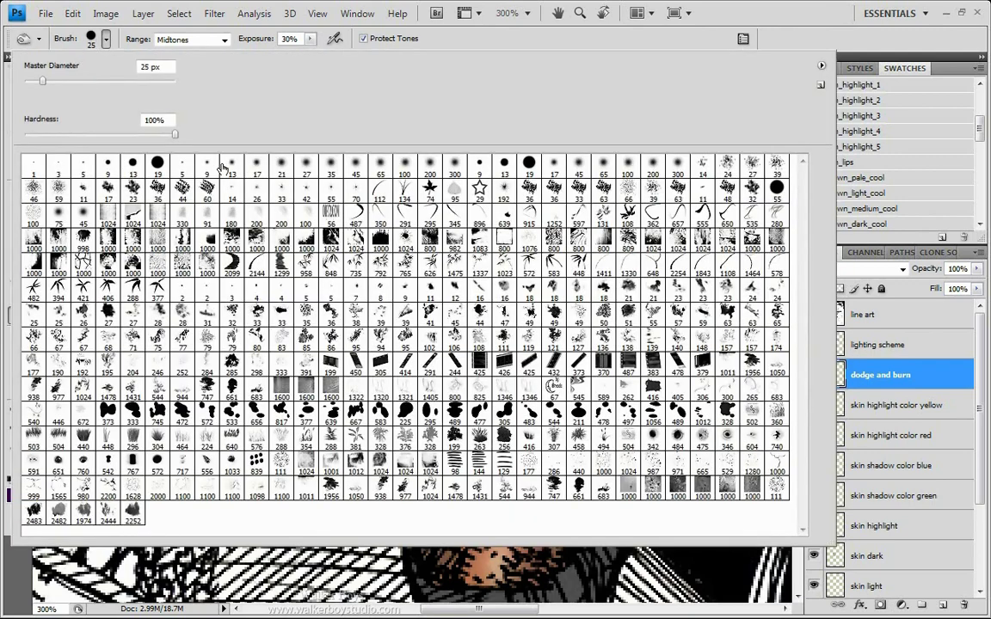
double_click(254, 163)
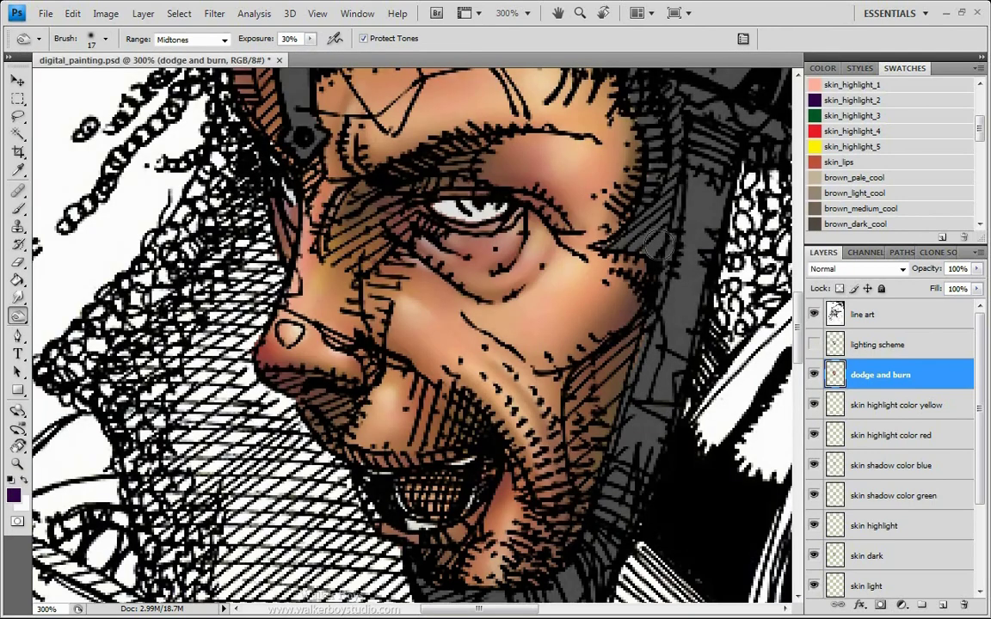
key(bracketright)
key(bracketright)
key(bracketright)
key(bracketright)
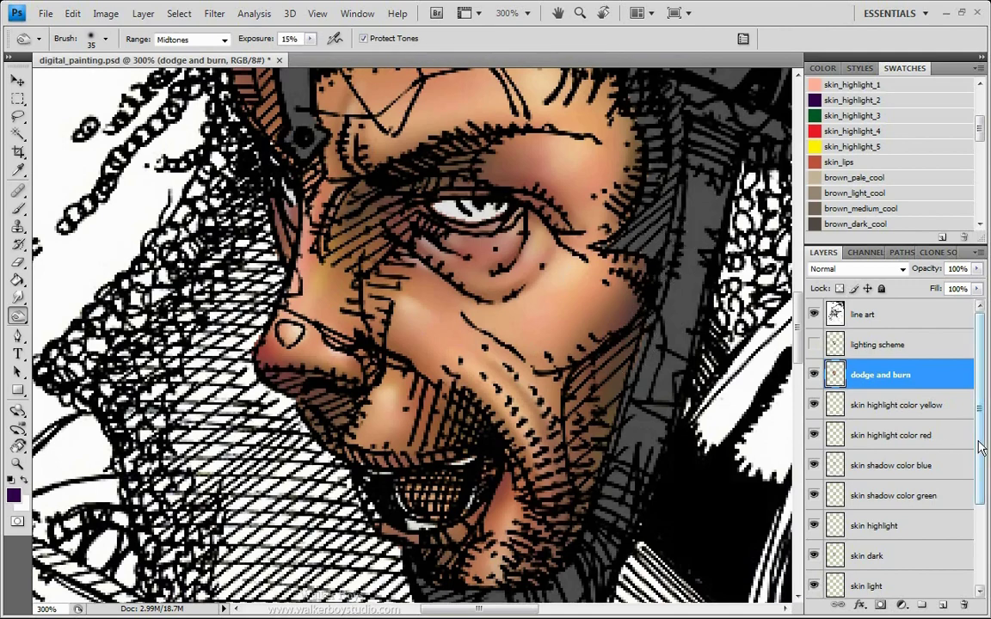
Select the face skin area on the "mask" layer with the Magic Wand.
click(984, 522)
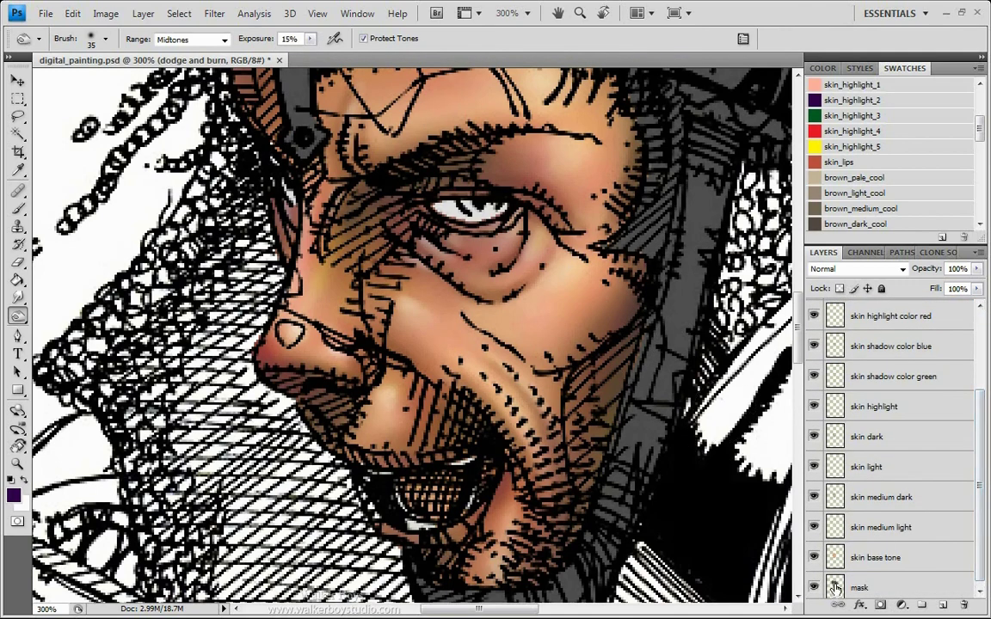
click(888, 589)
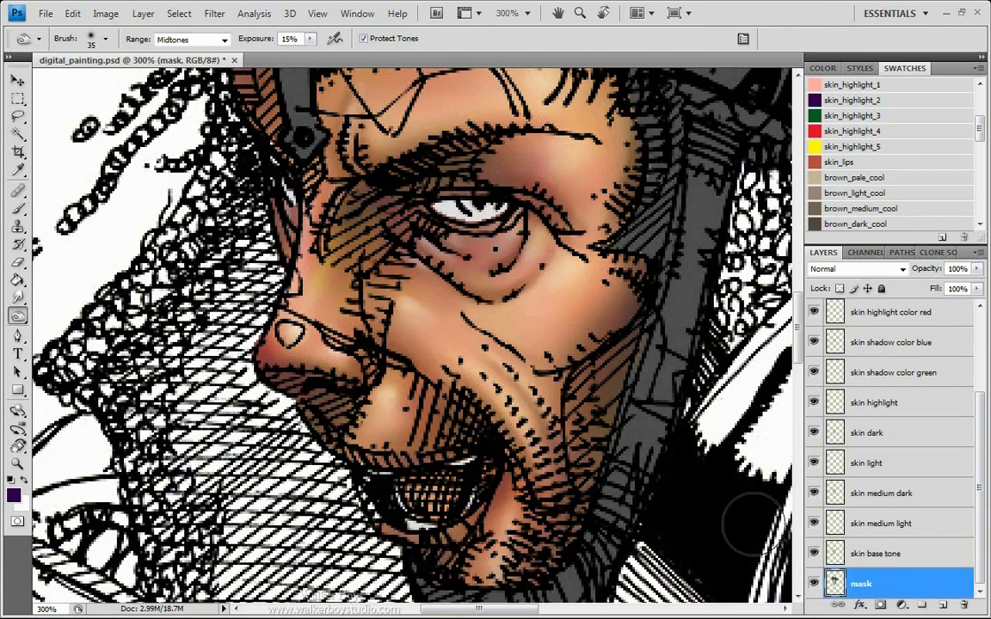
key(w)
click(404, 368)
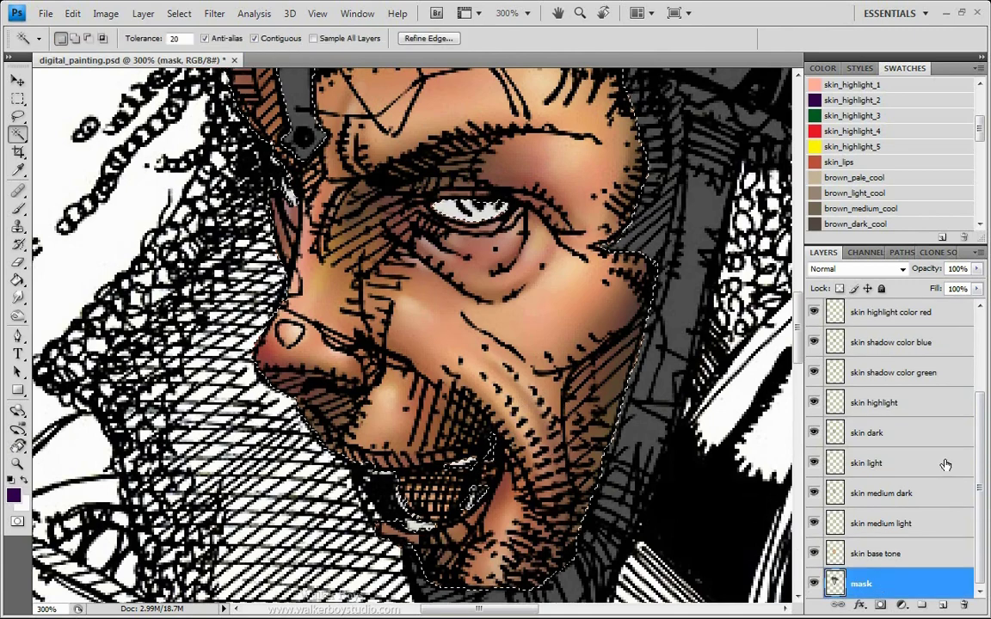
Hide the face selection's outline and make "dodge and burn" the active layer.
scroll(860, 396, up, 3)
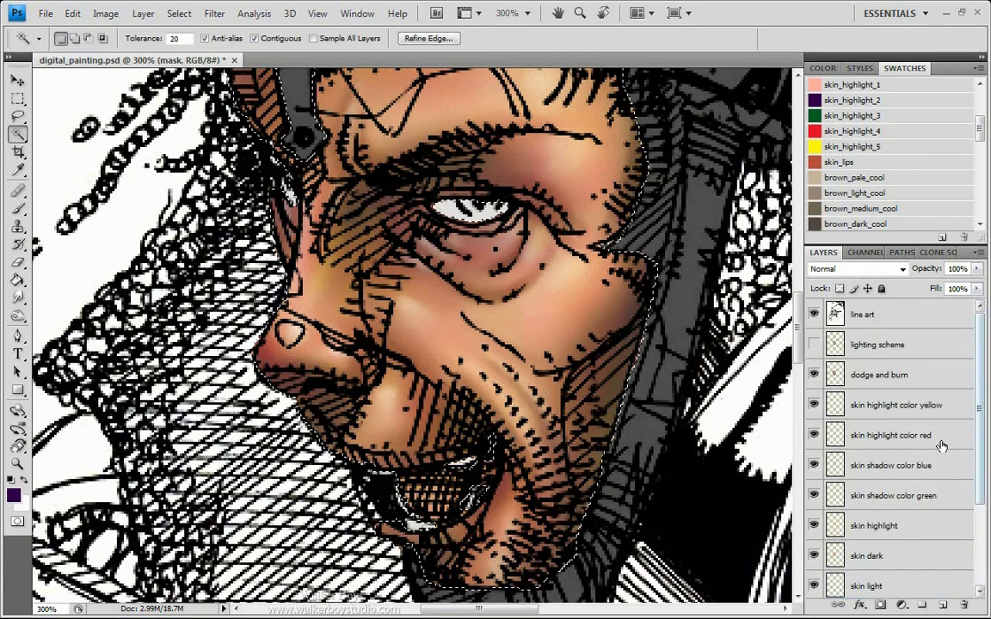
click(882, 378)
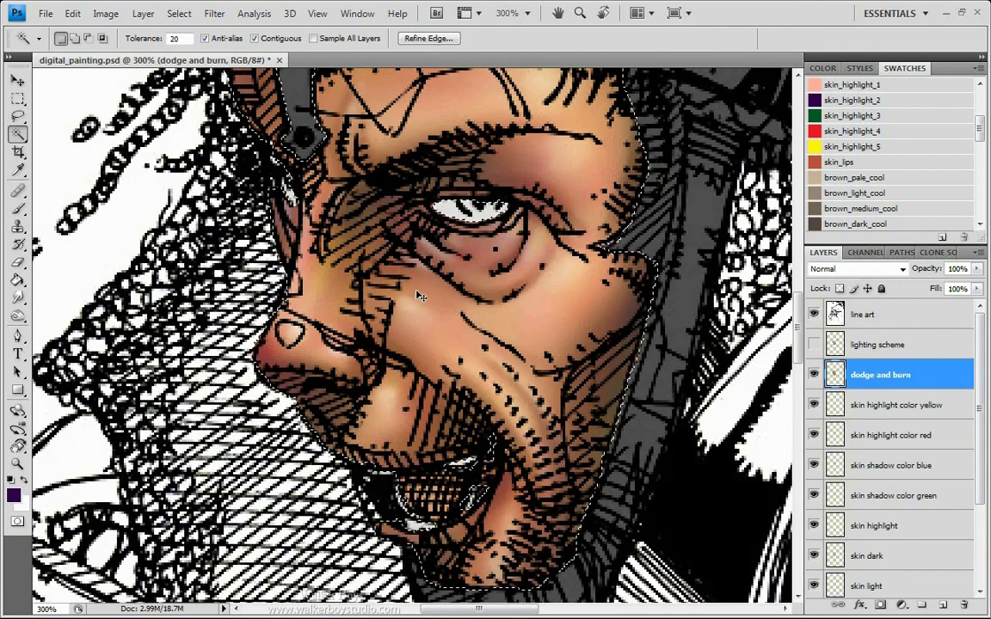
key(ctrl+d)
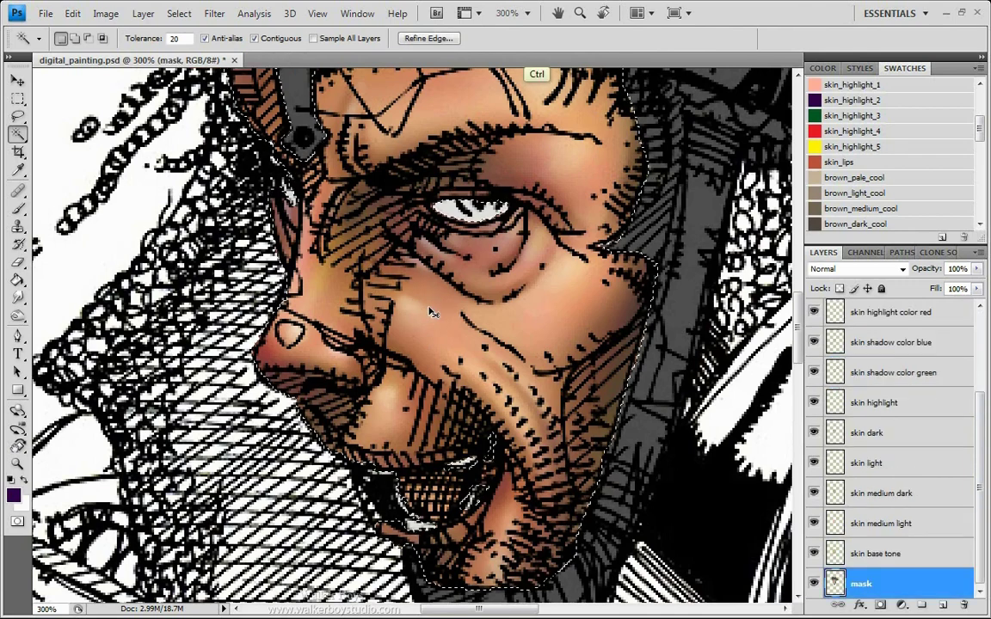
scroll(981, 344, up, 3)
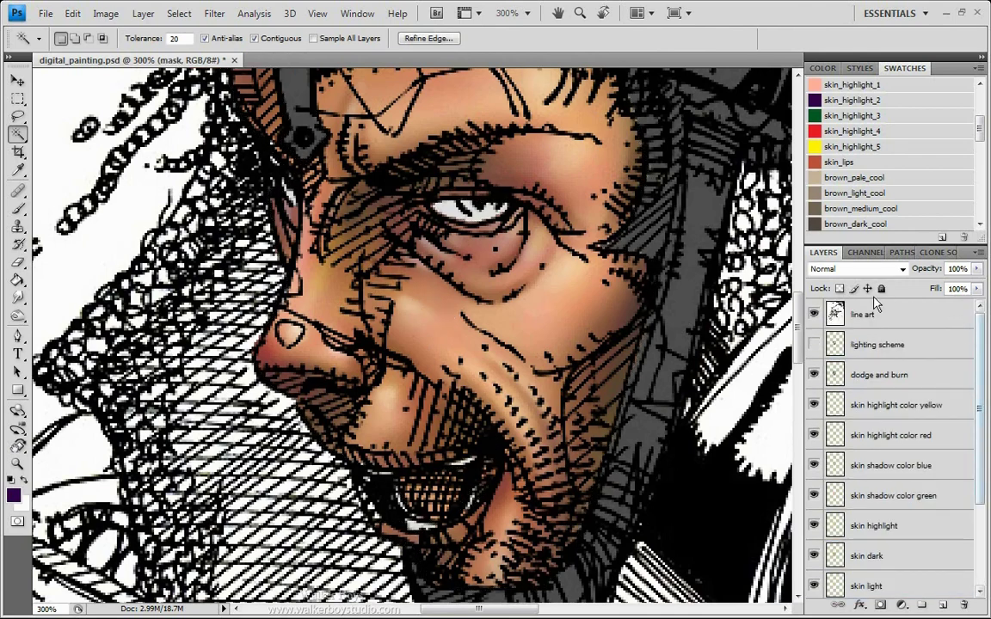
click(878, 380)
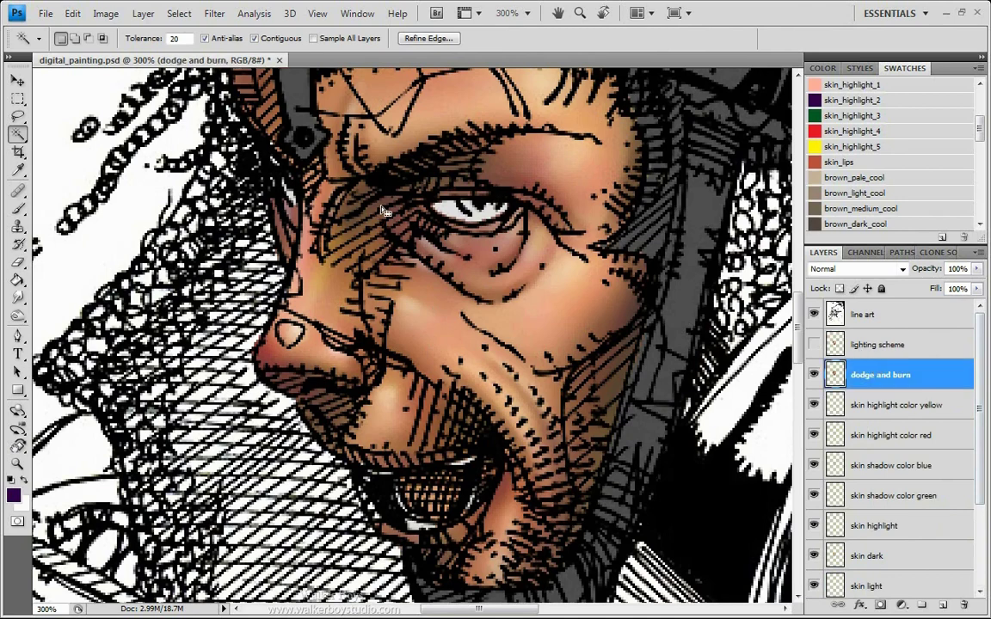
Burn the shadows along the outer cheek beside the helmet strap, reducing the brush to 8 px for finer areas.
key(o)
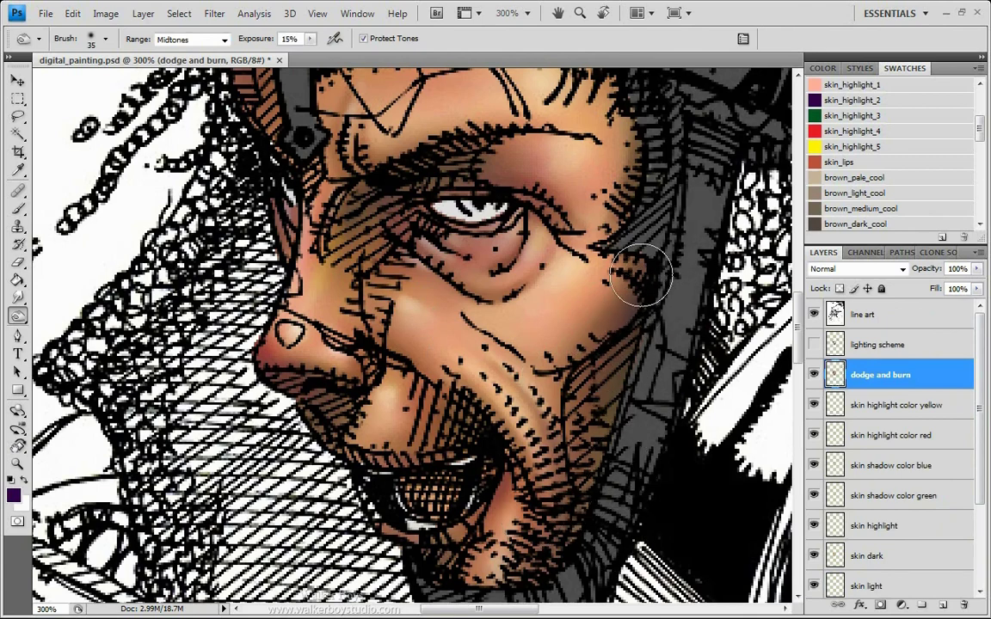
key(bracketleft)
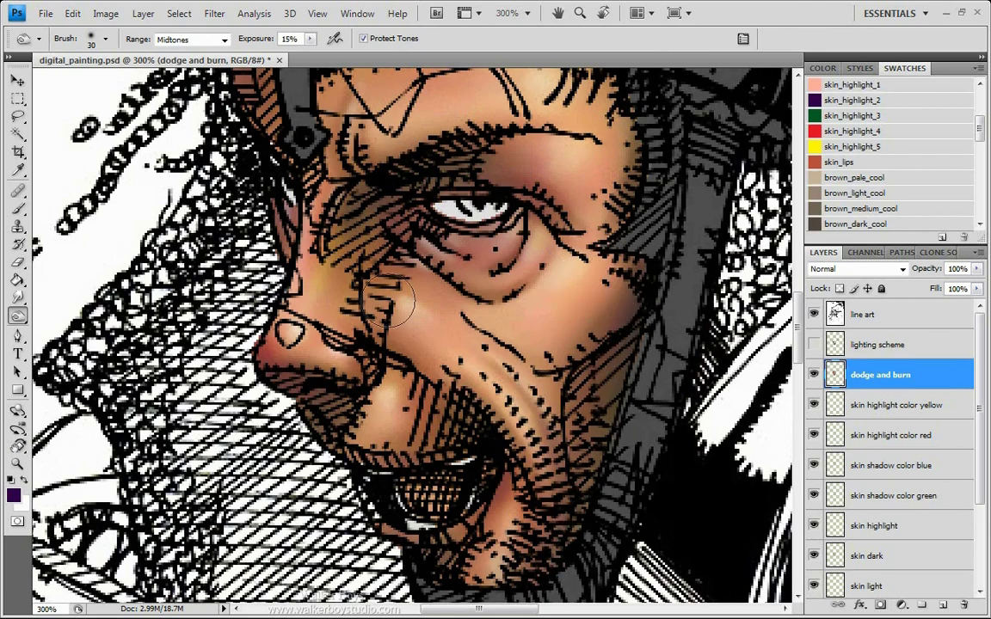
key(bracketleft)
key(bracketleft)
key(bracketleft)
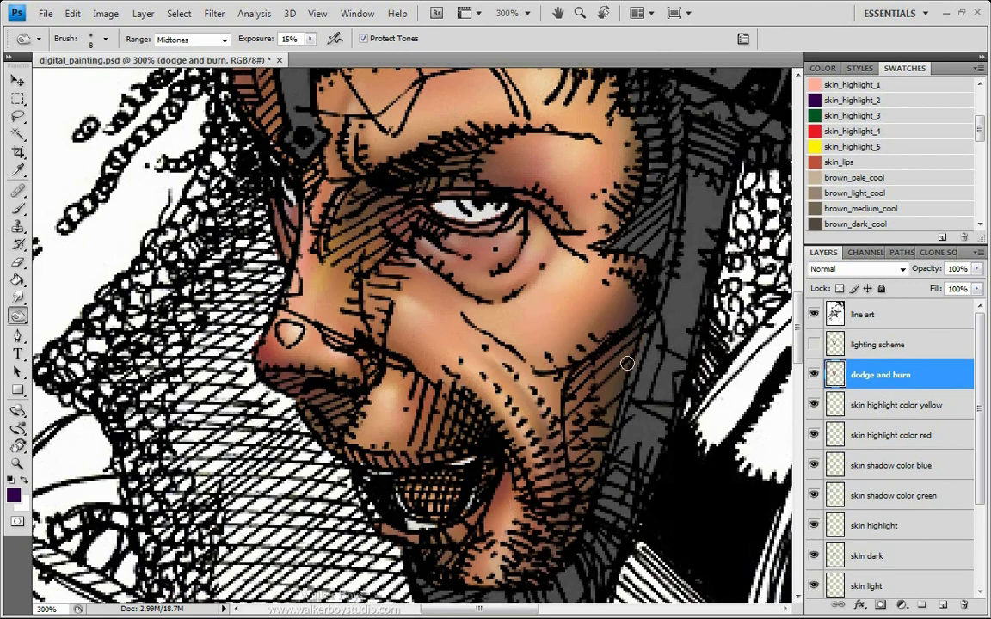
Dodge the upper cheek below the outer corner of the eye with a 30 px brush.
key(alt)
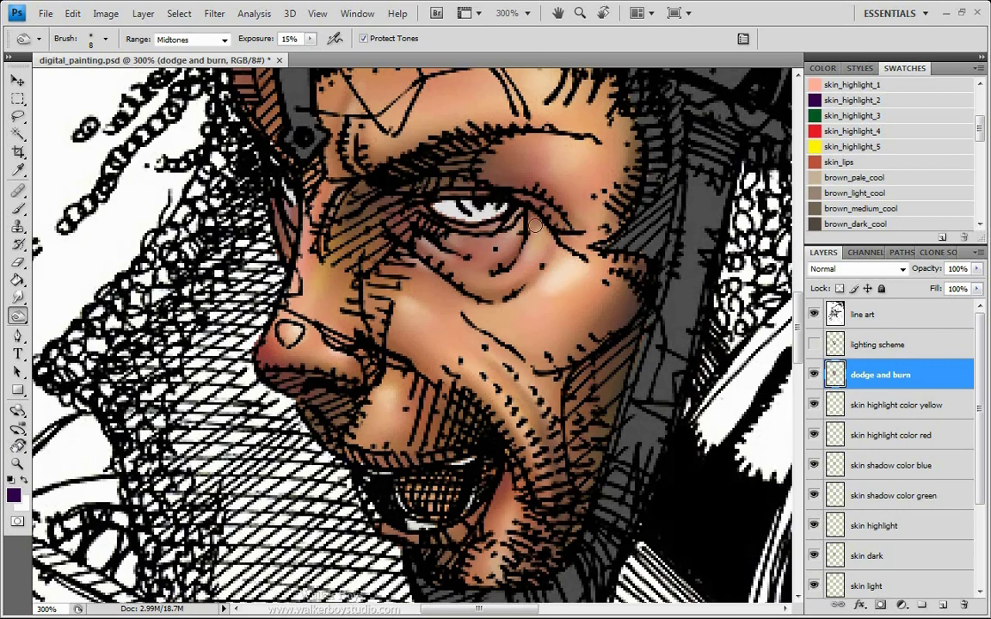
key(ctrl)
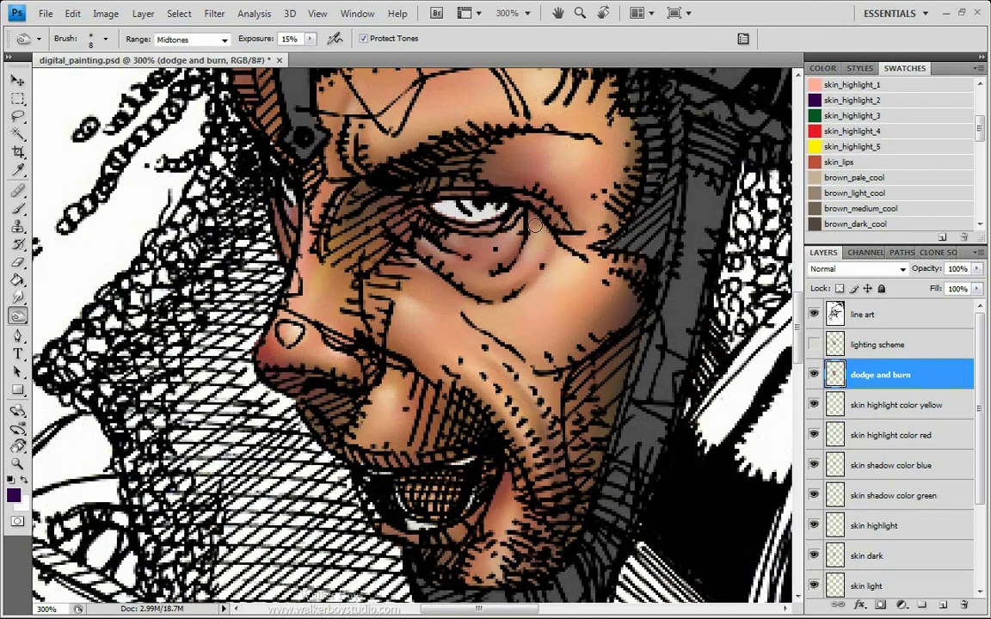
key(bracketright)
key(bracketright)
key(alt)
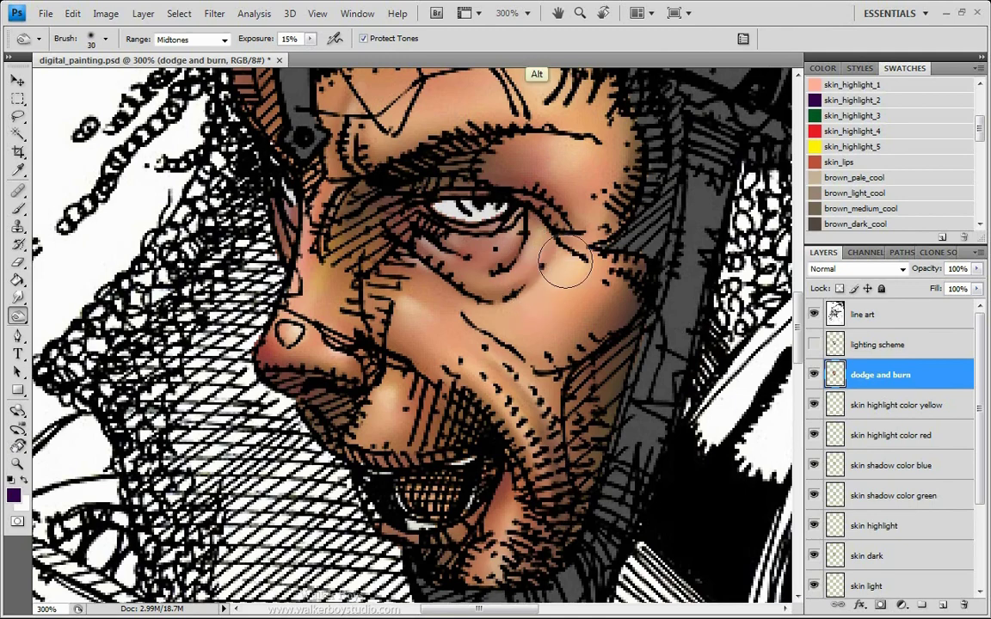
mouse_move(577, 256)
mouse_down()
mouse_move(550, 293)
mouse_move(575, 263)
mouse_up()
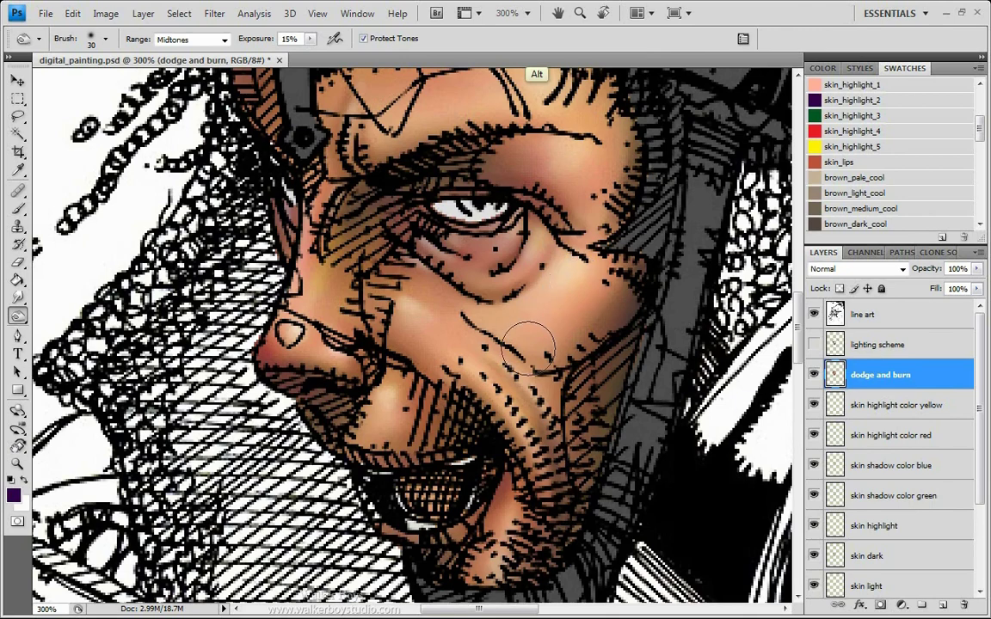
Dodge the skin around the bag under the eye with brushes of 25 px and 10 px.
key(bracketleft)
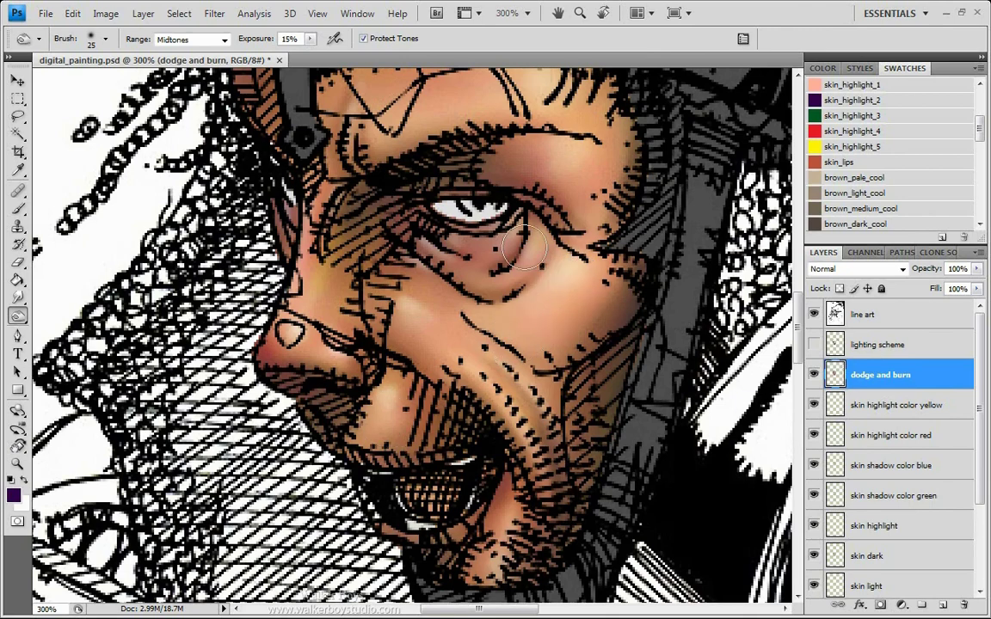
key(alt)
drag(527, 236, 495, 270)
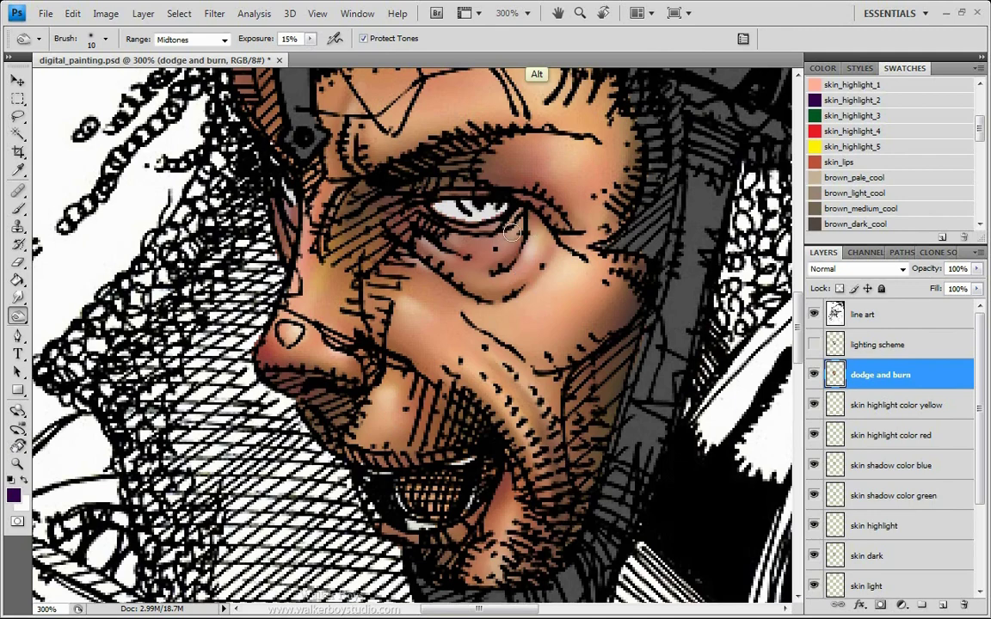
drag(512, 233, 501, 232)
Burn the eye socket from below the eyebrow to the inner eye corner with a 30 px brush.
key(bracketright)
key(bracketright)
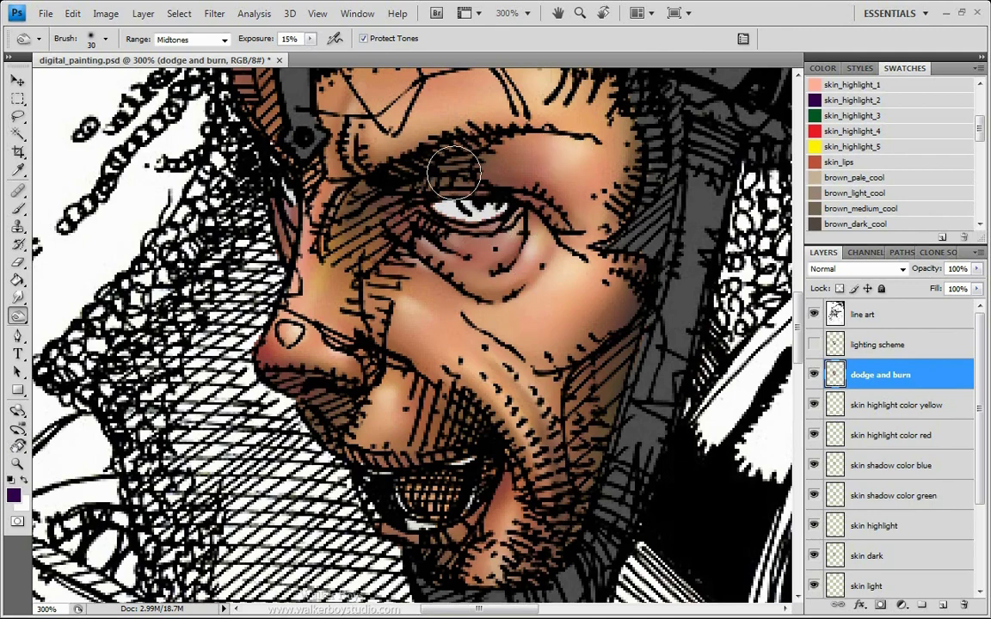
mouse_move(454, 172)
mouse_down()
mouse_move(366, 219)
mouse_move(500, 175)
mouse_move(421, 184)
mouse_move(393, 229)
mouse_up()
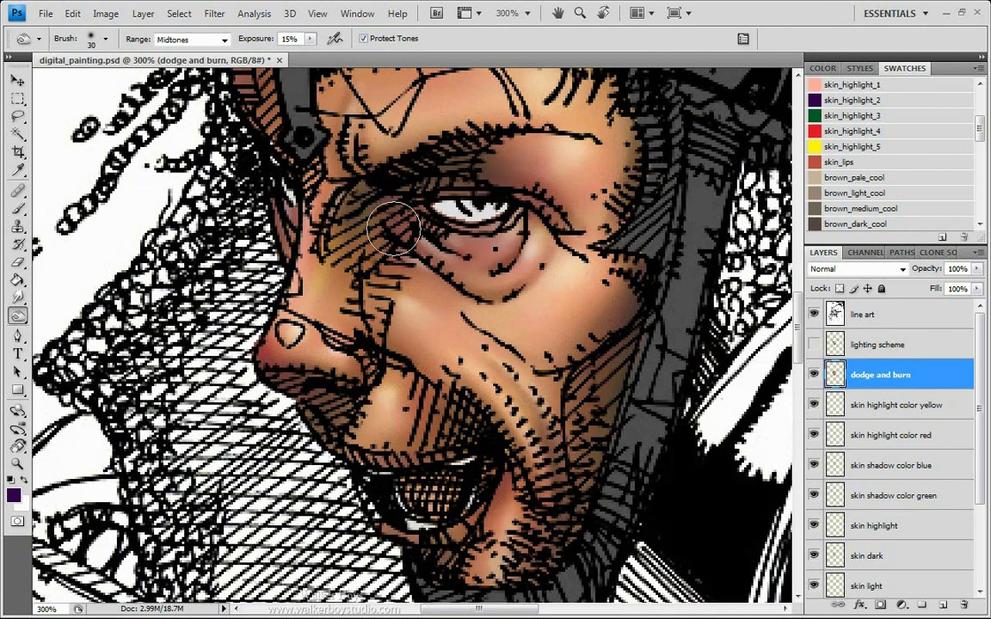
Burn the creases around the outer corner and lower lid of the eye with a fine 8 to 10 px brush.
key(bracketleft)
key(bracketleft)
key(bracketleft)
key(bracketleft)
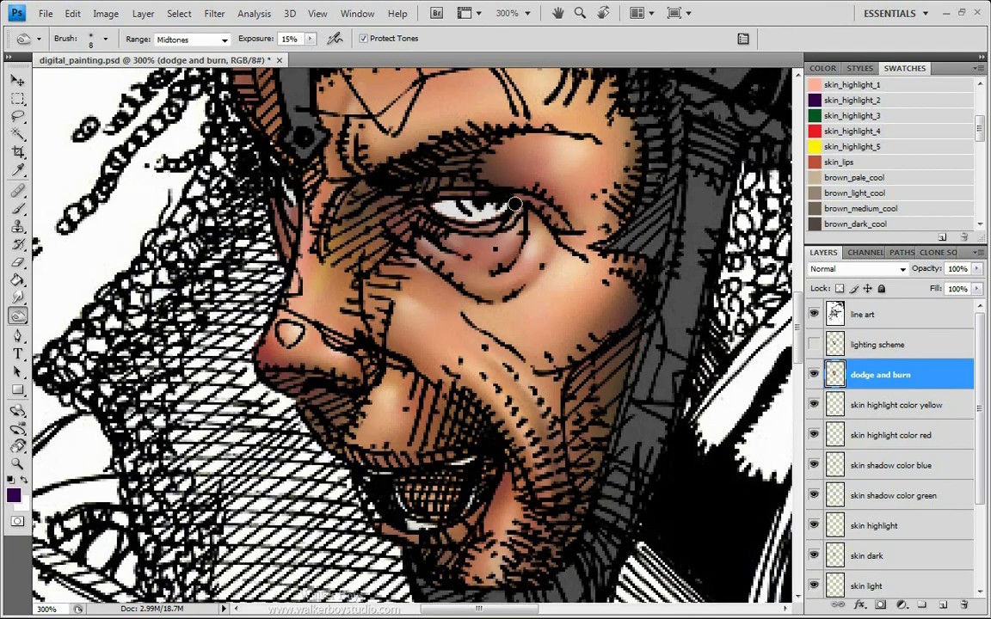
mouse_move(514, 204)
mouse_down()
mouse_move(512, 193)
mouse_move(543, 218)
mouse_move(524, 196)
mouse_up()
mouse_move(519, 223)
mouse_down()
mouse_move(465, 205)
mouse_move(444, 212)
mouse_move(503, 233)
mouse_up()
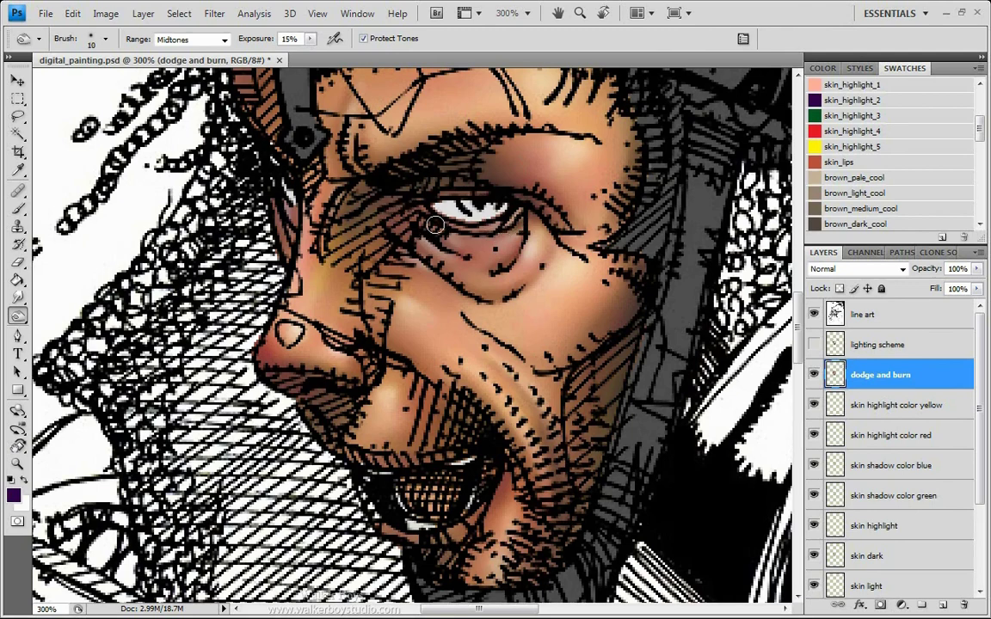
key(bracketright)
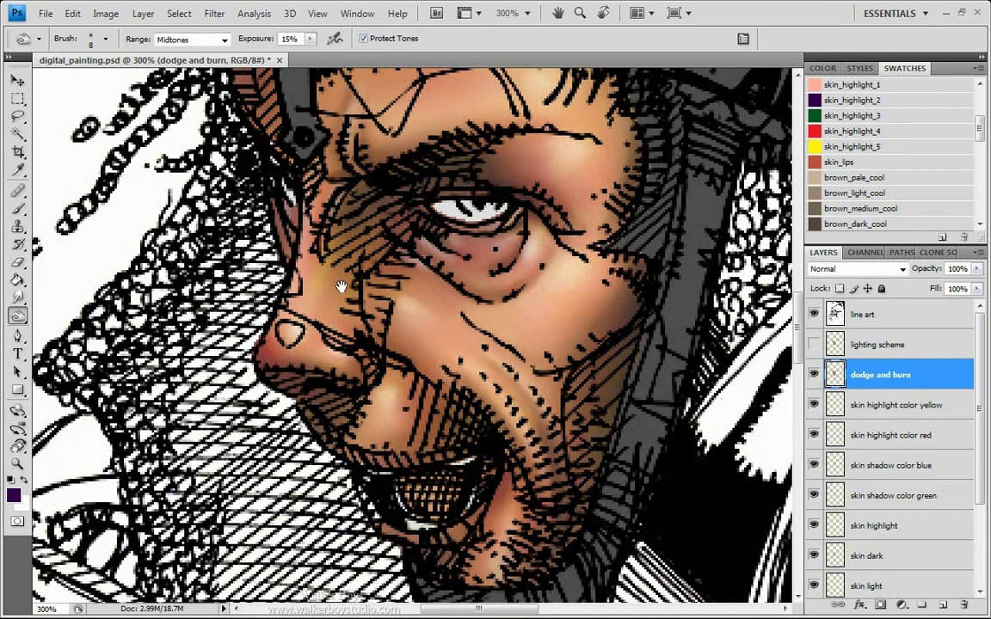
Burn the forehead beneath the helmet brim with a 20 px brush, reducing it to 8 px for details.
drag(342, 286, 328, 383)
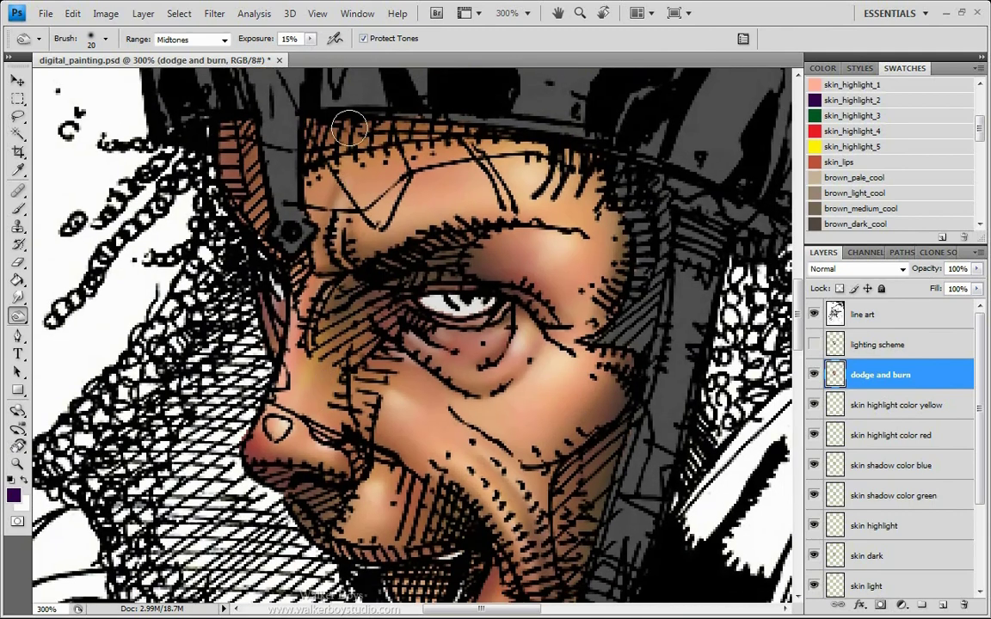
key(bracketright)
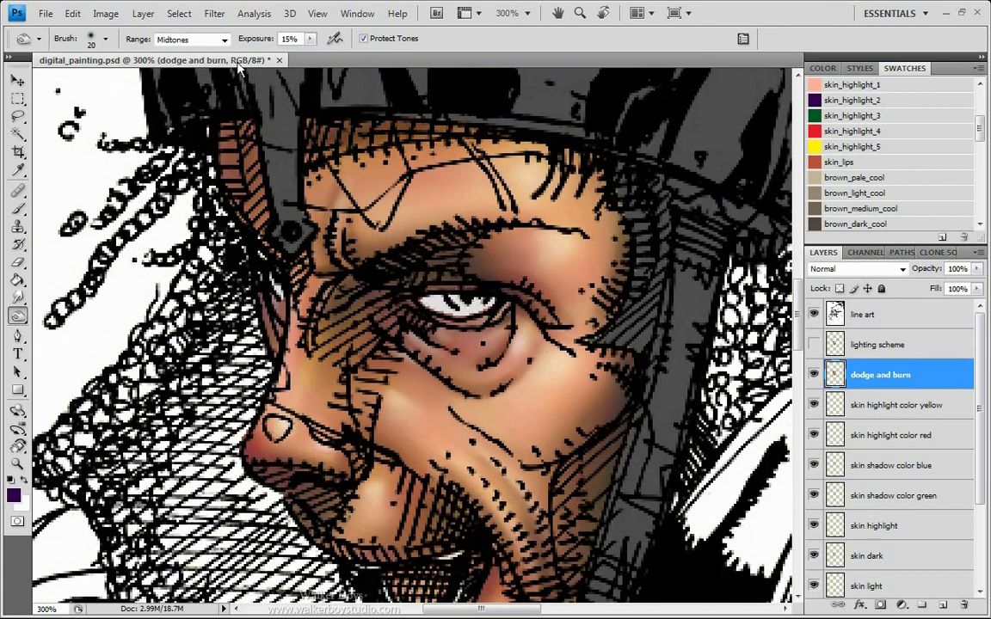
key(bracketleft)
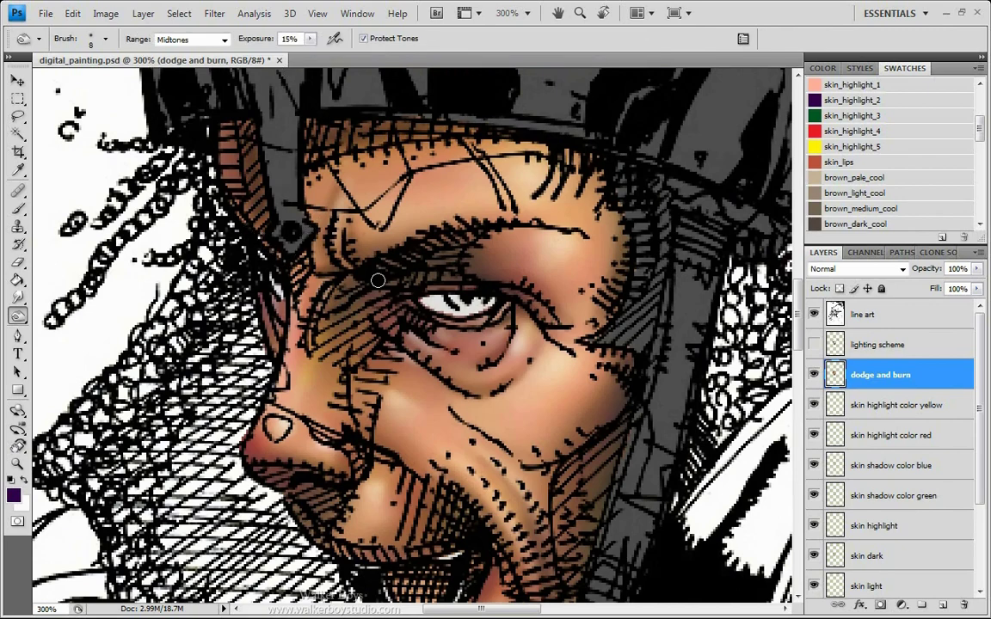
Keep the burn range at Midtones and darken the skin beside the nose bridge near the far eye with an 8 px brush.
click(221, 39)
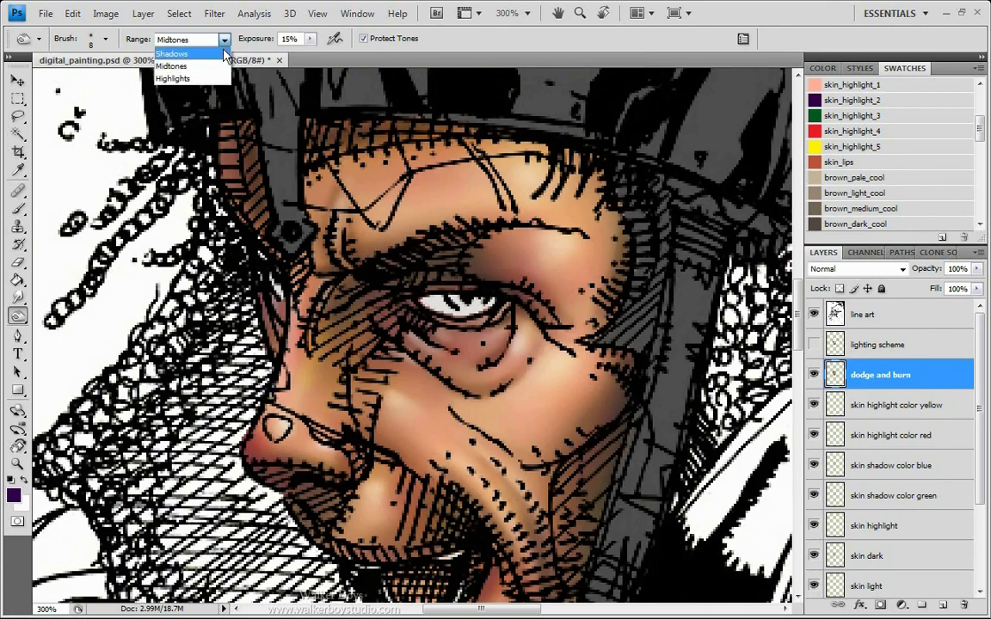
click(245, 33)
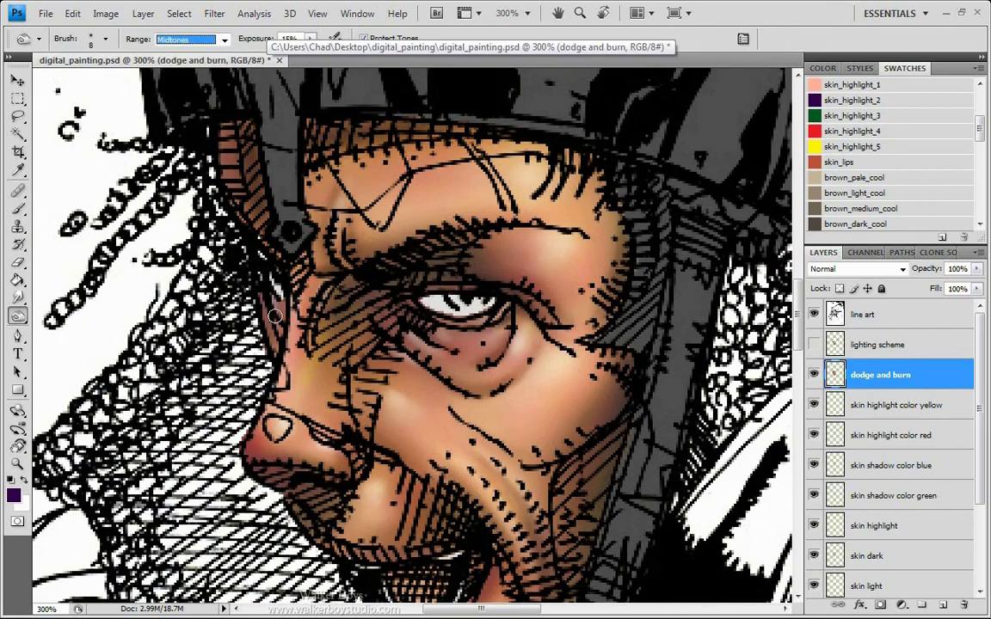
drag(265, 287, 267, 305)
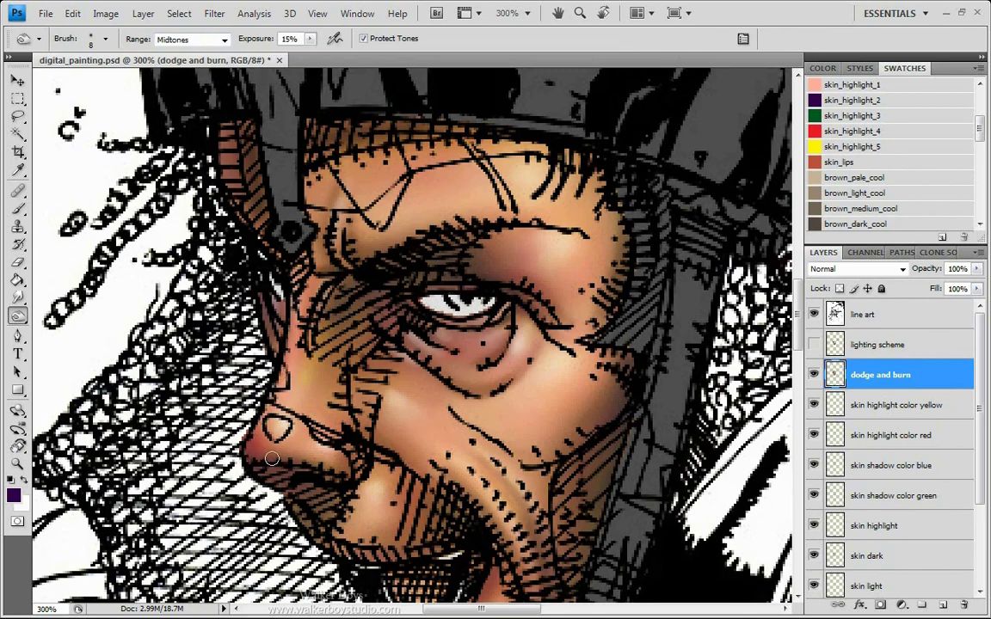
Burn the underside of the nose and the nostril crease with brush sizes from 8 to 20 px.
mouse_move(350, 477)
mouse_down()
mouse_move(360, 450)
mouse_move(371, 459)
mouse_move(353, 460)
mouse_move(379, 467)
mouse_move(369, 441)
mouse_move(429, 493)
mouse_move(327, 422)
mouse_move(370, 466)
mouse_move(328, 421)
mouse_up()
key(])
key(])
key(])
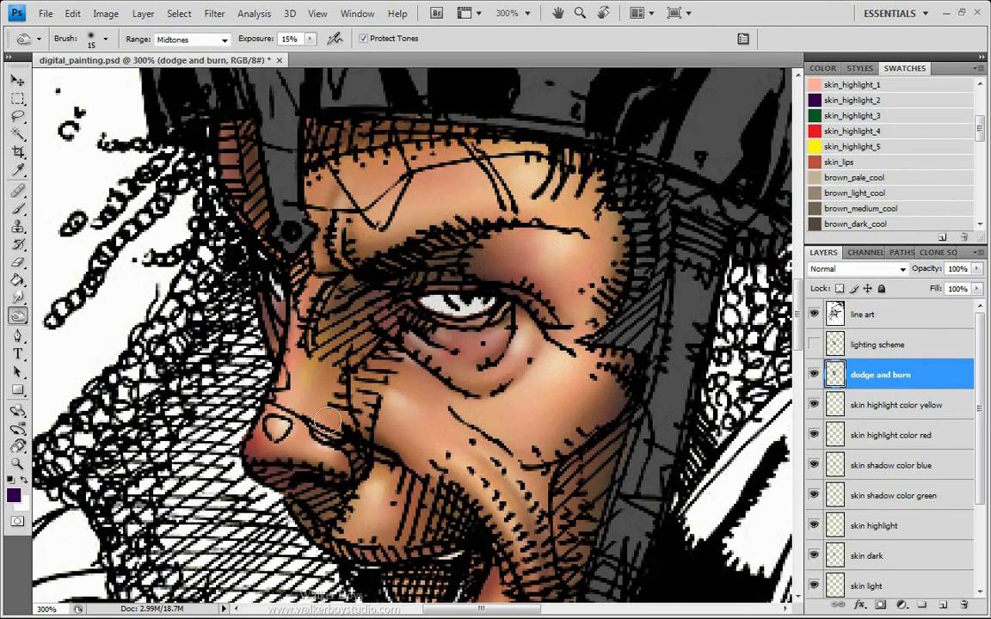
key(bracketright)
Burn the side of the cheek and the jaw along the helmet strap with a large soft brush of 60 to 70 px.
mouse_move(379, 459)
mouse_down()
mouse_move(443, 338)
mouse_move(383, 289)
mouse_up()
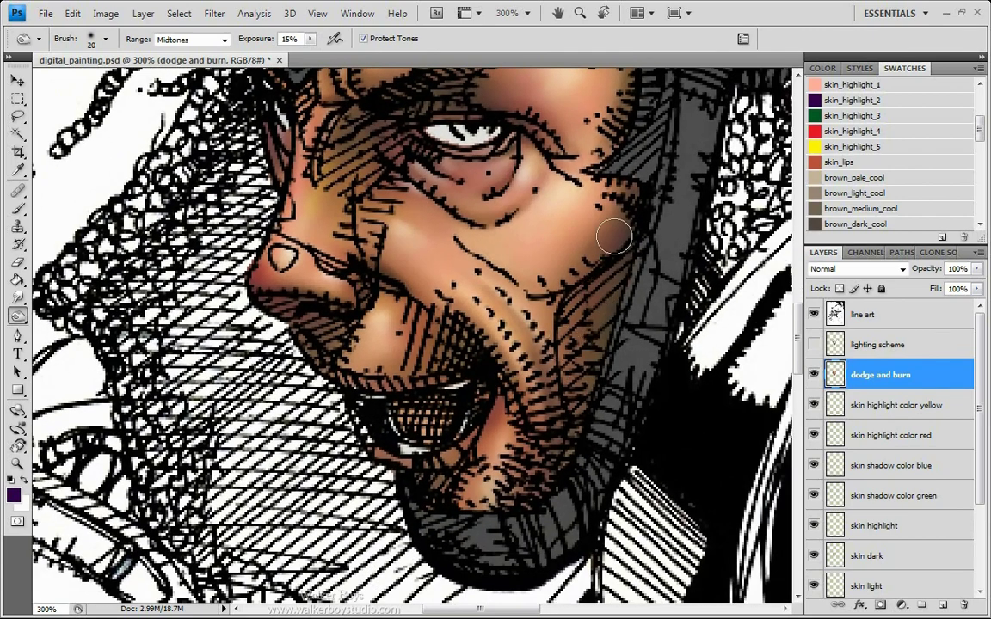
key(bracketright)
key(bracketright)
key(bracketright)
key(bracketright)
key(bracketright)
key(bracketright)
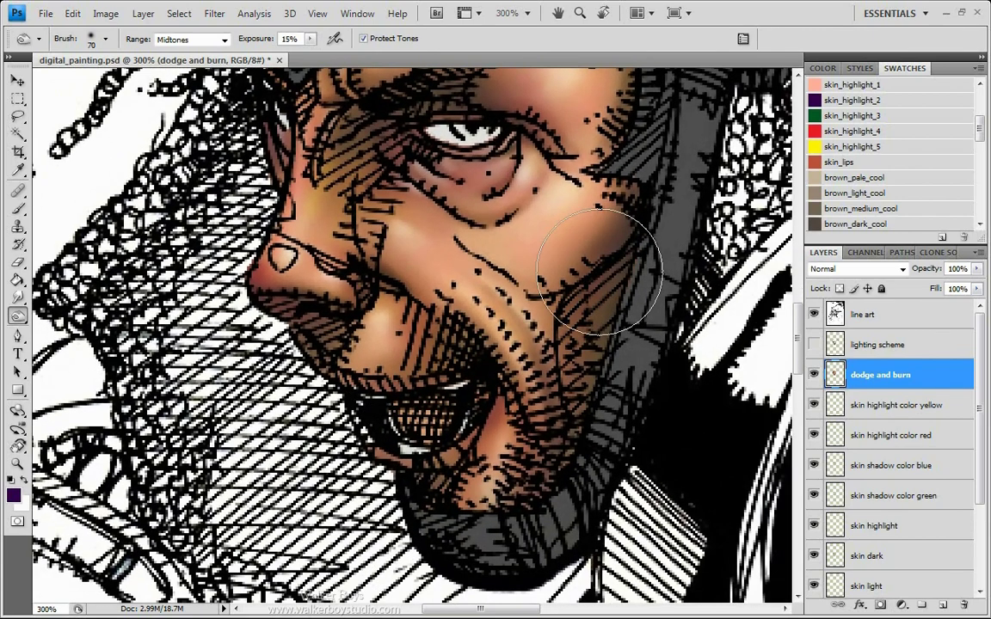
key(bracketleft)
key(bracketleft)
key(bracketleft)
key(bracketleft)
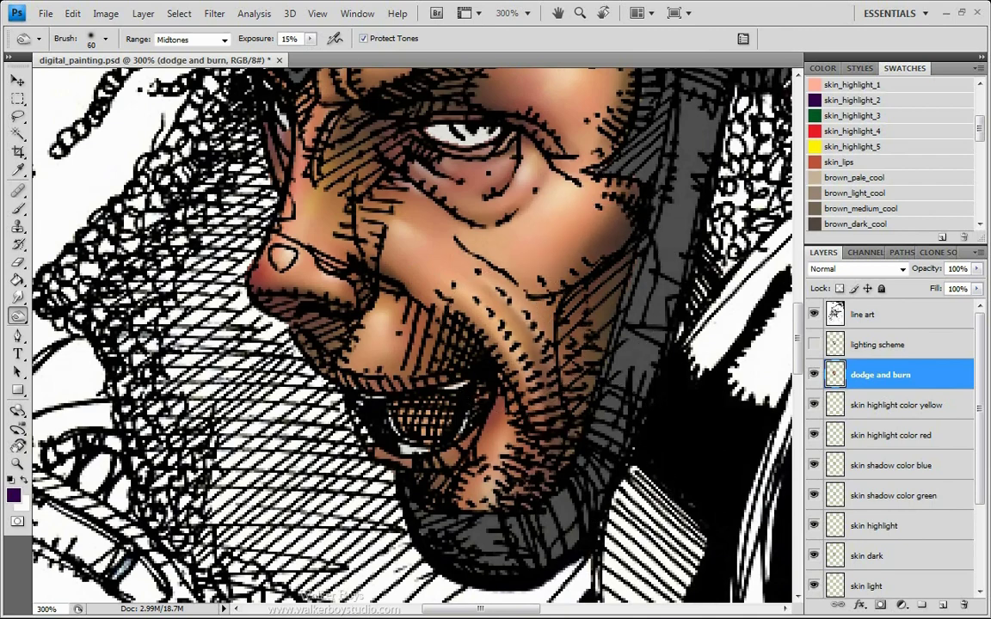
key(bracketleft)
mouse_move(586, 253)
mouse_down()
mouse_move(576, 381)
mouse_move(551, 397)
mouse_move(576, 323)
mouse_move(539, 317)
mouse_move(574, 379)
mouse_up()
Burn the upper lip, the shadow beneath the nose and the chin with a 20 to 25 px brush.
key(bracketleft)
key(bracketleft)
key(bracketleft)
key(bracketleft)
key(bracketleft)
key(bracketright)
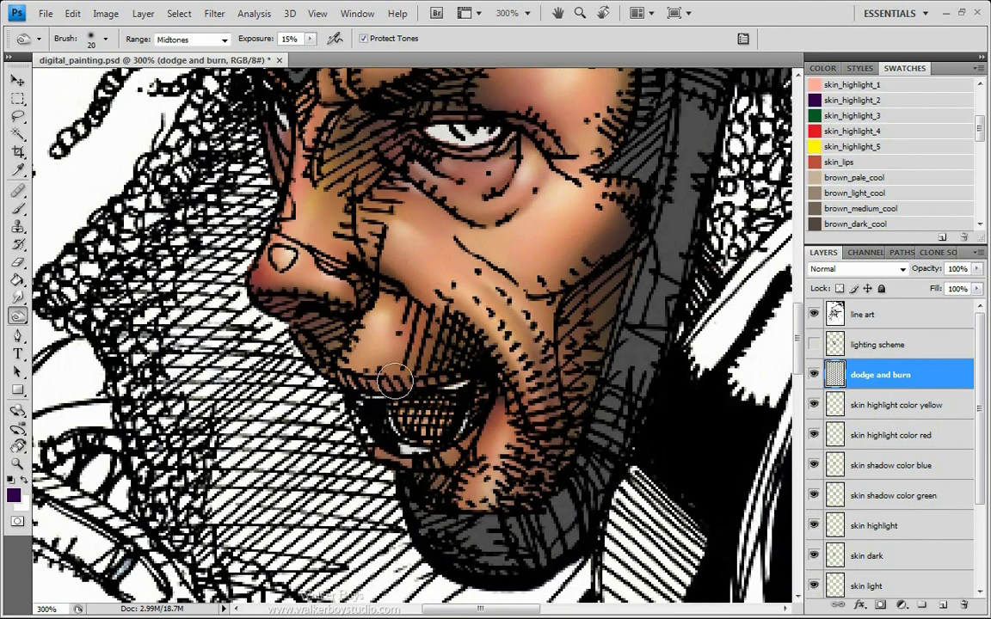
key(bracketright)
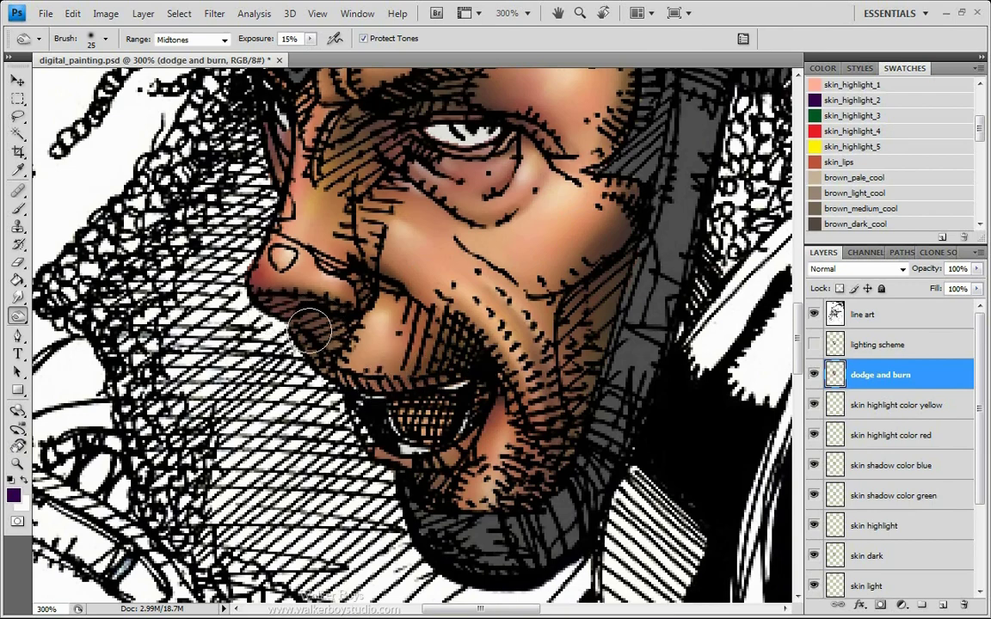
mouse_move(420, 497)
mouse_down()
mouse_move(404, 542)
mouse_move(515, 536)
mouse_move(565, 419)
mouse_move(551, 426)
mouse_move(497, 541)
mouse_move(529, 406)
mouse_move(523, 528)
mouse_move(513, 393)
mouse_move(481, 560)
mouse_up()
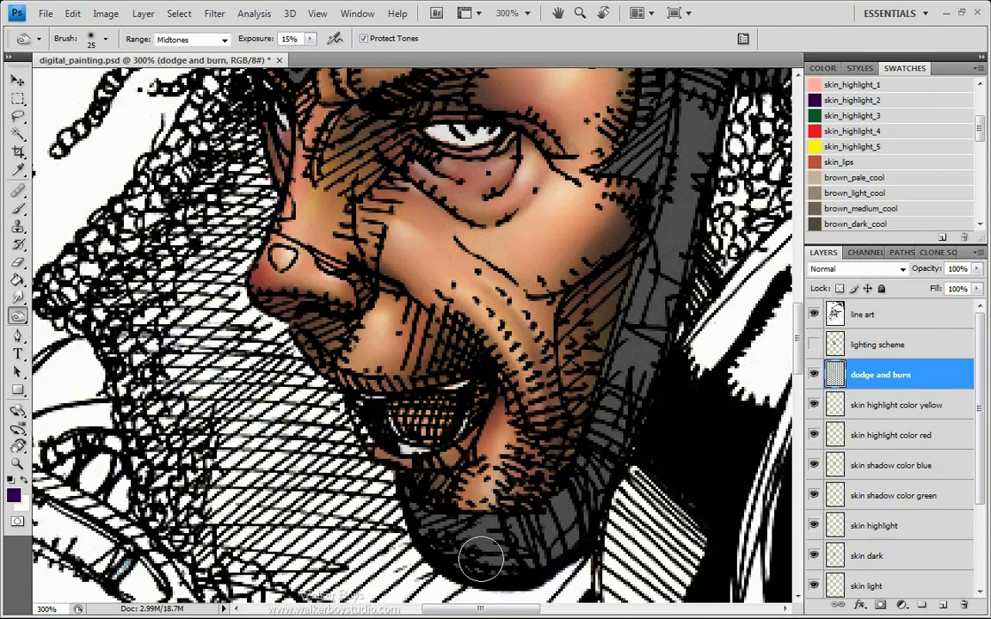
Soften the burned cheek shadow beside the helmet strap with a 40 px eraser, lowering its opacity to 7%, and save the document.
mouse_move(500, 273)
mouse_down()
mouse_move(283, 360)
mouse_move(342, 400)
mouse_move(394, 321)
mouse_move(372, 287)
mouse_up()
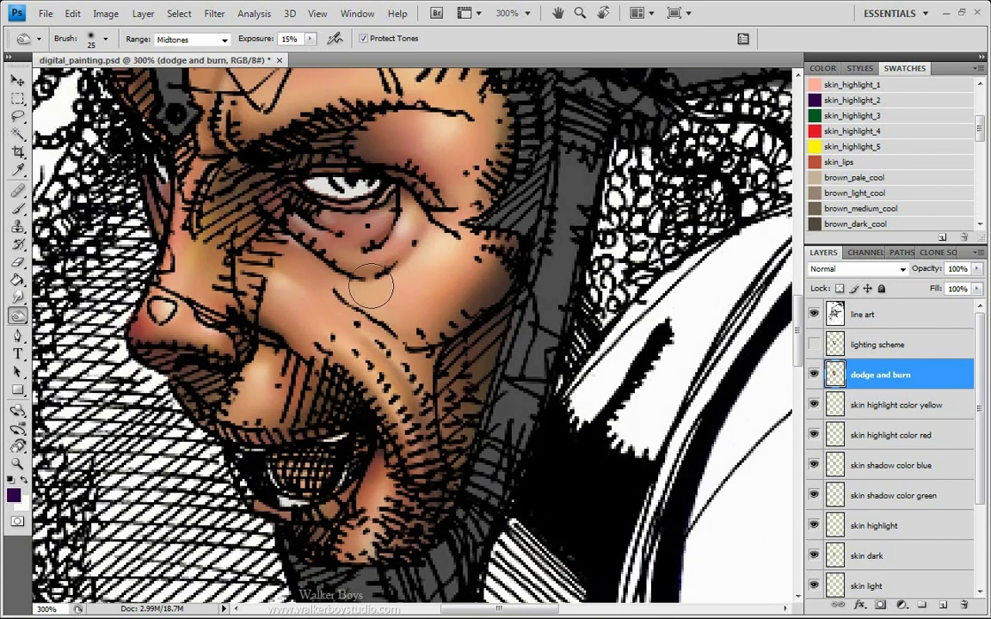
key(e)
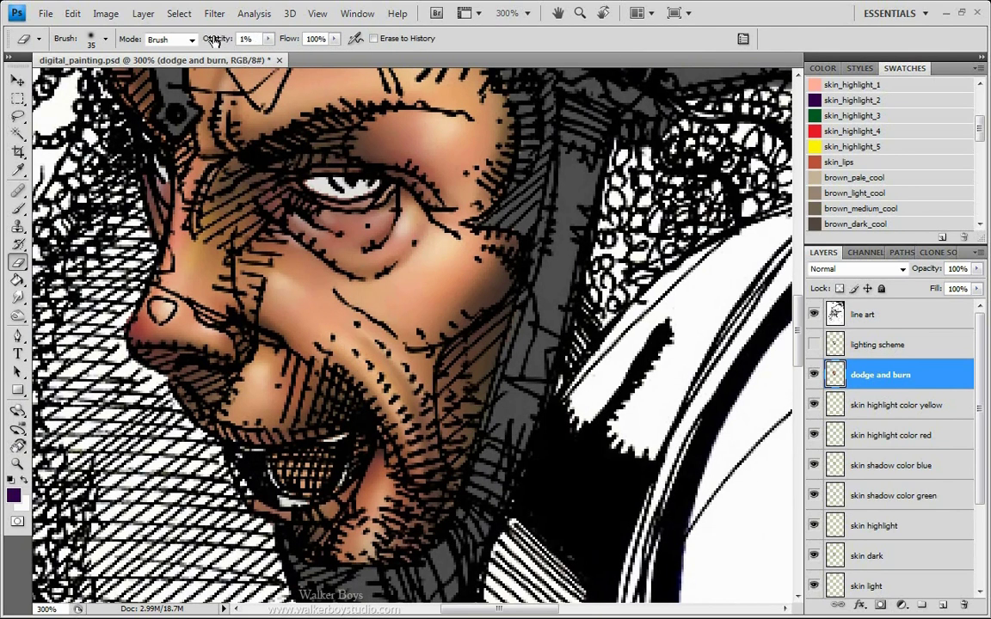
key(])
key(])
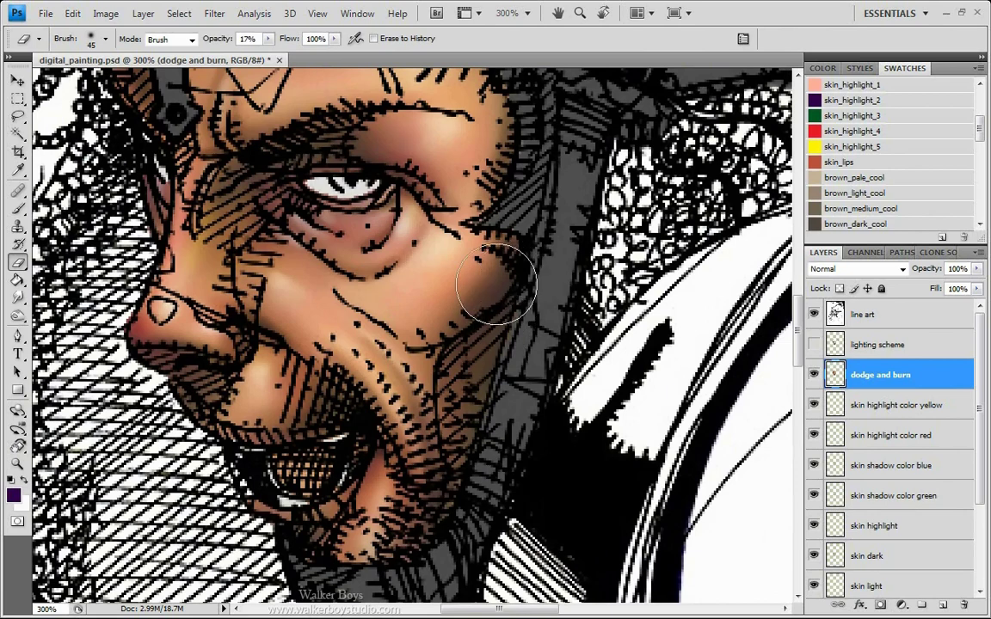
key([)
click(523, 321)
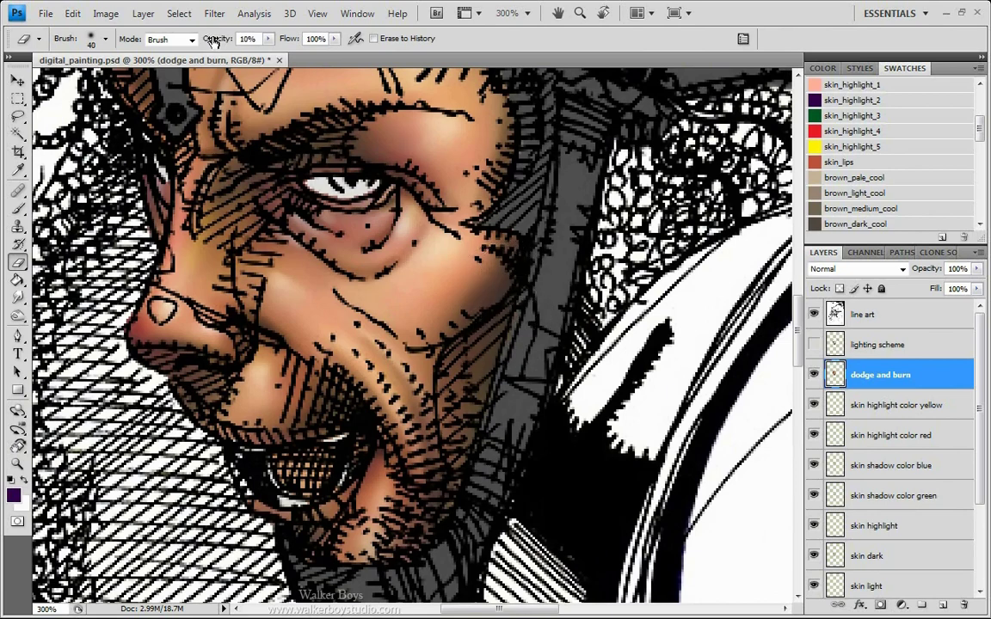
mouse_move(500, 355)
mouse_down()
mouse_move(522, 283)
mouse_move(475, 387)
mouse_move(500, 332)
mouse_move(502, 349)
mouse_move(517, 284)
mouse_move(479, 370)
mouse_move(504, 353)
mouse_move(504, 287)
mouse_move(486, 372)
mouse_move(497, 301)
mouse_up()
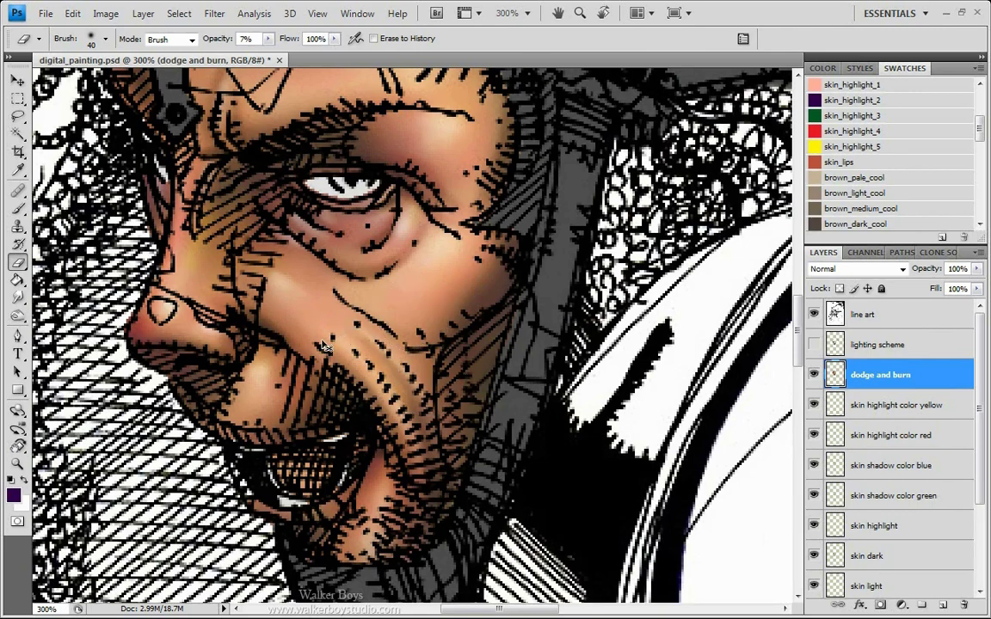
key(ctrl)
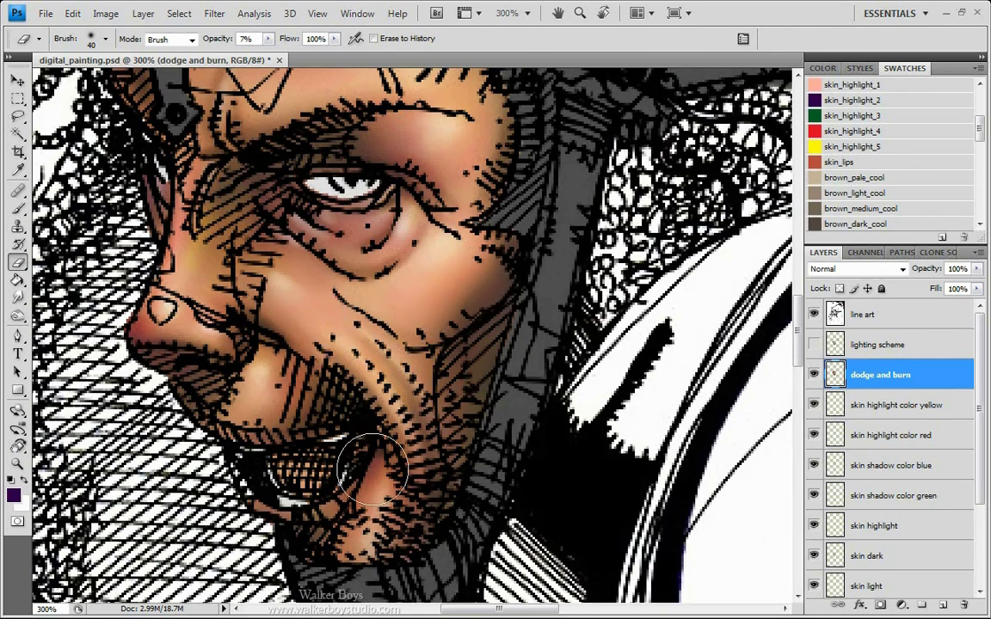
mouse_move(506, 277)
mouse_down()
mouse_move(432, 307)
mouse_move(447, 348)
mouse_up()
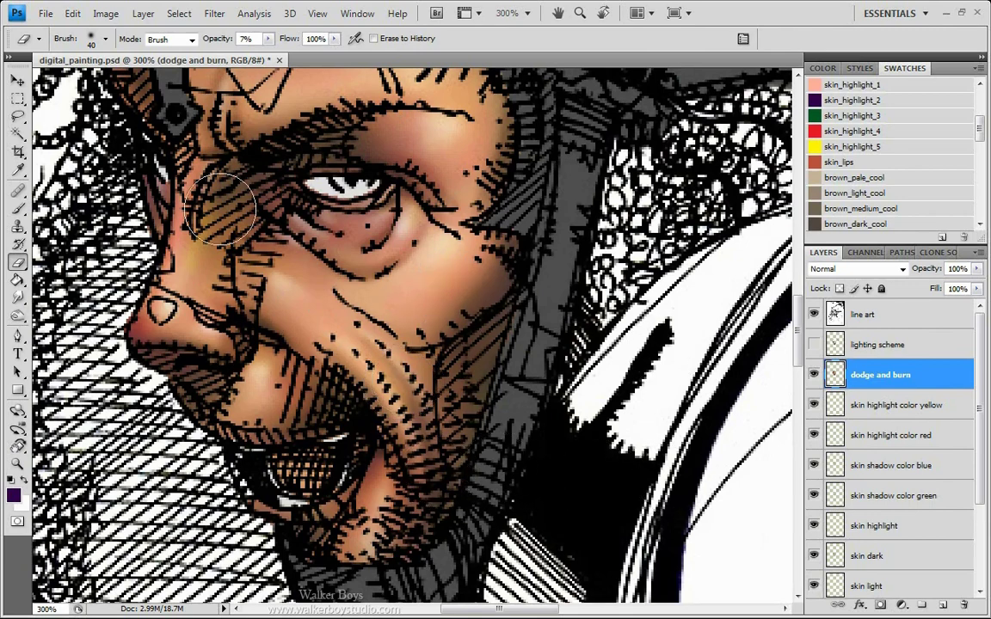
key(b)
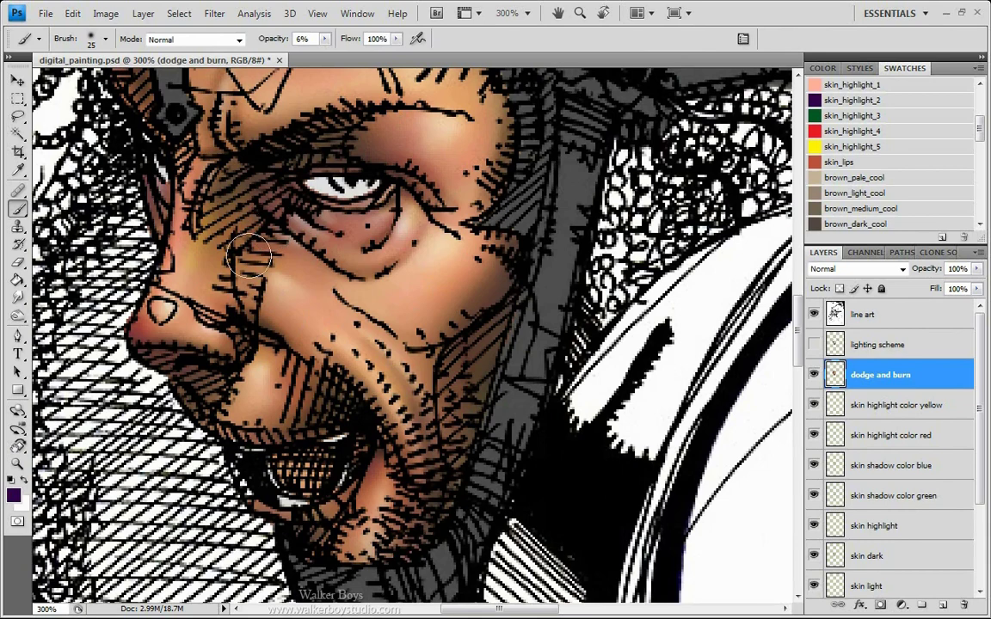
mouse_move(323, 336)
mouse_down()
mouse_move(378, 411)
mouse_move(503, 422)
mouse_move(430, 344)
mouse_up()
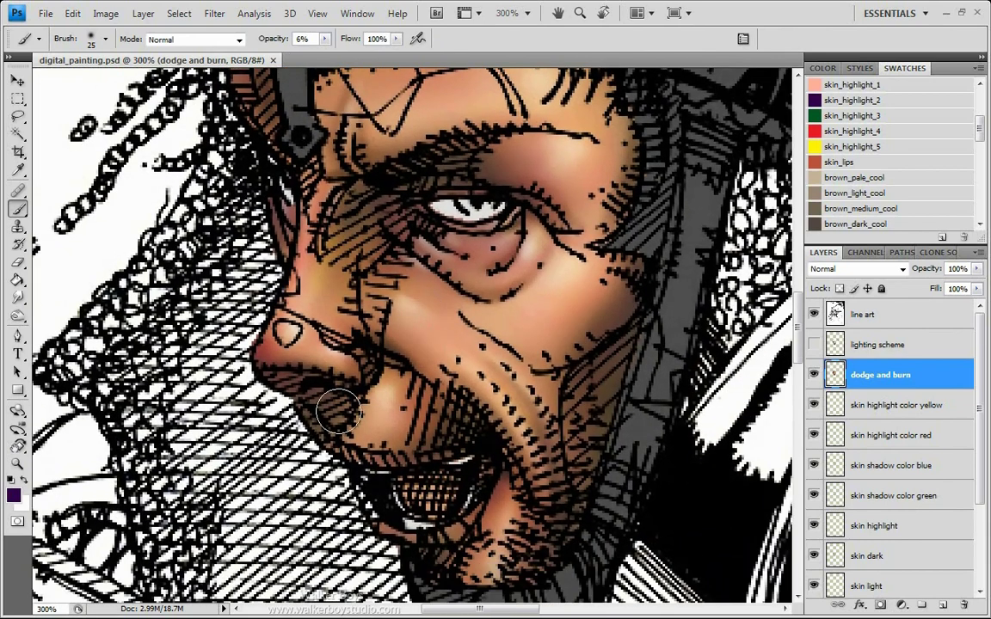
Hide the line art layer to examine the shaded skin around the nose, cheek and mouth, and show it again.
click(814, 316)
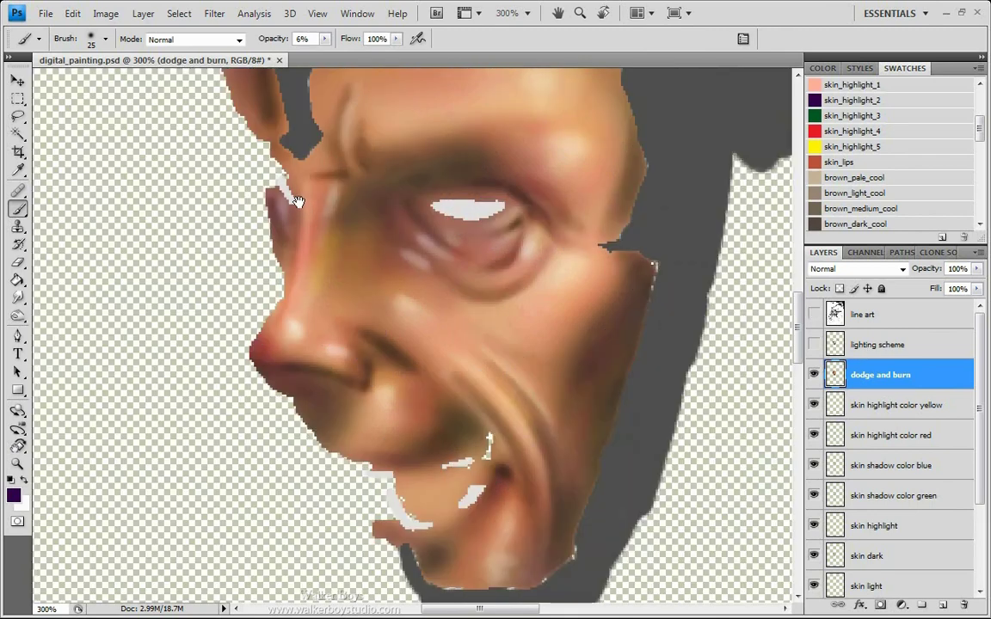
mouse_move(295, 201)
mouse_down()
mouse_move(347, 275)
mouse_move(245, 225)
mouse_move(236, 200)
mouse_move(246, 211)
mouse_up()
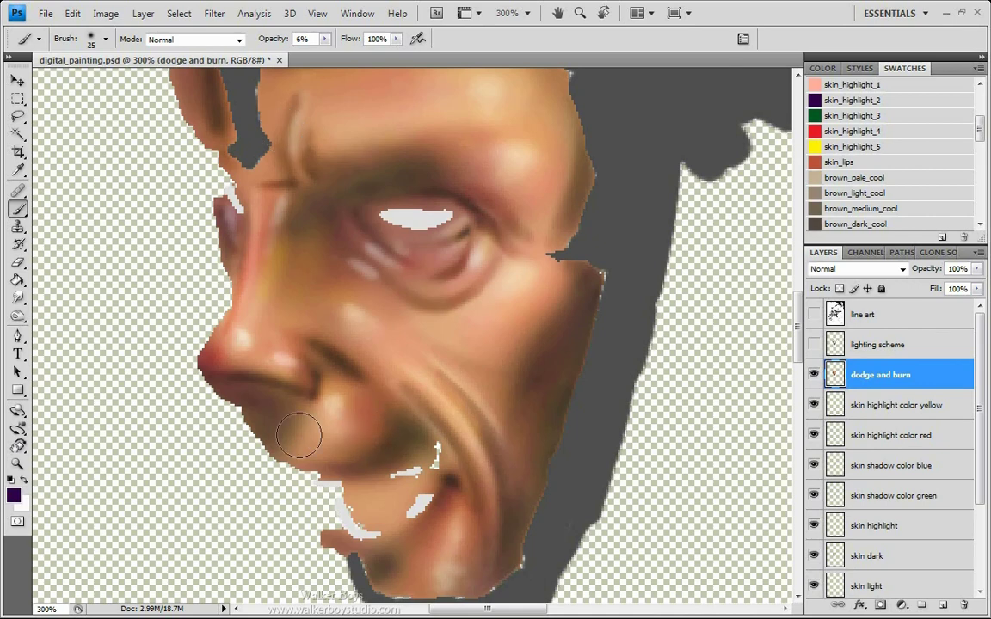
mouse_move(298, 436)
mouse_down()
mouse_move(259, 404)
mouse_move(338, 397)
mouse_up()
mouse_move(531, 308)
mouse_down()
mouse_move(491, 296)
mouse_move(550, 309)
mouse_up()
mouse_move(486, 225)
mouse_down()
mouse_move(475, 282)
mouse_move(515, 297)
mouse_move(550, 342)
mouse_move(494, 311)
mouse_move(537, 311)
mouse_move(549, 329)
mouse_move(540, 288)
mouse_move(575, 301)
mouse_up()
mouse_move(289, 353)
mouse_down()
mouse_move(276, 353)
mouse_move(320, 351)
mouse_move(254, 360)
mouse_move(250, 338)
mouse_move(221, 329)
mouse_up()
mouse_move(342, 443)
mouse_down()
mouse_move(290, 415)
mouse_move(310, 419)
mouse_move(345, 458)
mouse_up()
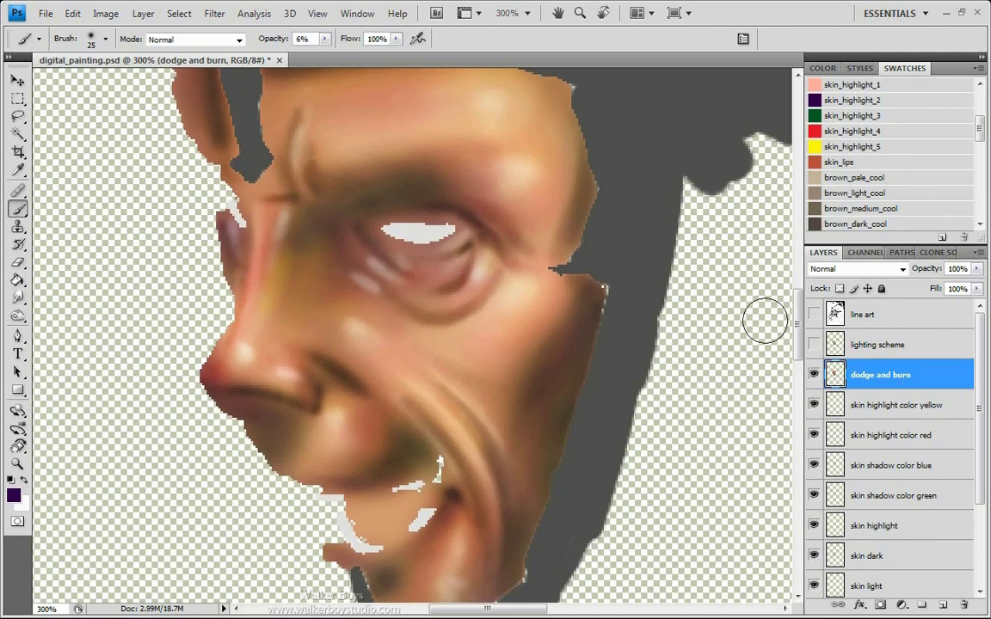
click(814, 315)
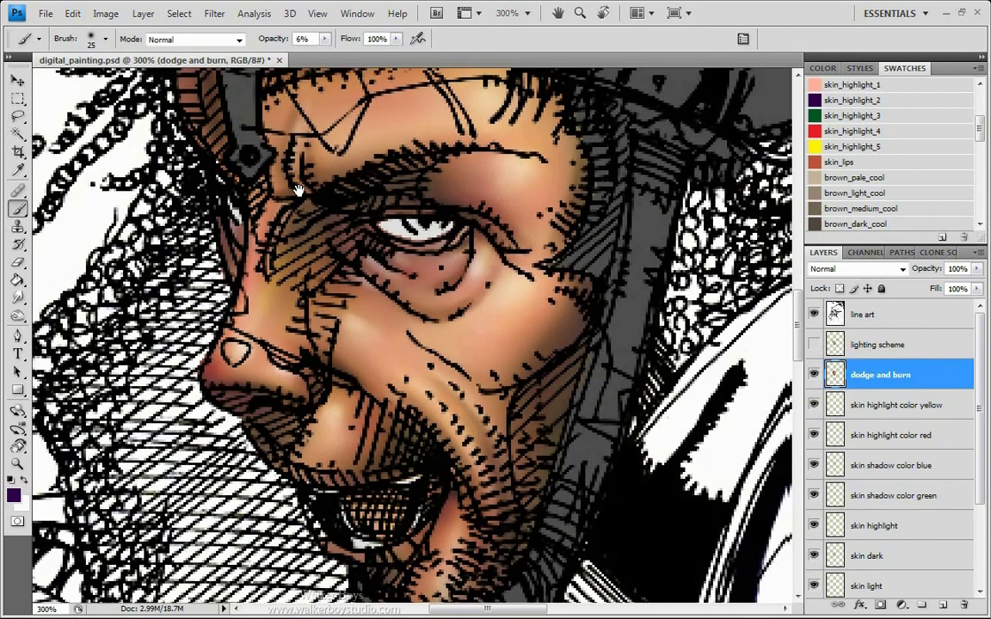
mouse_move(297, 189)
mouse_down()
mouse_move(327, 217)
mouse_move(332, 198)
mouse_up()
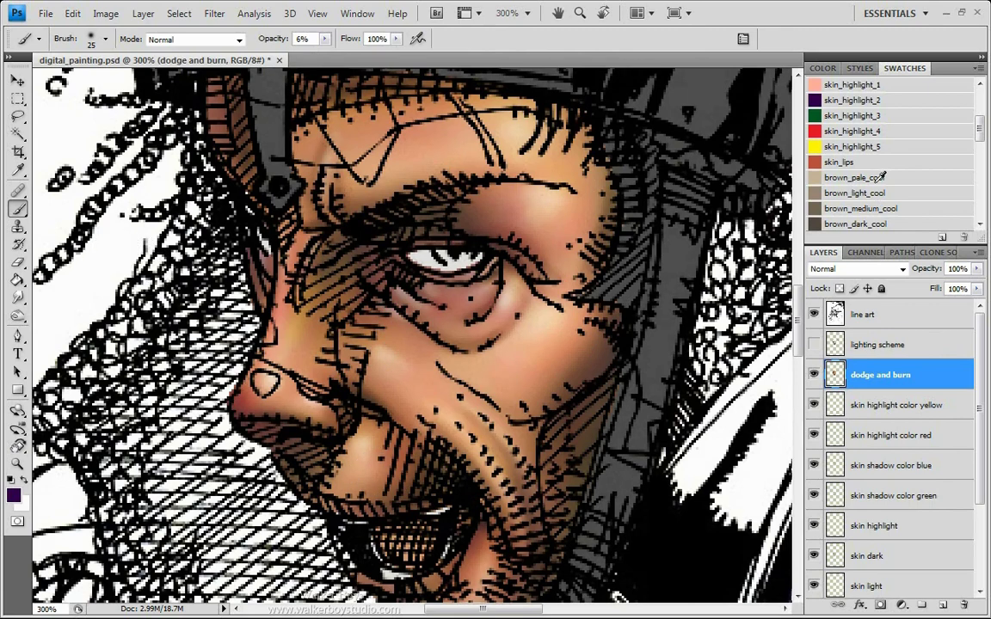
Toggle the dodge and burn layer's visibility with and without the line art to compare the skin before and after.
click(814, 376)
click(815, 376)
click(814, 376)
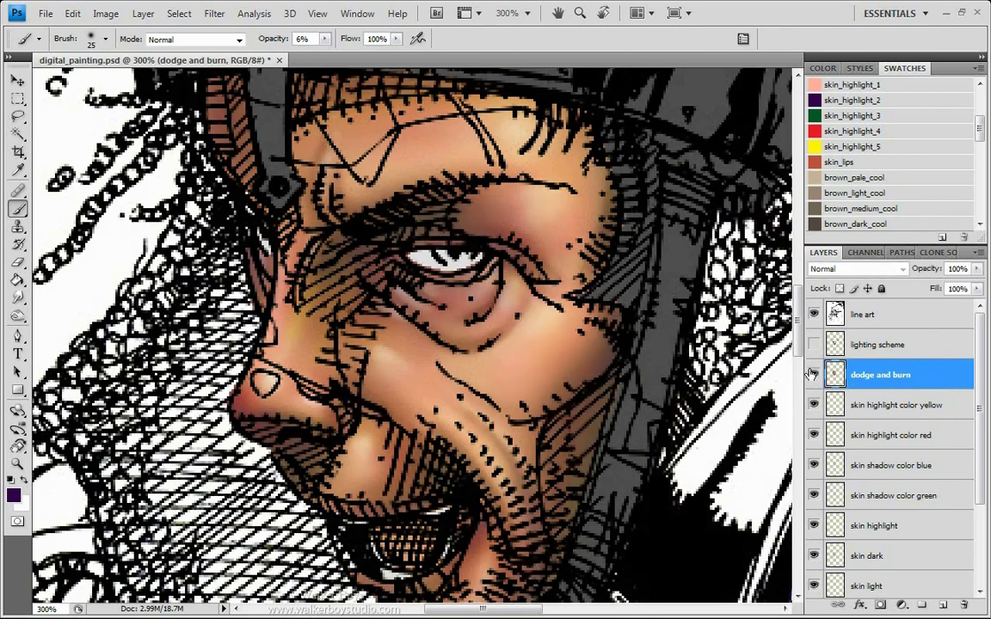
click(813, 376)
click(814, 376)
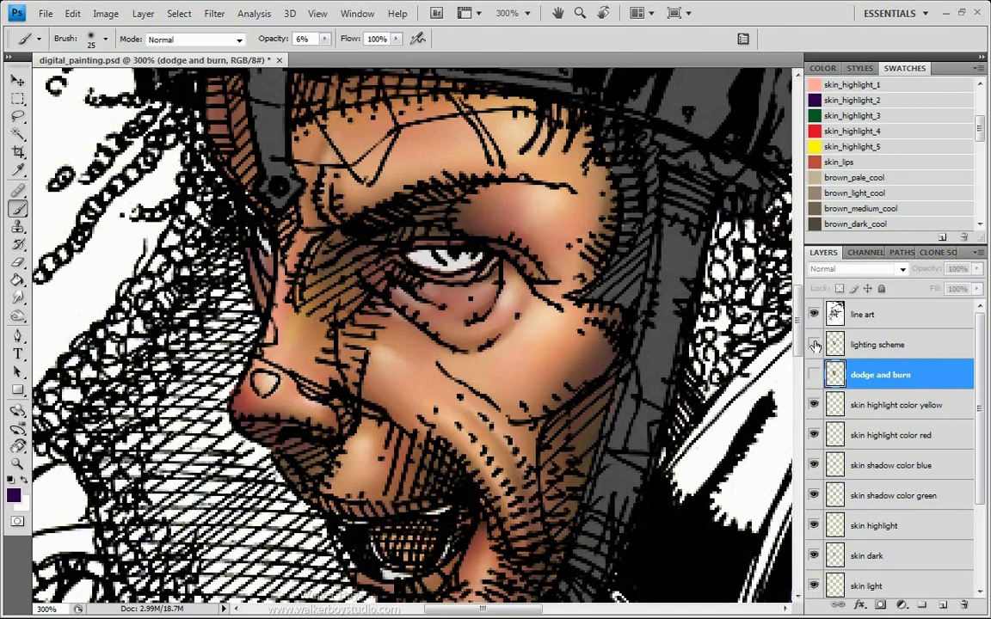
click(814, 315)
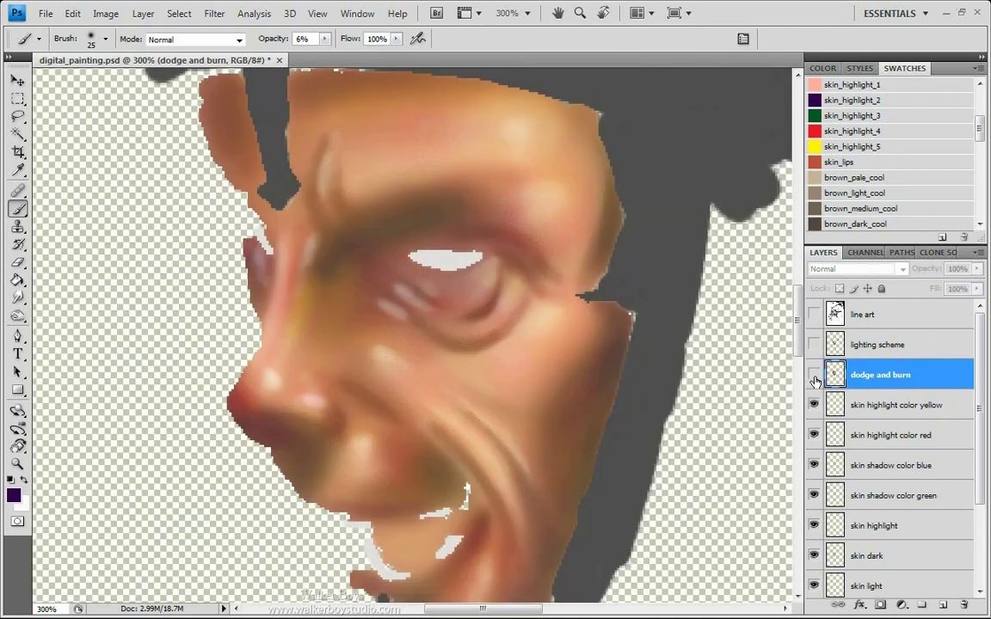
click(814, 376)
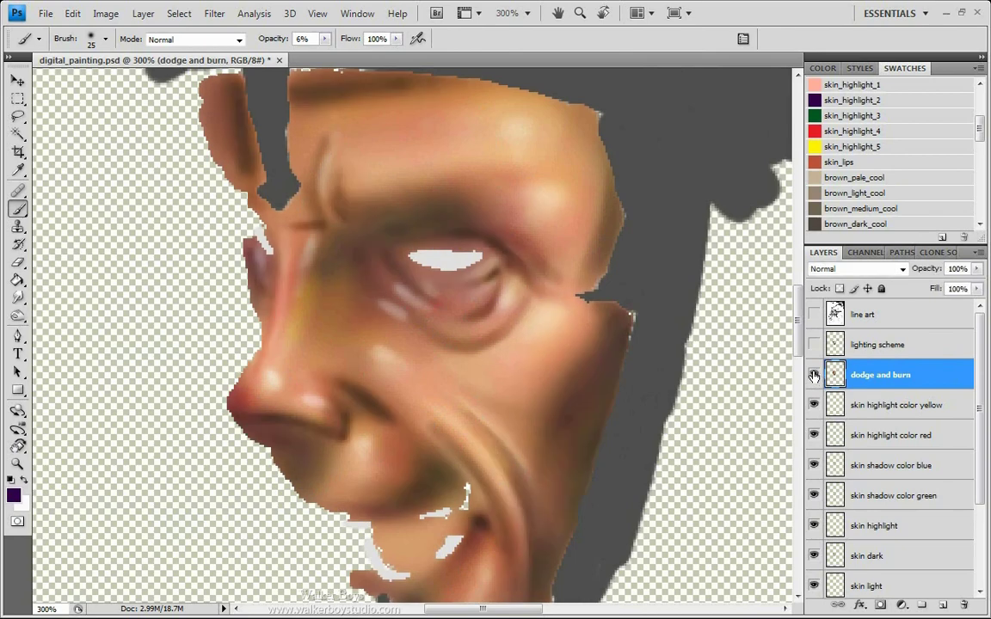
click(814, 376)
click(814, 376)
click(814, 376)
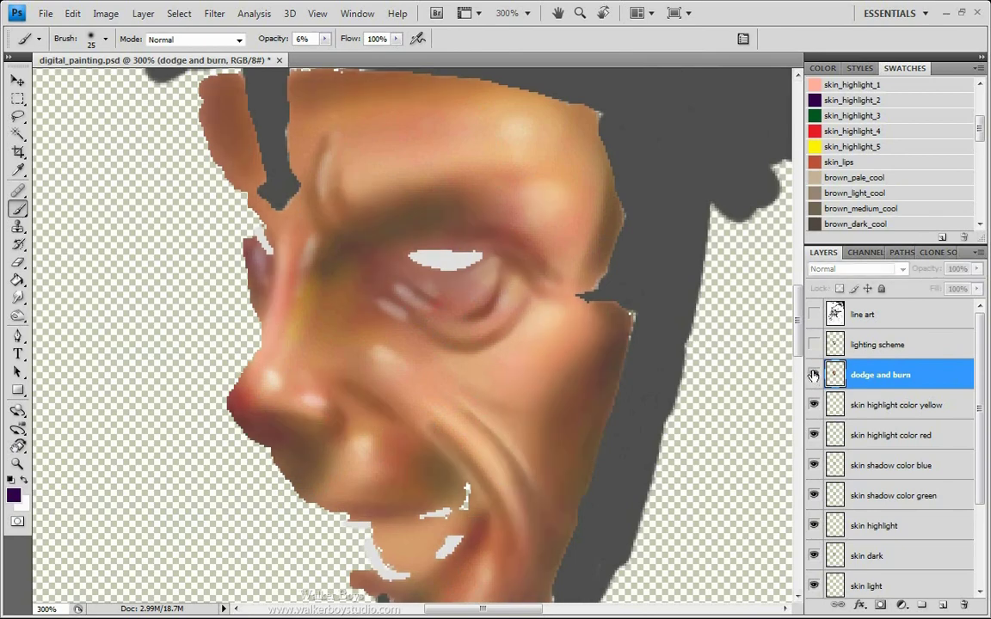
click(815, 377)
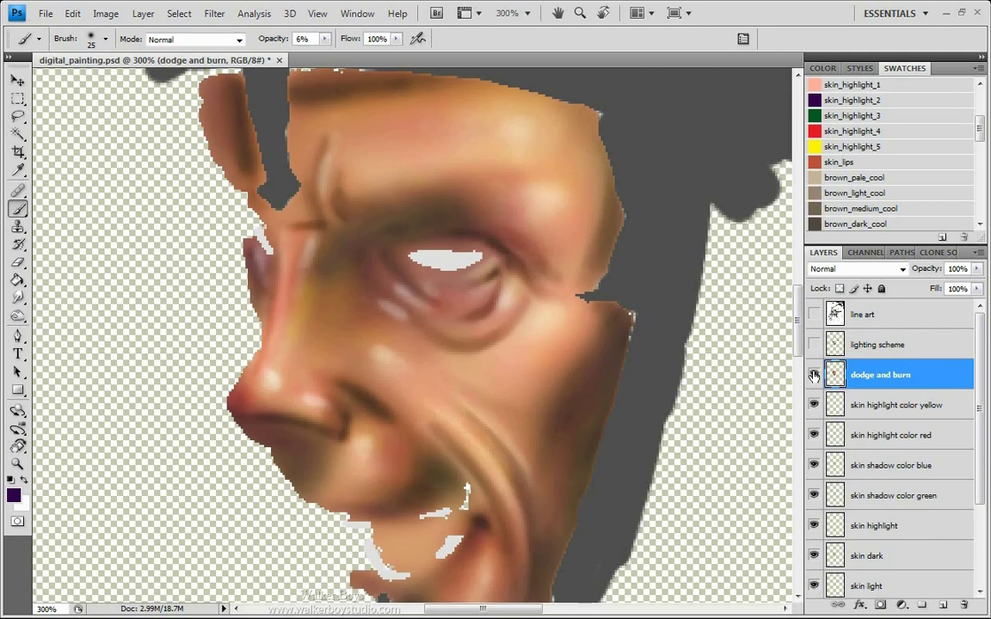
click(814, 376)
click(814, 376)
Restore the line art layer and save the document with the dodge and burn layer at 91% opacity.
click(814, 315)
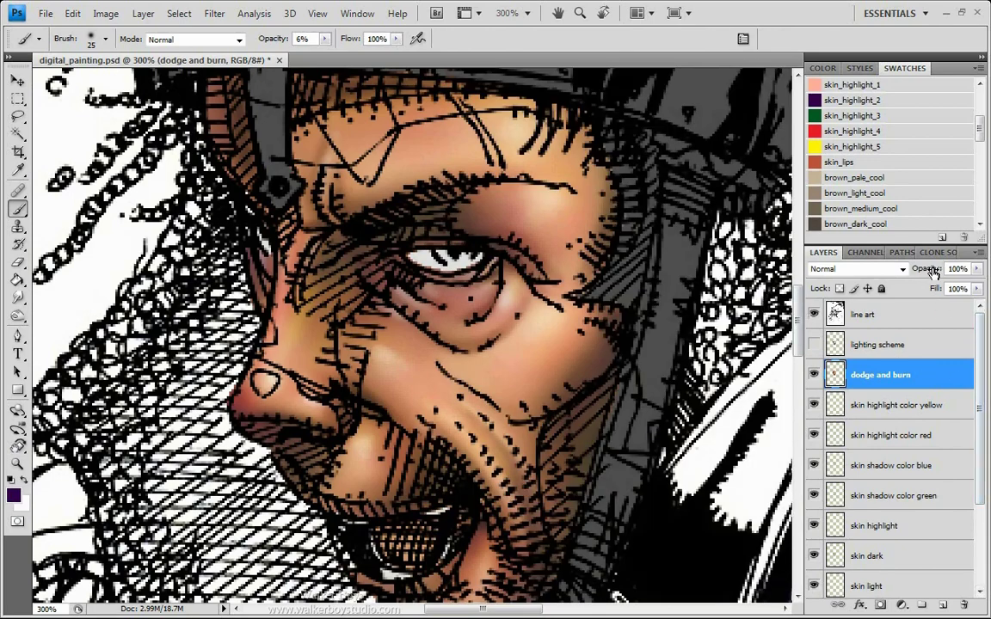
mouse_move(933, 272)
mouse_down()
mouse_move(909, 269)
mouse_move(945, 268)
mouse_move(930, 273)
mouse_up()
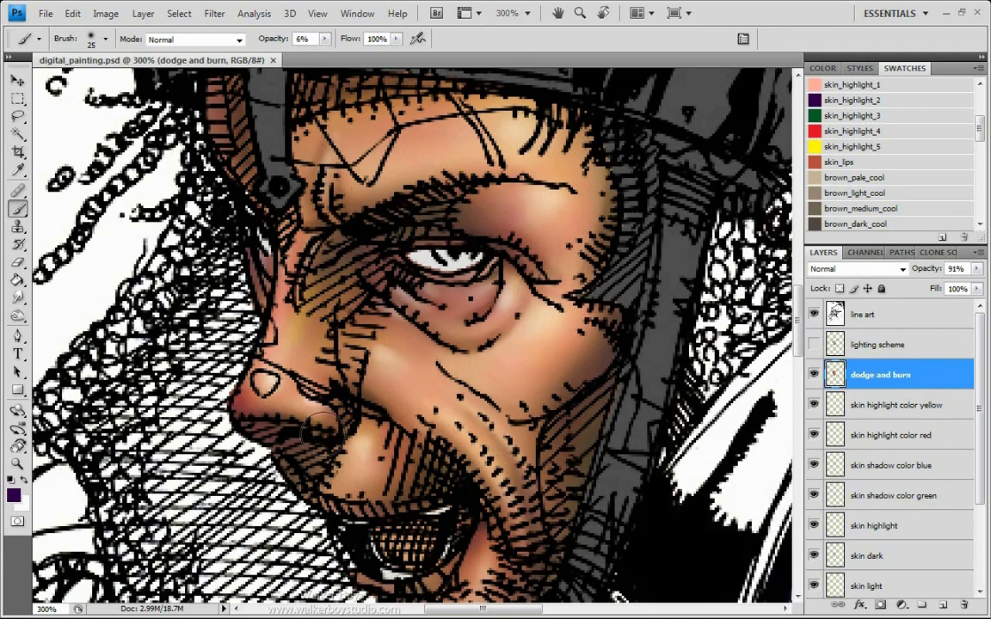
drag(561, 470, 630, 379)
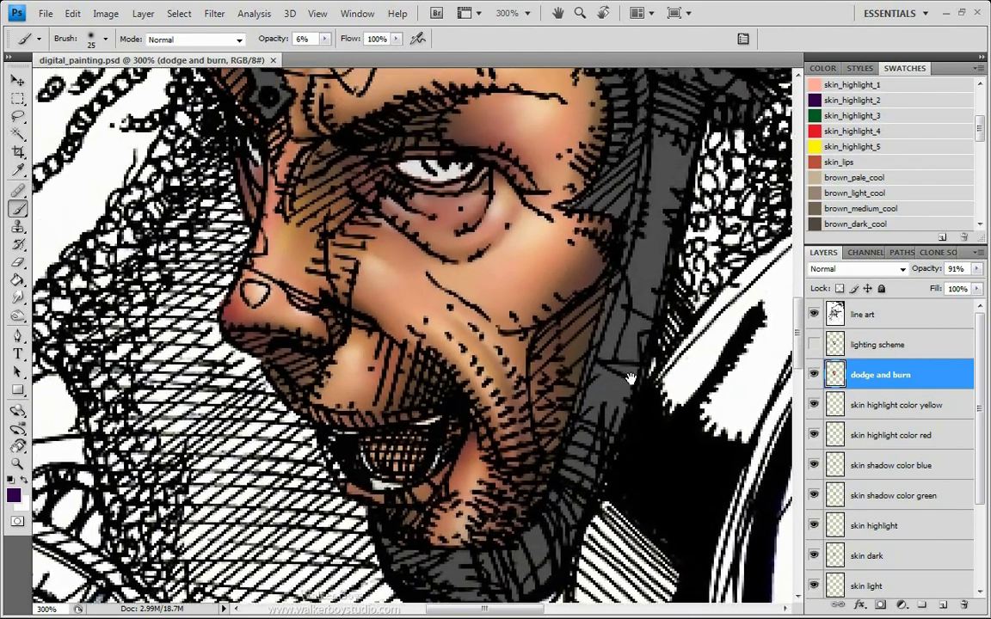
drag(306, 363, 292, 482)
drag(405, 237, 341, 432)
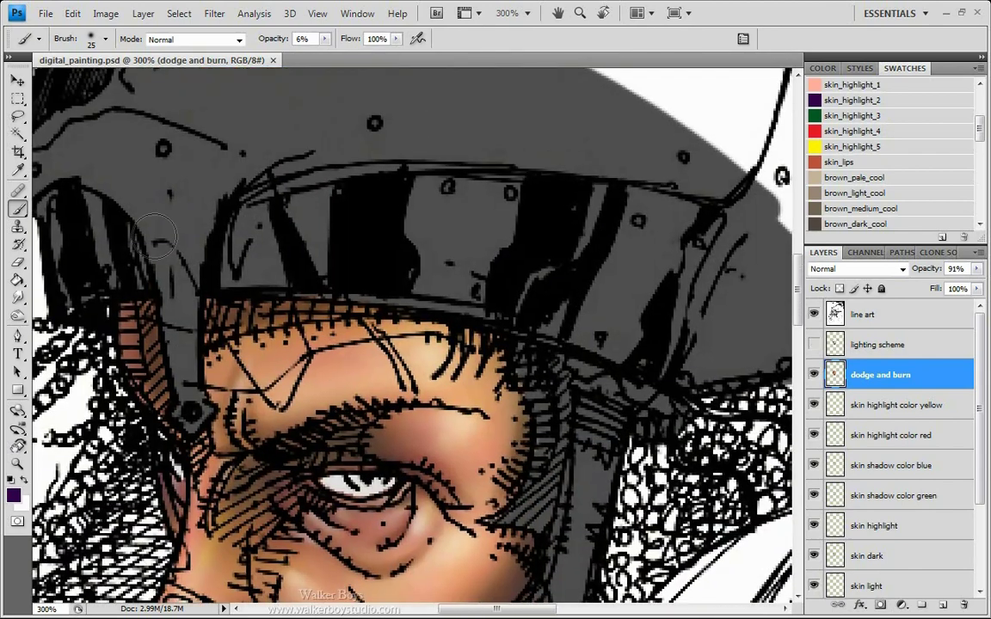
drag(387, 461, 484, 148)
drag(442, 405, 546, 395)
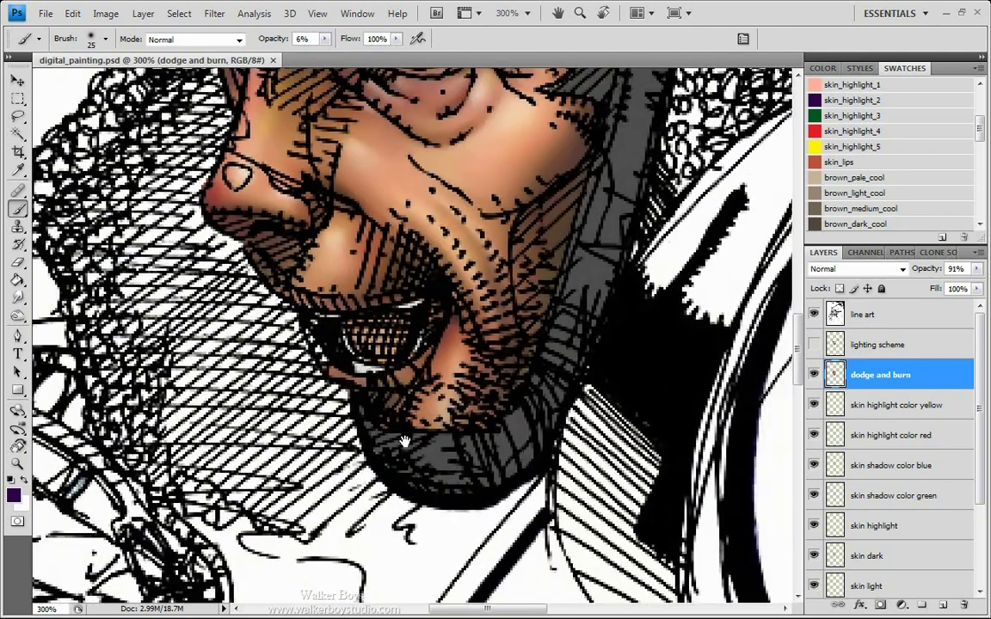
drag(291, 191, 300, 369)
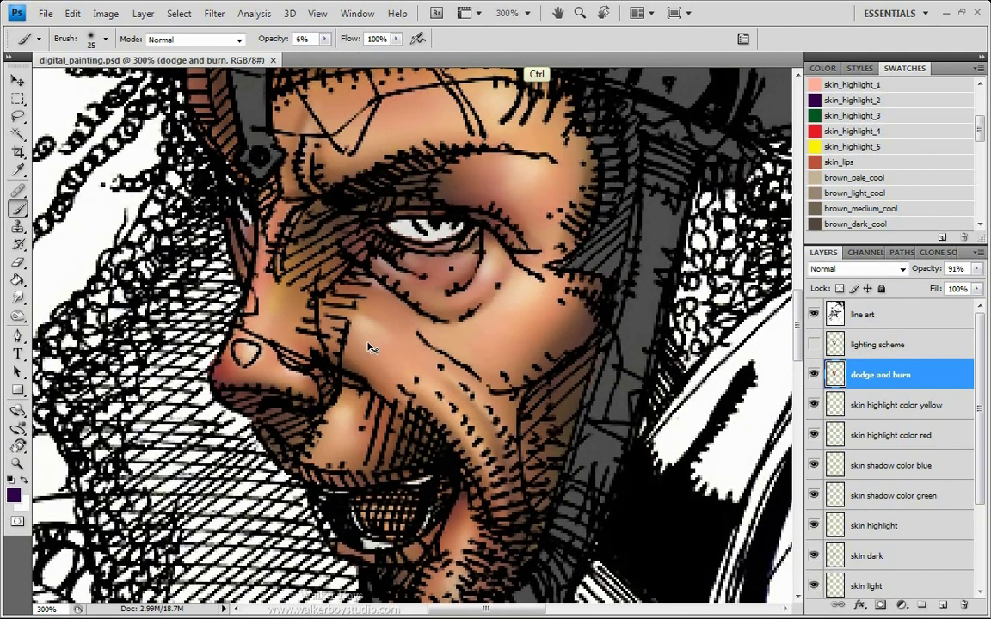
Reduce the brush to 6 px and mix a pale cream foreground color, f0e4d8, from the skin tone sampled below the eyebrow.
key(ctrl+plus)
key(ctrl+plus)
key(ctrl+plus)
mouse_move(433, 183)
mouse_down()
mouse_move(345, 442)
mouse_move(352, 423)
mouse_up()
key([)
key(bracketleft)
key(bracketleft)
key(bracketleft)
key(bracketleft)
key(bracketleft)
key(bracketleft)
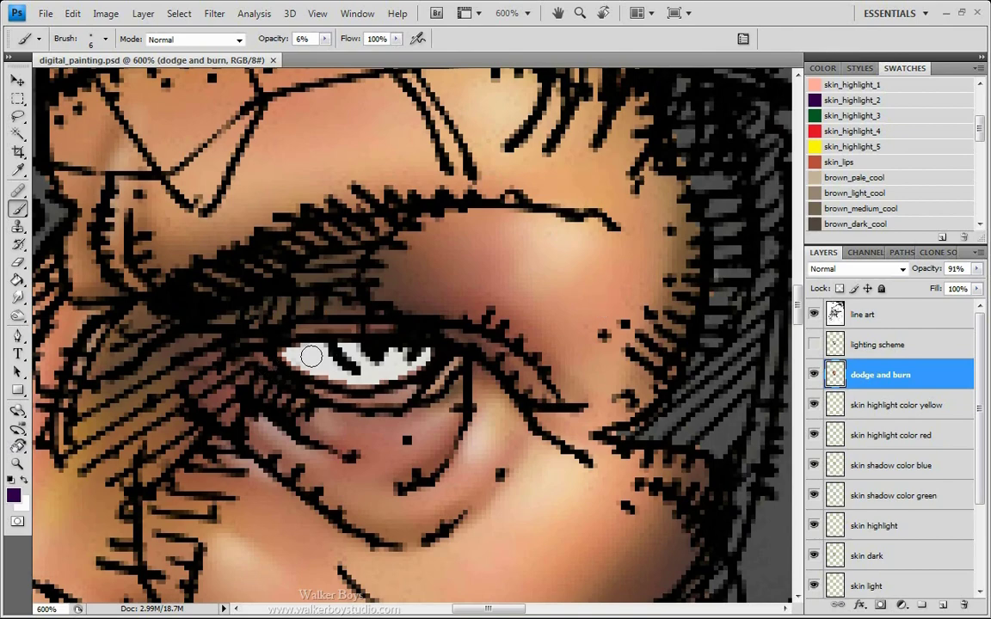
alt+click(514, 225)
click(15, 497)
mouse_move(346, 194)
mouse_down()
mouse_move(330, 188)
mouse_move(327, 196)
mouse_up()
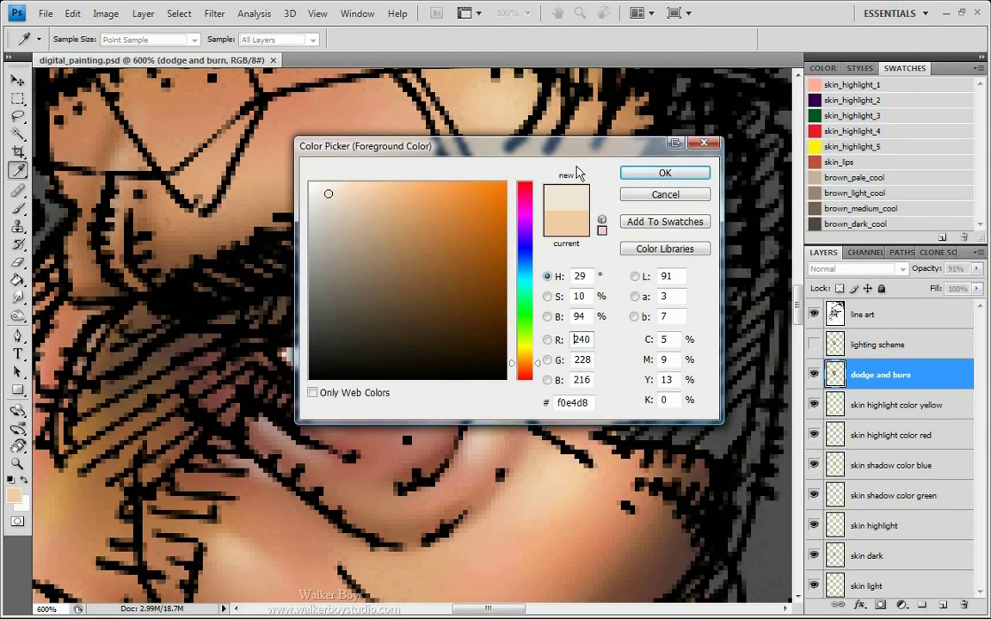
click(675, 174)
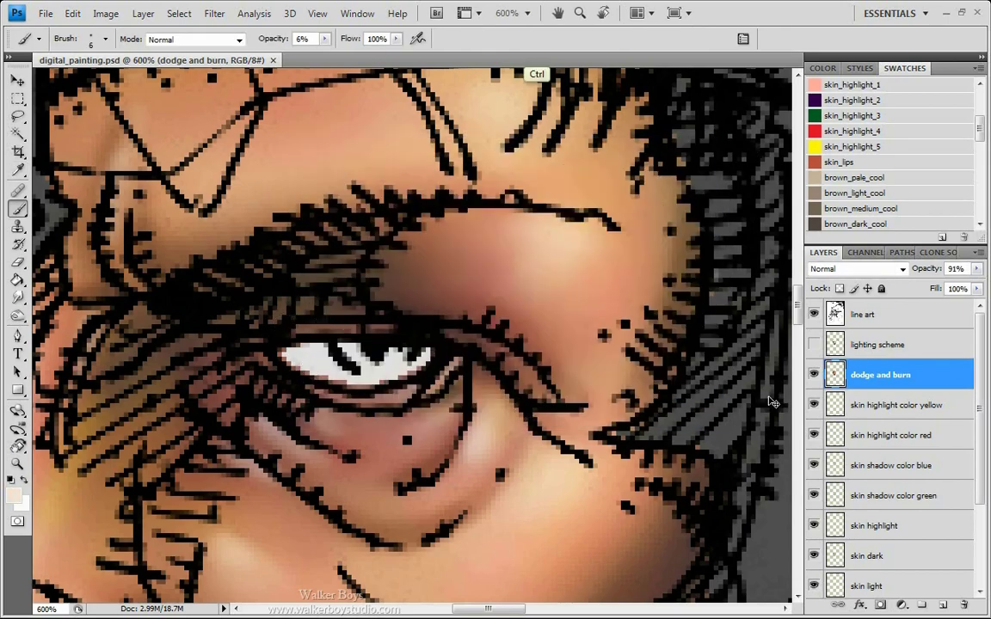
Select the white of the eye on the mask layer with the Magic Wand at tolerance 20.
click(978, 522)
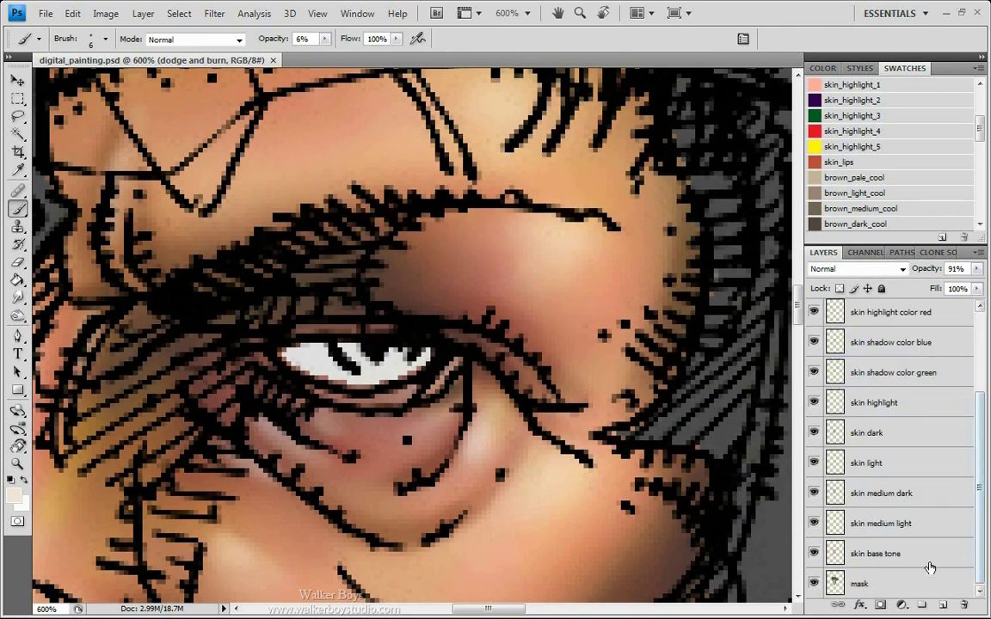
click(869, 584)
key(w)
click(365, 375)
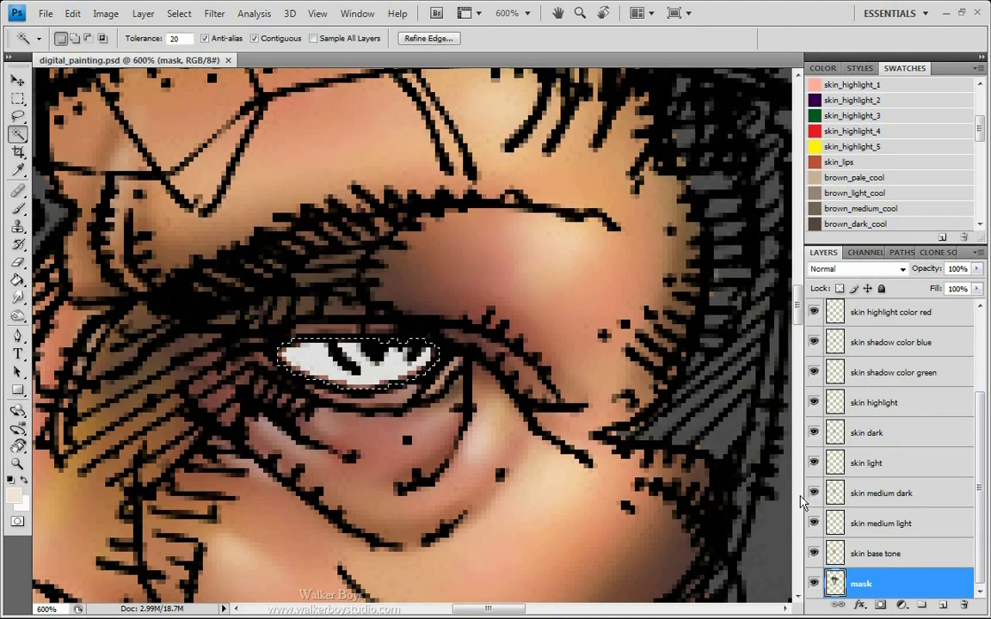
Create a new layer named "eye base tone" directly above the dodge and burn layer.
scroll(878, 301, up, 3)
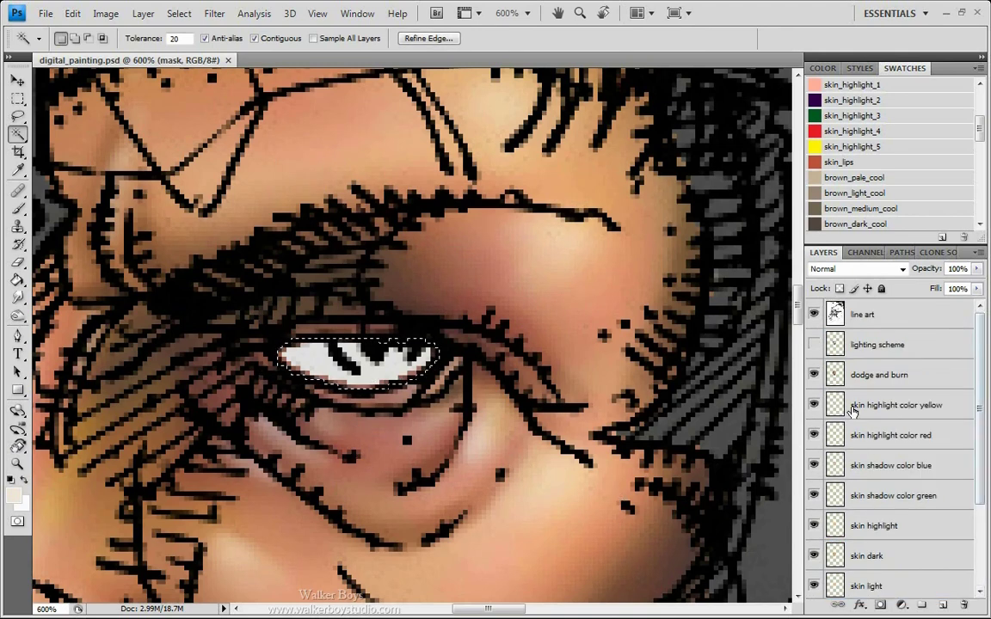
click(903, 376)
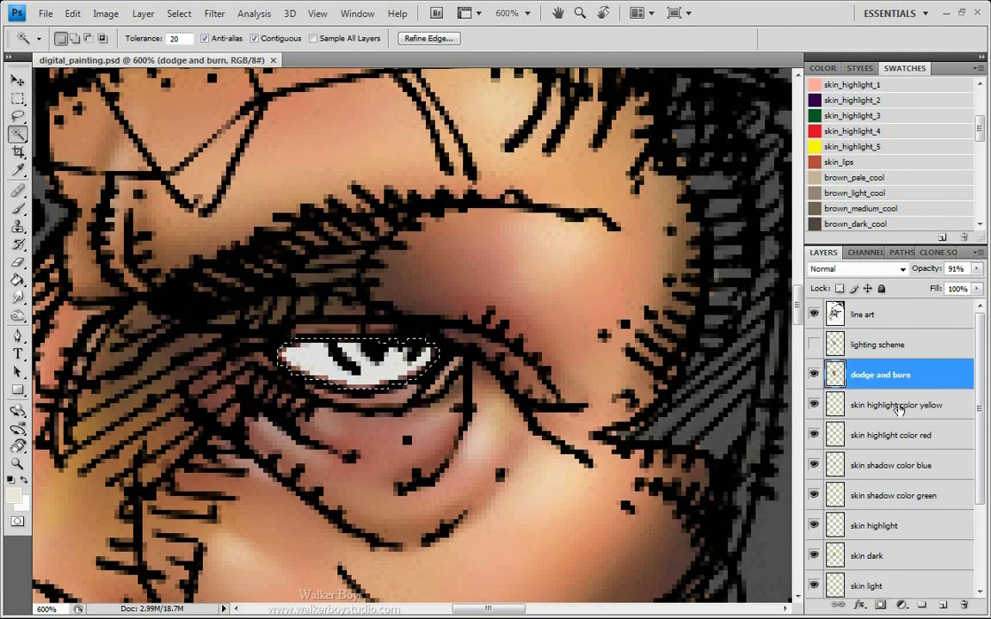
key(ctrl+shift+n)
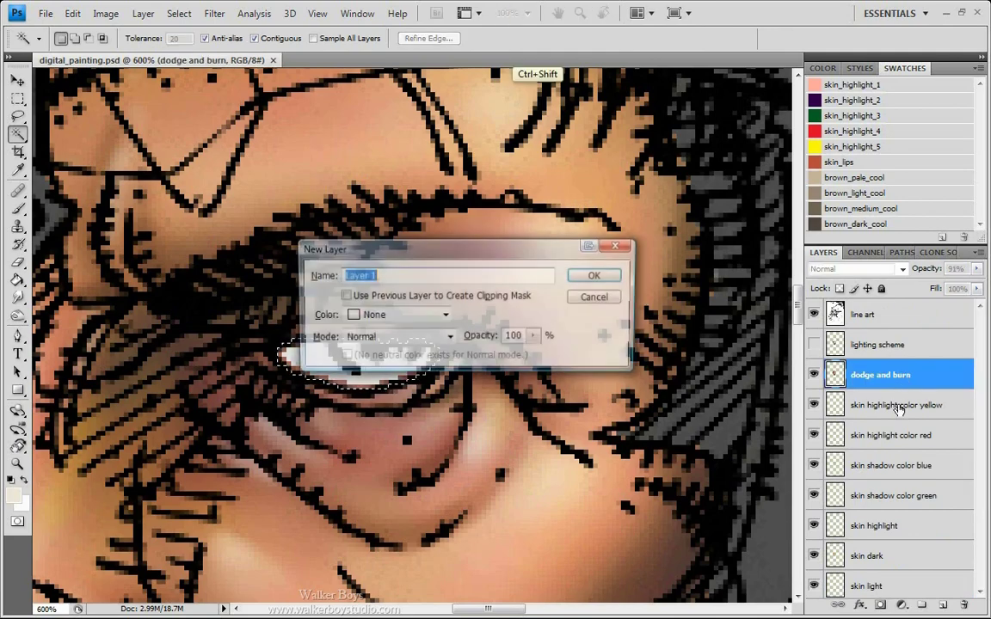
text(eye base ton)
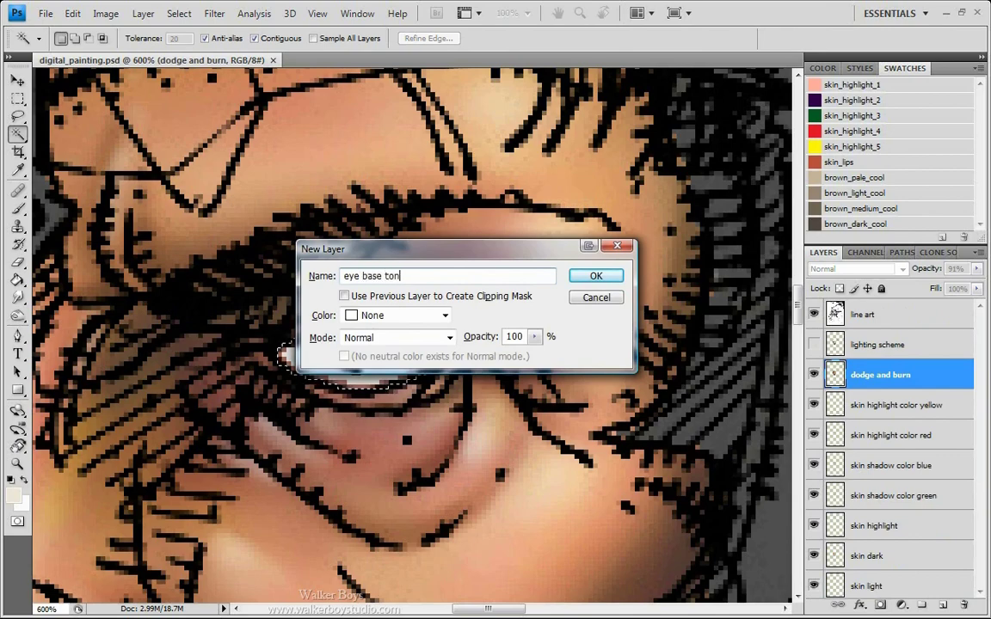
text(e)
key(Return)
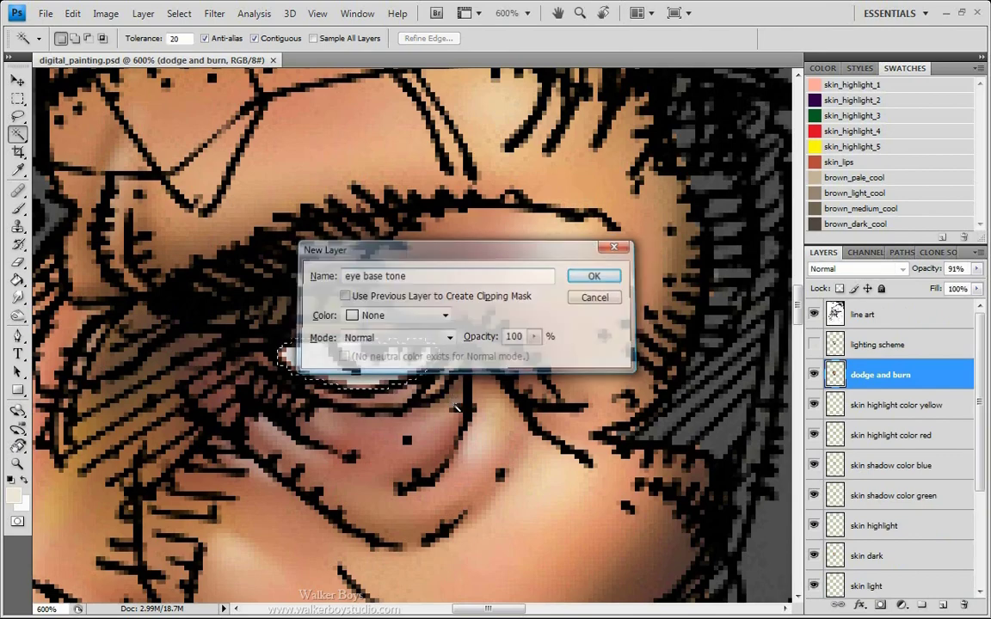
Paint the selected eye white with the pale cream color, using an 8 px brush at 100% opacity.
key(b)
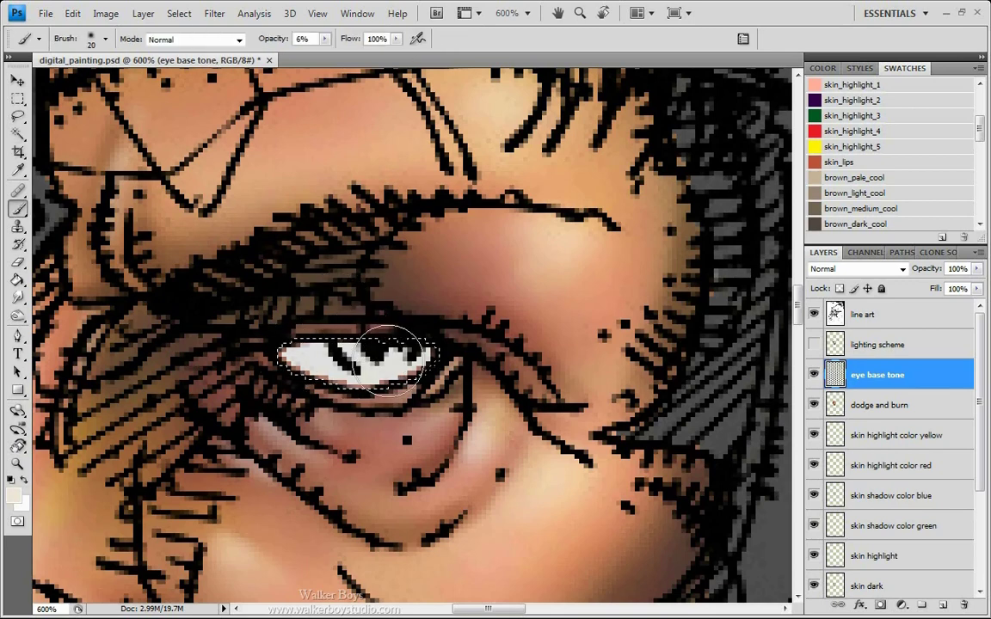
mouse_move(425, 355)
mouse_down()
mouse_move(348, 382)
mouse_move(415, 361)
mouse_up()
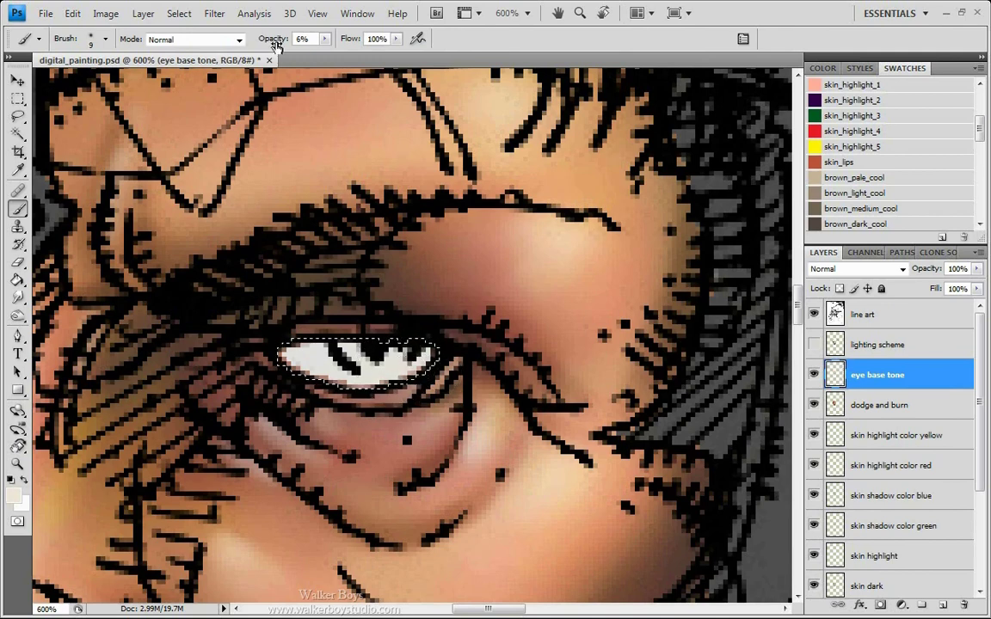
drag(271, 41, 389, 59)
key([)
drag(417, 372, 331, 387)
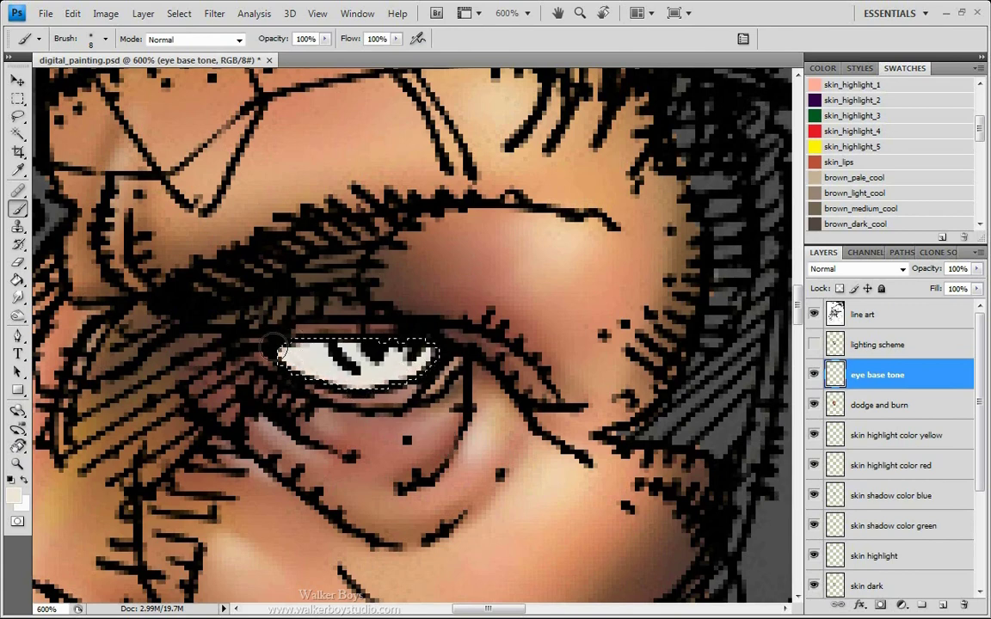
mouse_move(284, 365)
mouse_down()
mouse_move(365, 376)
mouse_move(320, 368)
mouse_up()
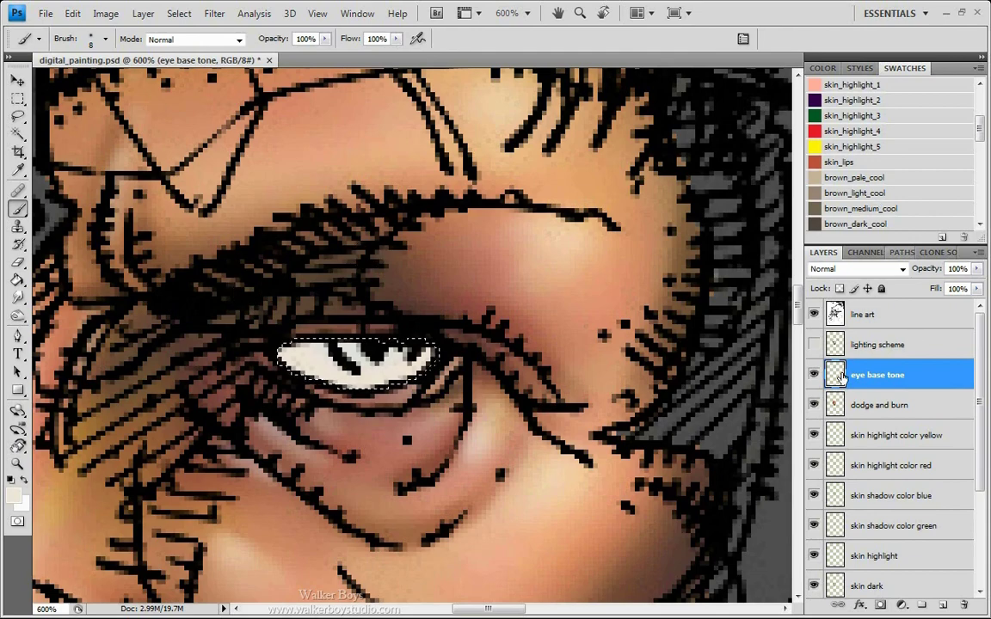
Create a new layer named "eye medium" above the eye base tone layer.
key(ctrl+shift+n)
text(eye medium)
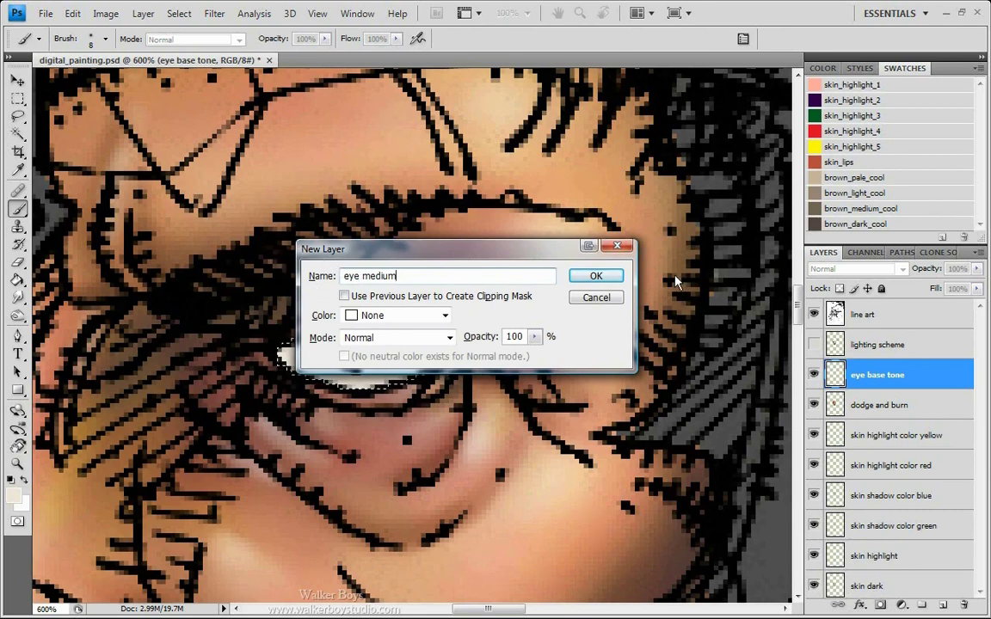
click(595, 276)
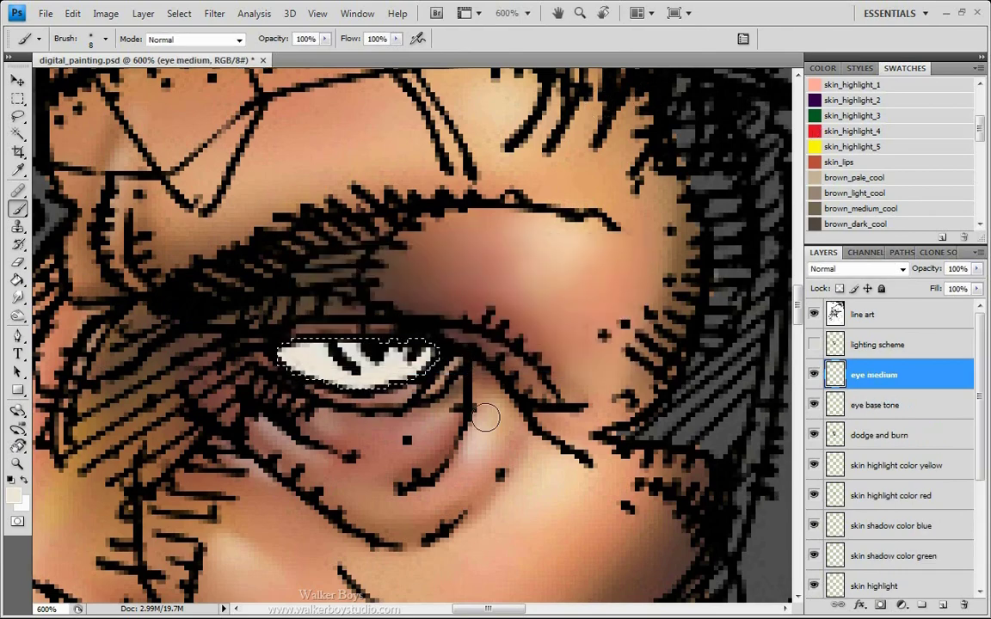
Compare with the skin layers' naming and rename the eye medium layer to "eye medium light".
drag(982, 394, 982, 480)
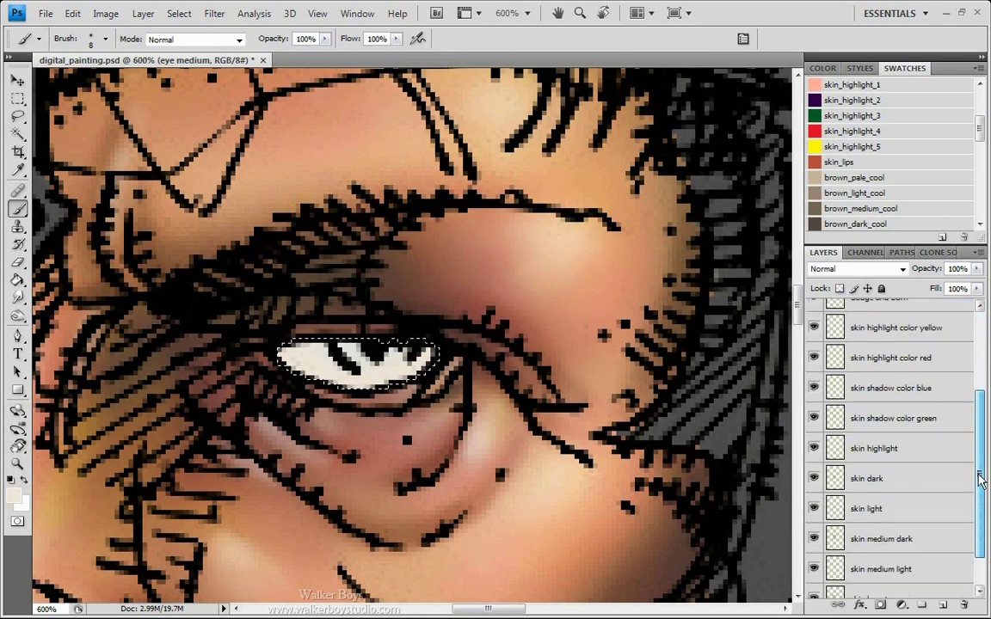
scroll(982, 480, down, 2)
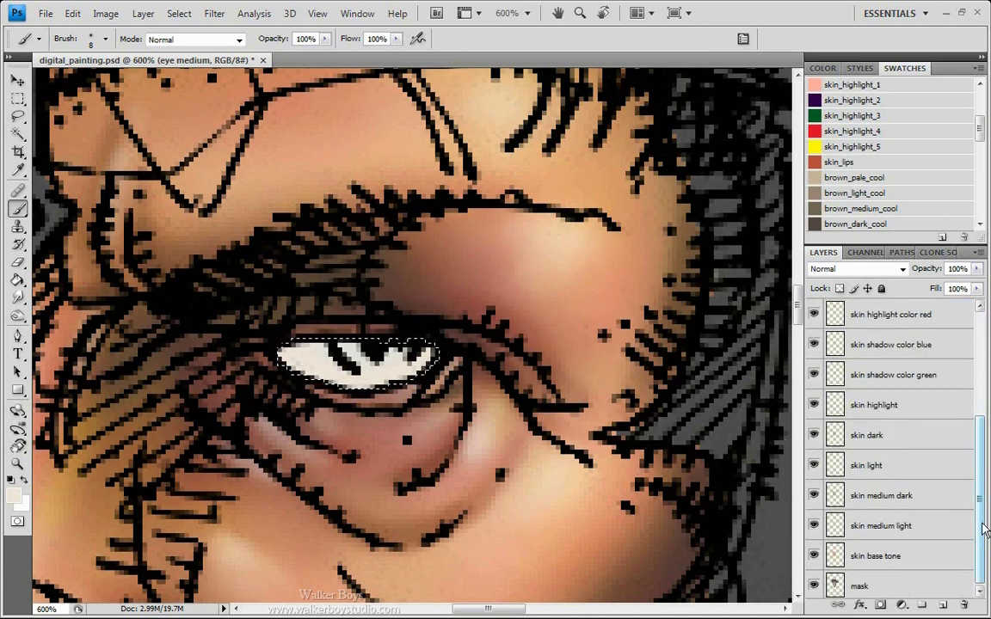
scroll(886, 379, up, 3)
double_click(886, 377)
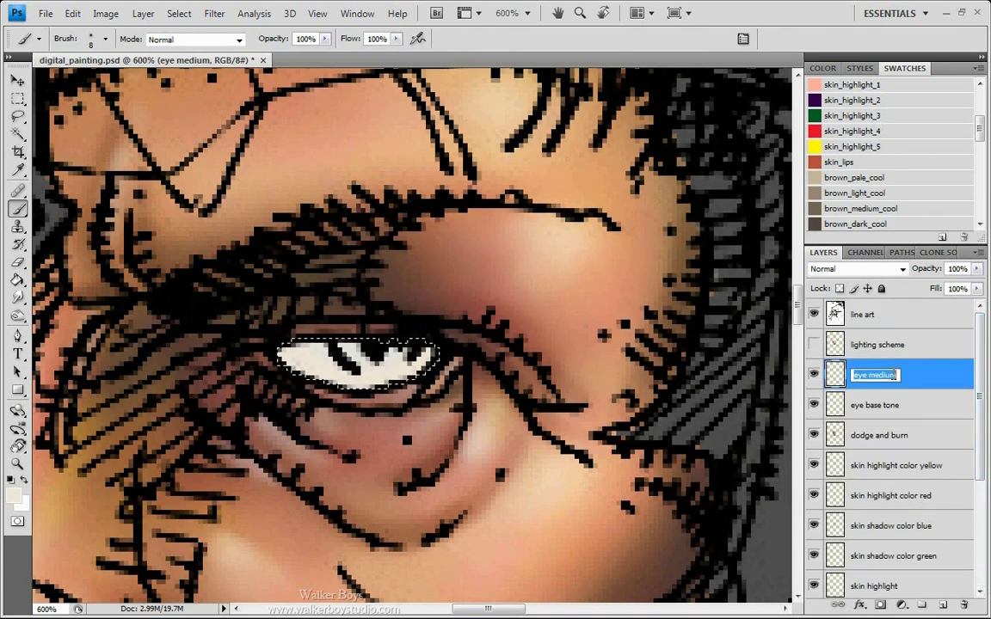
key(End)
text(lig)
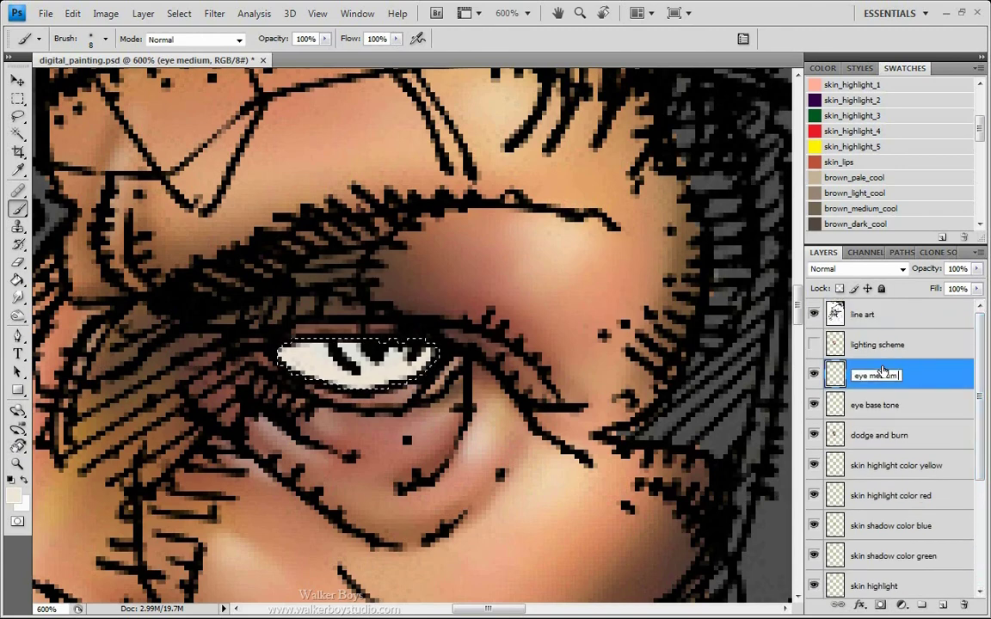
text(ht)
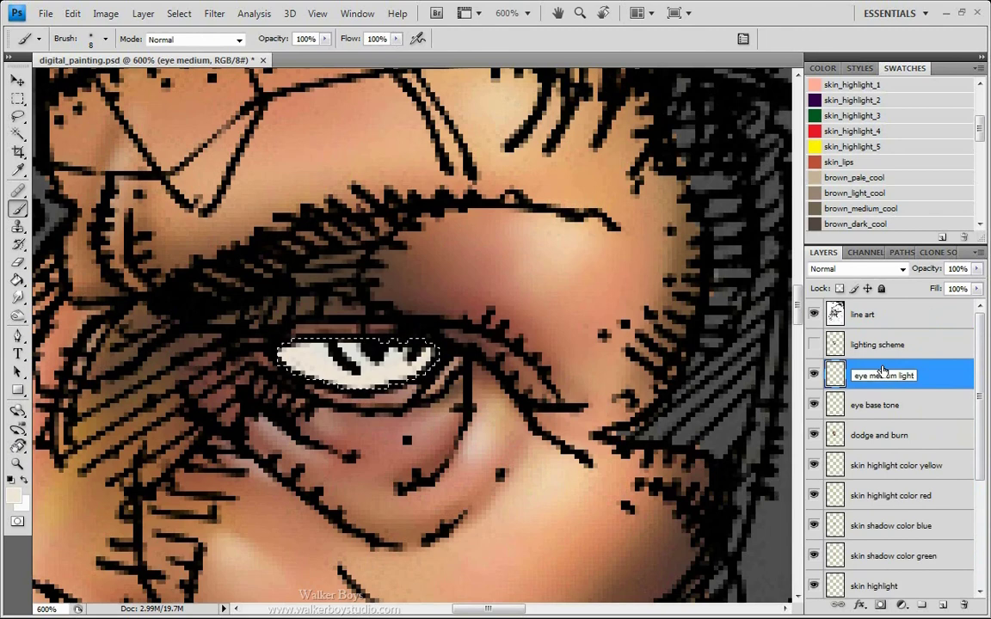
key(Return)
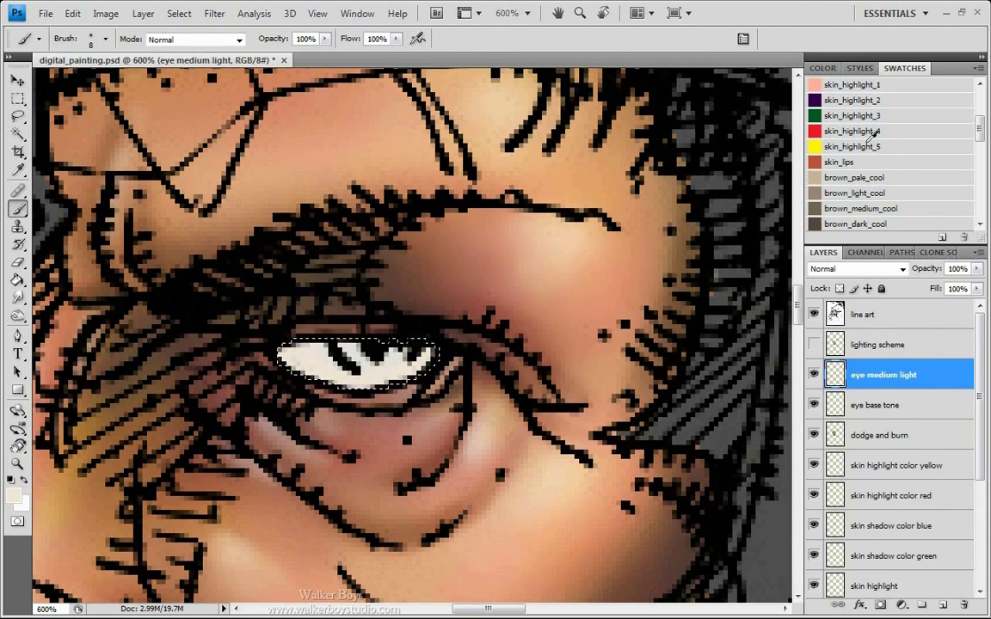
Paint lighter areas inside the selected eye with a near-white color, using a small brush at 73% opacity.
click(13, 494)
drag(321, 190, 310, 184)
click(666, 175)
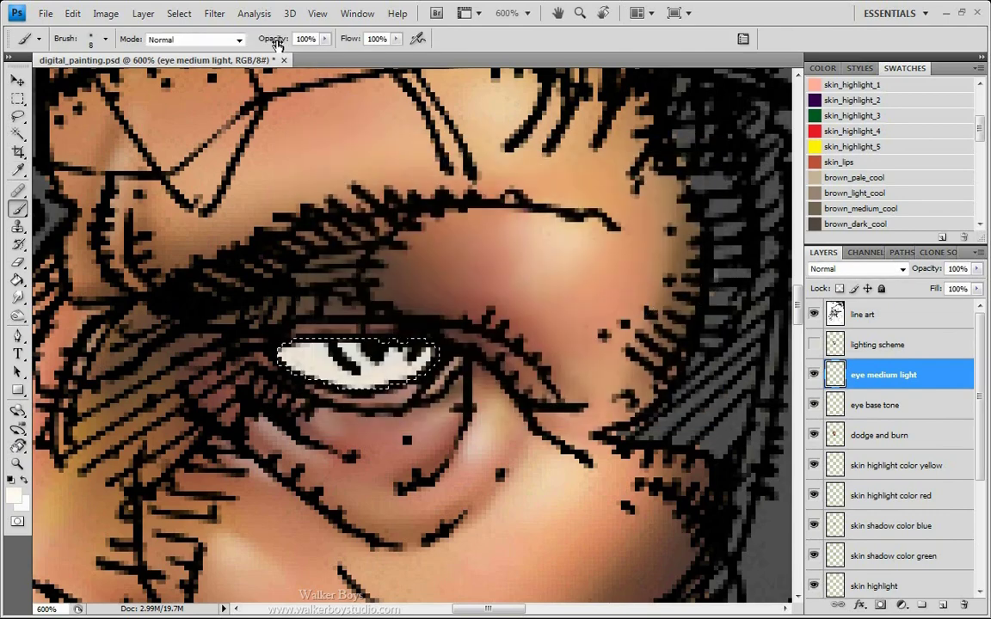
drag(275, 40, 243, 38)
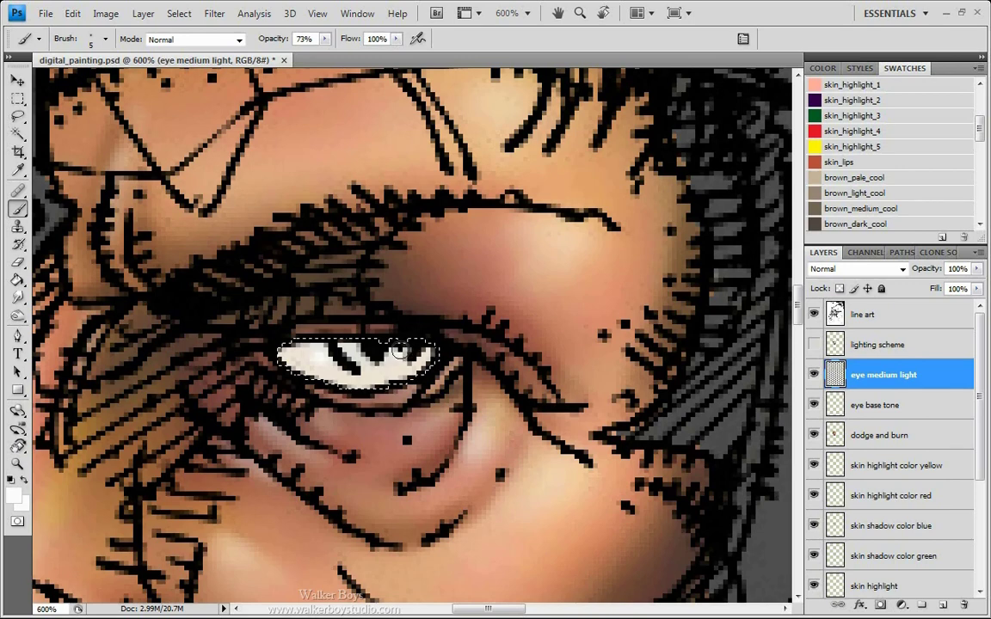
Lighten the black strokes at the outer side of the eye on the line art layer with a 4 px white brush.
click(860, 315)
key(bracketleft)
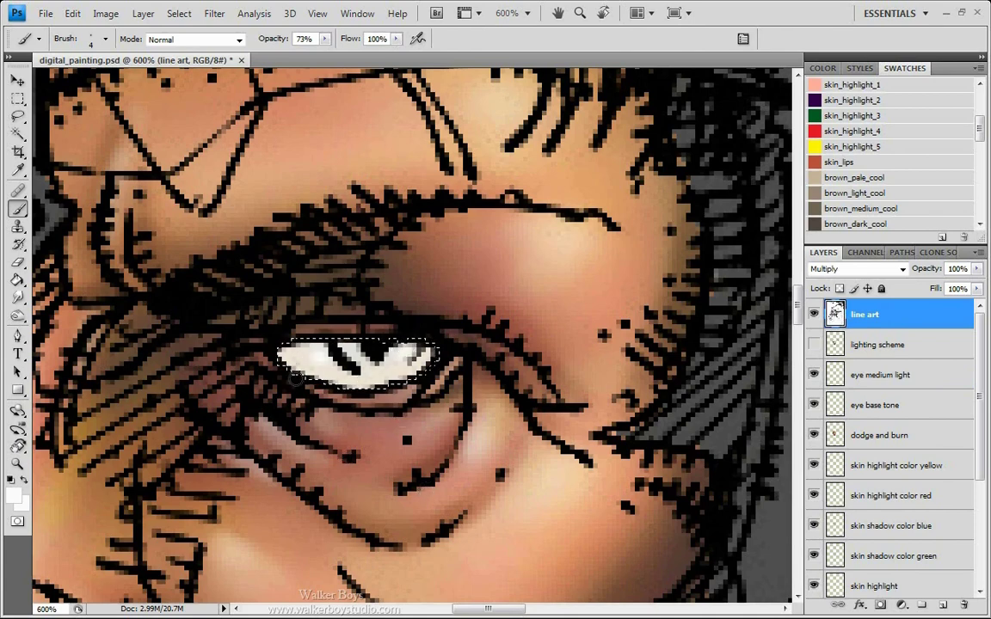
key(bracketright)
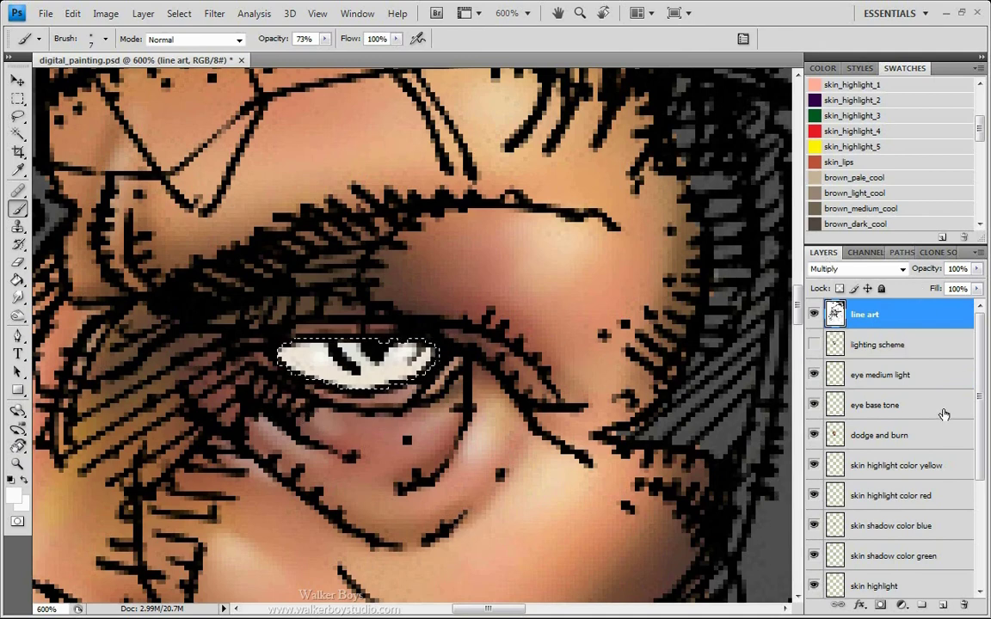
Create a new layer named "eye medium dark" above the eye medium light layer.
click(882, 387)
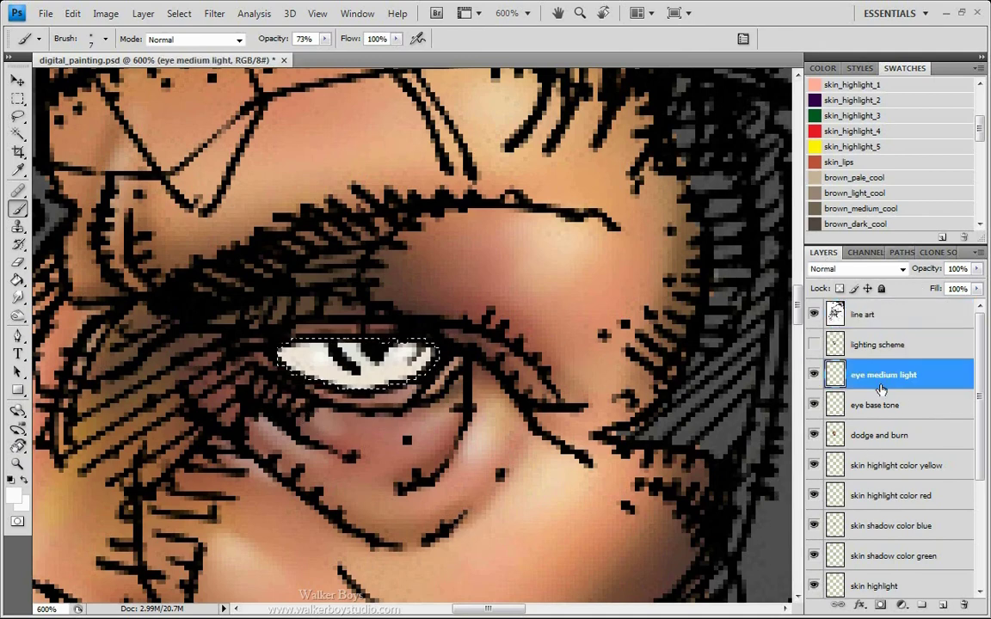
key(ctrl+shift+n)
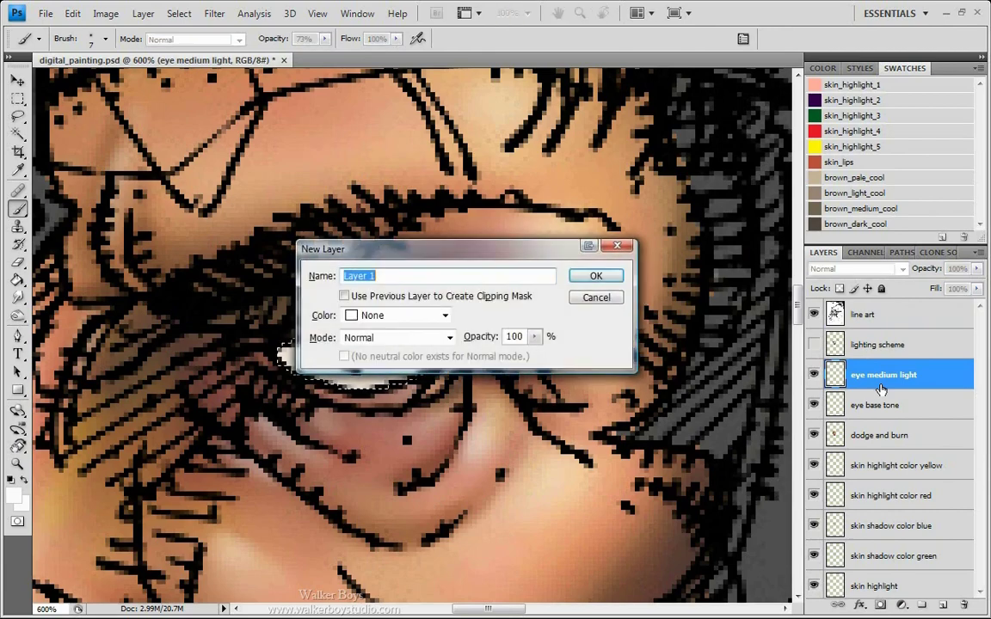
text(eye )
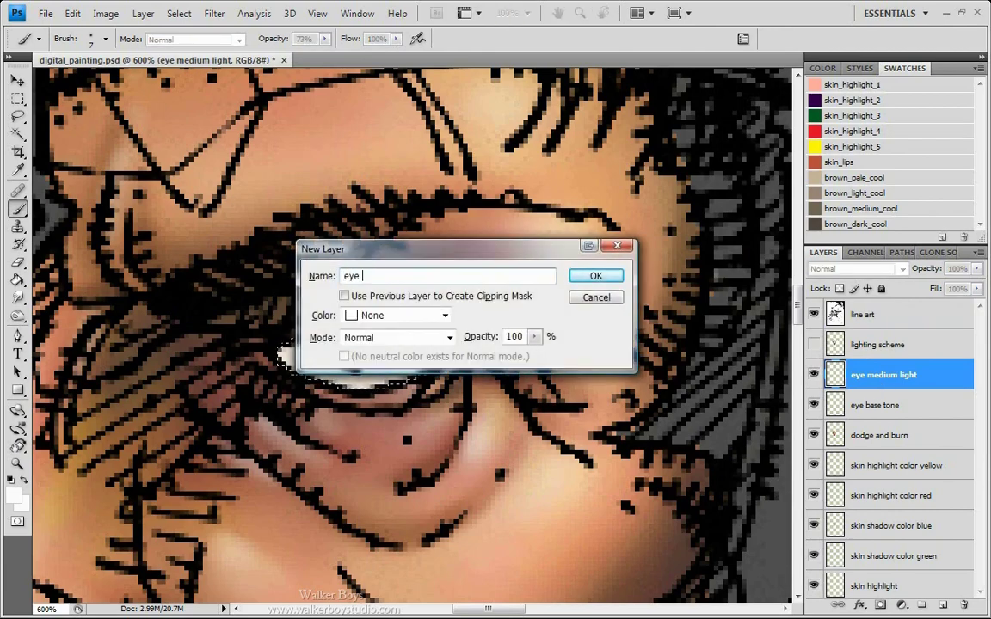
text(meduim da)
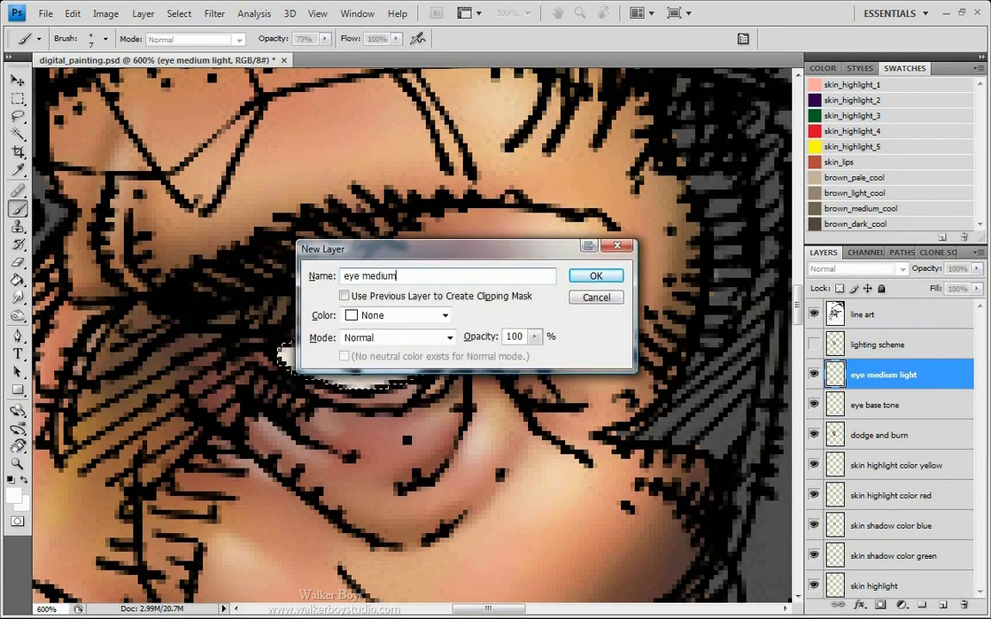
text(rk)
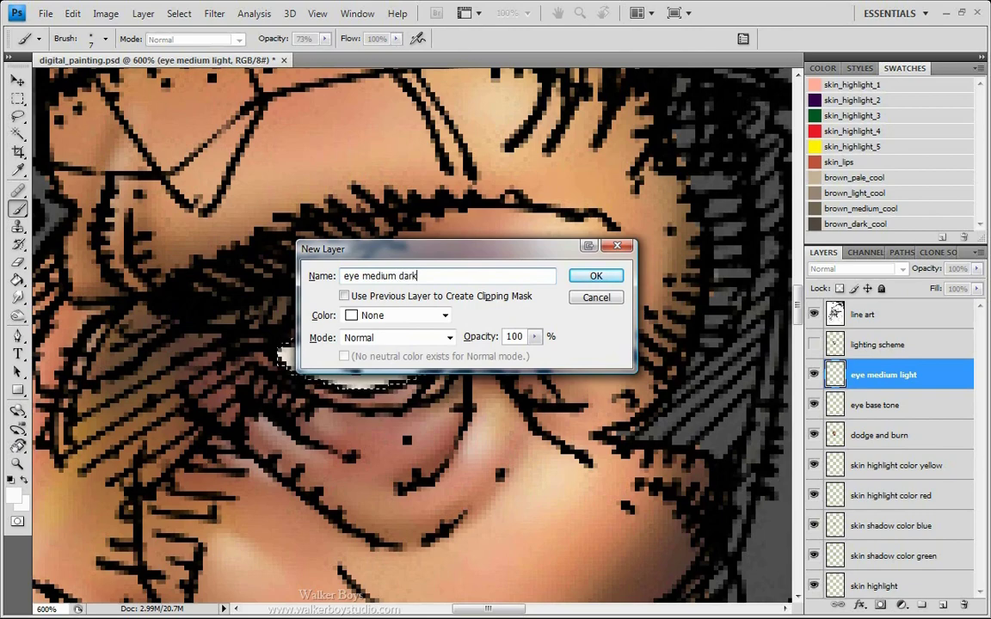
key(Return)
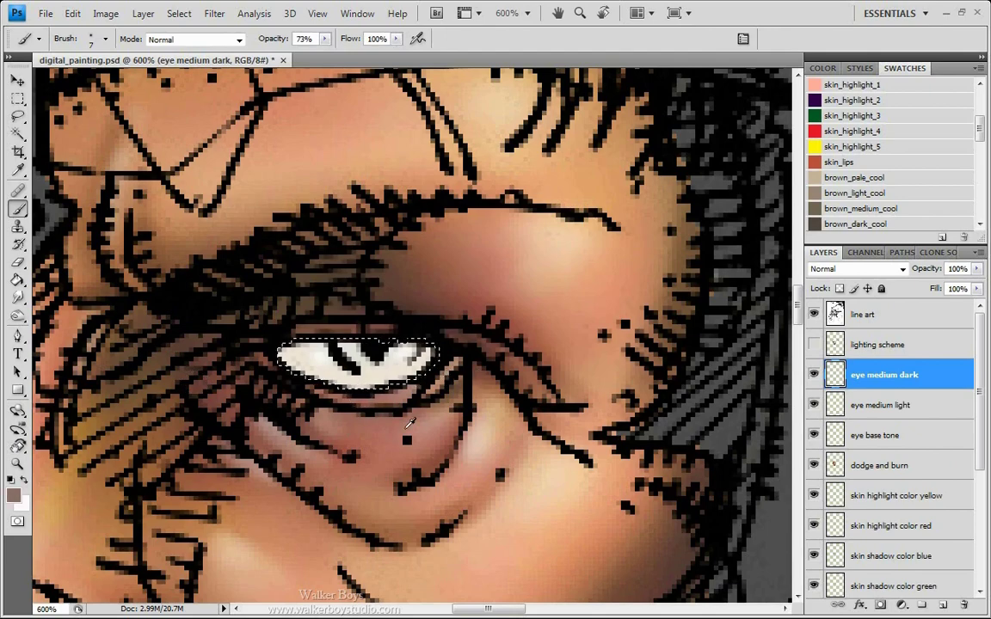
Shade the darker areas inside the selected eye with light gray-brown c5b5b0, using a small brush at 62% opacity.
click(13, 495)
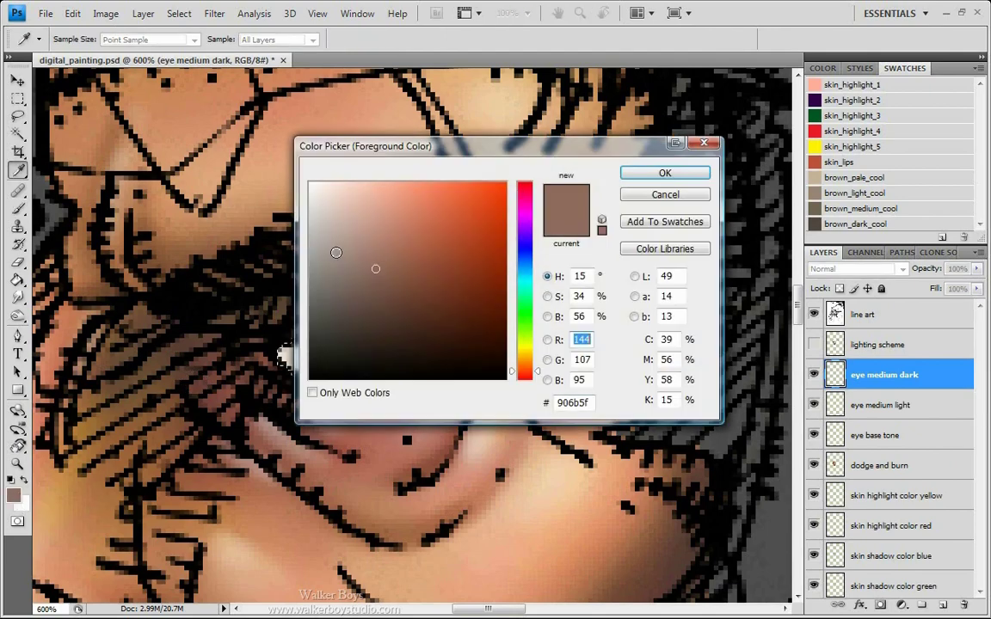
drag(337, 252, 325, 220)
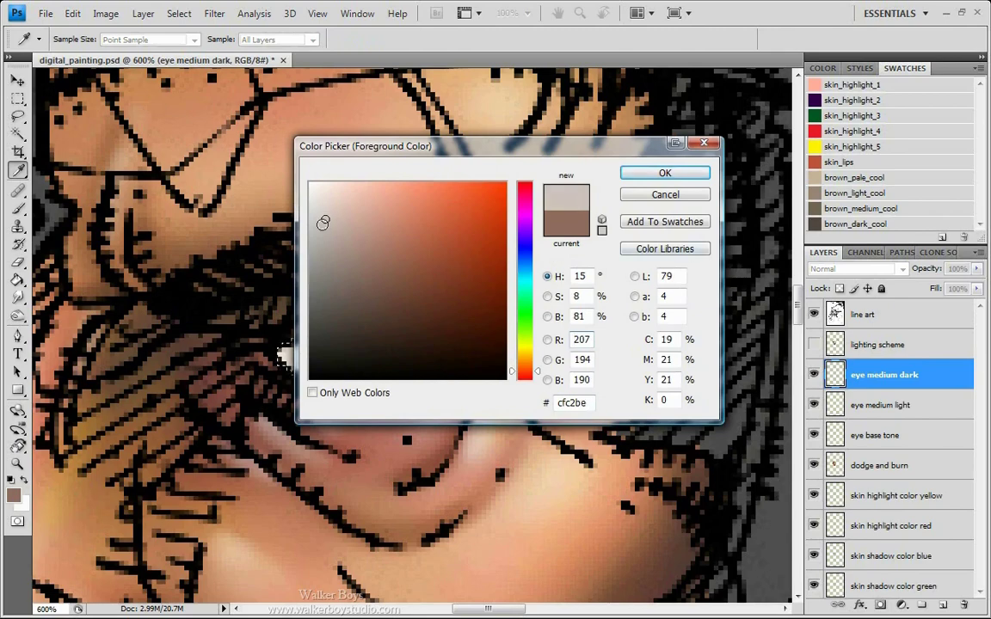
click(286, 206)
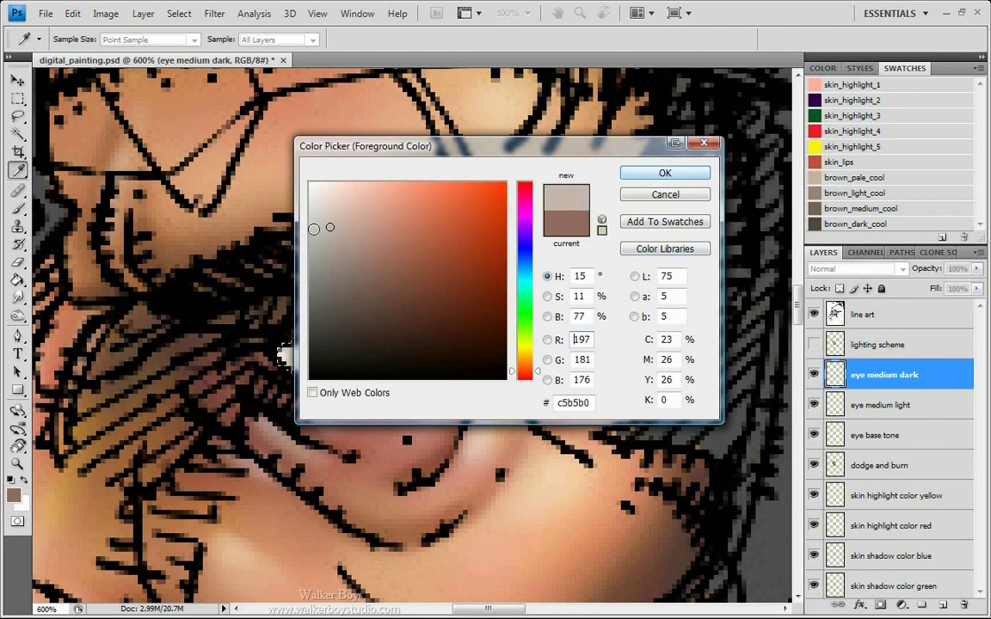
click(665, 173)
drag(275, 41, 245, 40)
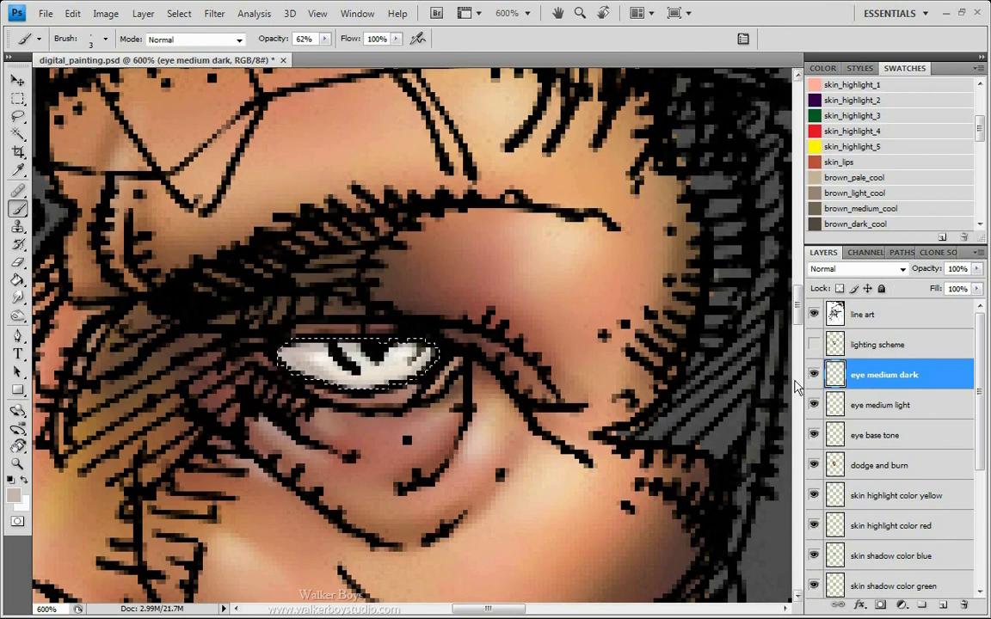
Create a new layer named "eye color" above the eye medium dark layer.
key(ctrl+shift+n)
text(eye)
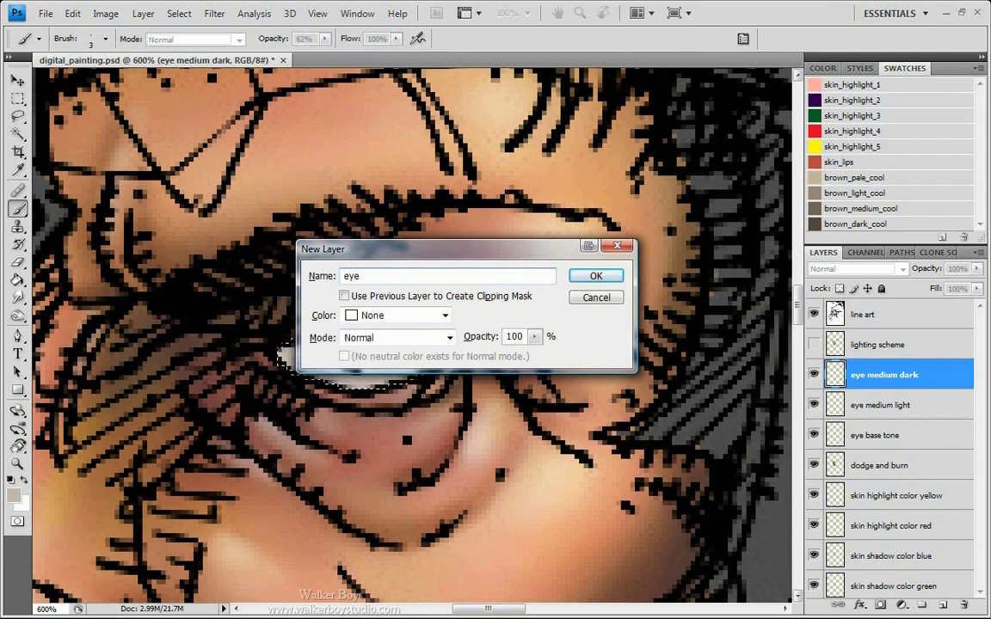
text( color)
key(Return)
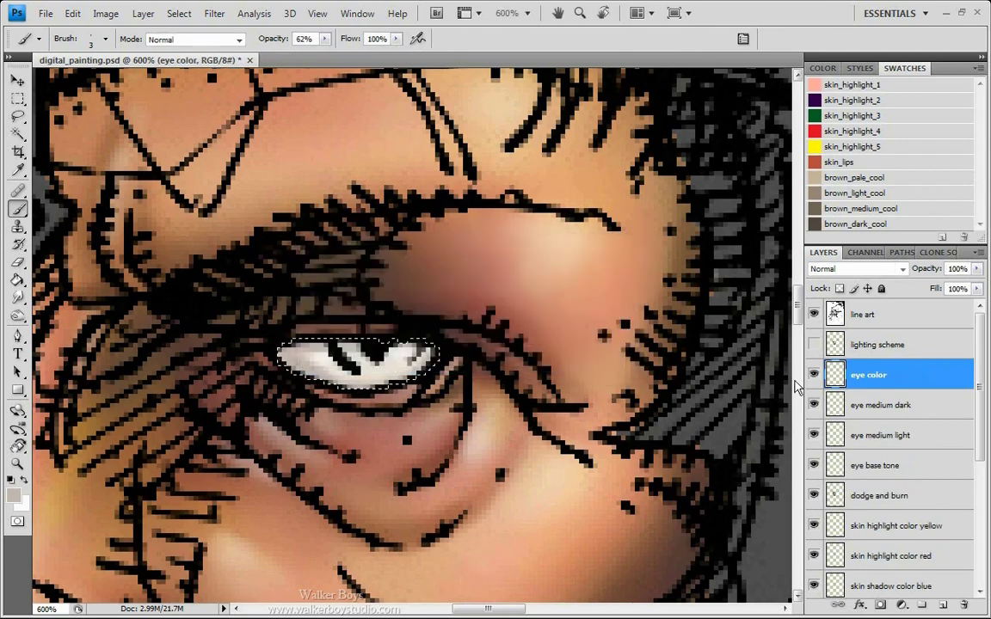
Paint the iris with the skin_highlight_3 green using a 6 px brush, reducing the brush to 1 px for fine detail.
click(813, 115)
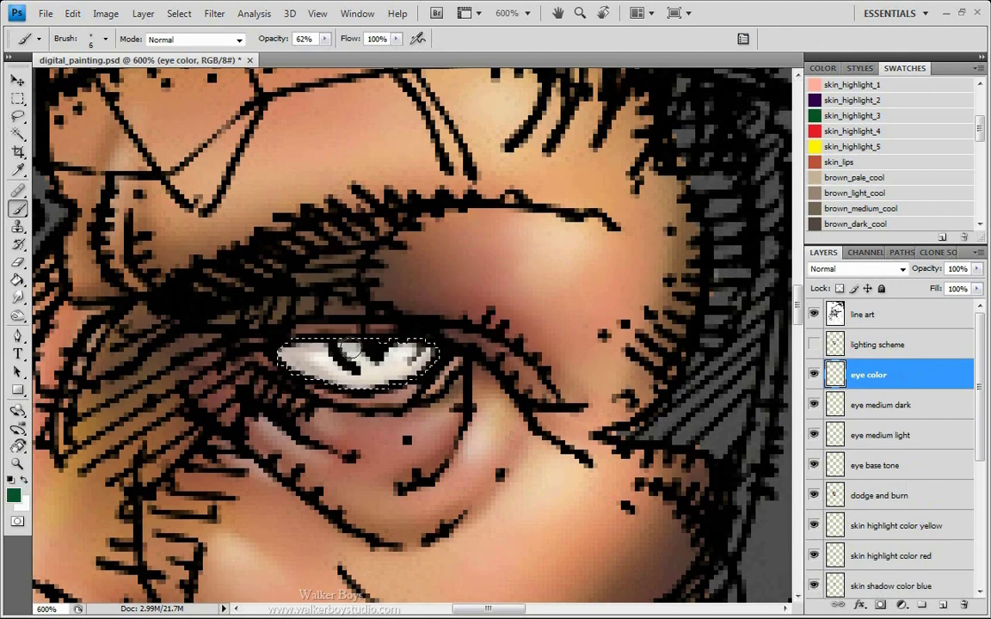
mouse_move(355, 361)
mouse_down()
mouse_move(413, 348)
mouse_move(392, 359)
mouse_move(317, 353)
mouse_move(379, 353)
mouse_up()
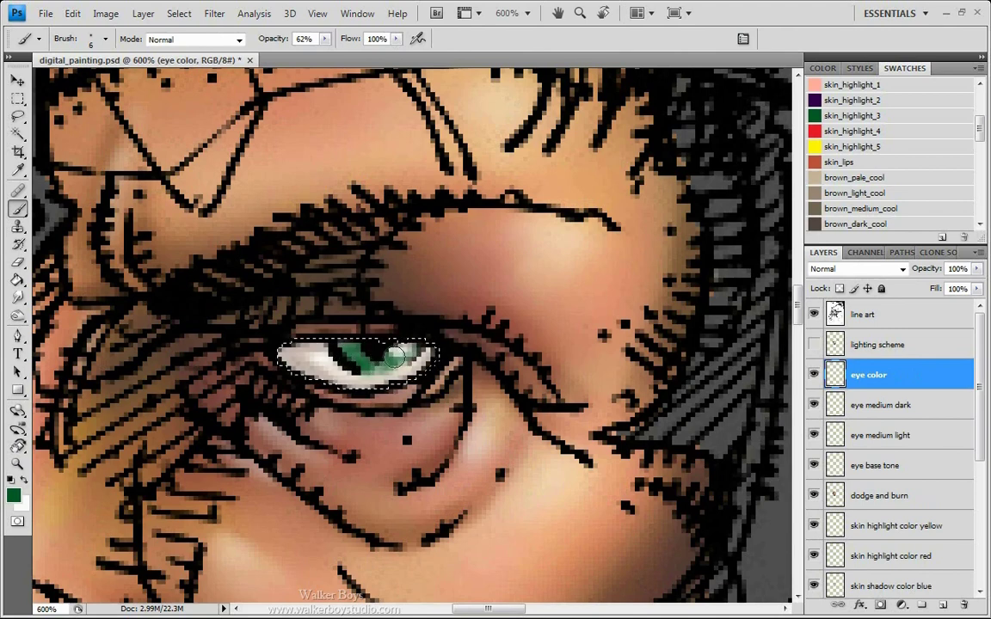
key(bracketleft)
key(bracketleft)
key(bracketleft)
key(bracketleft)
key(bracketleft)
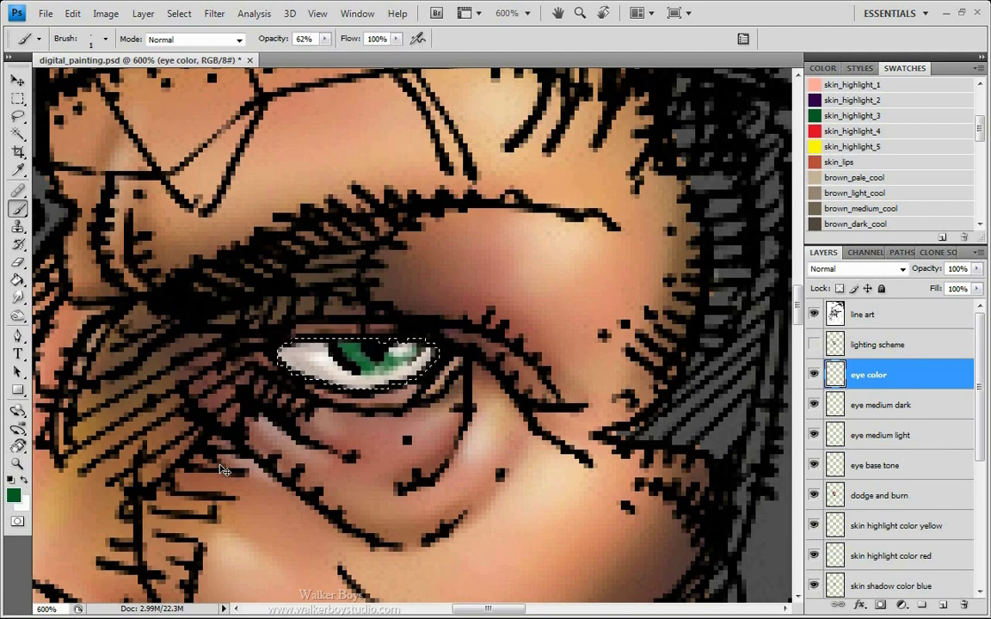
Review the painted eye in the context of the whole face and save the document.
key(ctrl+minus)
key(ctrl+minus)
key(ctrl+minus)
key(ctrl+minus)
key(ctrl+minus)
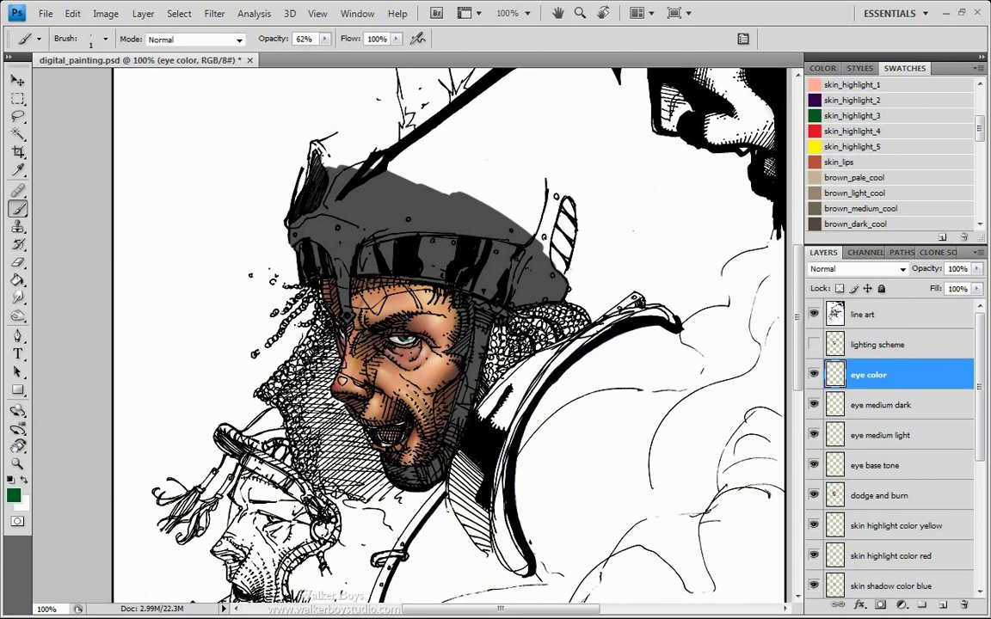
drag(259, 345, 277, 308)
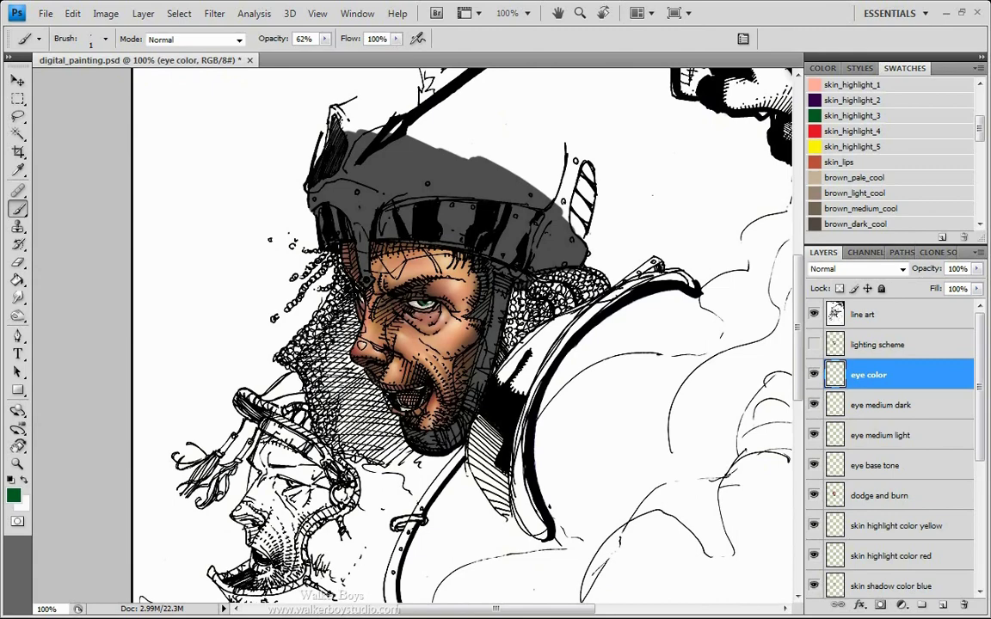
key(ctrl+plus)
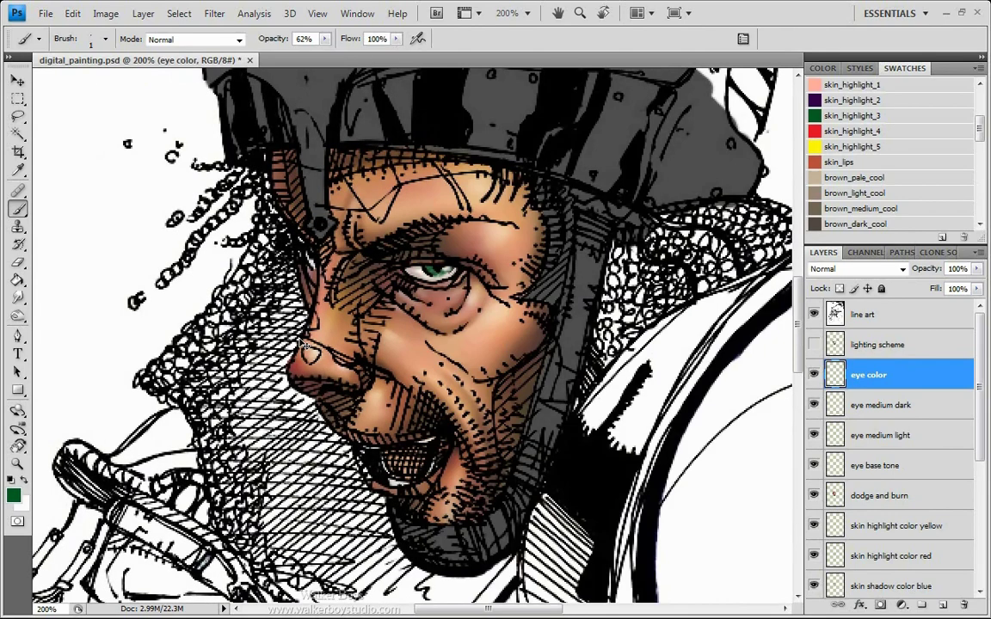
key(ctrl+plus)
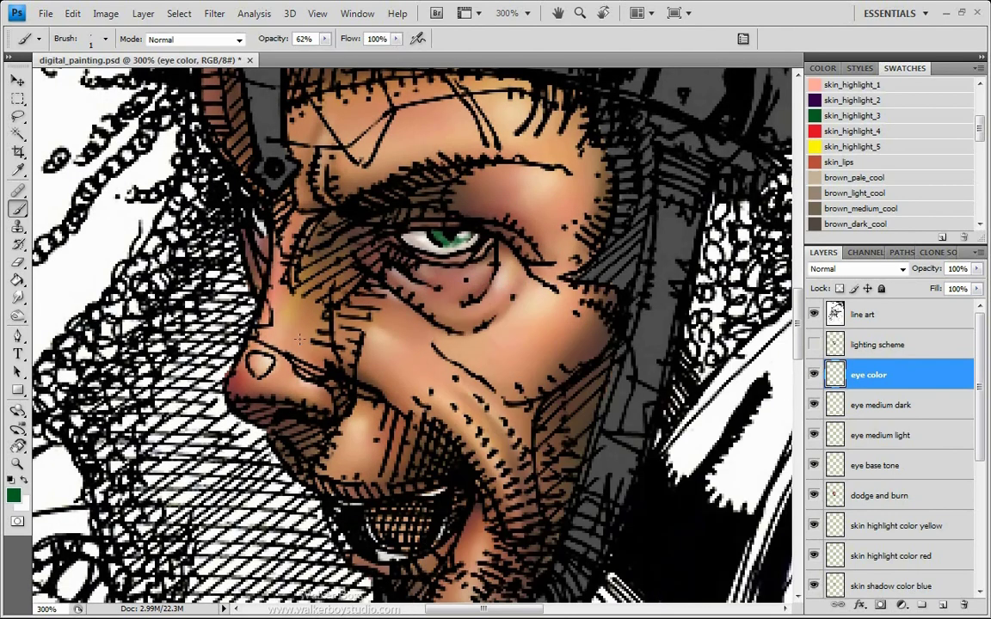
key(ctrl+s)
Check the painted face without the line art, restore the line art layer and save the file.
key(ctrl+minus)
key(ctrl+minus)
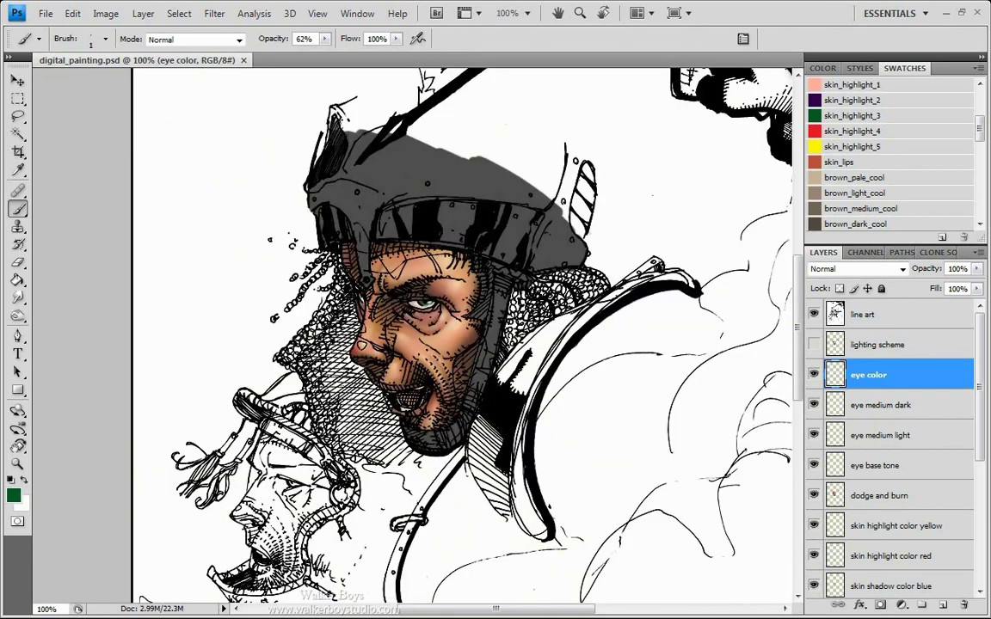
click(814, 315)
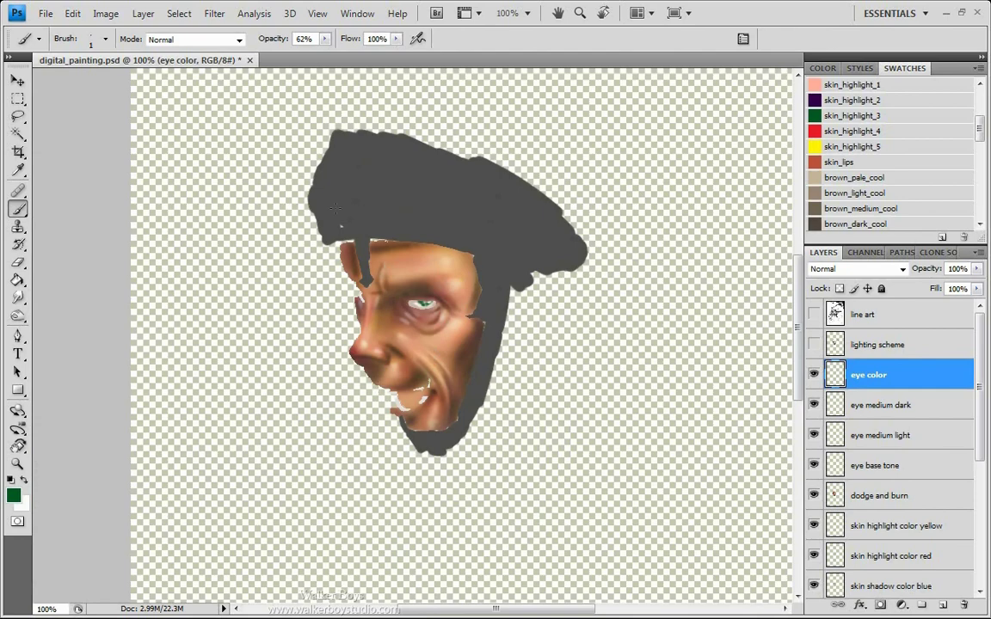
click(814, 315)
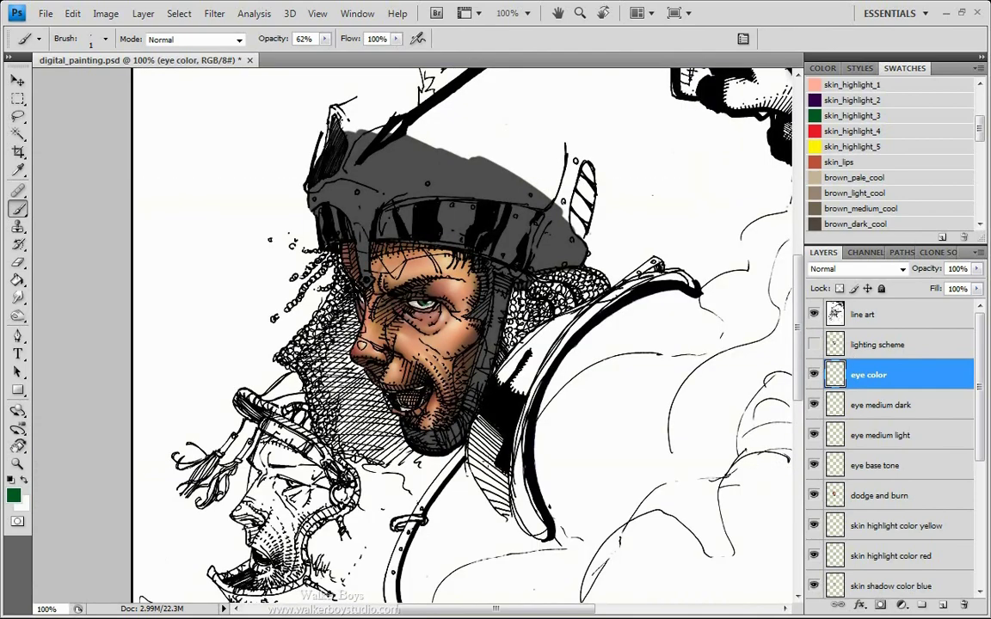
drag(338, 381, 352, 328)
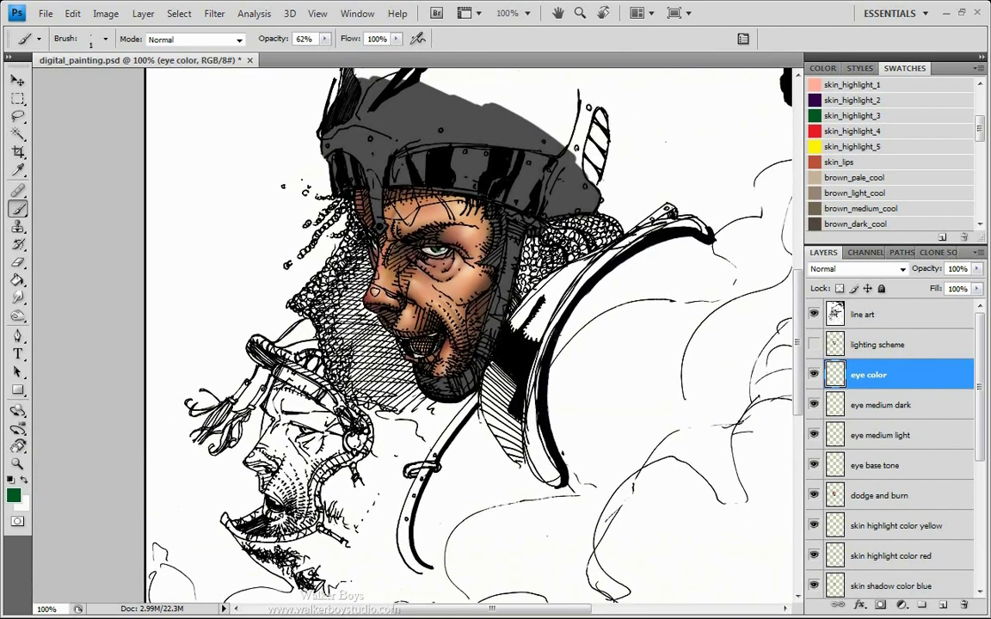
key(ctrl+s)
Create a layer group and move all layers from eye color down to skin base tone into it.
mouse_move(981, 381)
mouse_down()
mouse_move(980, 526)
mouse_move(979, 379)
mouse_up()
click(921, 606)
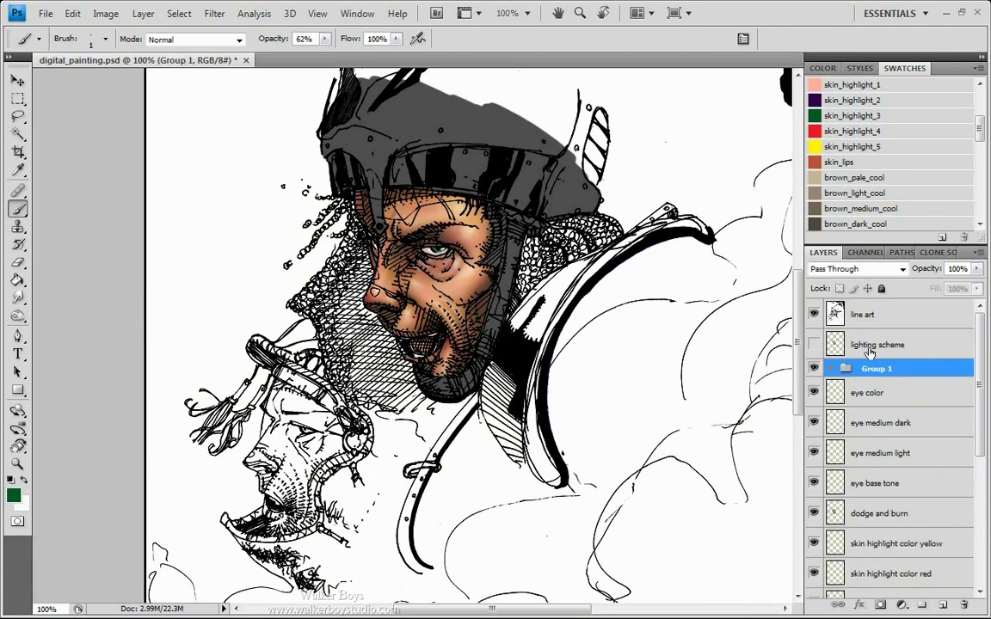
click(903, 394)
drag(977, 419, 983, 538)
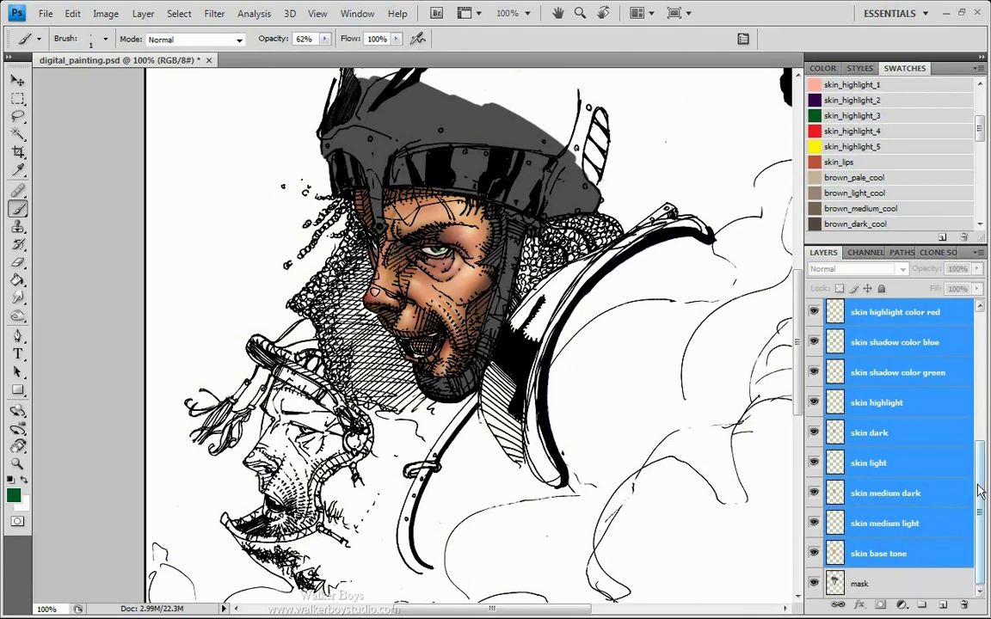
drag(980, 465, 980, 319)
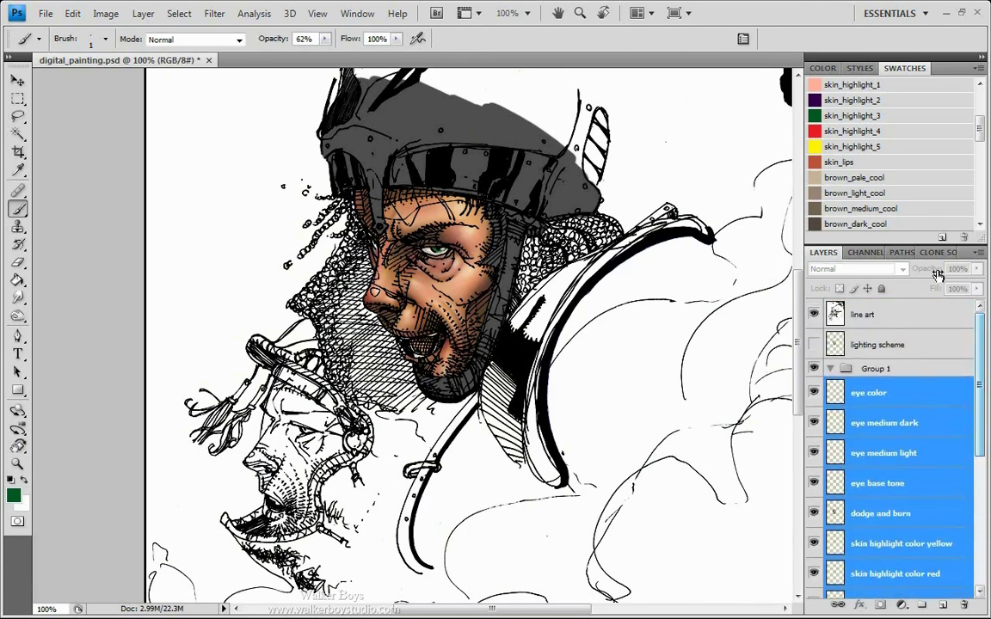
drag(866, 401, 868, 371)
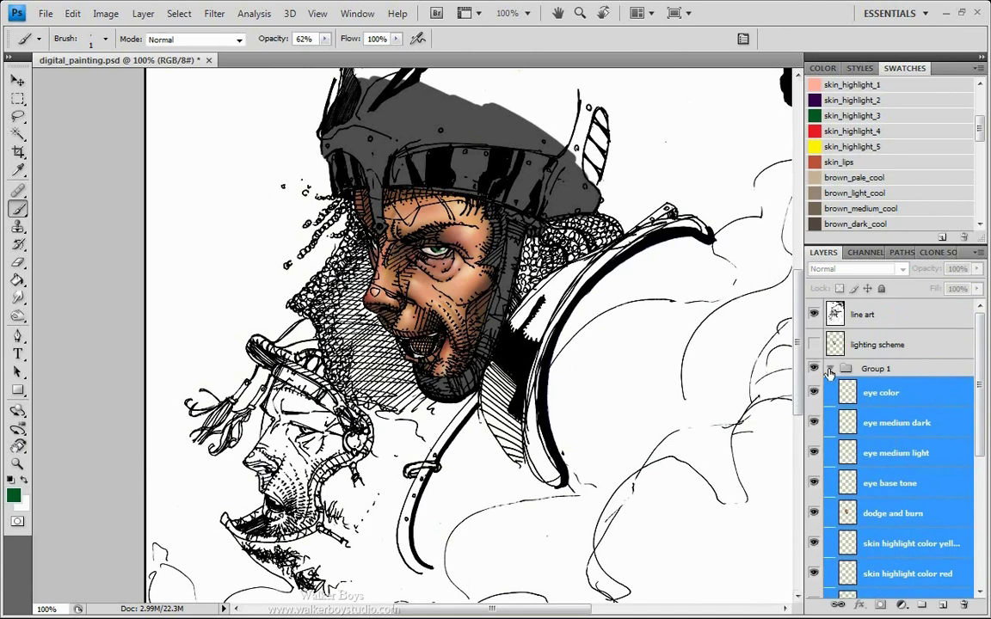
Collapse the new layer group and rename it "airbrush style".
click(830, 368)
double_click(877, 369)
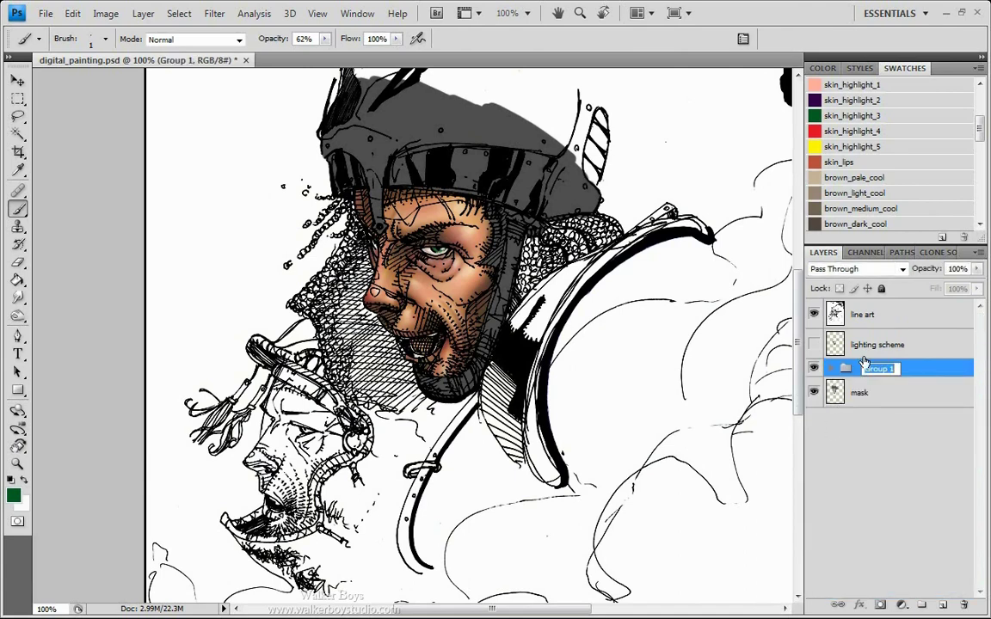
text(airbrush style)
key(Return)
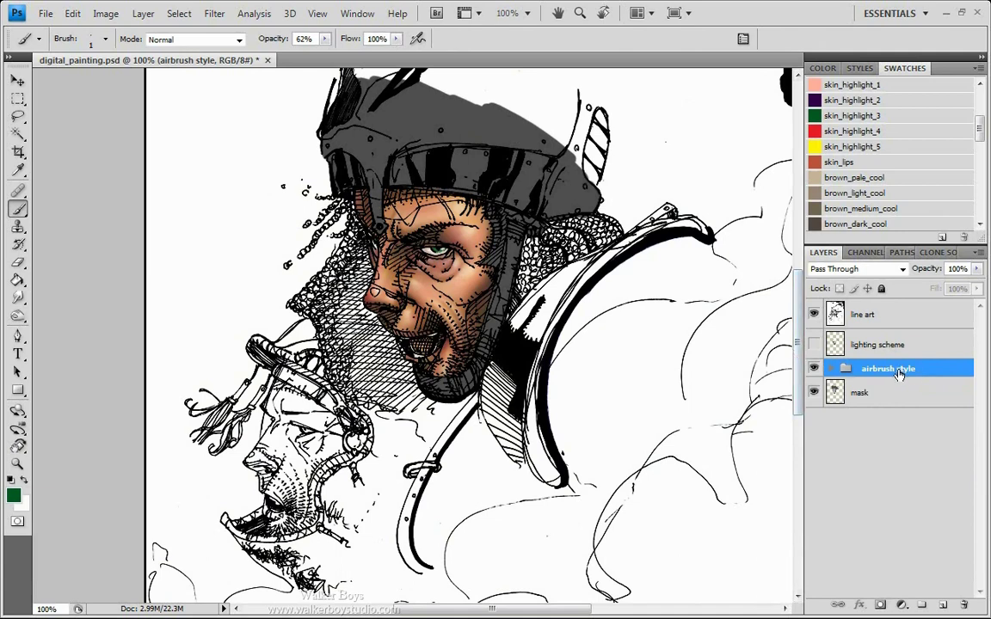
Move the airbrush style group above the lighting scheme layer, compare the face with the group hidden and shown, and save.
mouse_move(928, 369)
mouse_down()
mouse_move(915, 332)
mouse_move(925, 338)
mouse_up()
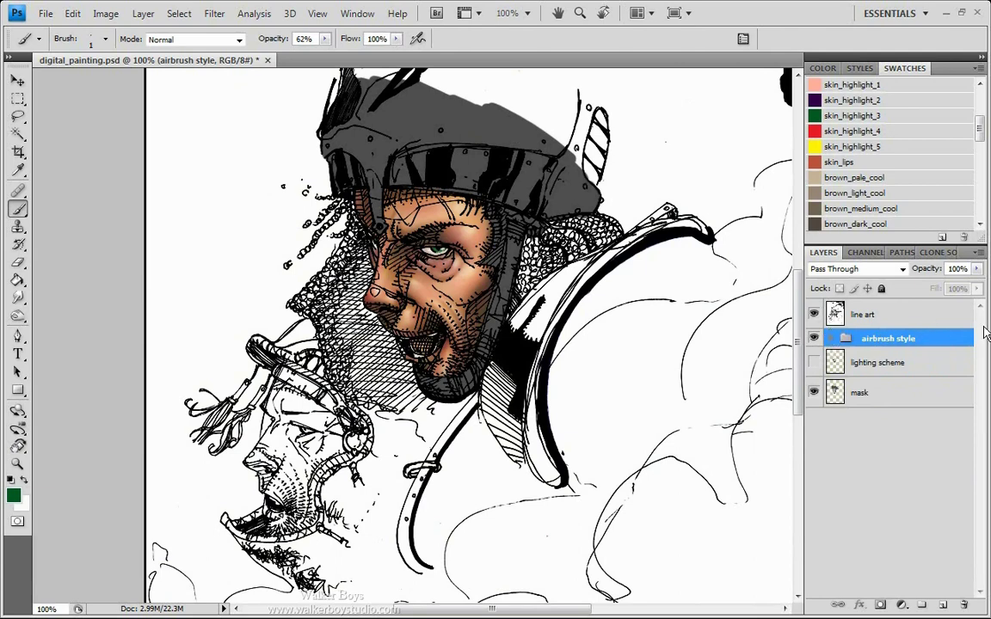
click(813, 338)
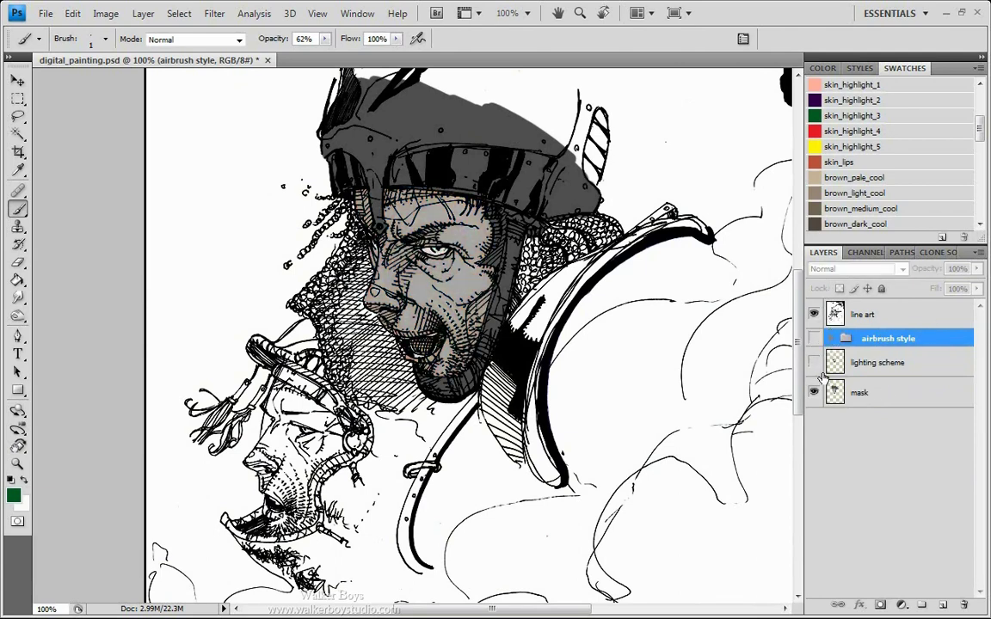
click(814, 338)
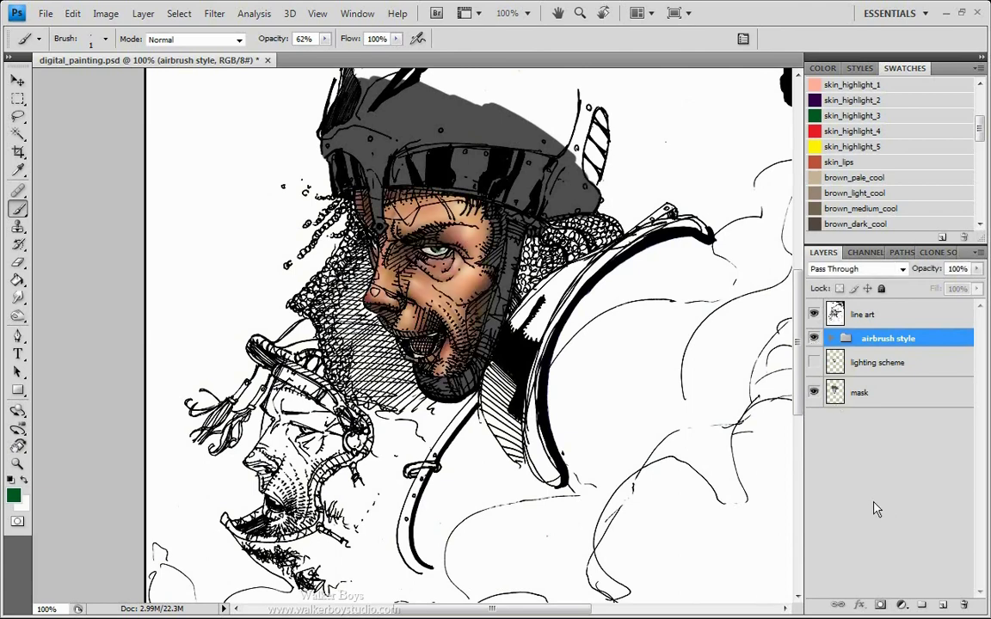
key(ctrl+s)
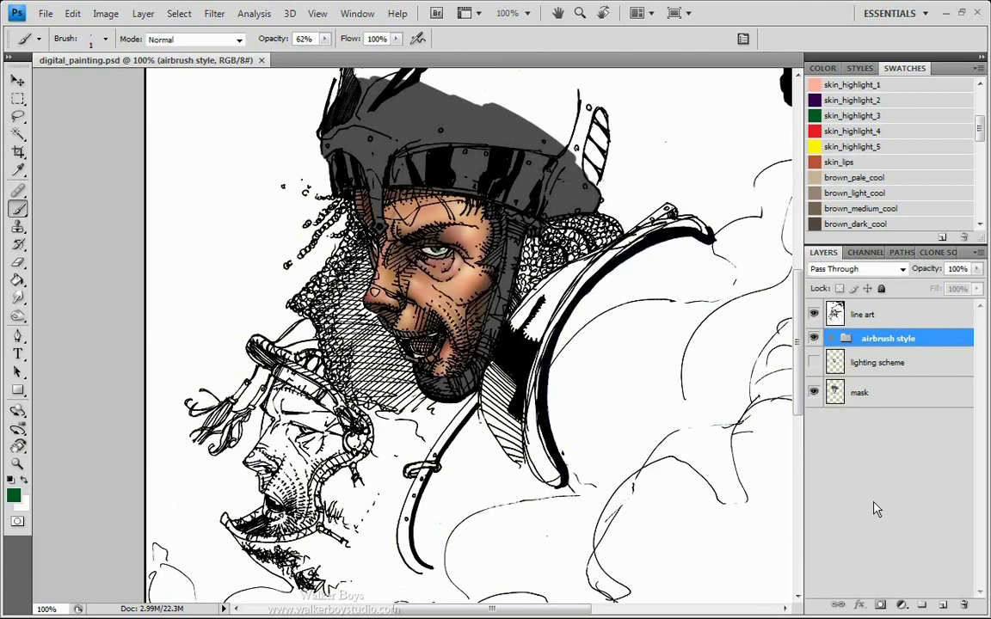